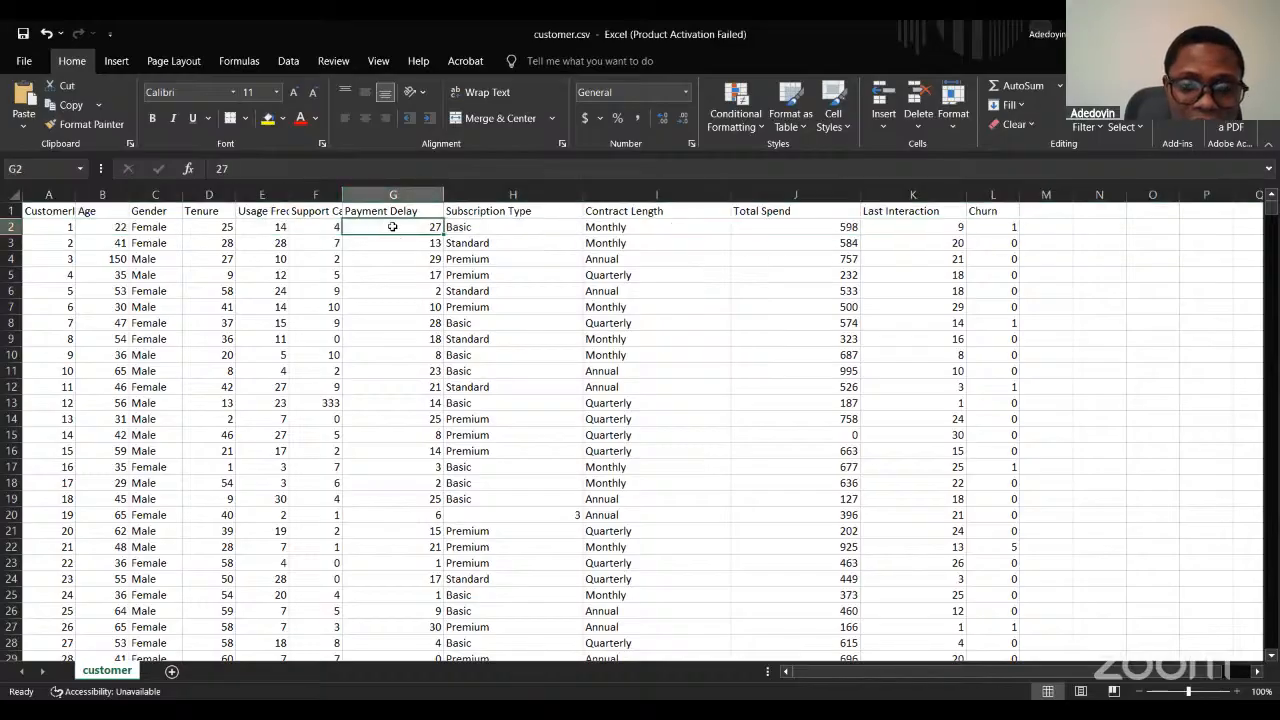
Check the cell references and contents of sample cells in the Payment Delay, Subscription Type and Contract Length columns.
click(34, 169)
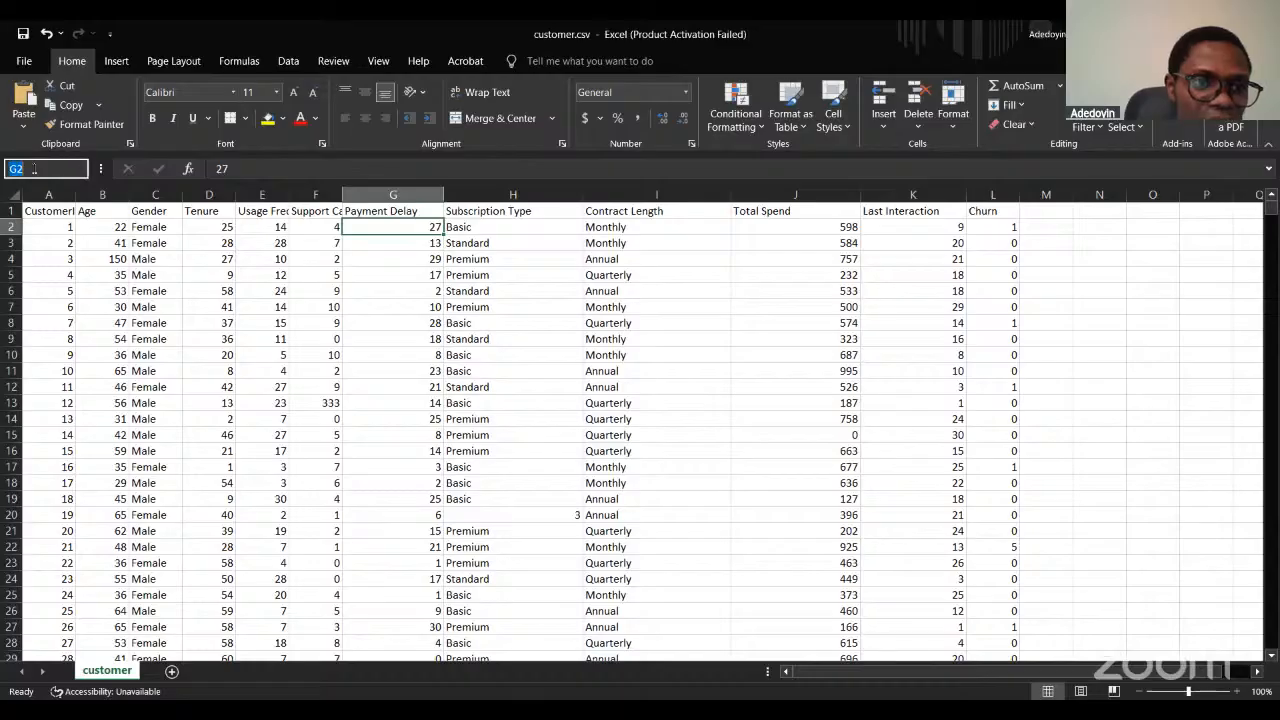
click(398, 236)
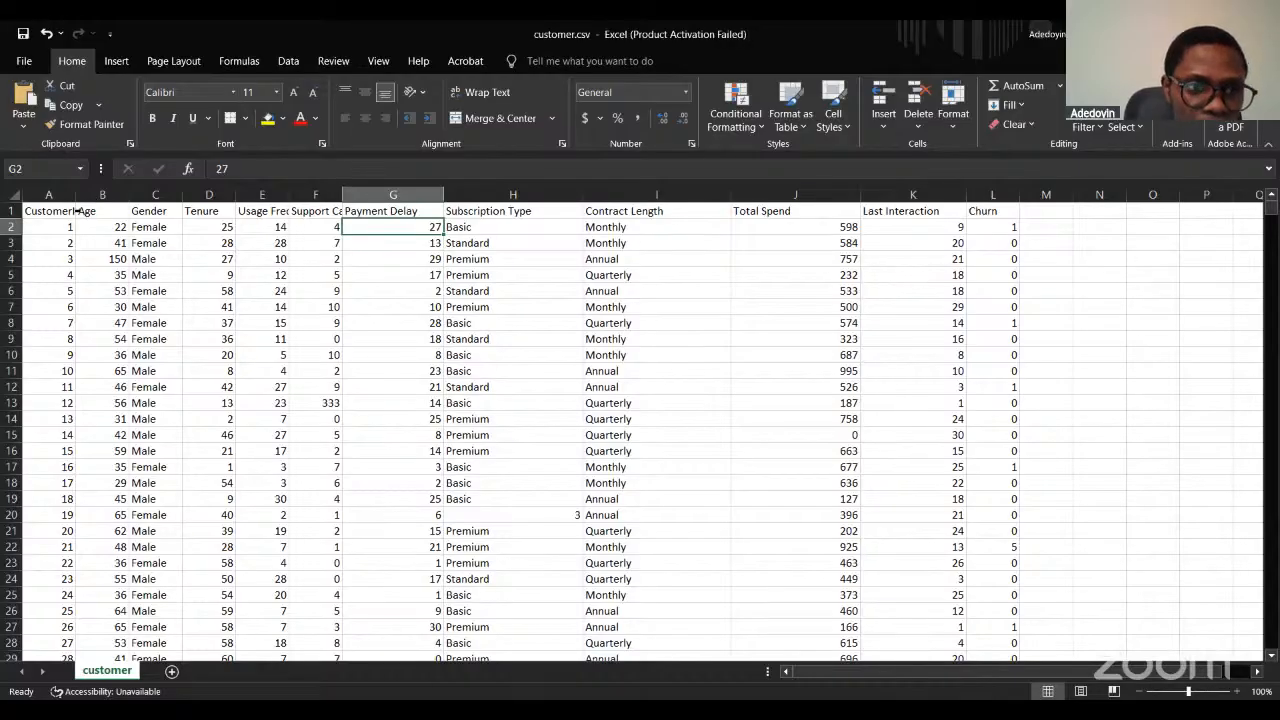
click(526, 289)
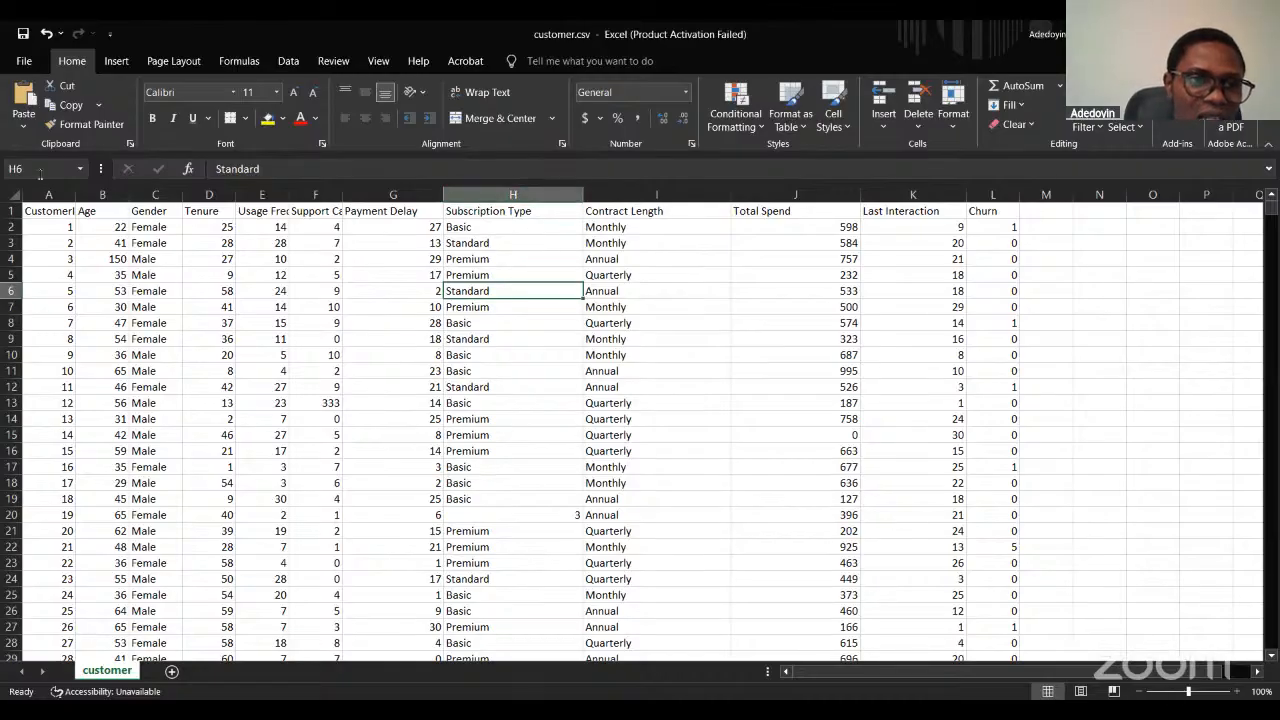
click(578, 447)
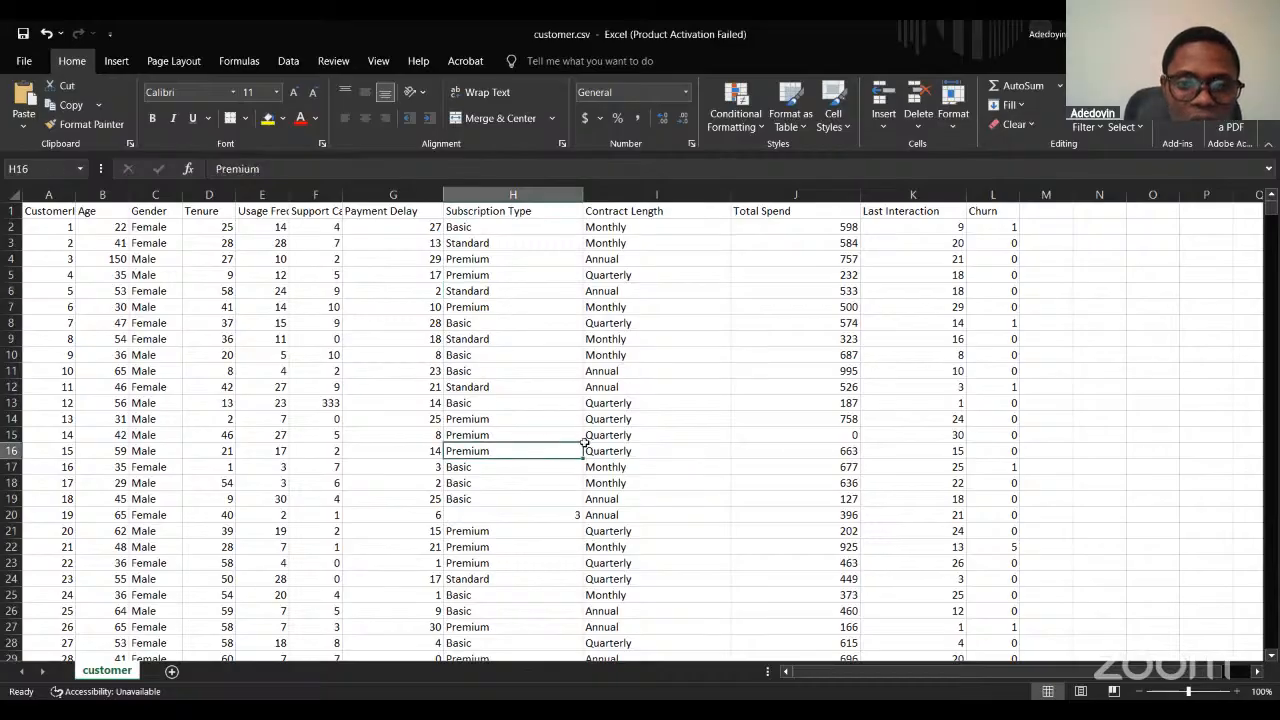
click(666, 434)
click(651, 358)
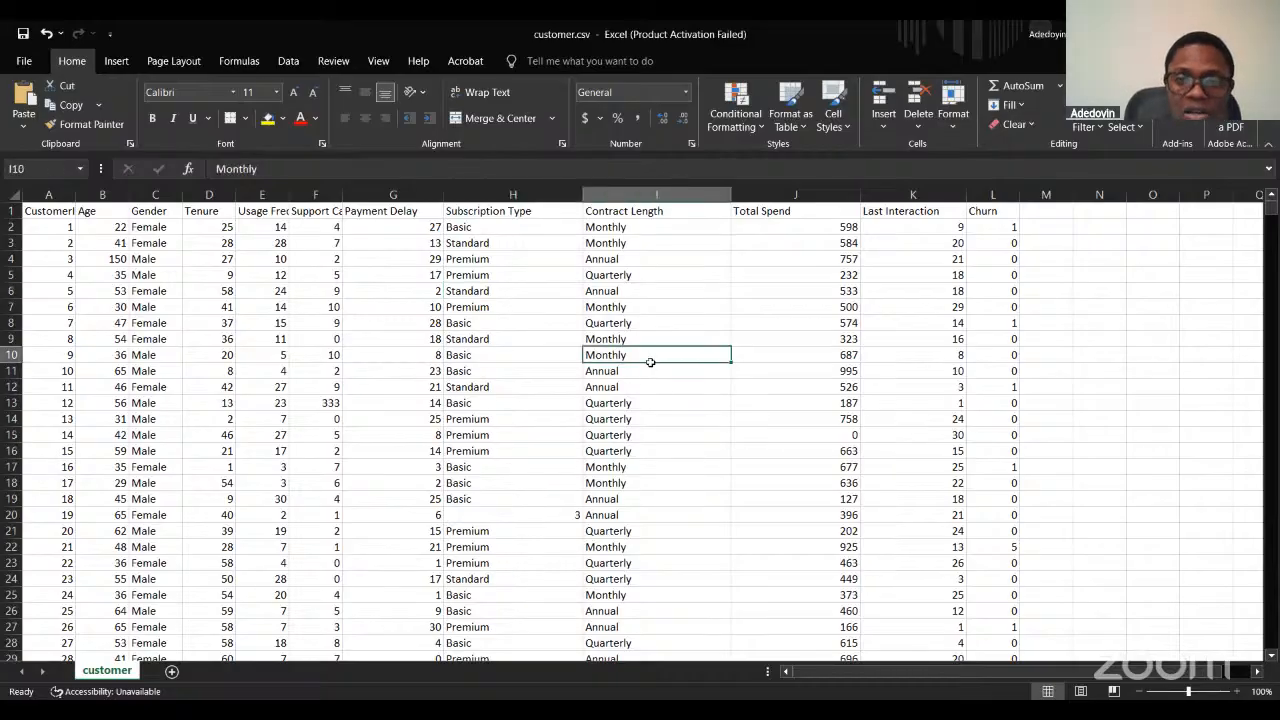
click(652, 435)
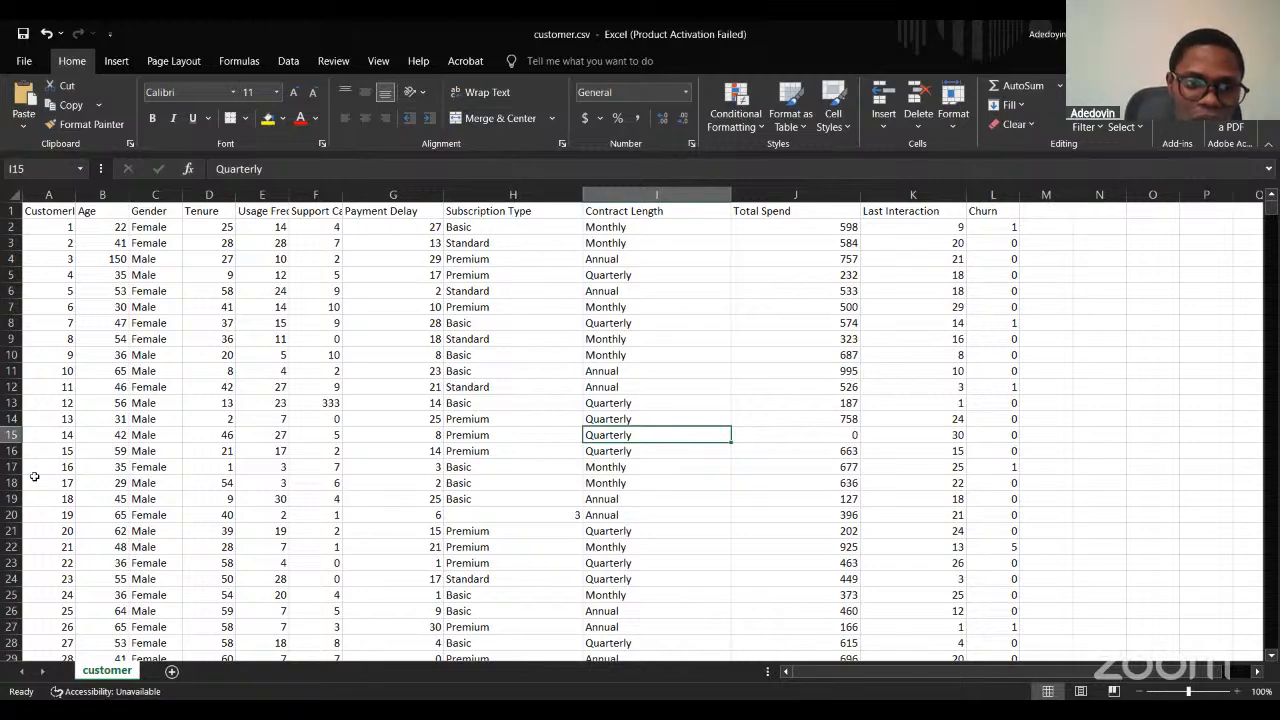
Insert a blank column before Subscription Type and delete that blank column again.
click(506, 193)
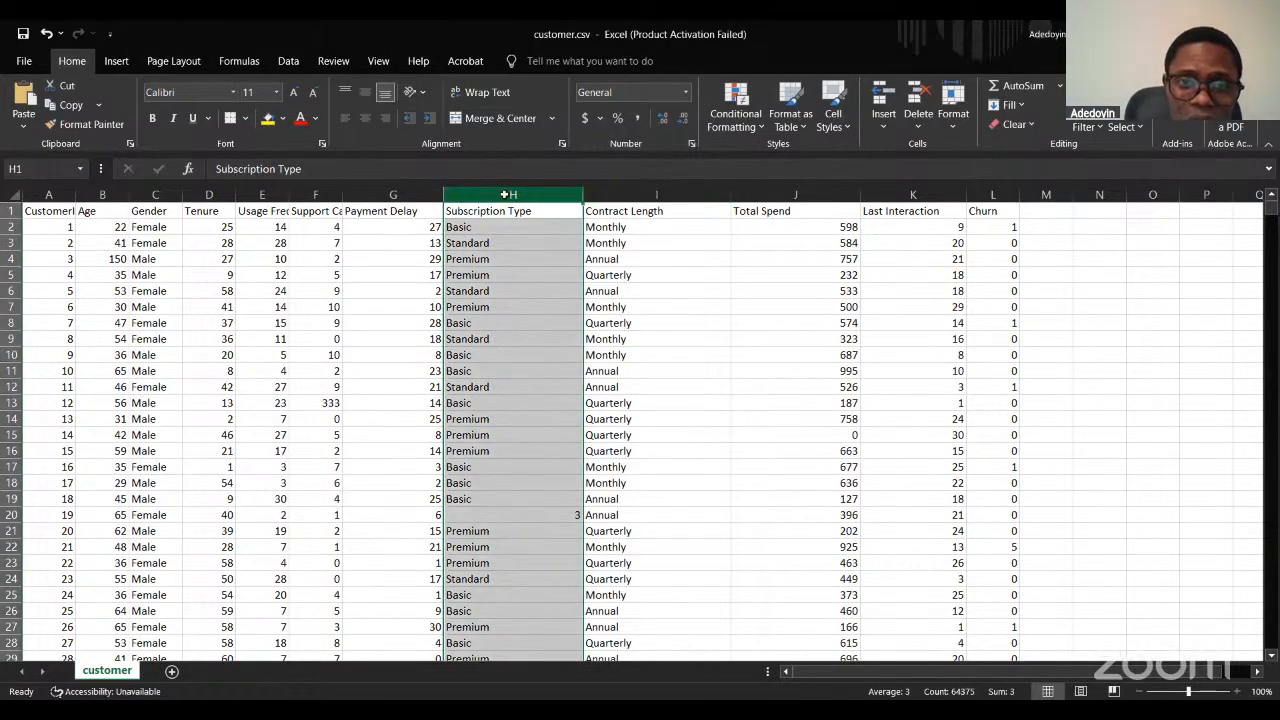
right_click(506, 194)
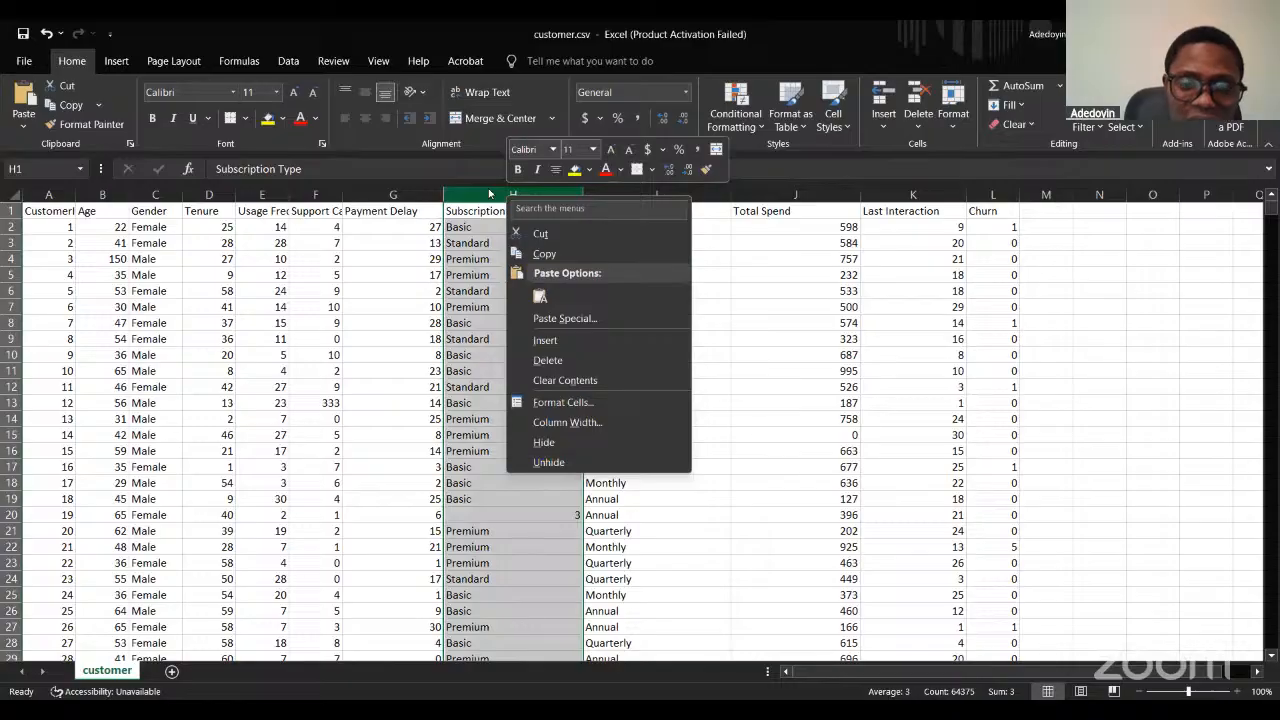
right_click(488, 188)
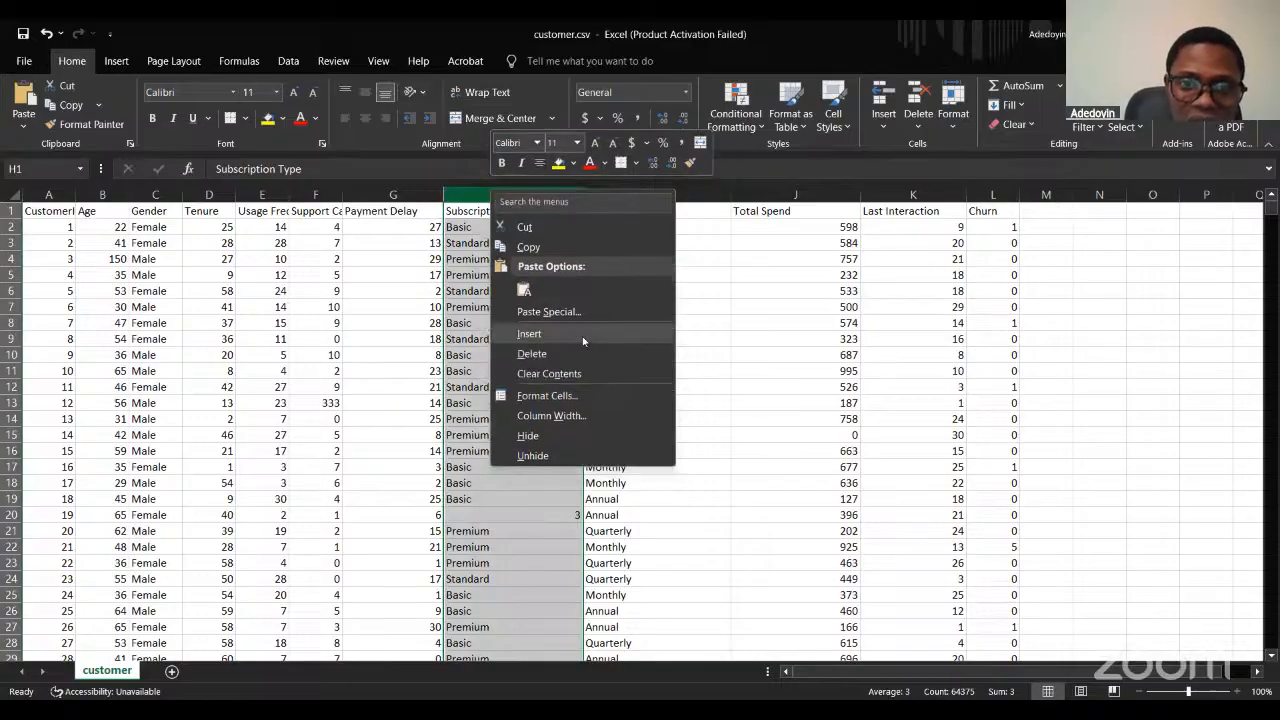
click(582, 336)
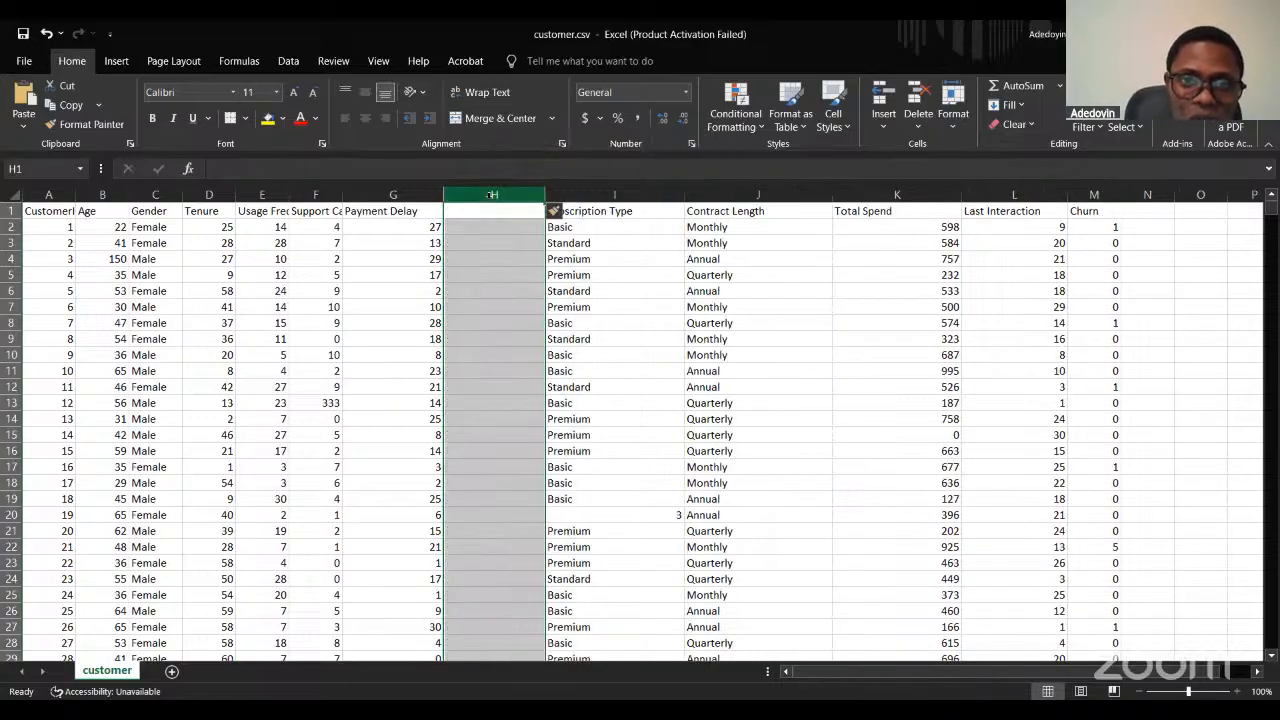
right_click(492, 196)
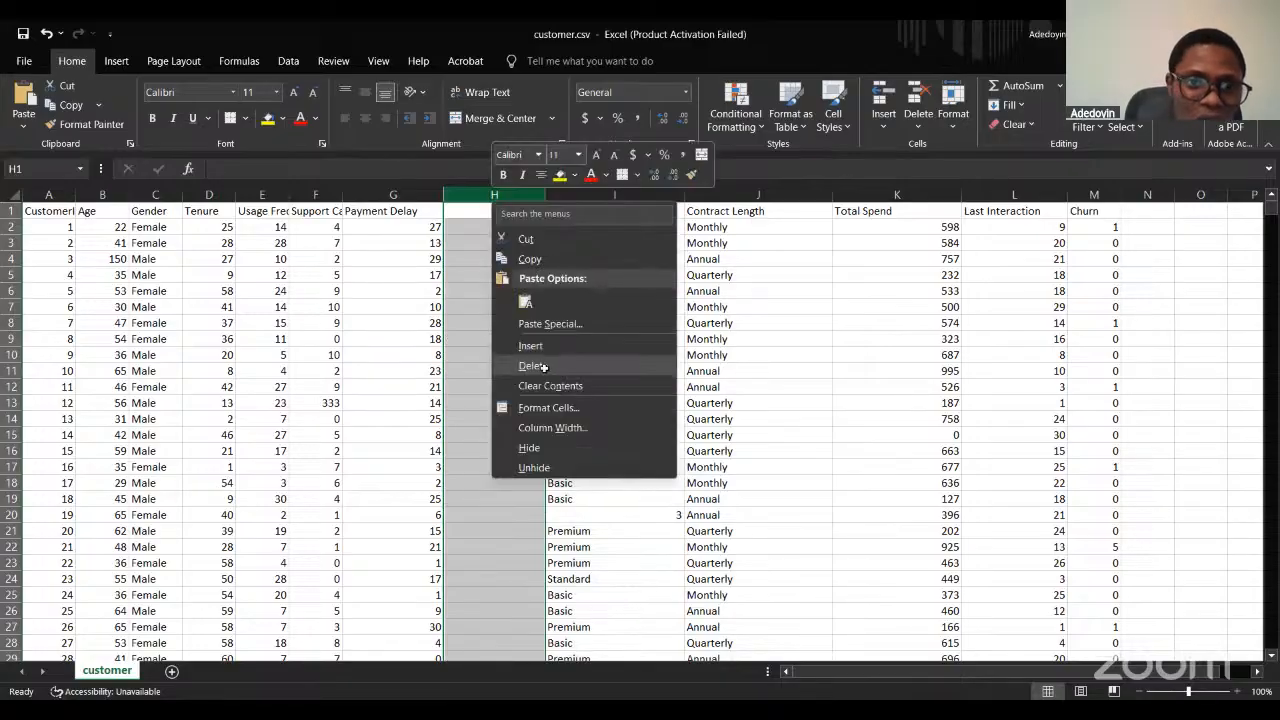
click(540, 367)
Insert an empty column in front of the Subscription Type column and undo the insertion.
click(10, 307)
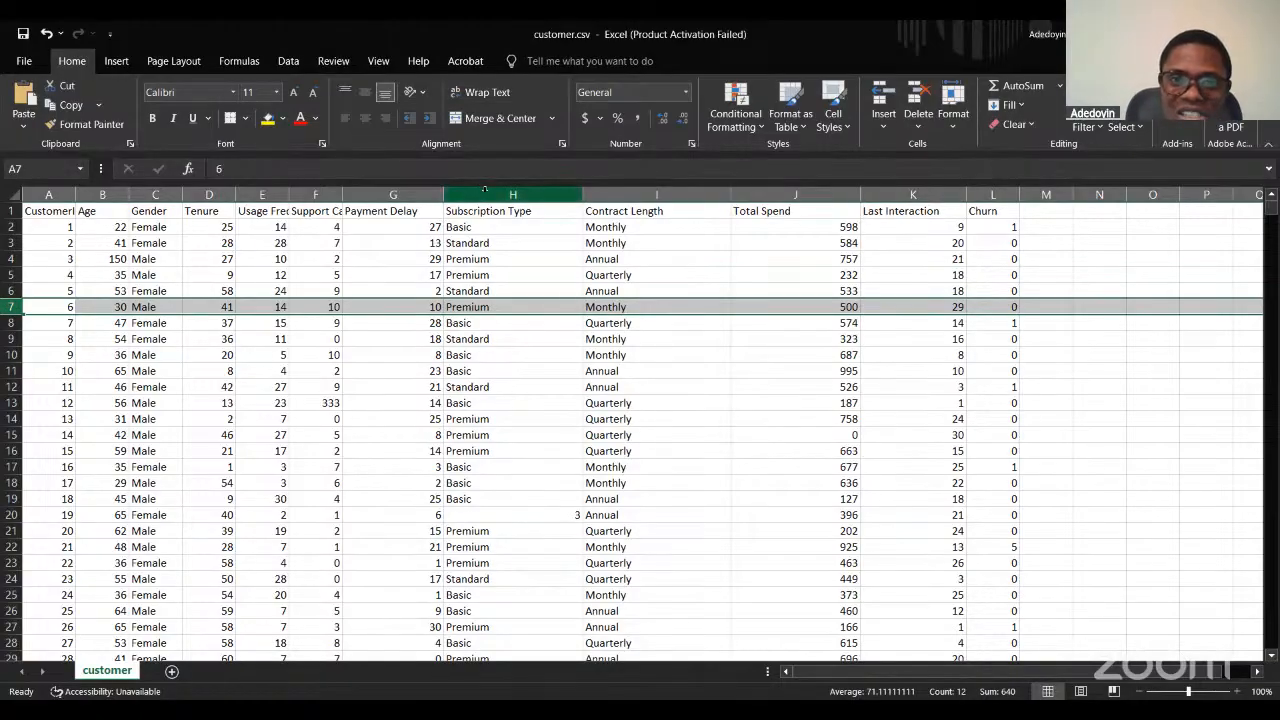
click(484, 189)
right_click(484, 189)
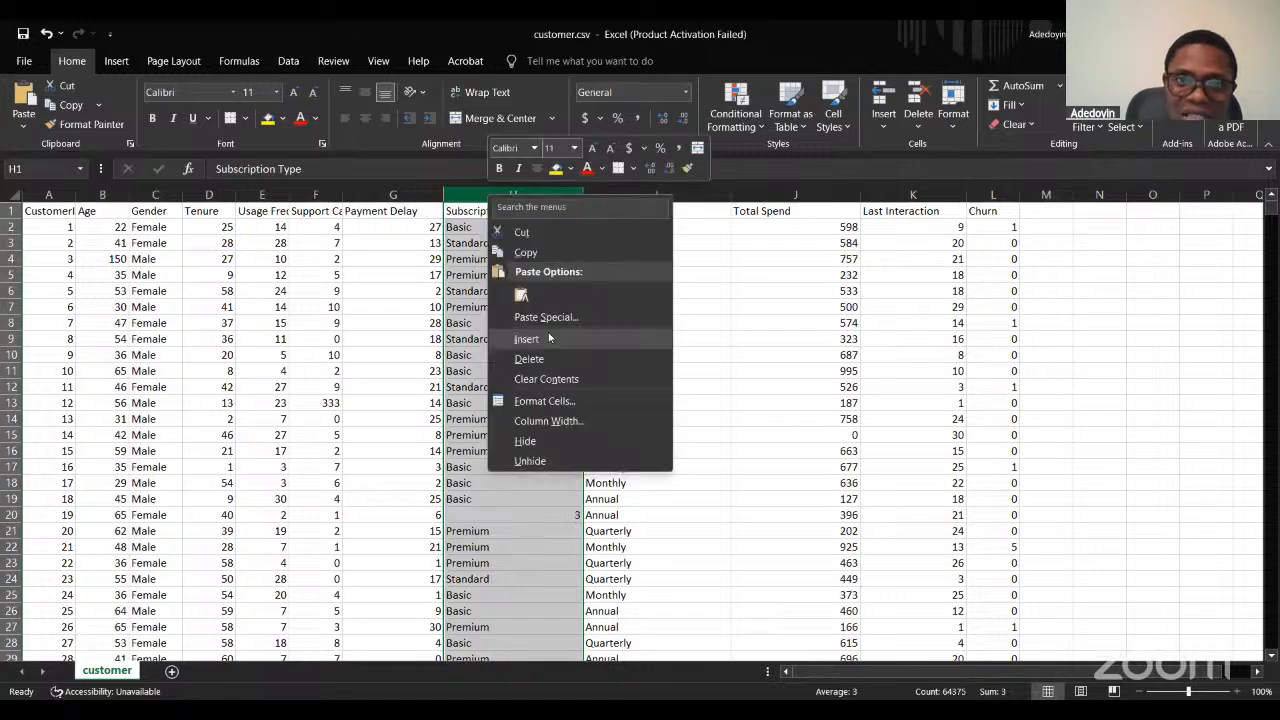
click(551, 338)
key(ctrl+z)
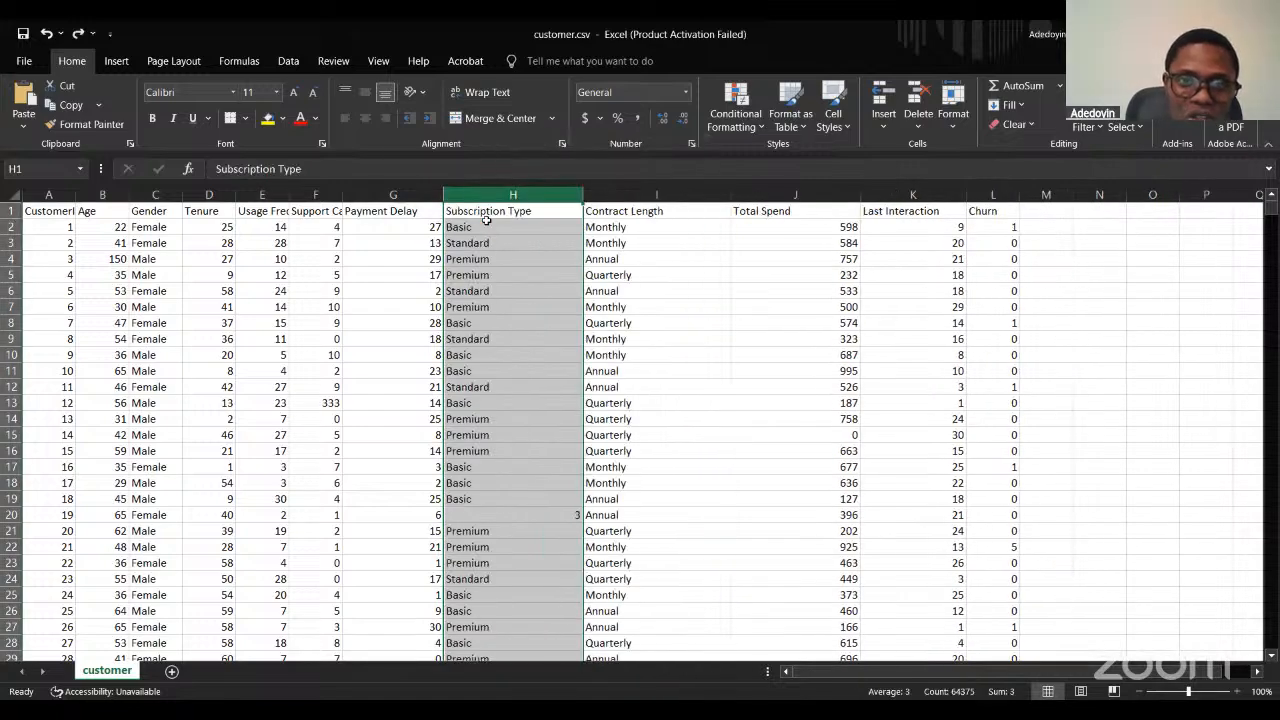
click(483, 211)
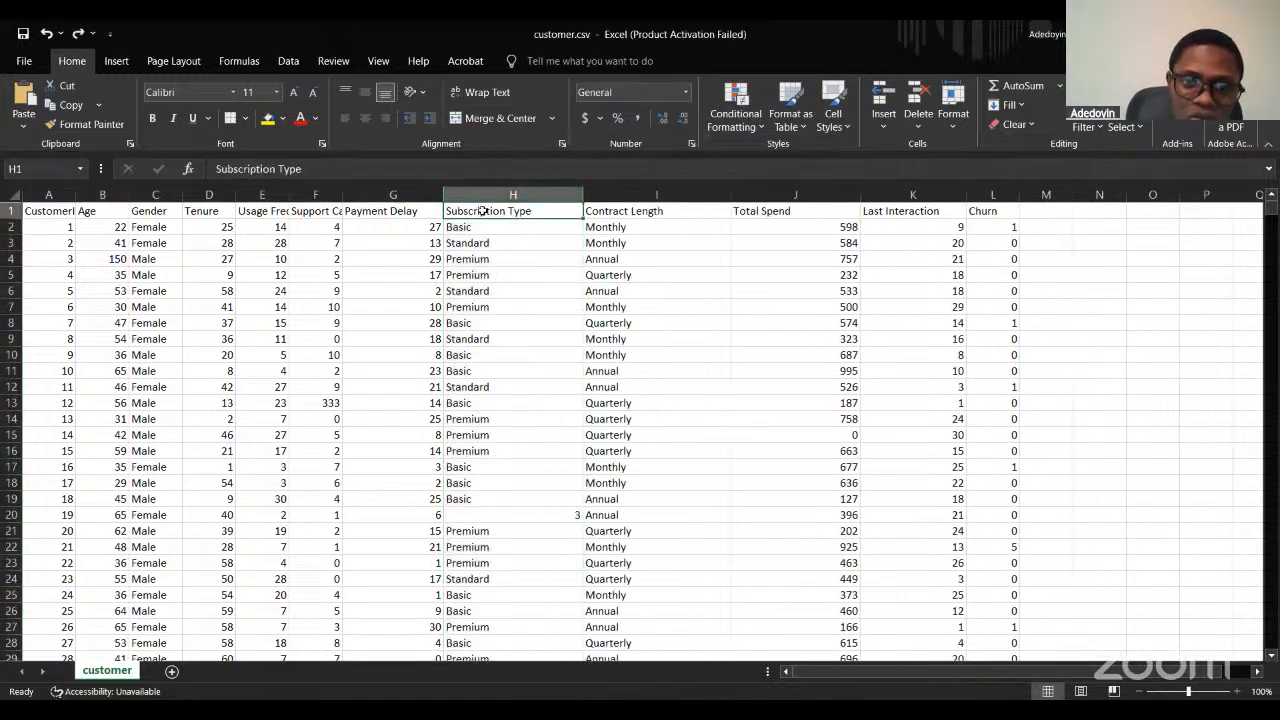
right_click(483, 211)
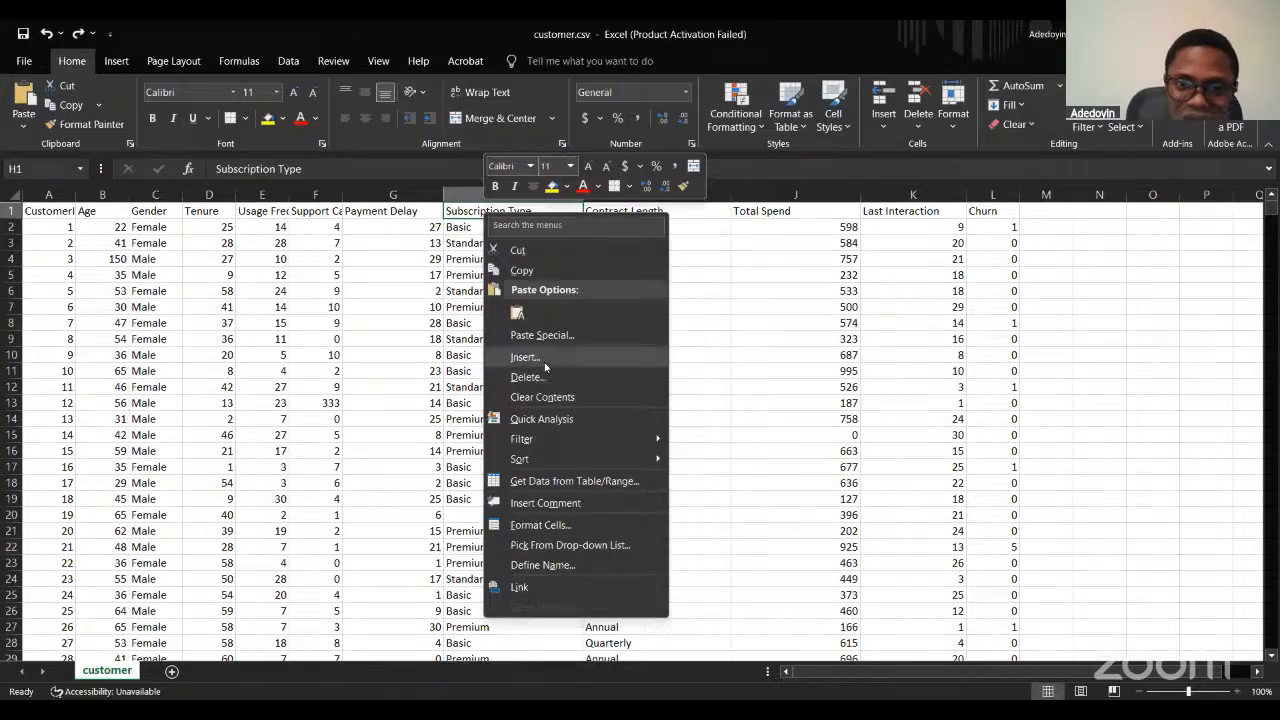
click(540, 358)
click(580, 434)
Insert a new column H ahead of Subscription Type once more and undo it.
click(520, 193)
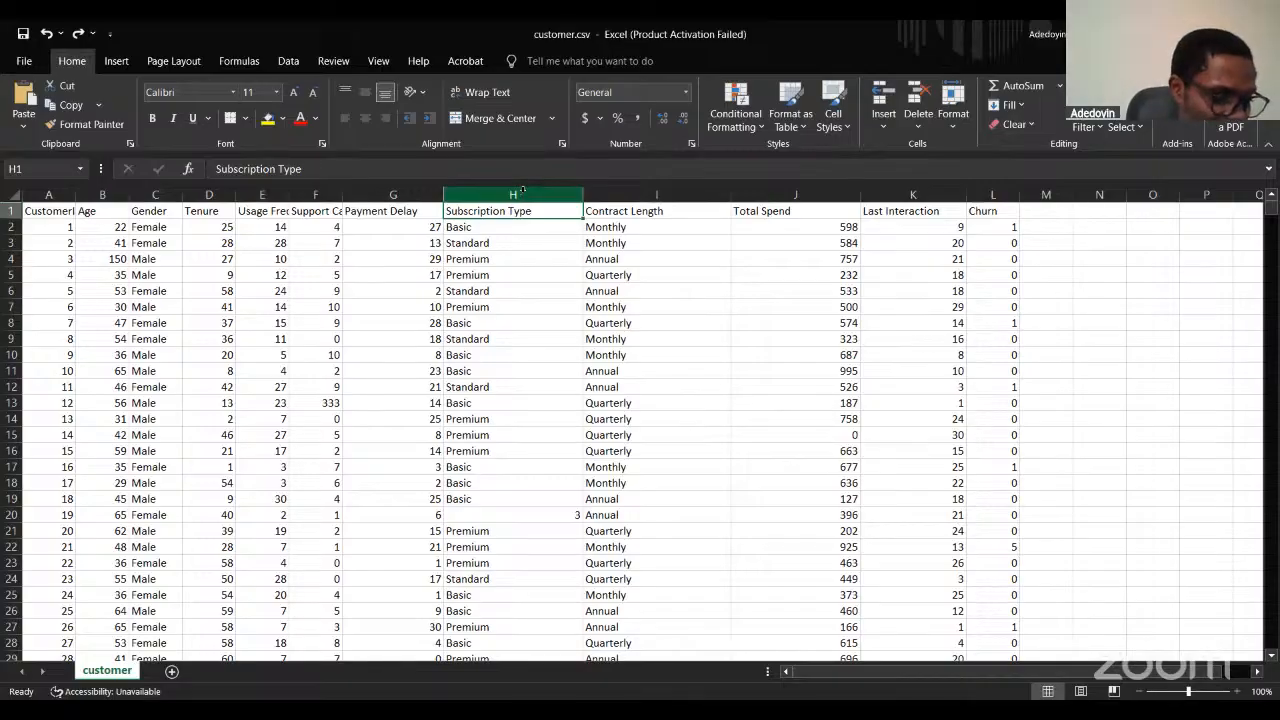
click(522, 189)
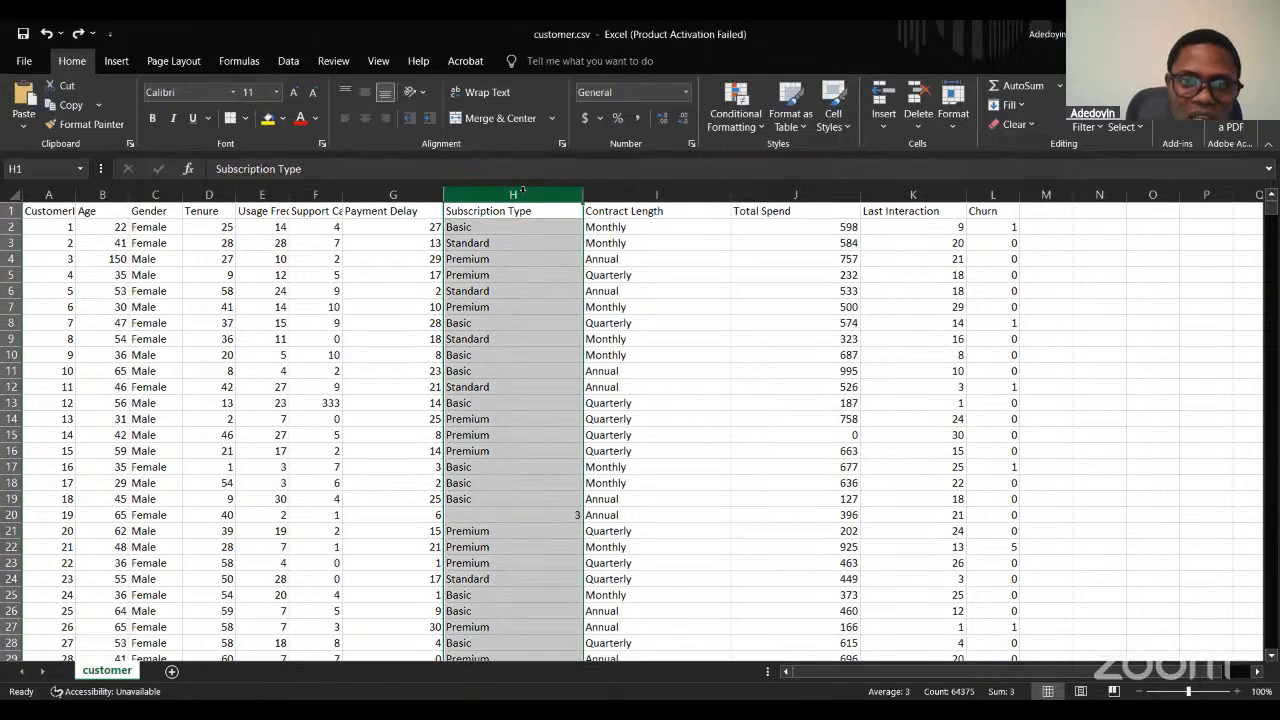
right_click(523, 193)
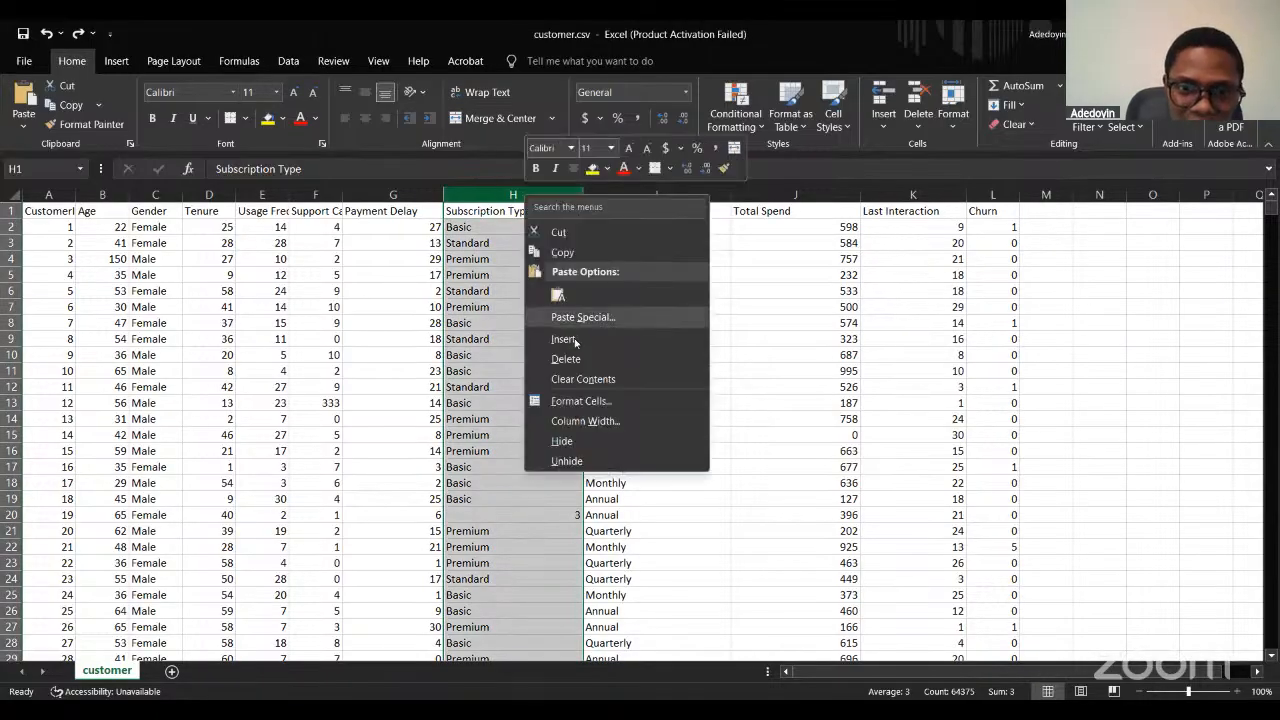
click(572, 338)
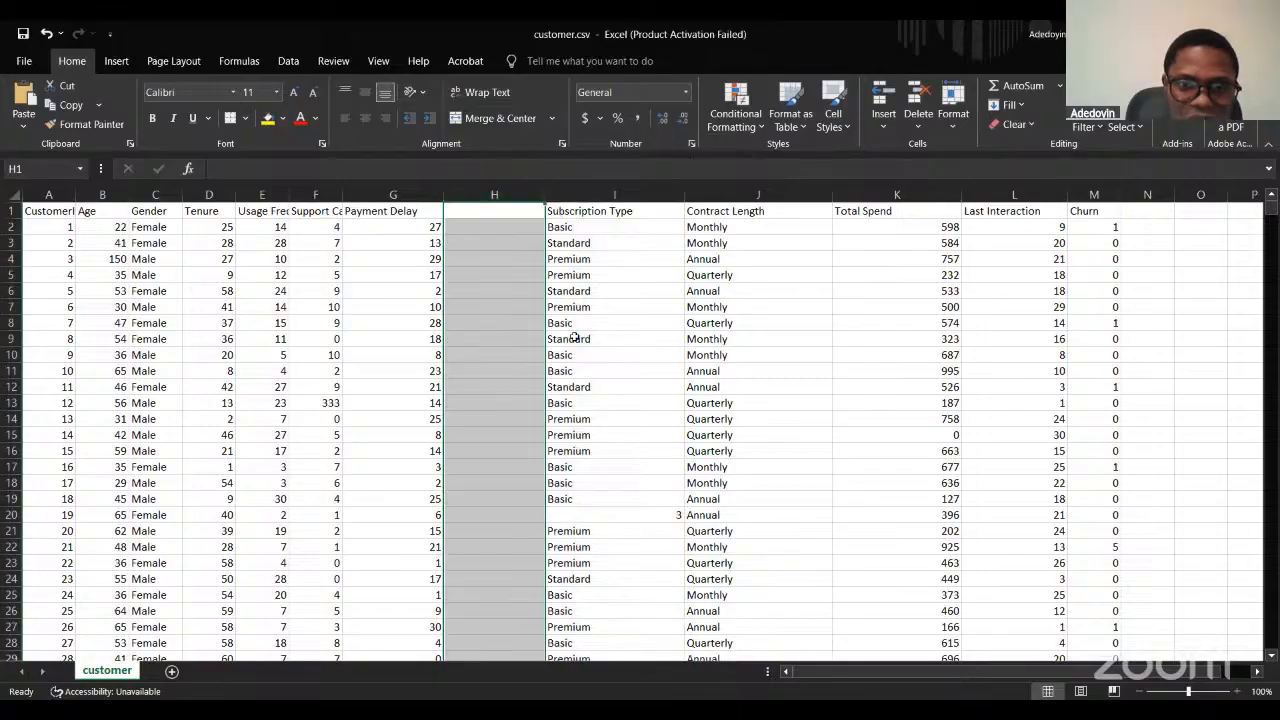
key(ctrl+z)
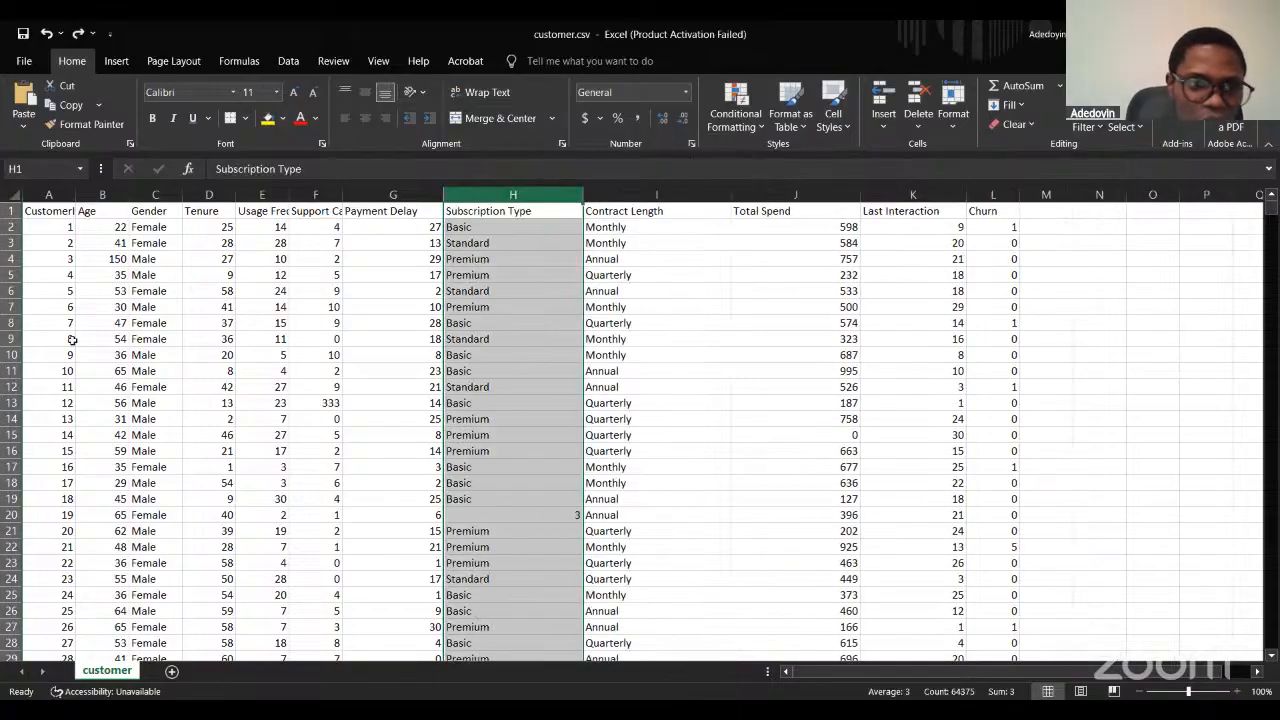
Insert a blank row above row 10 and undo the row insertion.
click(8, 354)
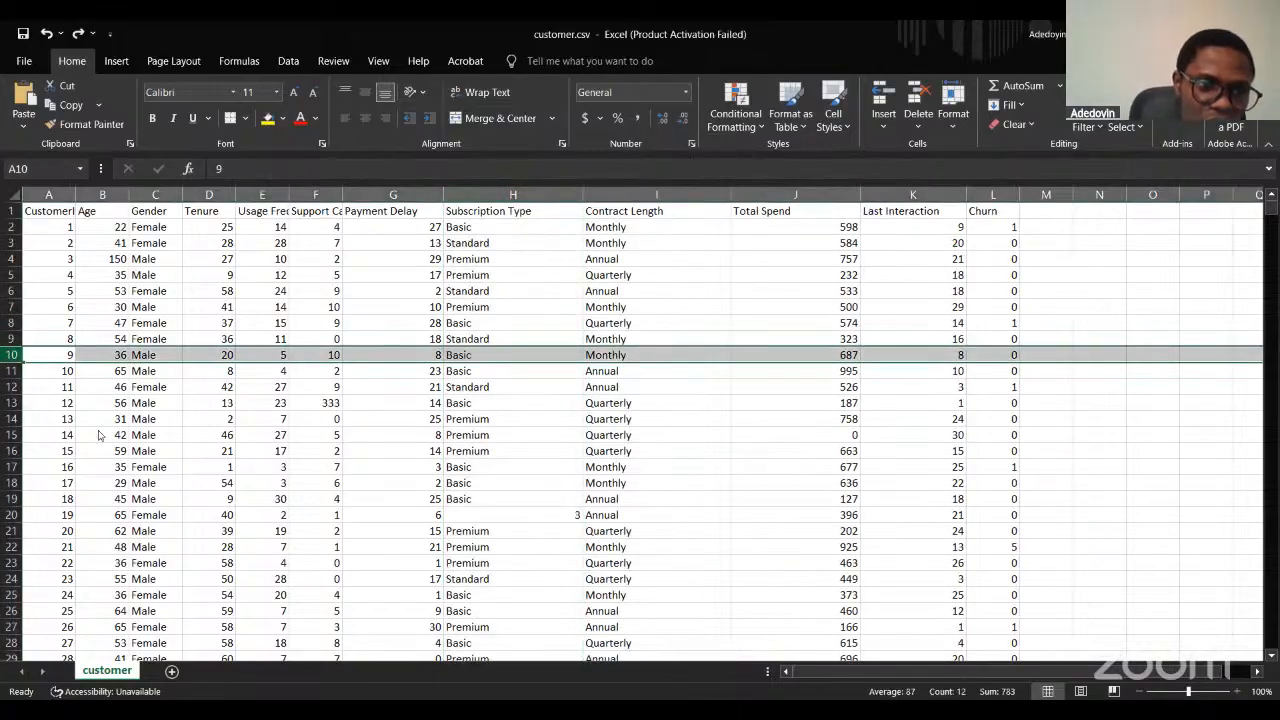
right_click(8, 354)
click(48, 499)
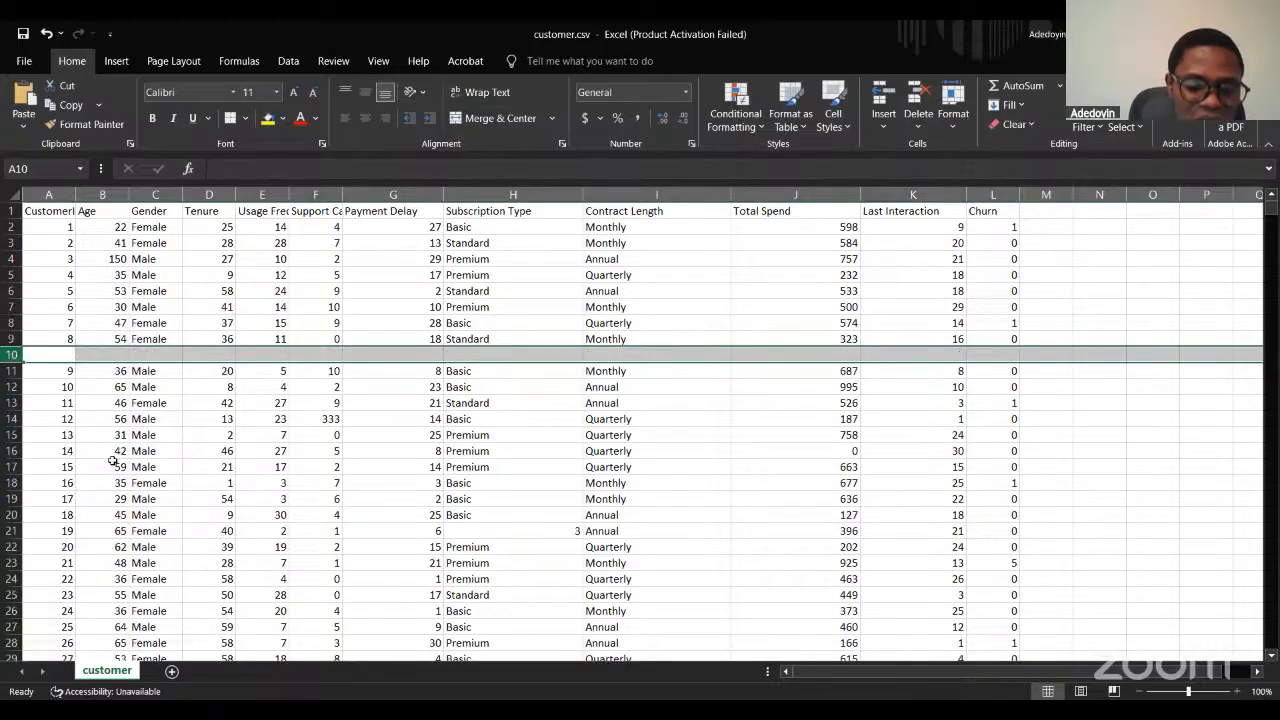
key(ctrl+z)
click(188, 387)
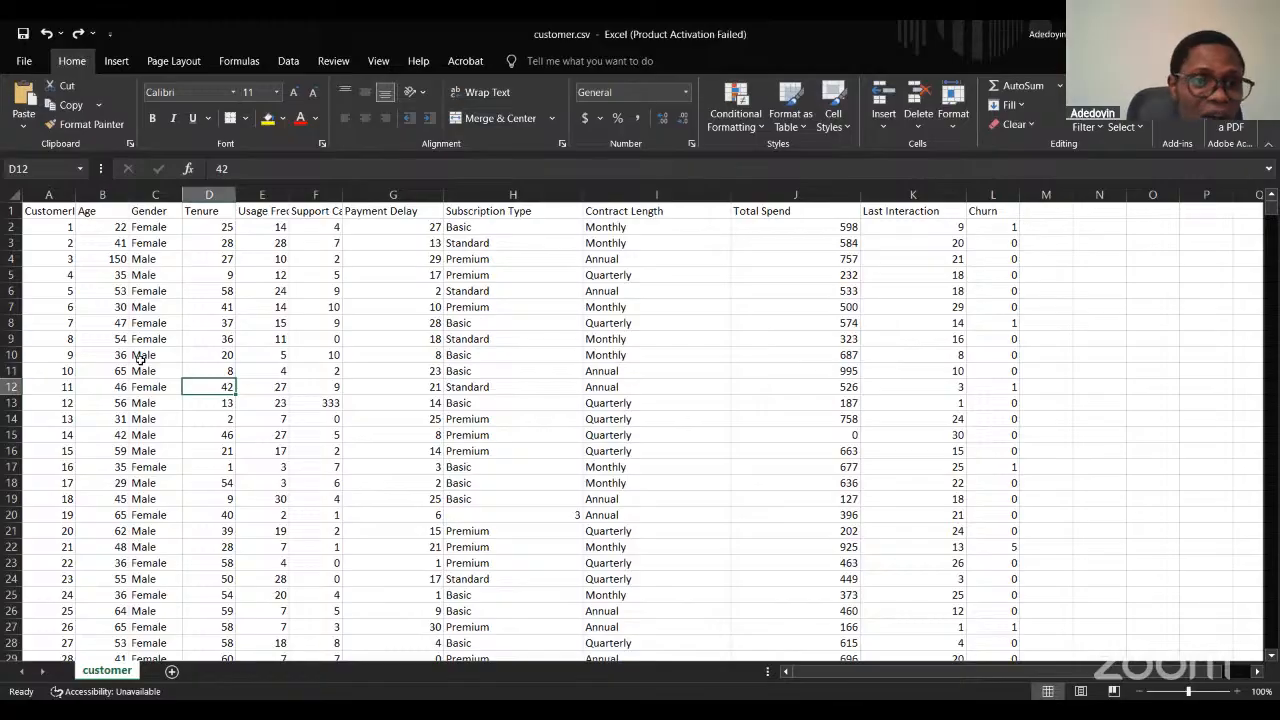
Widen column A so that the full CustomerID header fits.
click(52, 212)
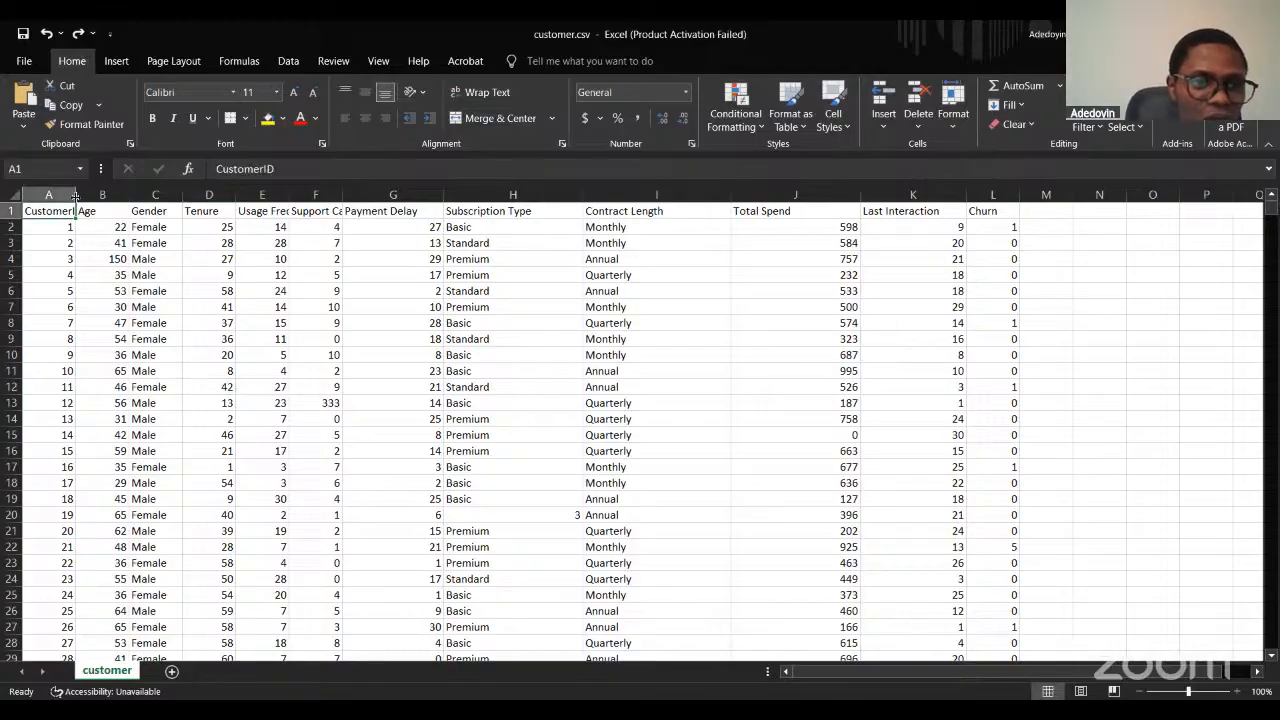
drag(75, 197, 108, 198)
Step through the header cells in row 1 from CustomerID to Last Interaction and back to review the column names.
key(Right)
key(Right)
key(Right)
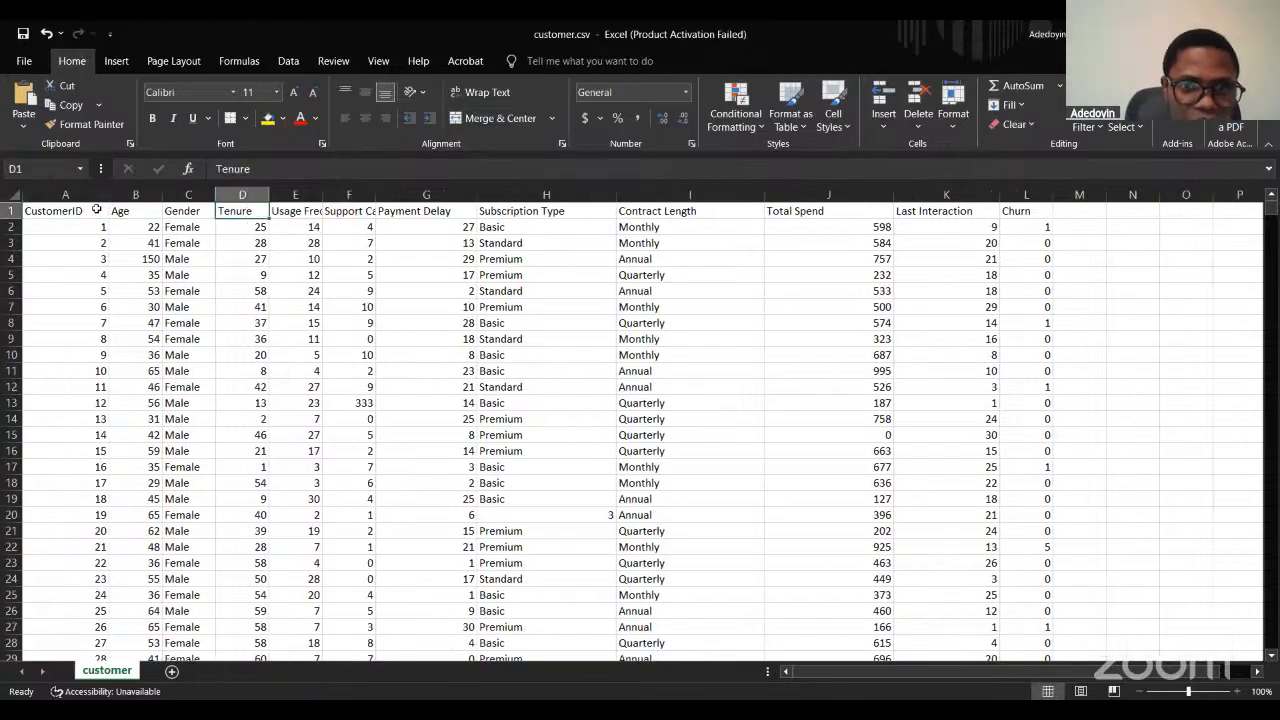
key(Right)
key(Right)
key(Right)
key(Right)
key(Right)
key(Right)
key(Right)
key(Left)
key(Left)
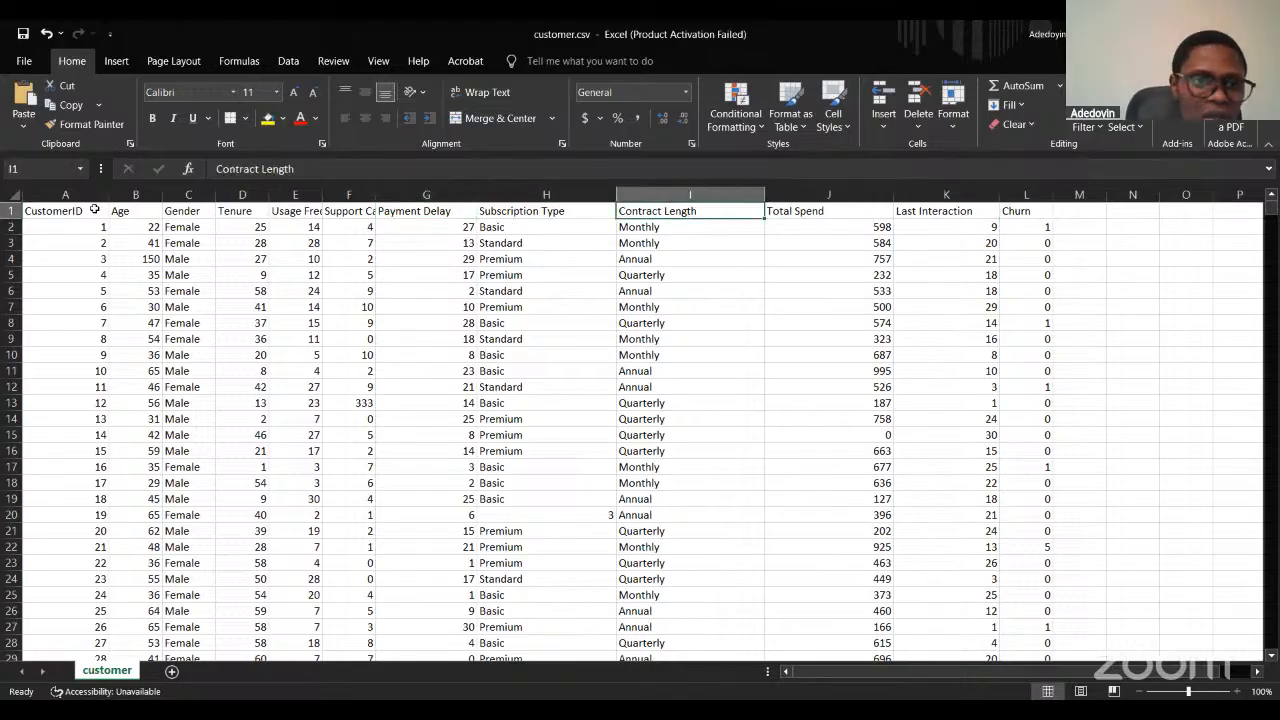
key(Left)
key(Left)
key(Left)
key(Left)
key(Left)
key(Left)
key(Left)
key(Left)
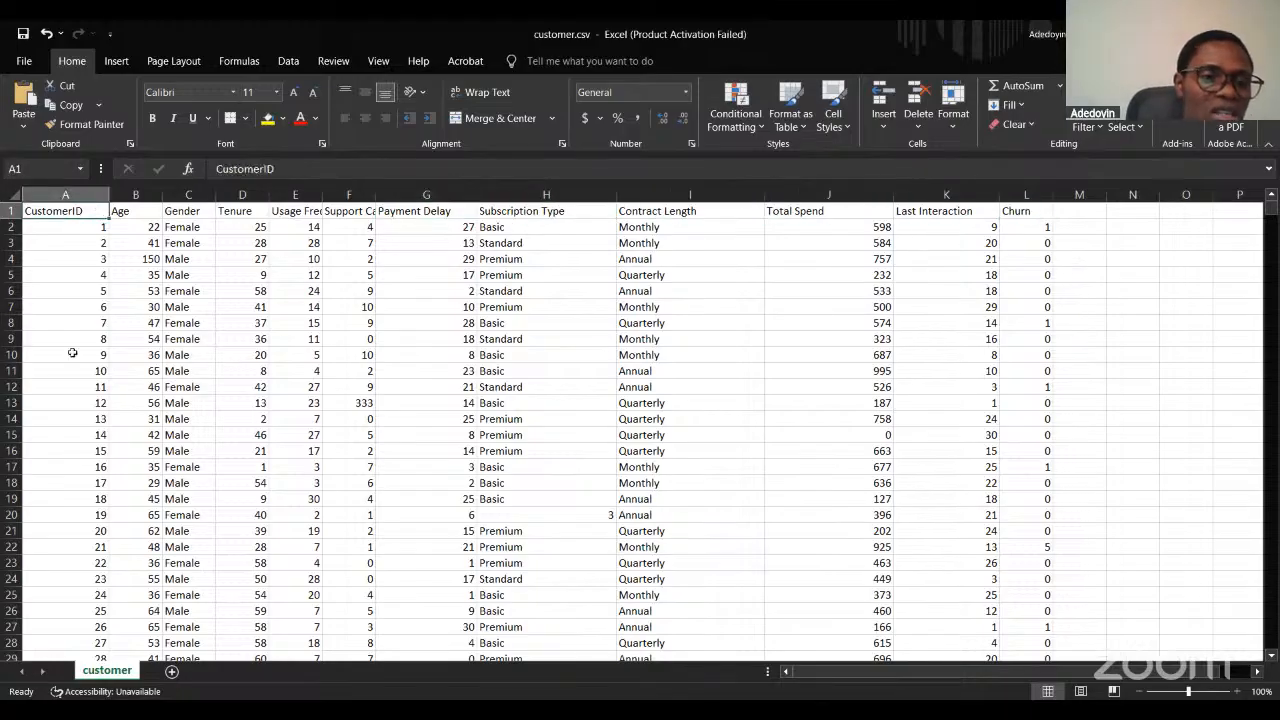
scroll(69, 366, down, 2)
scroll(69, 366, up, 2)
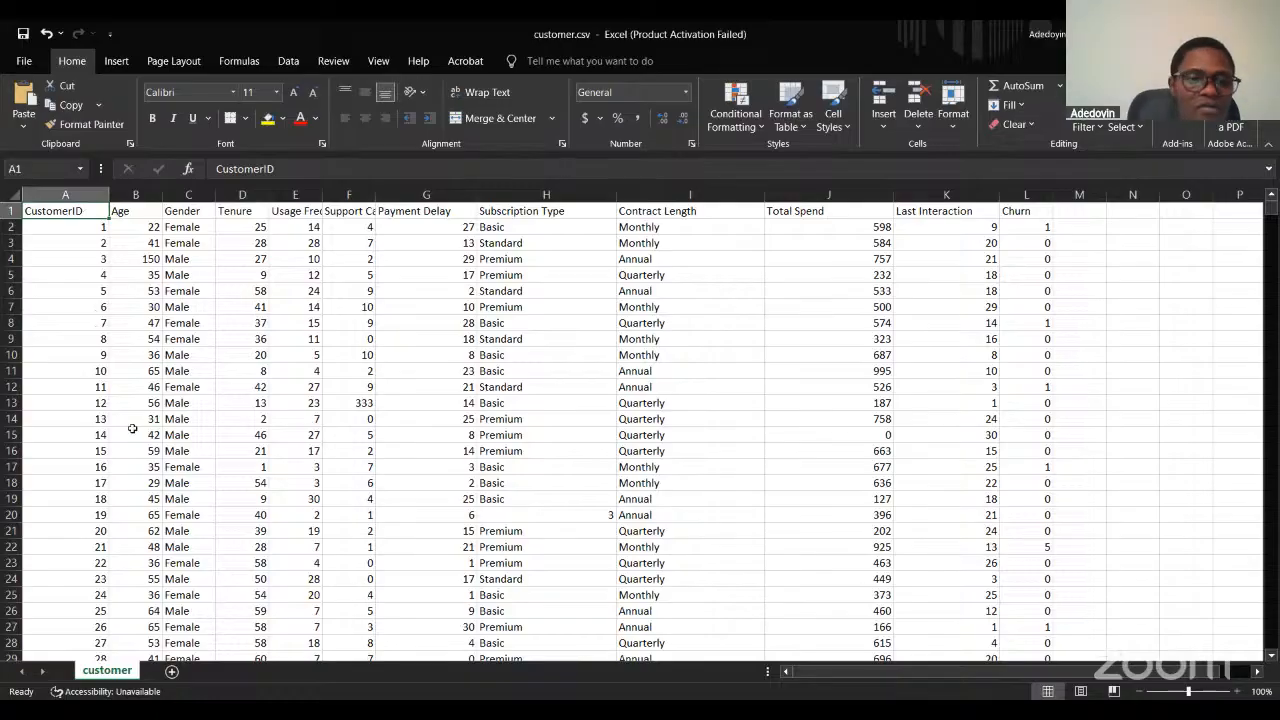
Review the Age column and replace the implausible age in cell B4 with 56.
click(120, 210)
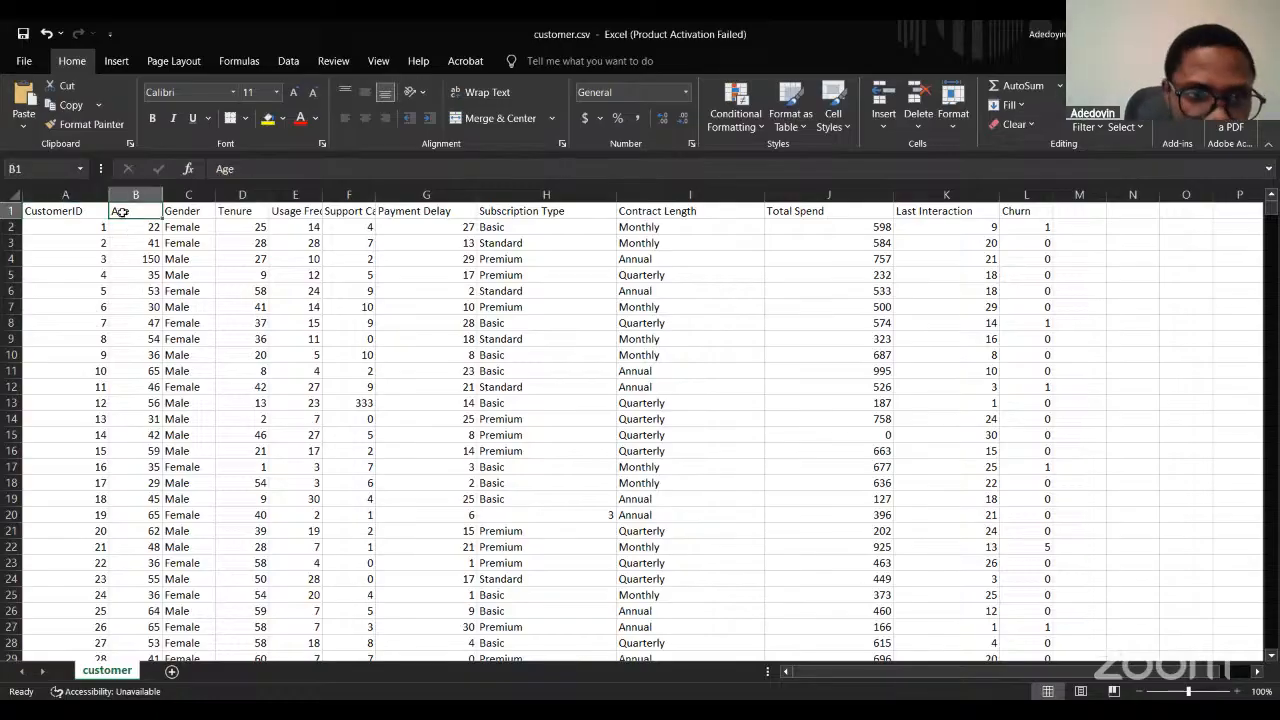
click(128, 260)
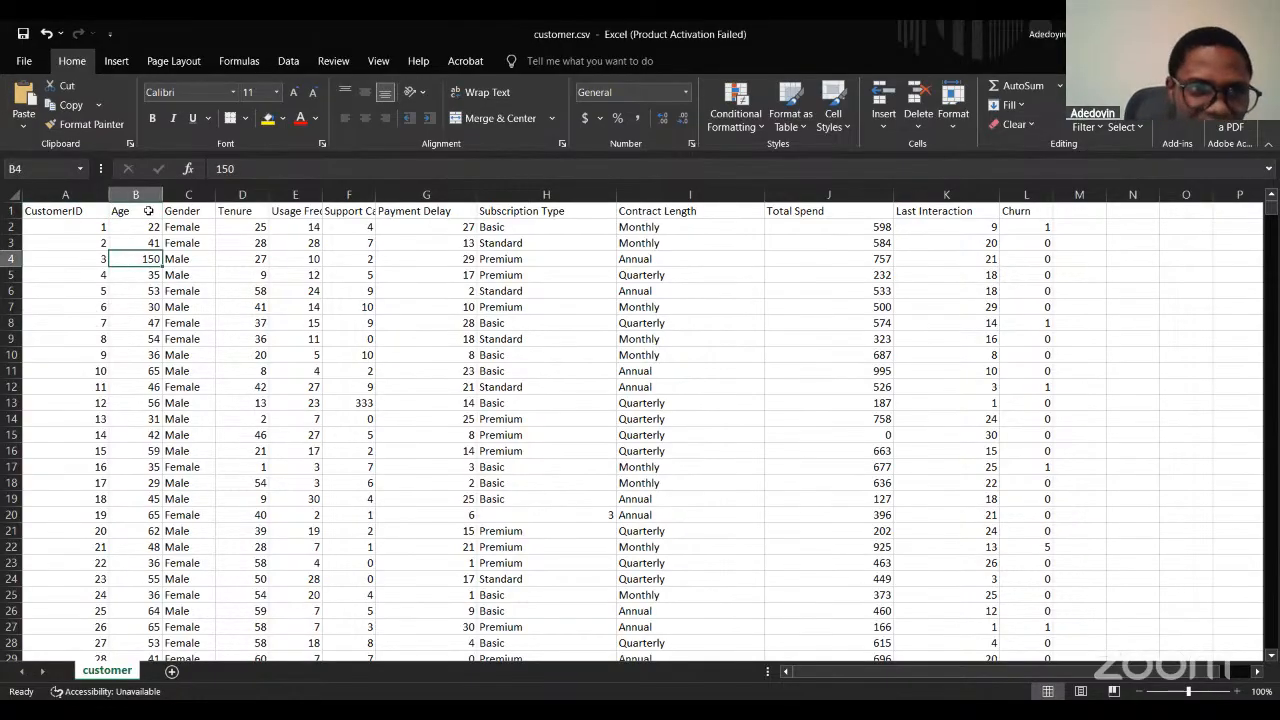
scroll(148, 357, down, 2)
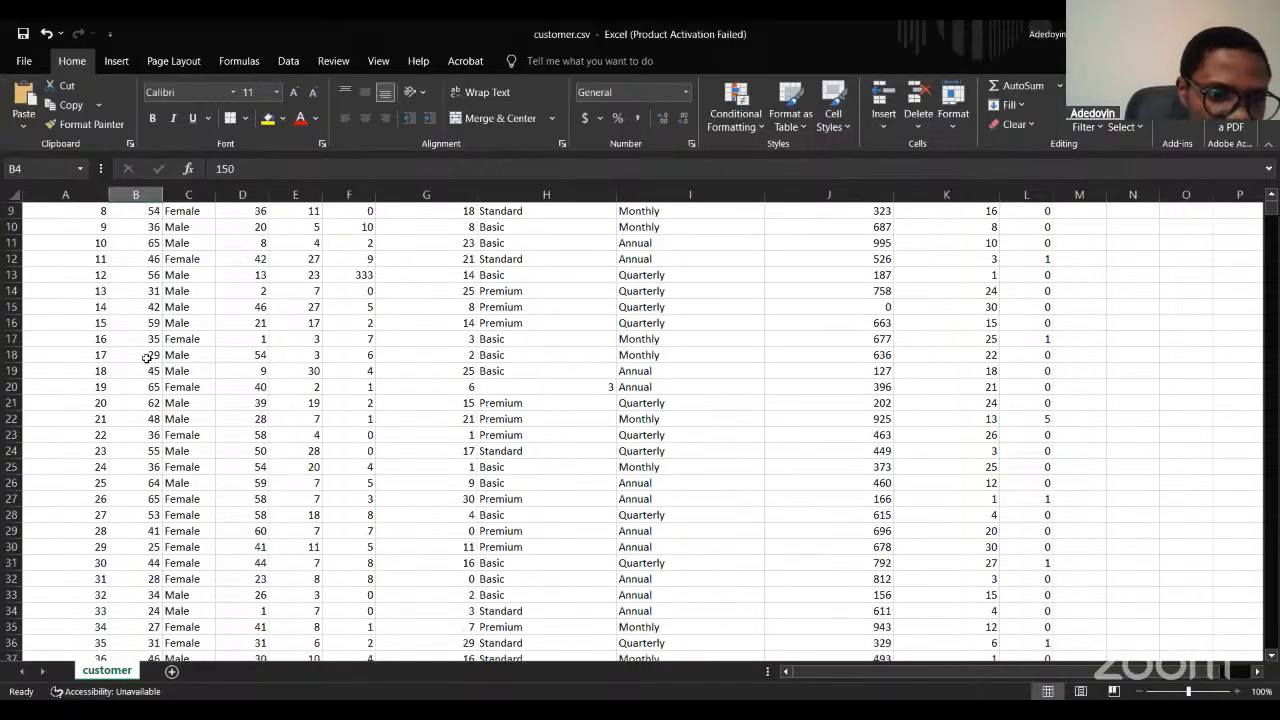
scroll(150, 300, up, 3)
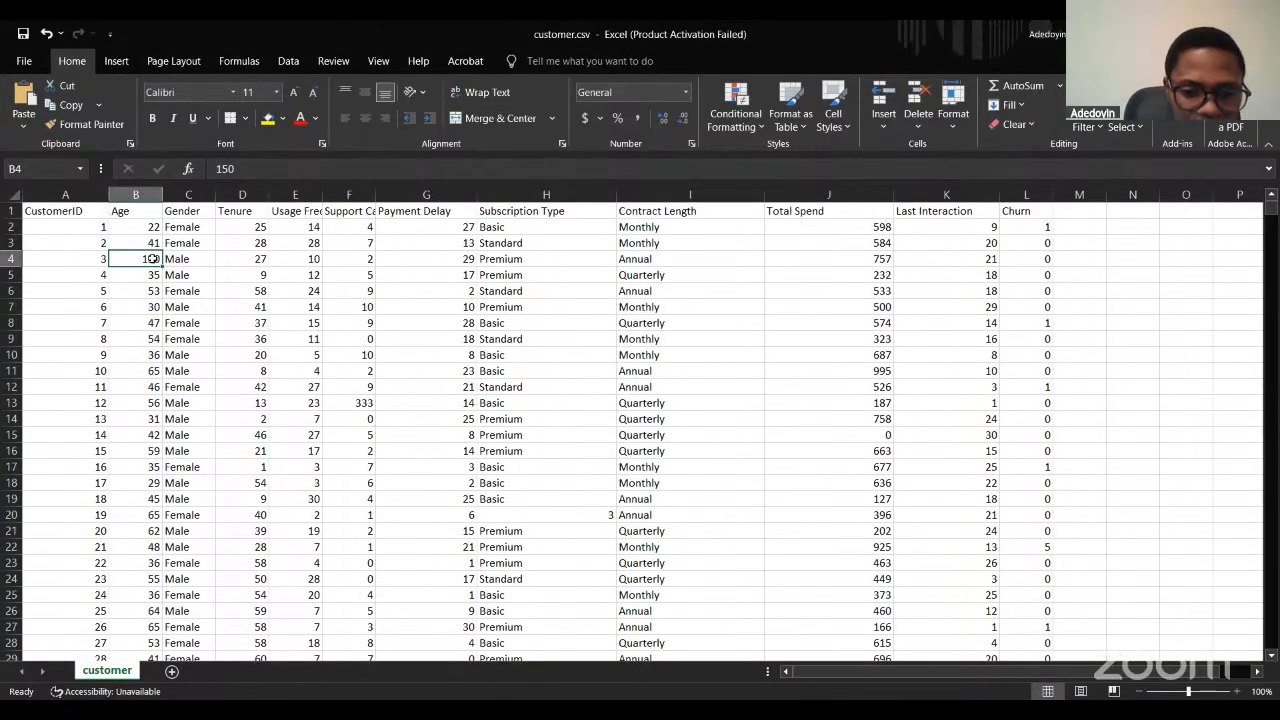
text(56)
click(220, 262)
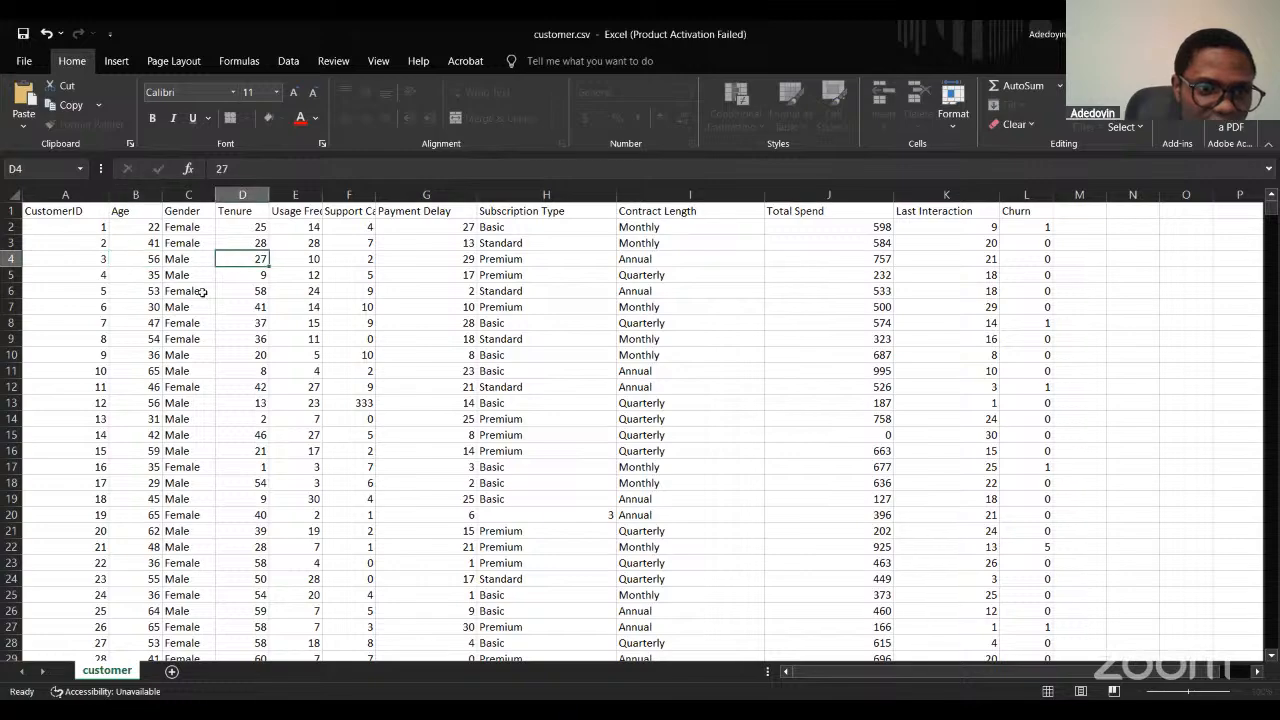
click(130, 212)
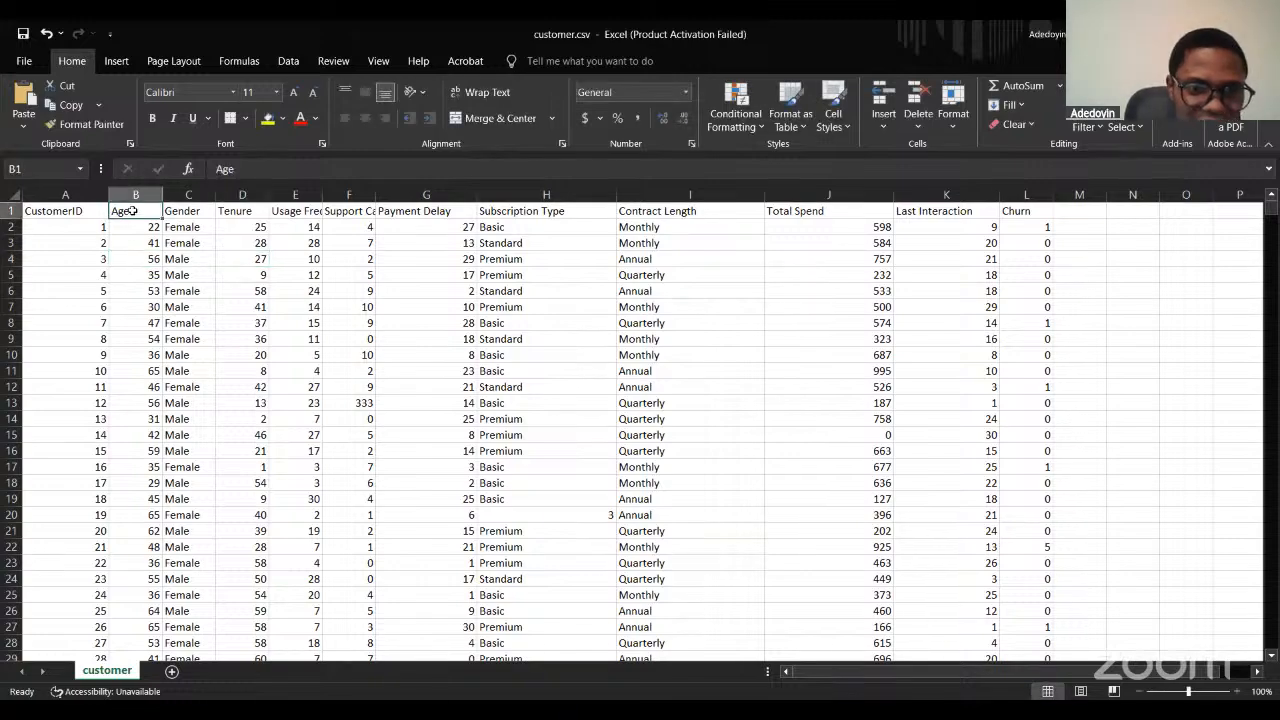
Turn on filtering for the whole customer dataset and return to cell A1.
key(ctrl+a)
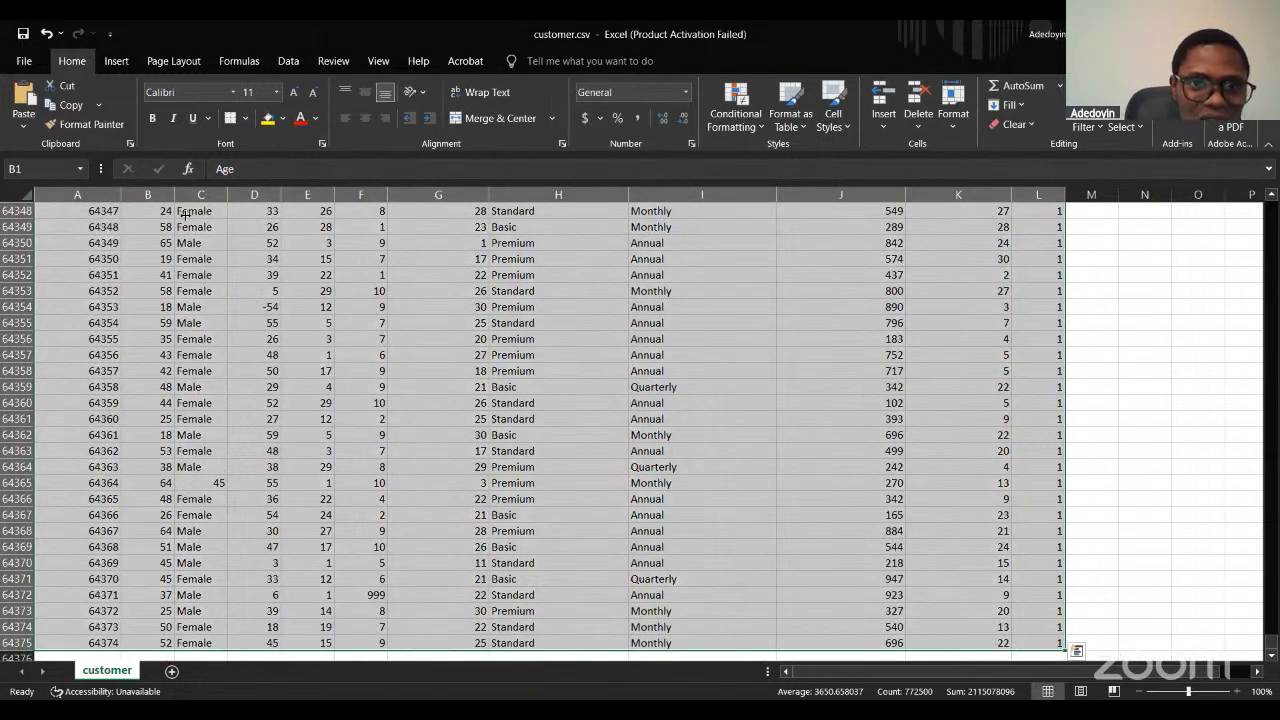
click(288, 61)
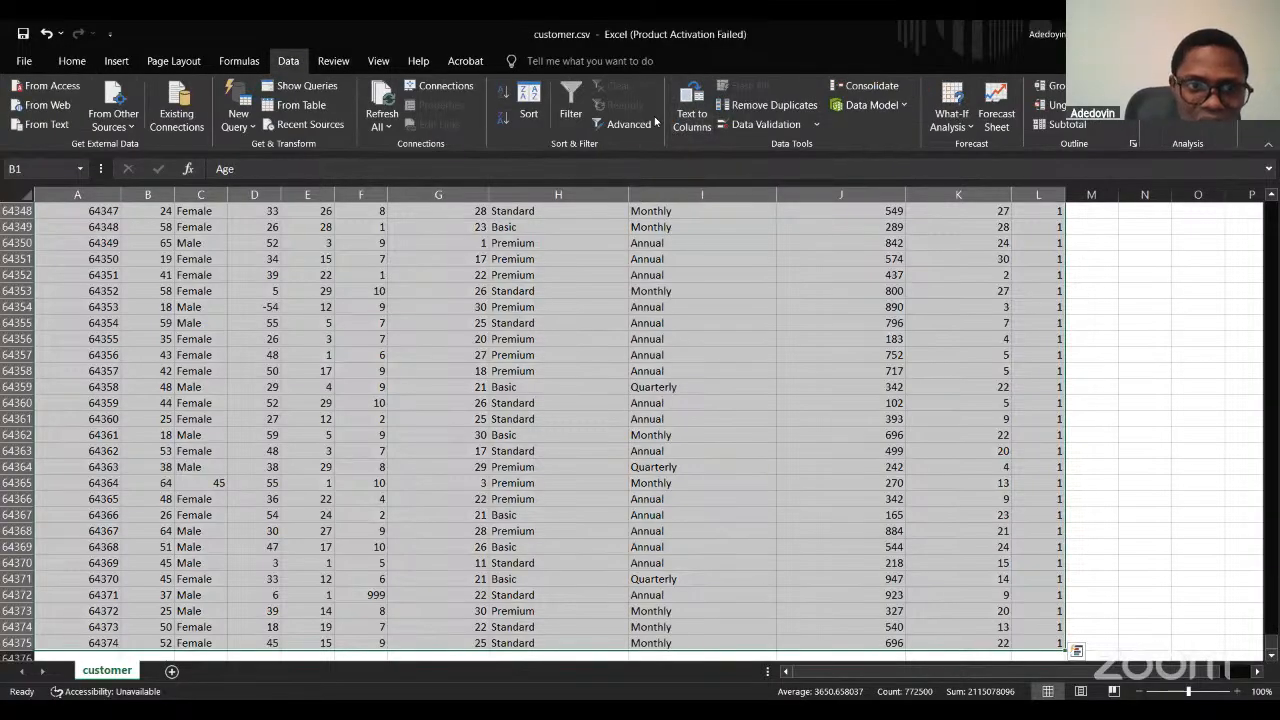
click(570, 105)
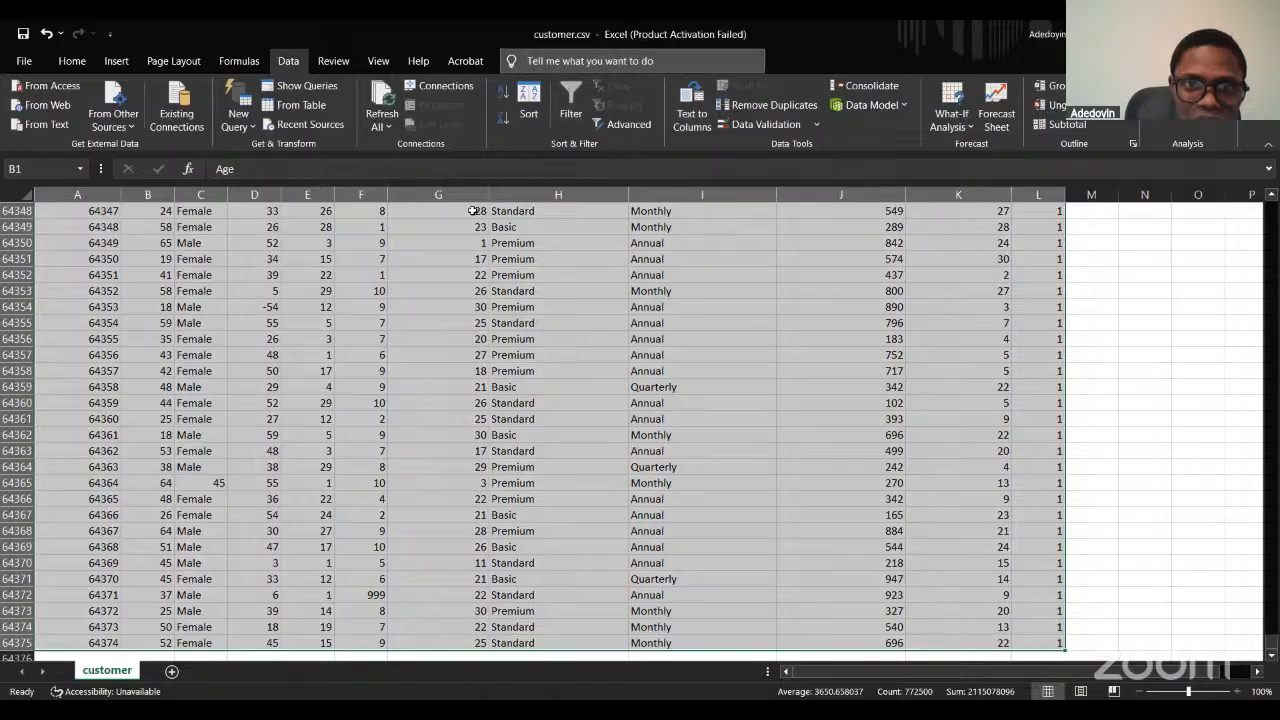
scroll(339, 322, up, 2)
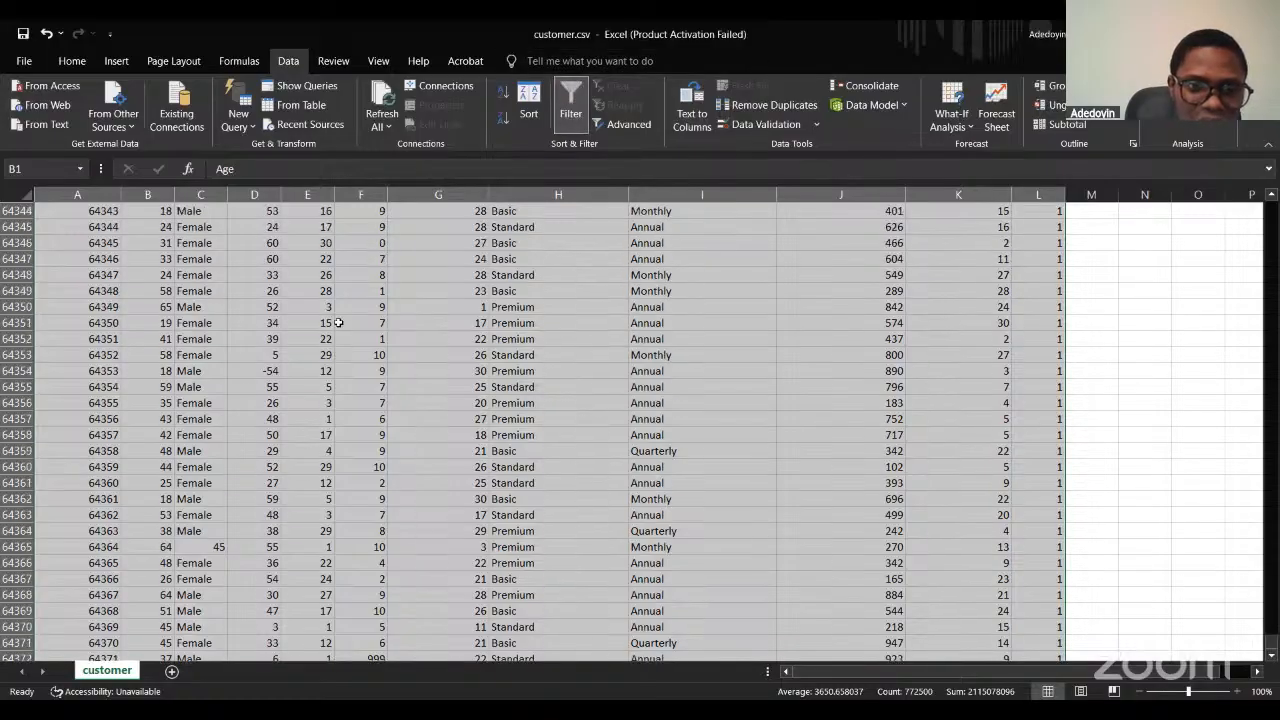
click(339, 322)
key(ctrl+Home)
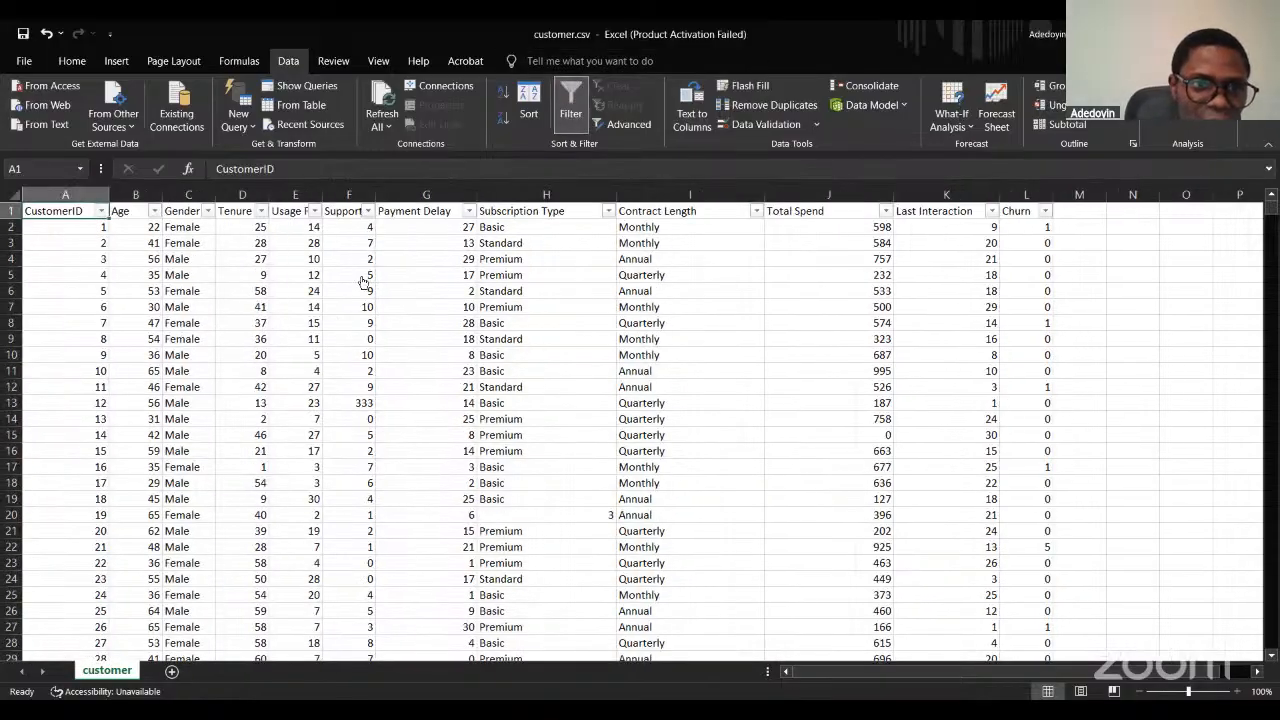
Check the list of distinct values in the Age column's filter and close it without filtering.
click(153, 210)
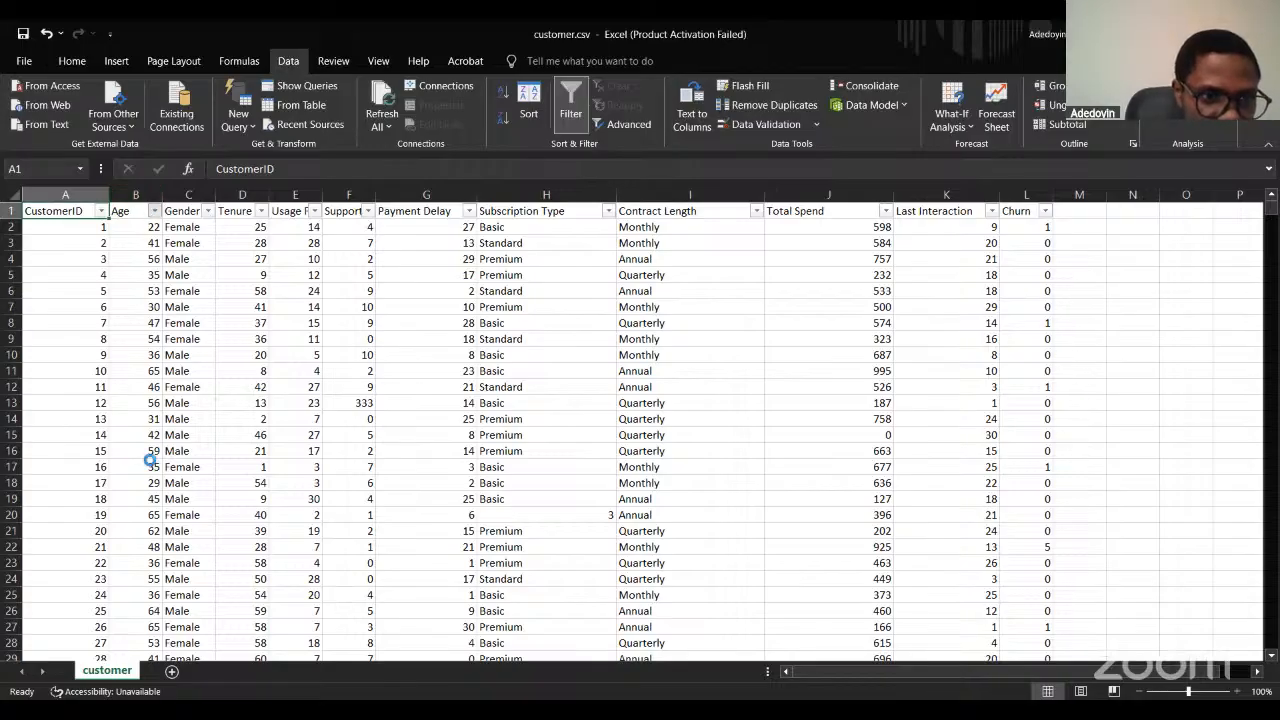
scroll(88, 462, down, 10)
scroll(88, 462, up, 10)
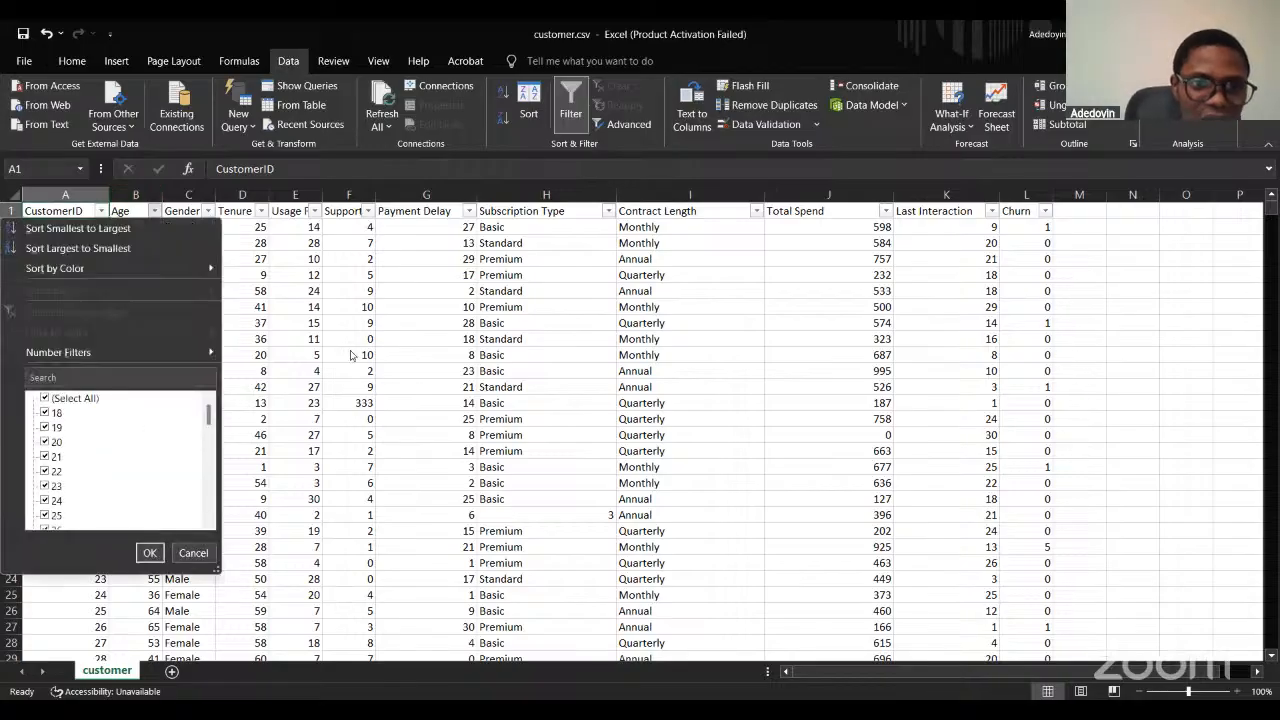
key(Escape)
Filter the Gender column to show only rows with the invalid value 45.
click(184, 212)
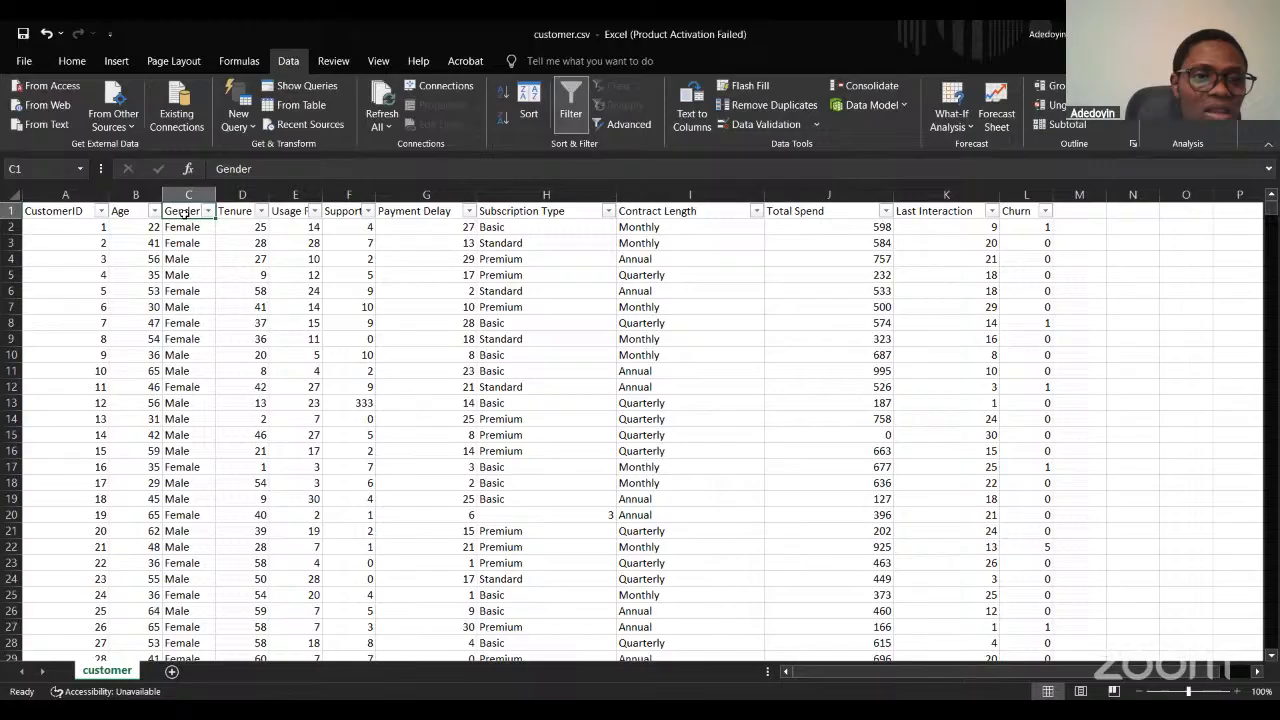
click(245, 212)
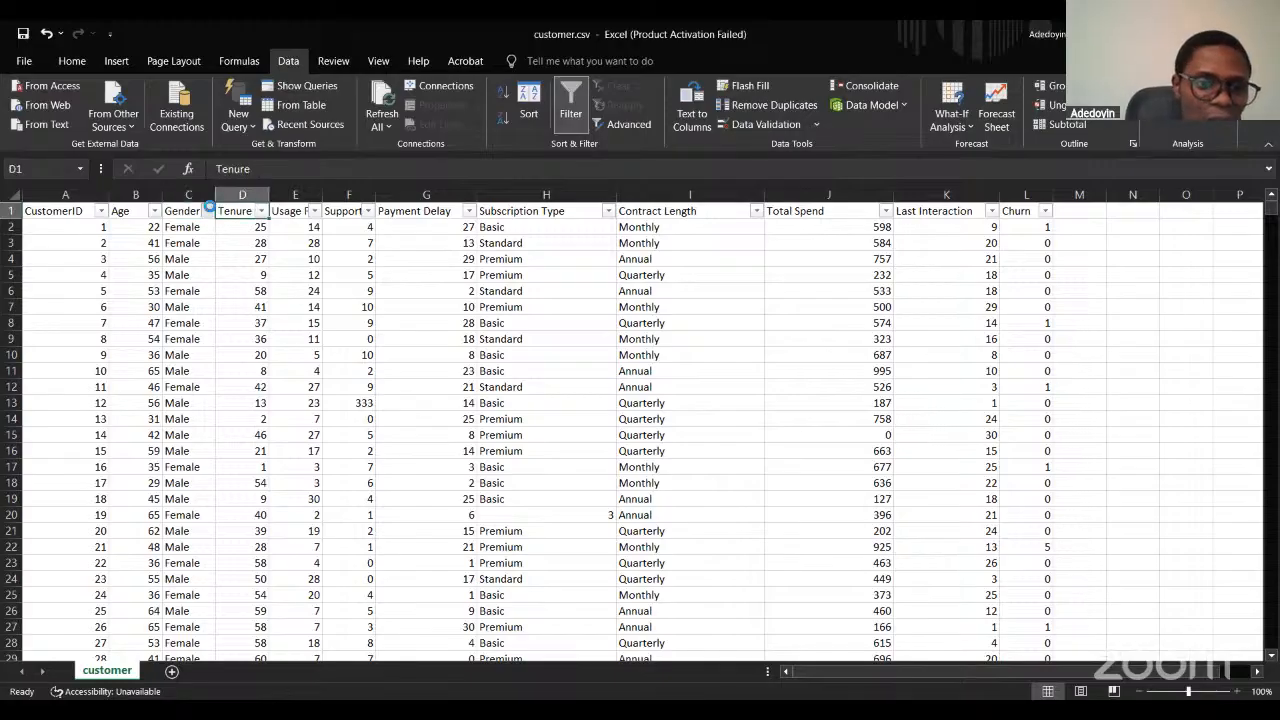
click(207, 210)
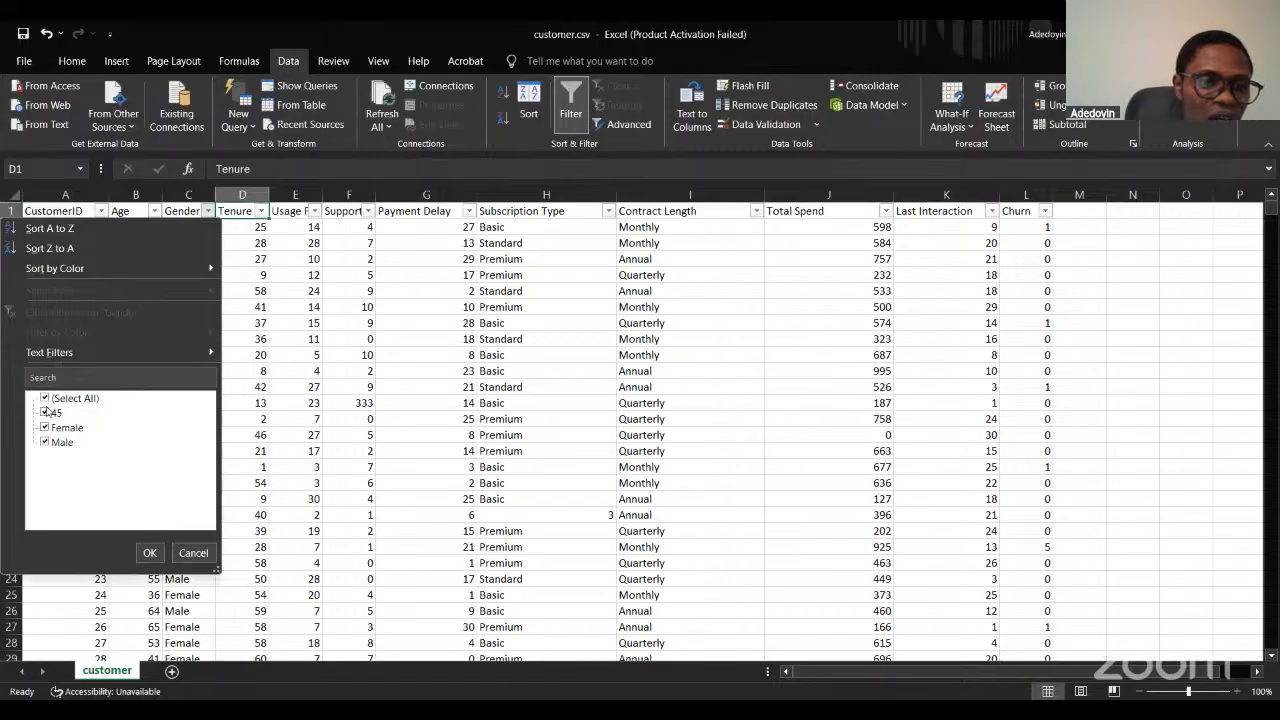
click(45, 398)
click(45, 412)
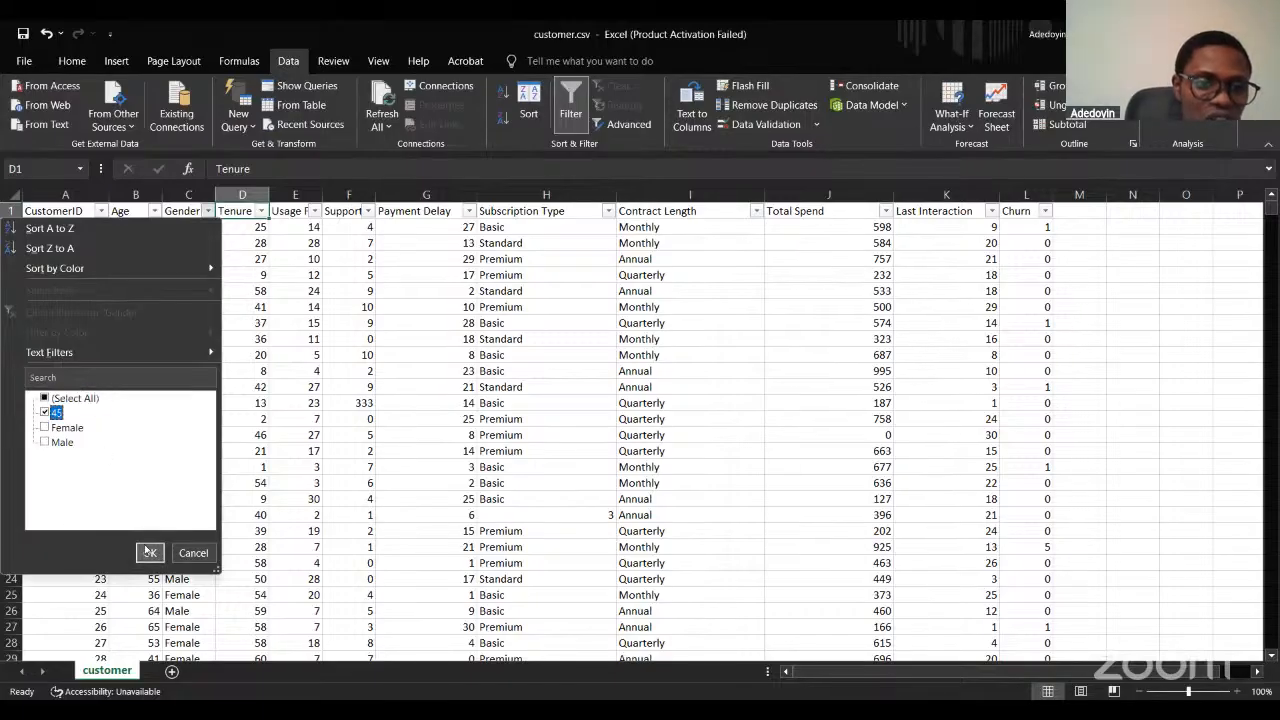
click(148, 552)
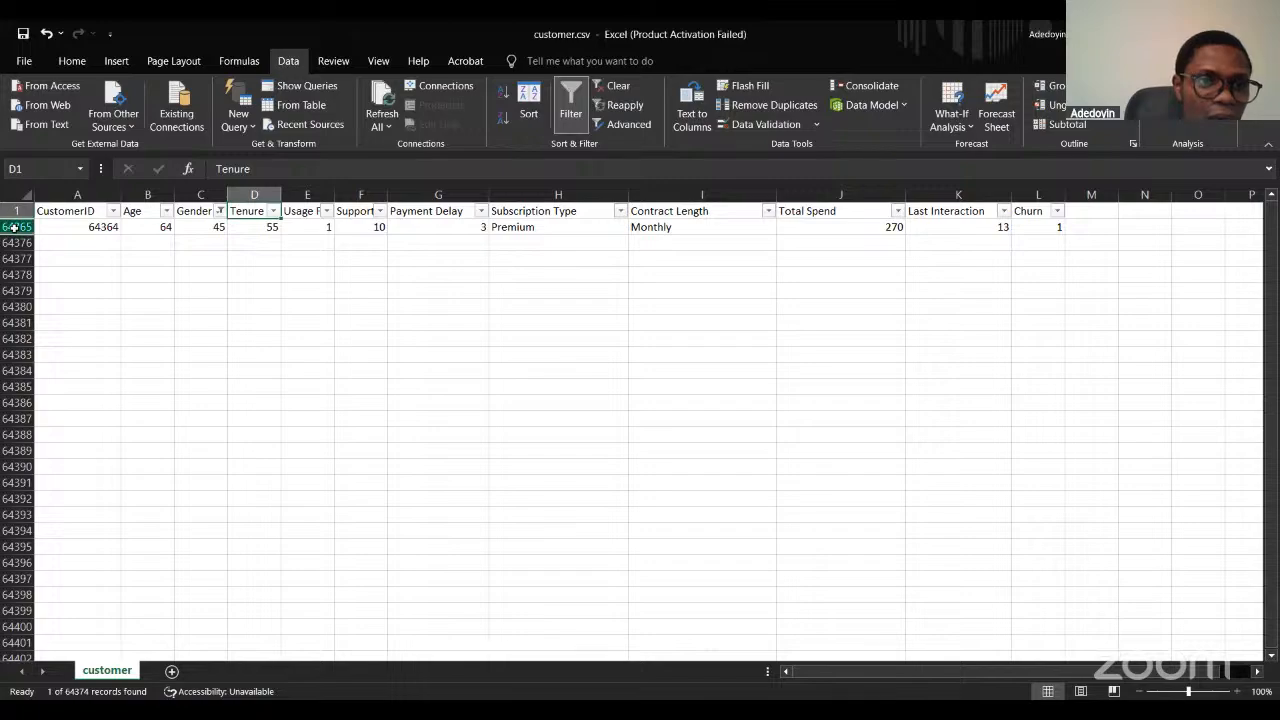
Delete the filtered row with the invalid gender and clear the filter from the Gender column.
click(16, 227)
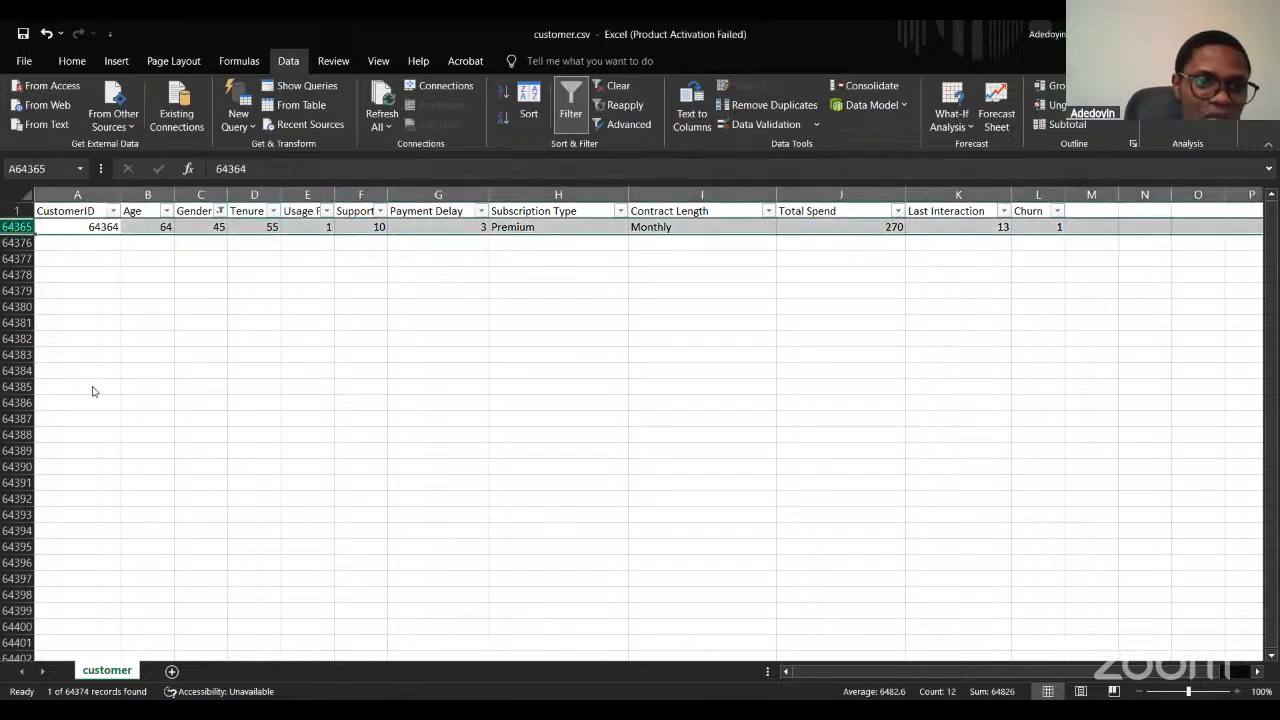
right_click(16, 230)
click(68, 394)
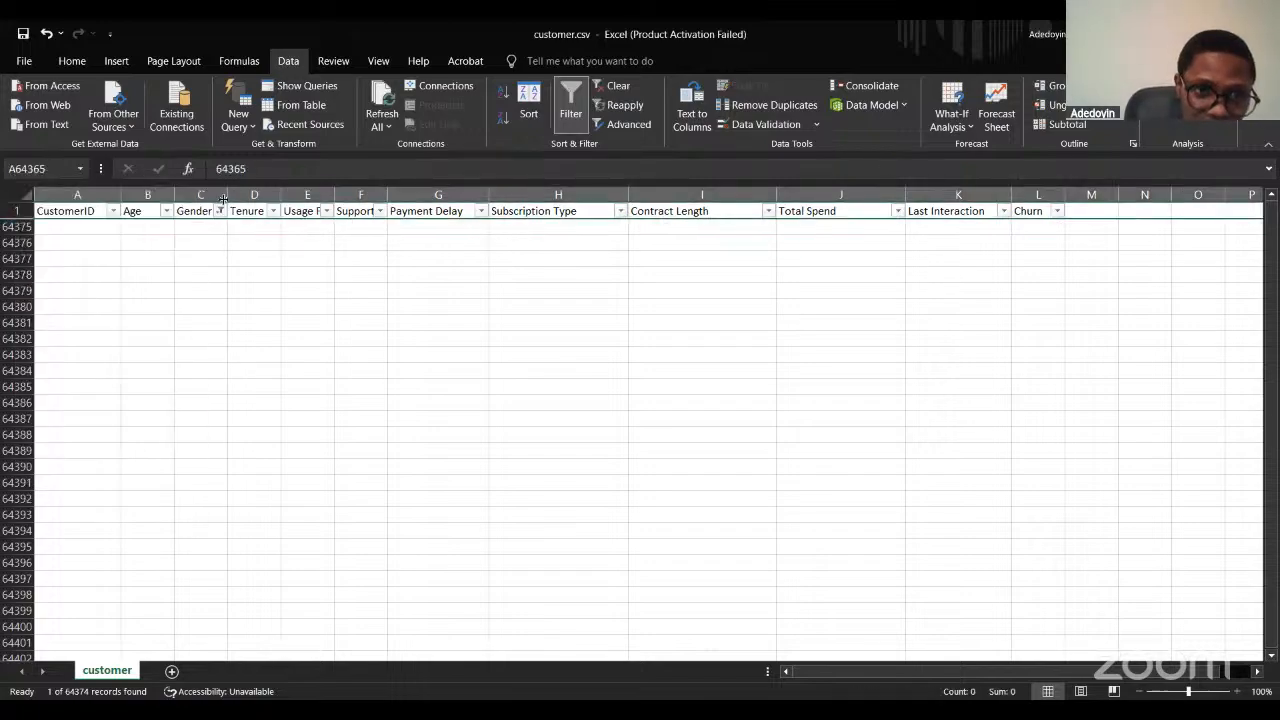
click(220, 211)
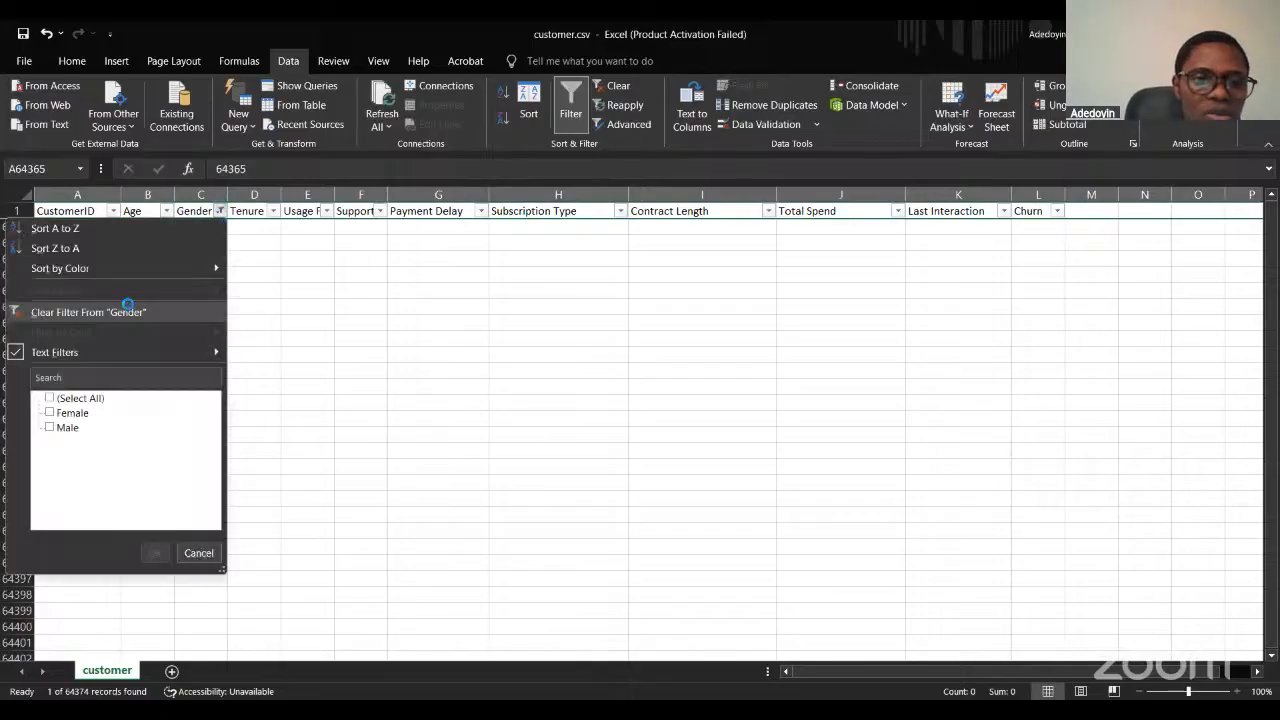
click(128, 306)
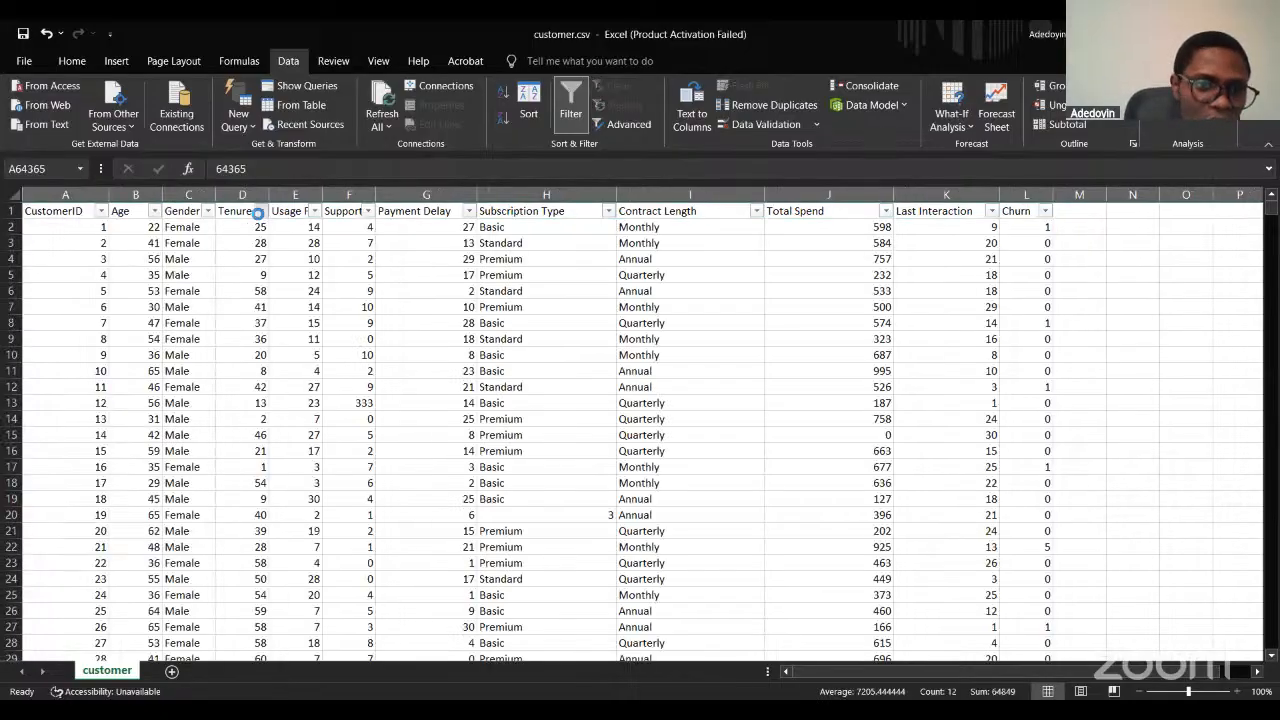
Filter the Tenure column to show only rows with the negative value -54.
click(260, 211)
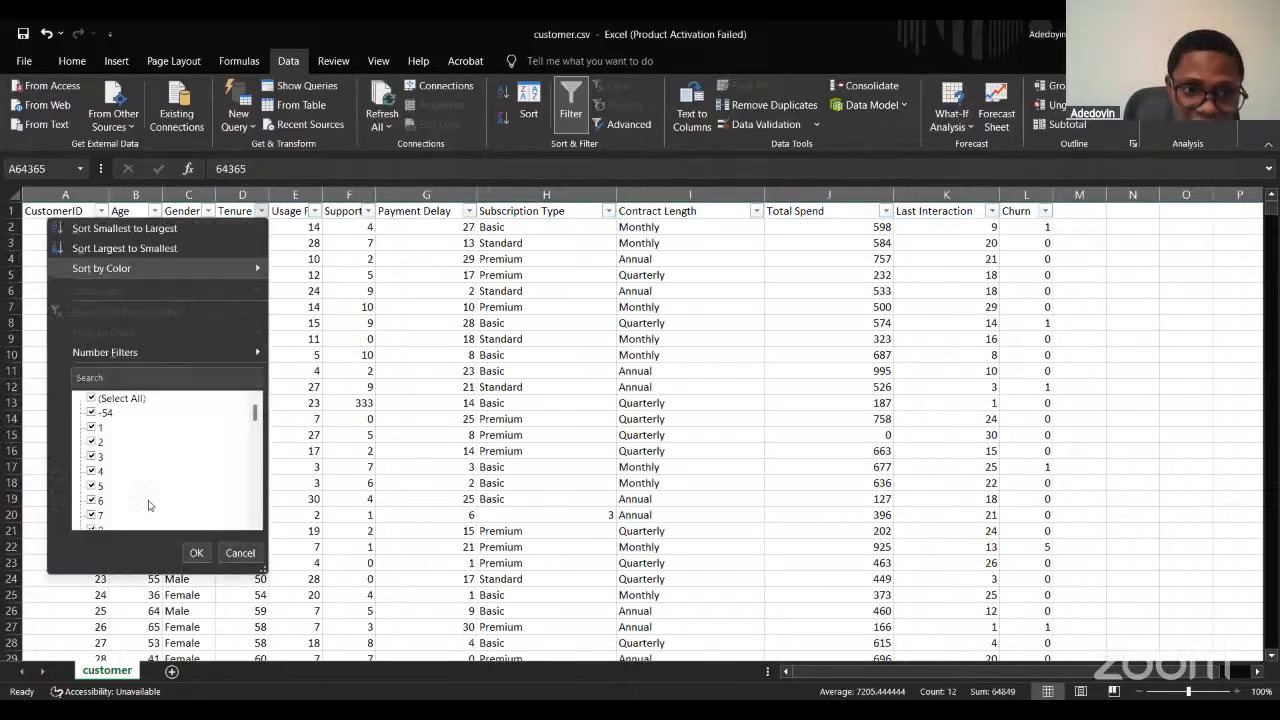
click(94, 398)
click(91, 412)
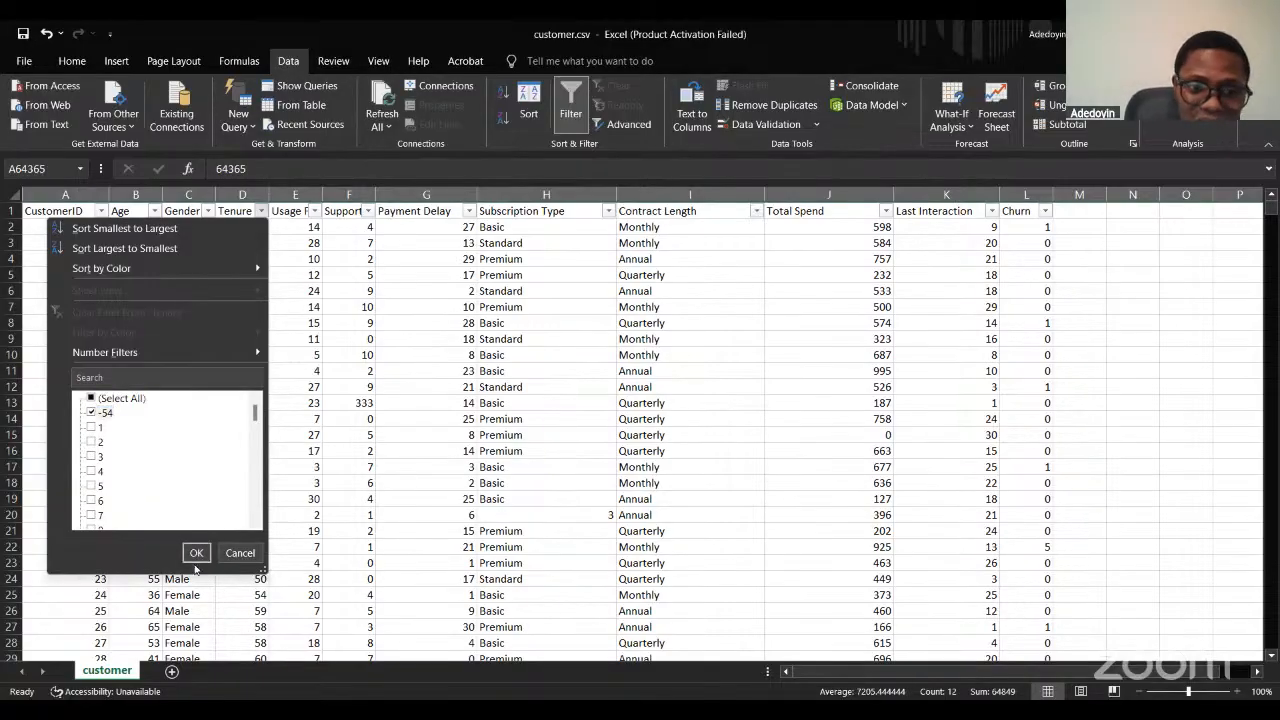
click(195, 557)
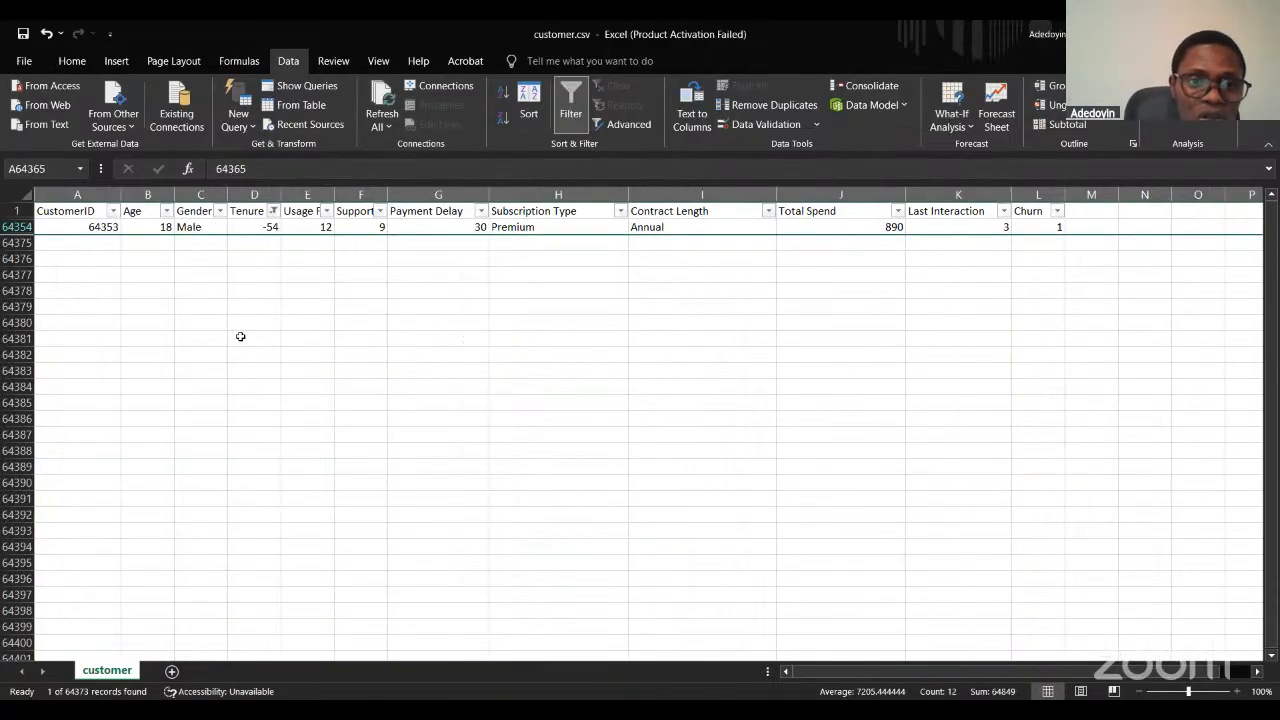
Delete the filtered row with the negative tenure and clear the filter from the Tenure column.
click(16, 227)
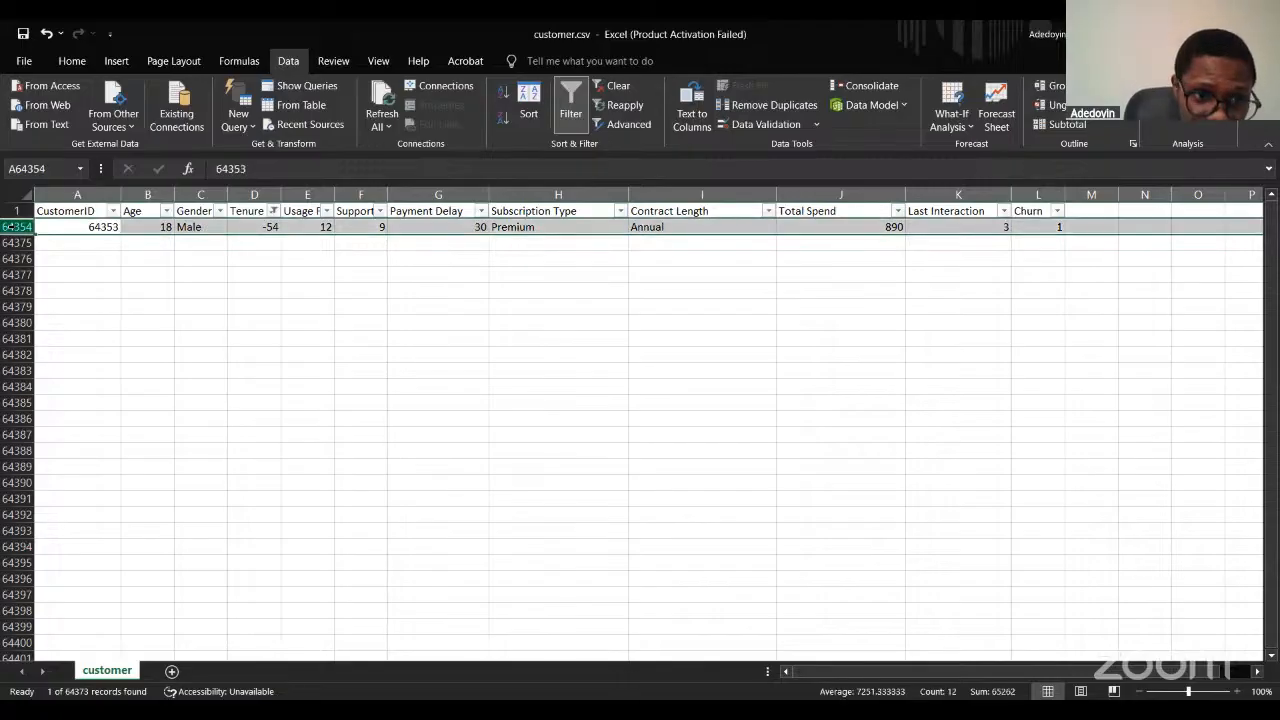
right_click(16, 227)
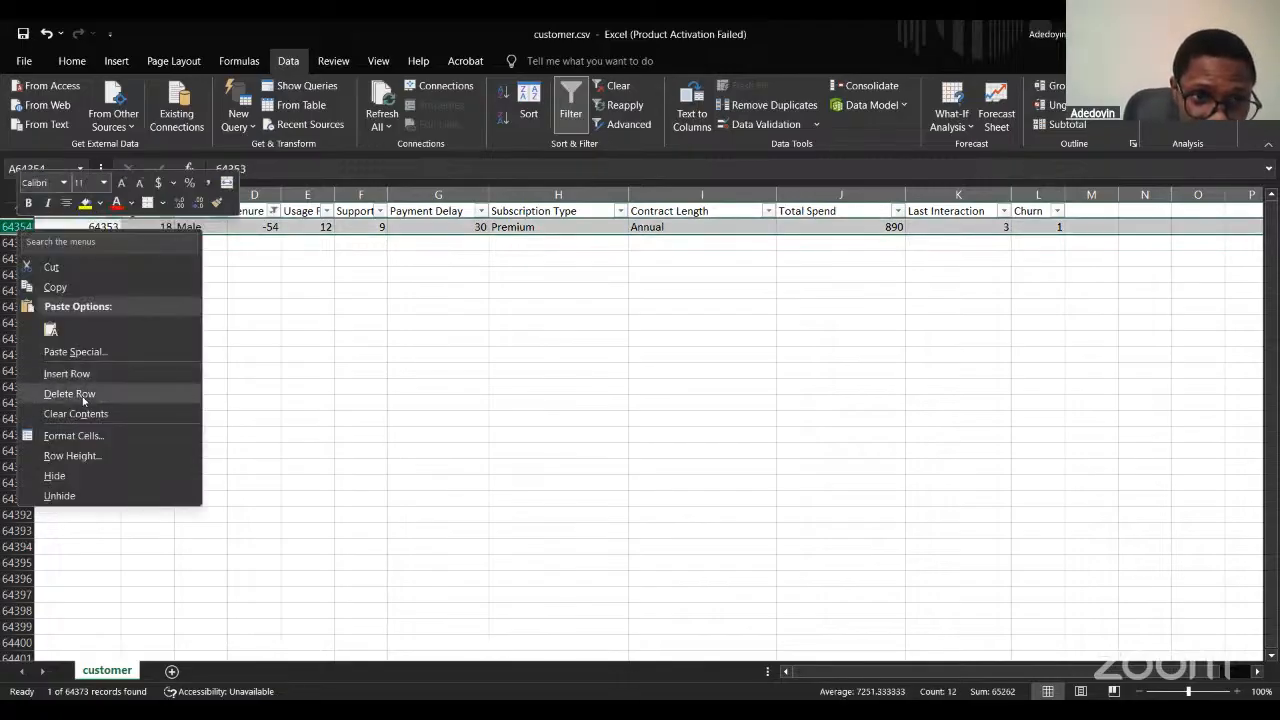
click(83, 396)
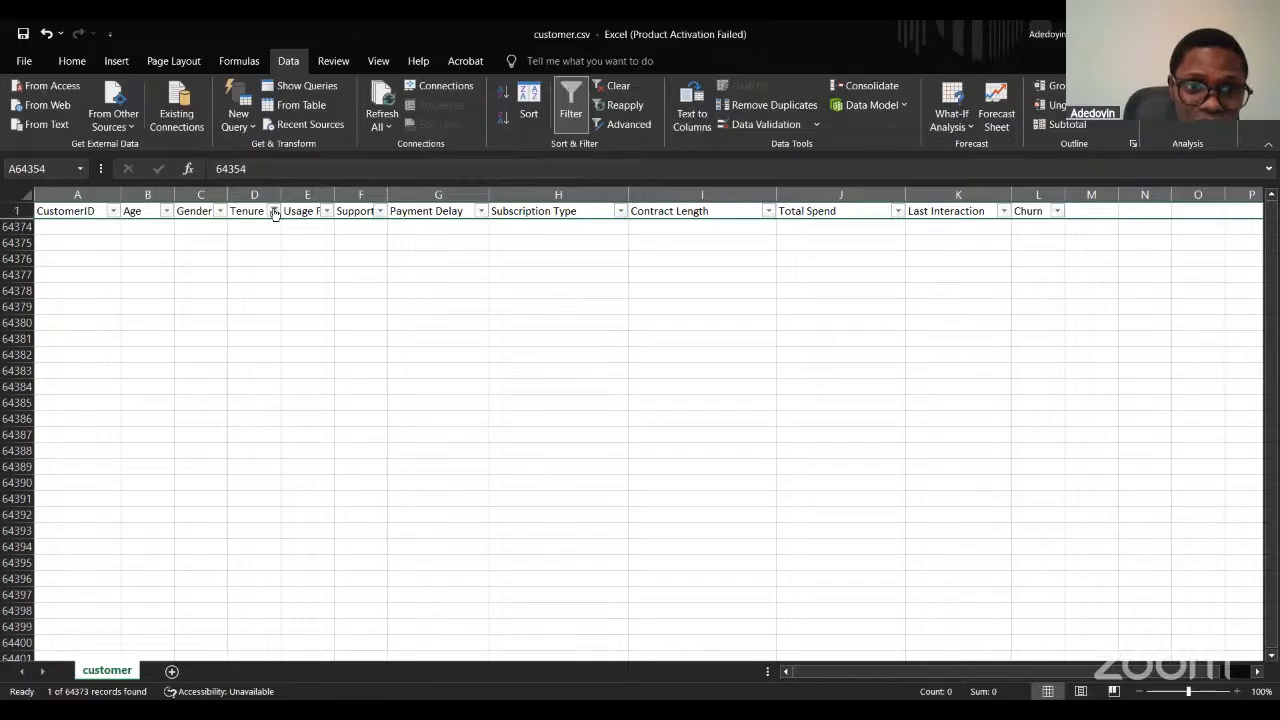
click(271, 210)
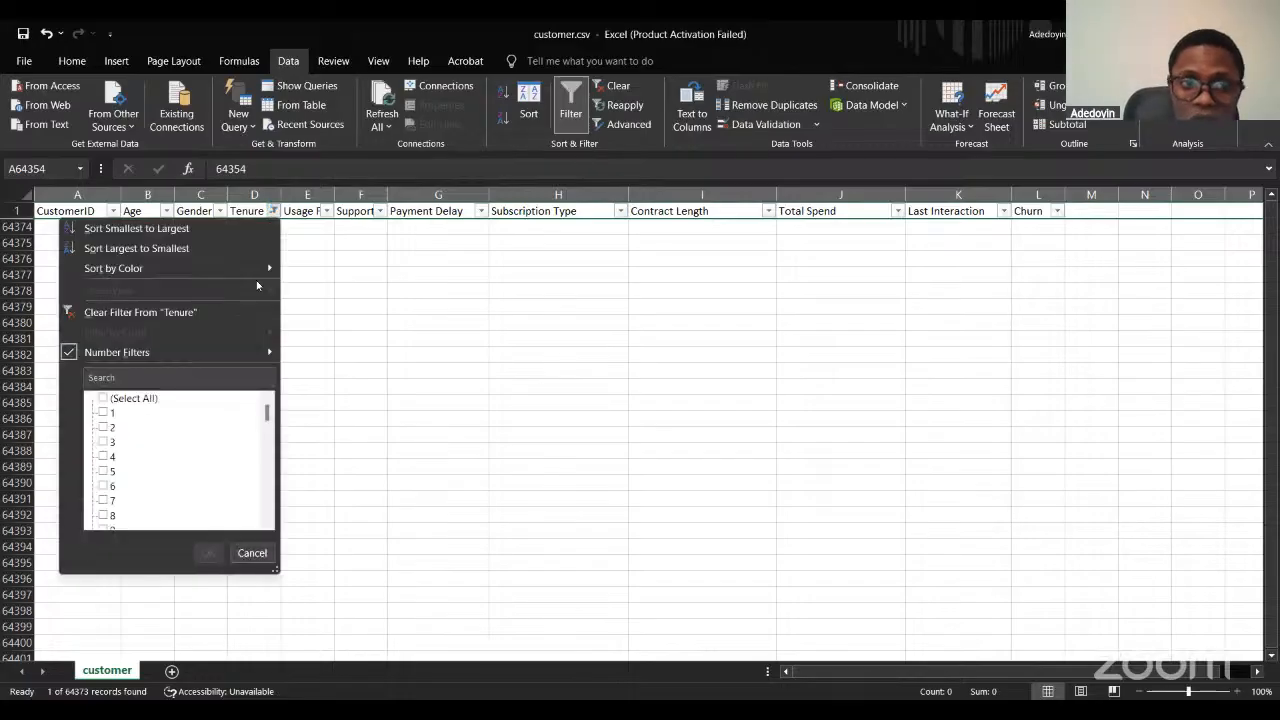
click(215, 312)
click(235, 228)
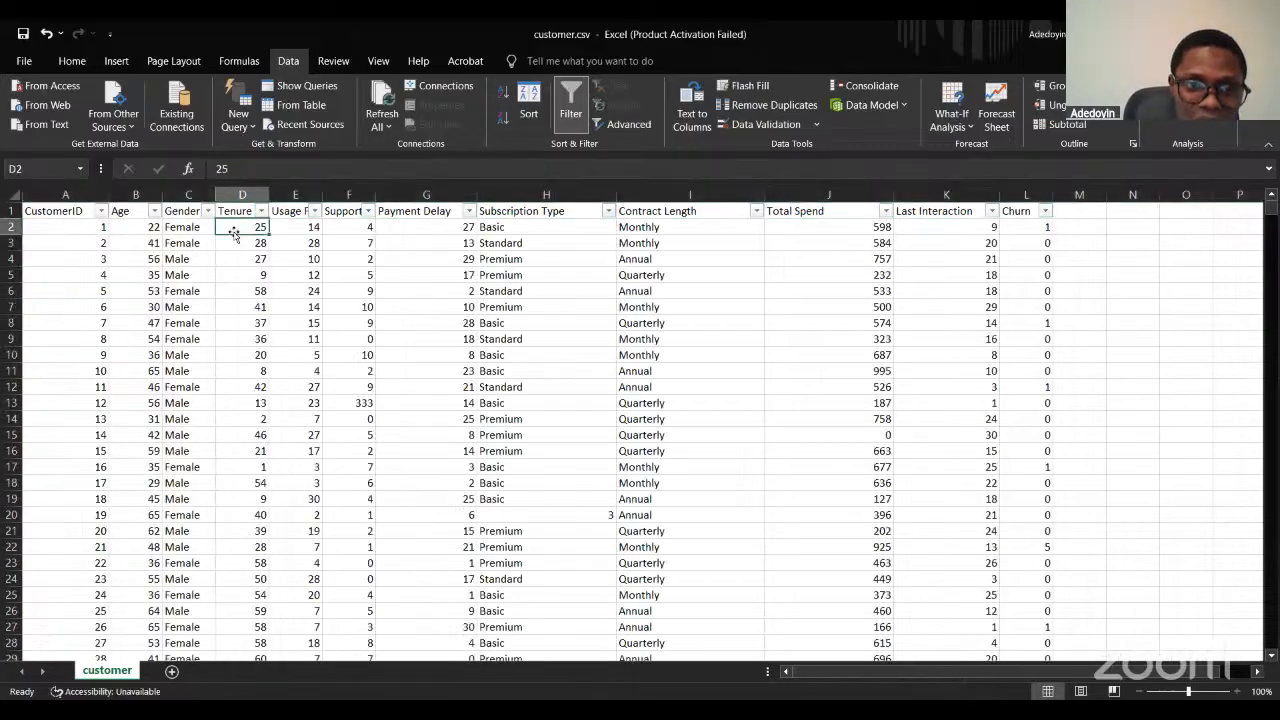
Recheck the distinct values in the Gender and Tenure filter lists and look over the Age, Tenure and usage columns.
click(172, 211)
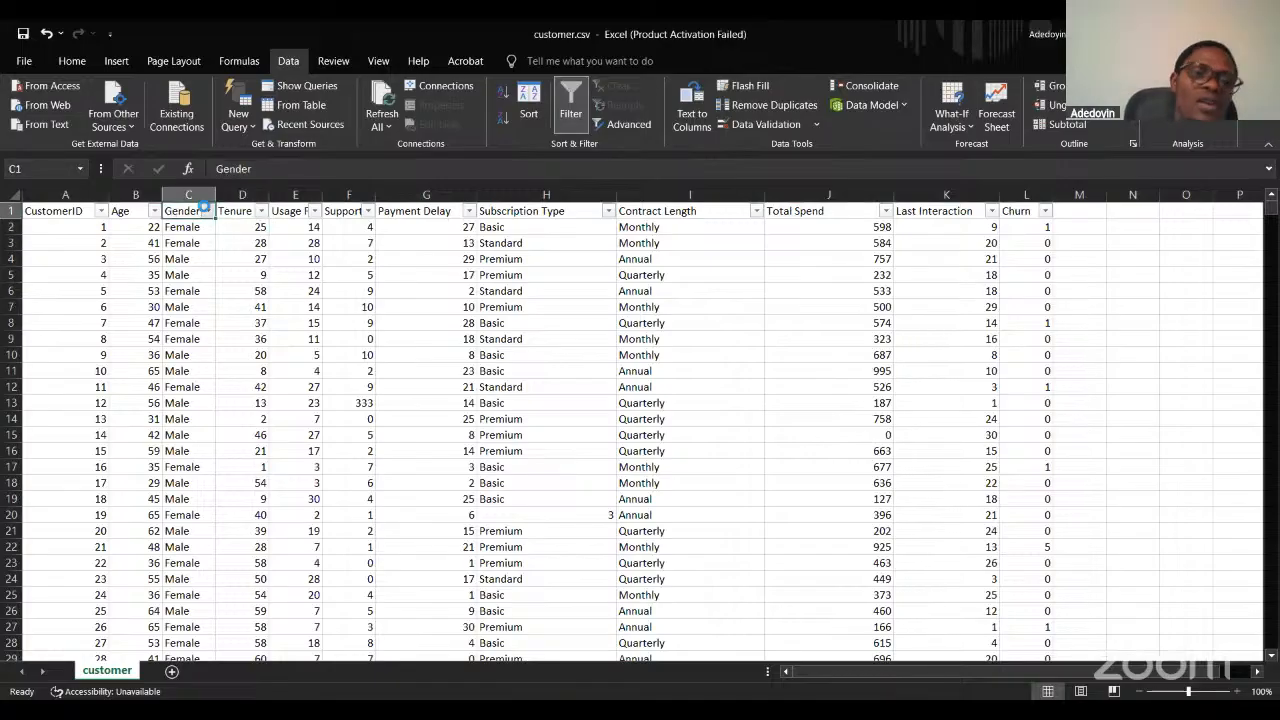
click(205, 210)
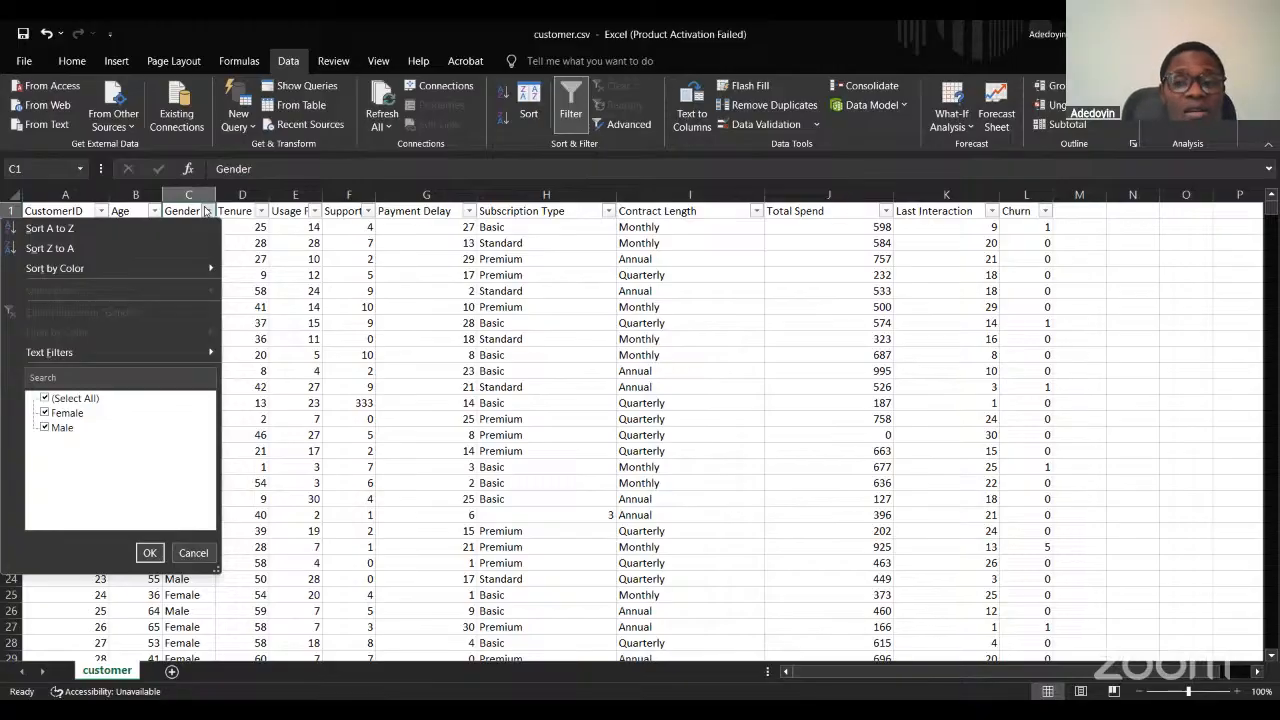
click(256, 229)
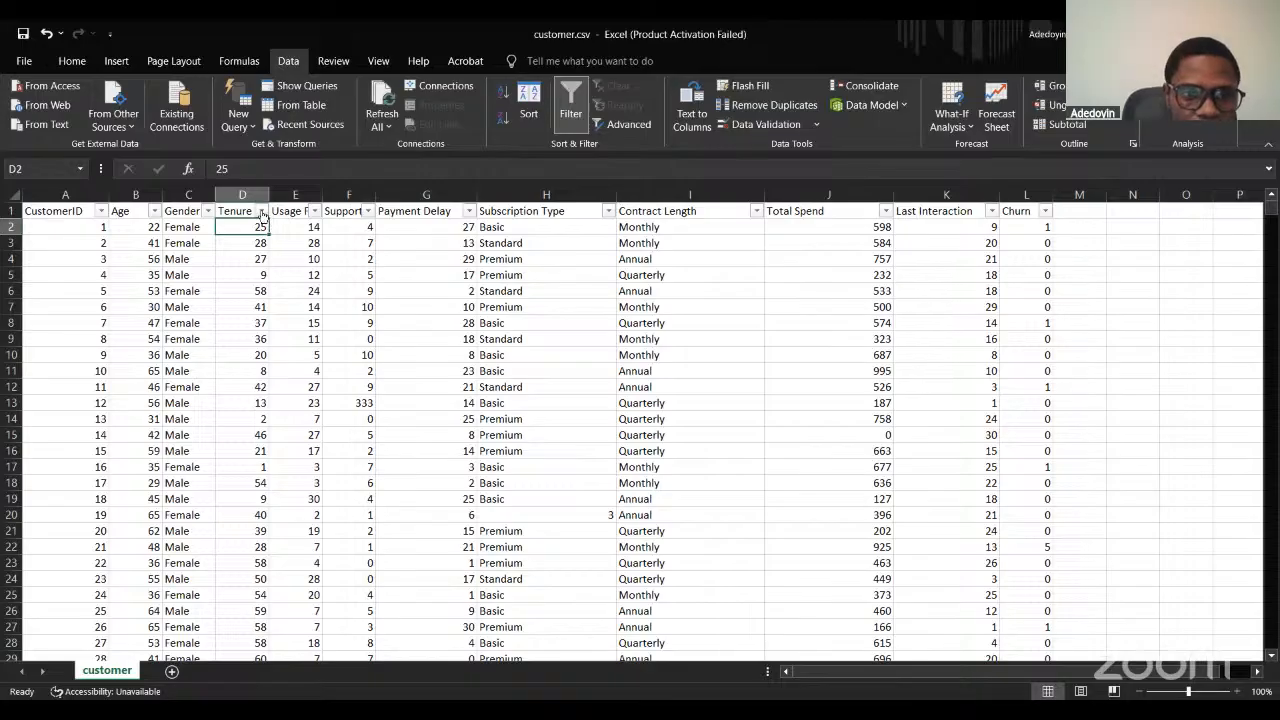
click(260, 210)
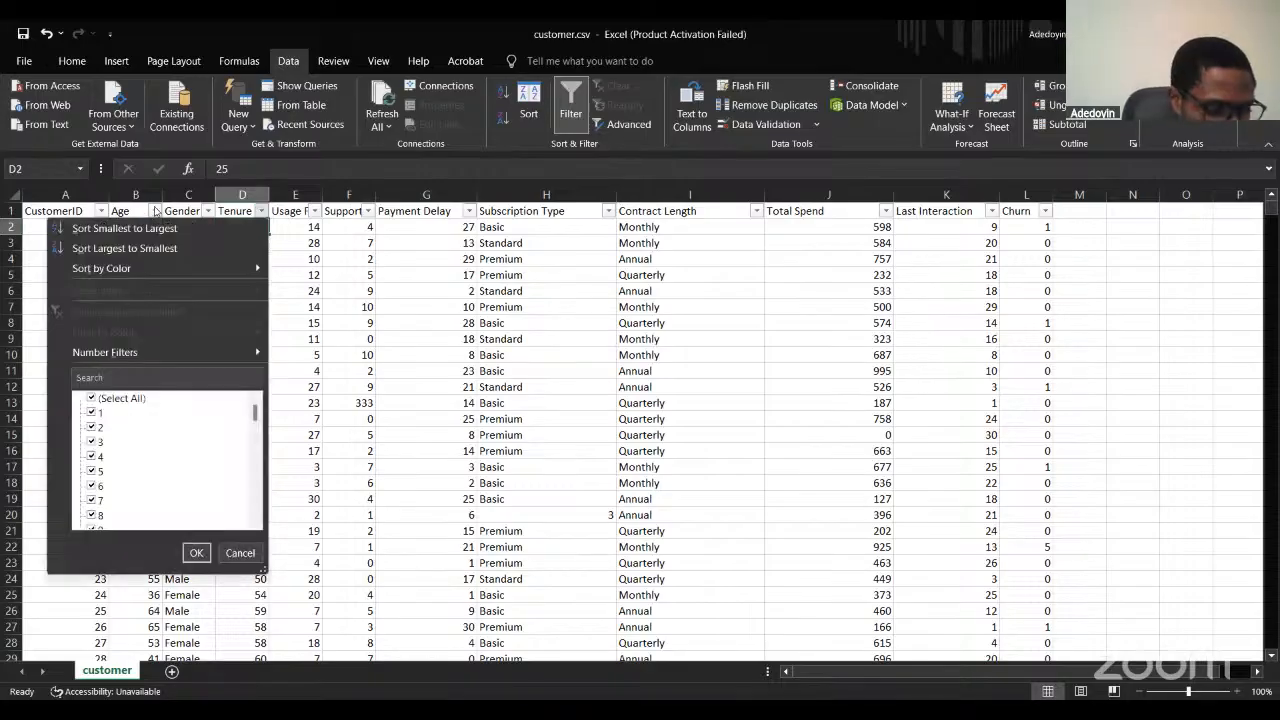
key(Escape)
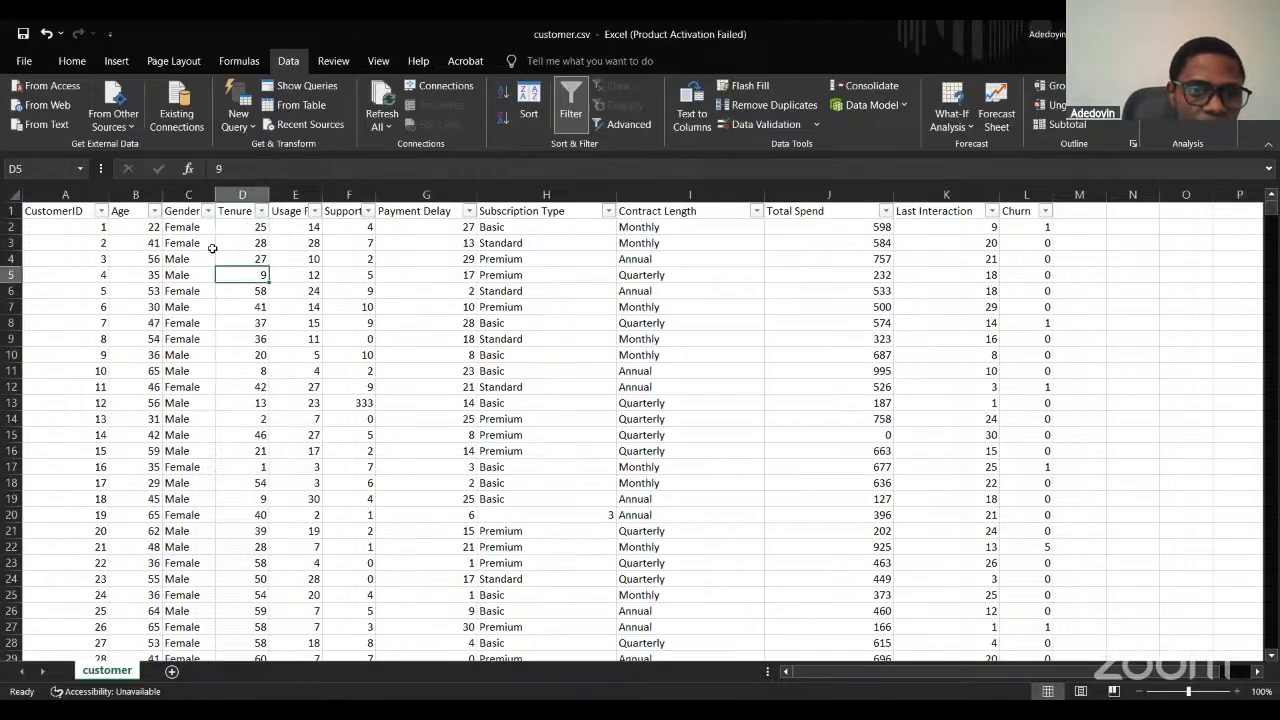
click(132, 229)
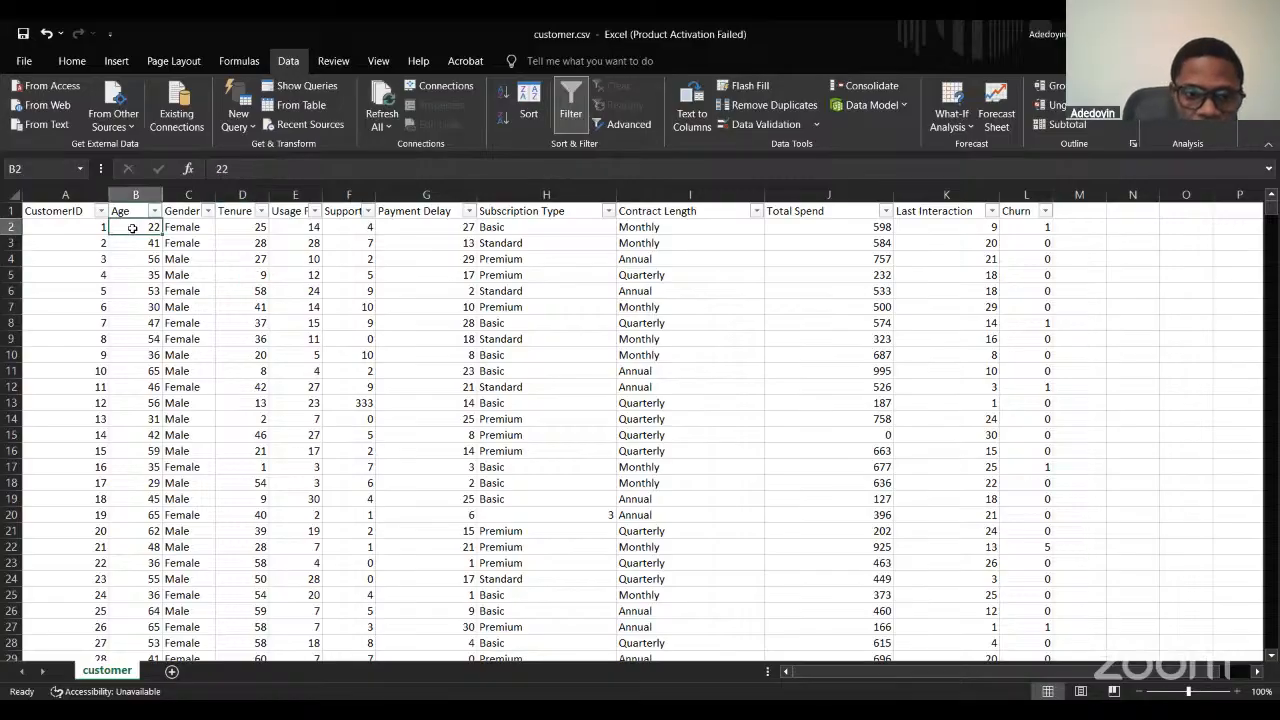
click(258, 227)
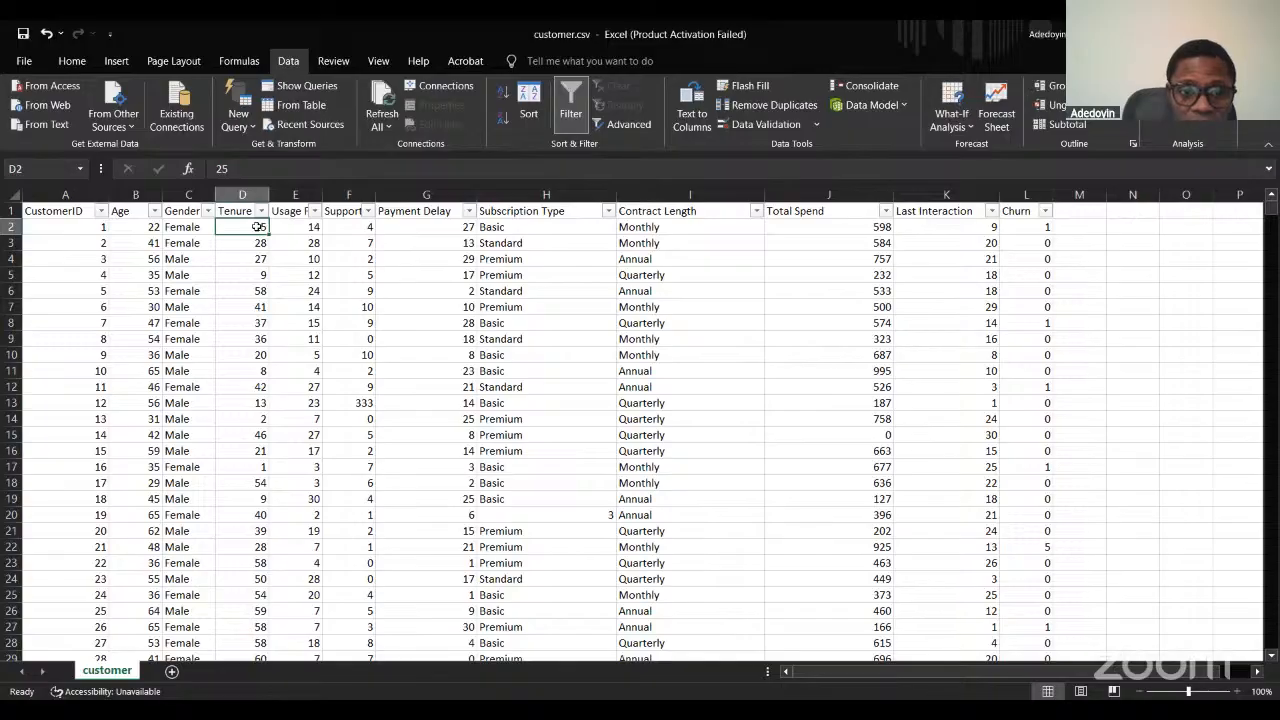
click(299, 214)
click(292, 237)
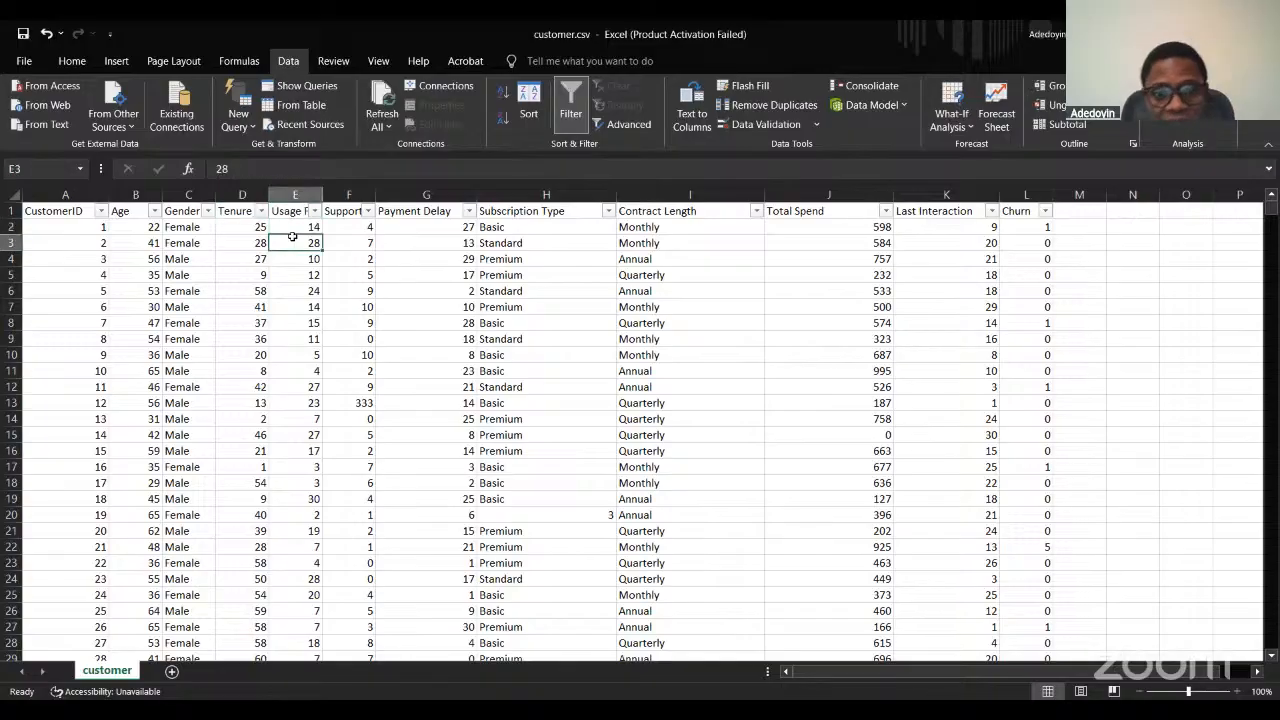
Filter the Subscription Type column to show only rows with the value 3.
click(526, 260)
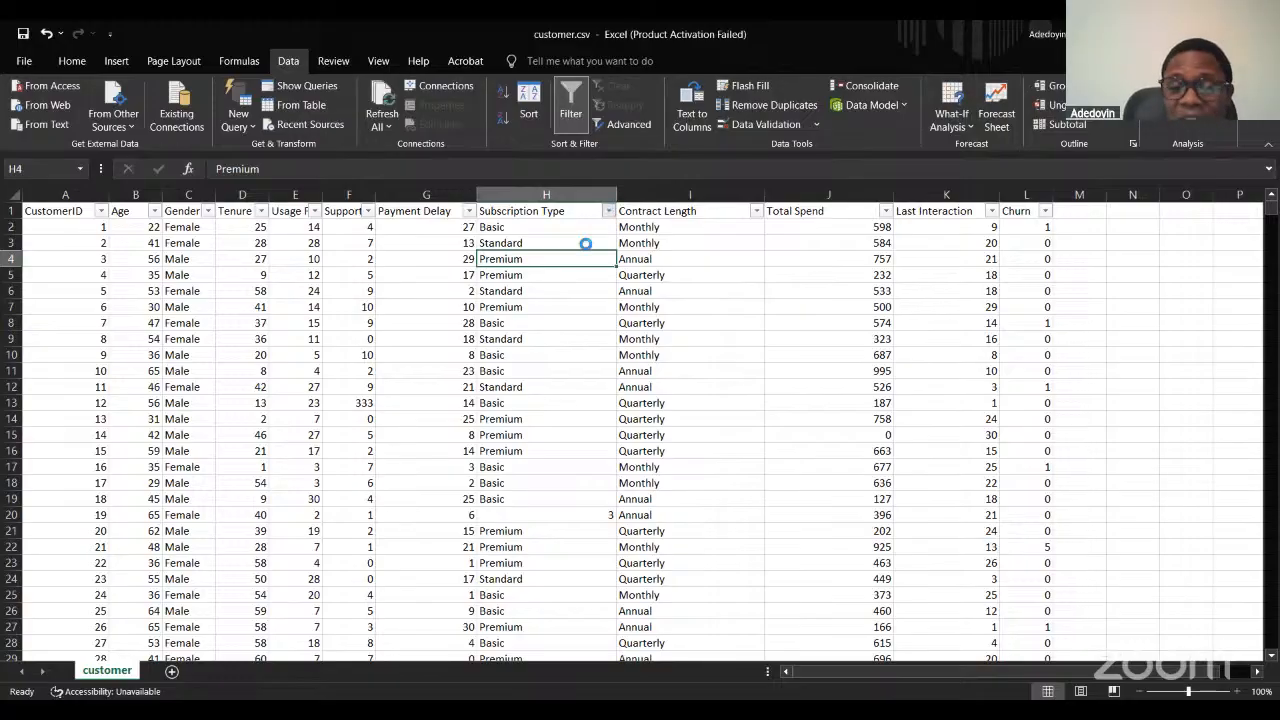
click(583, 301)
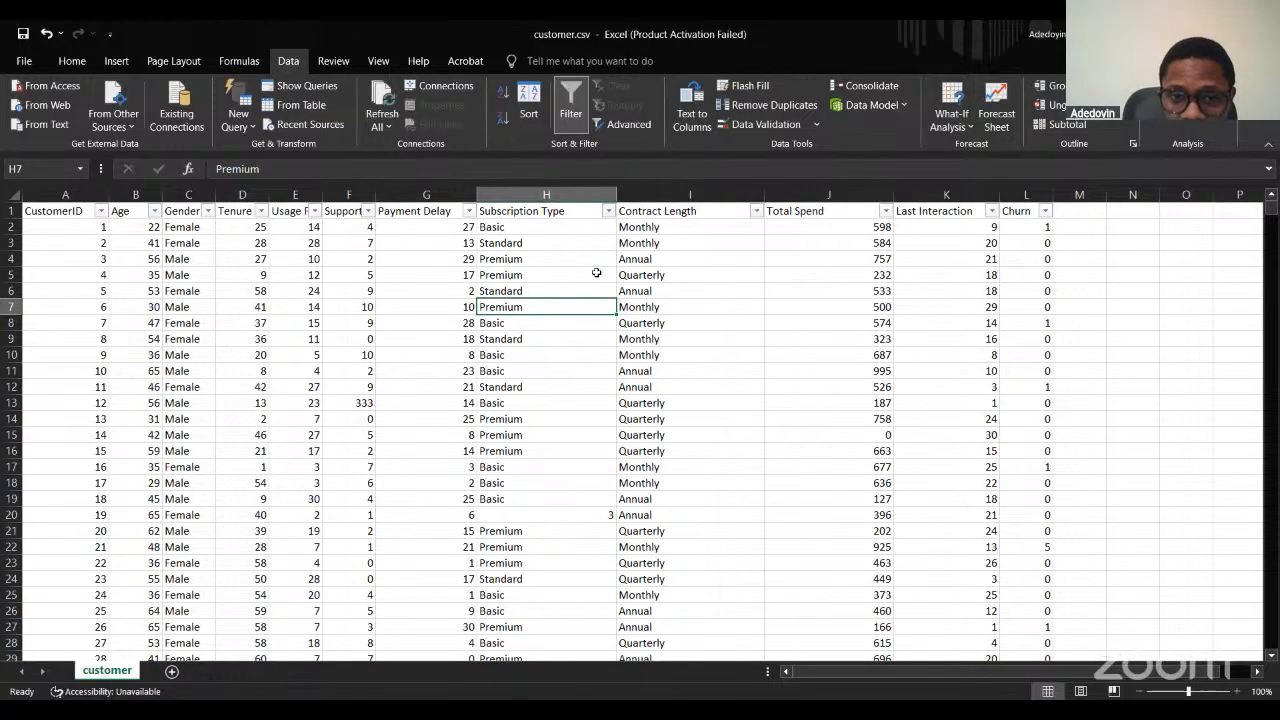
click(609, 210)
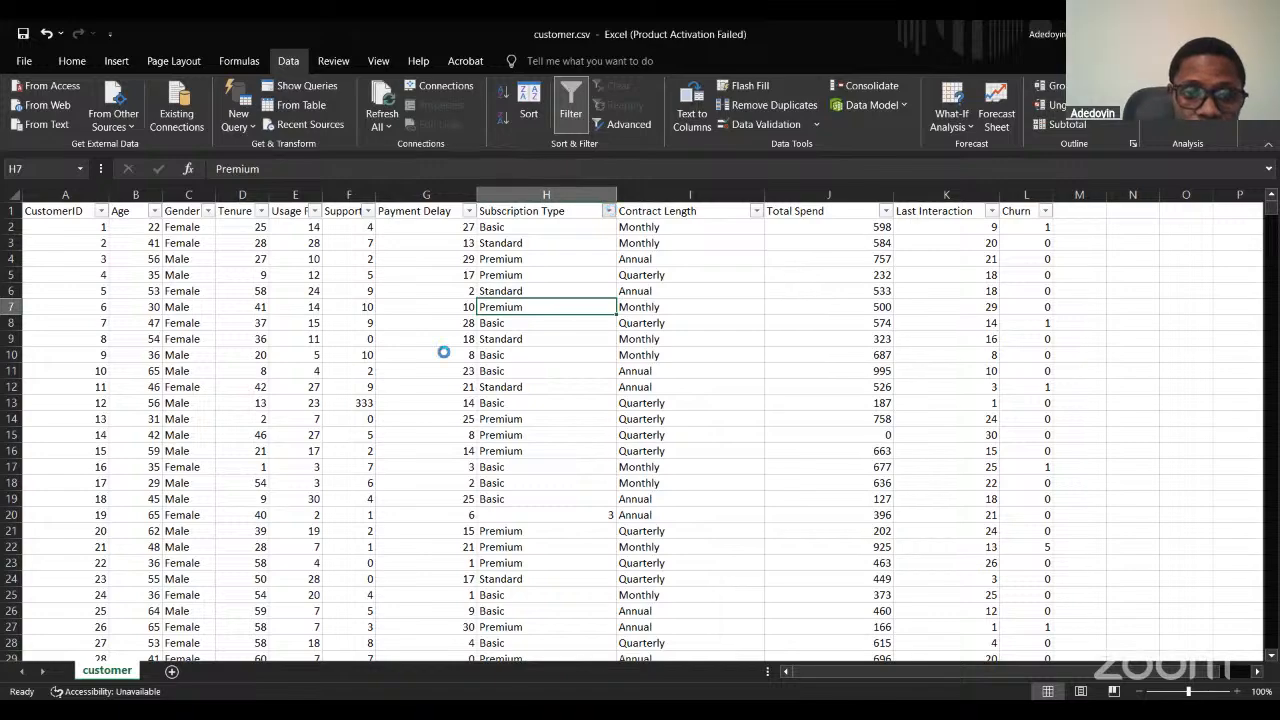
click(439, 398)
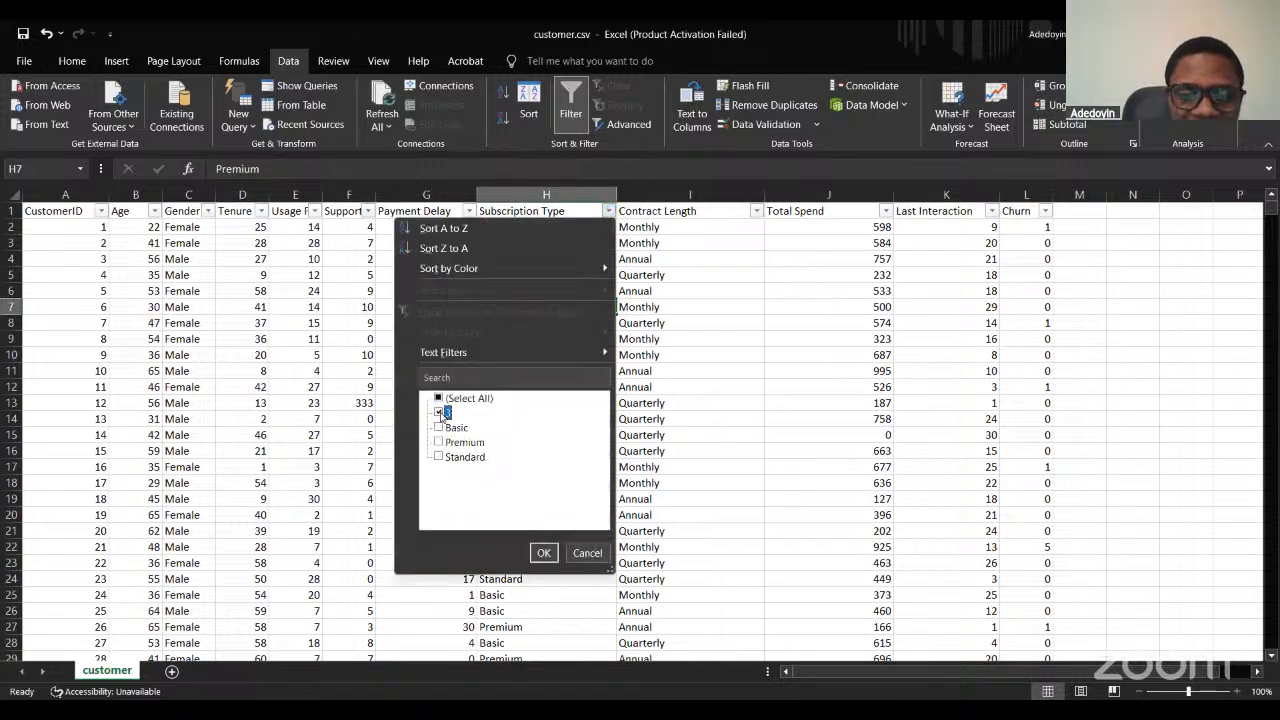
click(439, 412)
click(541, 555)
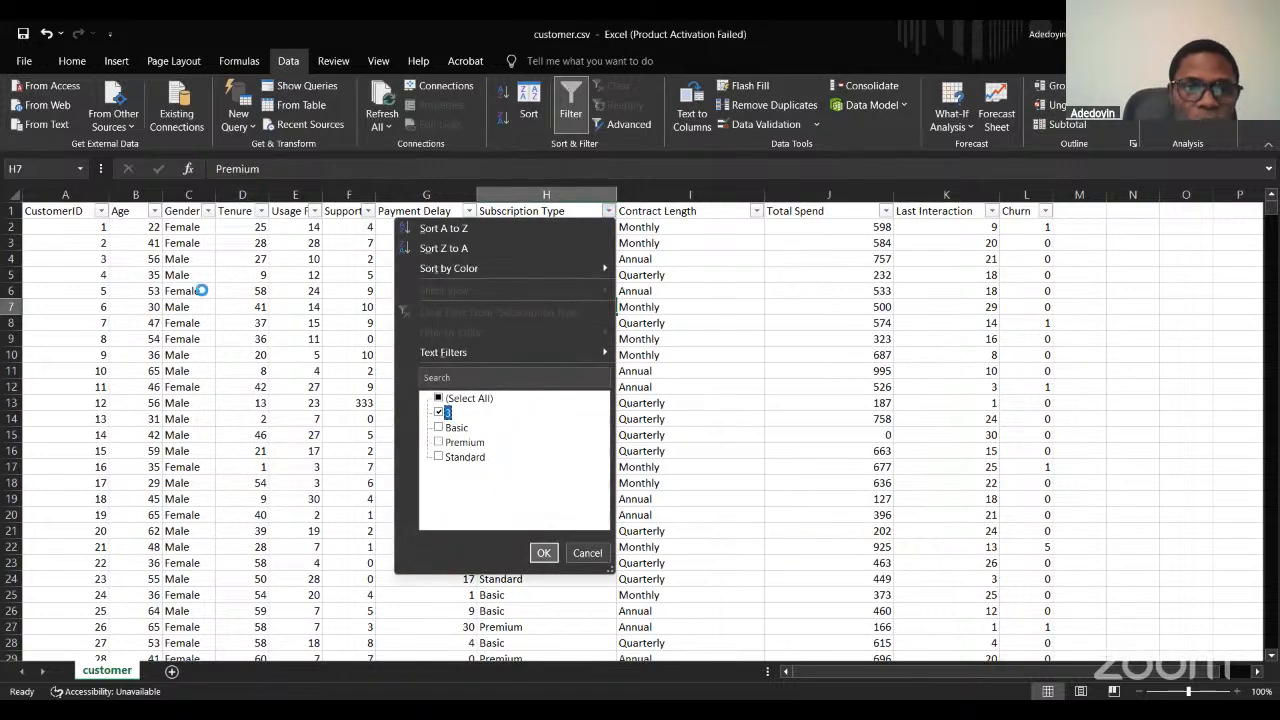
Delete the filtered row with the invalid subscription type and clear the filter from the Subscription Type column.
click(15, 227)
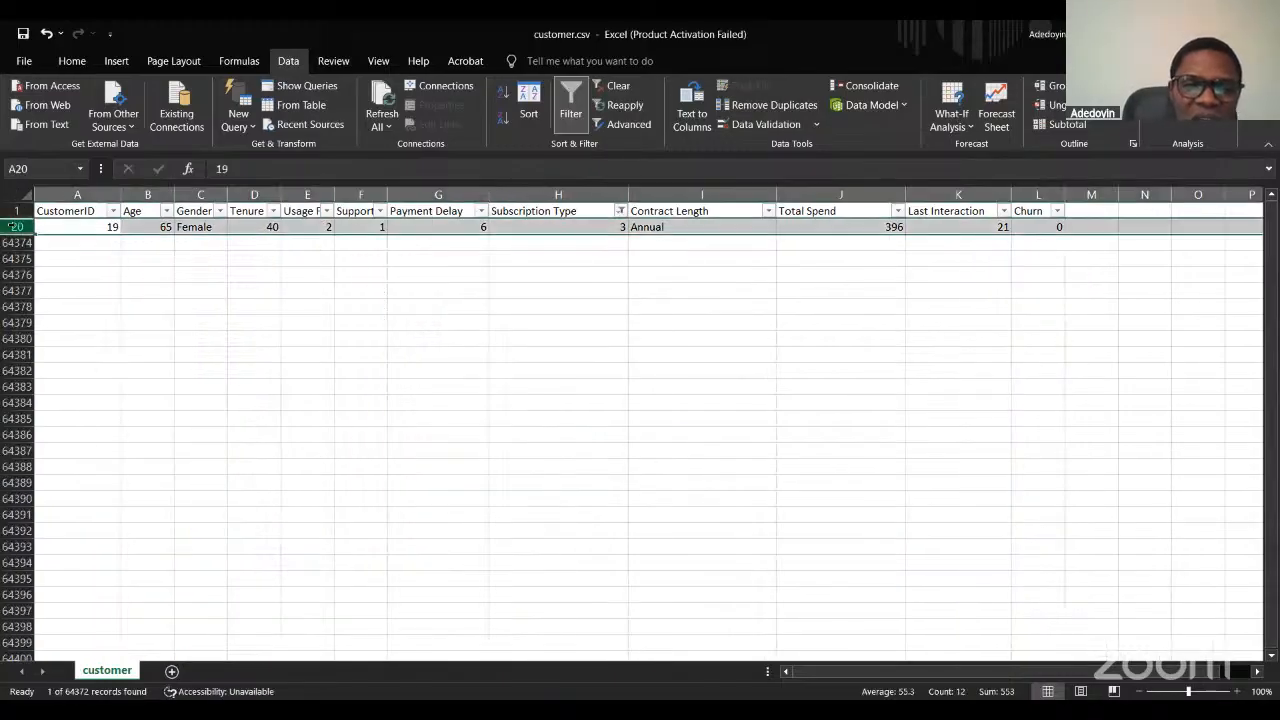
right_click(15, 227)
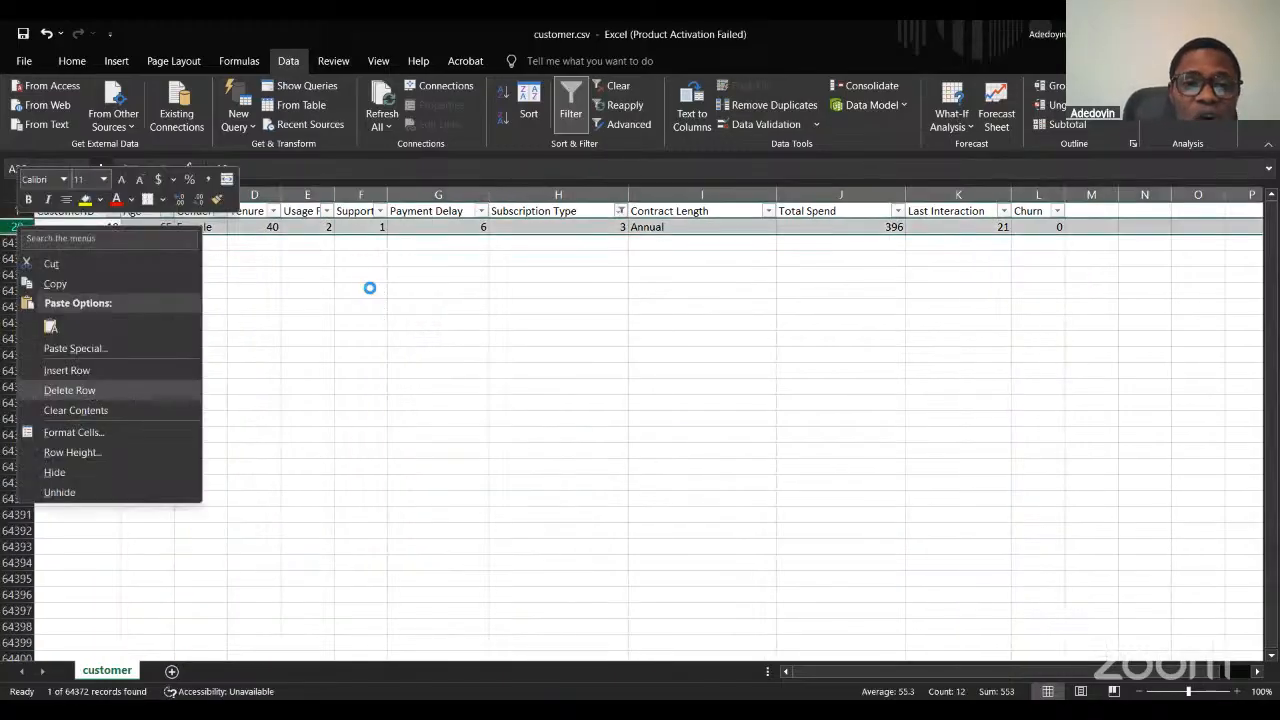
click(617, 211)
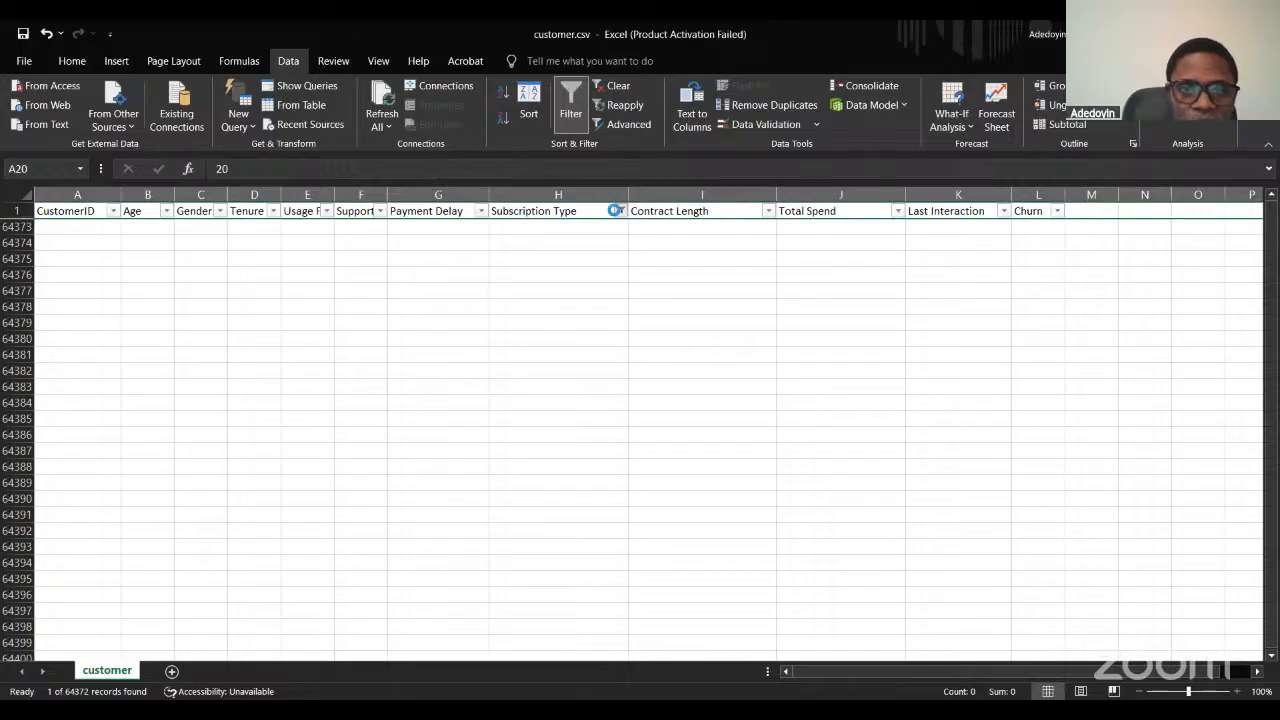
click(491, 322)
Add the text annotation "descriptive statistics" over the empty cells beyond the Churn column, around columns R to U.
click(571, 290)
key(Right)
key(Right)
key(Right)
key(Right)
key(Right)
key(Right)
key(Right)
key(Right)
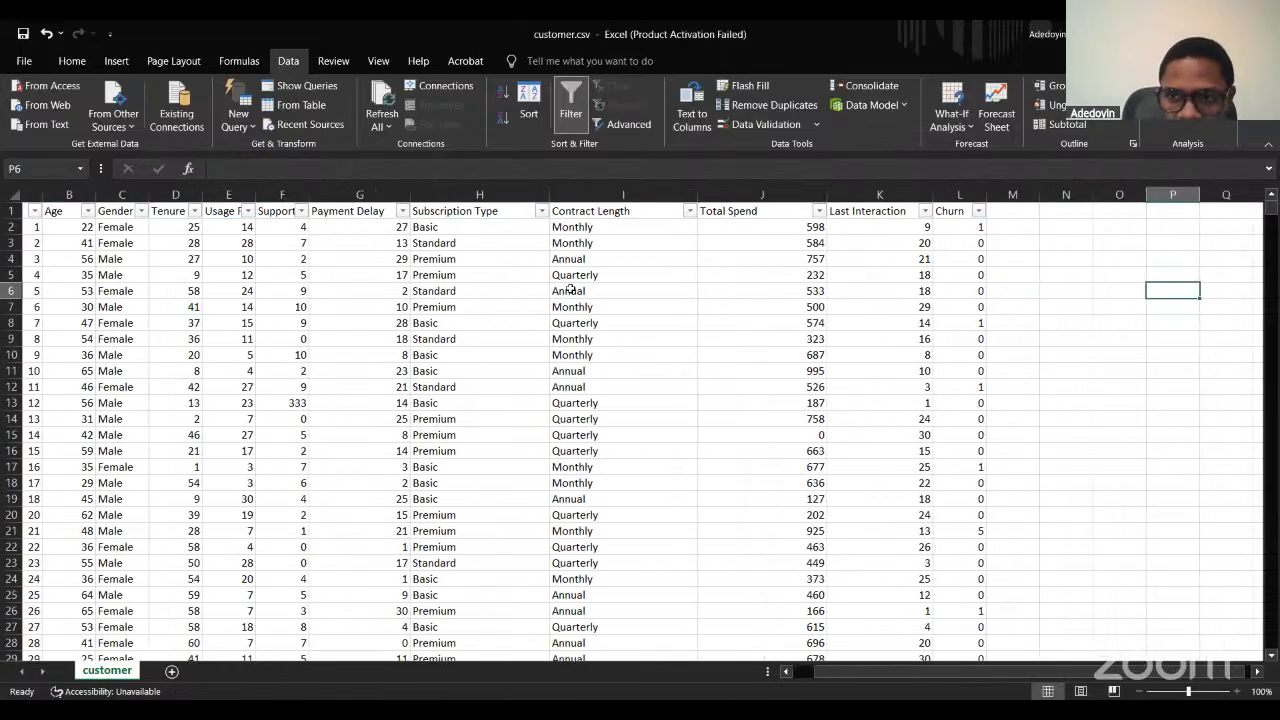
key(Right)
key(Right)
key(Right)
key(Right)
key(Right)
key(Right)
key(Right)
key(Right)
key(Right)
key(Right)
key(Right)
key(Right)
key(Right)
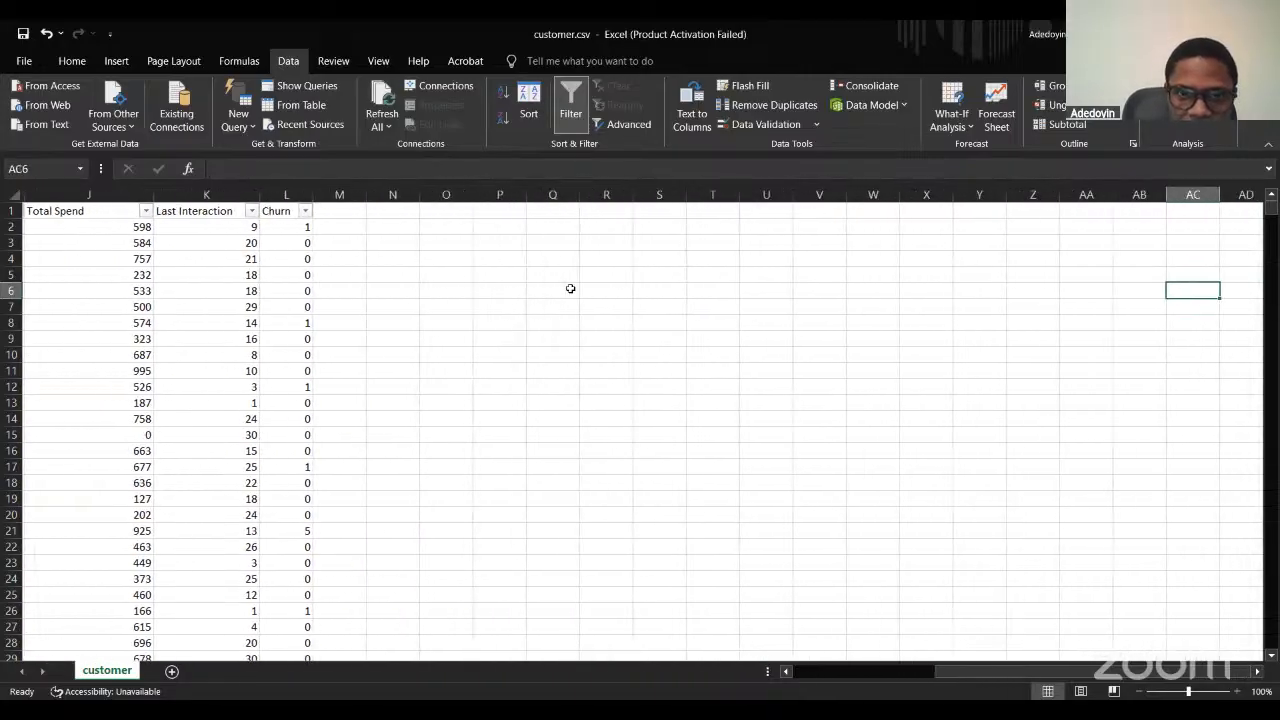
key(Right)
key(Right)
key(Right)
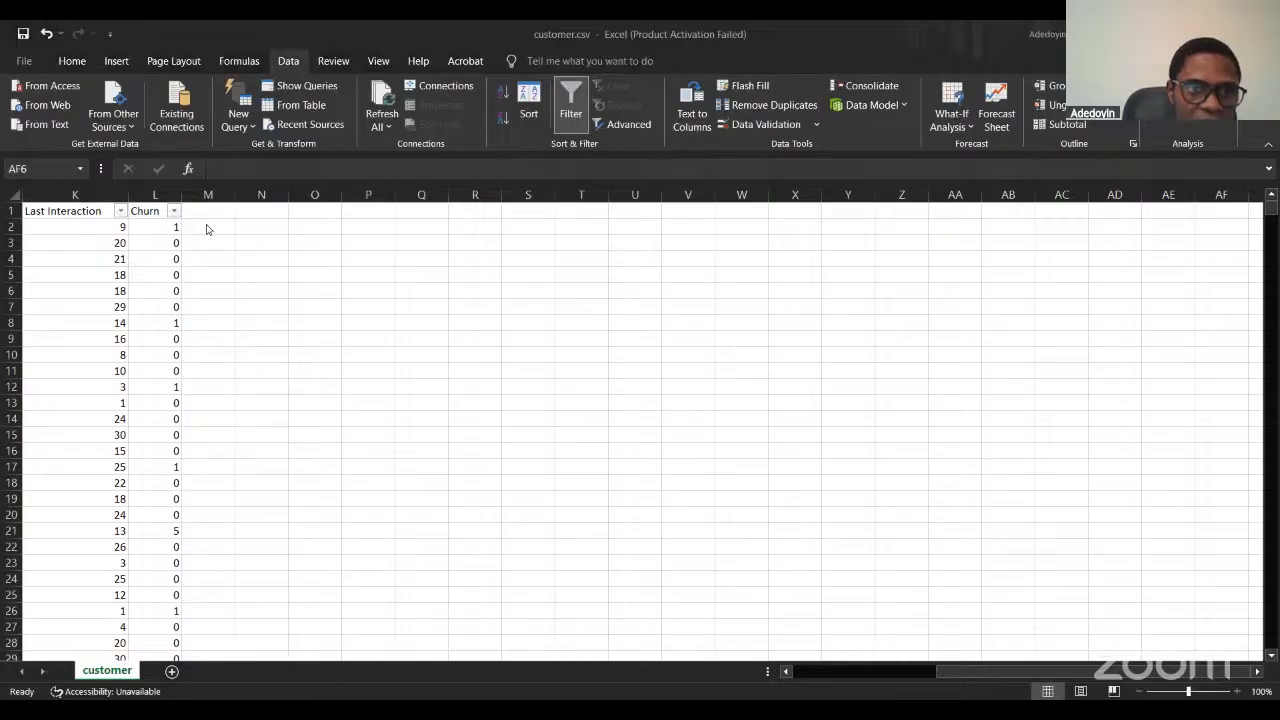
drag(449, 253, 782, 287)
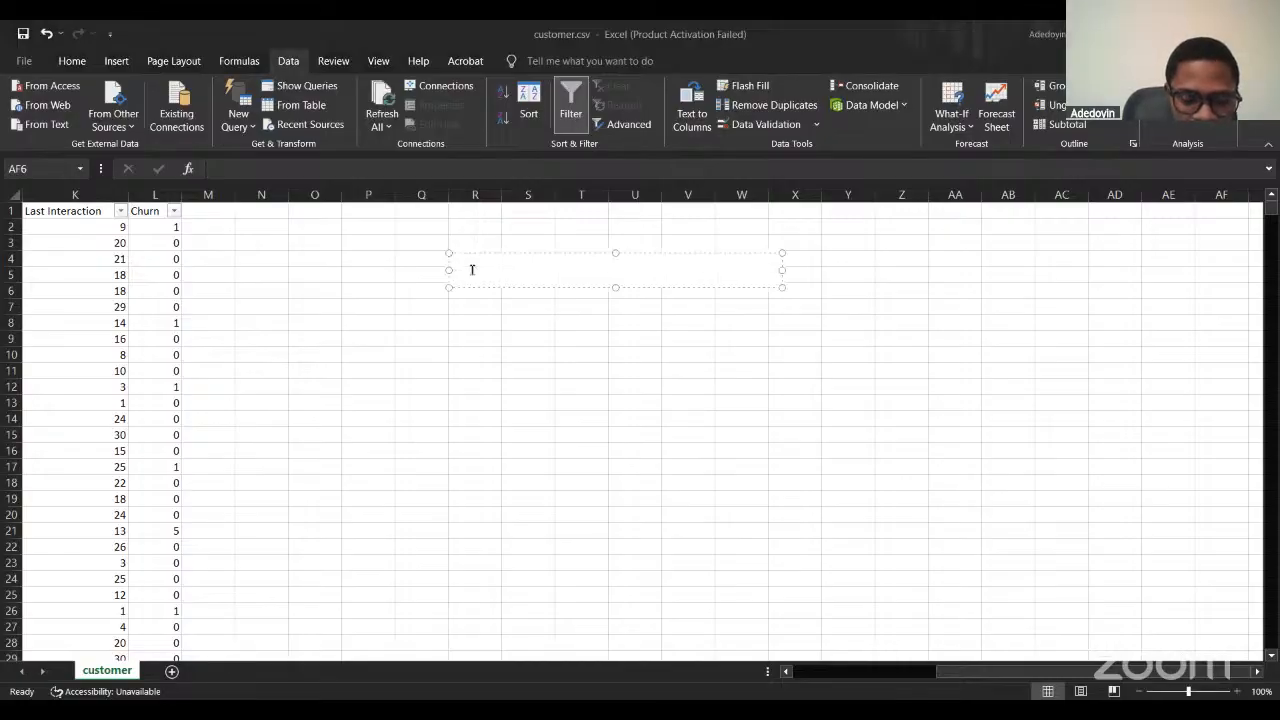
text(desc)
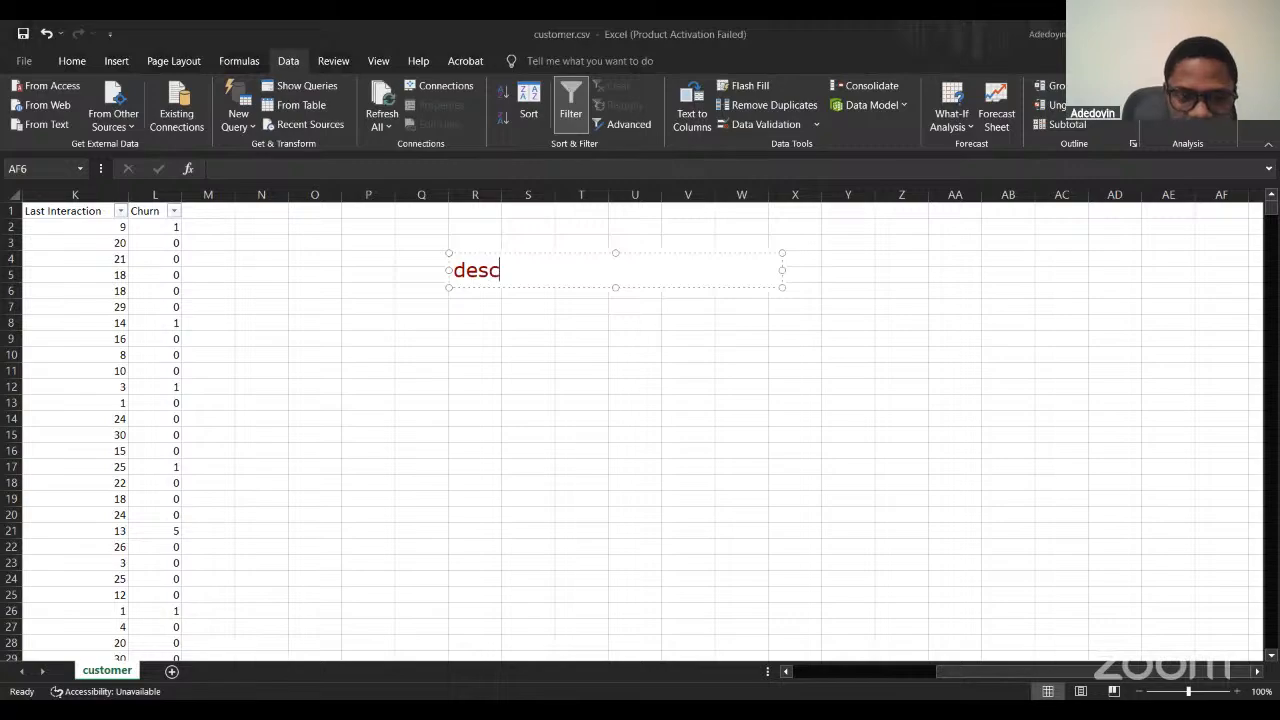
text(riptive)
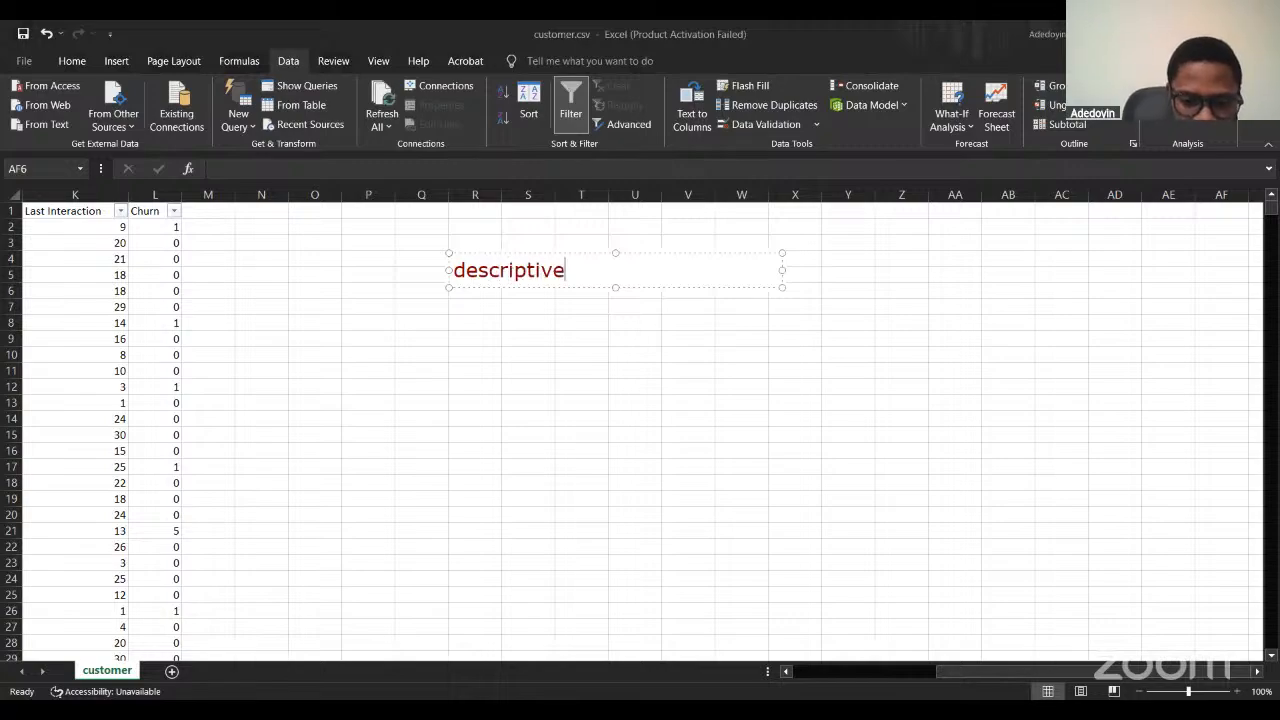
text( statistics)
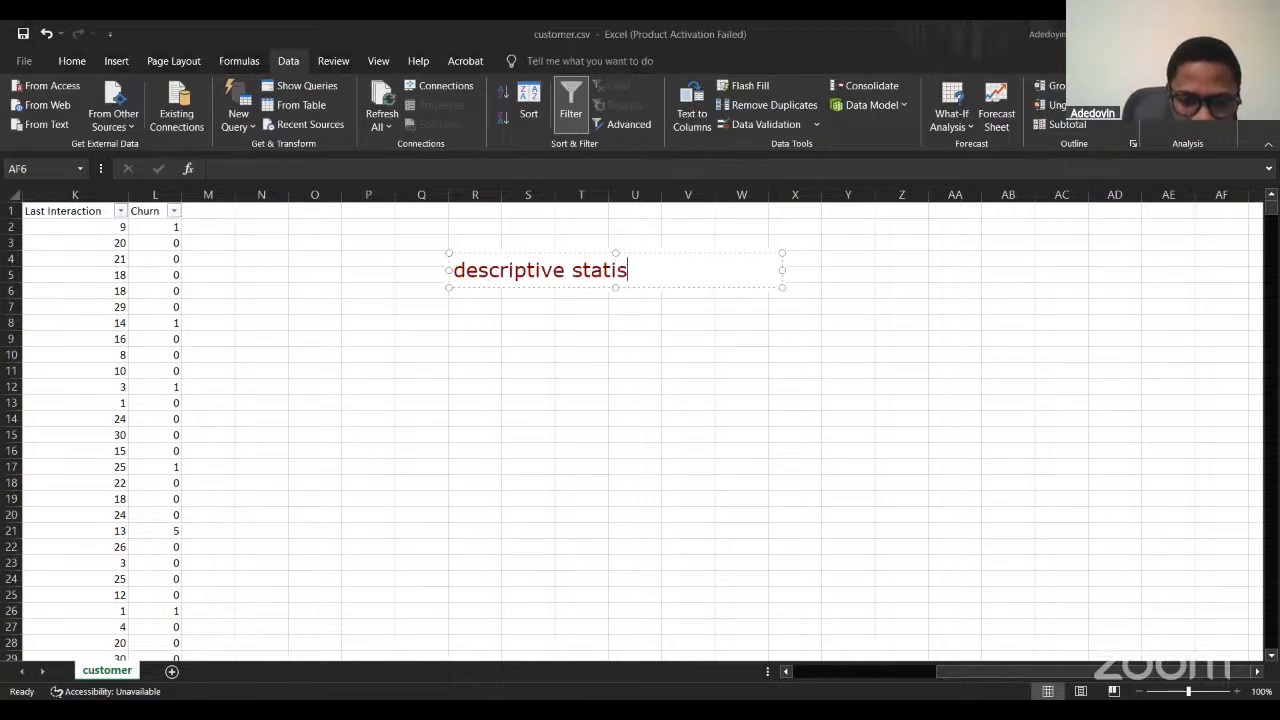
click(543, 316)
click(547, 270)
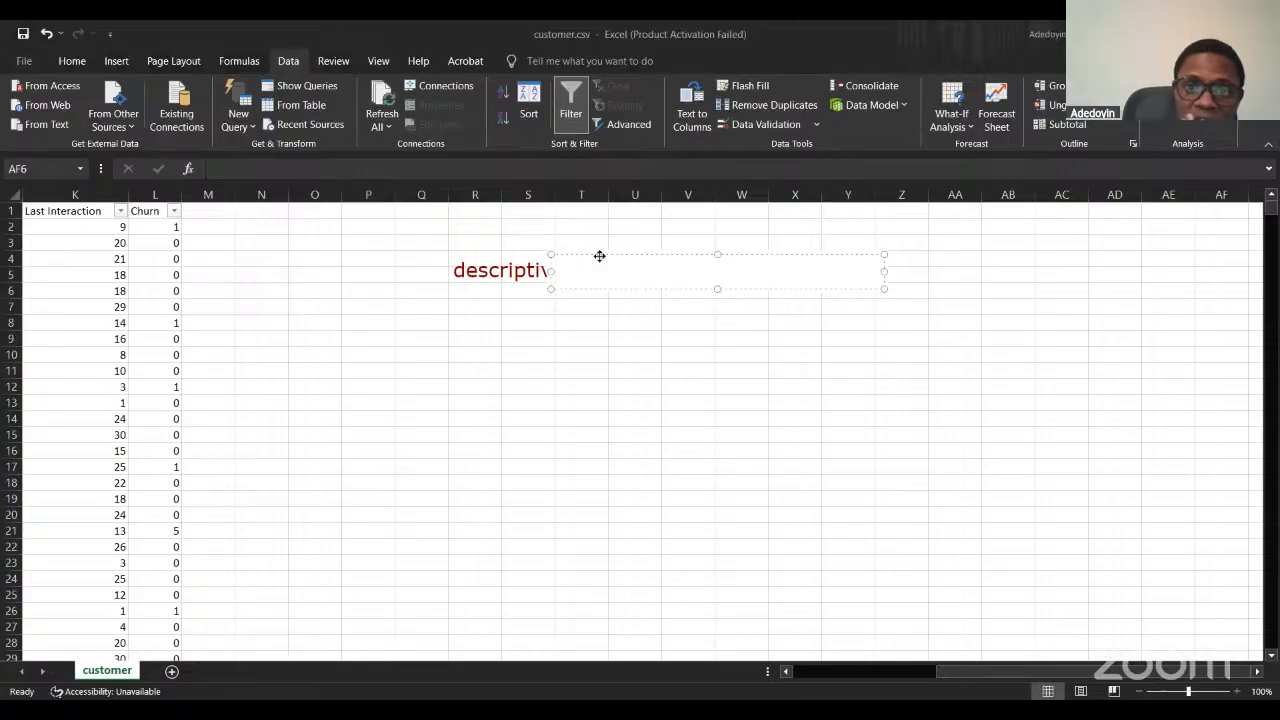
drag(599, 256, 663, 387)
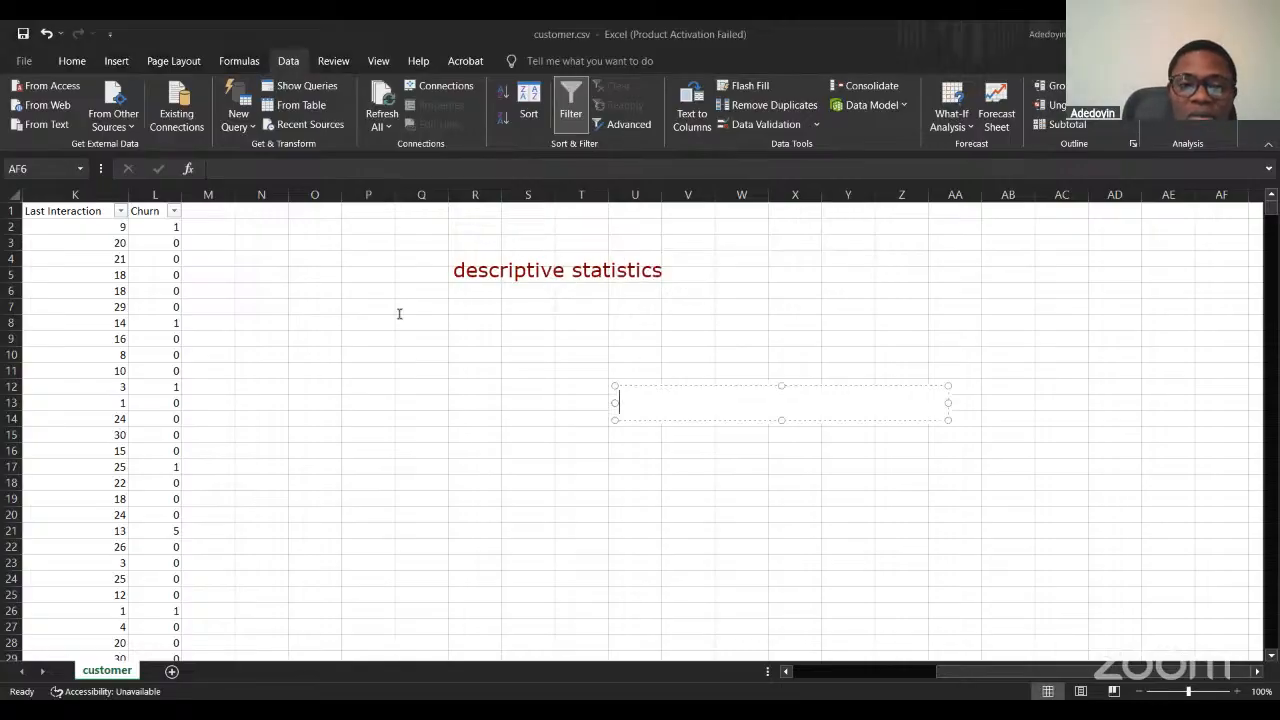
click(399, 314)
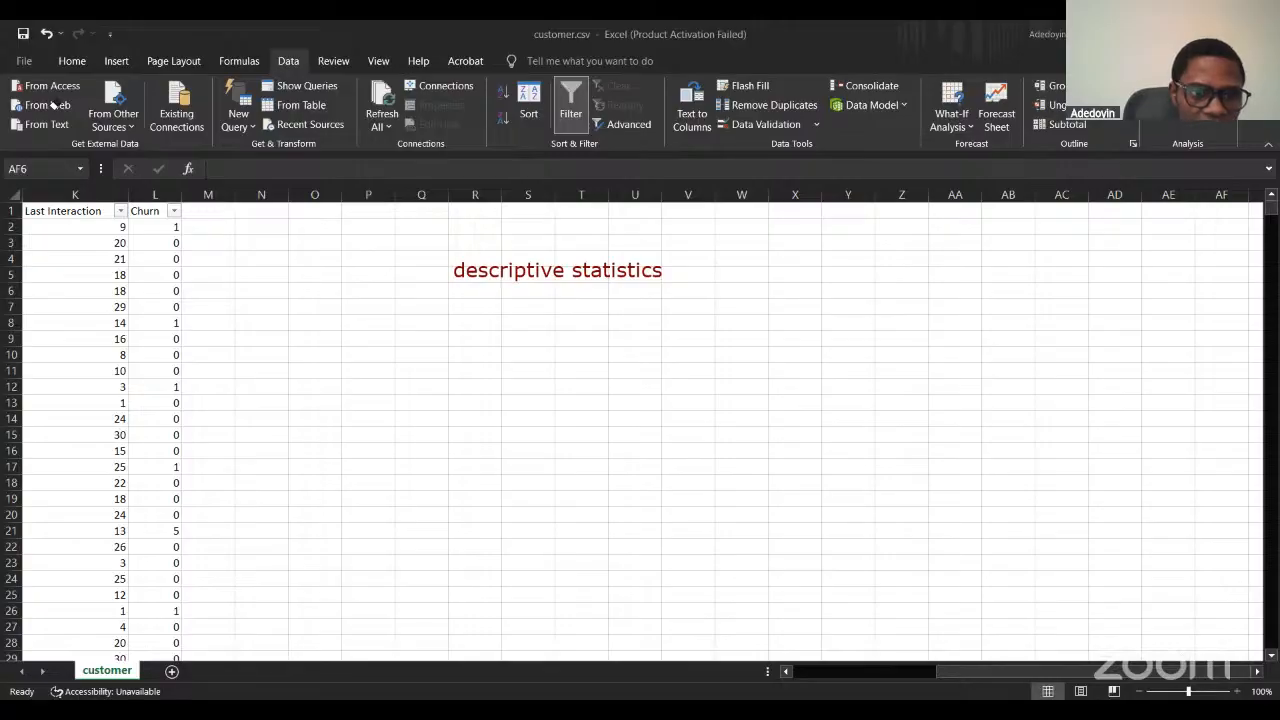
Add the text annotations "Graphs", "Tables" and "Summaries" one below another under the "descriptive statistics" heading.
click(504, 305)
text(Graphs)
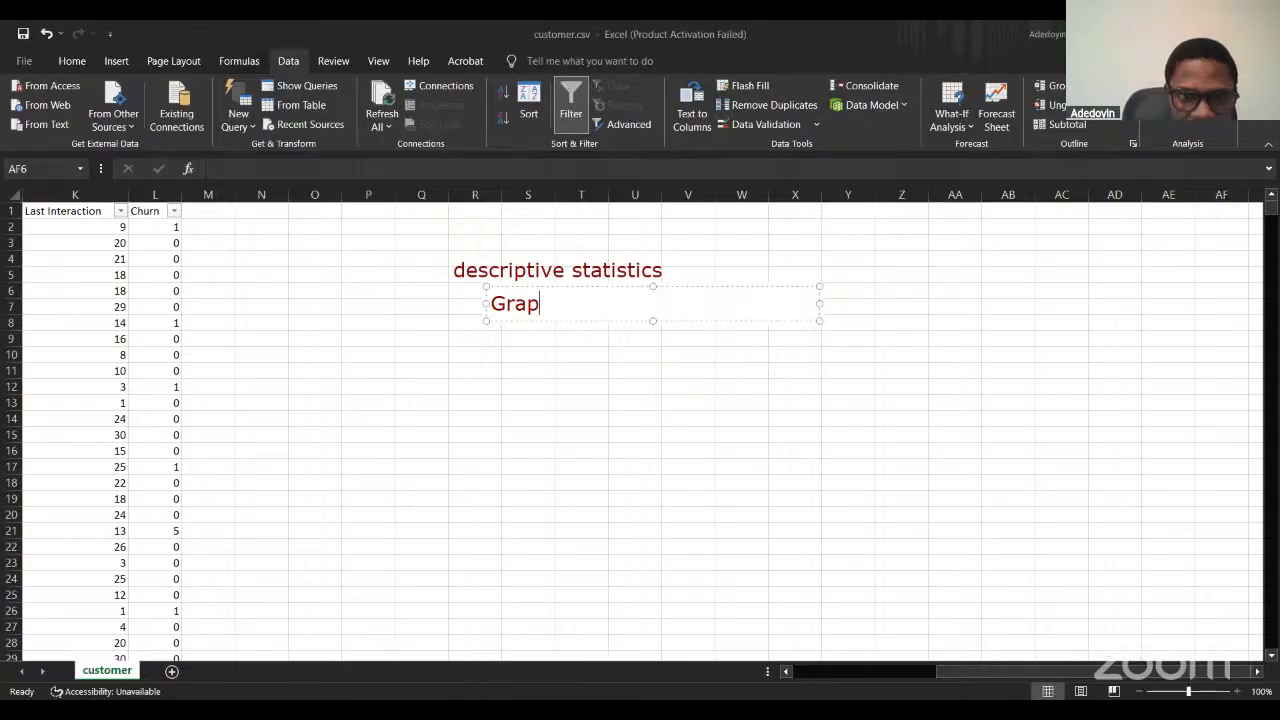
click(511, 344)
text(Table)
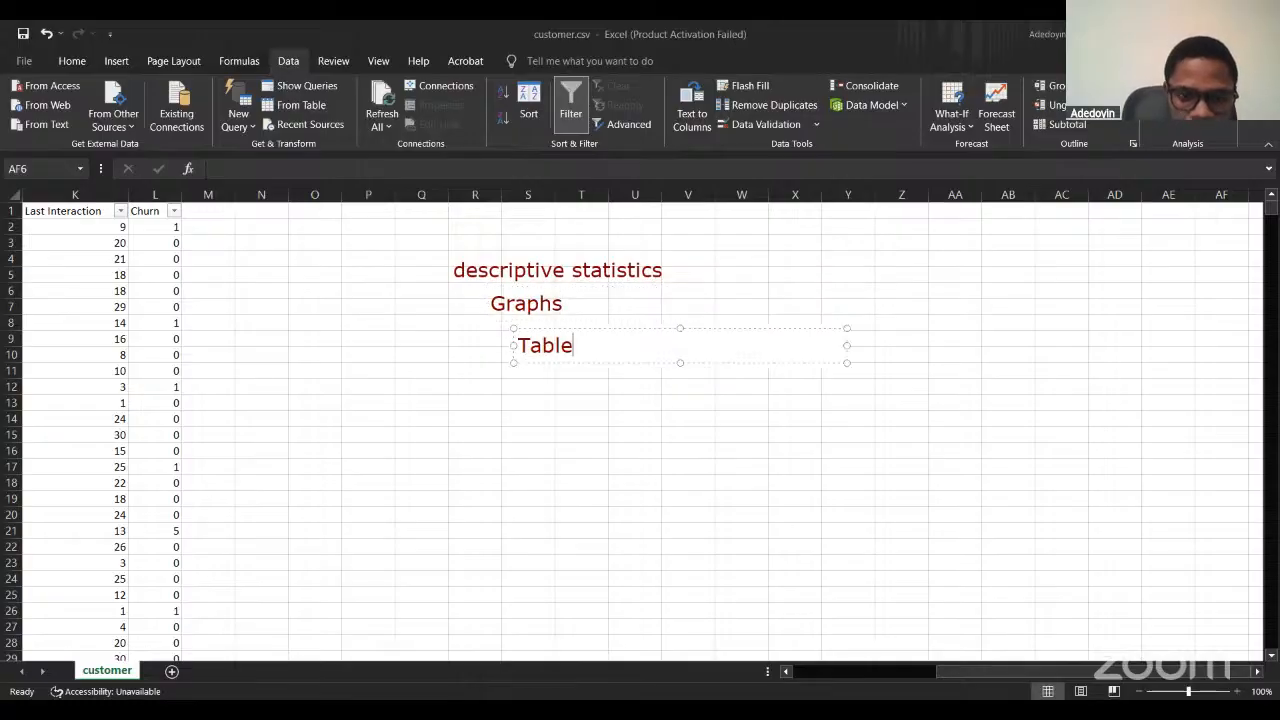
text(s)
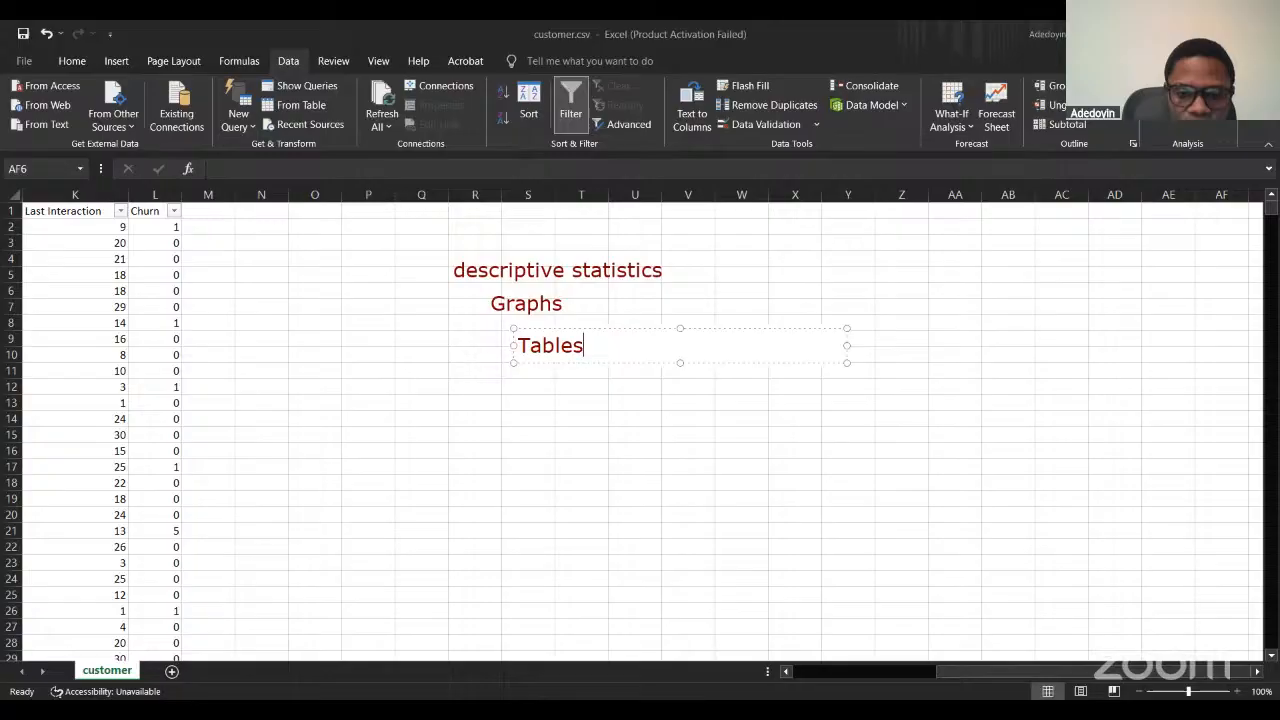
click(521, 394)
text(Sy)
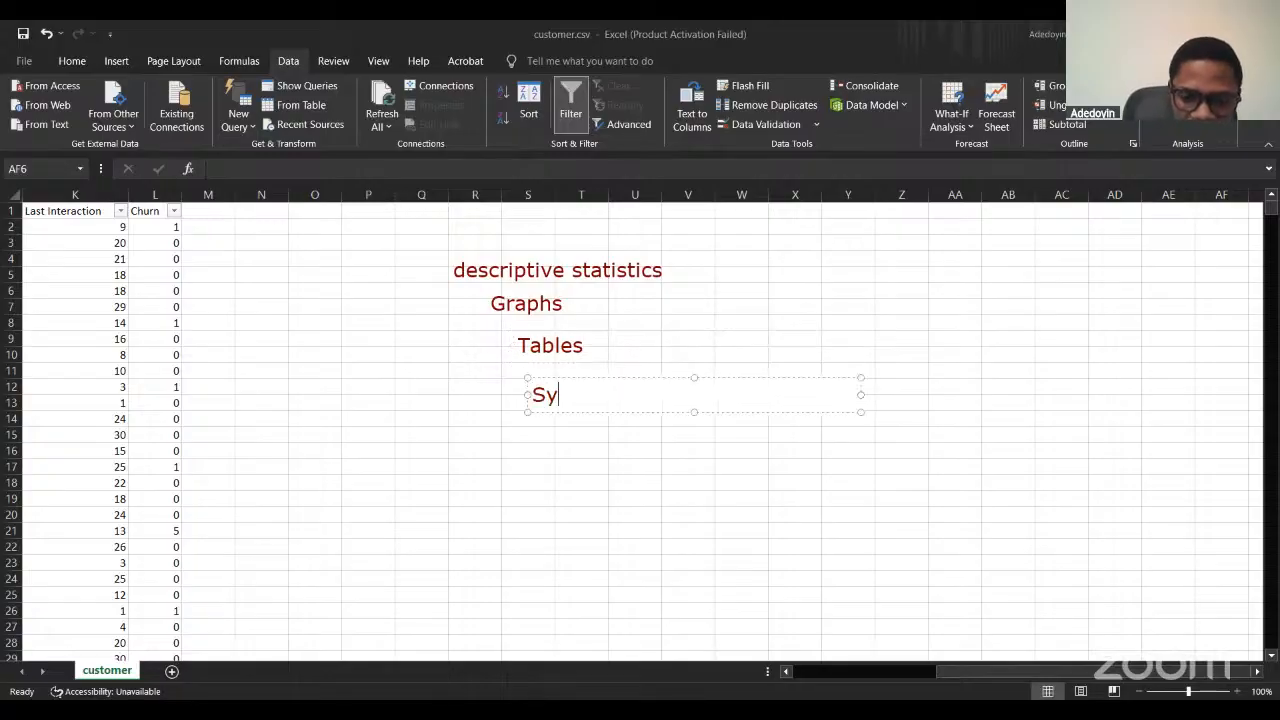
key(BackSpace)
text(ummaries)
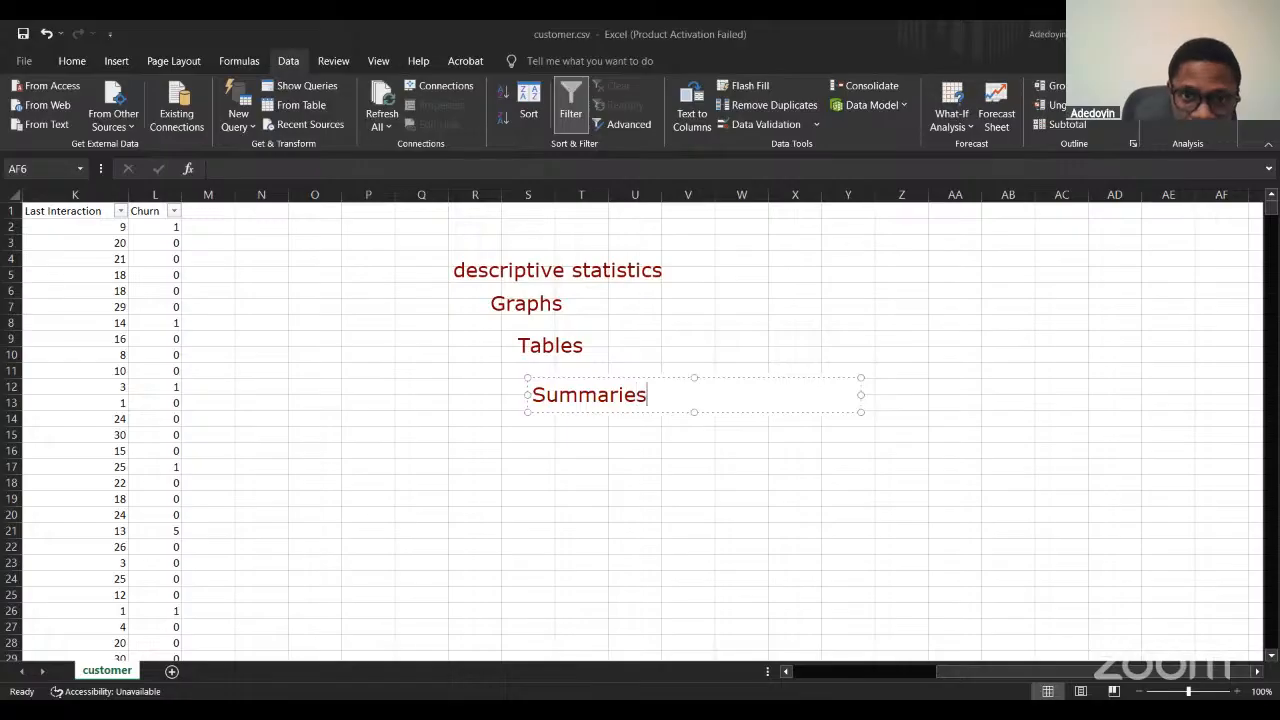
click(525, 299)
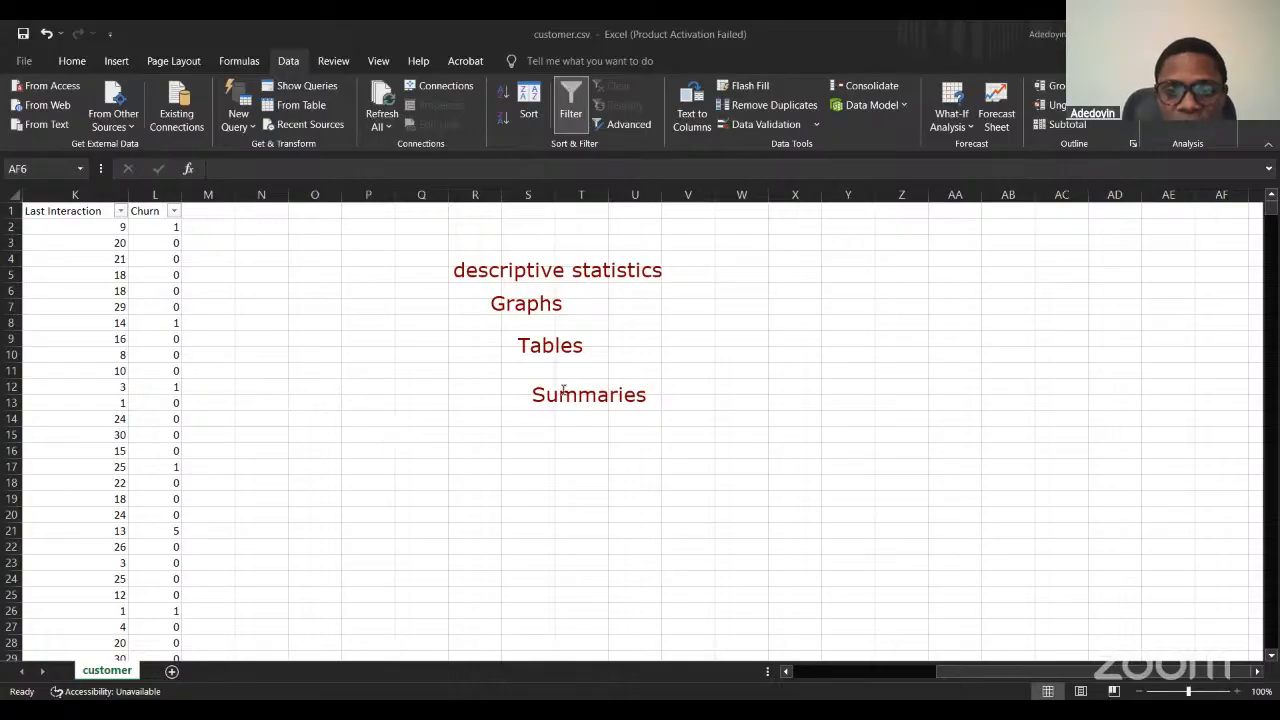
Add the text annotation "Measures of Central tendencies" beside "Summaries".
click(710, 394)
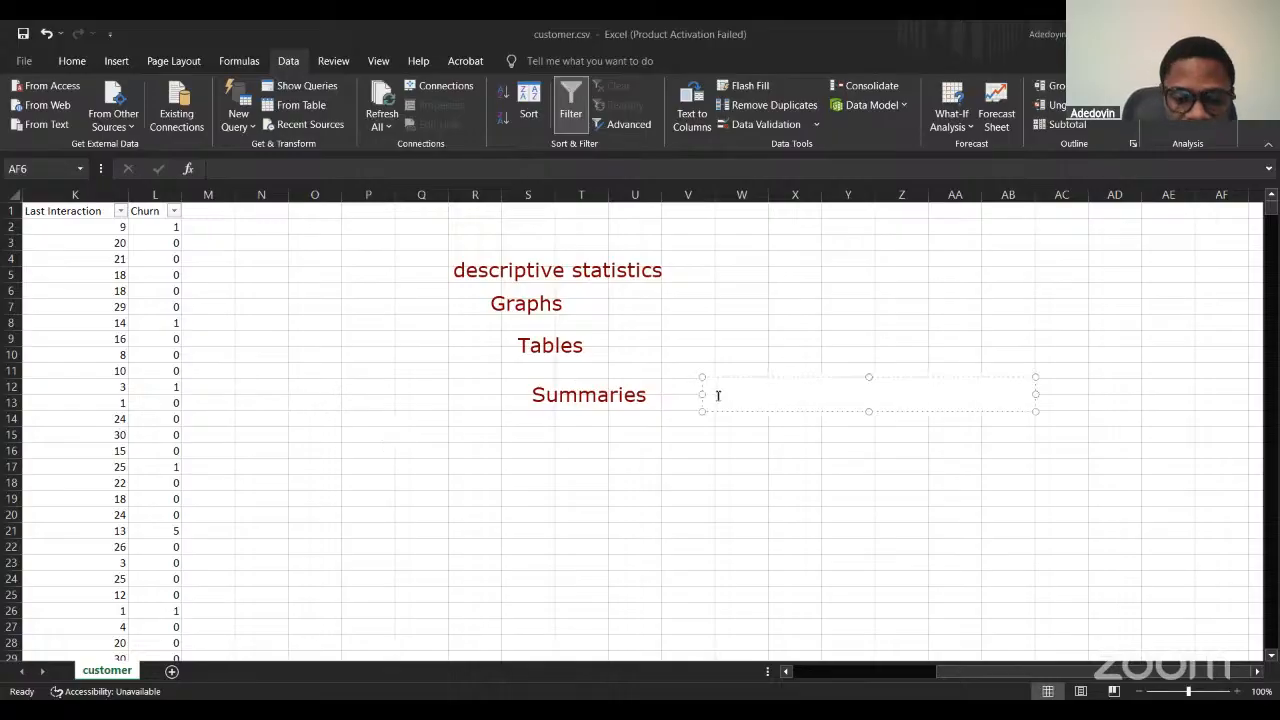
text(Measures )
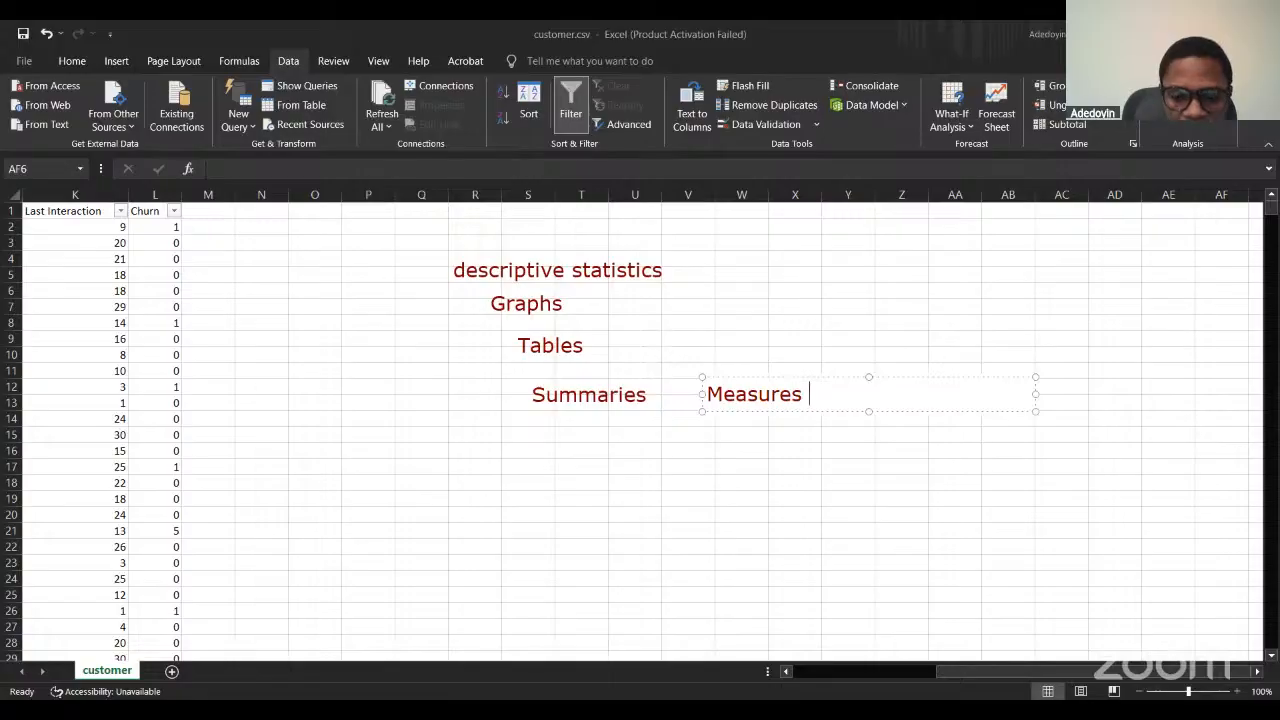
text(of Central tens)
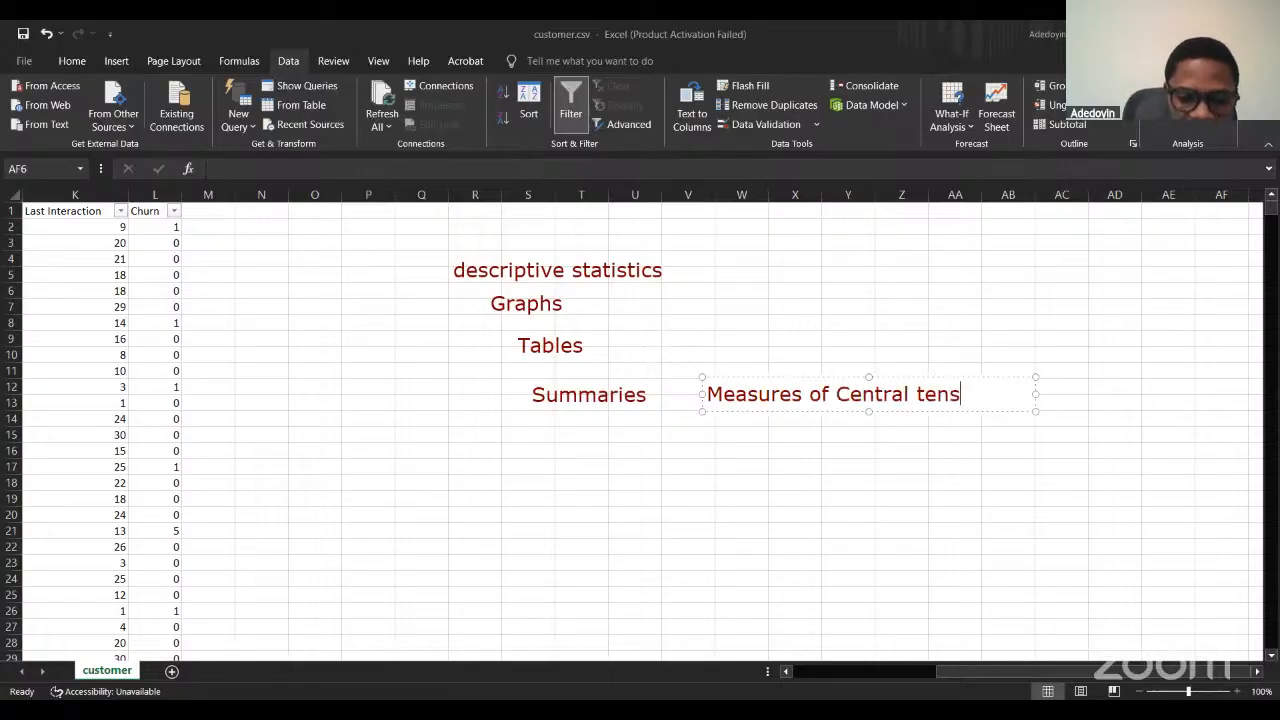
key(BackSpace)
text(dencies)
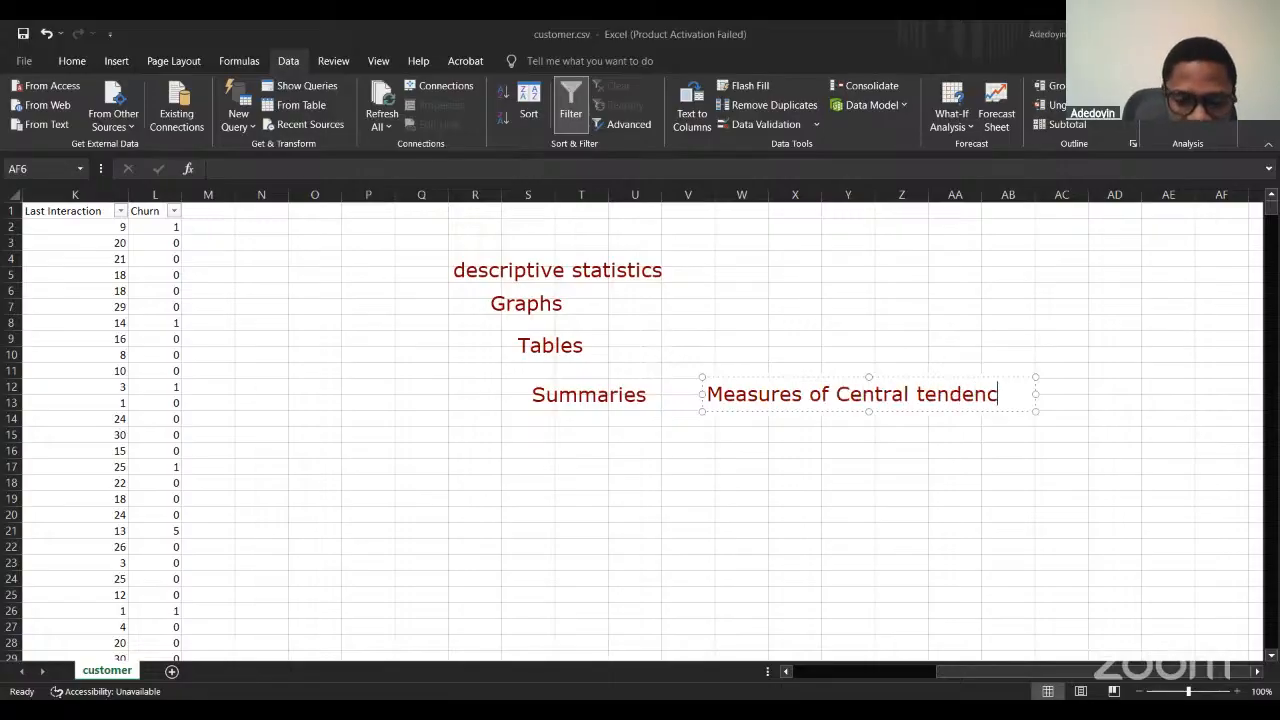
Add the text annotation "Measures of Dispersion" below "Measures of Central tendencies".
click(717, 440)
text(N)
key(BackSpace)
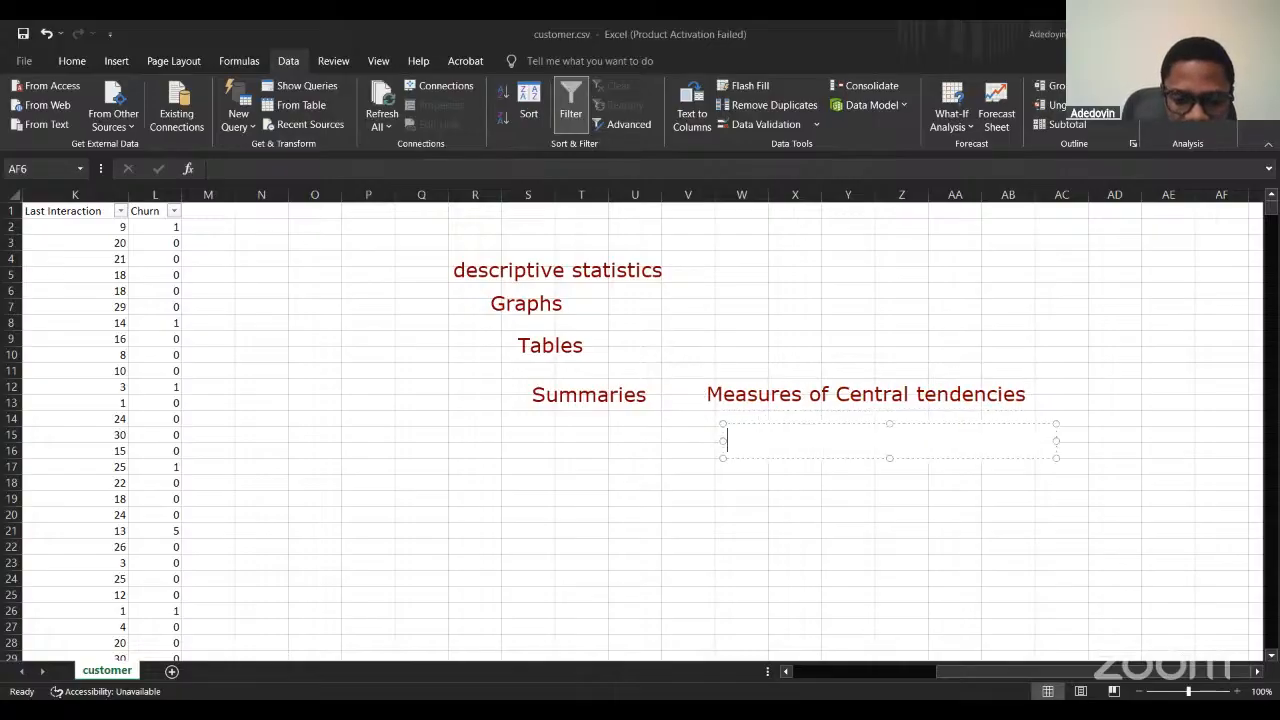
text(Measures of )
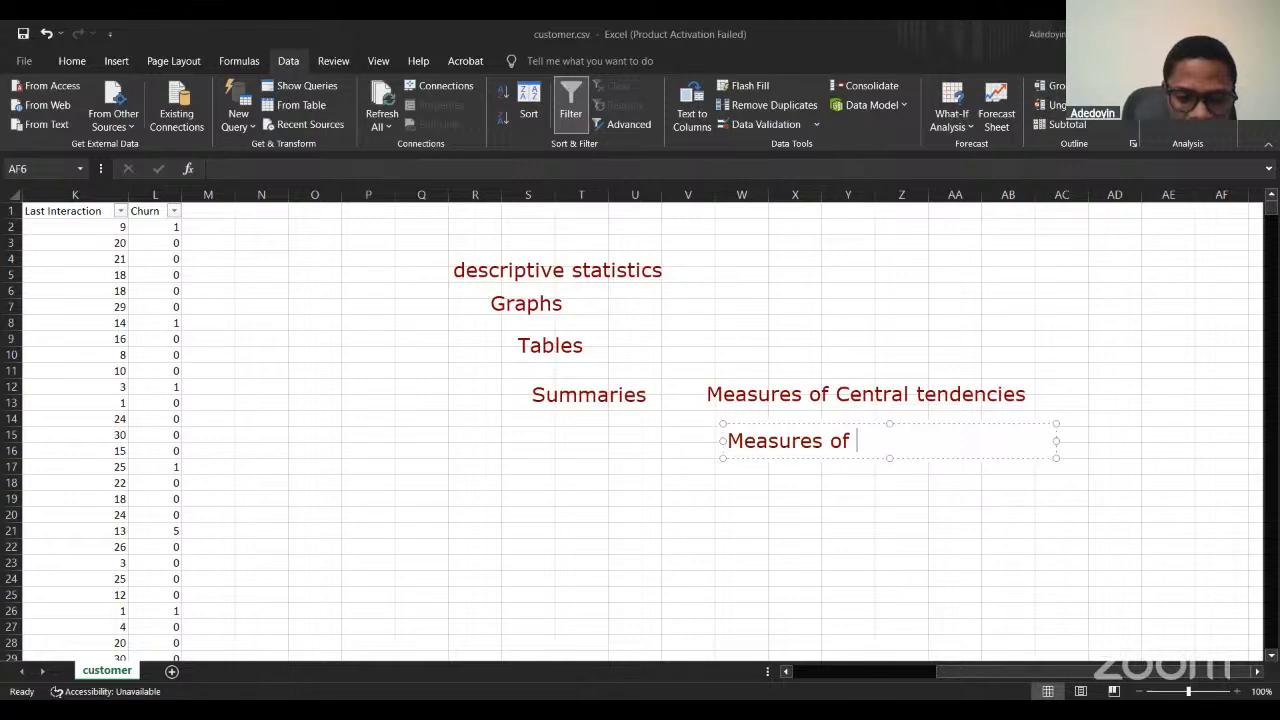
text(Dispersion)
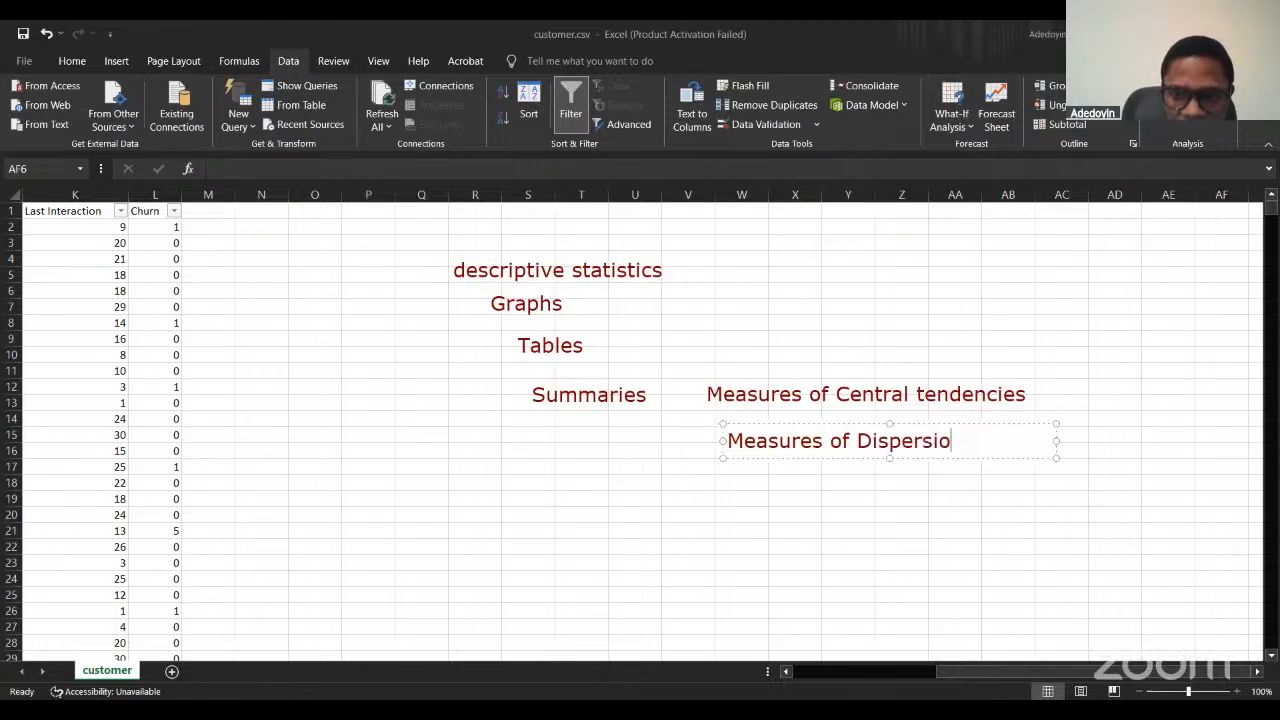
Add the text annotation "Measures of Position" below "Measures of Dispersion".
click(733, 484)
click(738, 482)
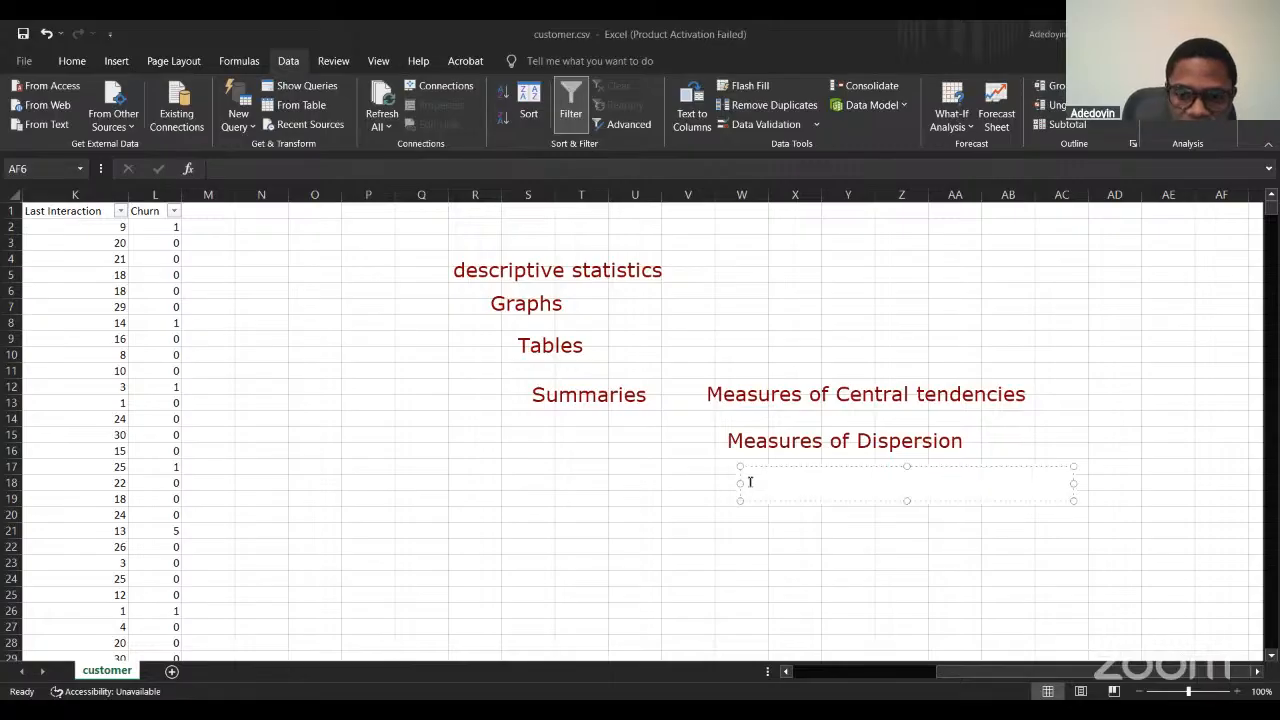
text(Measures )
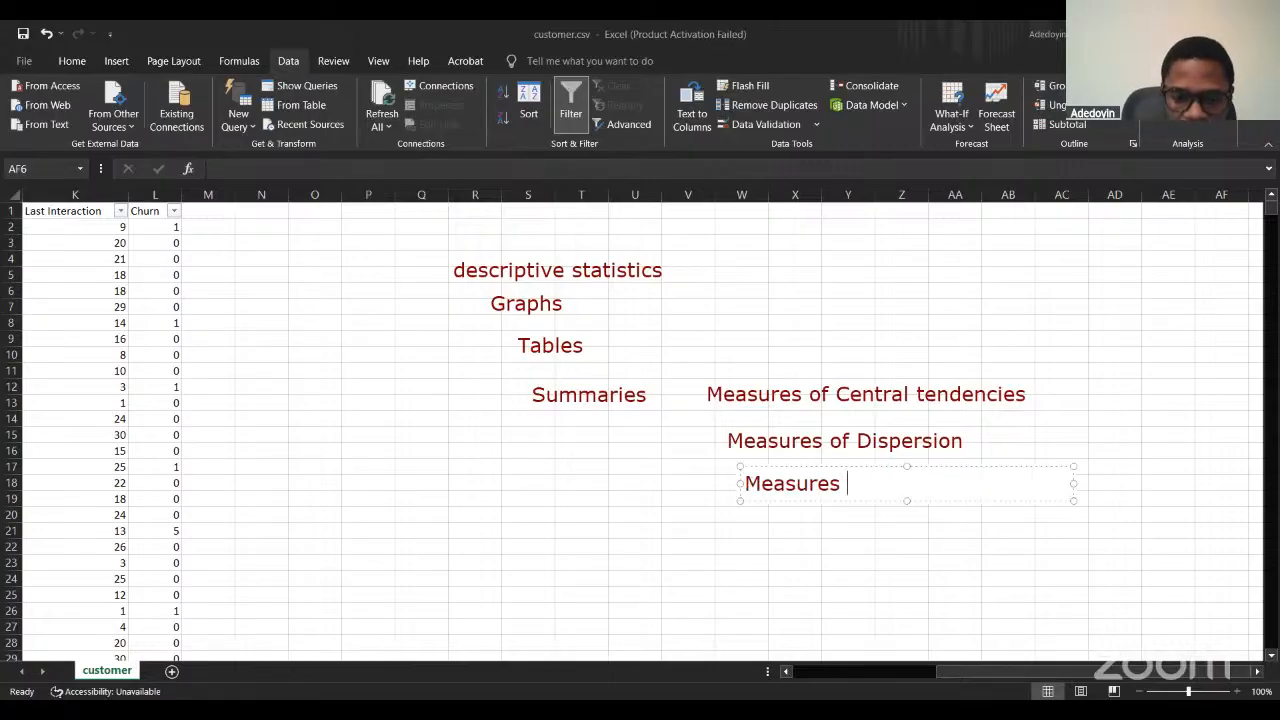
text(of Po)
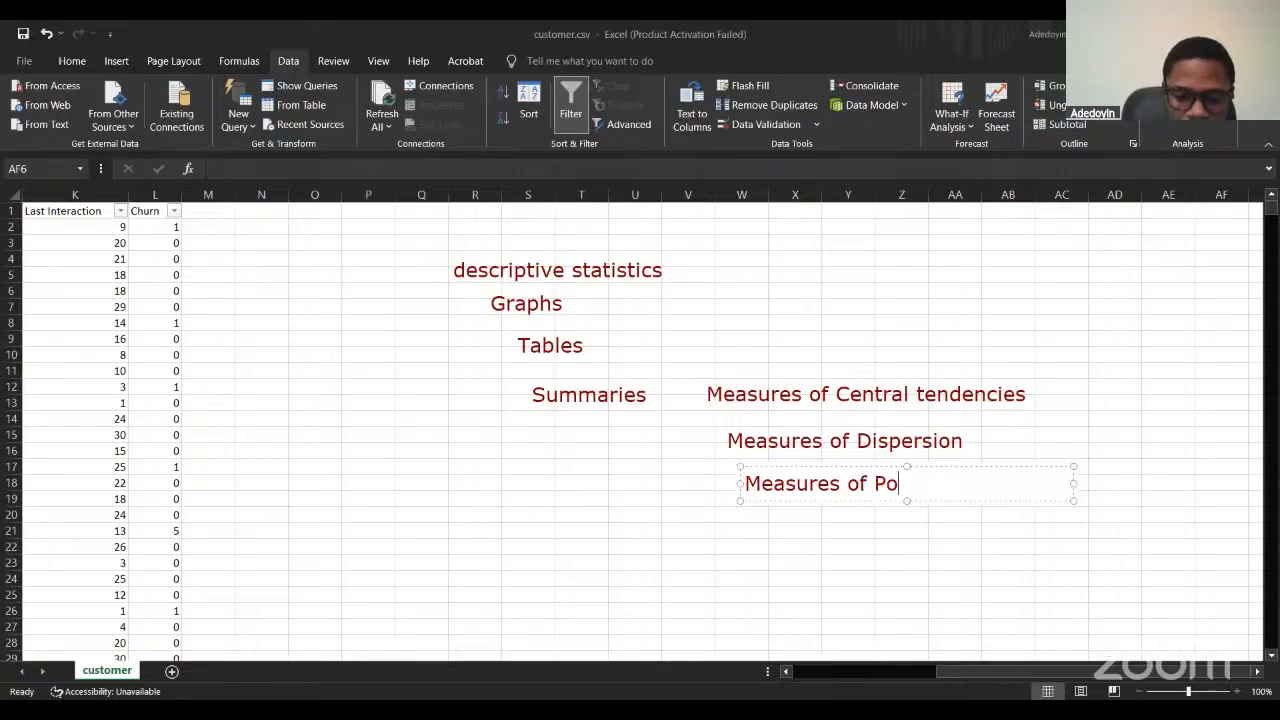
text(sition)
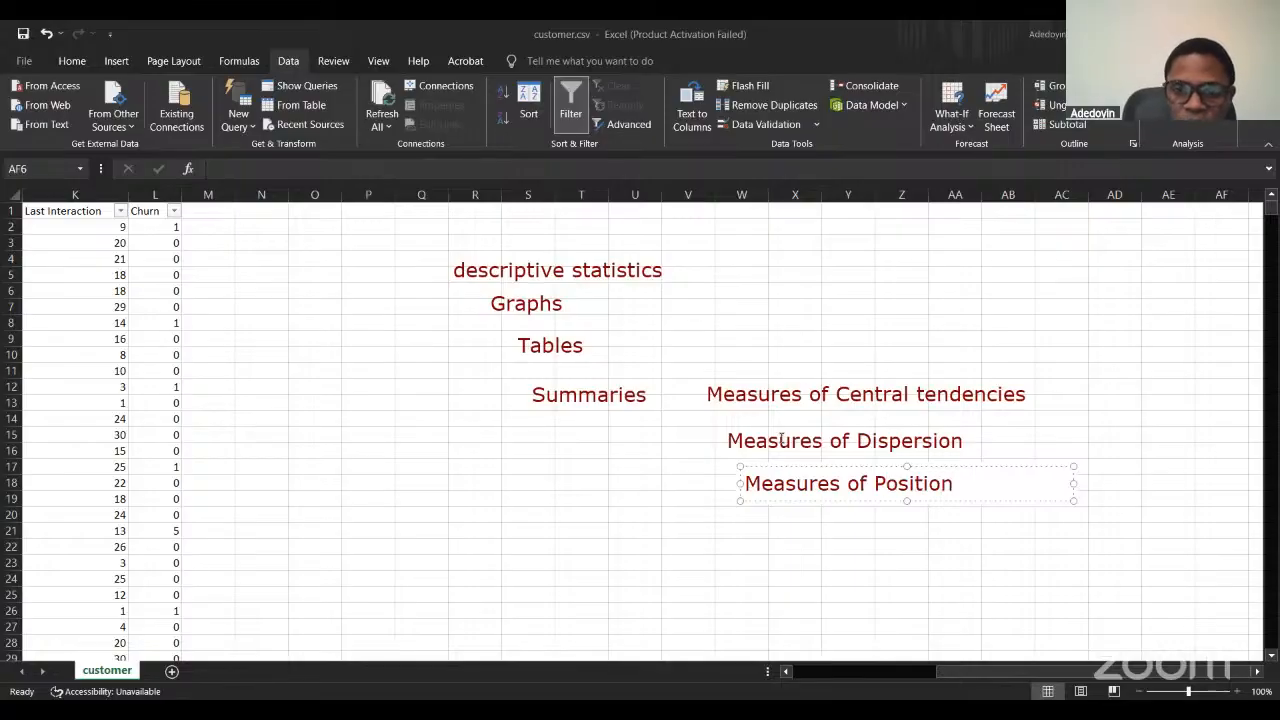
click(558, 312)
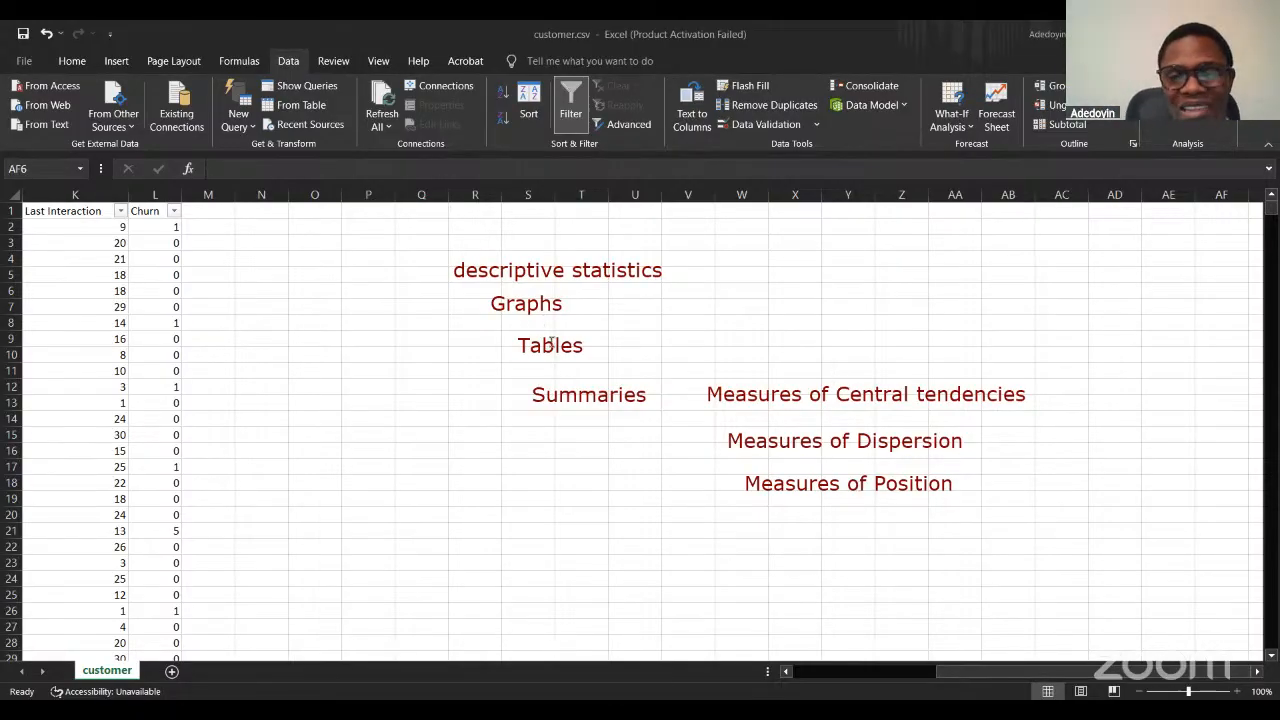
click(596, 334)
key(BackSpace)
key(BackSpace)
key(BackSpace)
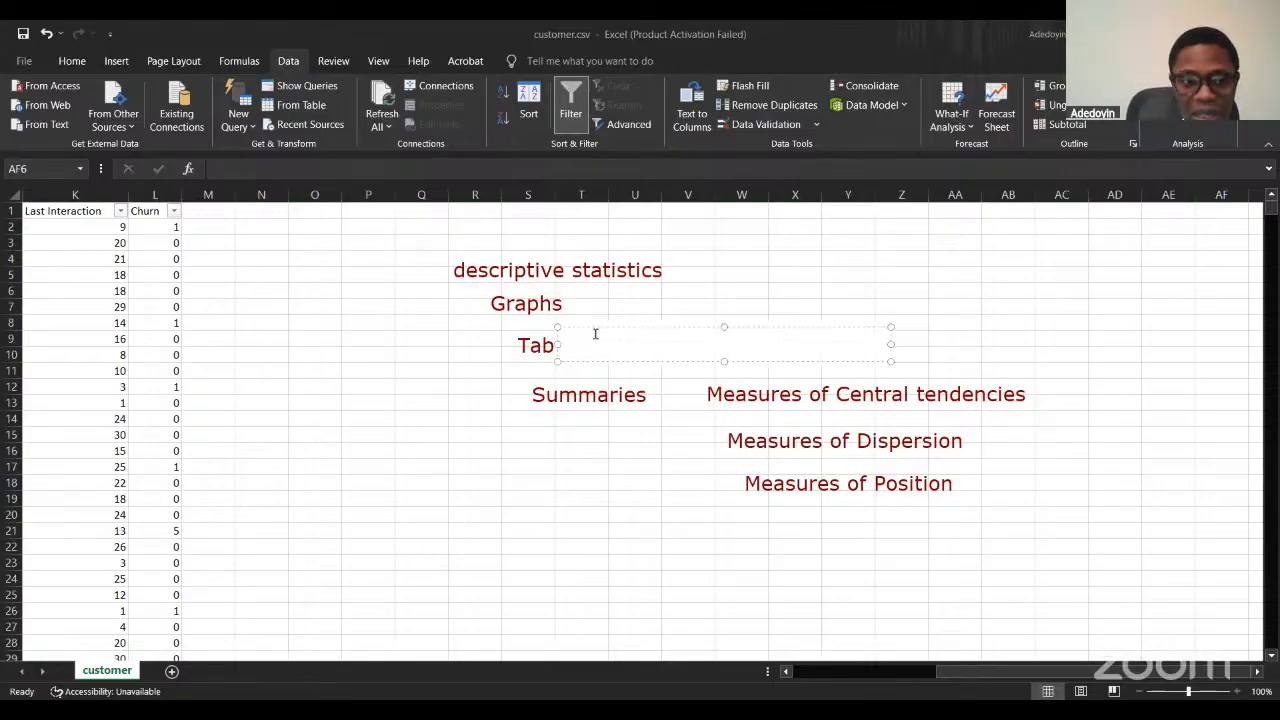
click(590, 346)
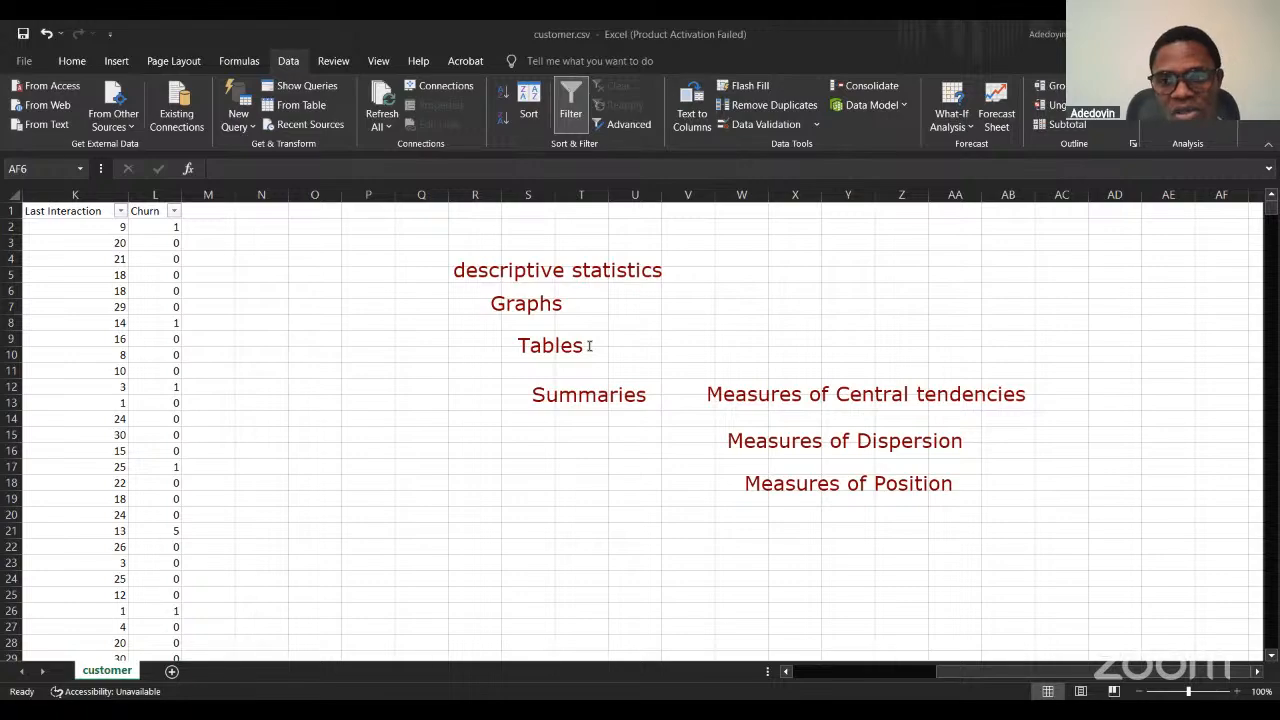
Add the text annotation "Frequency distributions" beside "Tables".
click(657, 334)
text(Fre)
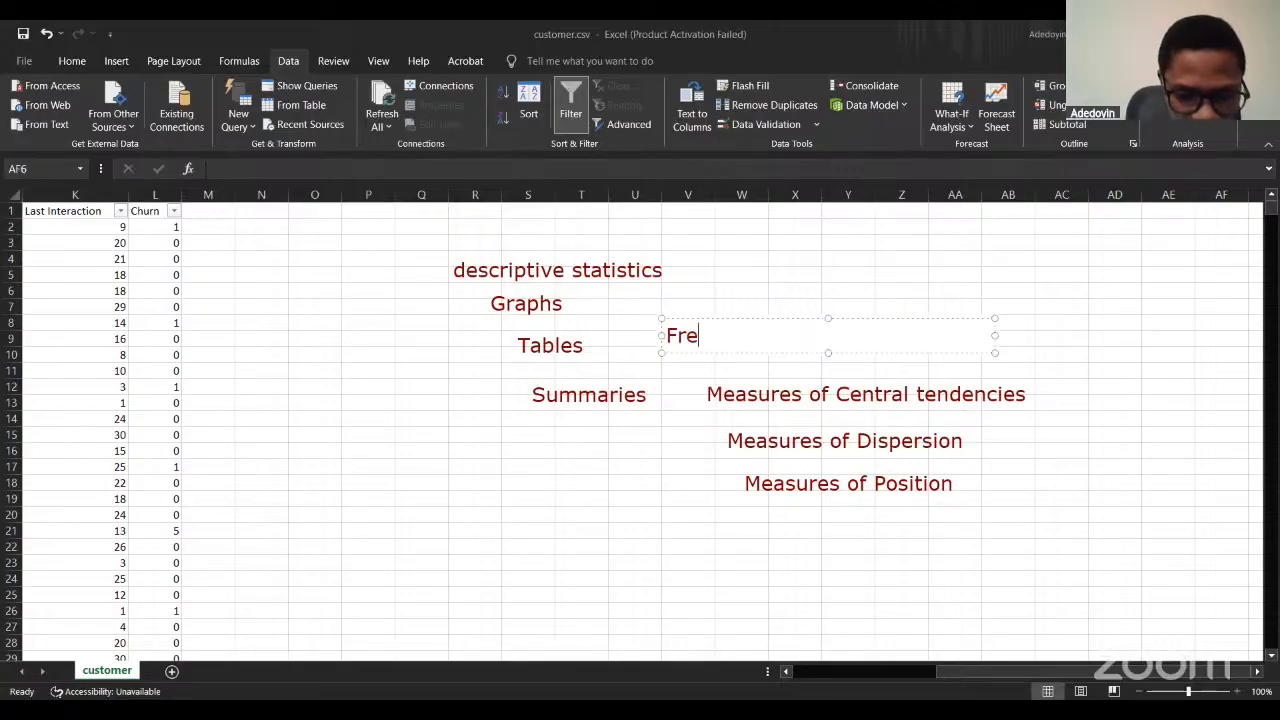
text(quency dis)
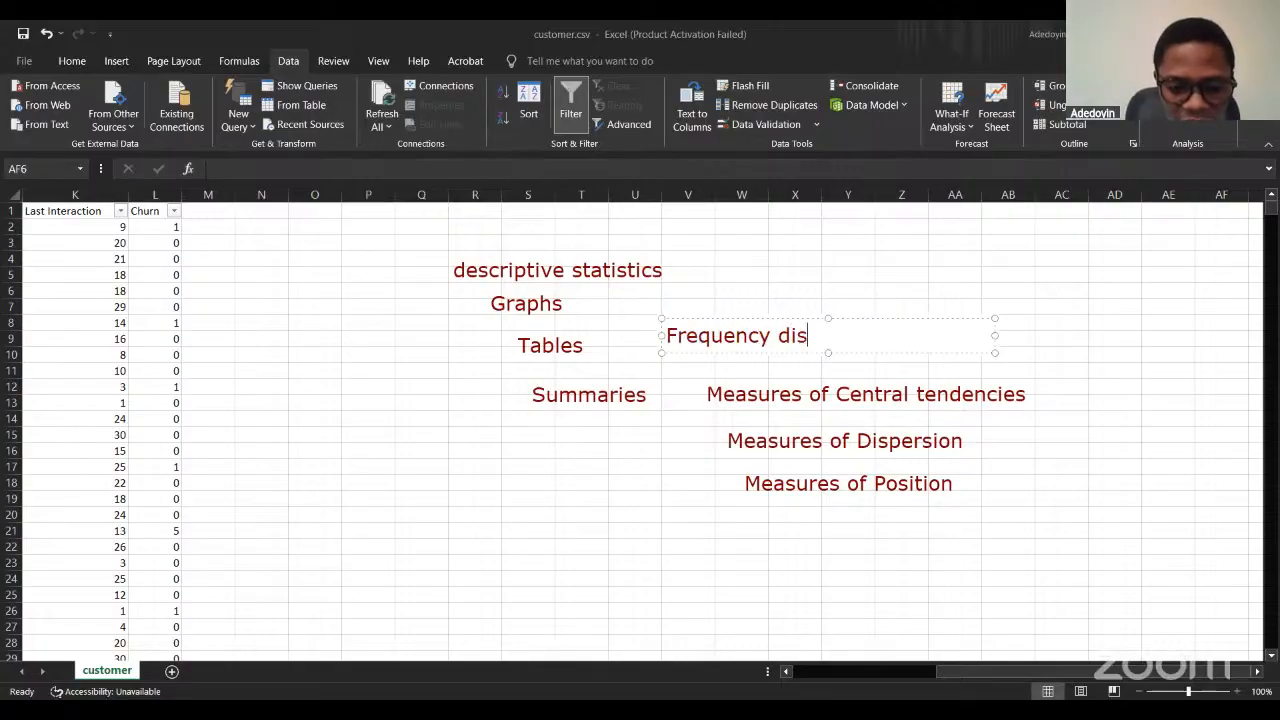
text(tributions)
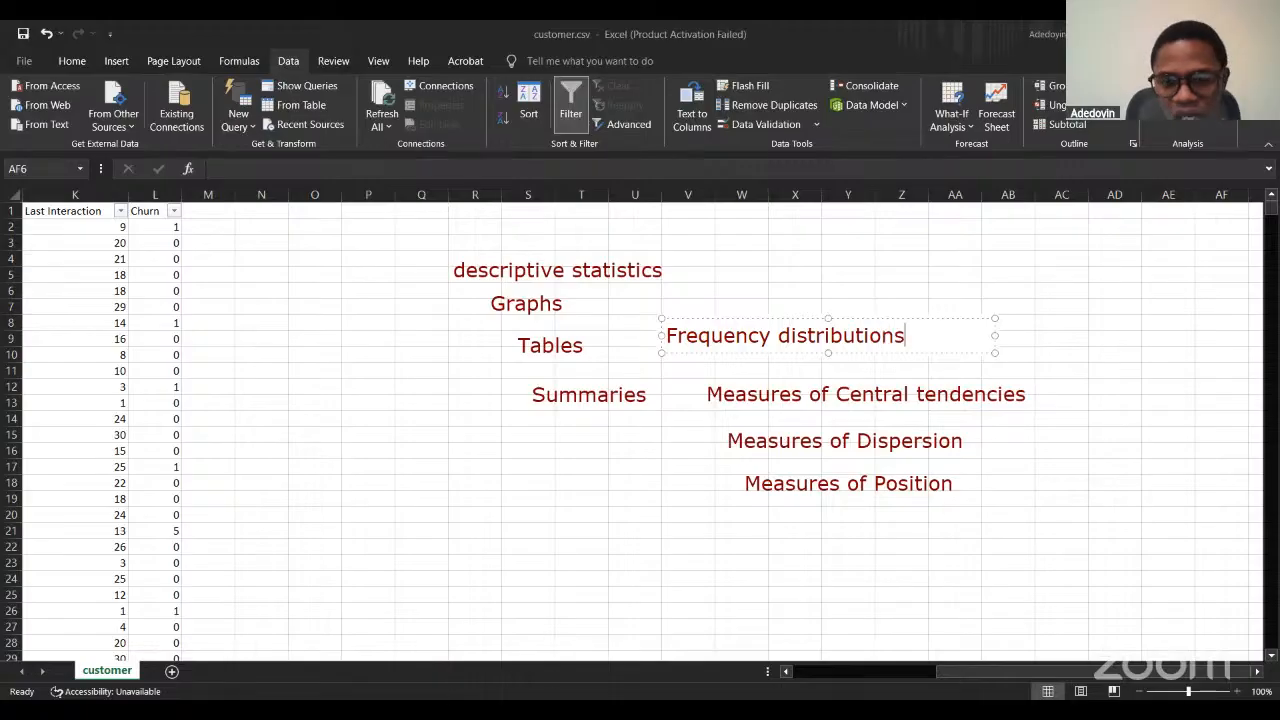
click(823, 318)
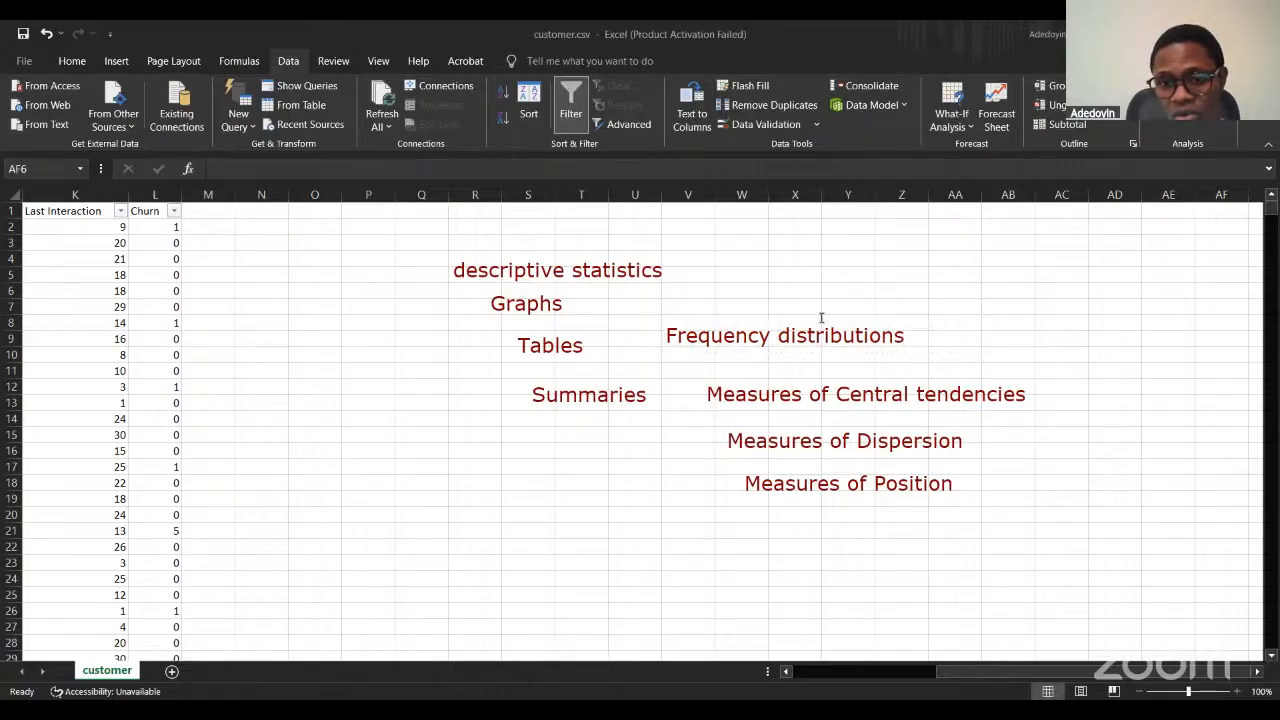
click(823, 318)
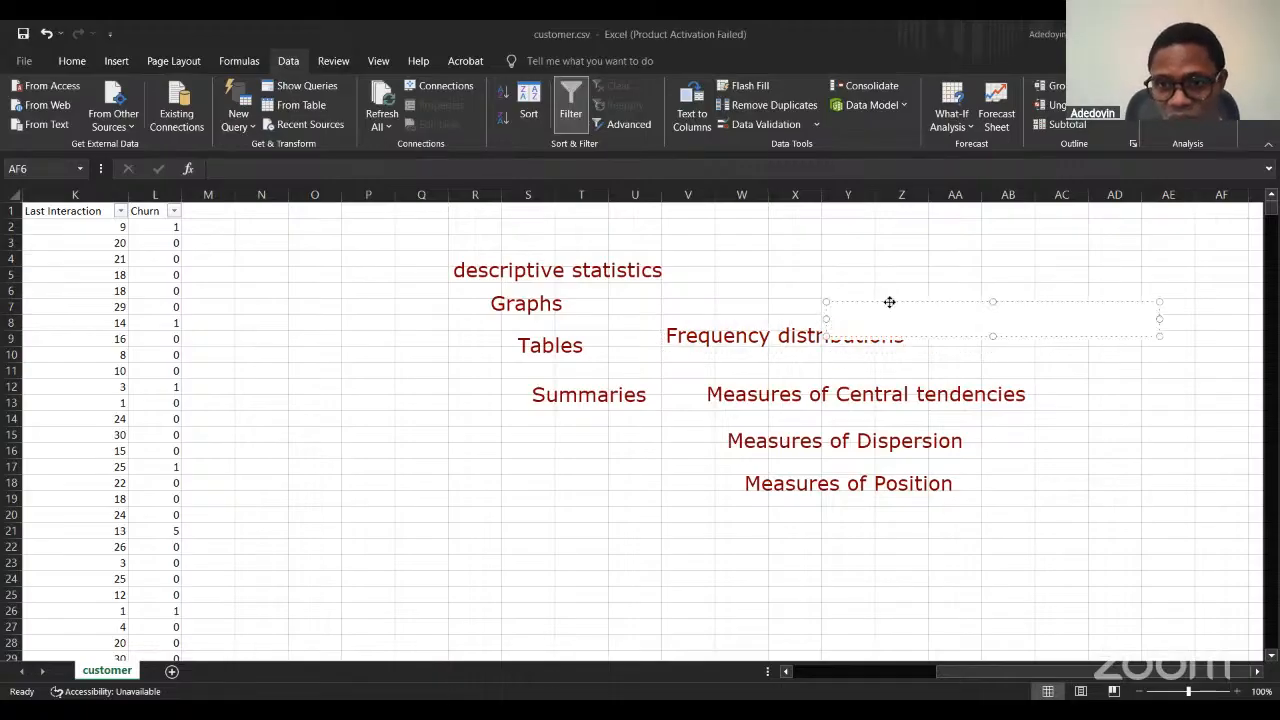
drag(889, 301, 375, 590)
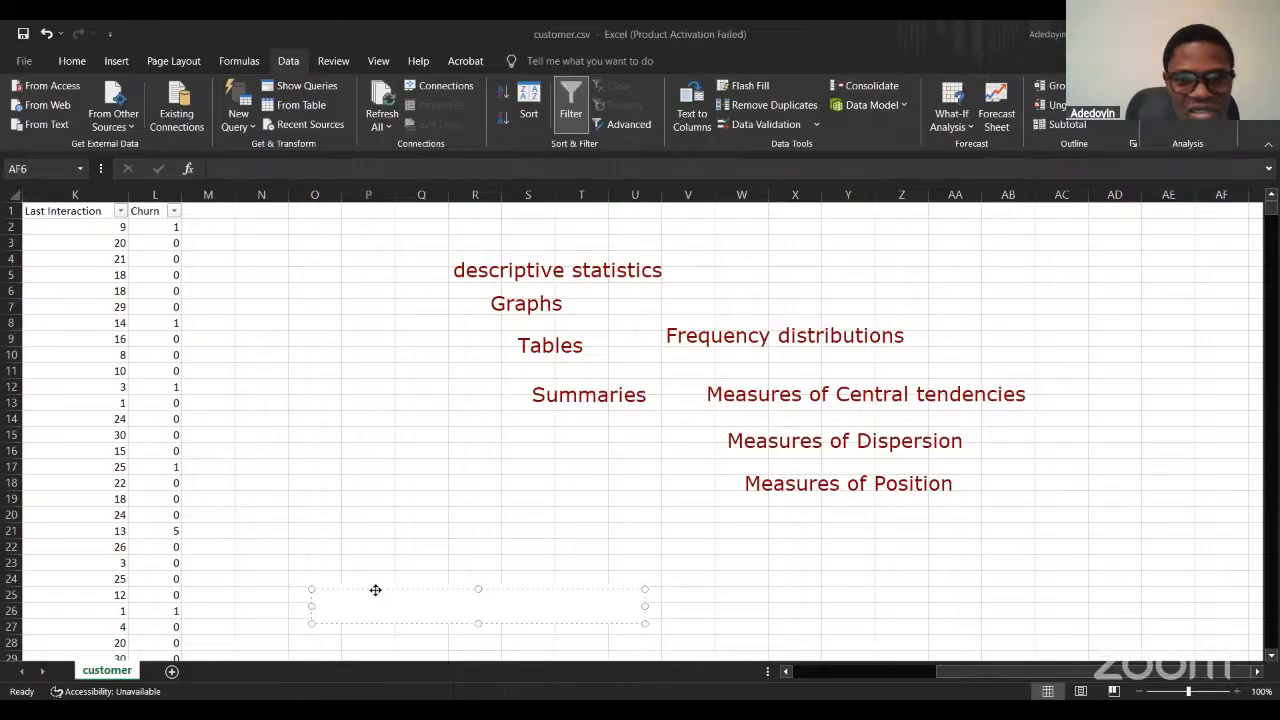
click(526, 407)
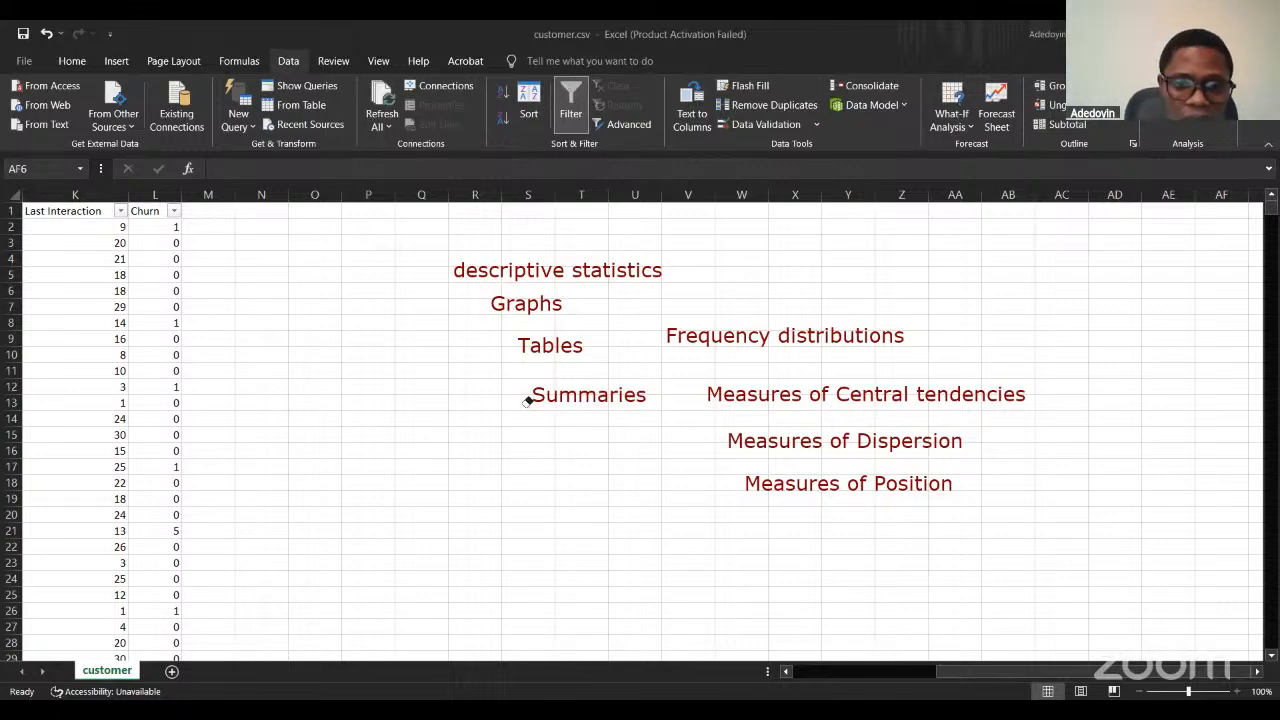
Clear the descriptive statistics annotations from over the sheet and return to cell A1.
mouse_move(547, 396)
mouse_down()
mouse_move(548, 300)
mouse_move(689, 374)
mouse_move(823, 509)
mouse_move(778, 373)
mouse_up()
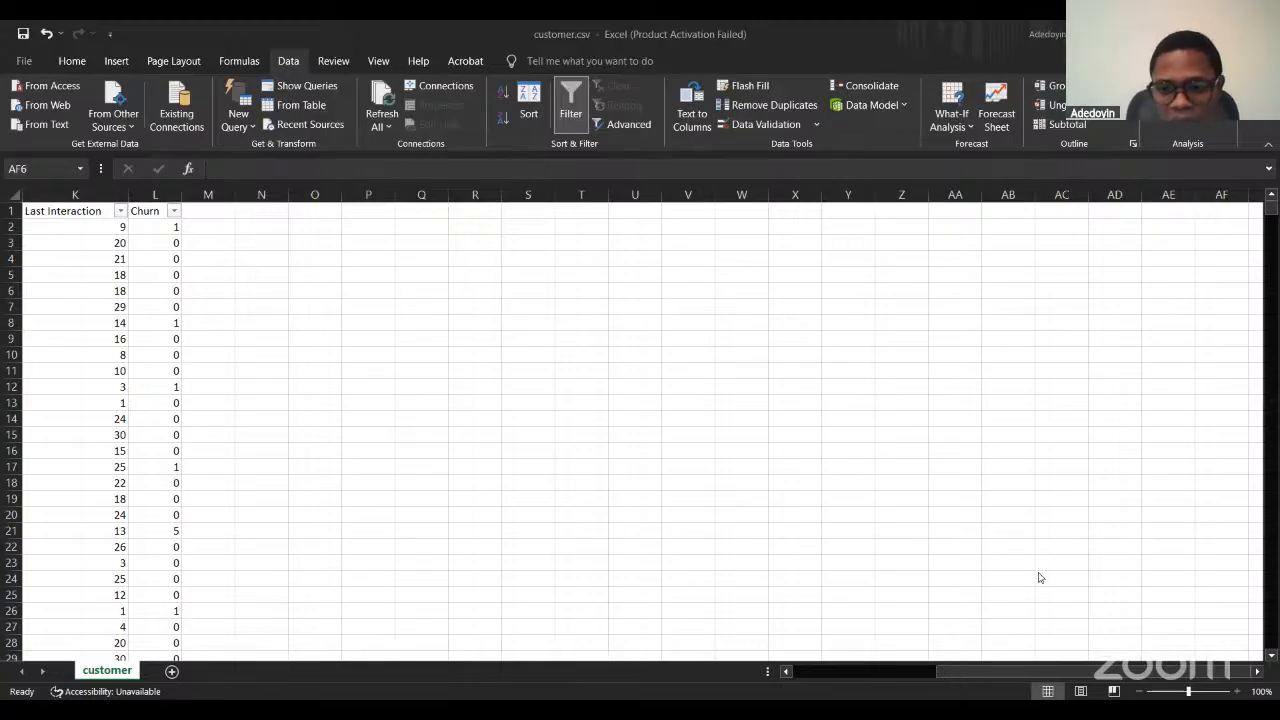
click(596, 561)
key(ctrl+Home)
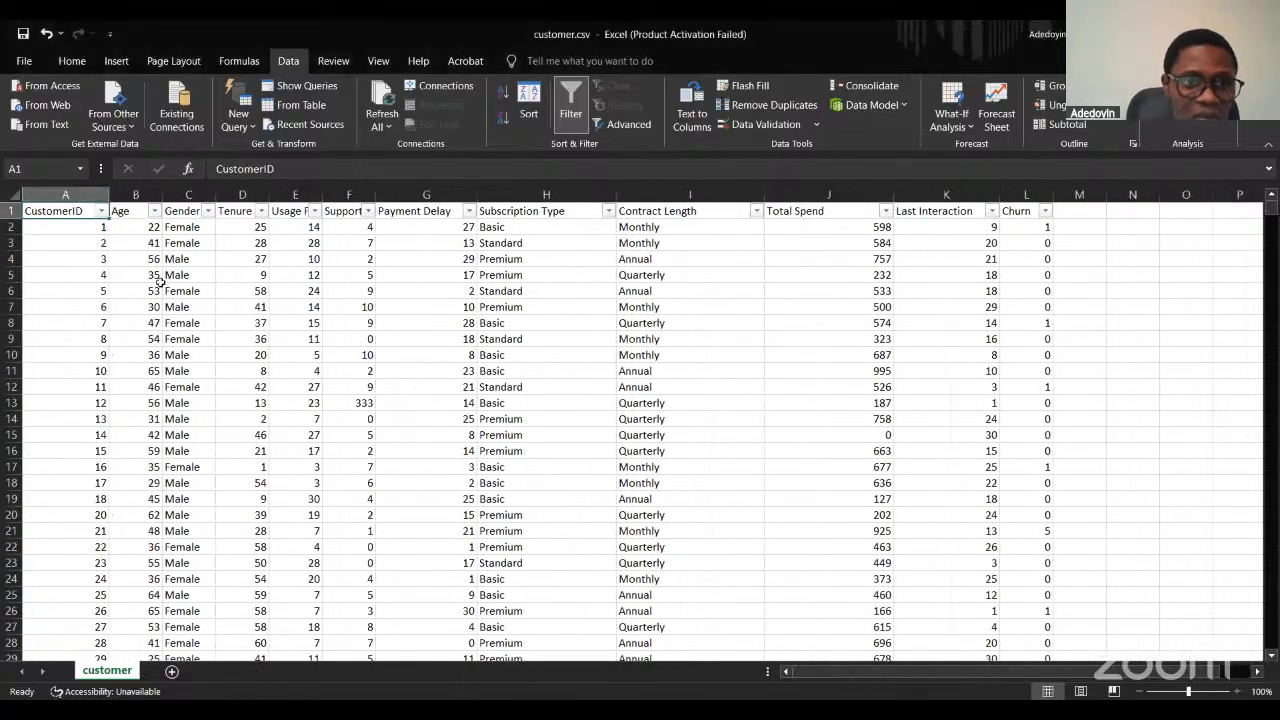
Examine the full list of filter values in the Age column for implausible ages, leaving all values selected.
click(133, 249)
click(125, 211)
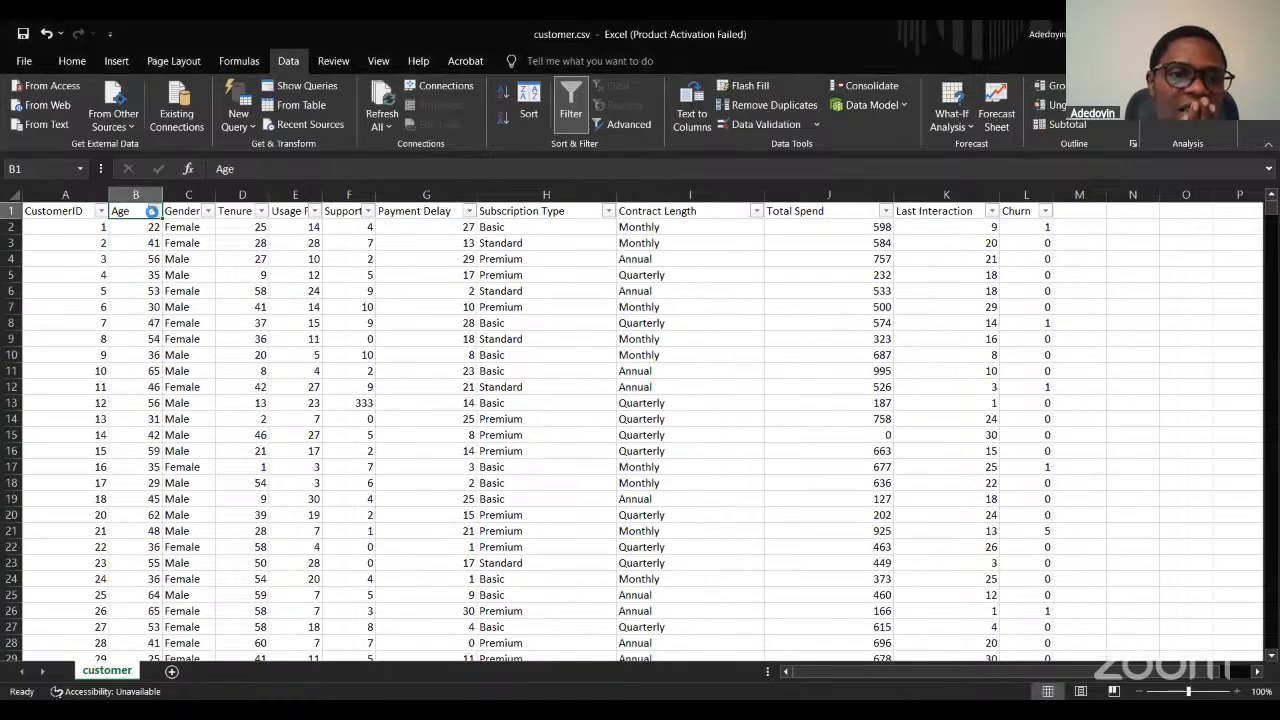
key(alt+Down)
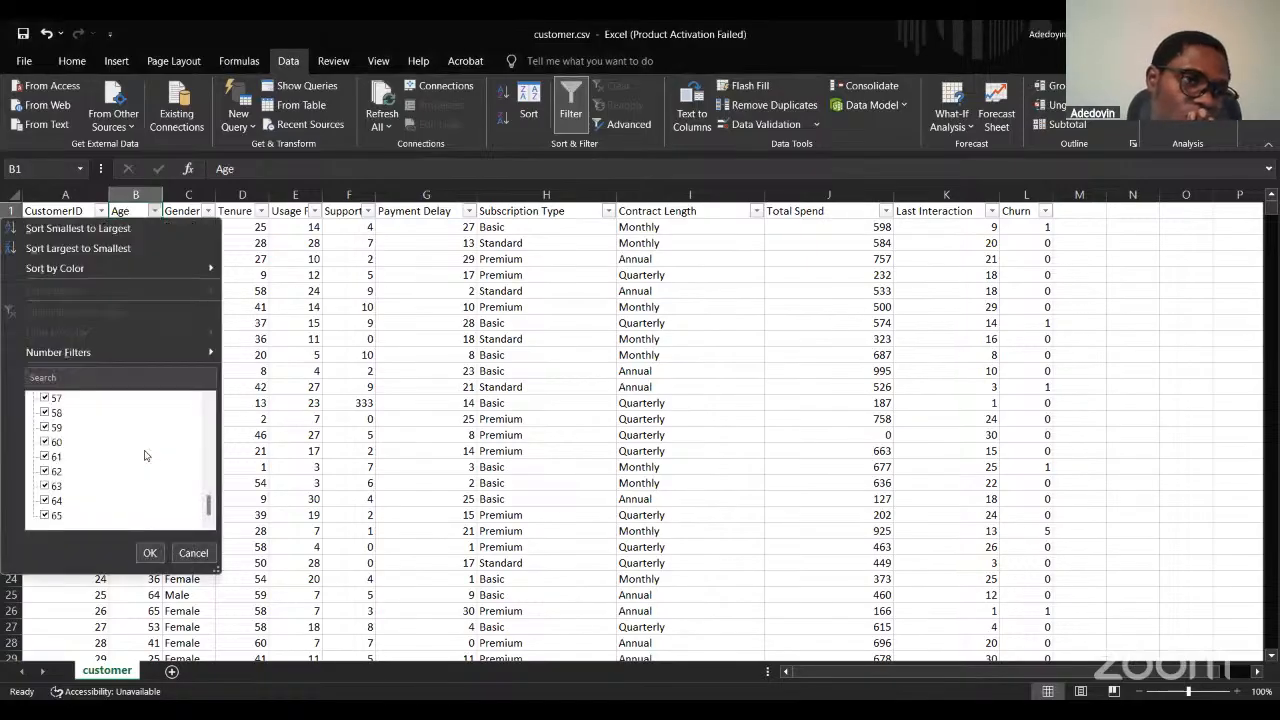
scroll(144, 455, up, 15)
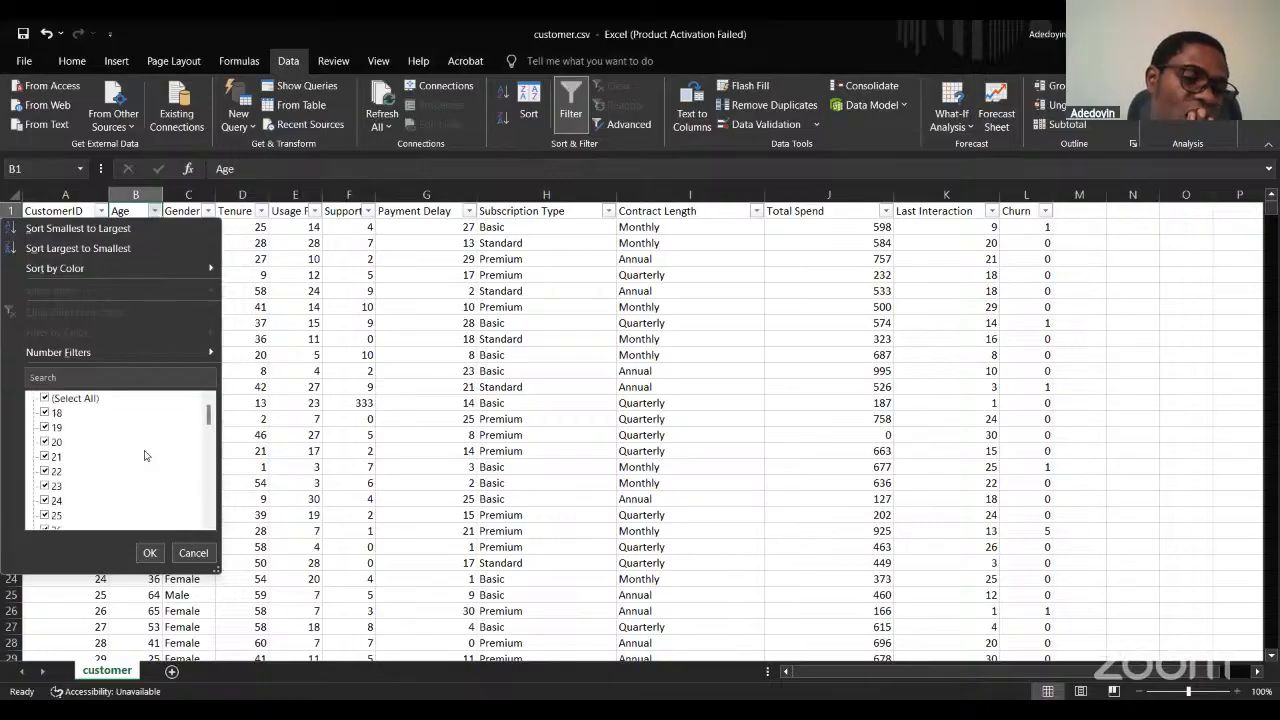
scroll(144, 455, down, 15)
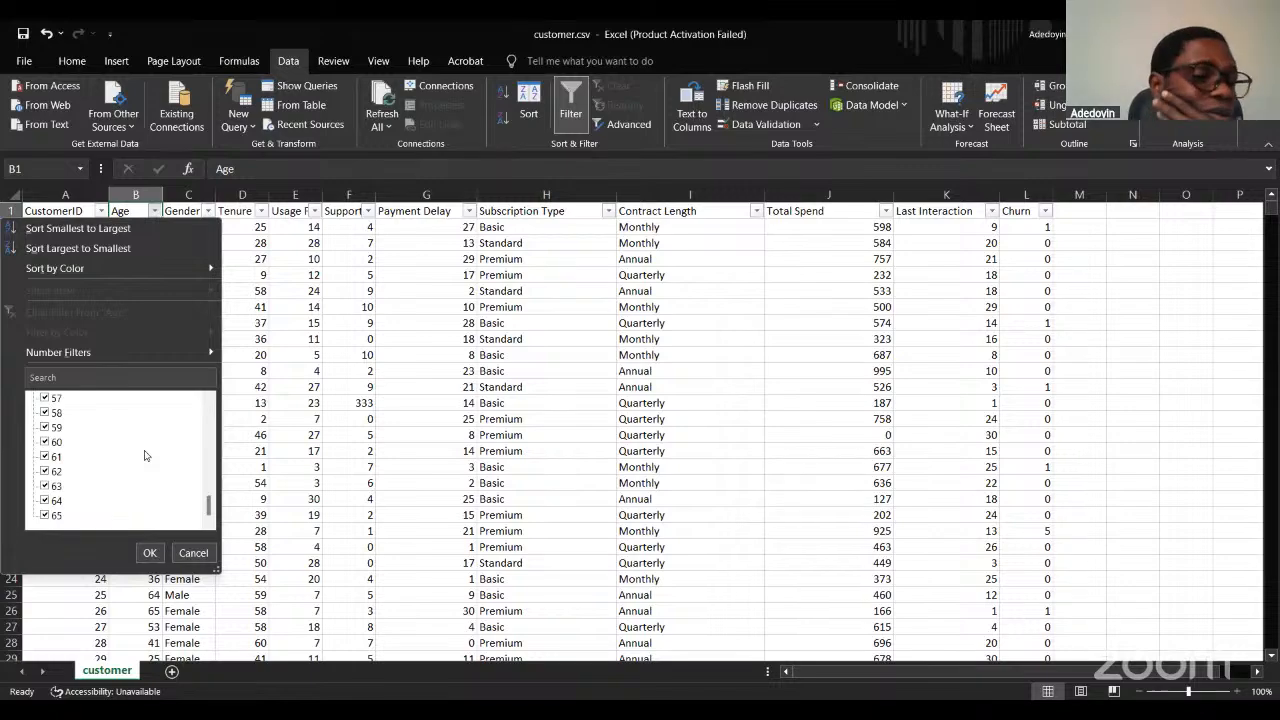
scroll(144, 455, up, 15)
scroll(144, 455, down, 15)
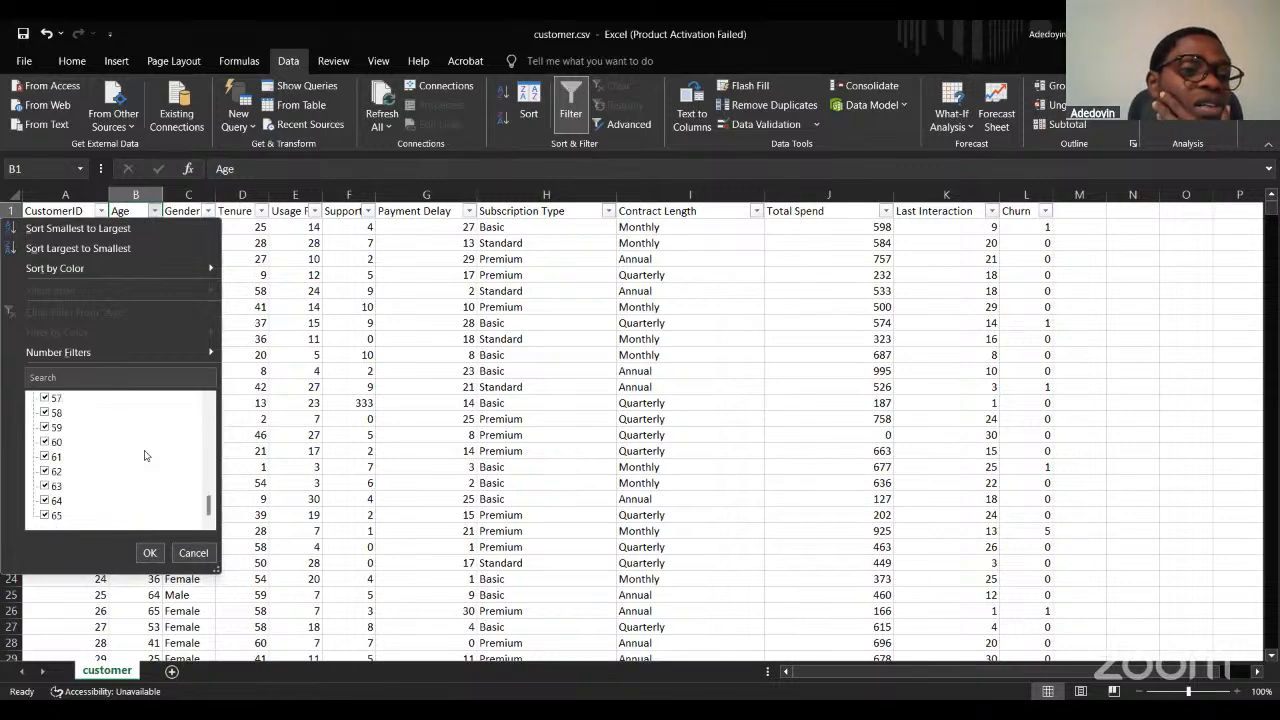
scroll(144, 455, up, 15)
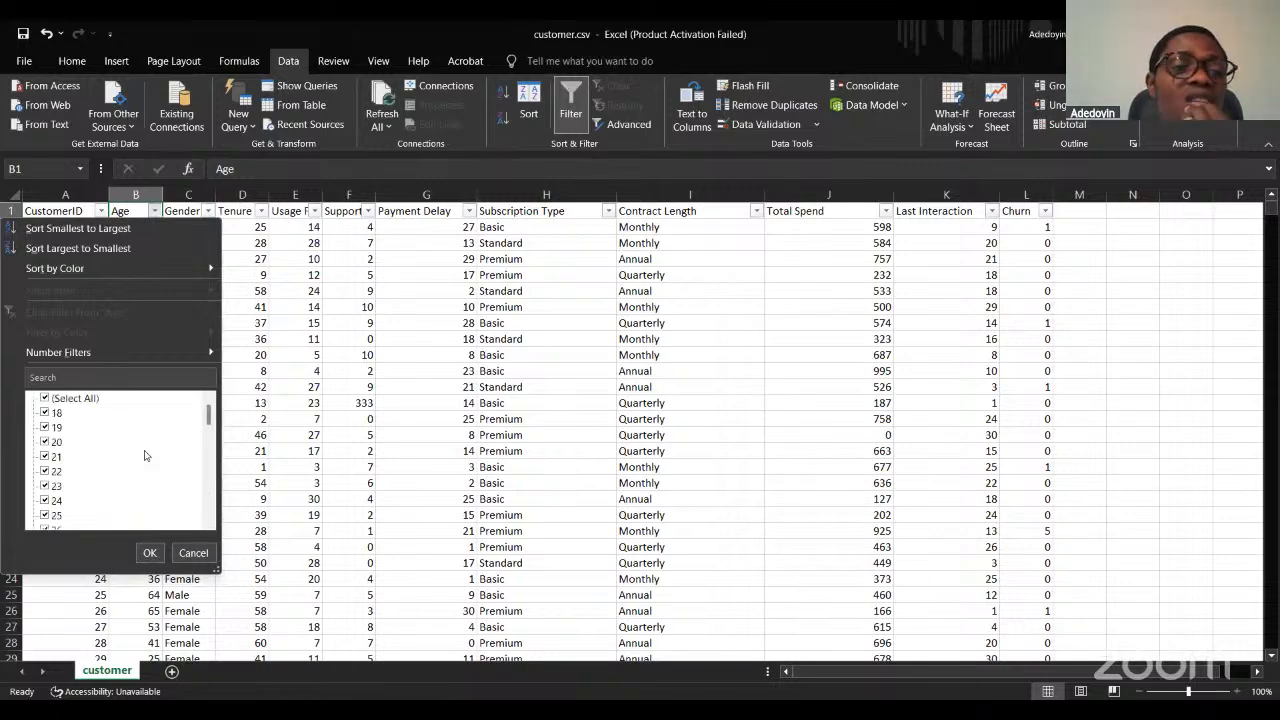
scroll(144, 455, down, 15)
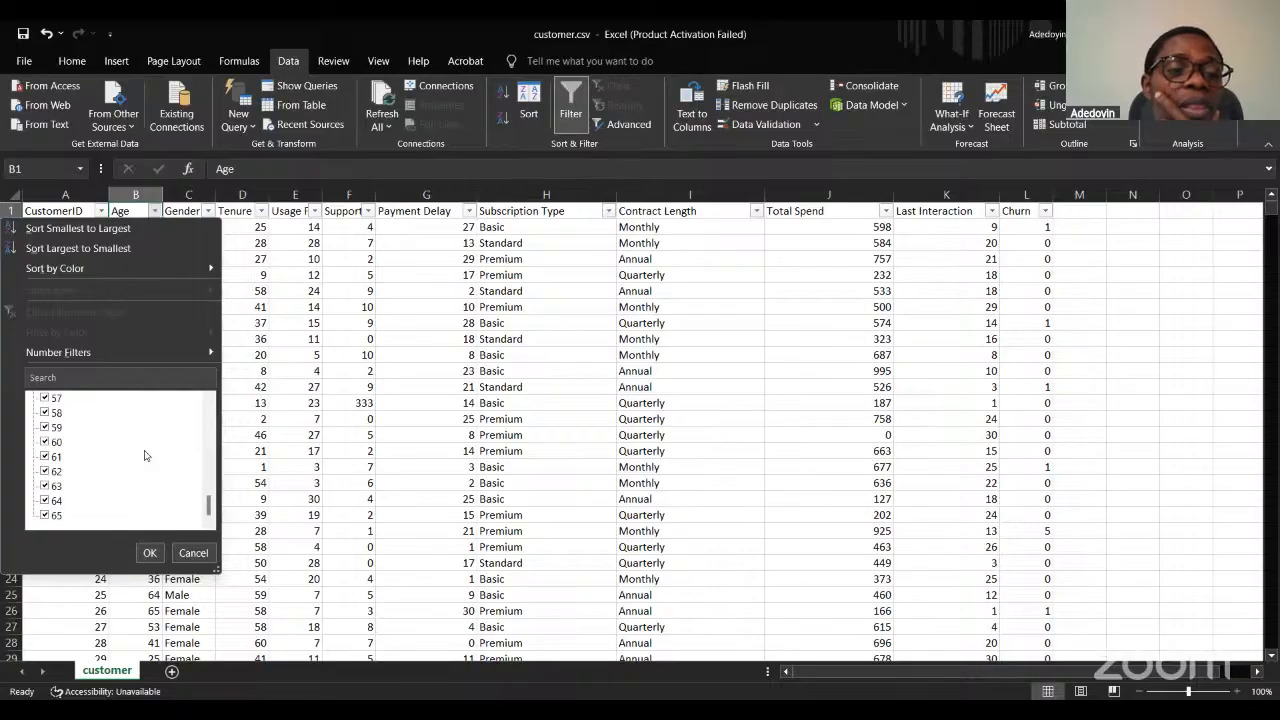
scroll(144, 455, up, 10)
scroll(144, 455, down, 10)
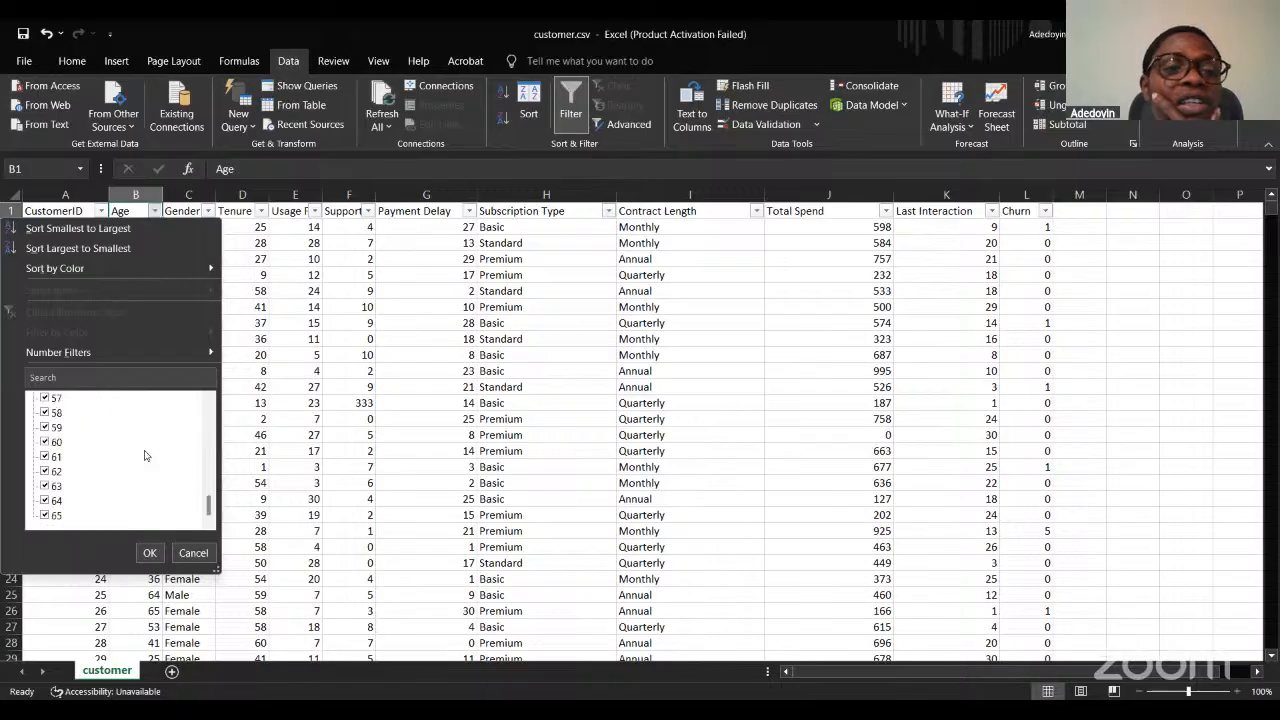
click(149, 553)
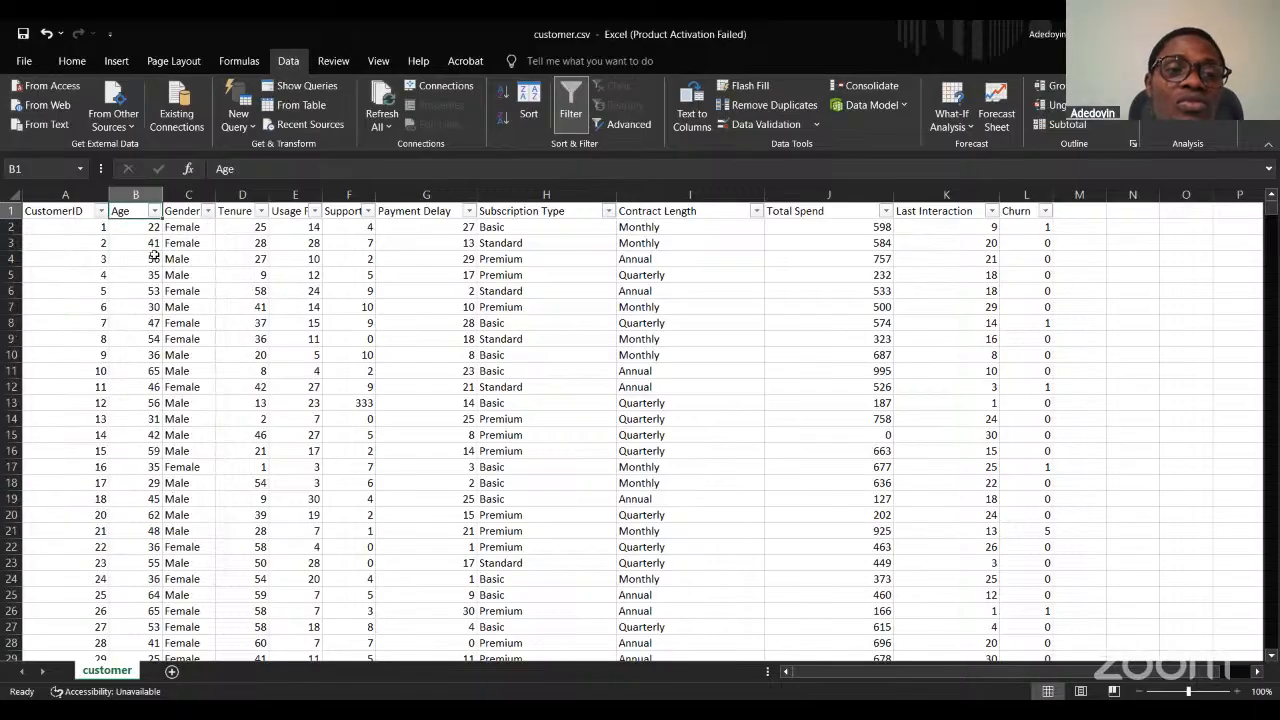
click(155, 257)
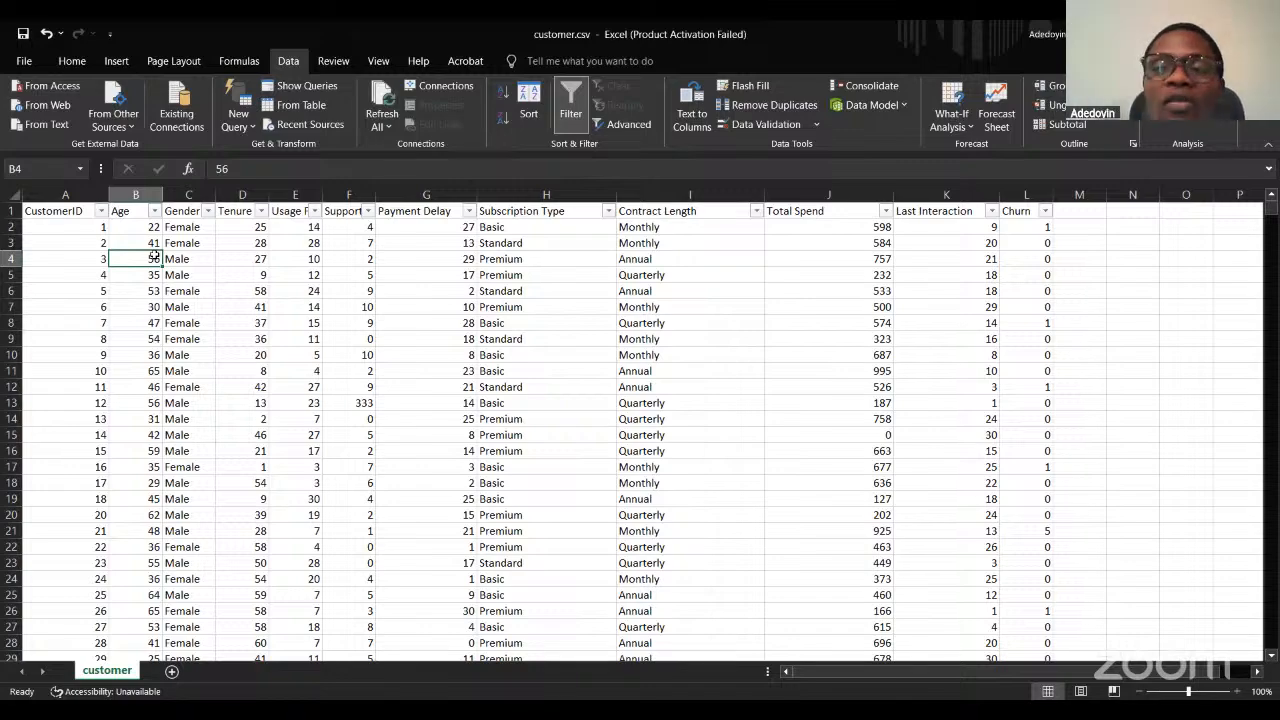
Check the distinct filter values in the Gender column for inconsistent entries.
click(169, 214)
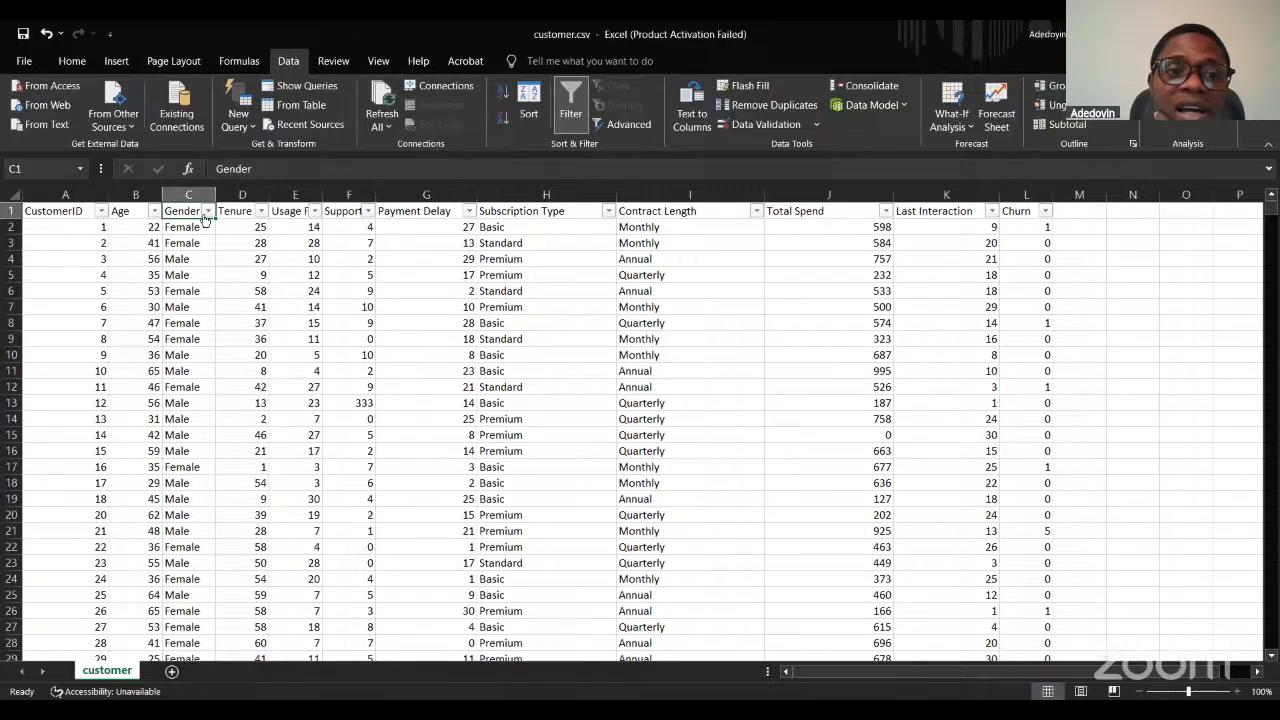
click(206, 211)
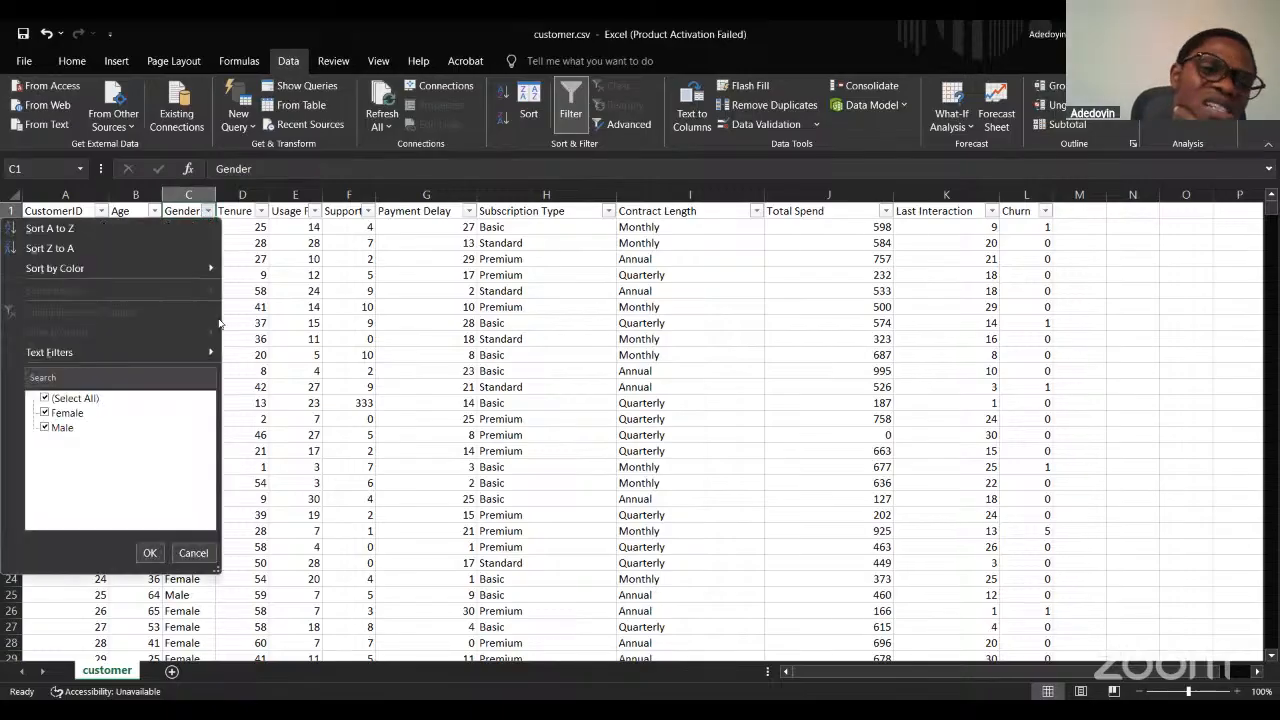
click(183, 260)
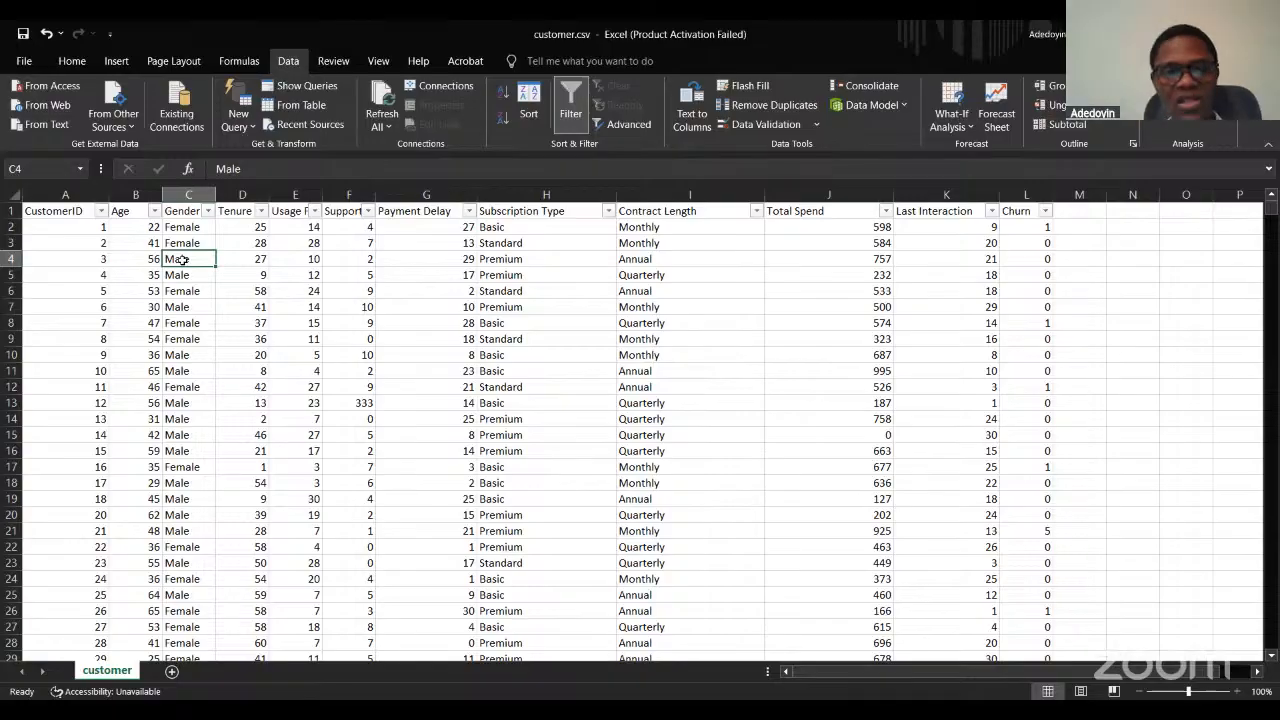
Review the filter value lists of the Tenure and Usage columns from lowest to highest for implausible values.
click(260, 210)
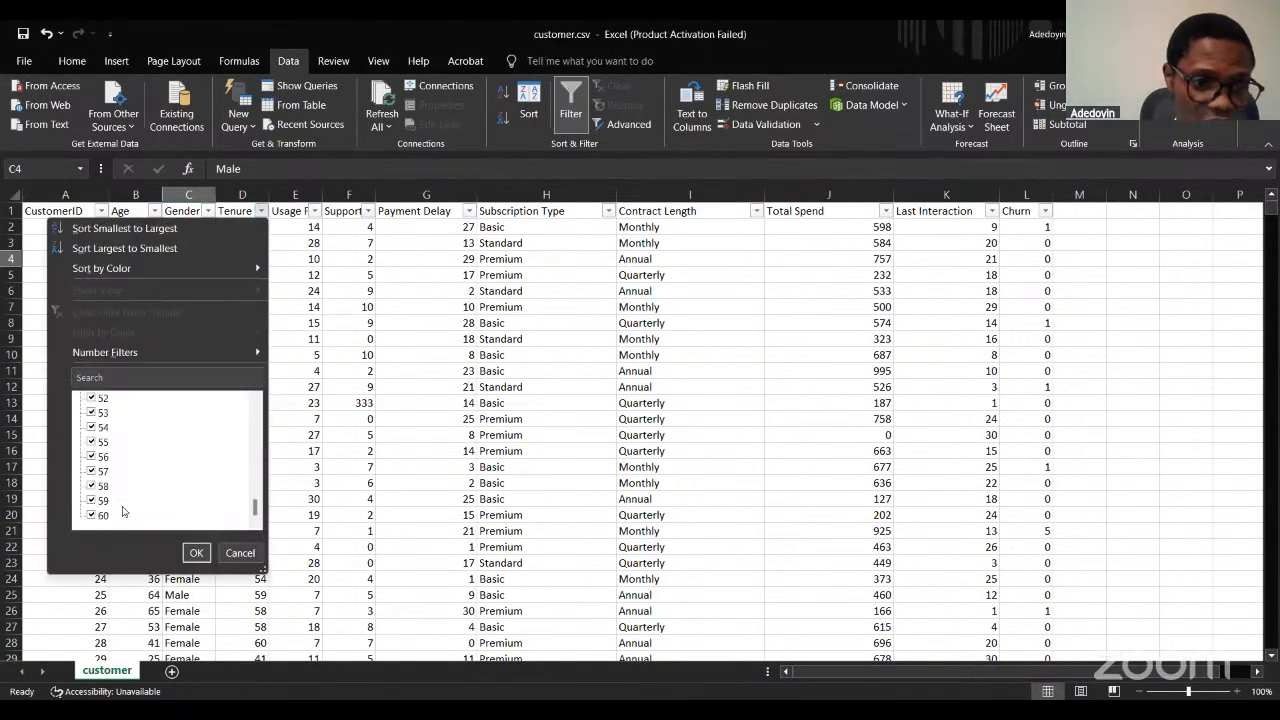
scroll(123, 511, up, 15)
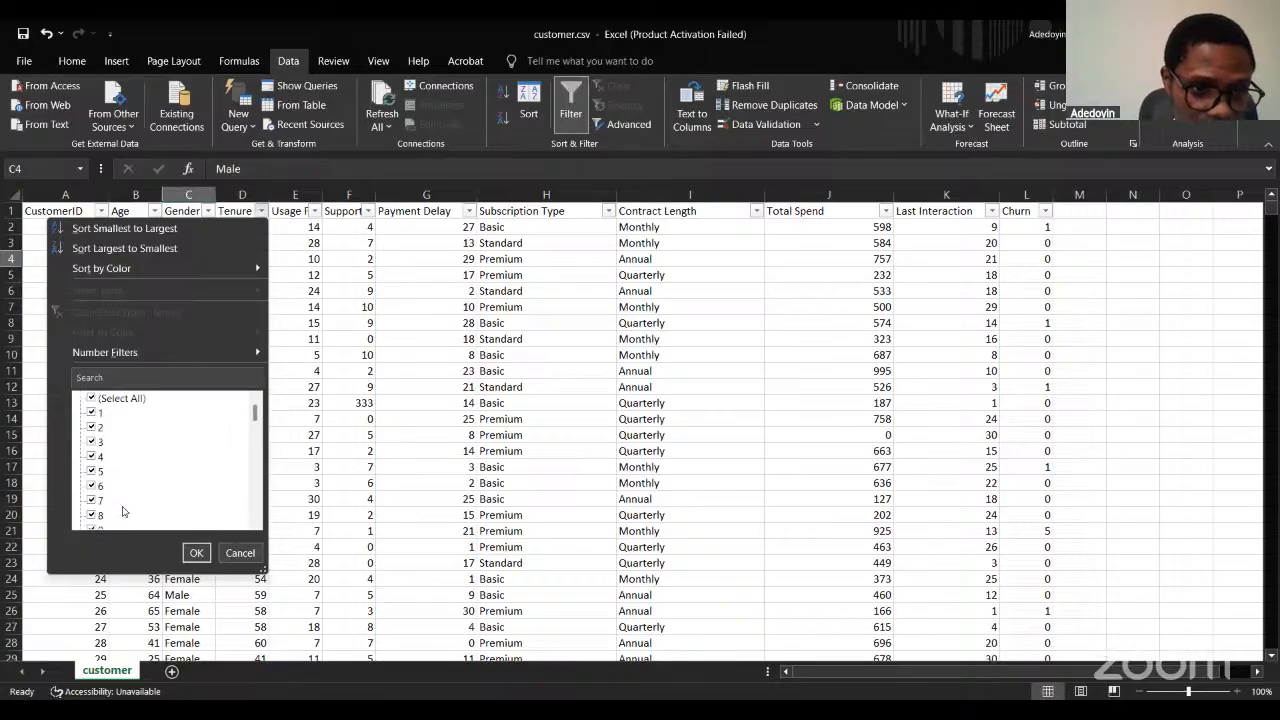
scroll(123, 511, down, 15)
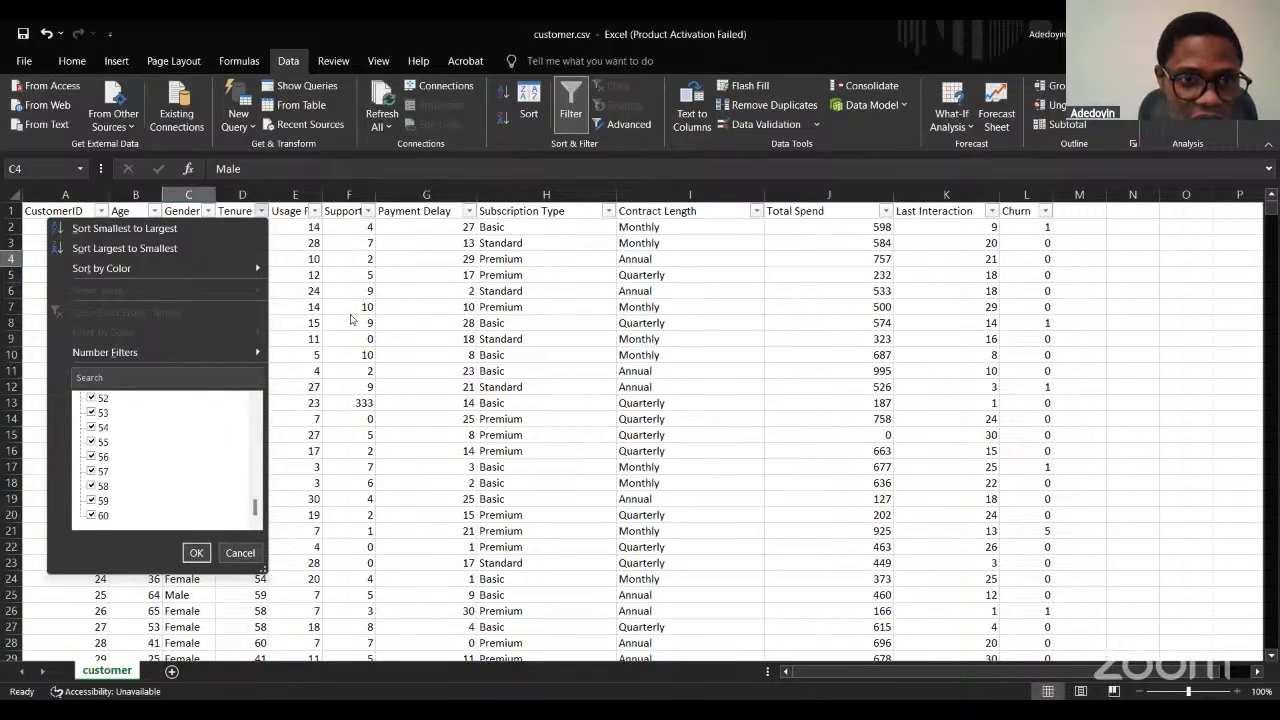
click(252, 240)
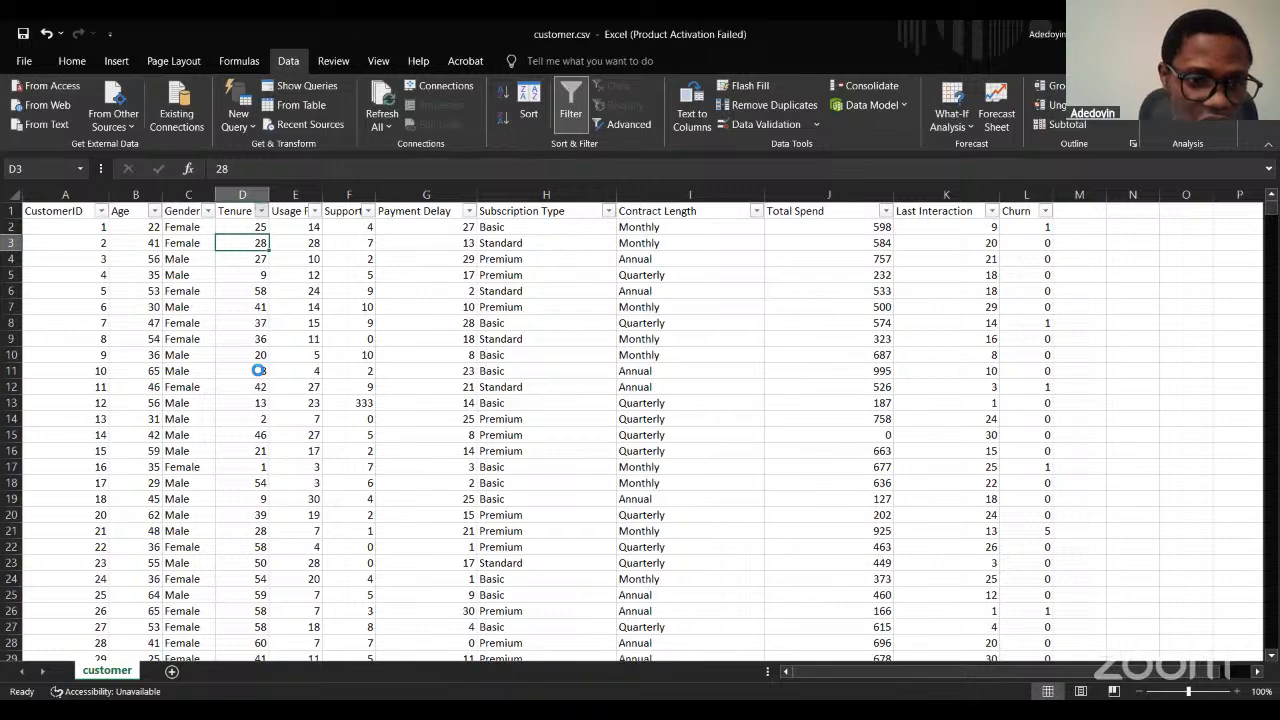
scroll(211, 463, down, 15)
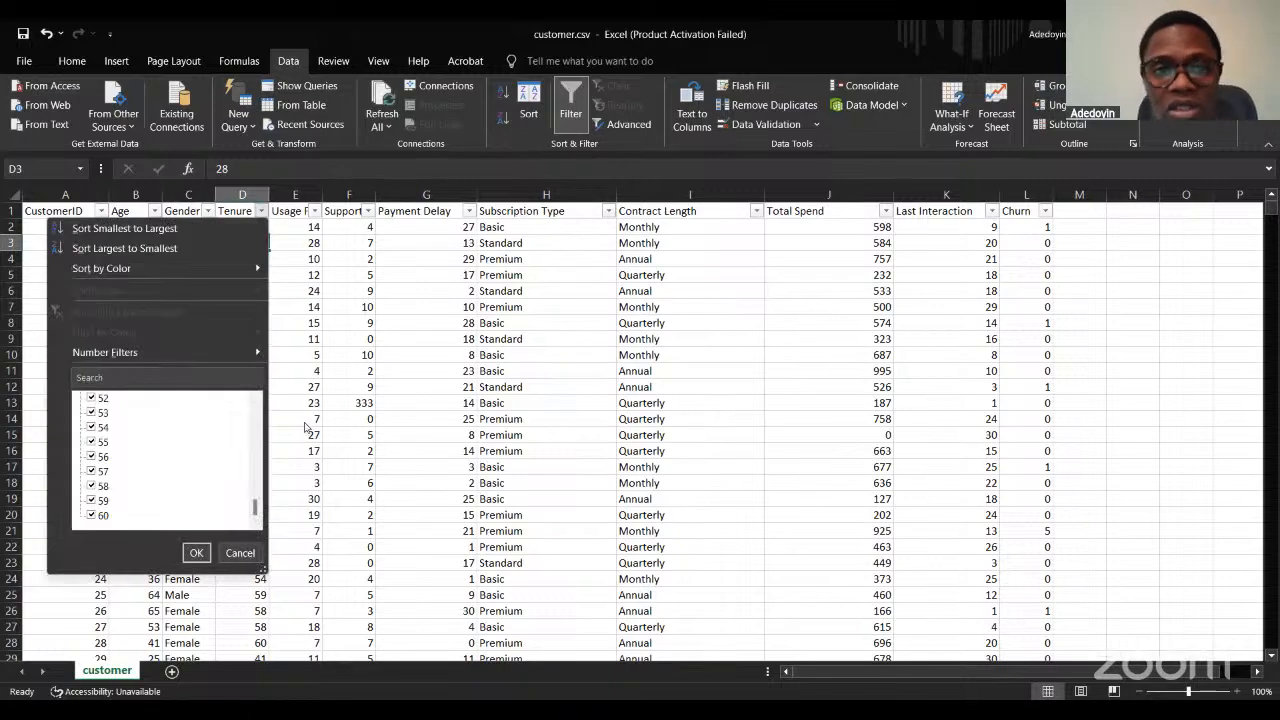
click(324, 209)
click(314, 212)
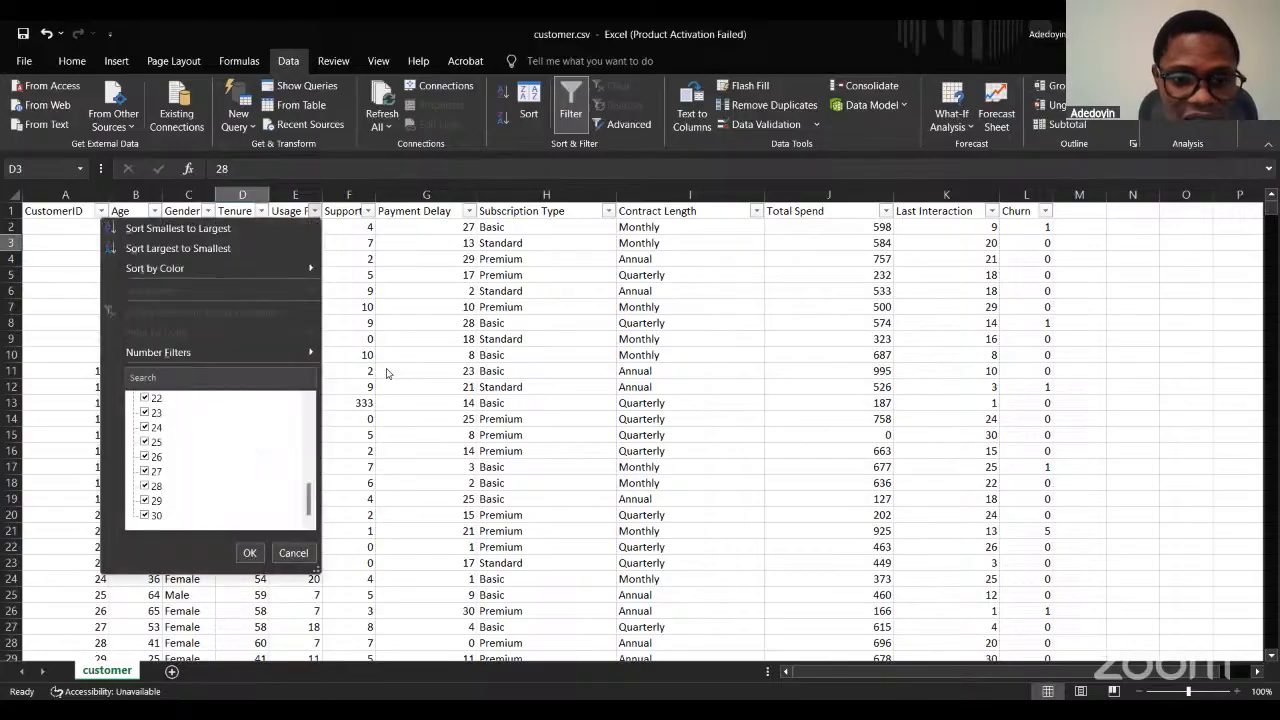
click(358, 355)
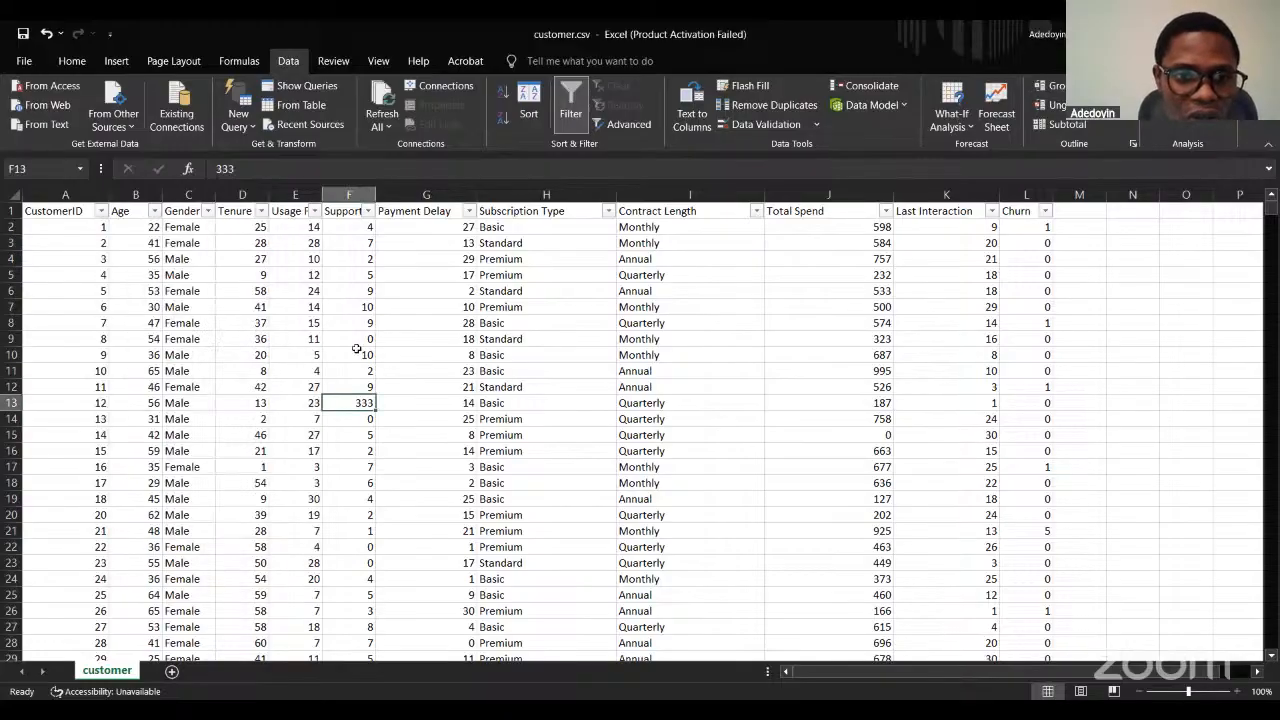
Filter the Support Calls column to show only the implausible values 333 and 999.
click(365, 407)
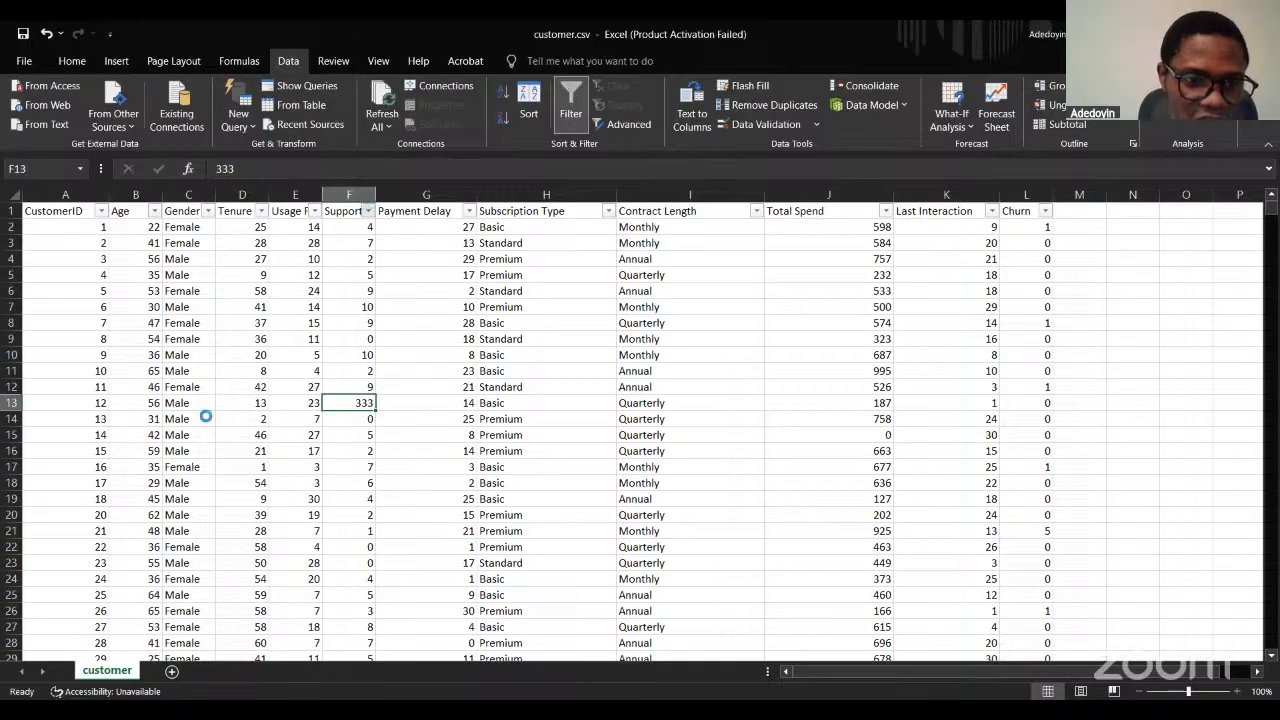
scroll(229, 455, down, 2)
scroll(229, 455, up, 2)
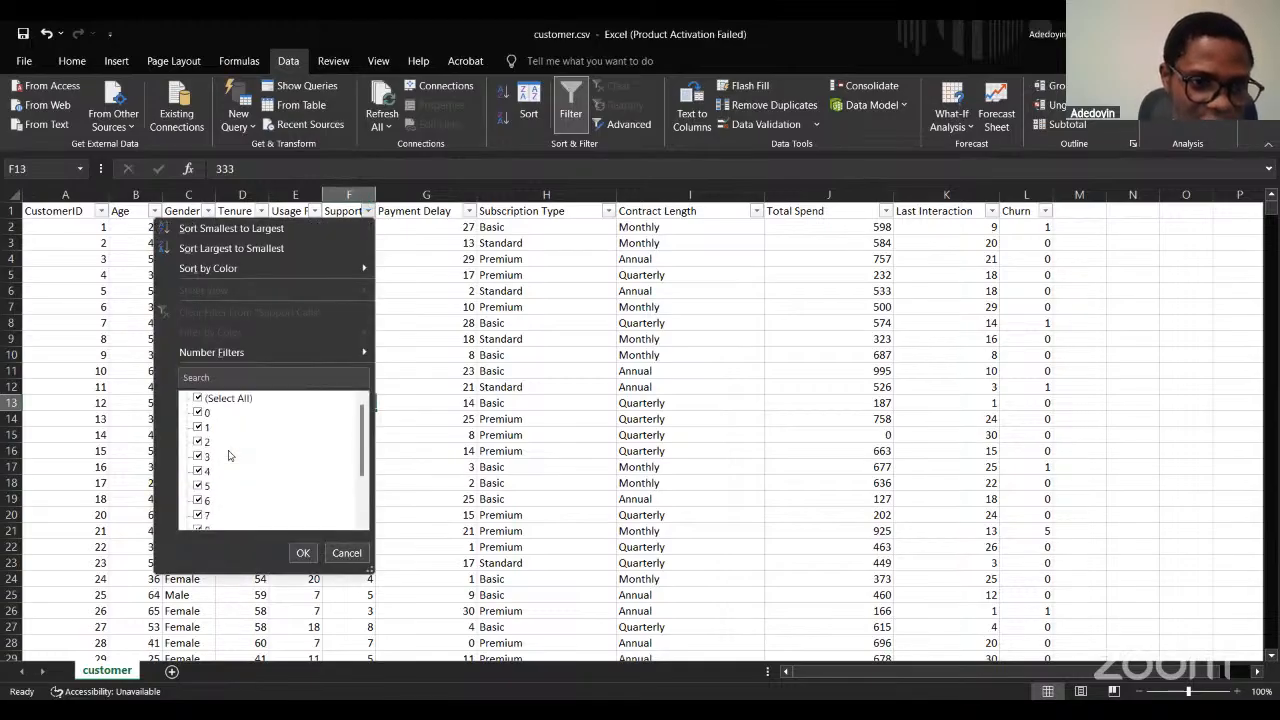
click(199, 398)
scroll(200, 470, down, 3)
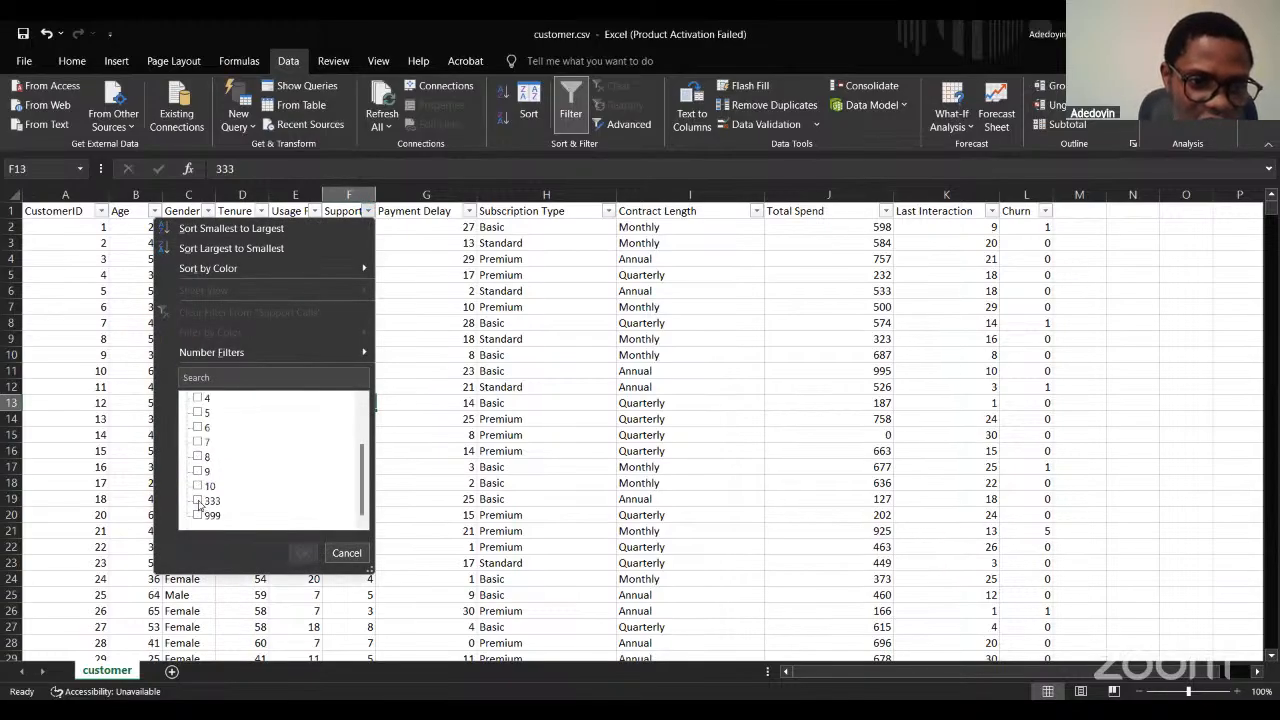
click(199, 500)
click(198, 515)
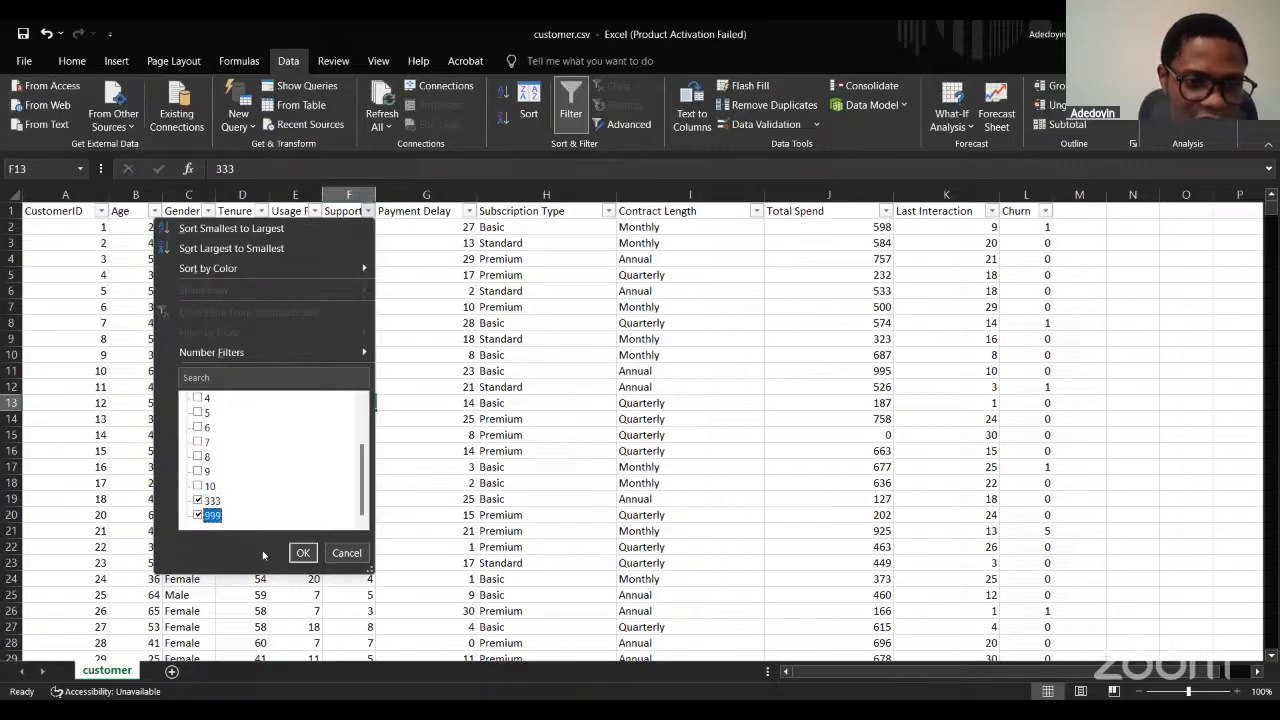
click(300, 555)
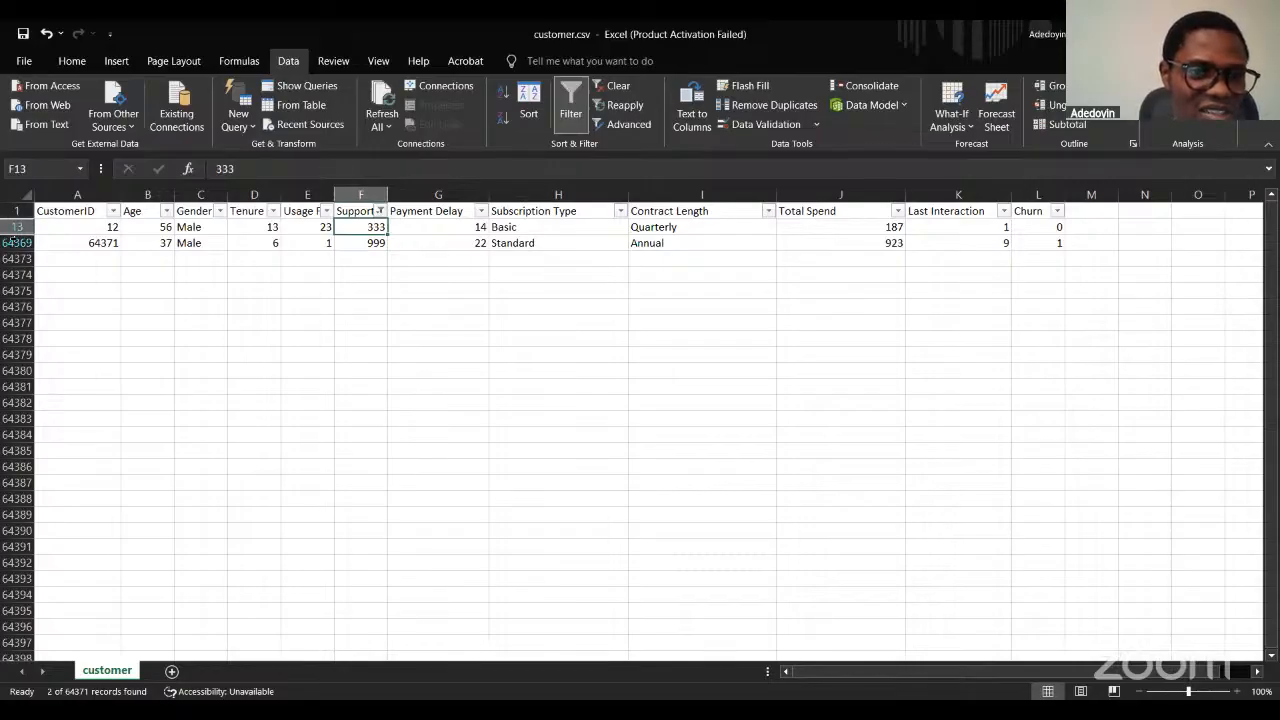
Delete the two rows with Support Calls values 333 and 999, and clear the filter from that column.
click(17, 227)
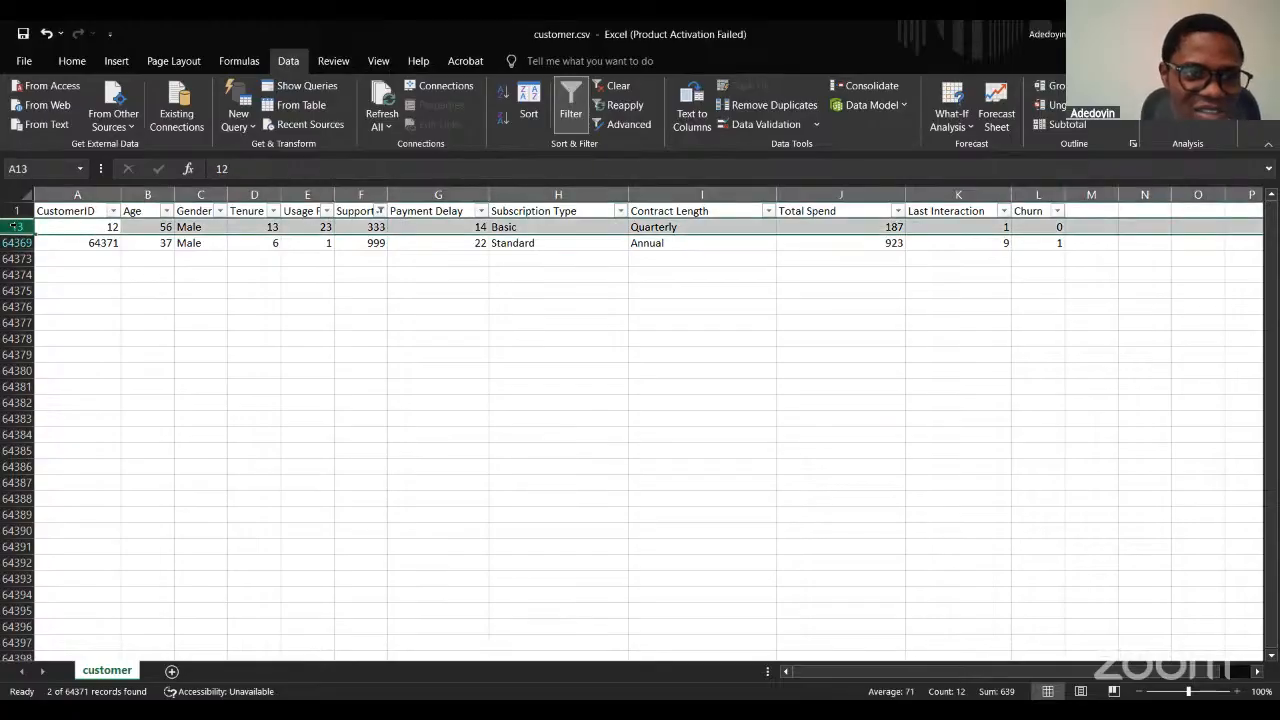
right_click(17, 227)
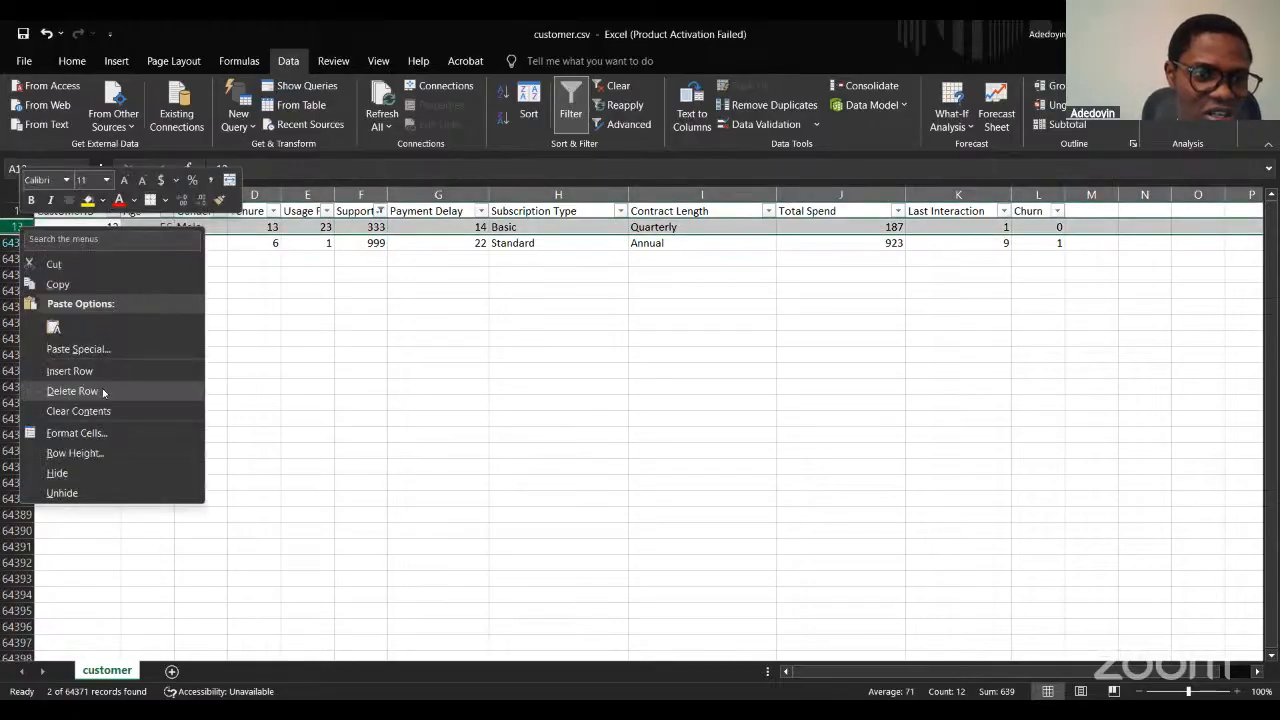
click(106, 392)
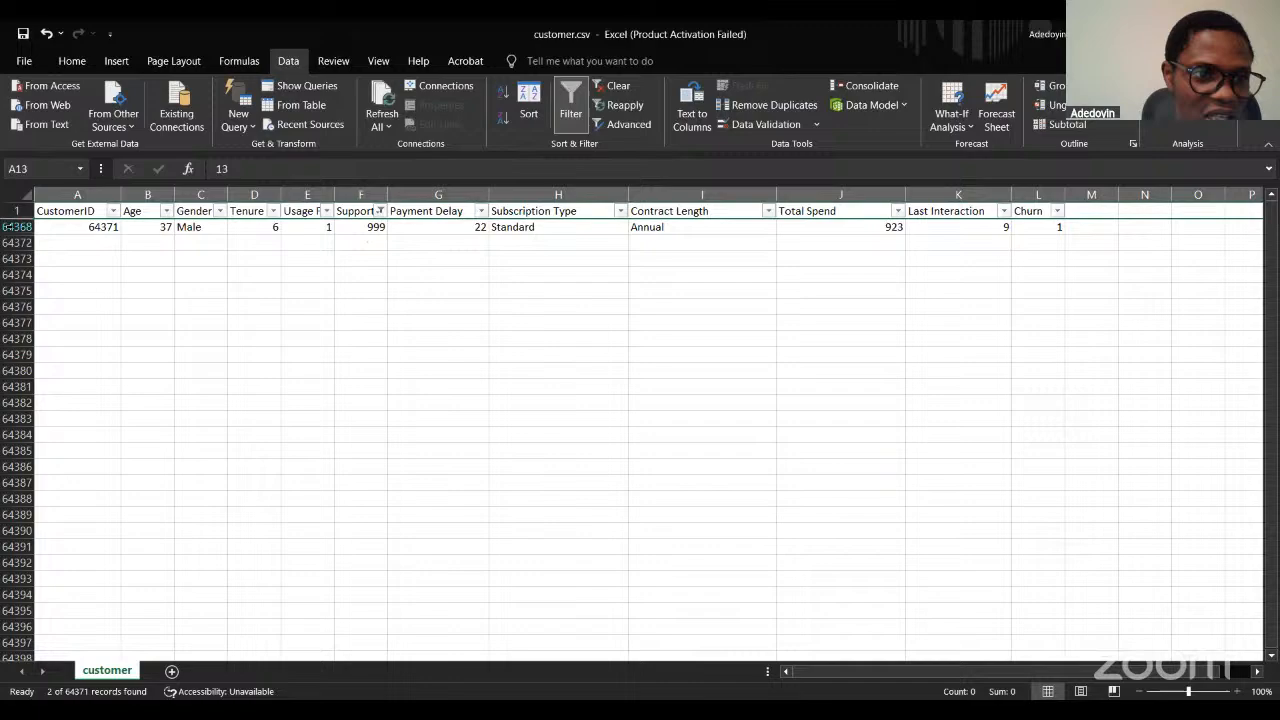
click(10, 227)
right_click(28, 228)
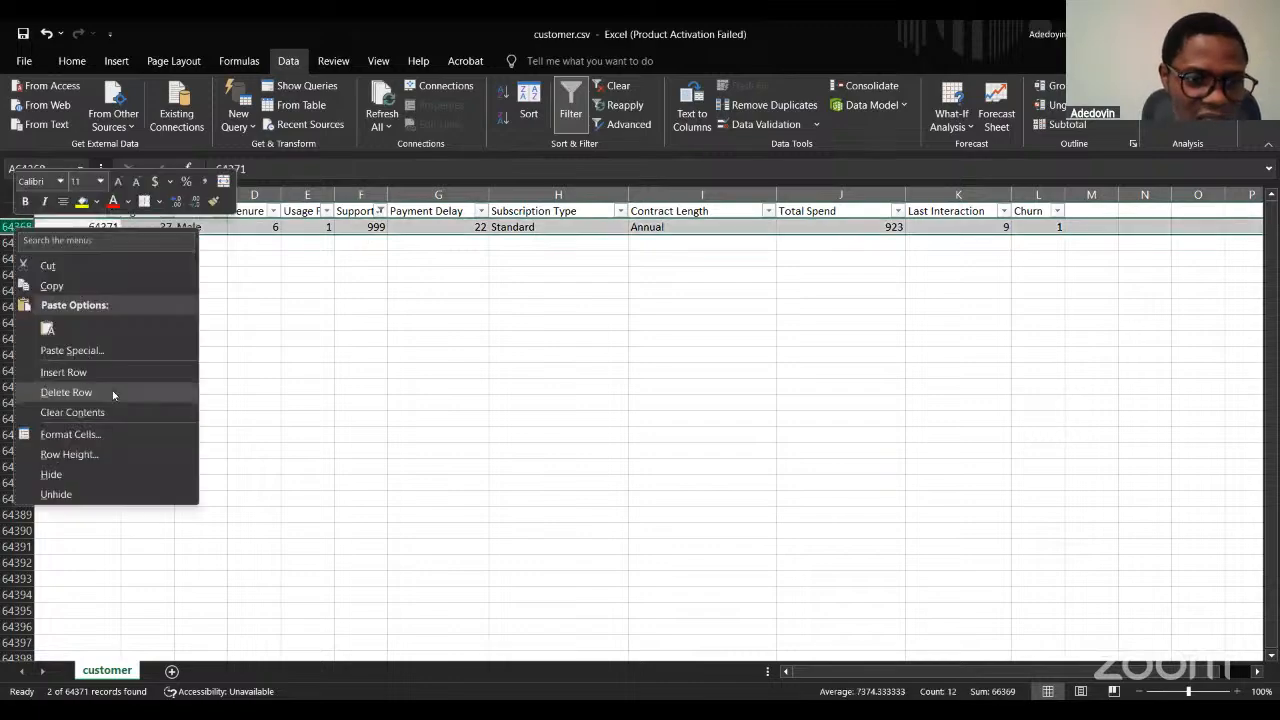
click(112, 390)
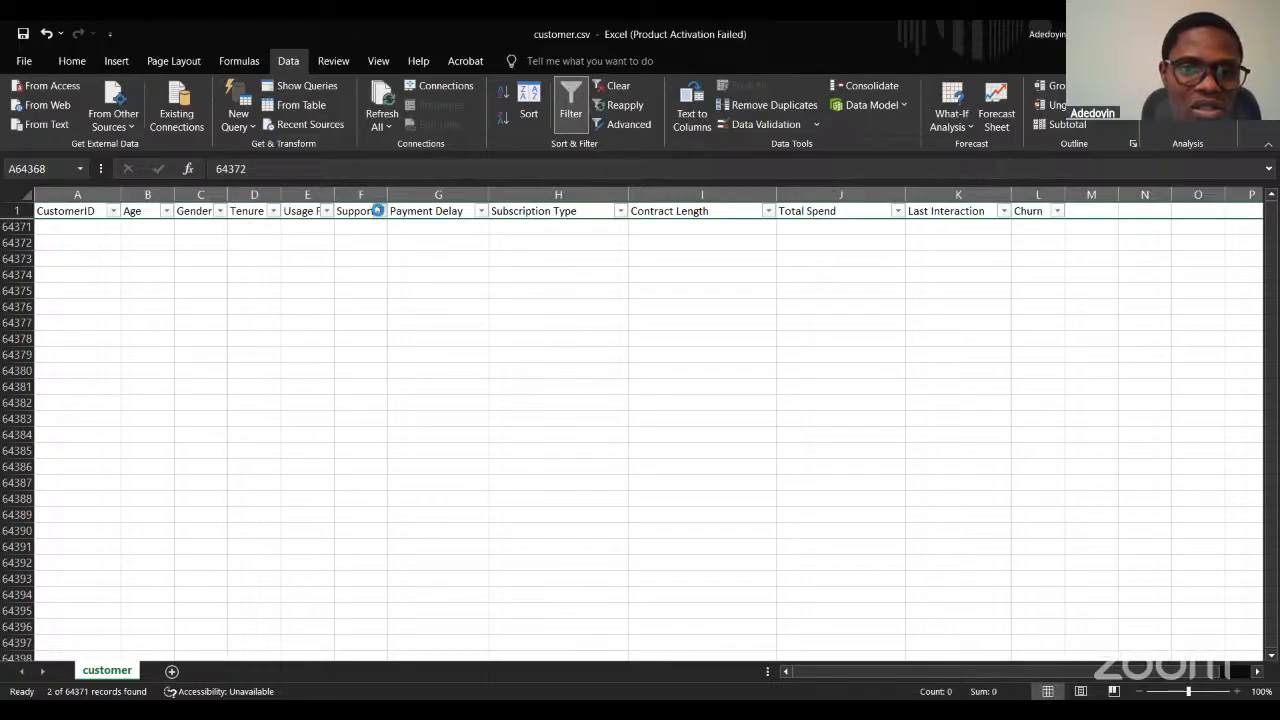
click(378, 210)
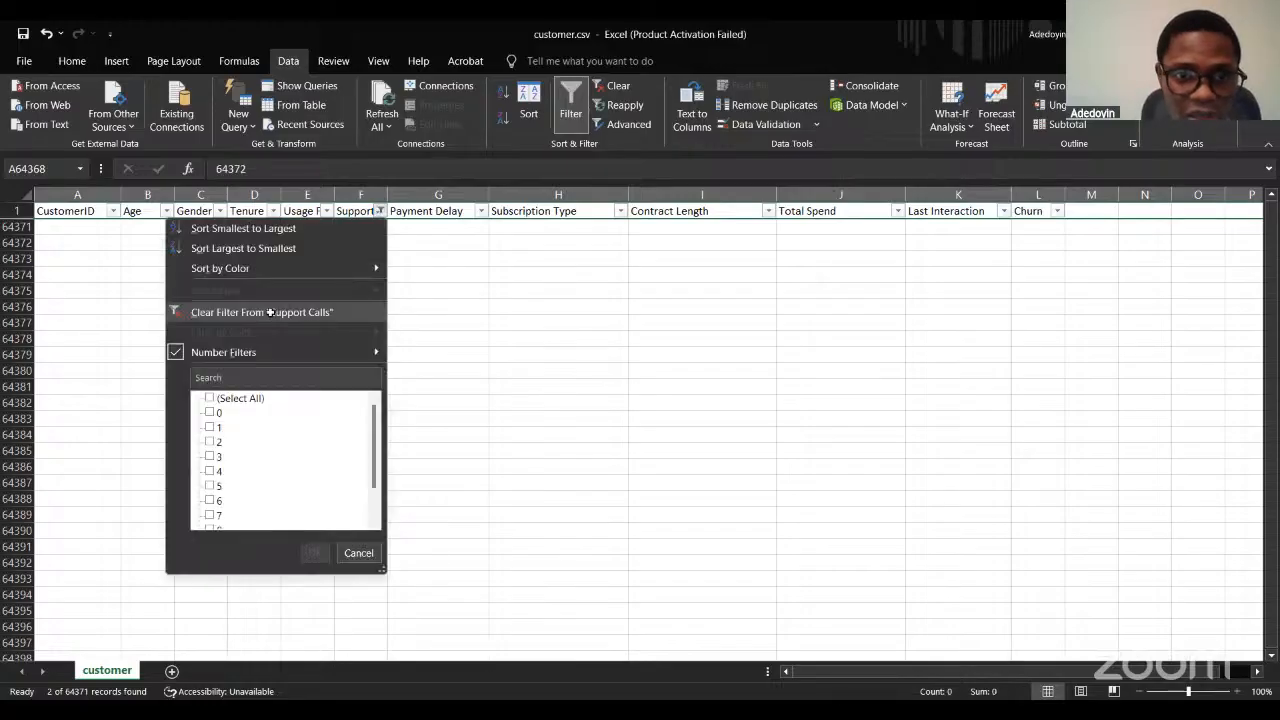
click(270, 312)
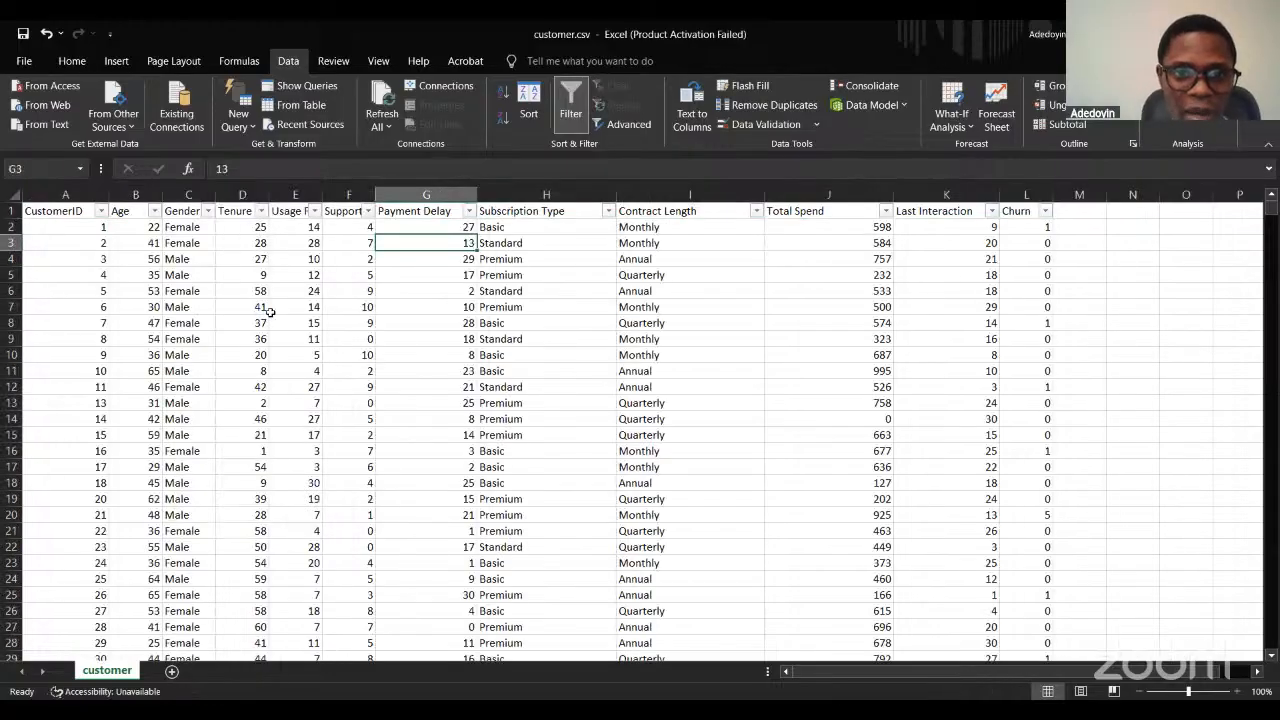
Examine the Payment Delay values down the column for implausible entries.
click(426, 290)
scroll(448, 404, down, 2)
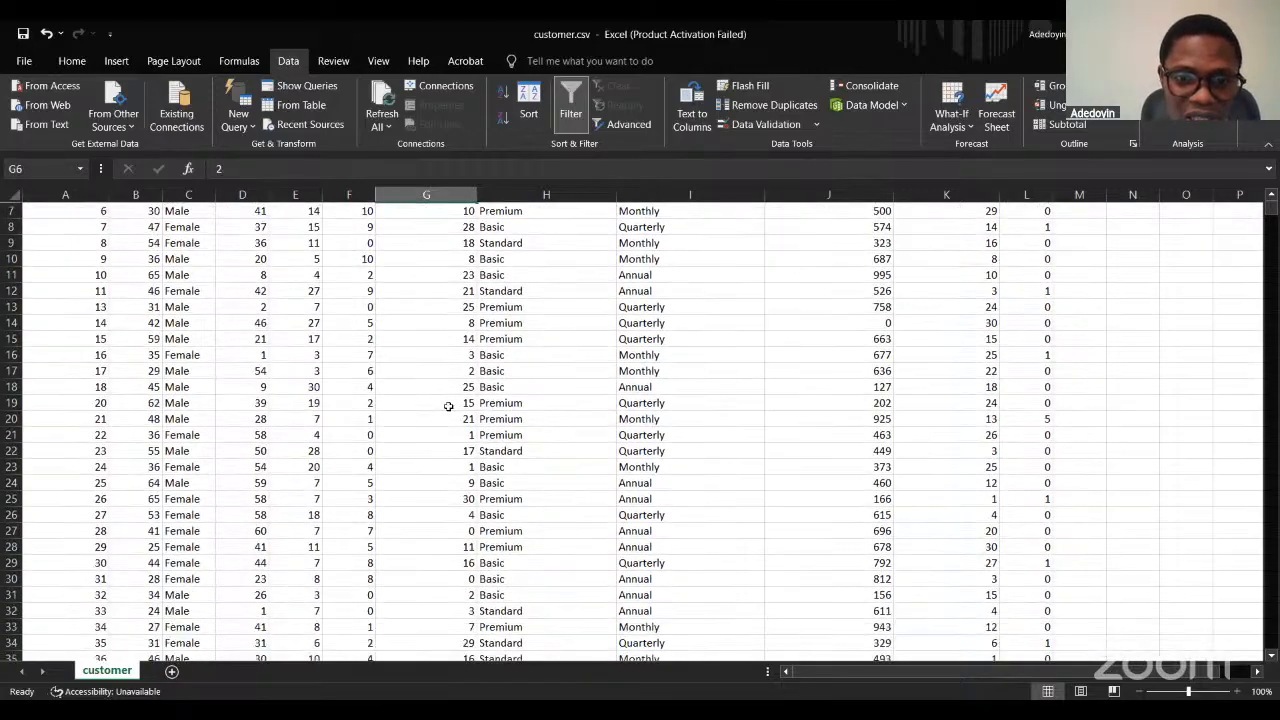
scroll(448, 406, down, 8)
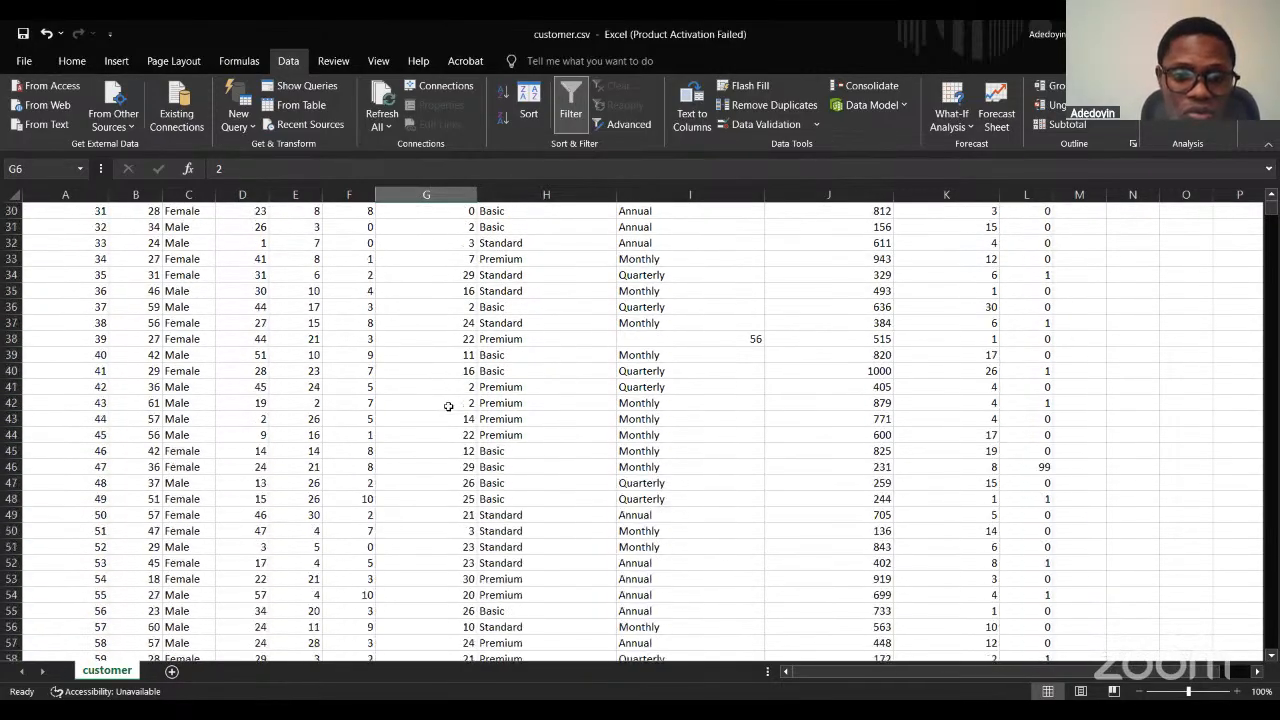
scroll(448, 406, down, 4)
scroll(448, 406, up, 4)
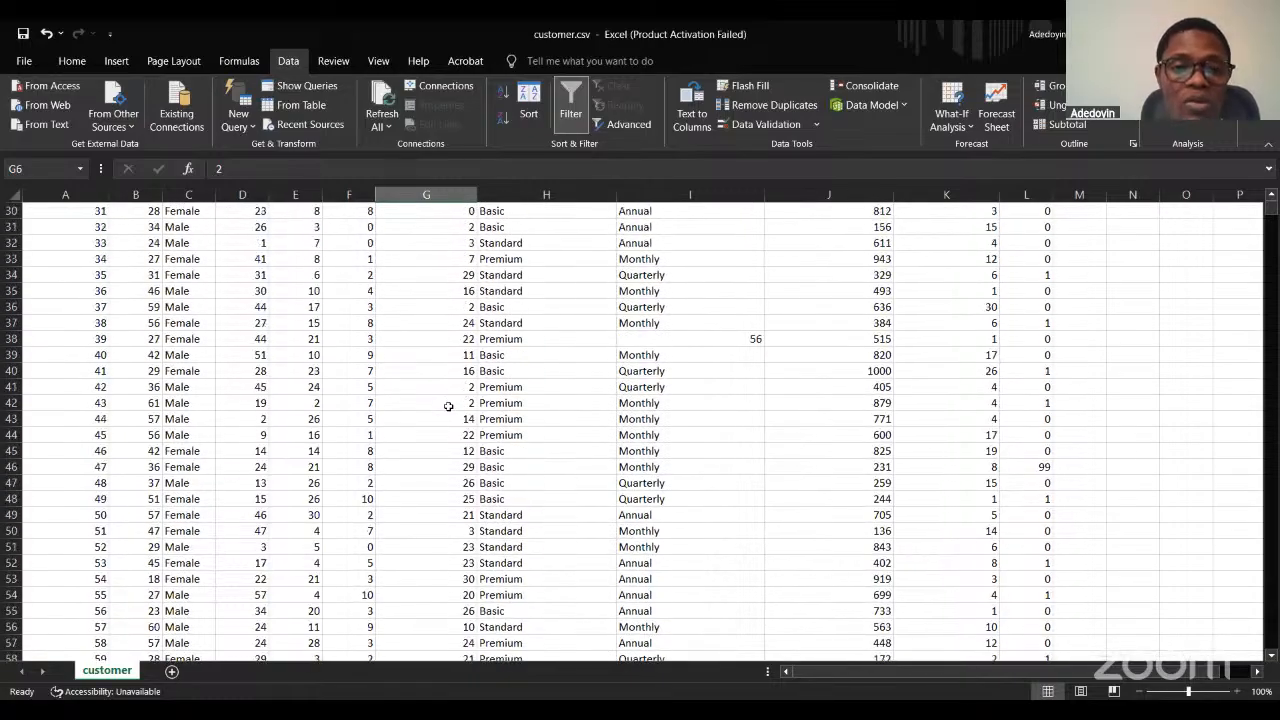
scroll(448, 406, up, 8)
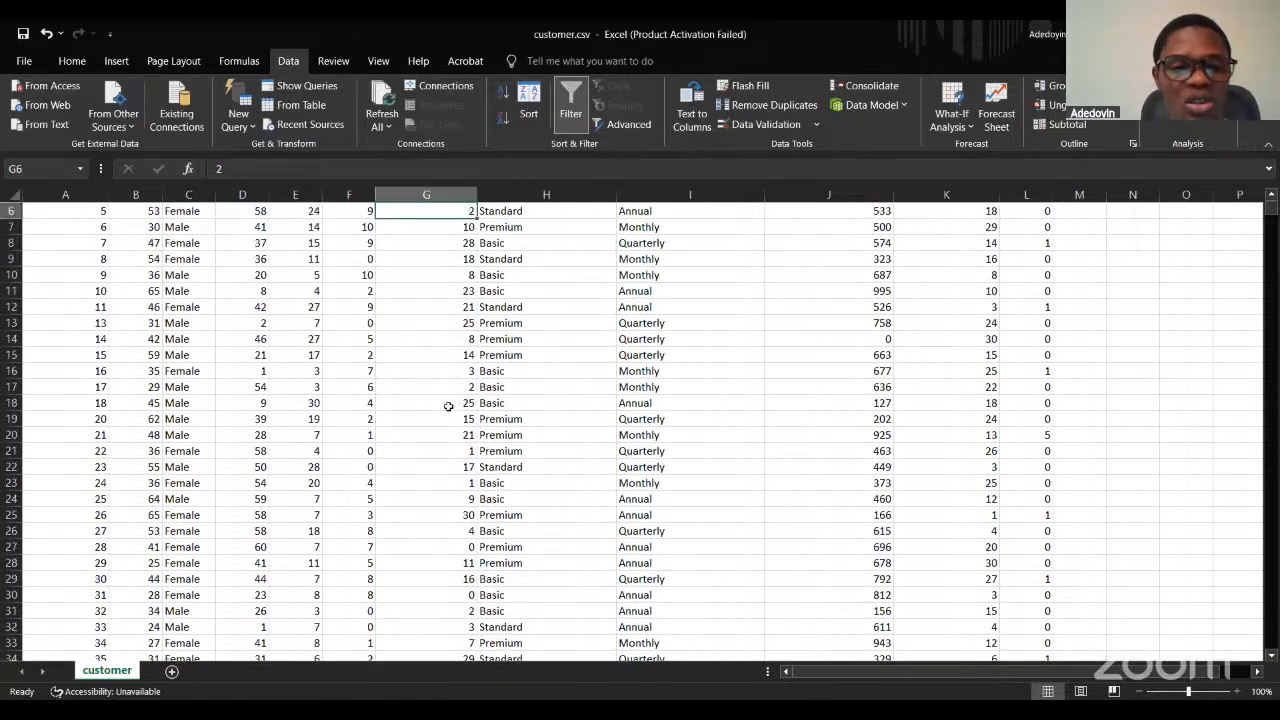
scroll(448, 406, up, 2)
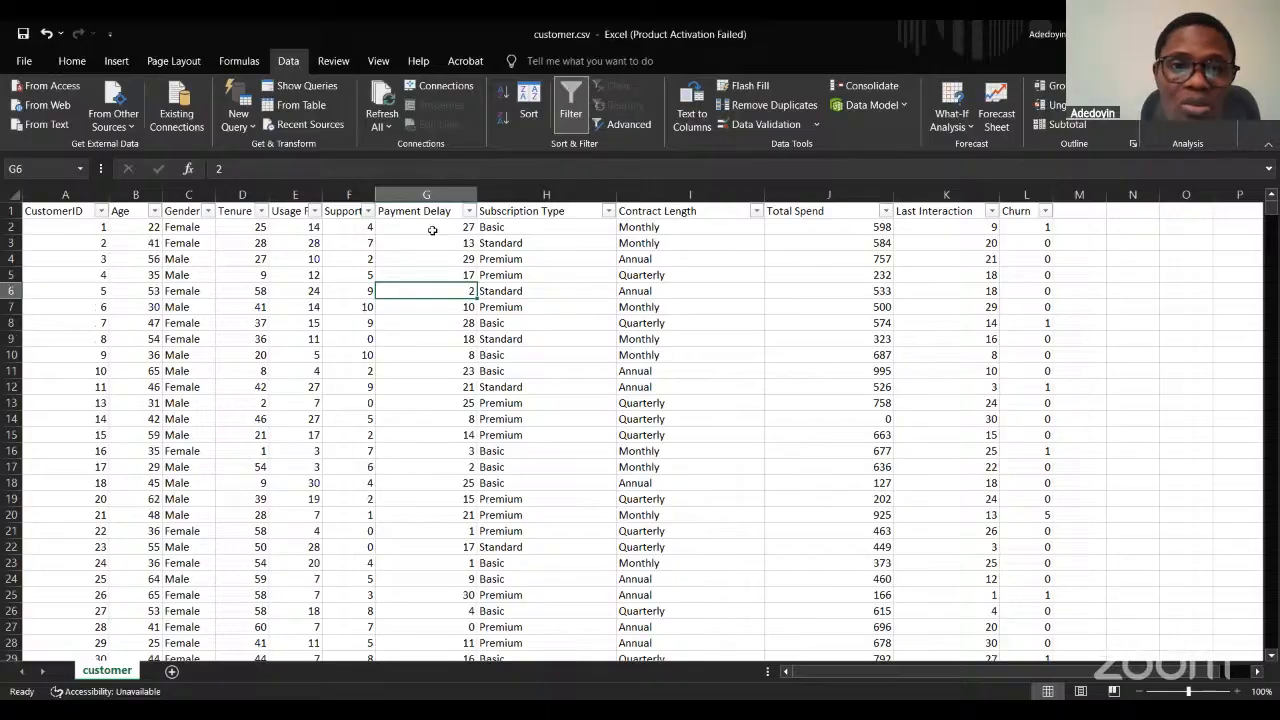
click(434, 230)
click(437, 322)
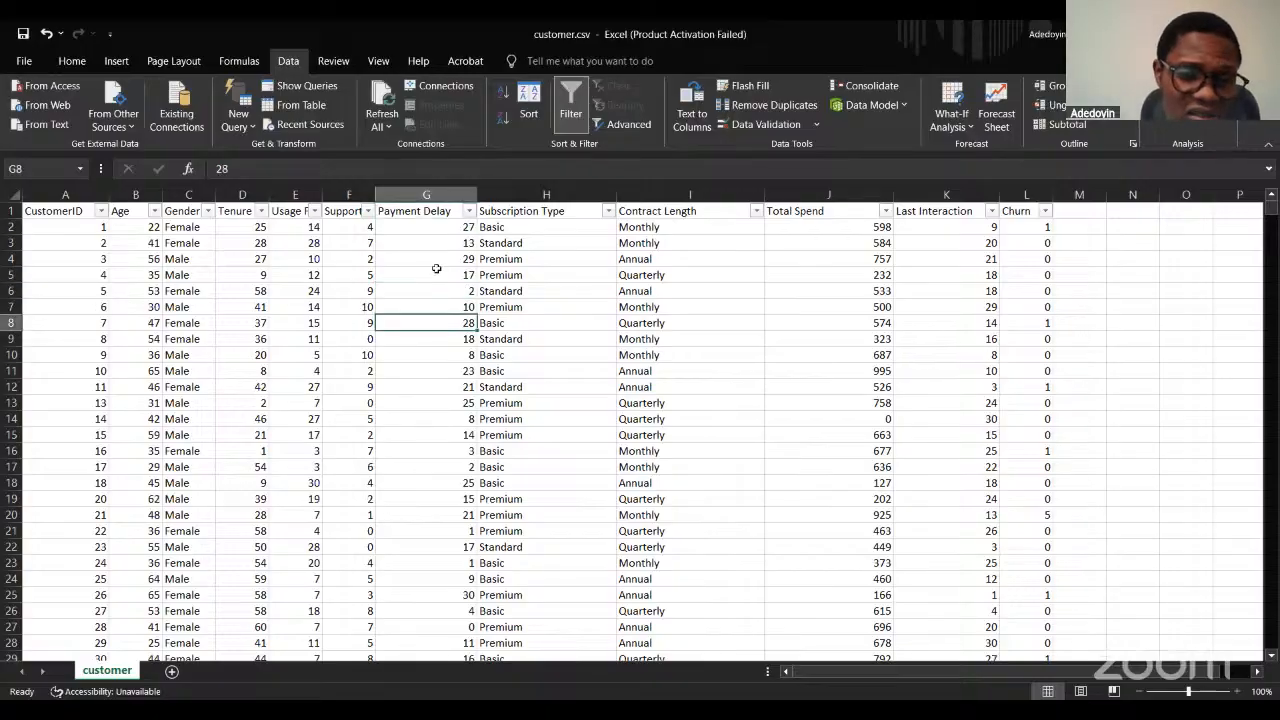
click(443, 246)
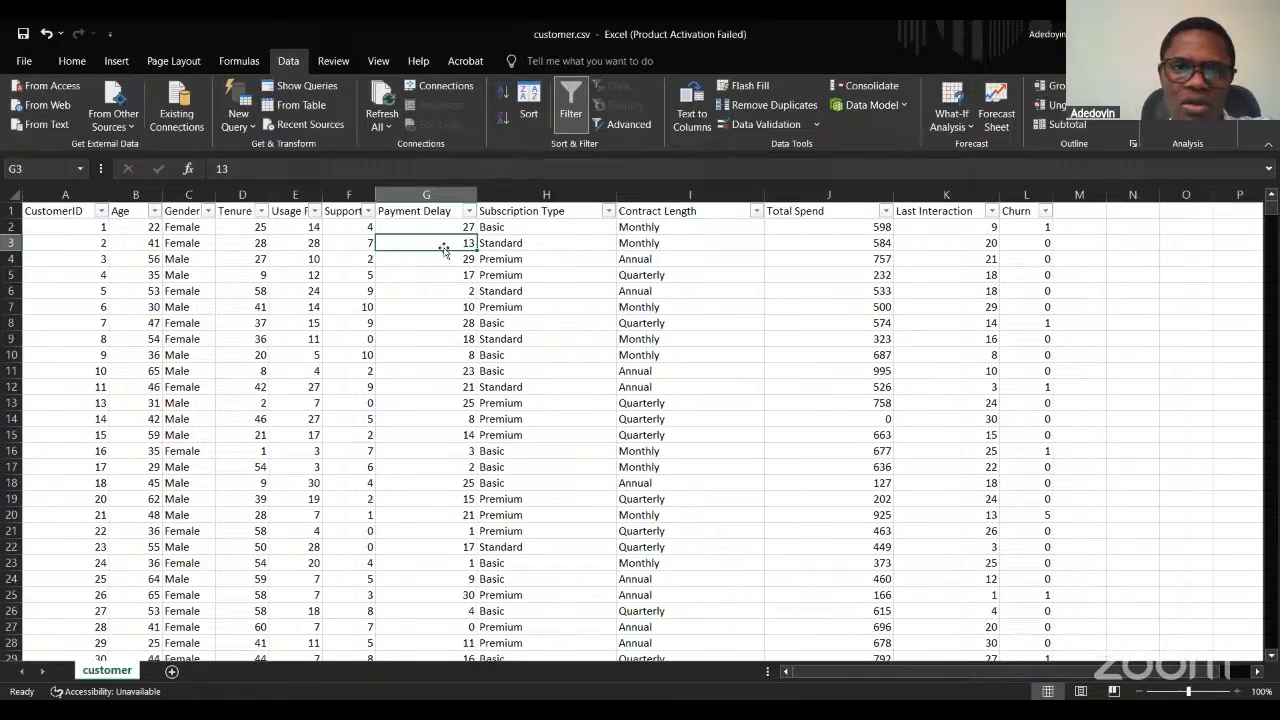
Check the distinct filter values in the Subscription Type column for inconsistent entries.
click(508, 230)
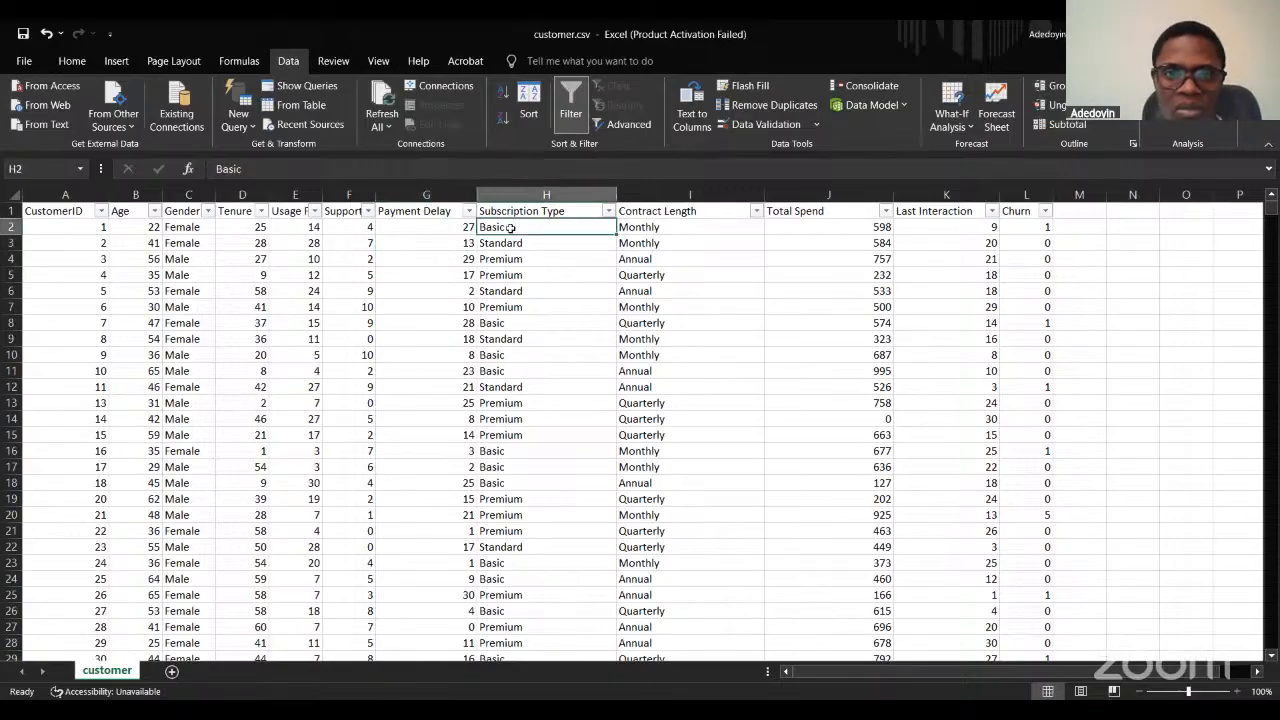
click(607, 211)
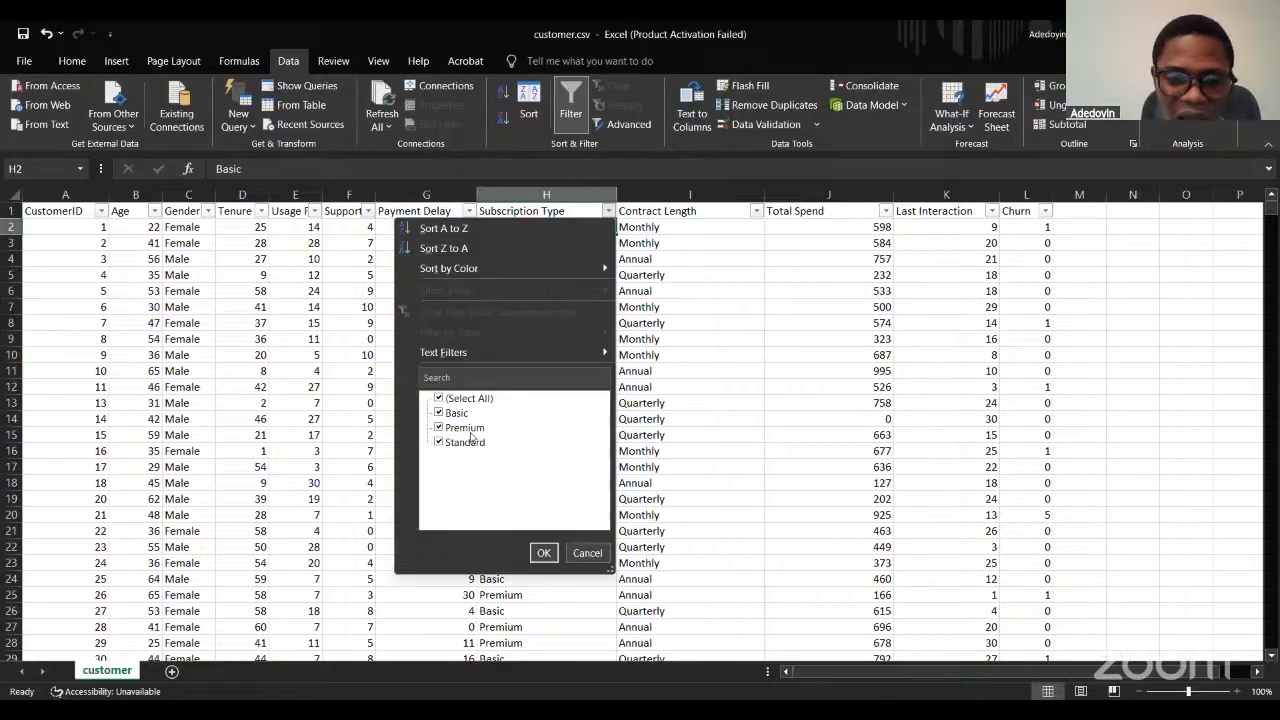
click(722, 384)
click(600, 275)
click(607, 212)
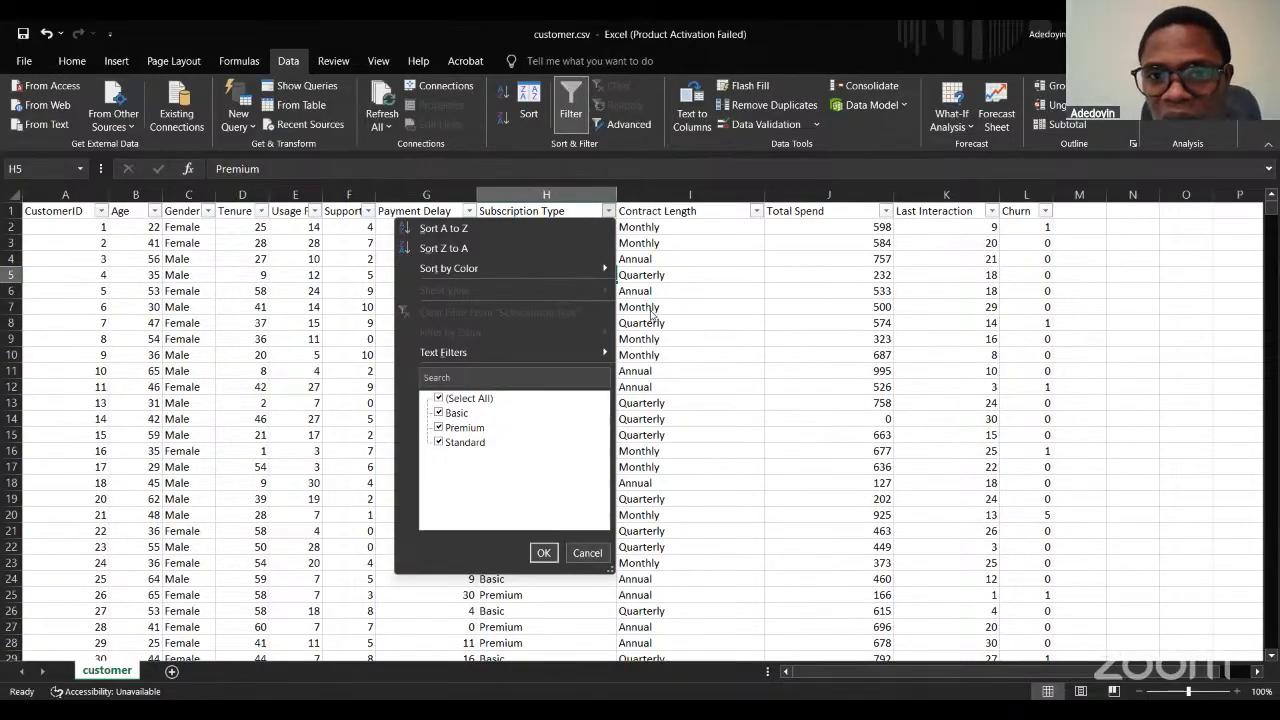
Filter the Contract Length column to show only the invalid value 56.
click(756, 211)
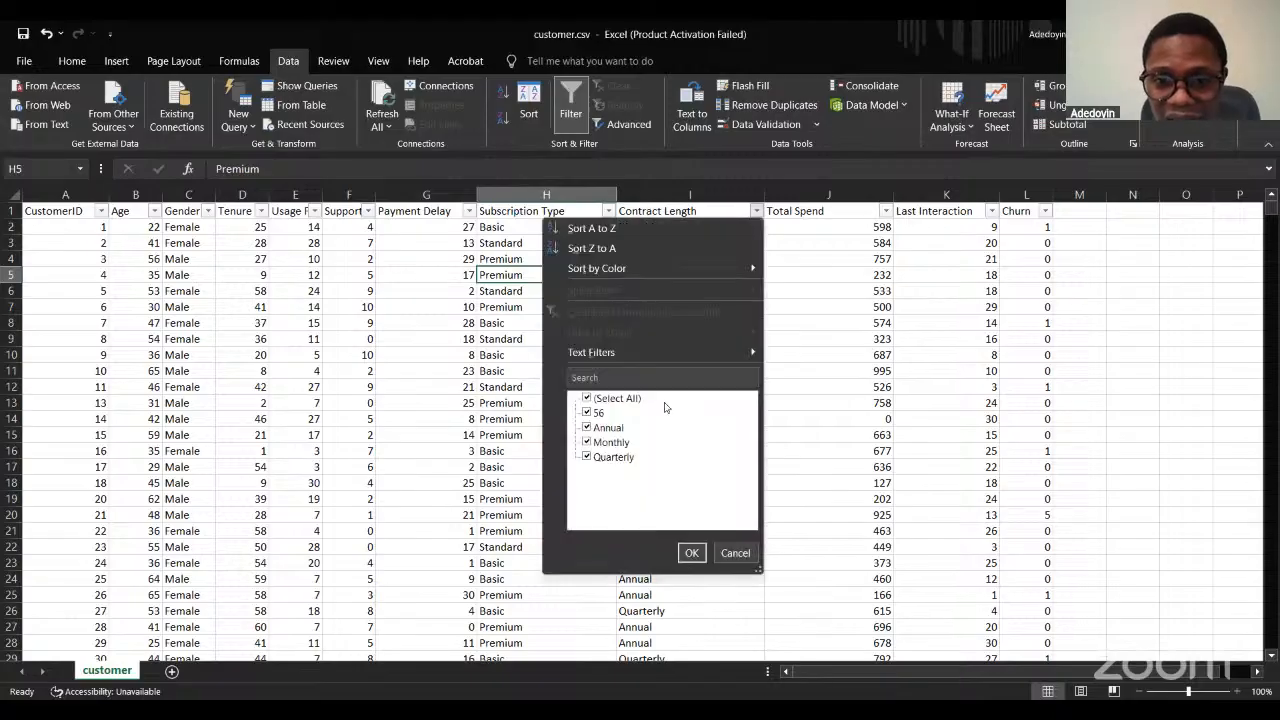
click(590, 398)
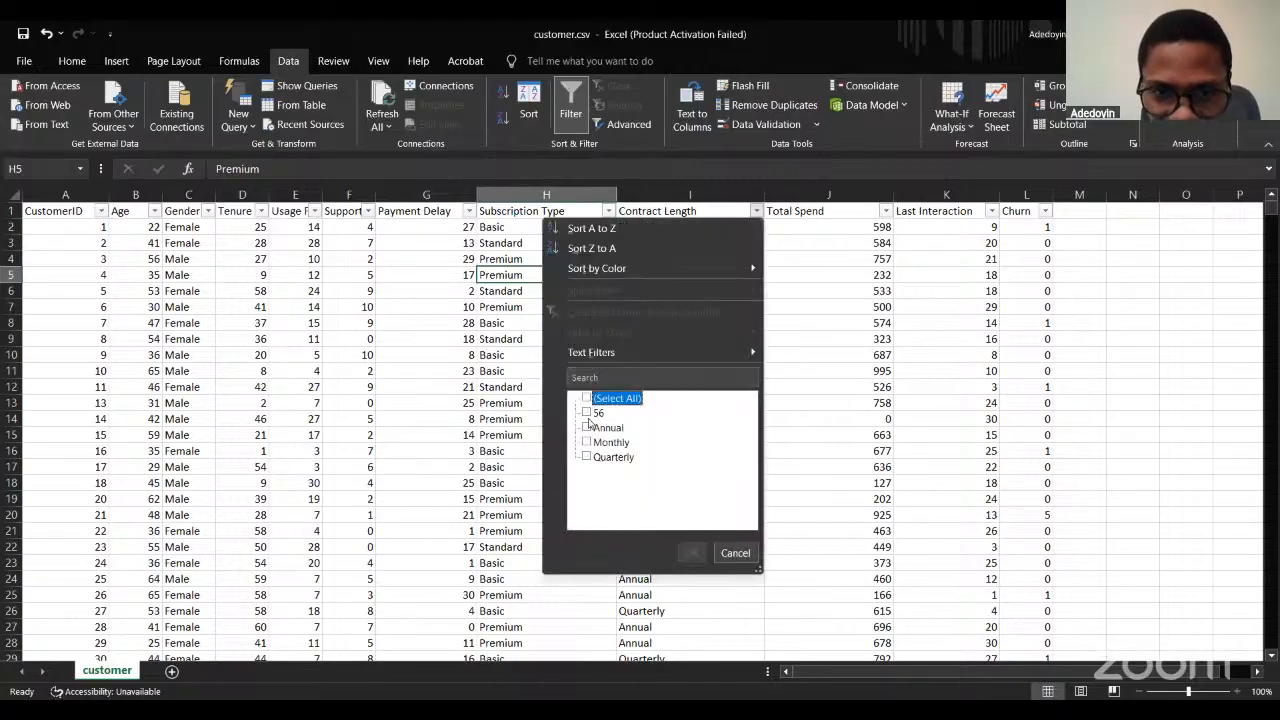
click(588, 401)
click(590, 398)
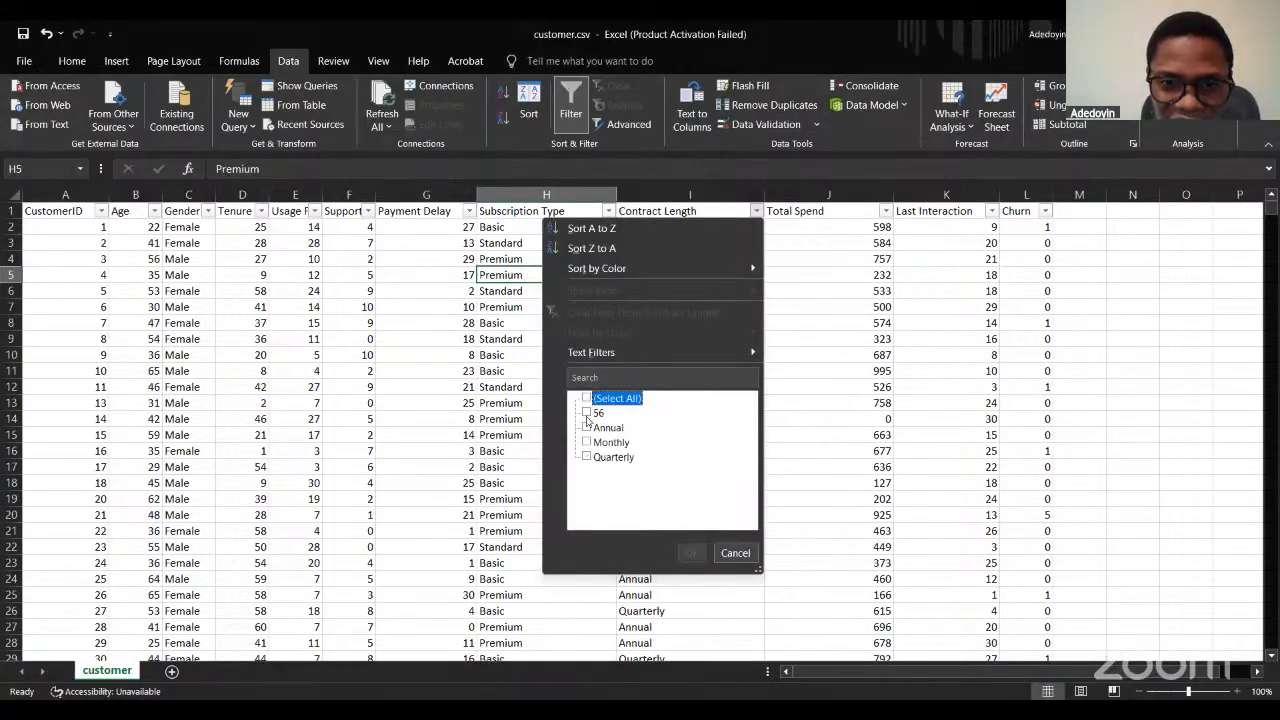
click(588, 413)
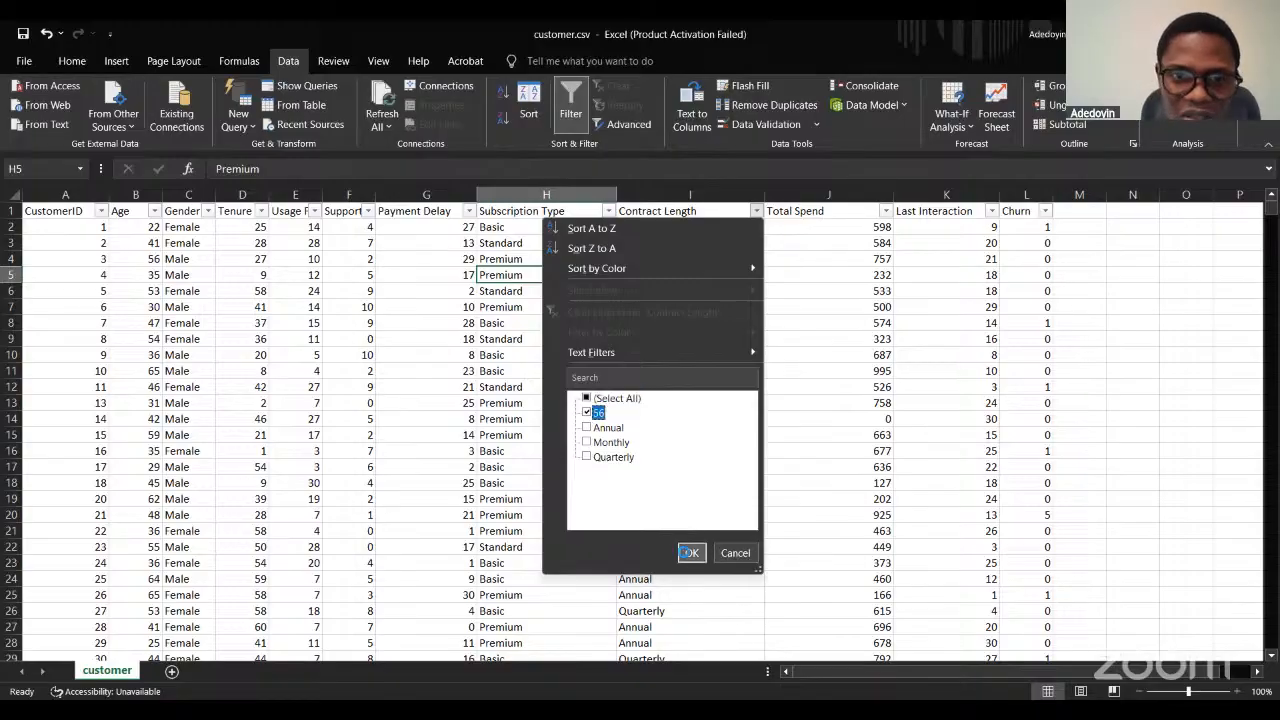
click(691, 553)
Delete the row whose Contract Length is 56 and clear the filter from that column.
click(14, 227)
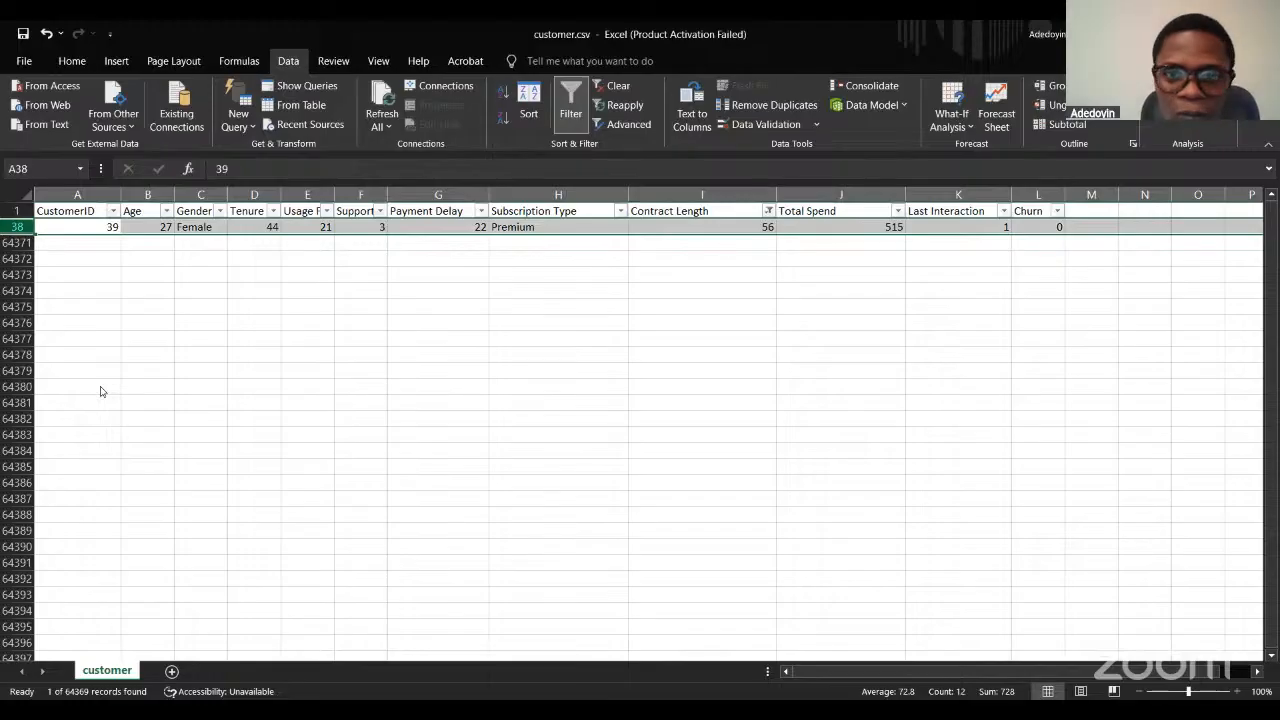
key(ctrl+minus)
click(770, 222)
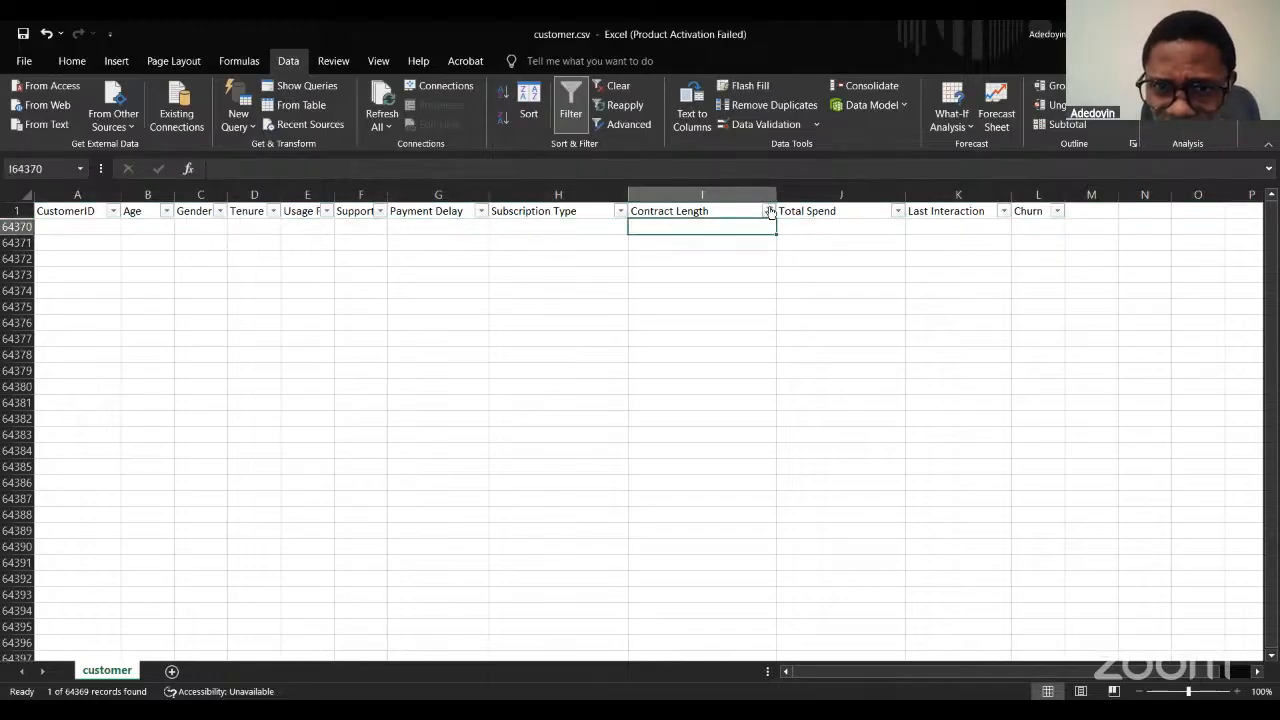
click(770, 212)
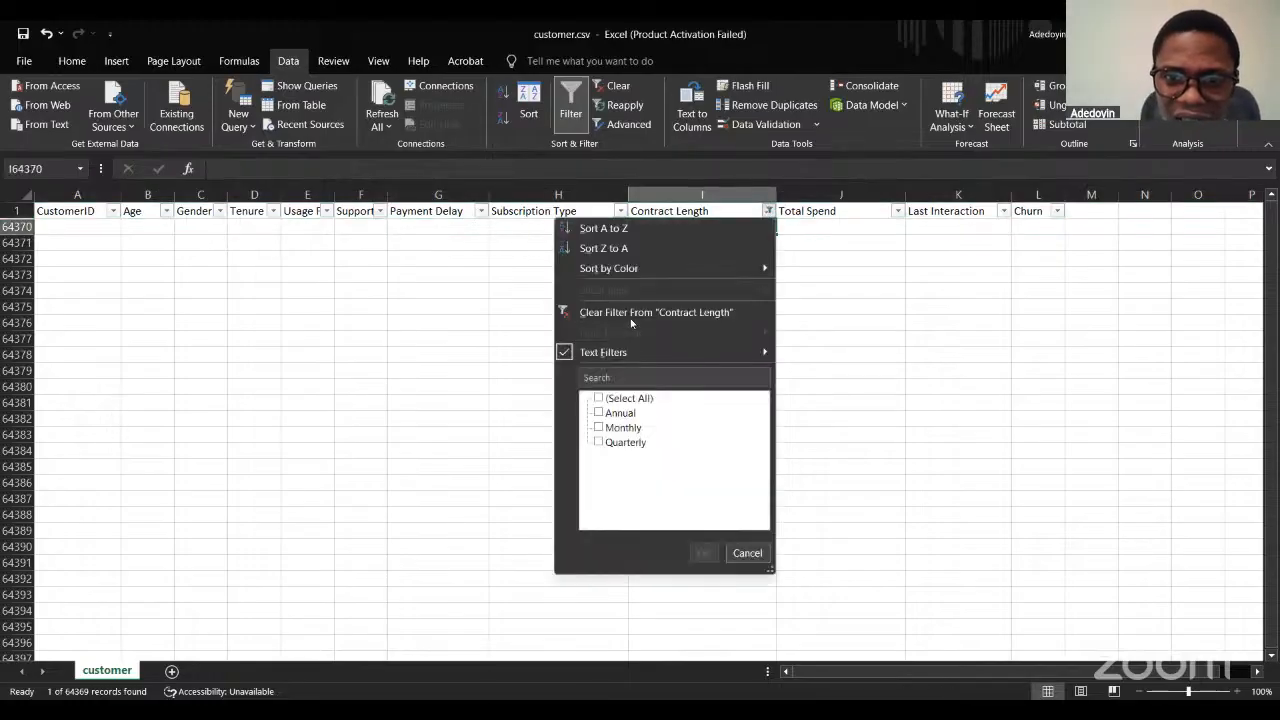
click(630, 318)
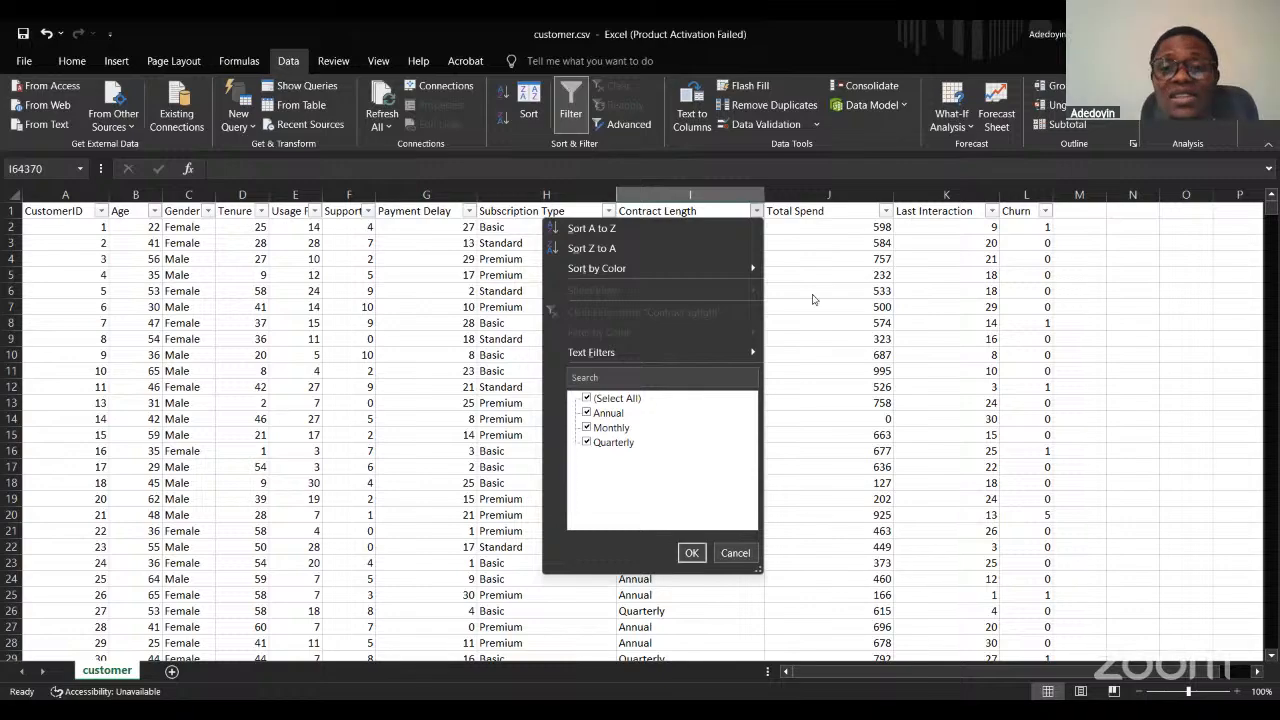
Check the distinct filter values of the Contract Length, Total Spend and Last Interaction columns for invalid entries.
click(756, 211)
click(756, 211)
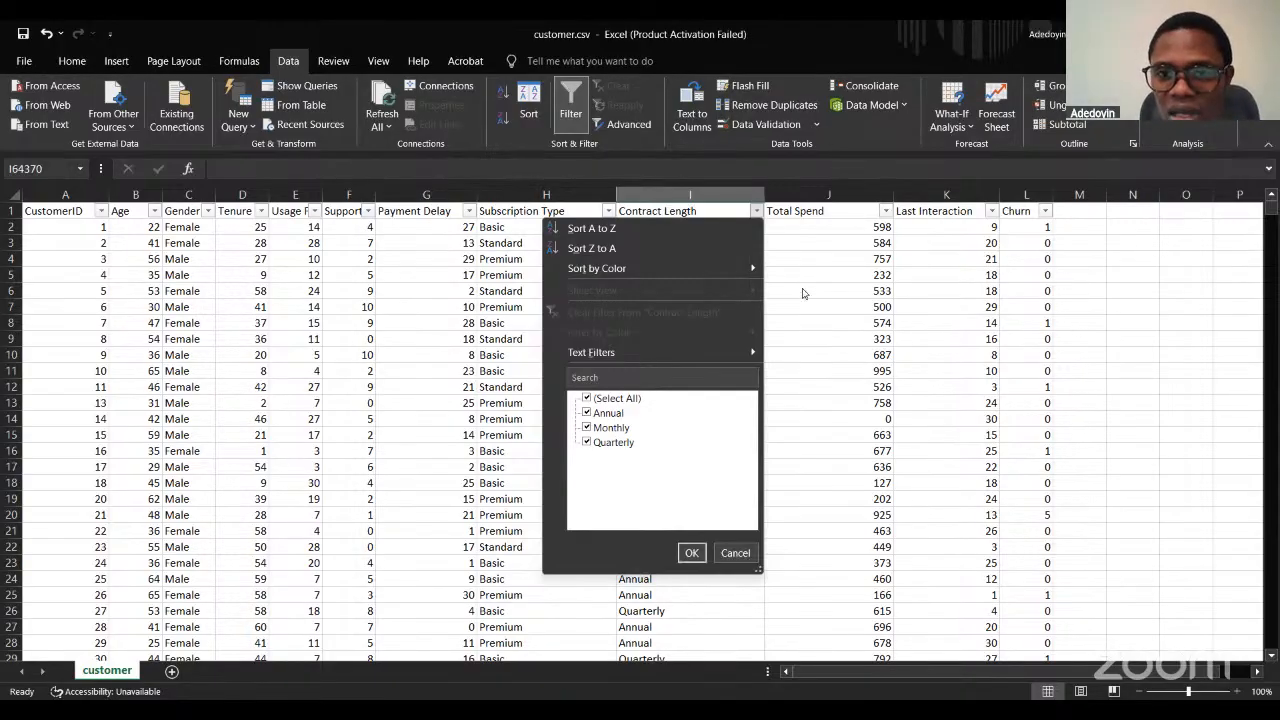
click(884, 211)
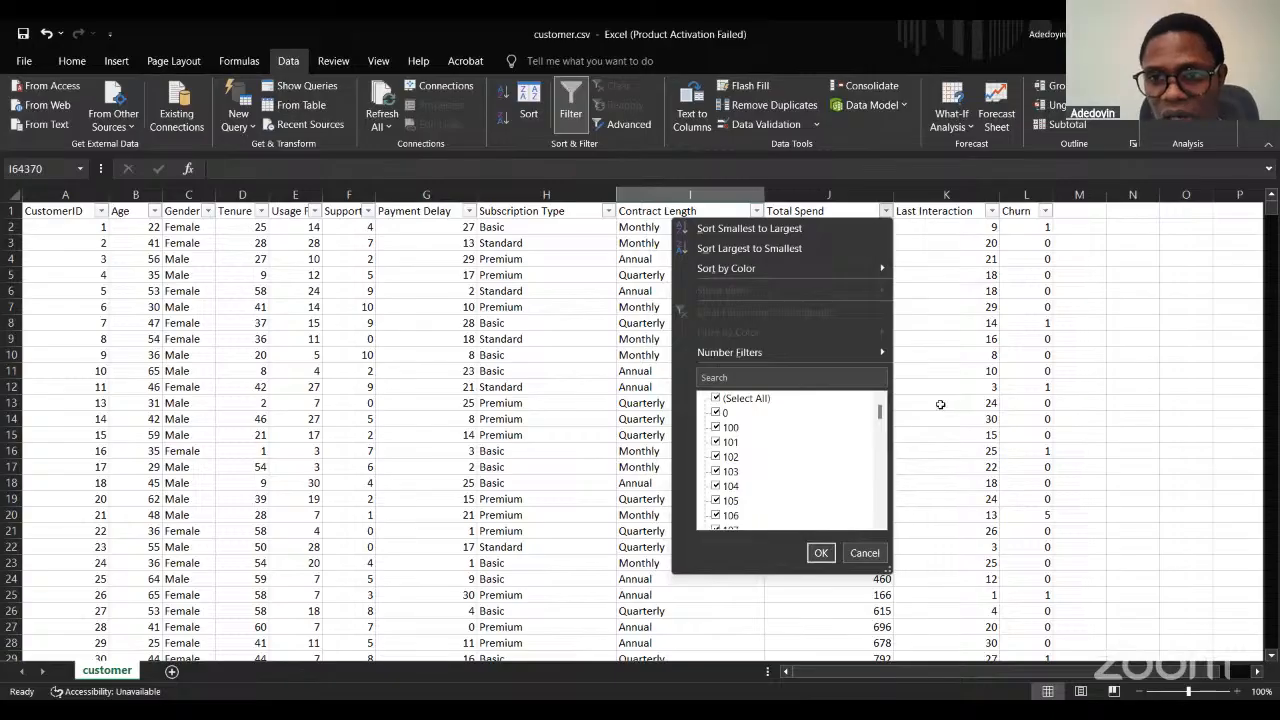
click(991, 211)
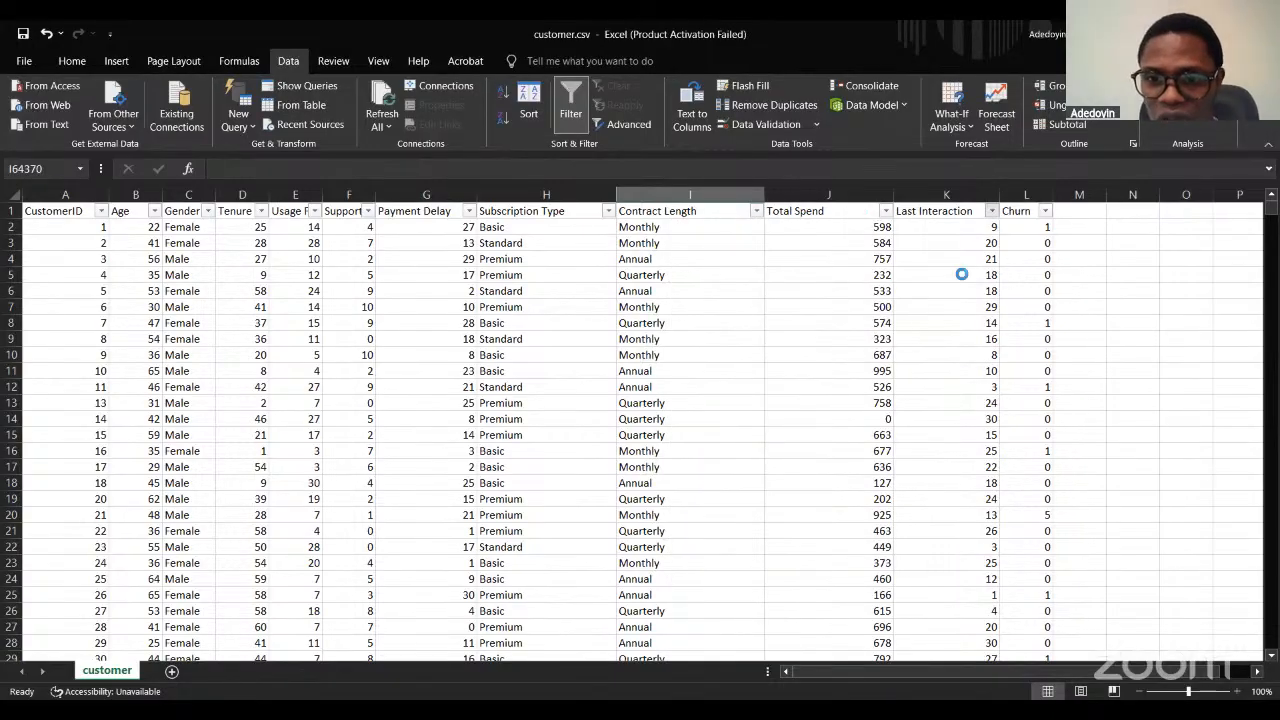
click(1048, 468)
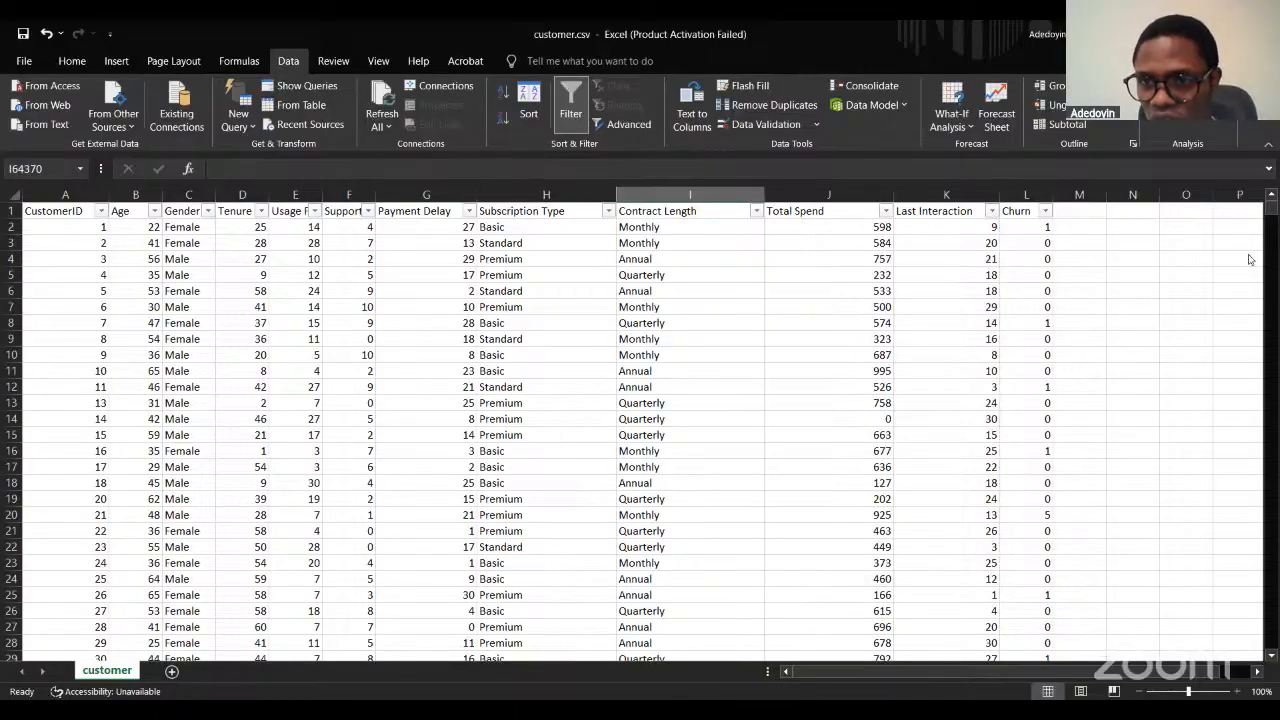
Filter the Churn column to show only the invalid values 5 and 99.
click(1044, 210)
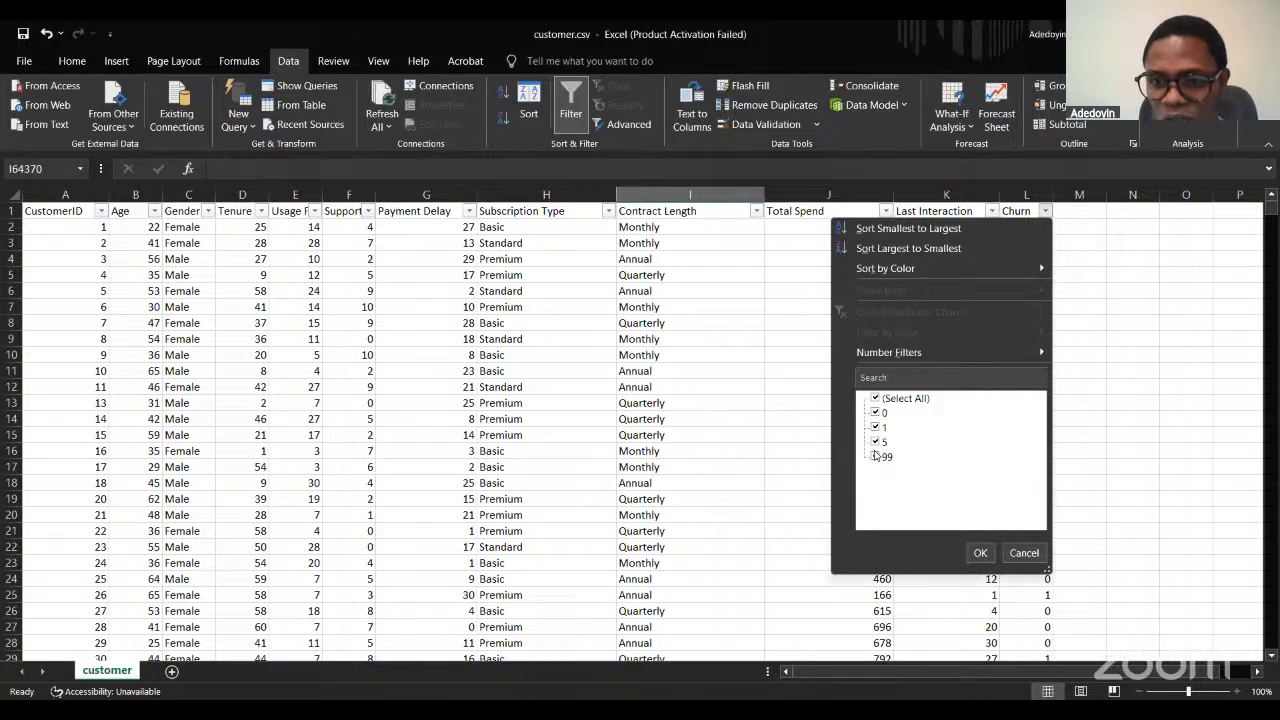
click(875, 398)
click(876, 442)
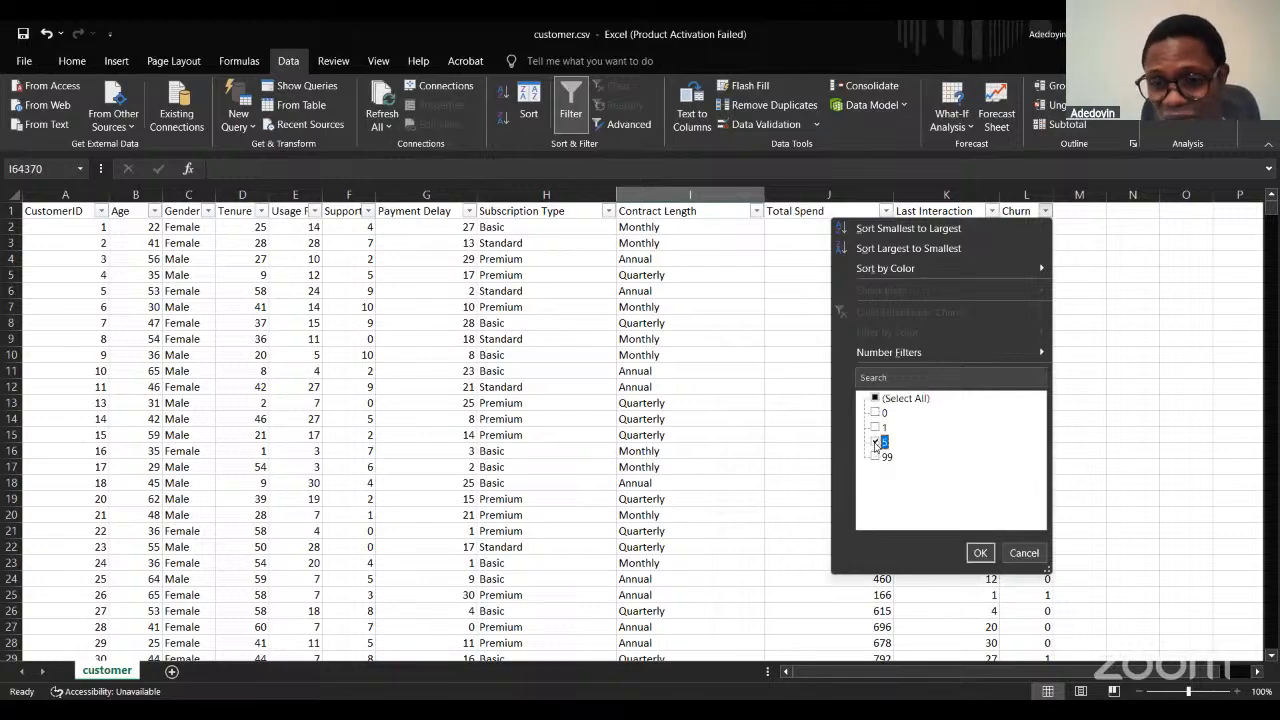
click(875, 457)
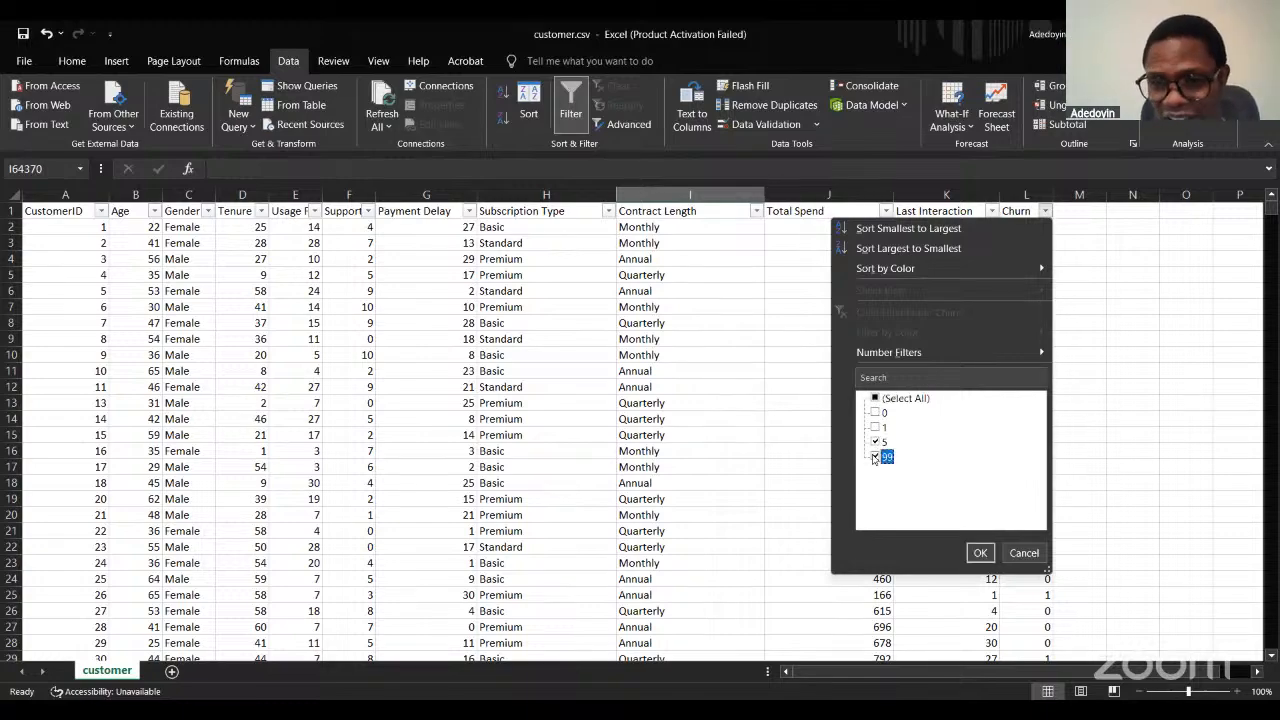
click(979, 553)
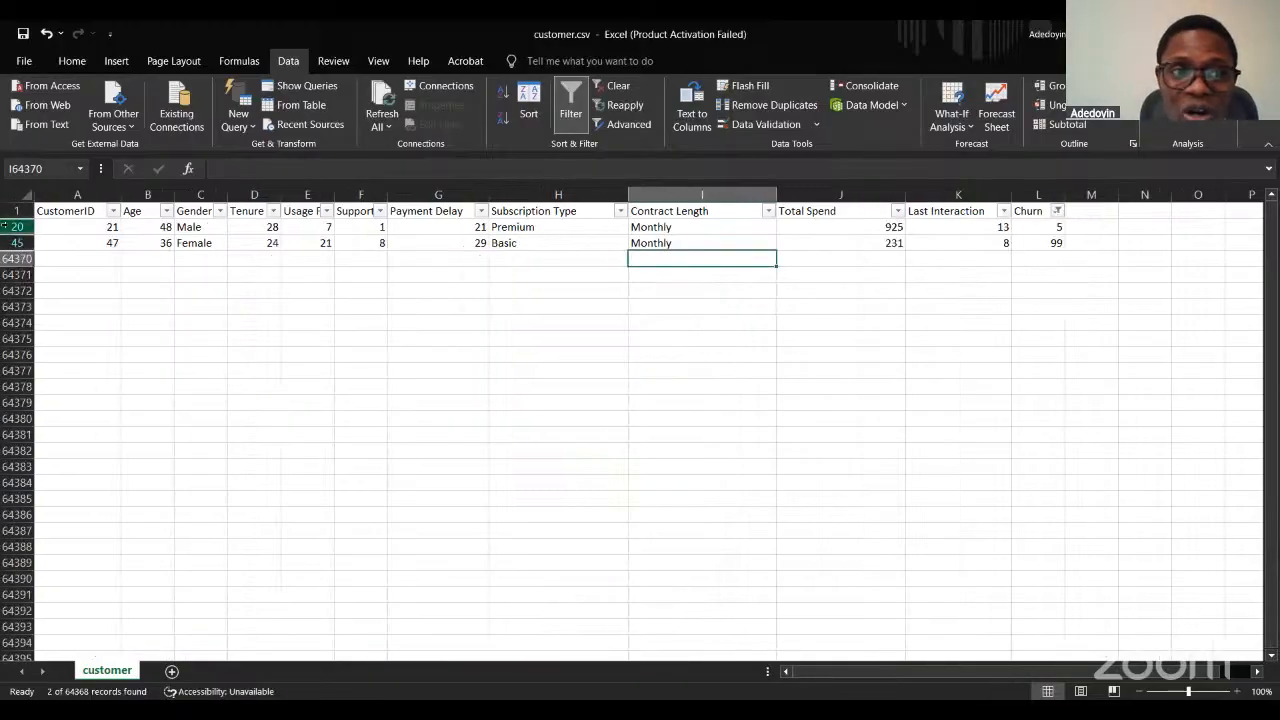
Delete the two rows whose Churn is 5 or 99 and clear the filter from that column.
click(8, 227)
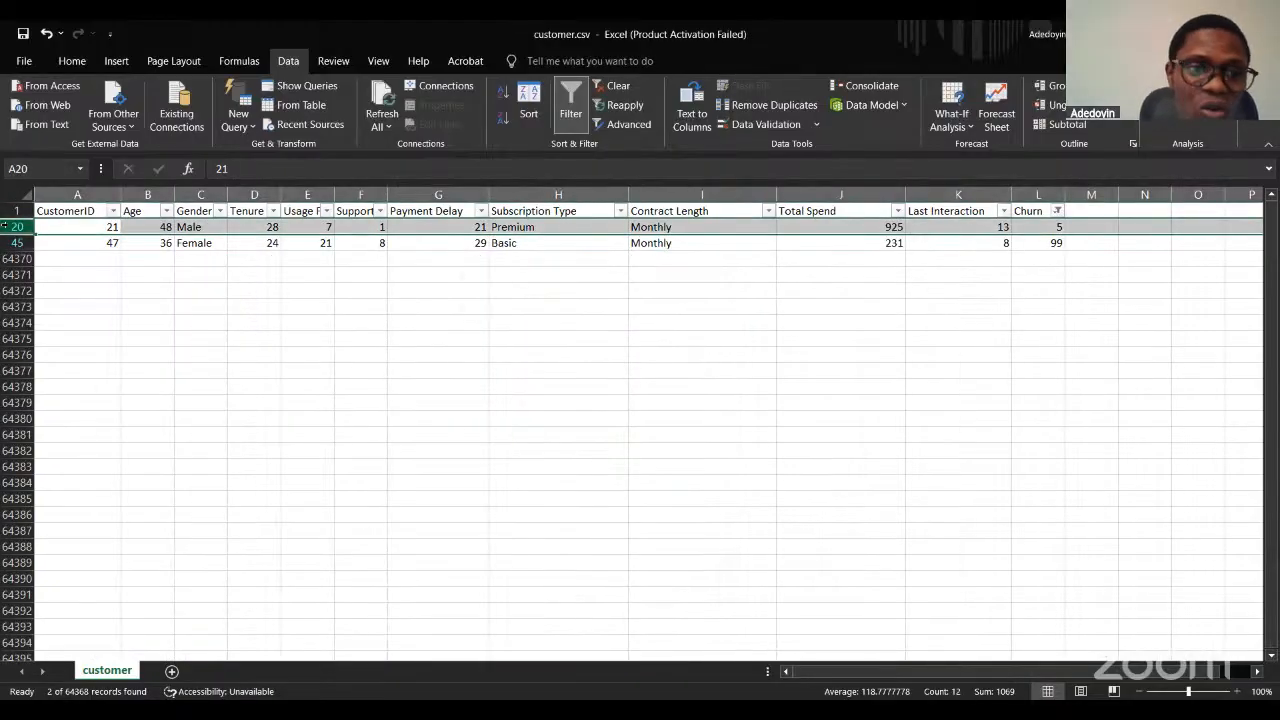
right_click(14, 230)
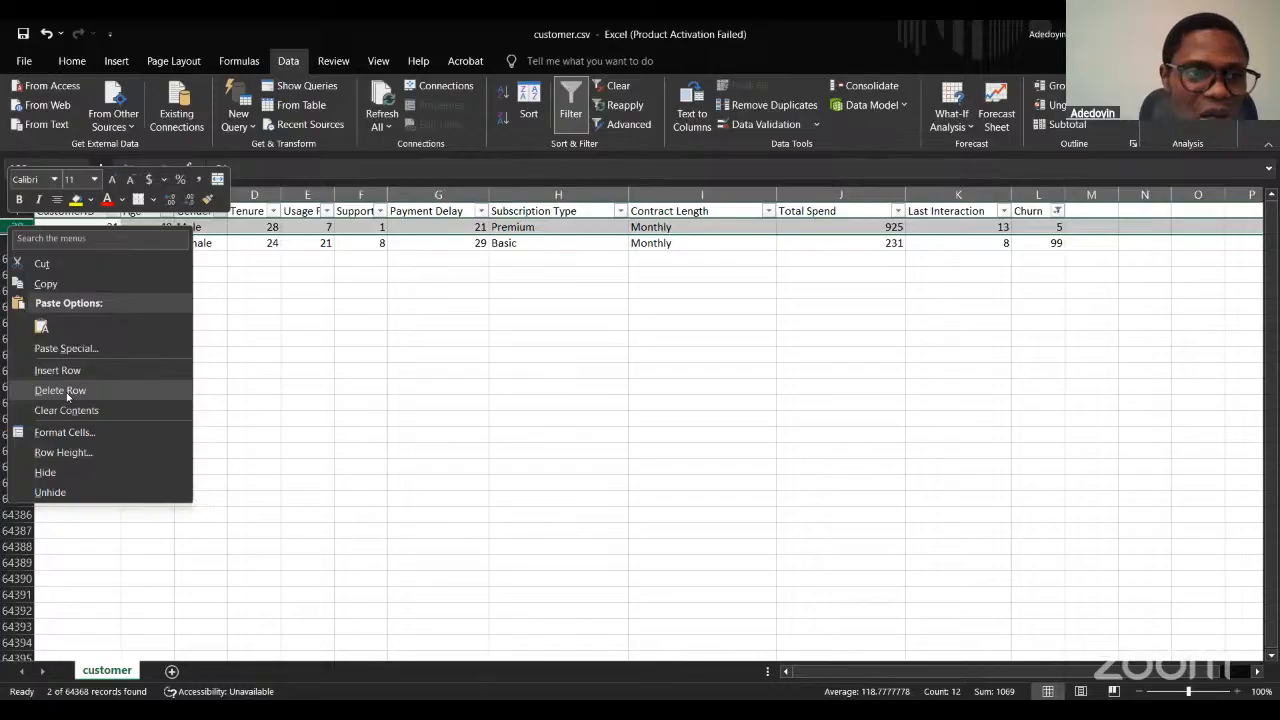
click(60, 391)
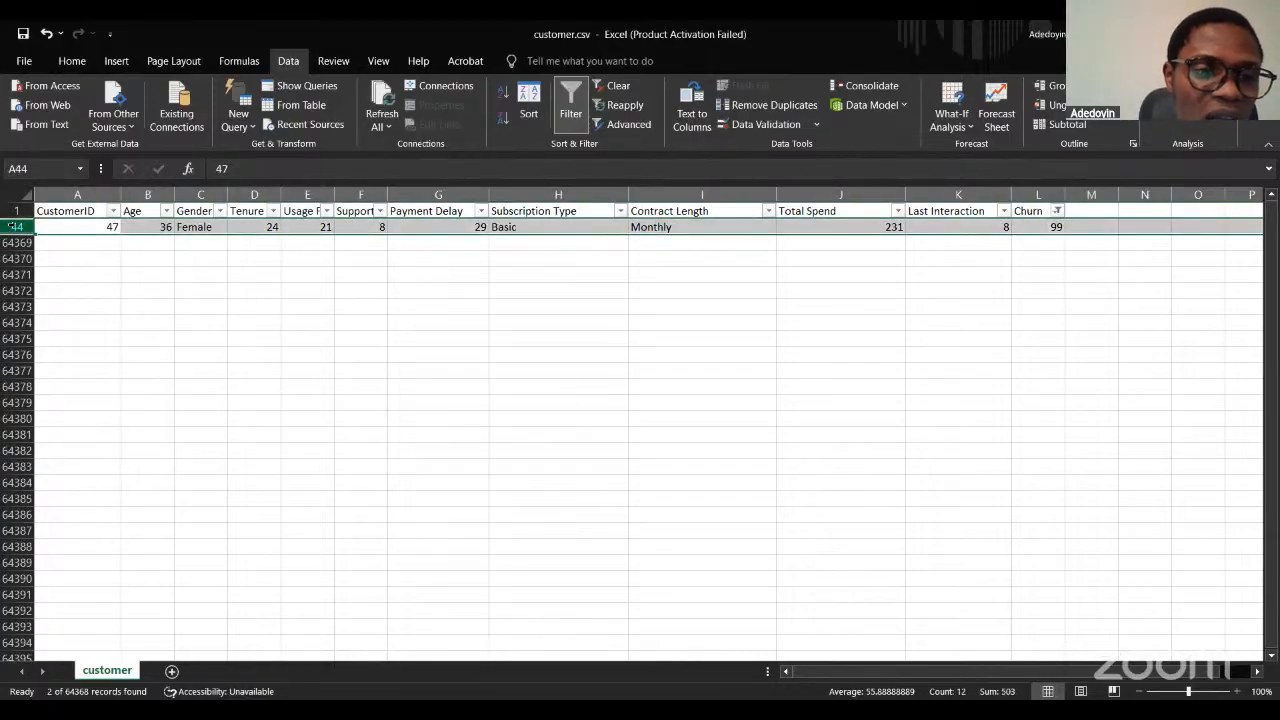
right_click(14, 228)
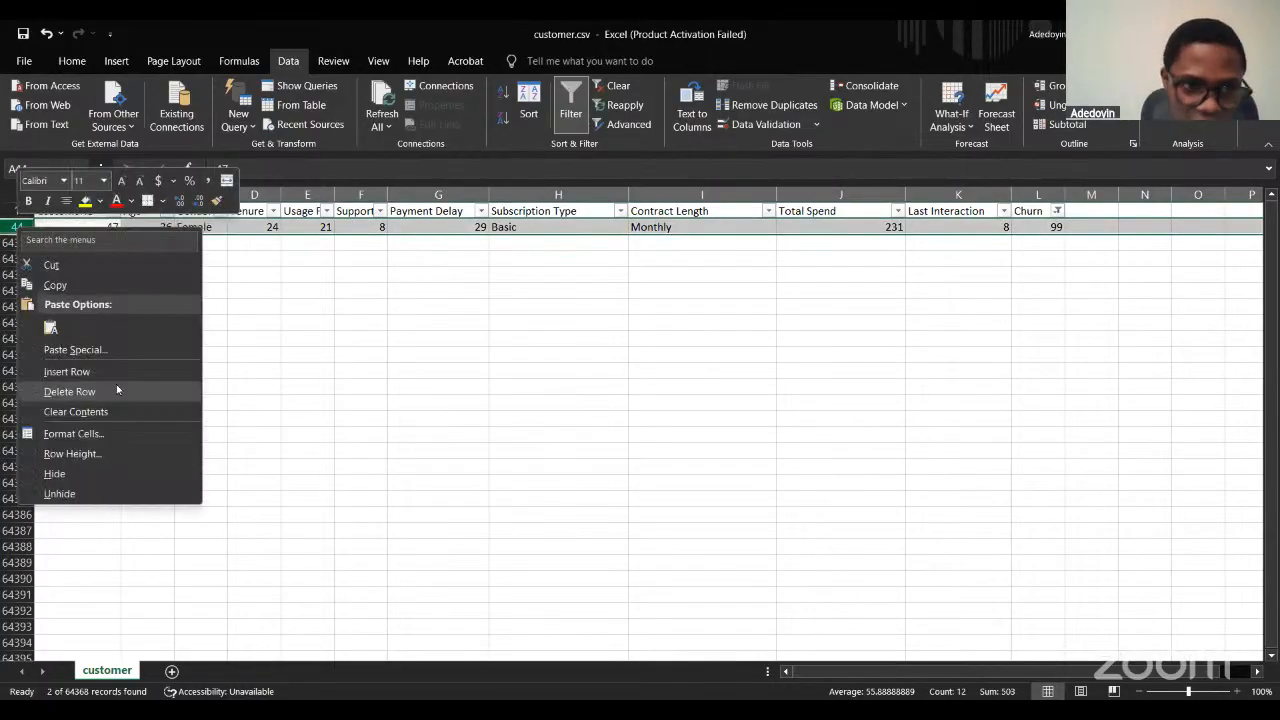
click(1057, 216)
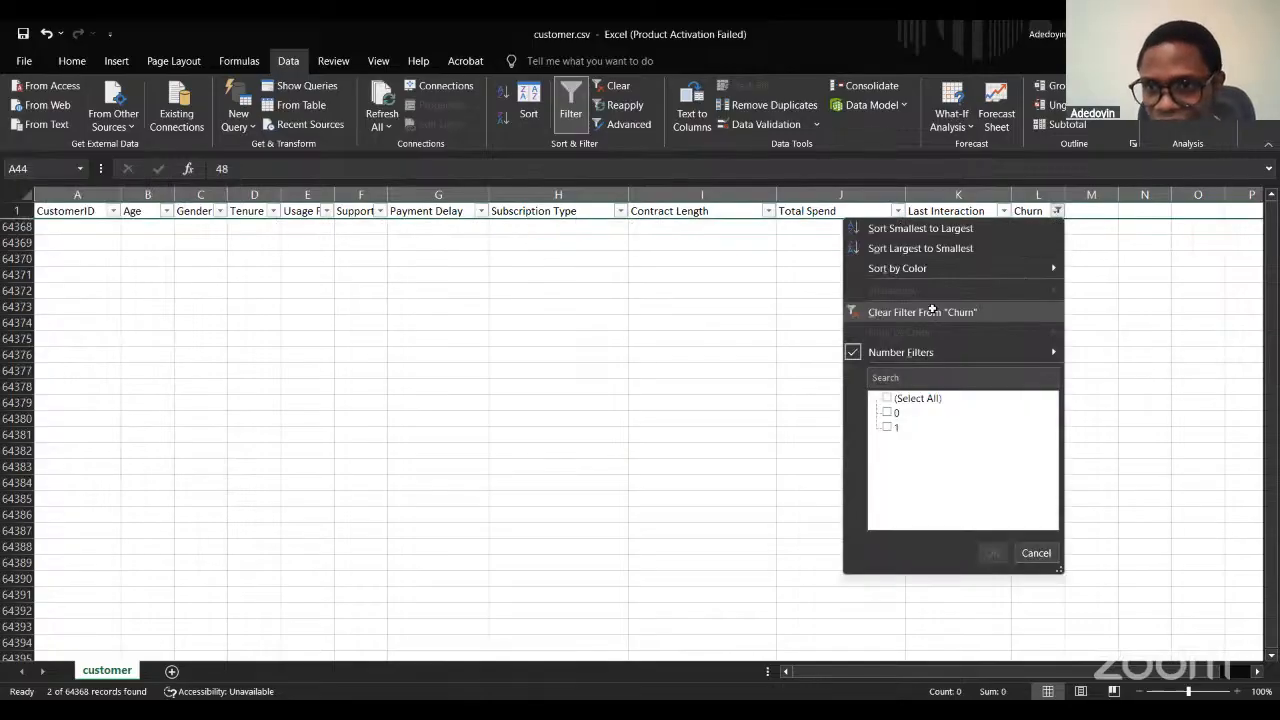
click(933, 314)
click(1034, 320)
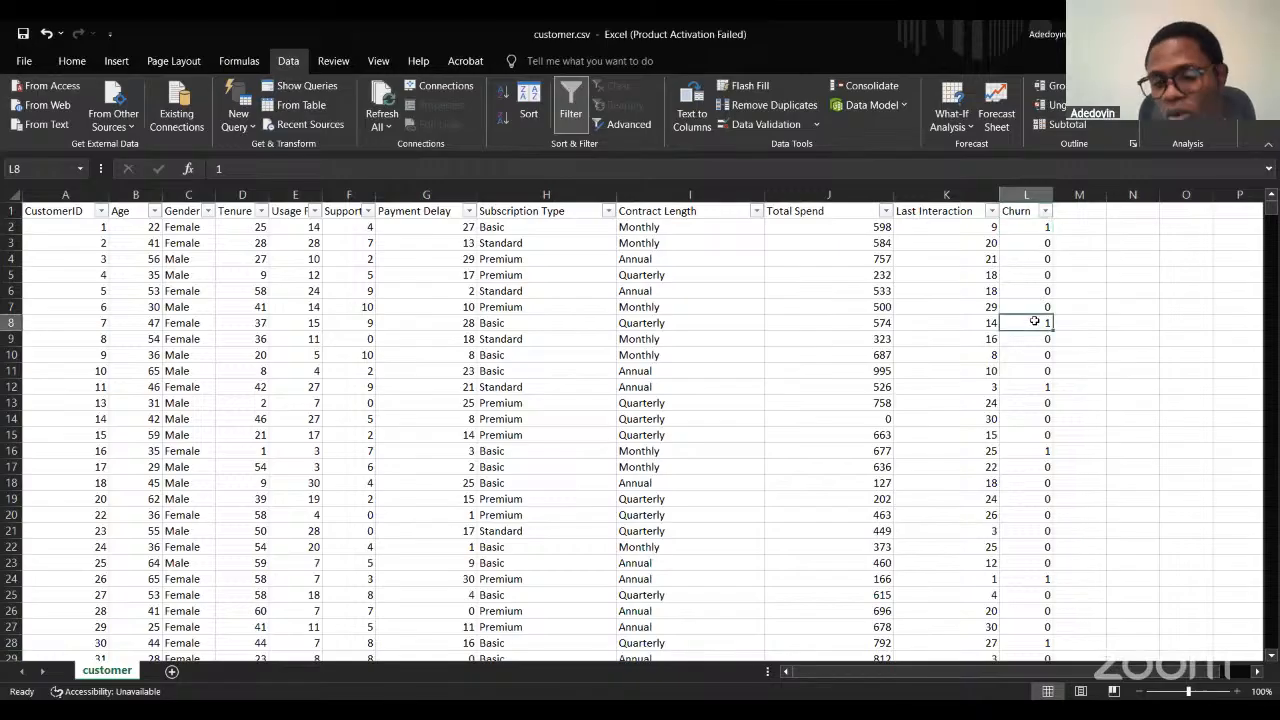
Recheck the distinct filter values of the Contract Length and Churn columns for leftover invalid entries.
click(662, 228)
click(656, 256)
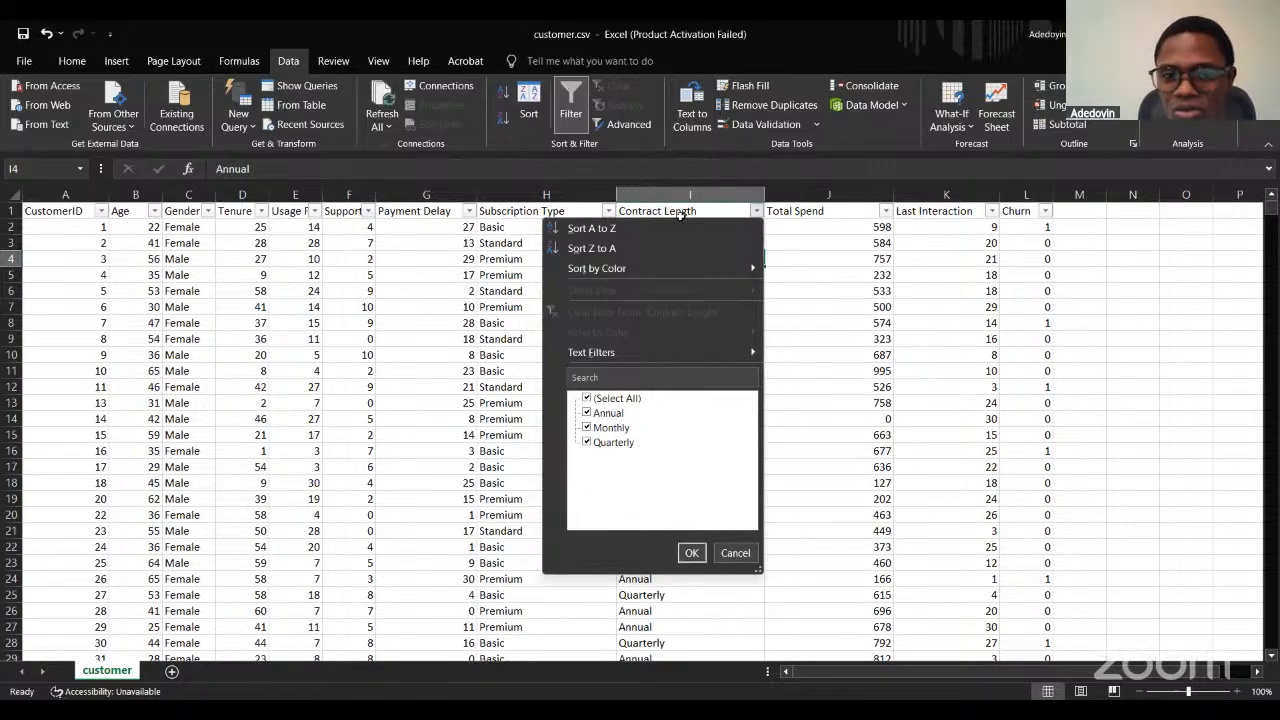
click(1043, 228)
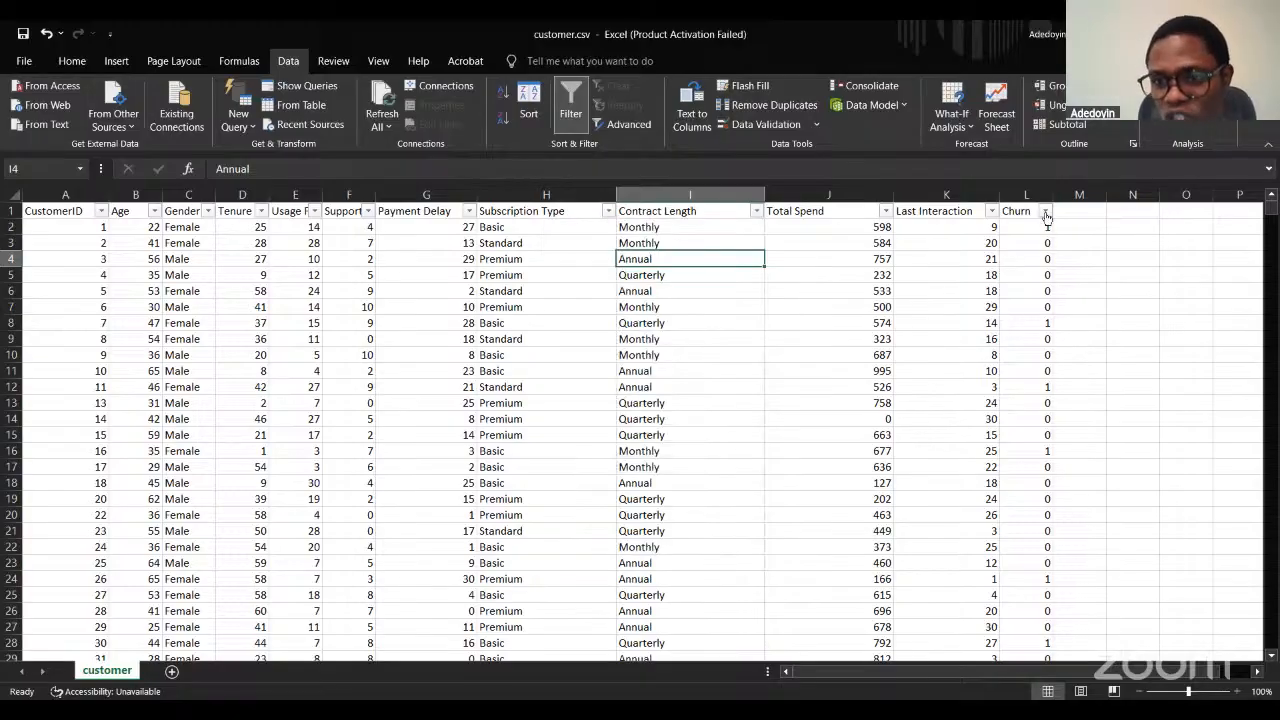
click(1045, 212)
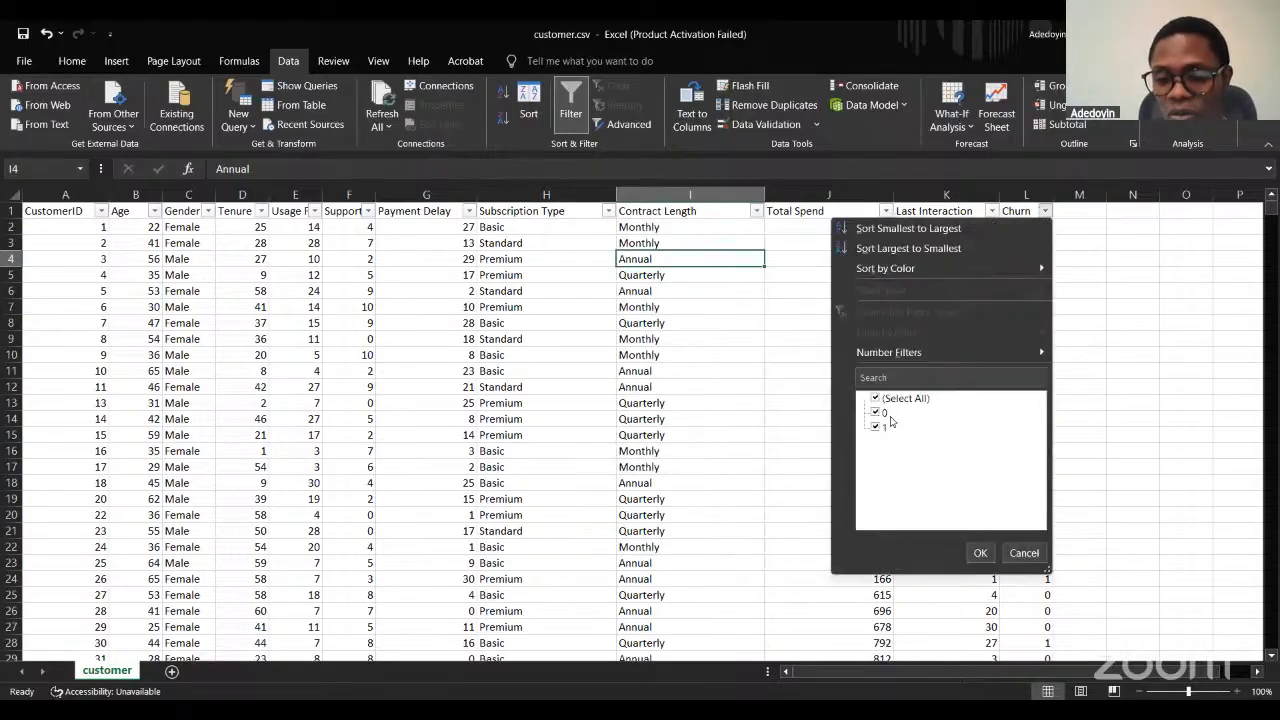
click(1026, 505)
click(1044, 213)
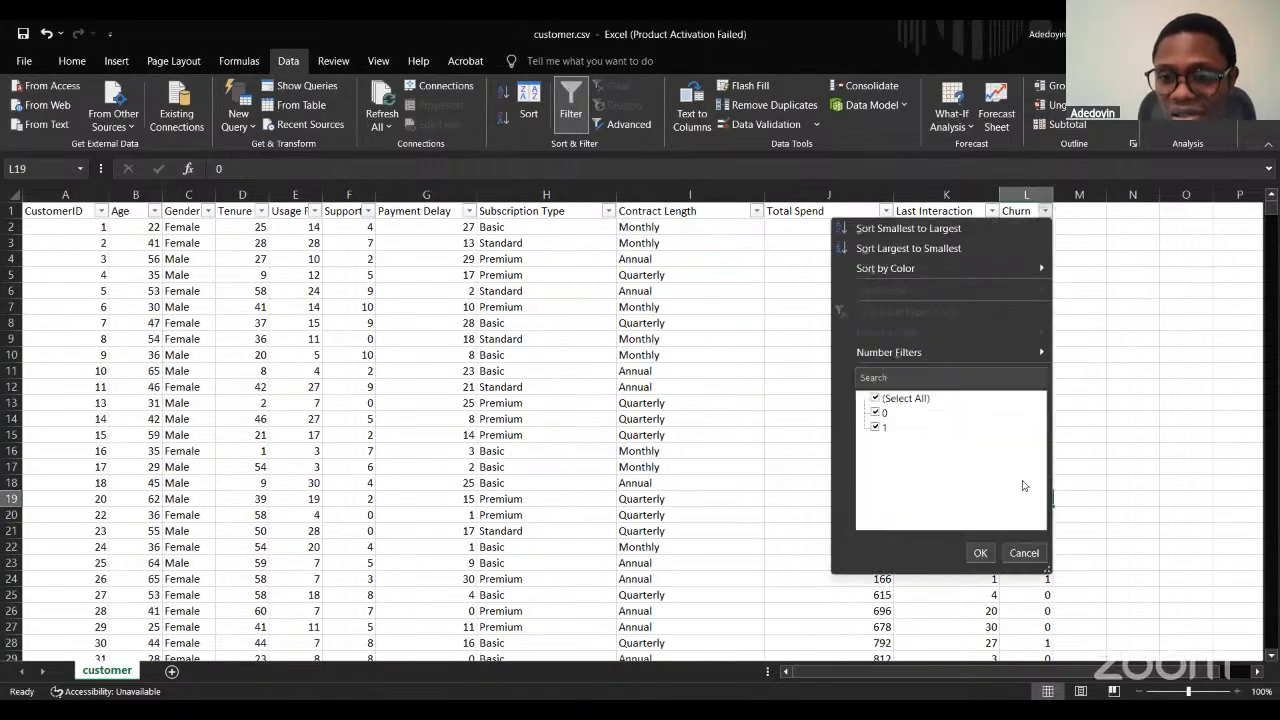
click(1030, 531)
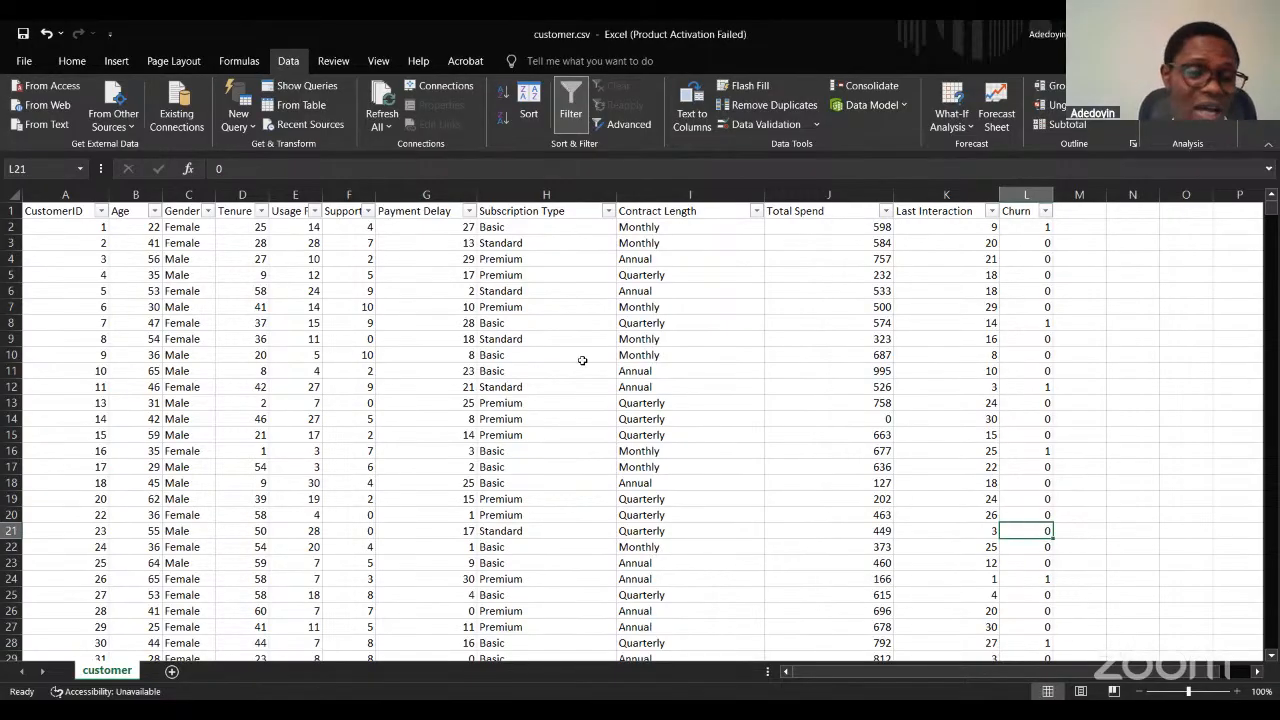
Look through the cleaned records down to the last row of the data to see where it ends.
scroll(582, 360, down, 5)
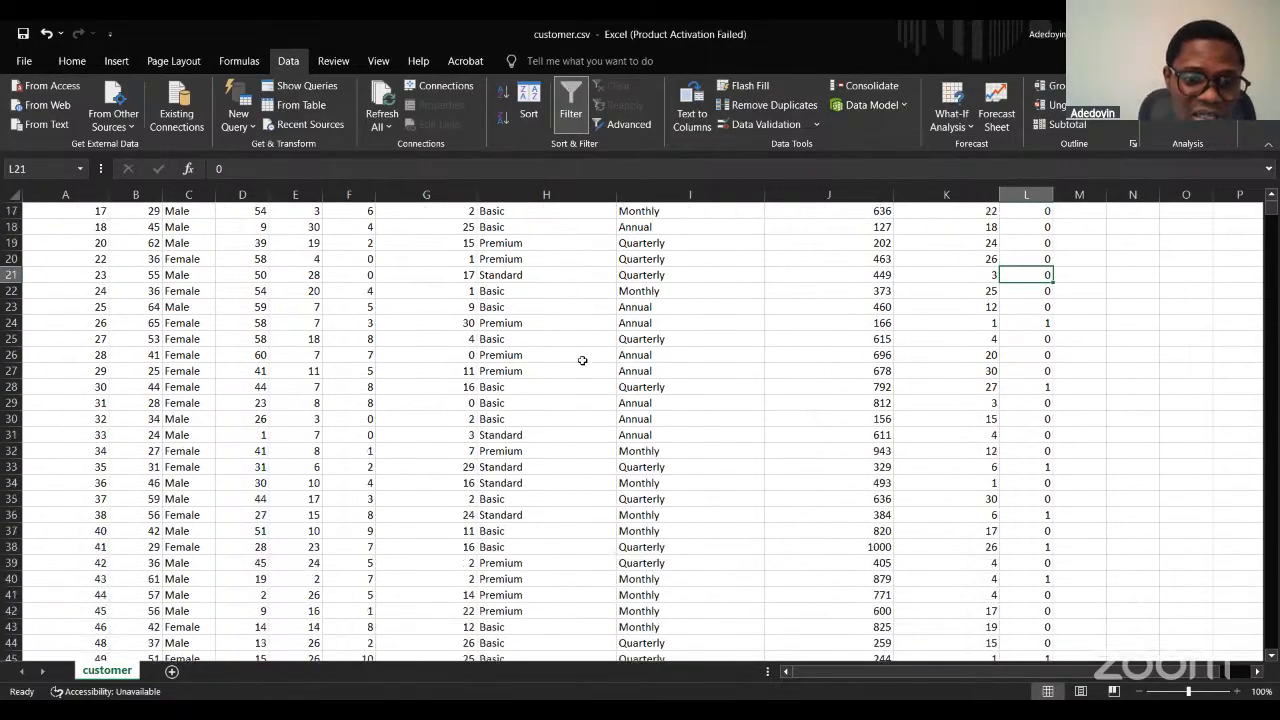
scroll(582, 360, down, 8)
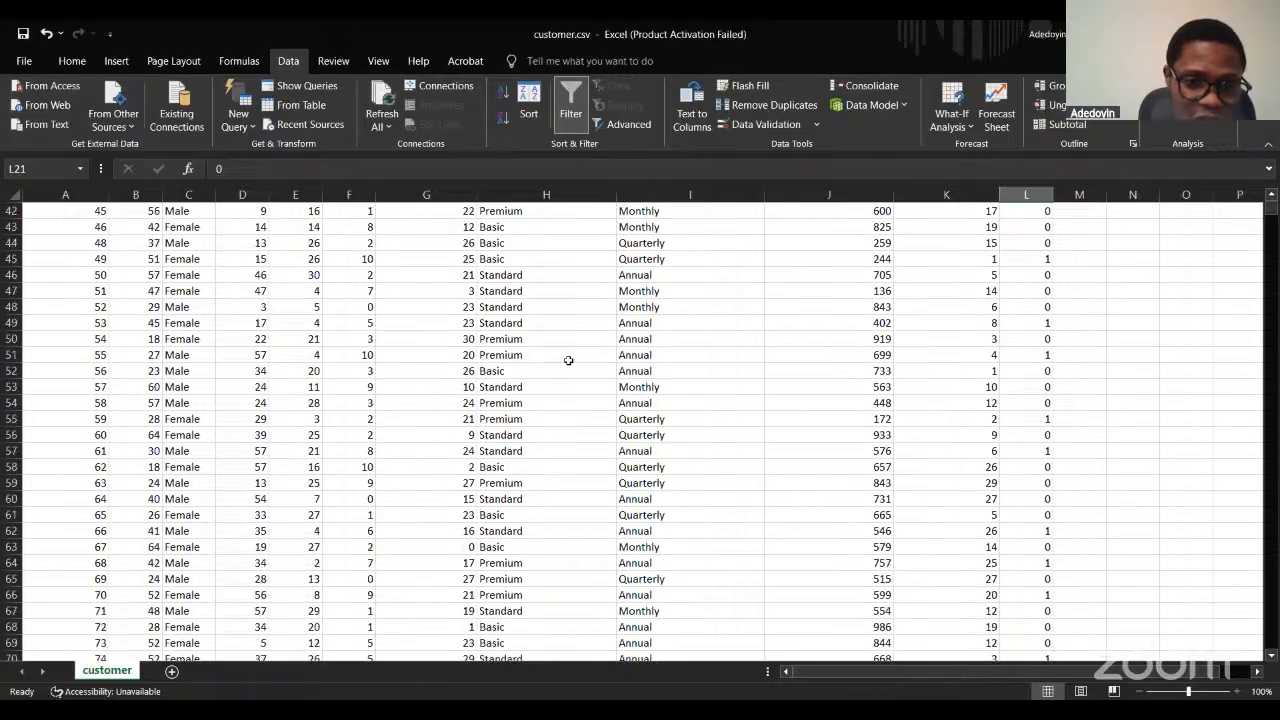
click(305, 371)
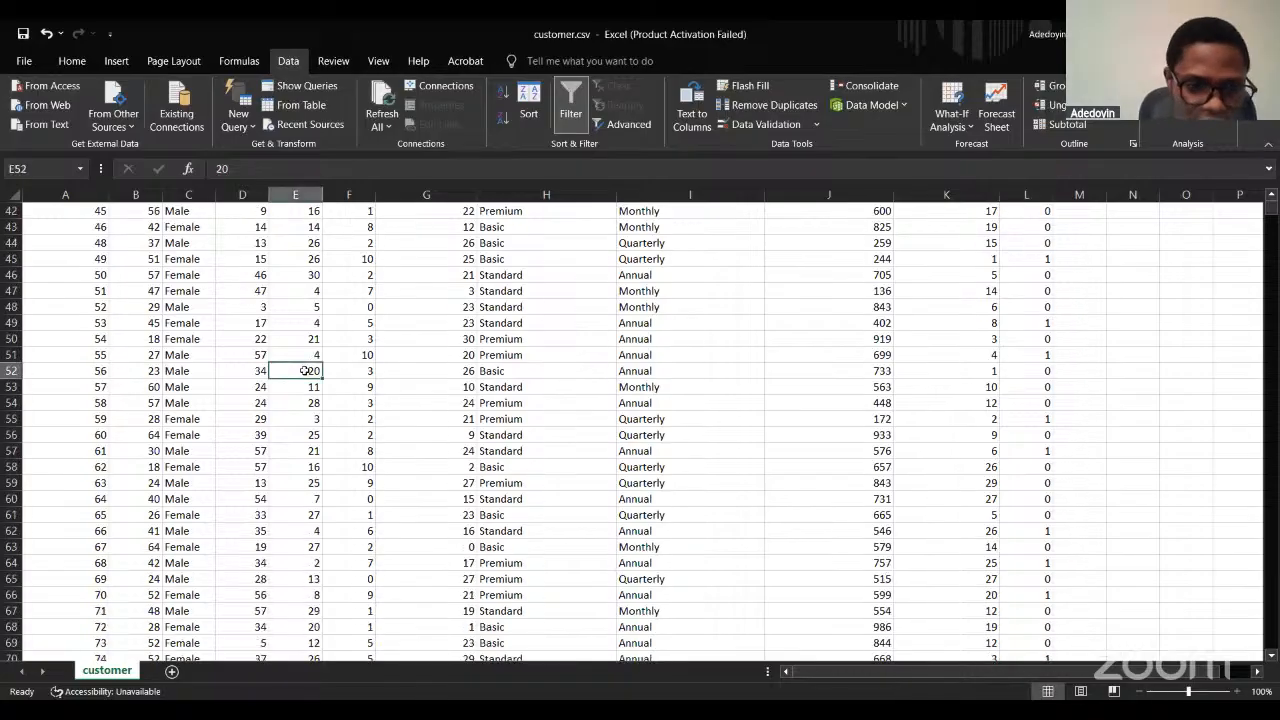
key(ctrl+Down)
key(Left)
key(Left)
key(Left)
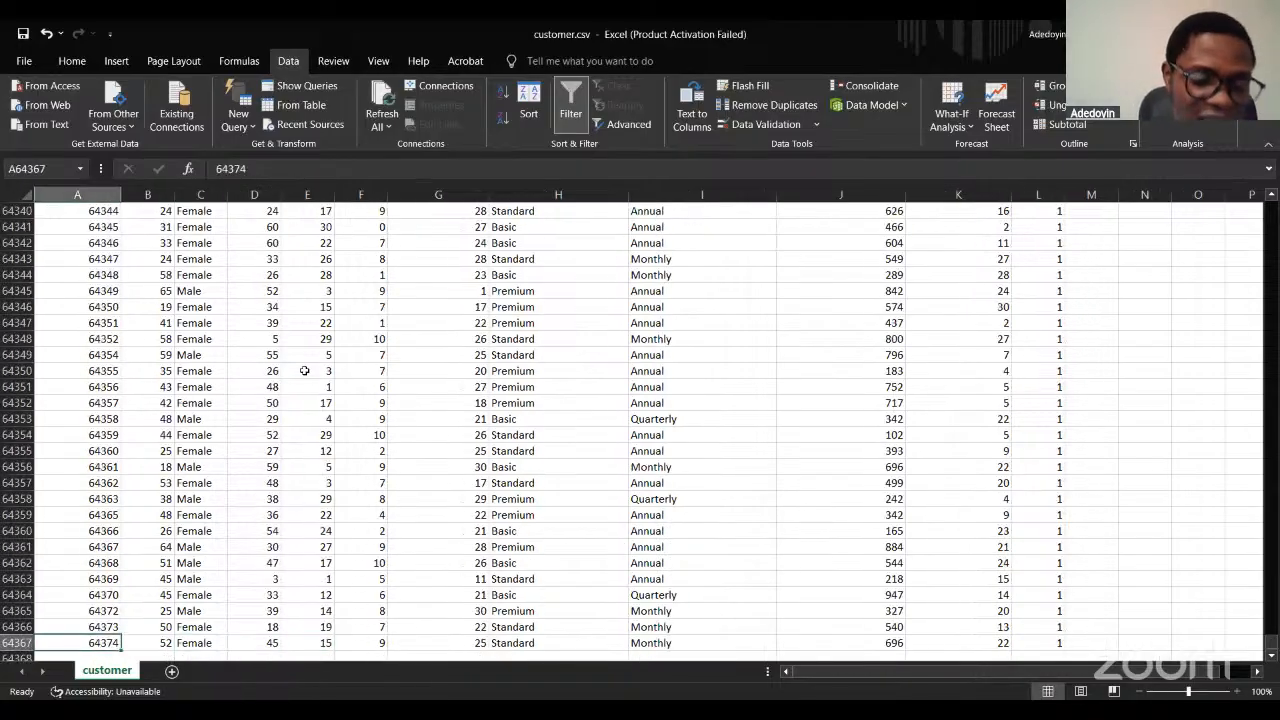
key(Down)
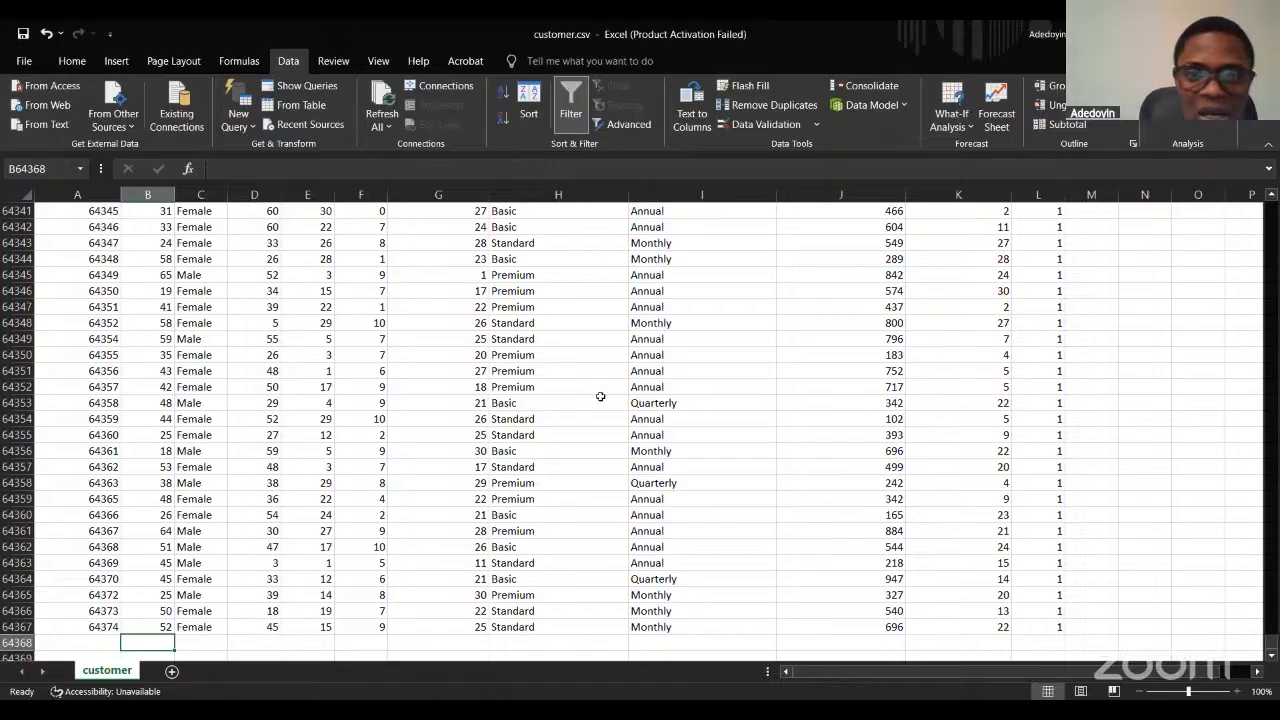
Enter the note "Table" in cell Q64341, in the empty area beside the data.
scroll(600, 395, right, 5)
scroll(600, 396, up, 2)
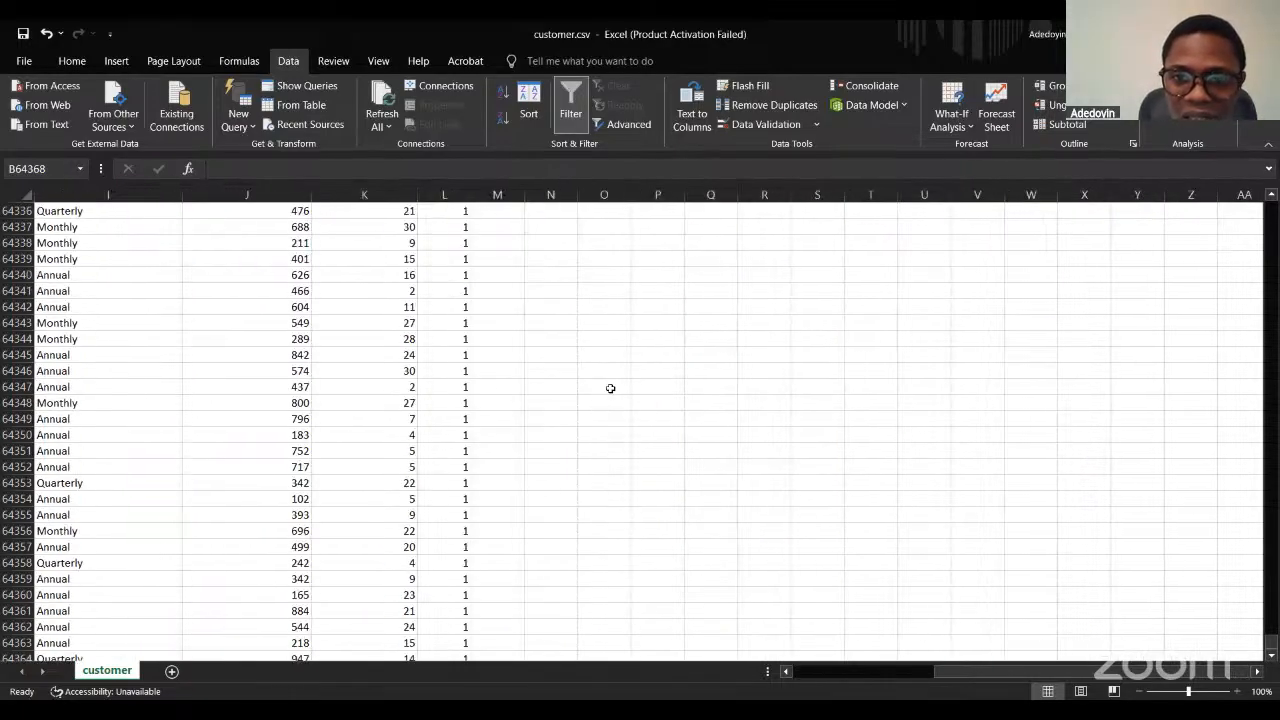
click(716, 291)
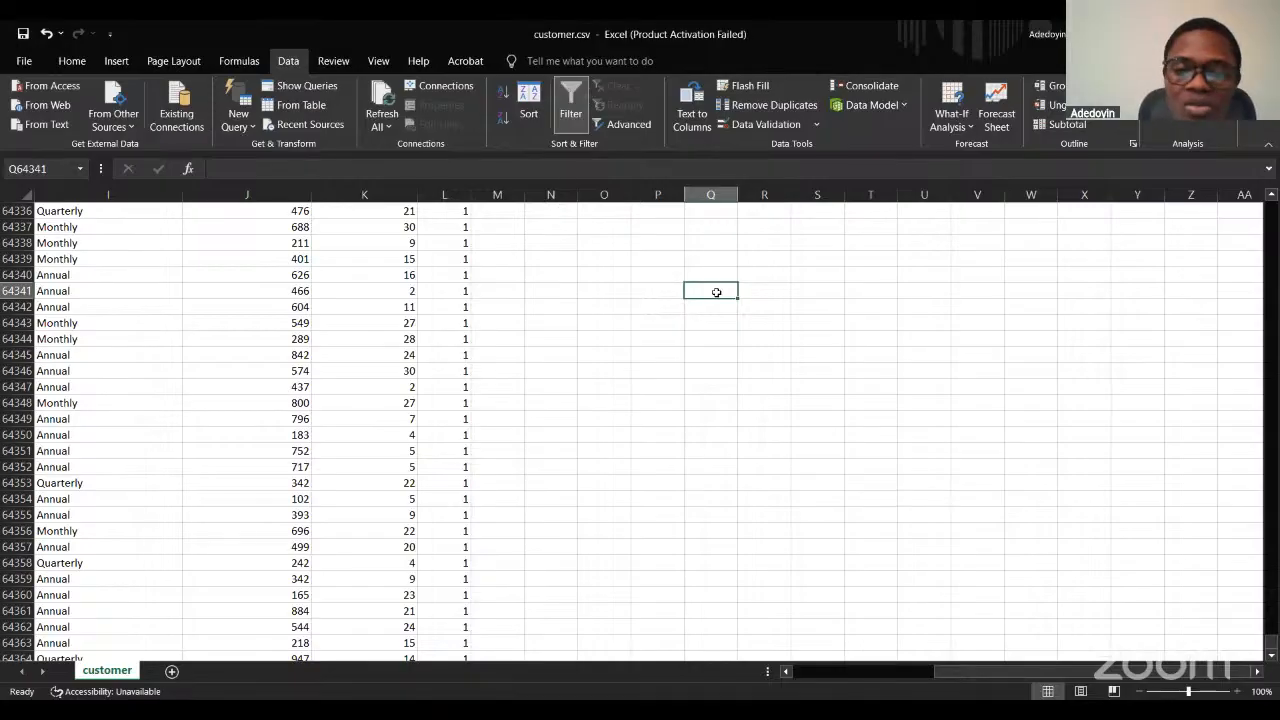
text(T)
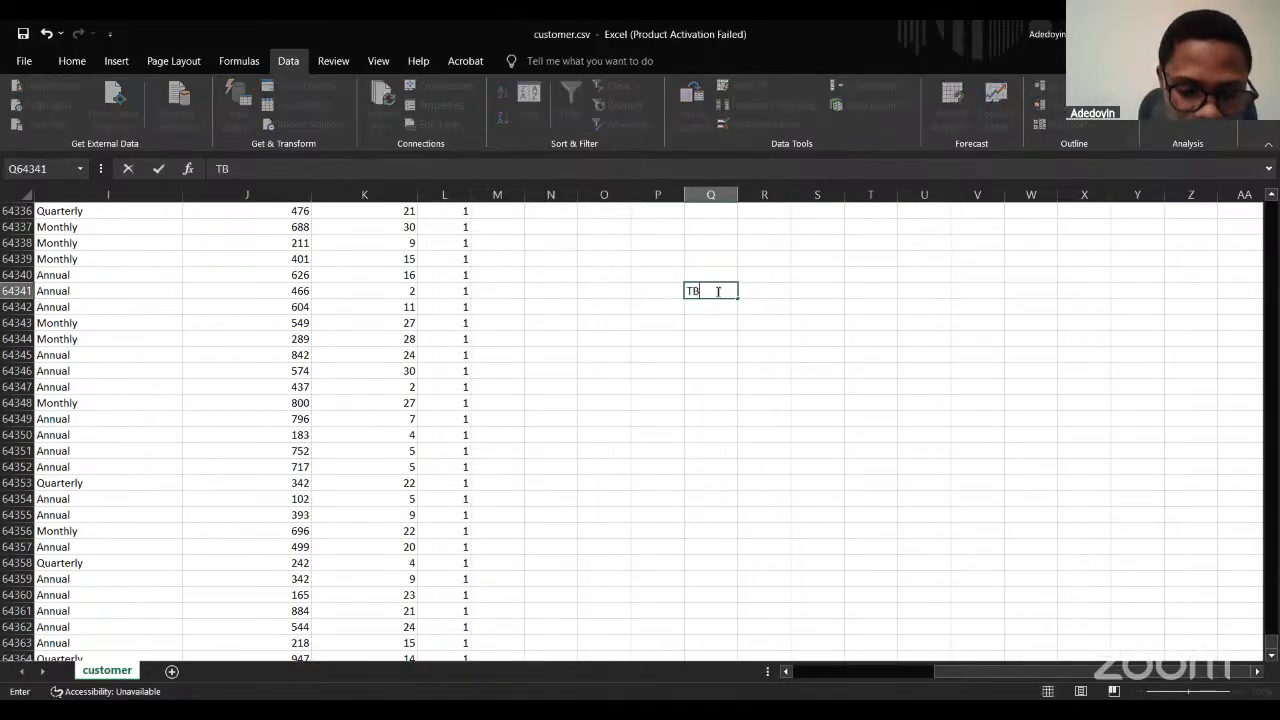
text(able)
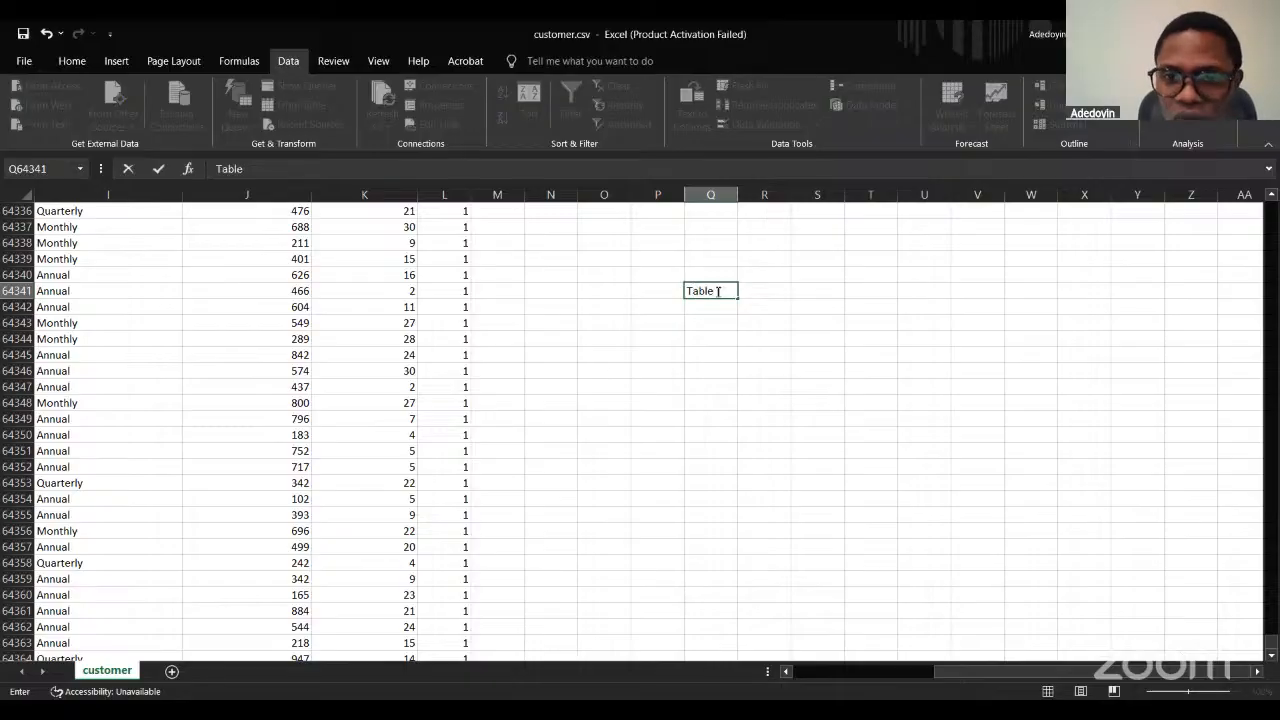
key(Tab)
key(Down)
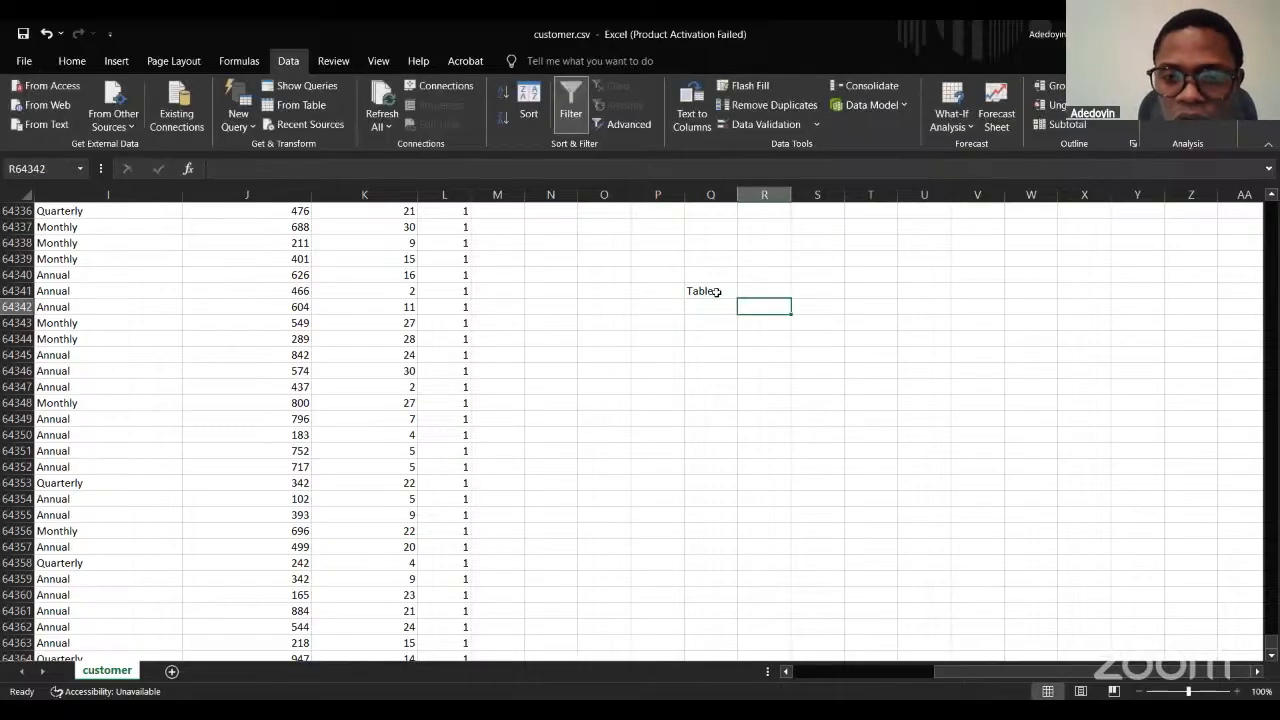
Enter the label "Quantitative" in cell P64344, below and to the left of the "Table" note.
key(Down)
key(Left)
key(Left)
key(Down)
text(Q)
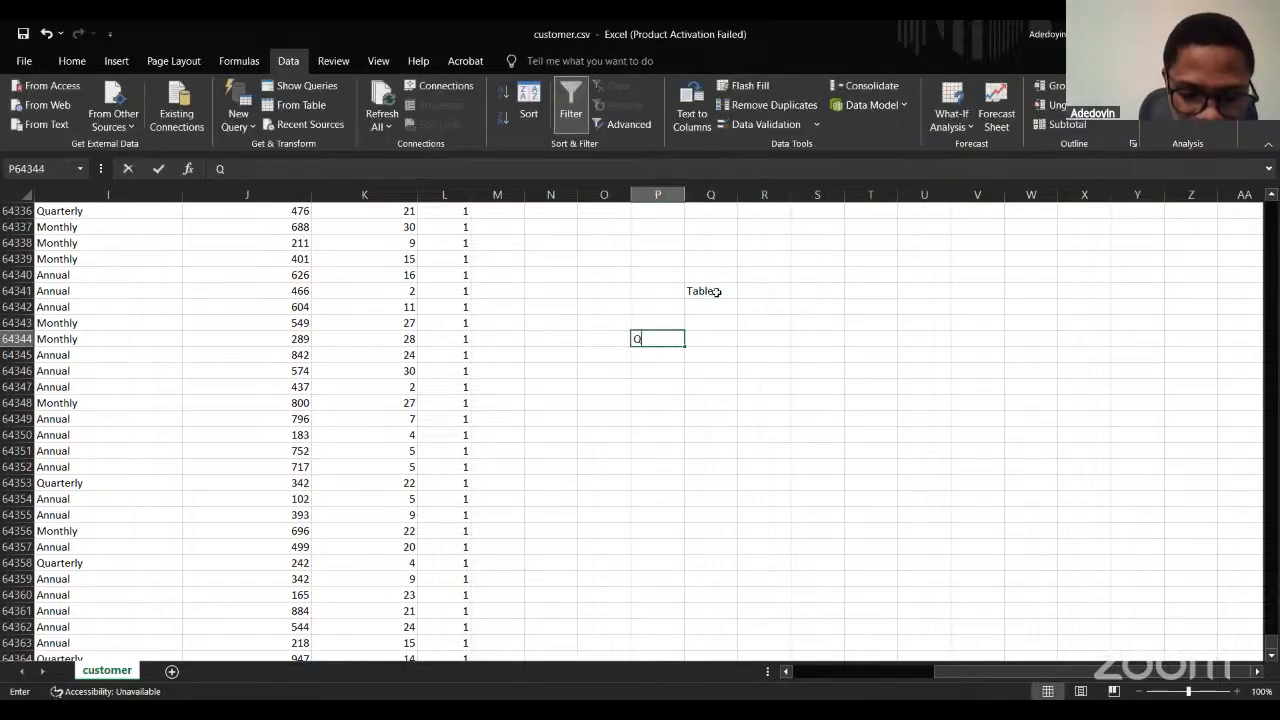
text(uantitati)
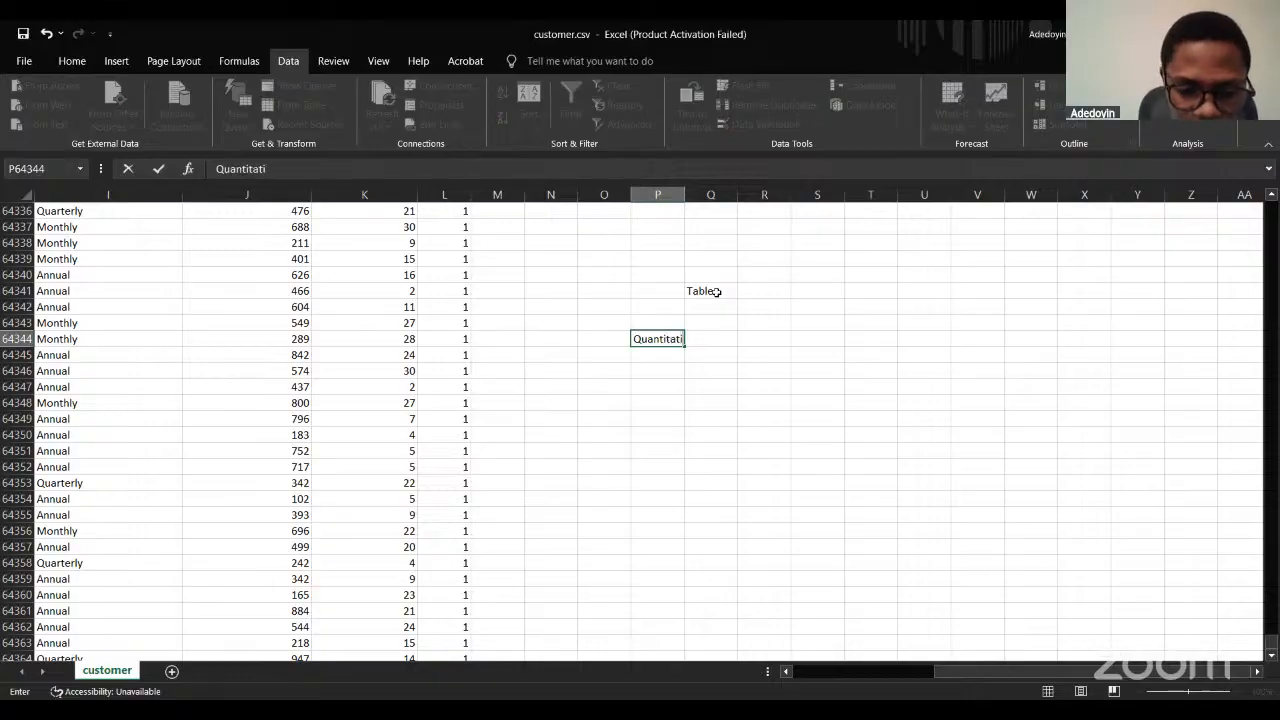
text(ve)
Enter the label "Categorical (Levels)" in cell P64341, beside the "Table" note.
key(Up)
key(Up)
key(Up)
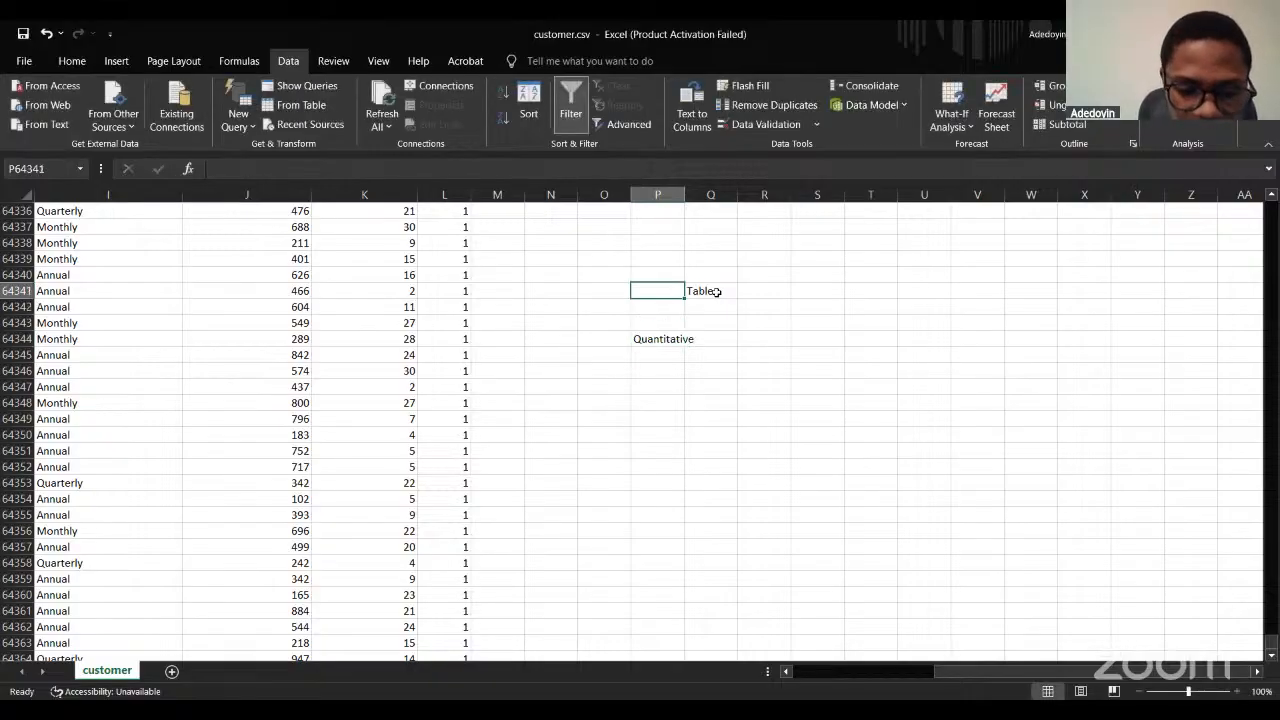
text(Categorui)
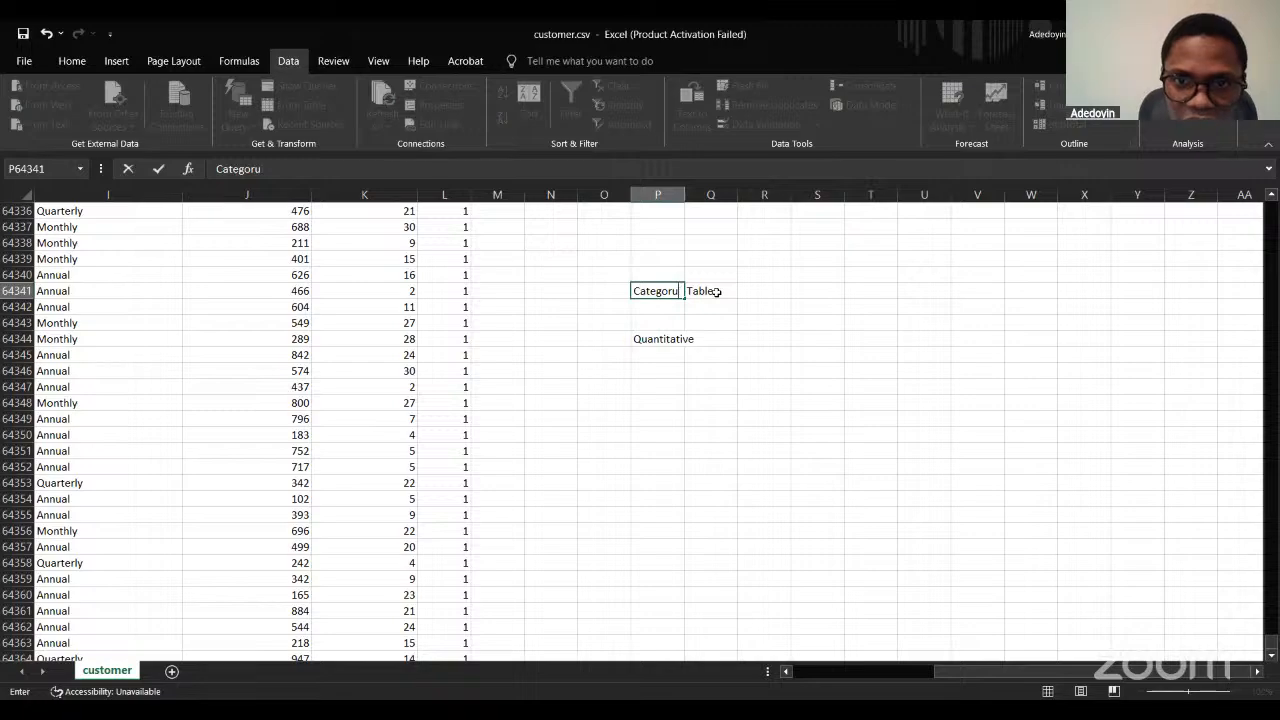
key(BackSpace)
text(ical ()
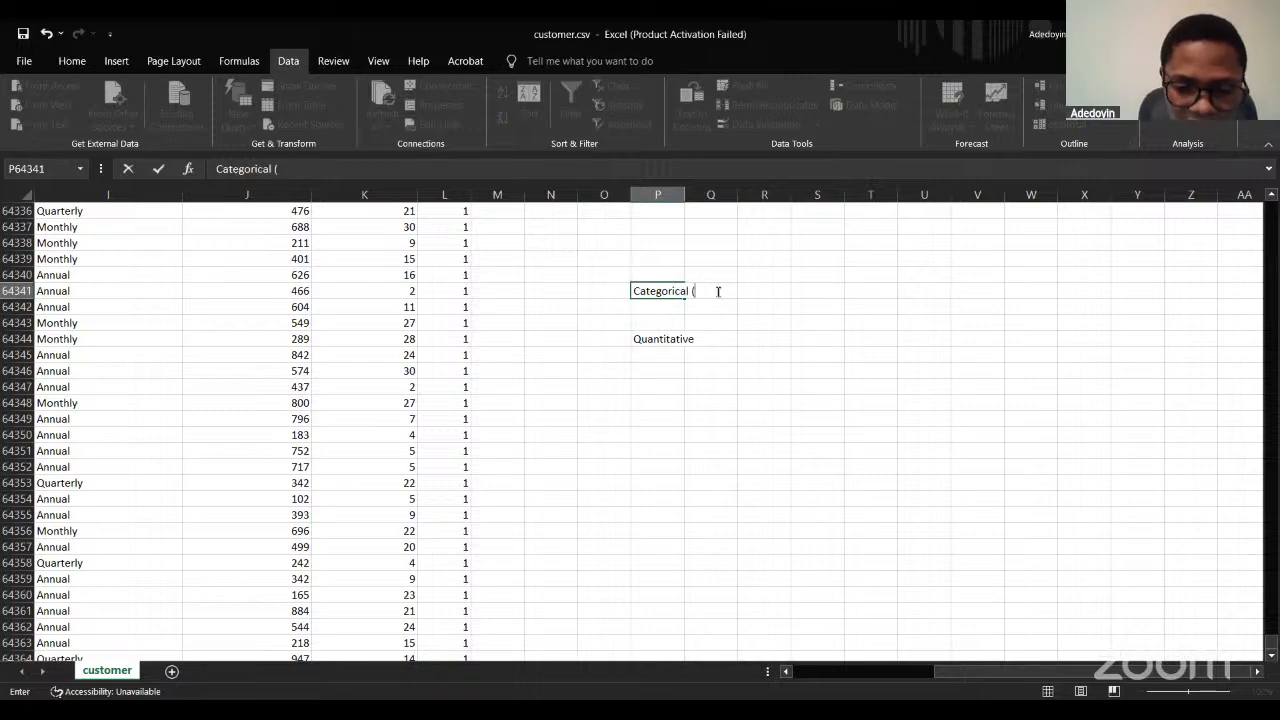
text(Levels))
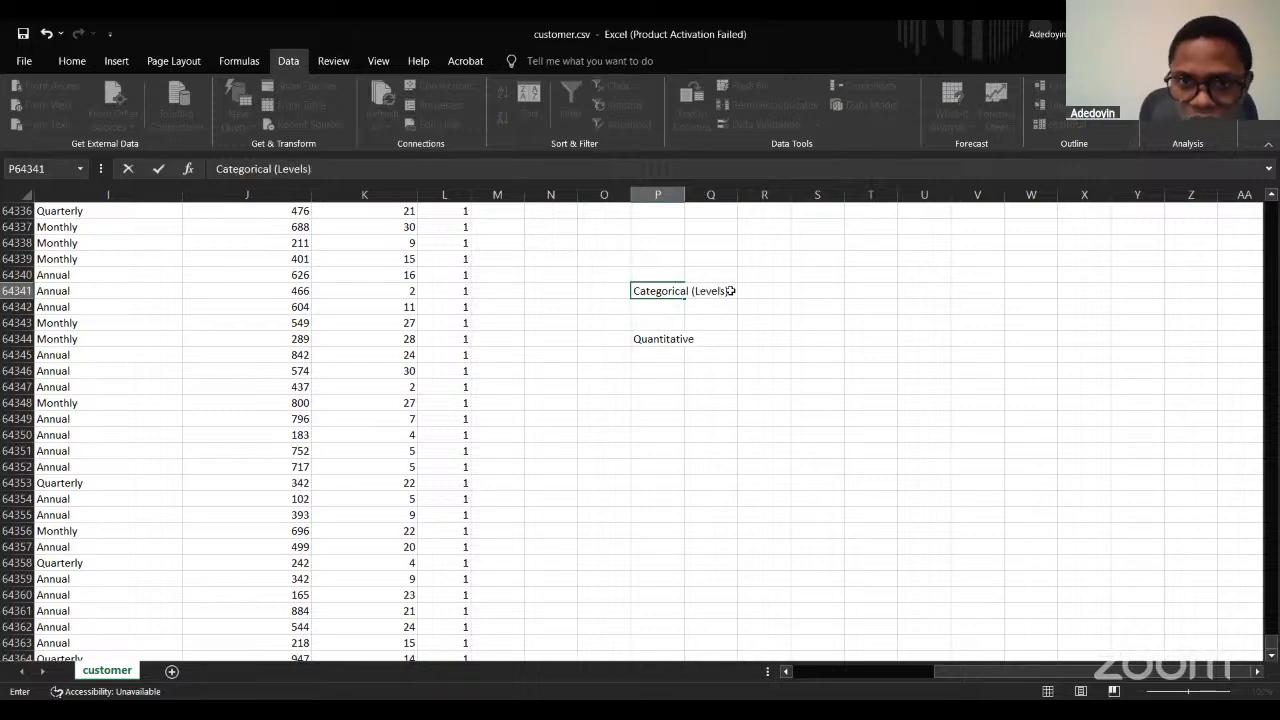
click(710, 386)
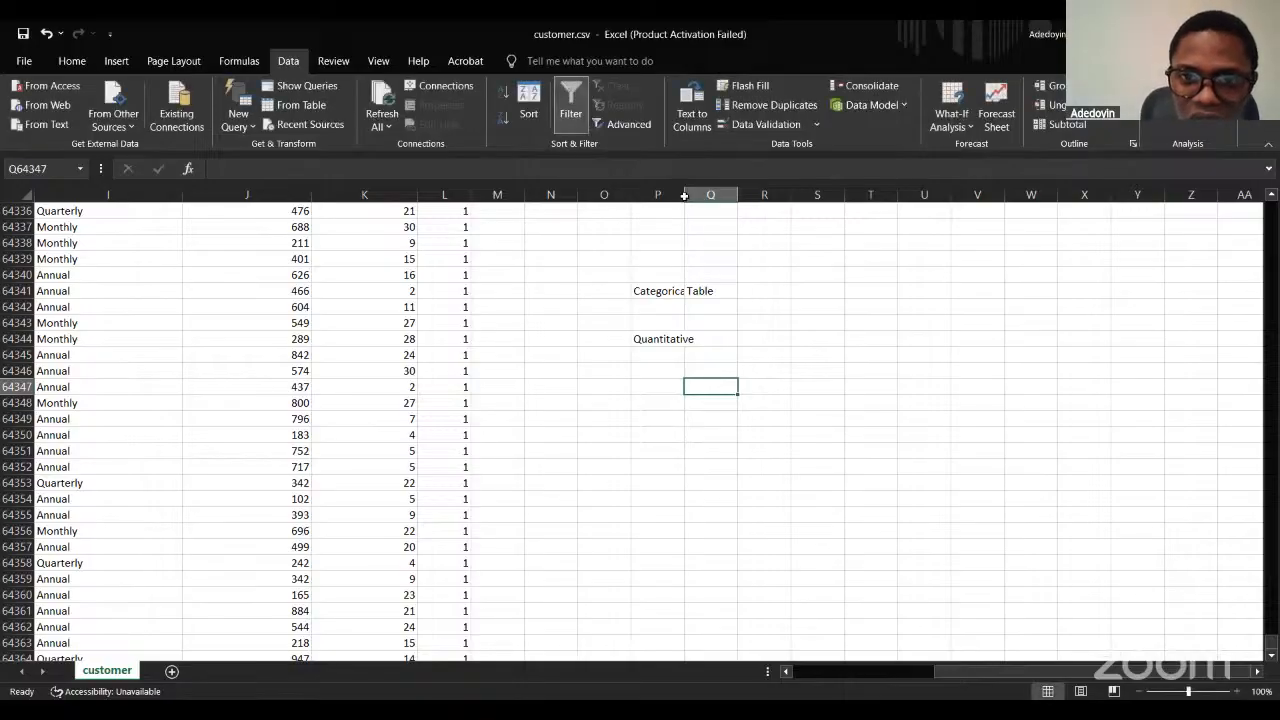
Widen column P and wrap the text of the "Categorical (Levels)" label in cell P64341.
drag(684, 196, 723, 196)
click(670, 290)
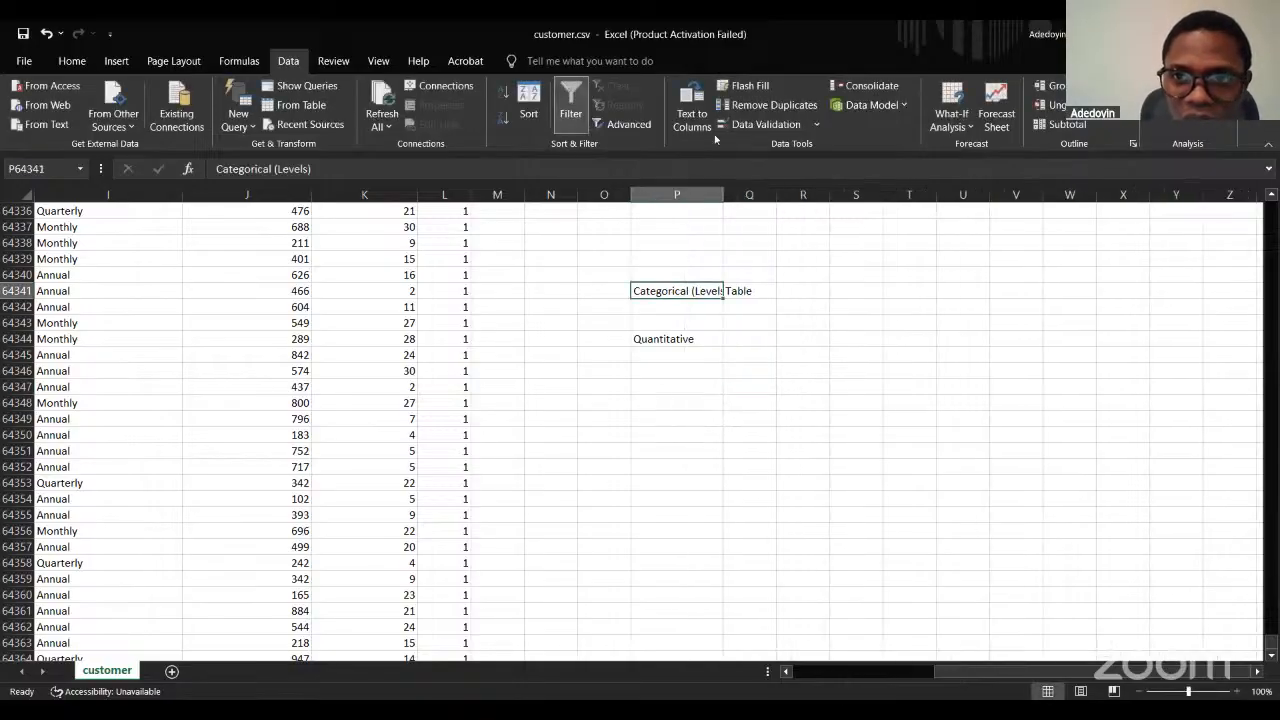
click(577, 124)
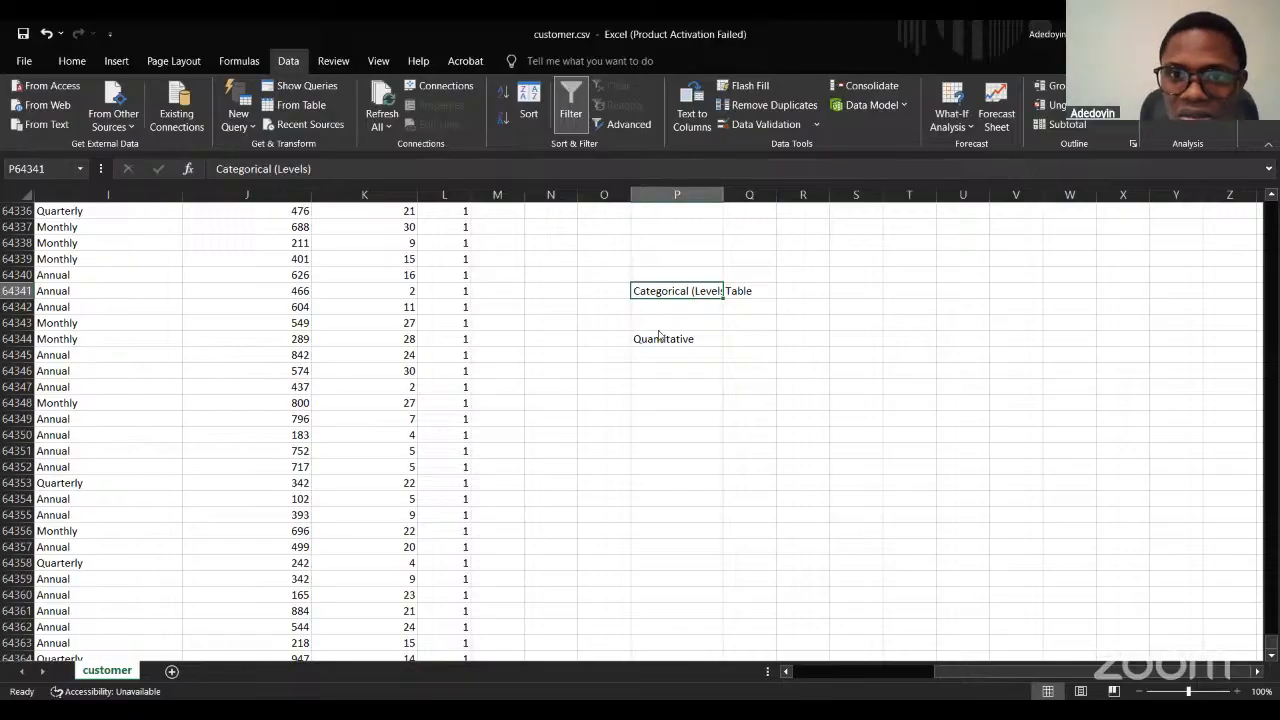
key(alt+Tab)
click(665, 289)
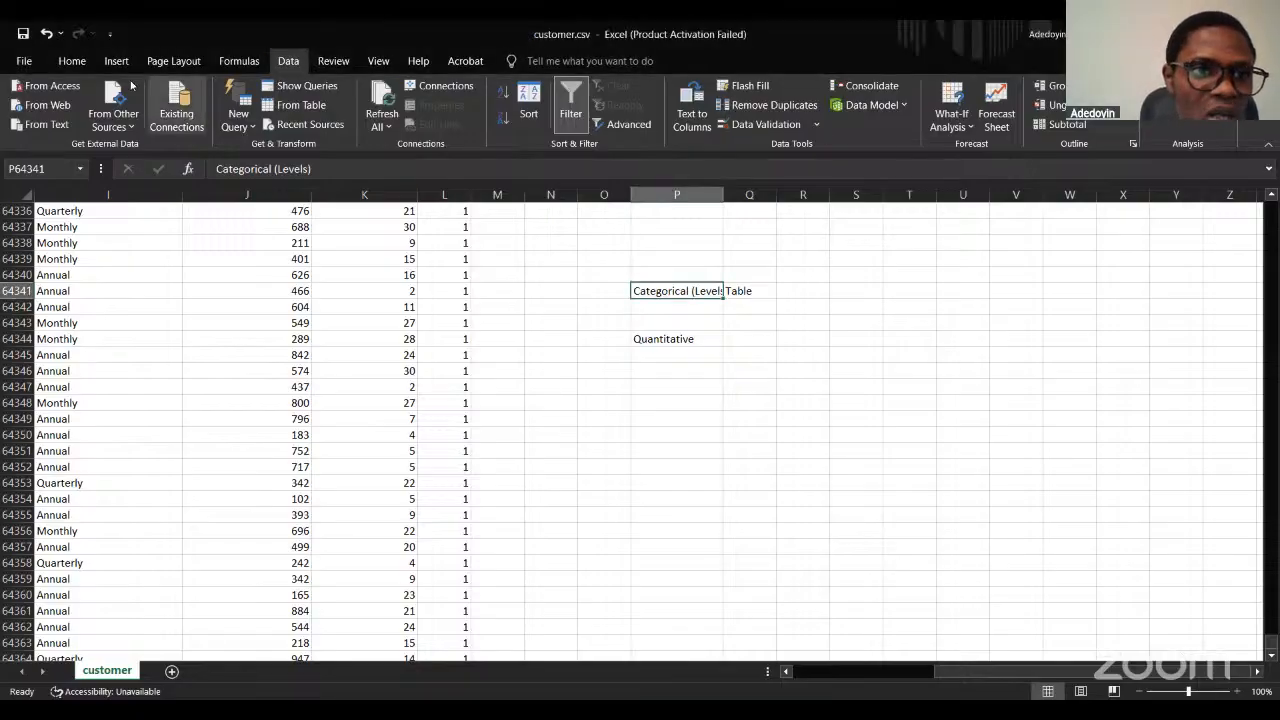
click(72, 61)
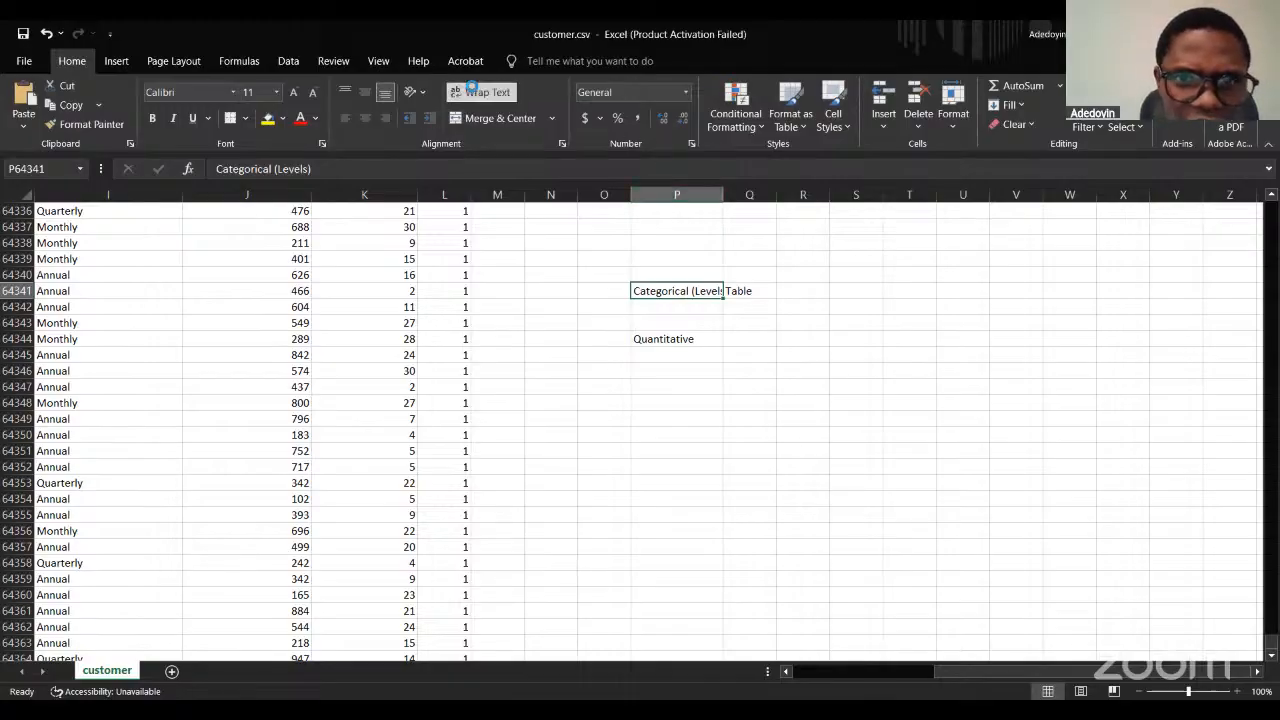
click(482, 92)
List "Min", "Max" and "Average" in cells Q64344 to Q64346, beside the "Quantitative" label.
click(746, 294)
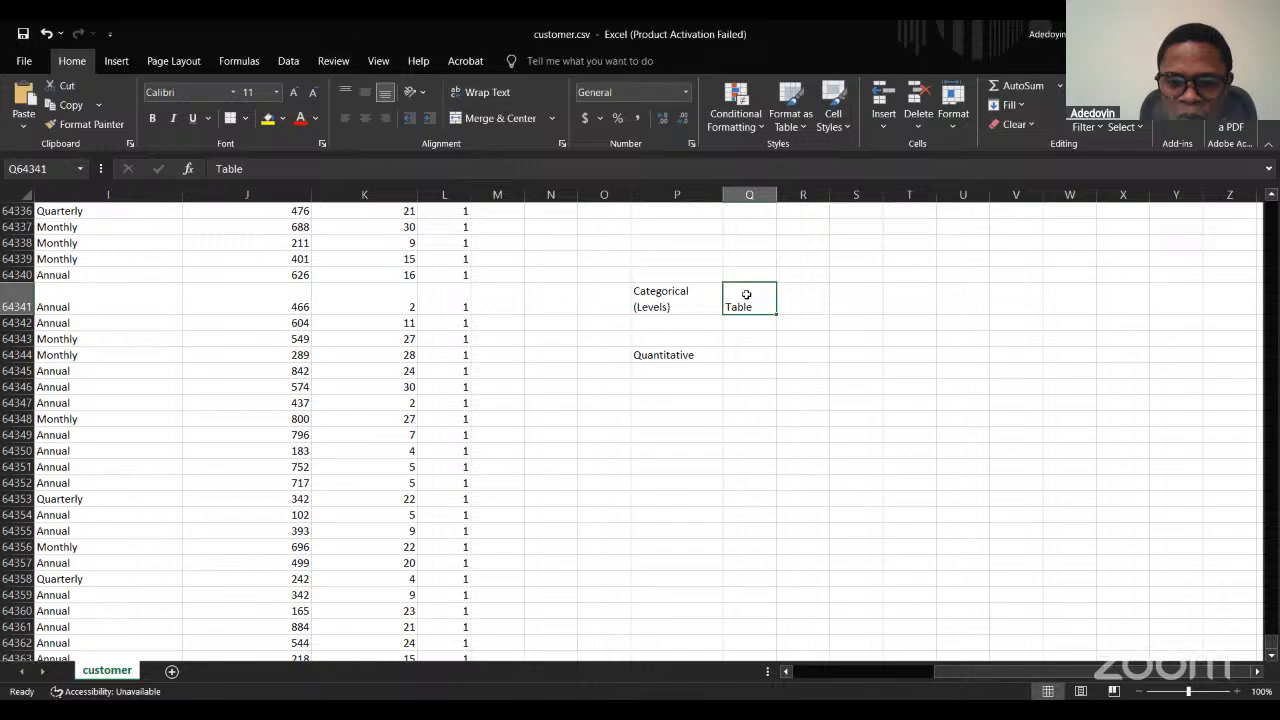
click(673, 291)
click(752, 294)
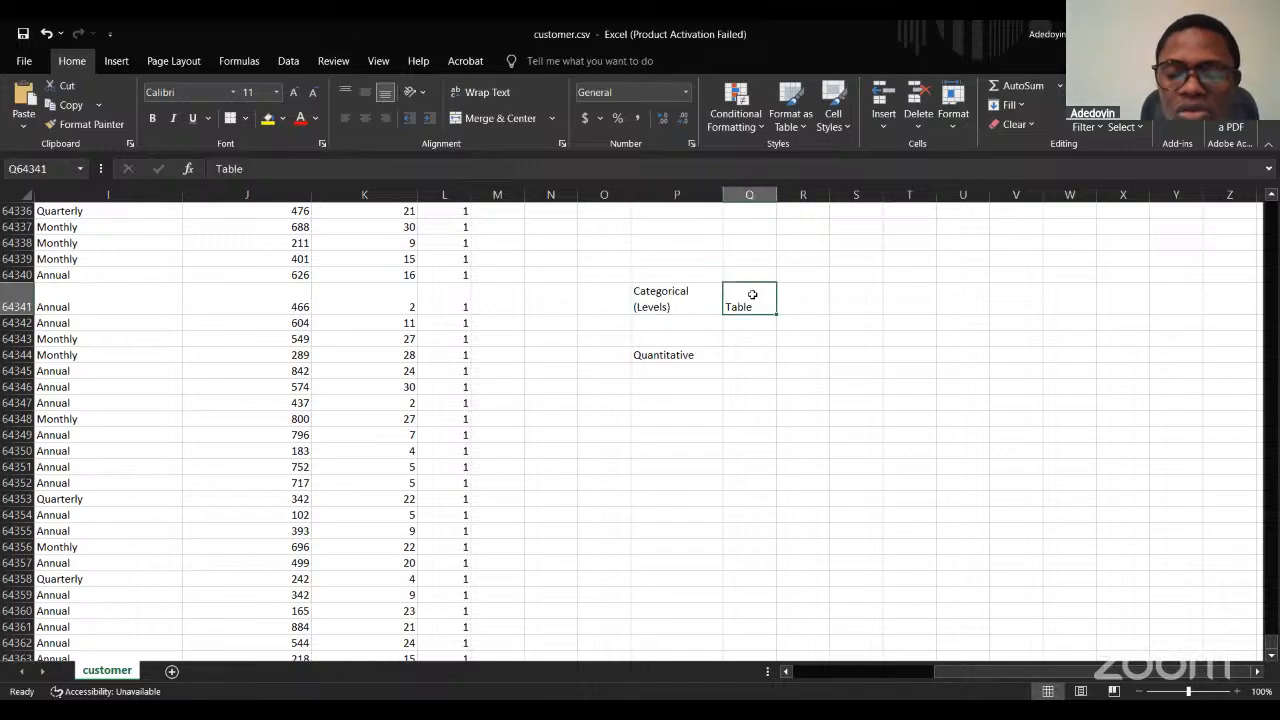
click(675, 356)
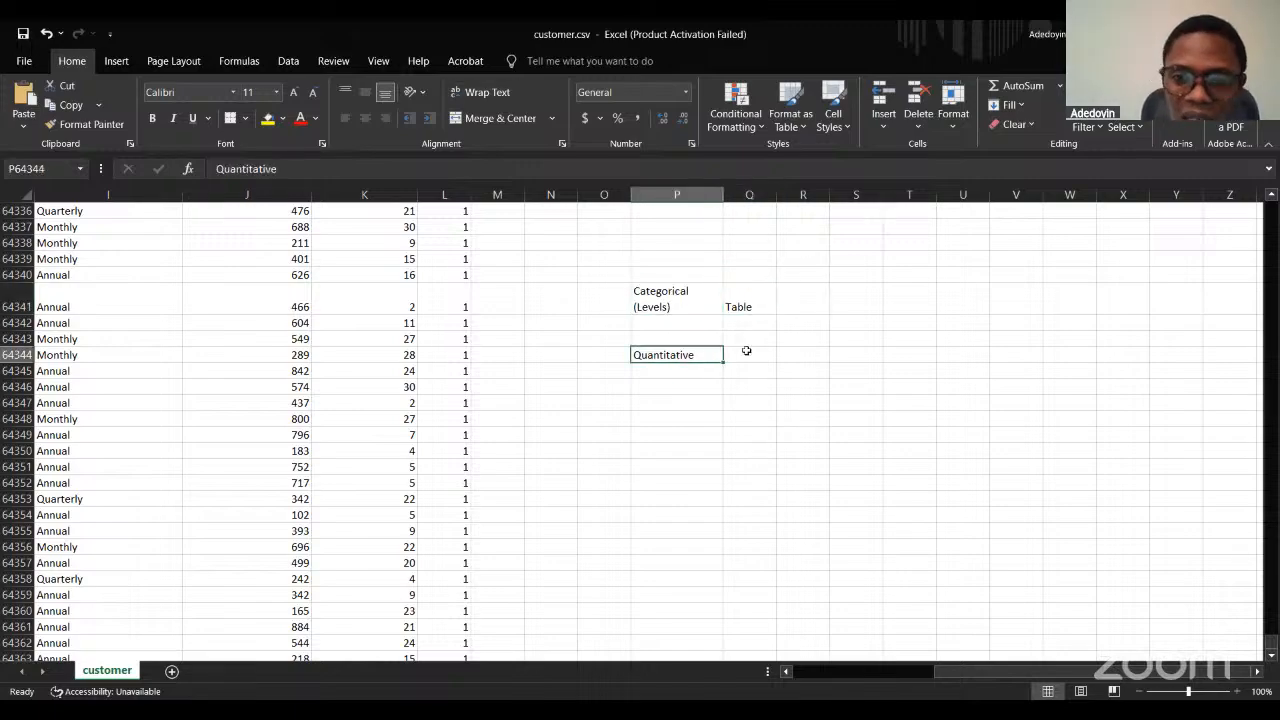
click(746, 351)
text(Min)
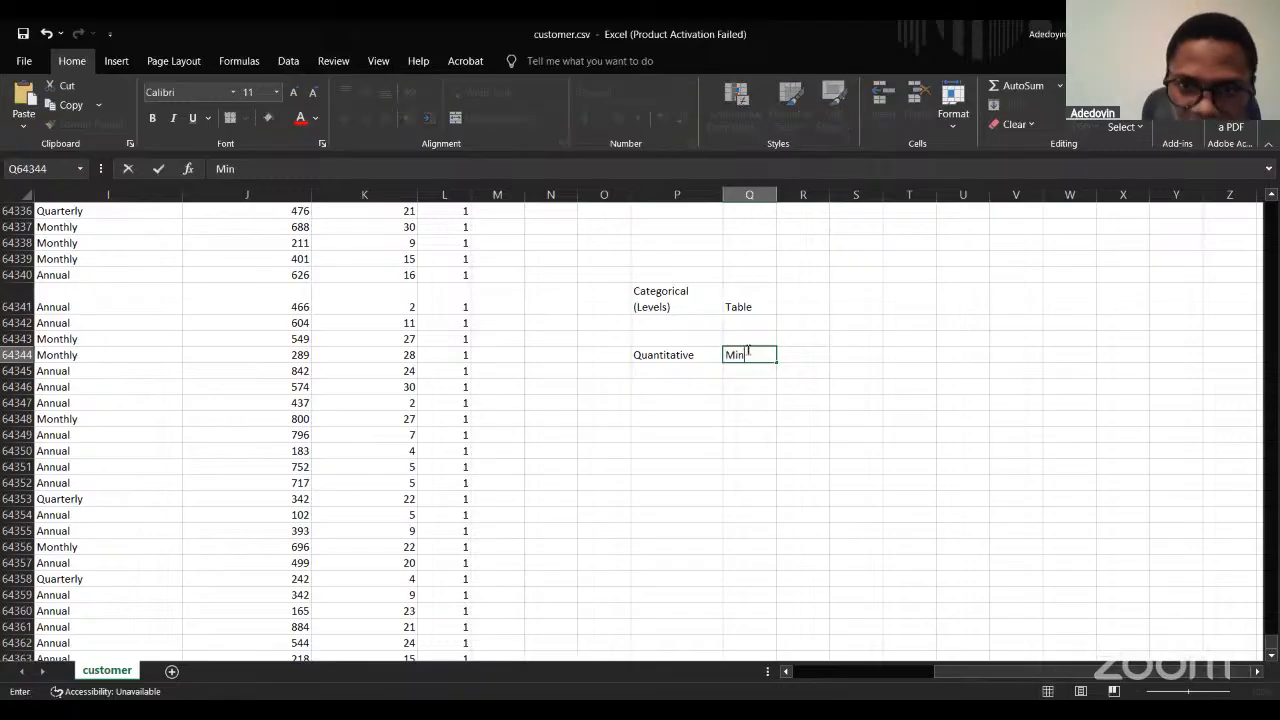
key(Return)
text(Max)
key(Return)
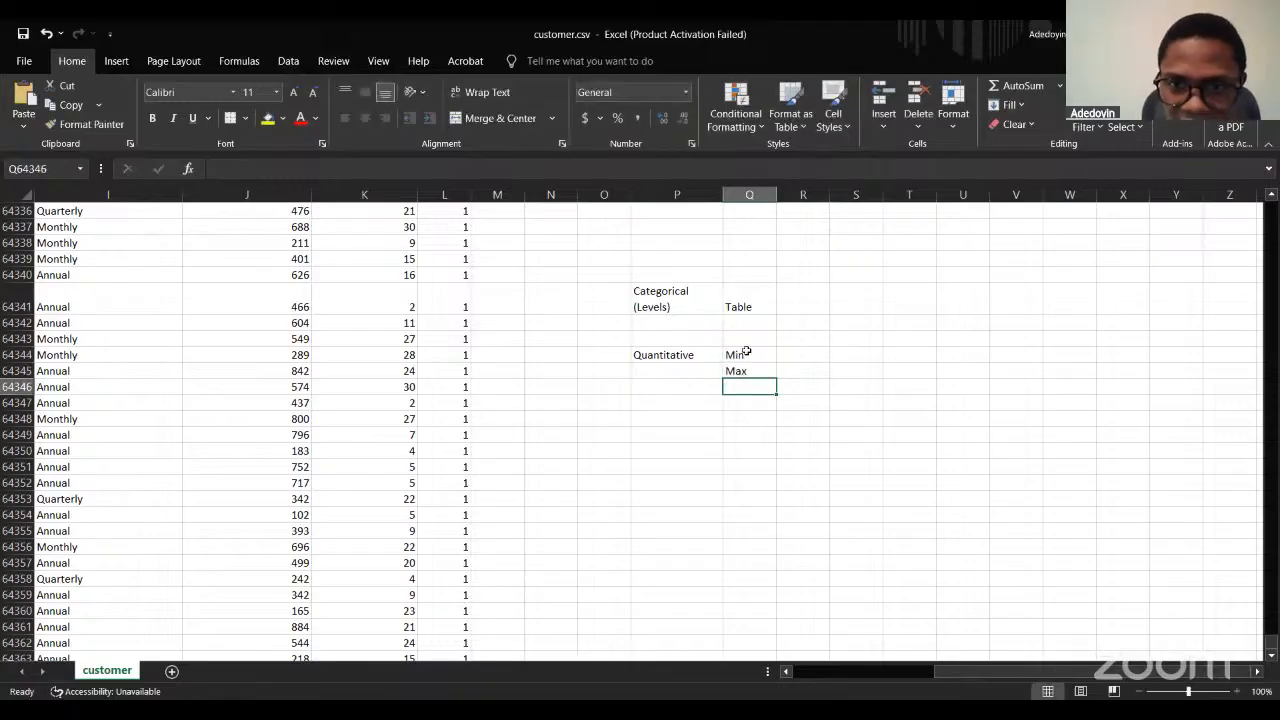
text(Average)
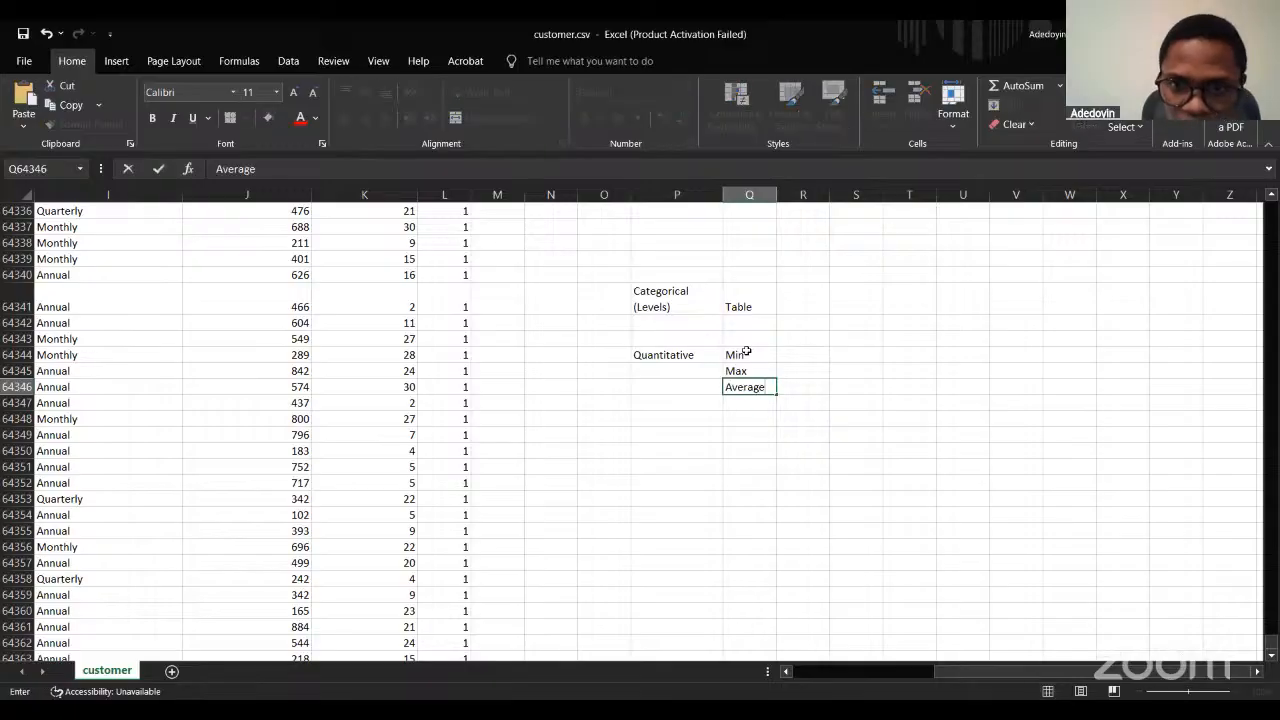
key(Return)
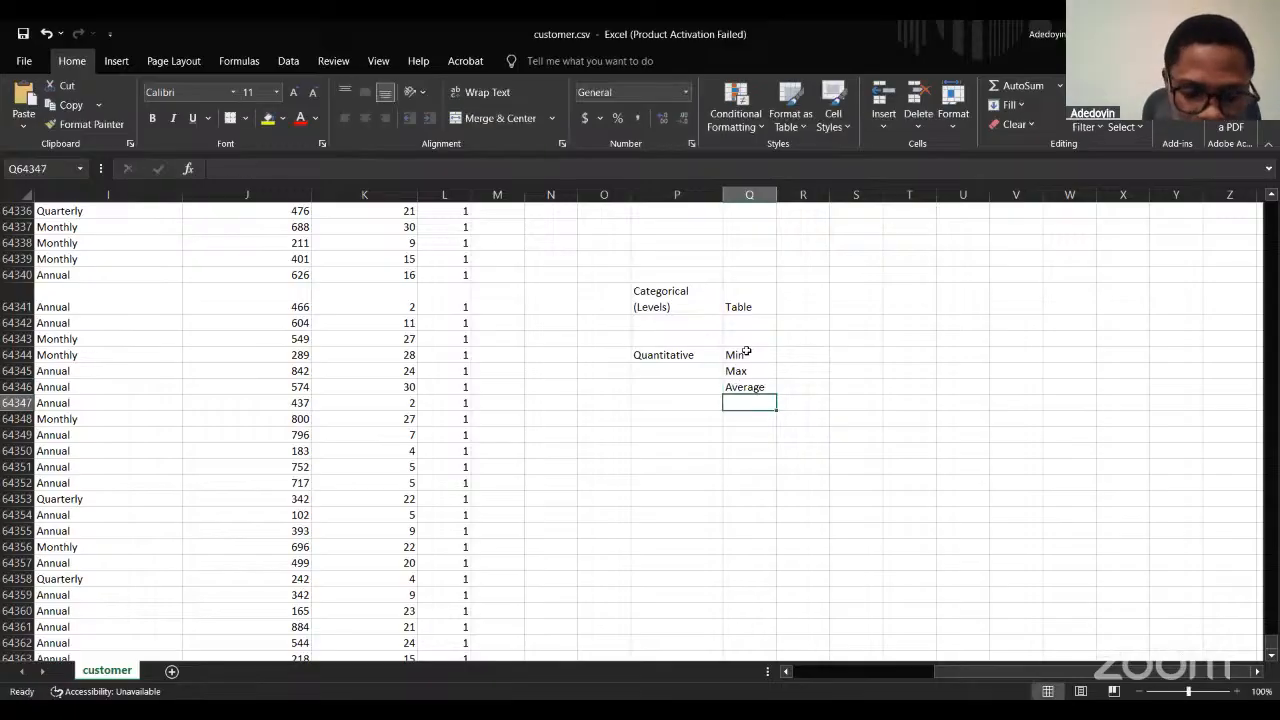
Add "Standard Deviation" and "Range" in cells Q64347 and Q64348 to complete the list of statistics.
text(Standar)
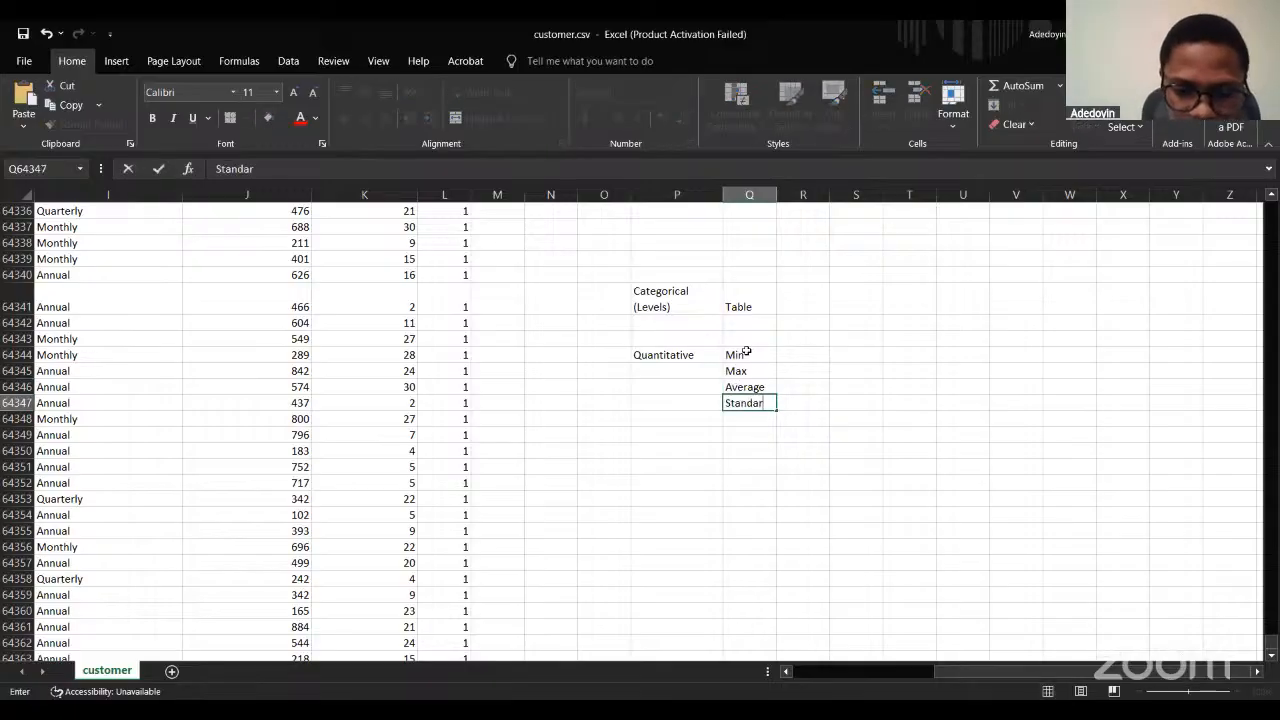
text(d Devia)
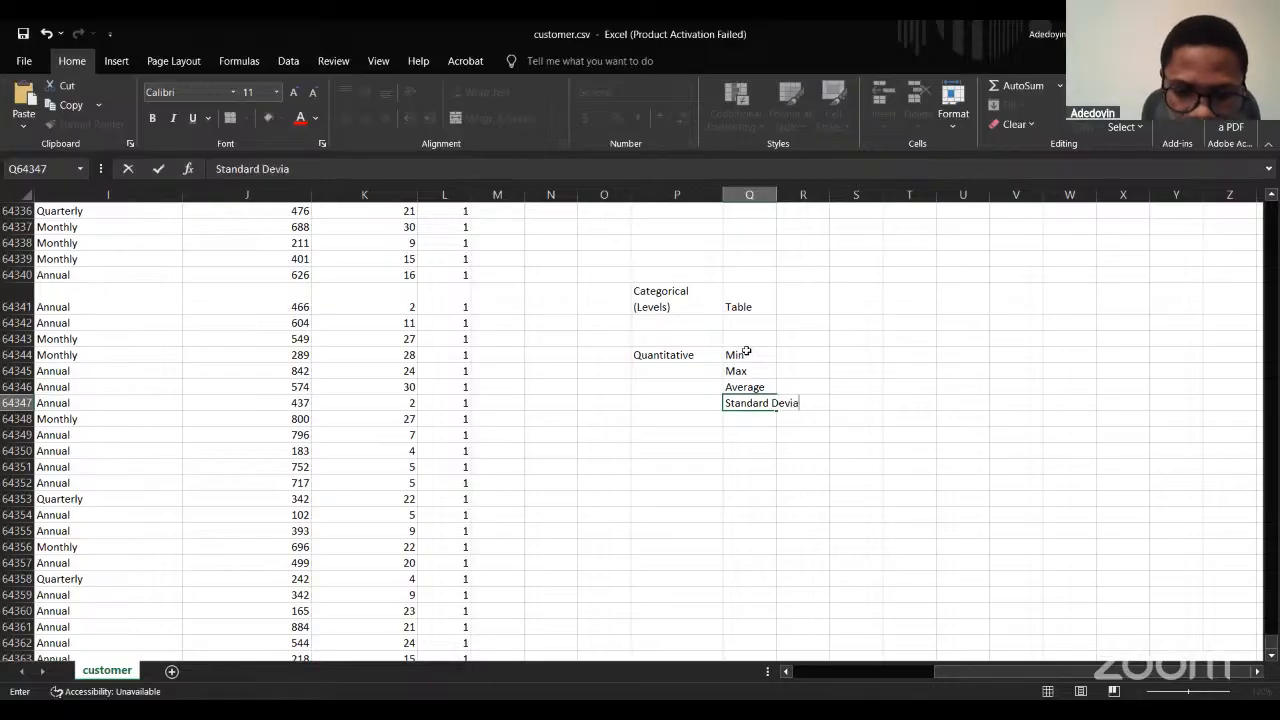
text(tion)
key(Return)
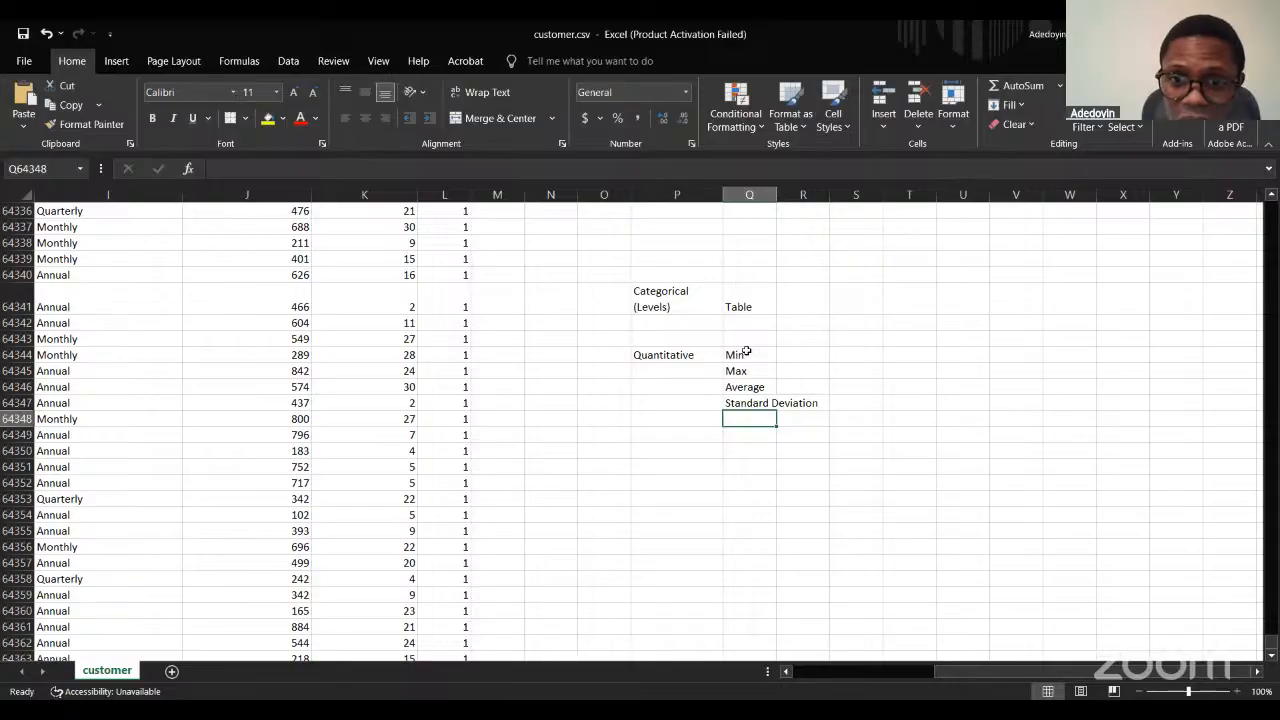
text(Ran)
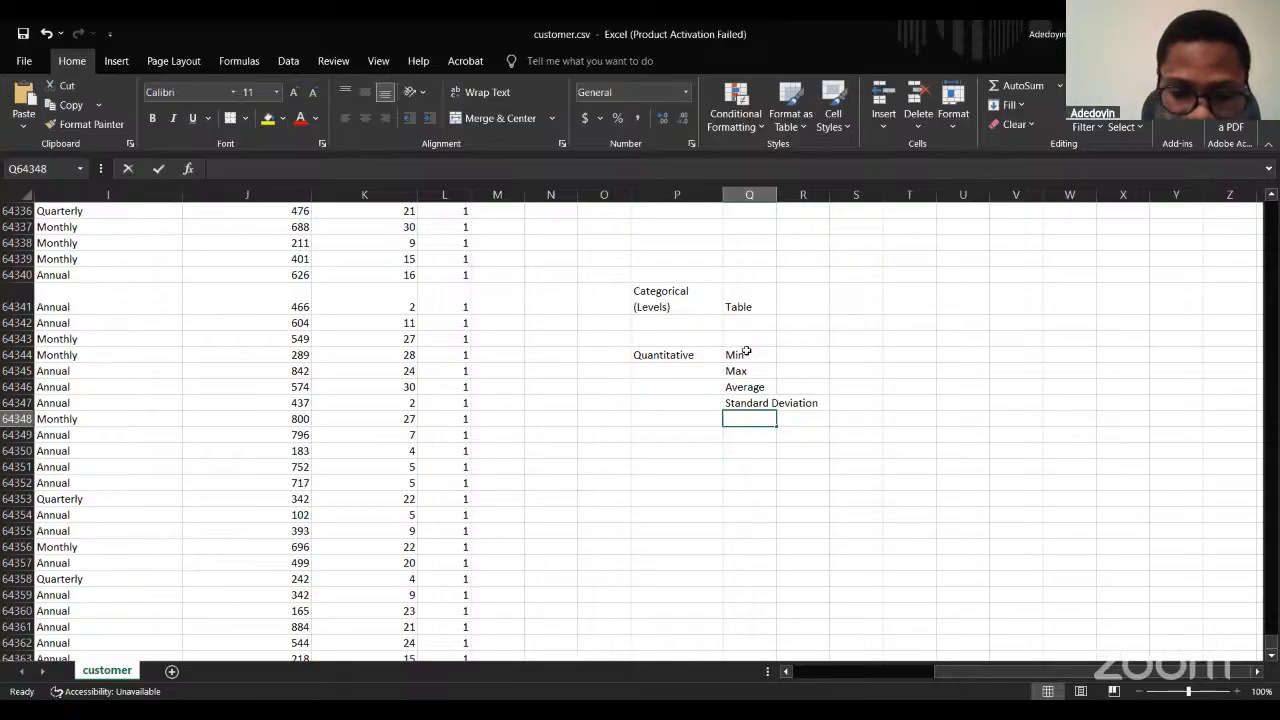
text(ge)
key(Return)
Review the statistics listed beside the "Quantitative" label, from Min through Range.
key(Up)
key(Up)
key(Up)
key(Up)
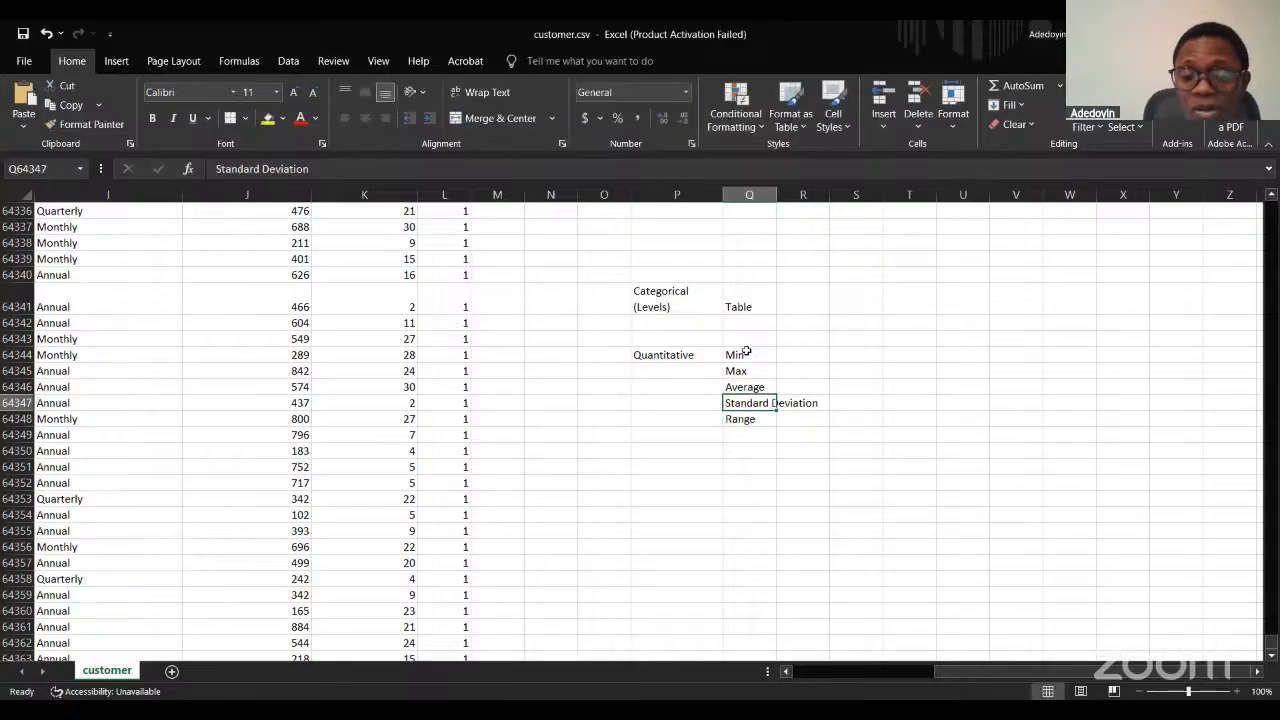
click(746, 351)
key(Down)
key(Down)
key(Down)
key(Down)
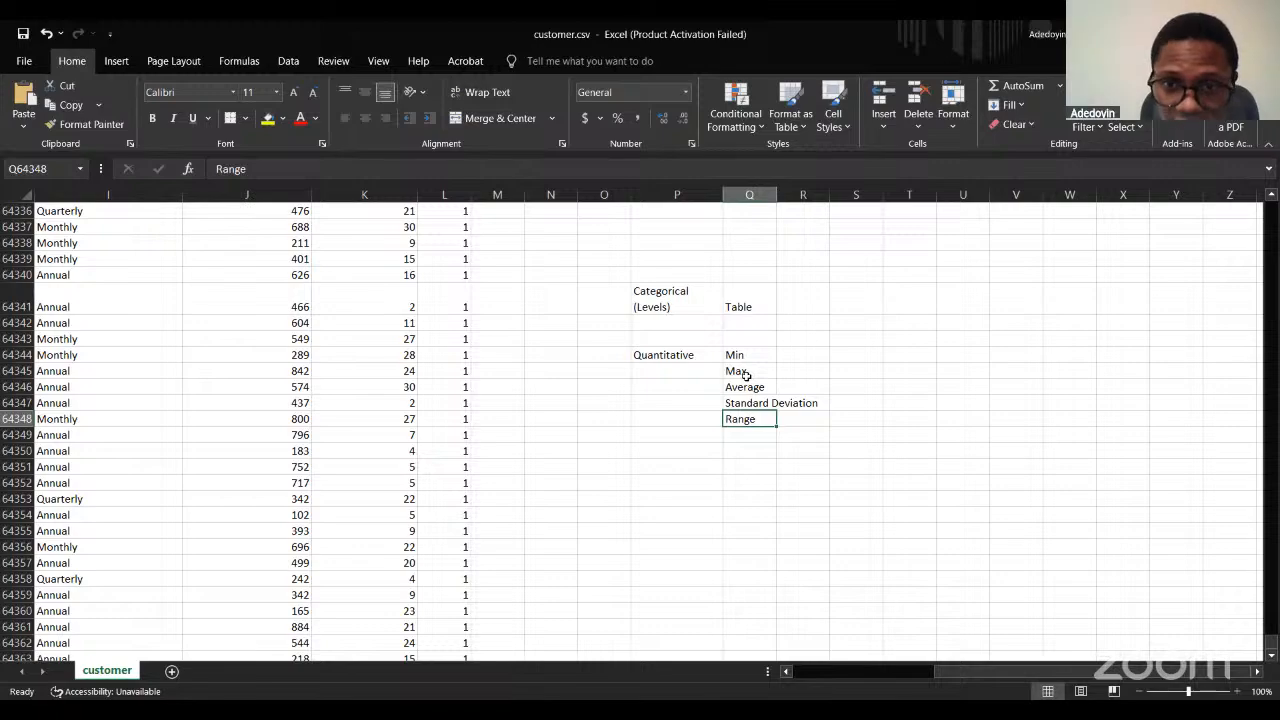
Calculate the minimum age in cell B64368, below the last record, with =MIN(B2:B64367).
scroll(780, 370, left, 1)
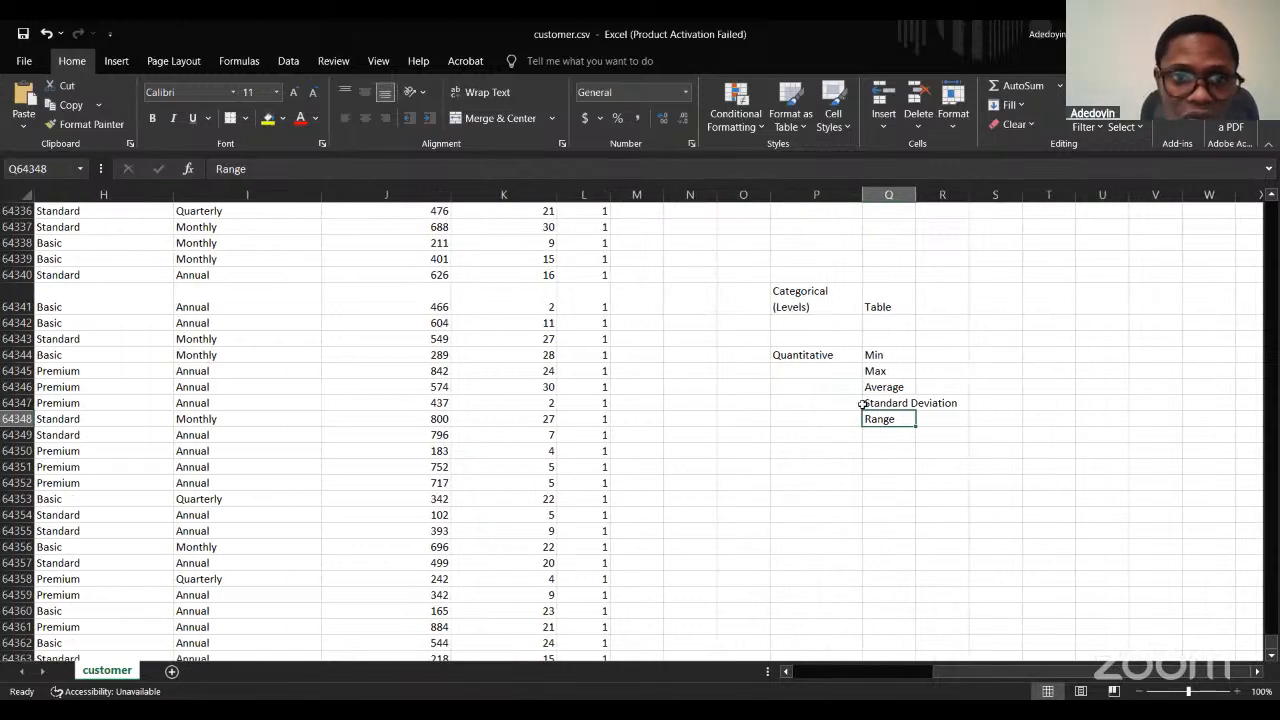
scroll(862, 404, left, 4)
scroll(862, 404, left, 1)
scroll(862, 404, down, 4)
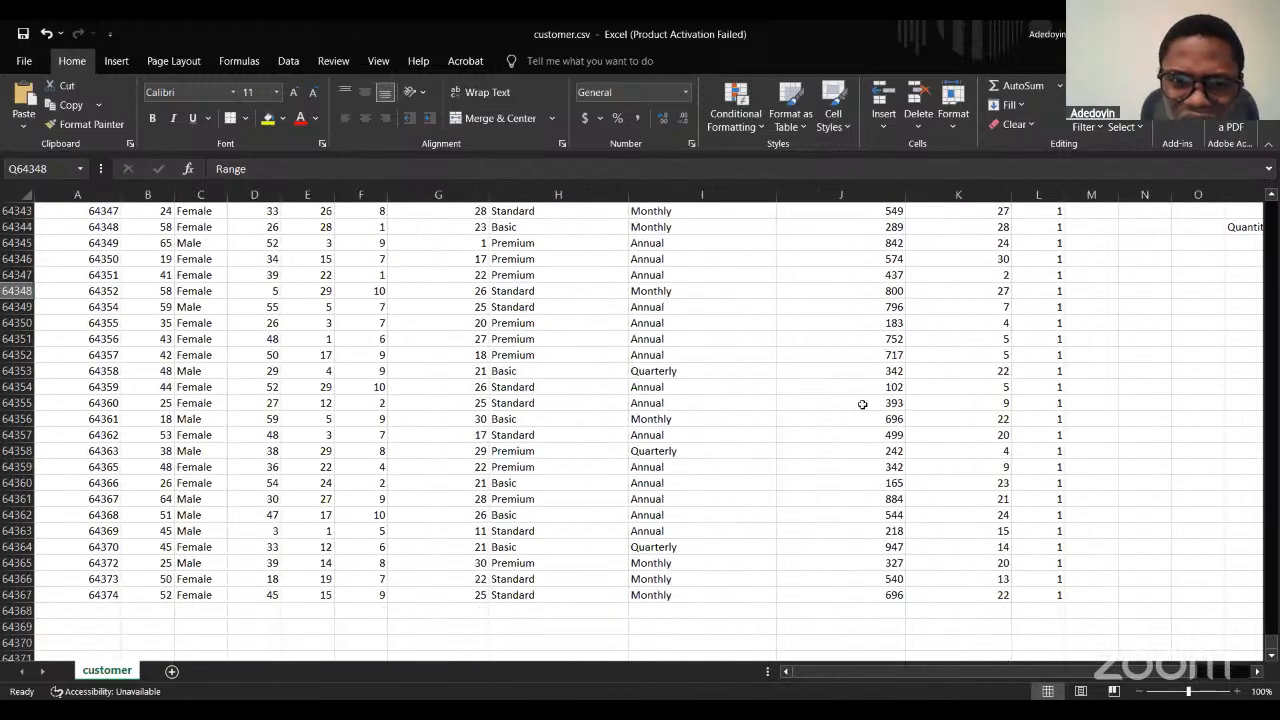
scroll(862, 404, up, 2)
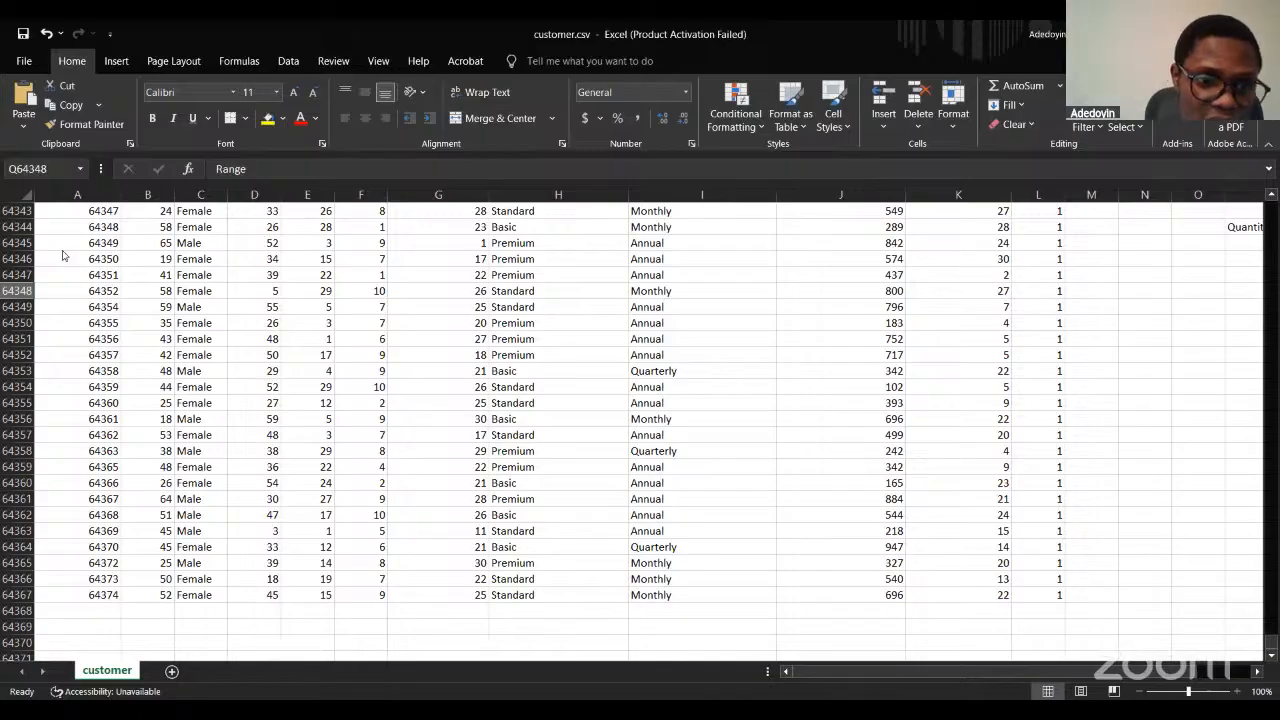
click(140, 607)
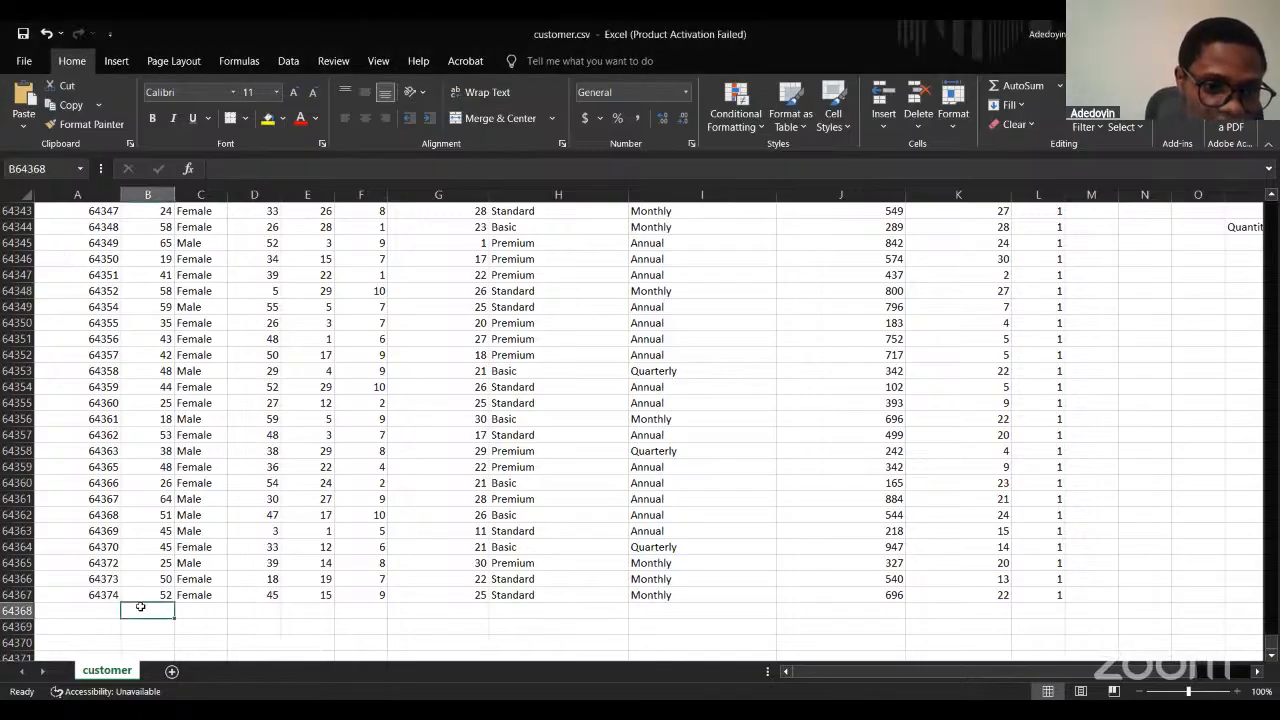
text(=)
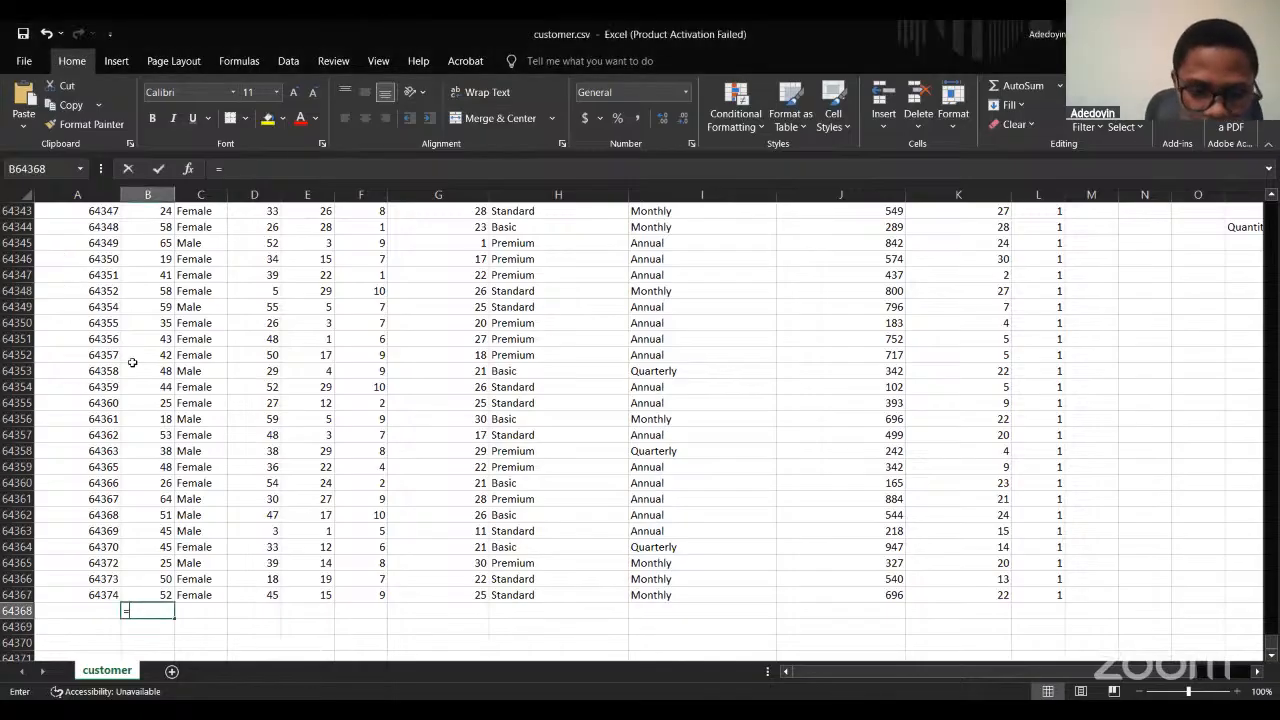
text(m)
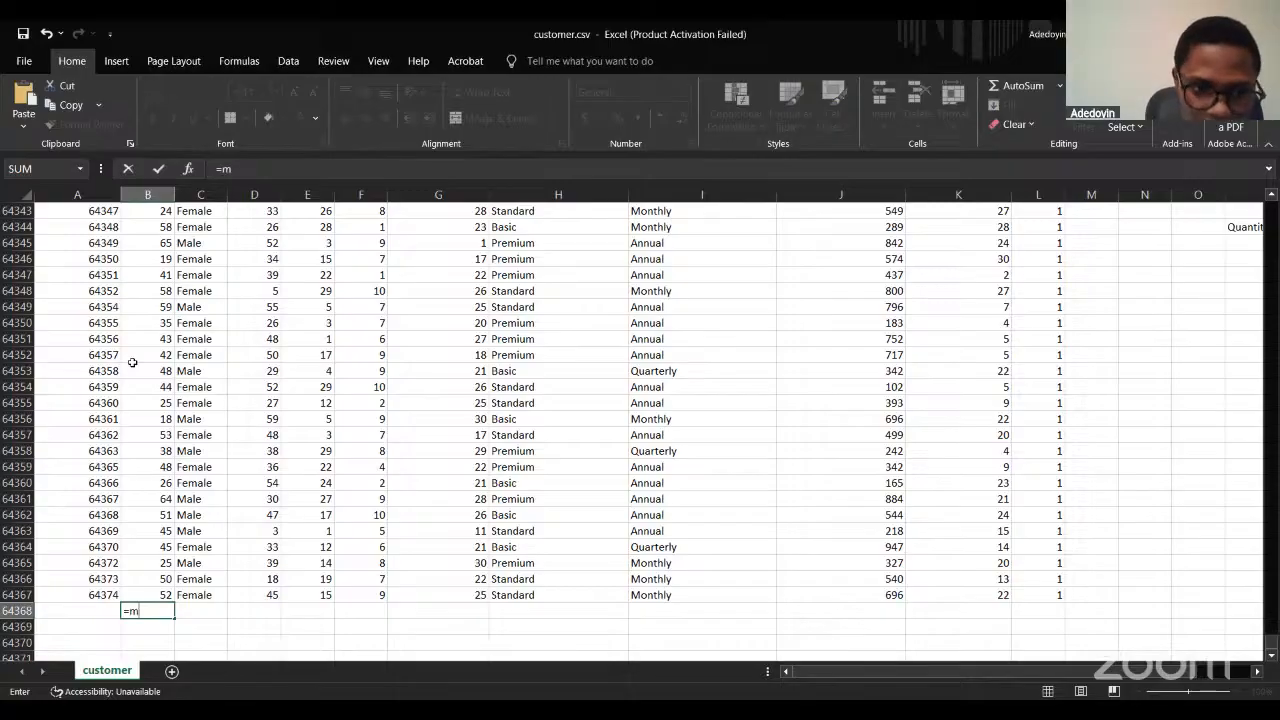
text(in()
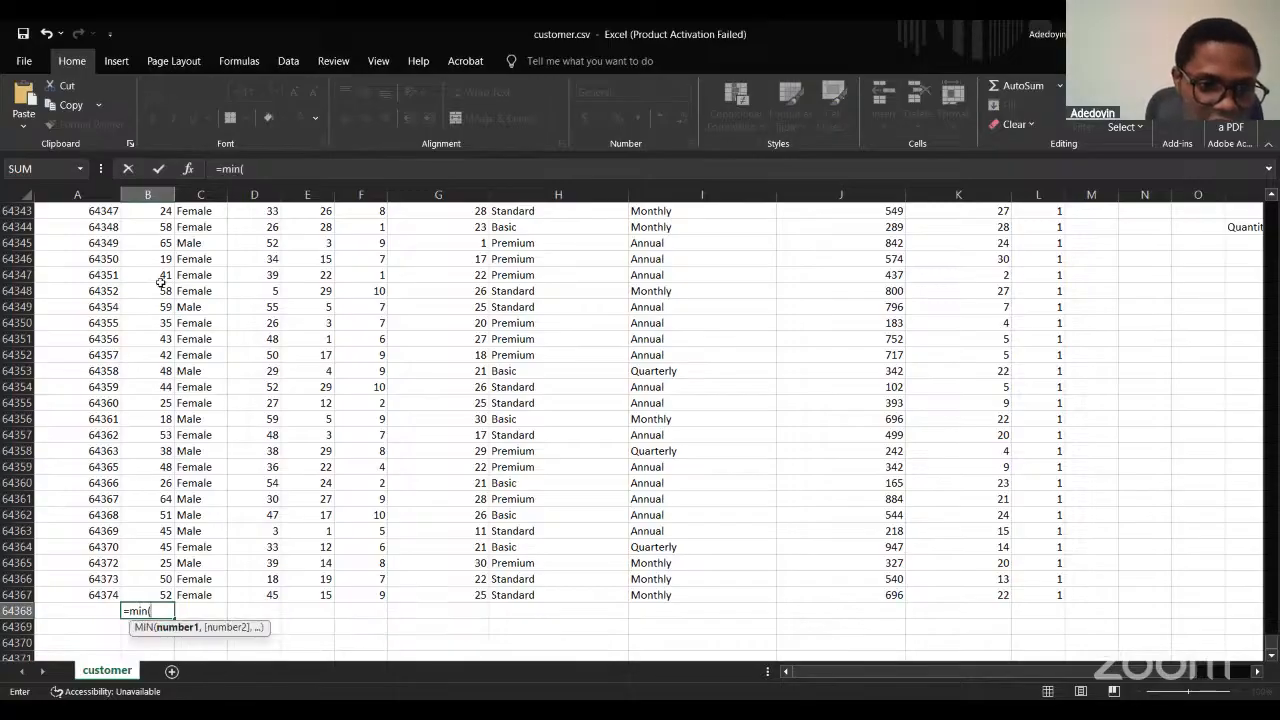
click(148, 595)
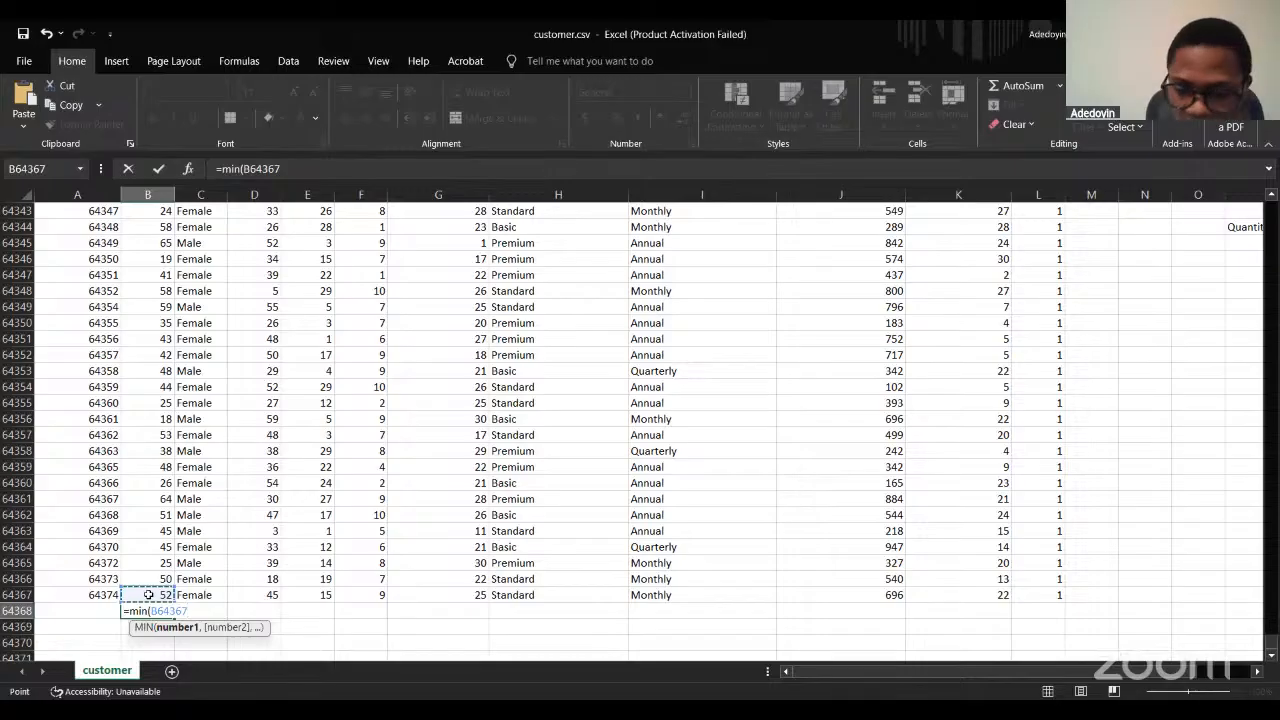
key(ctrl+shift+Up)
key(shift+Down)
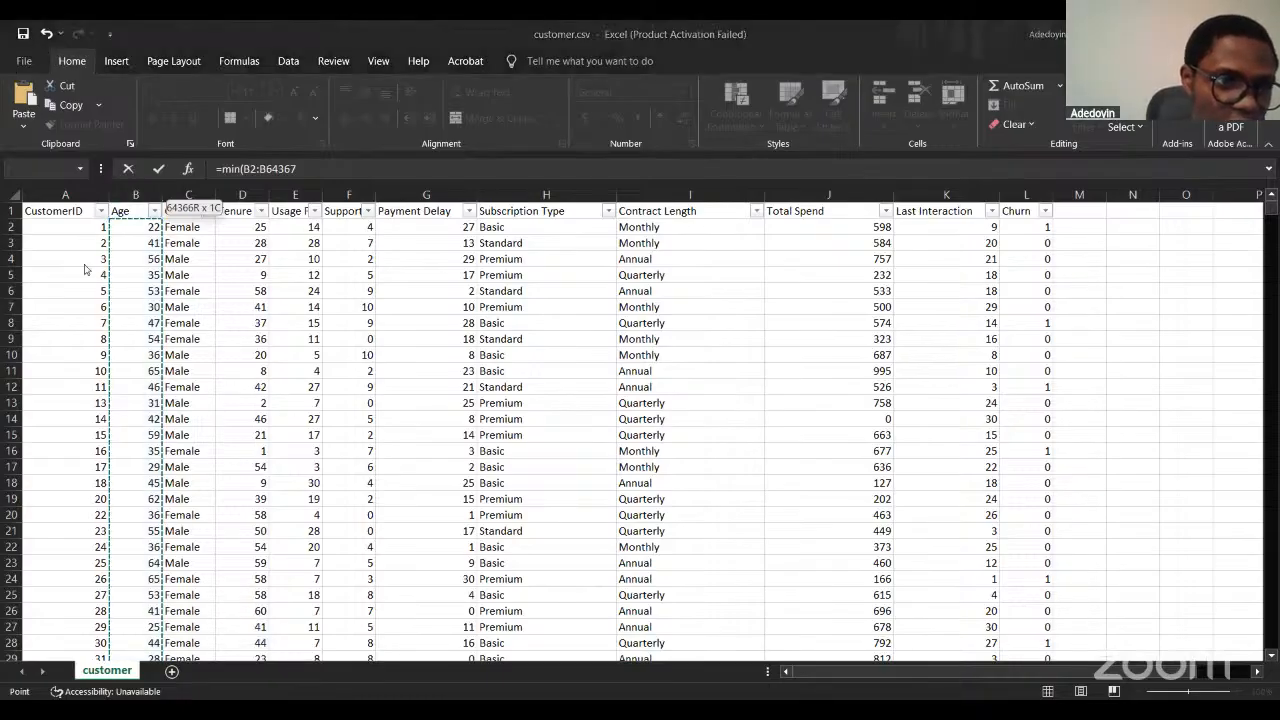
key(Return)
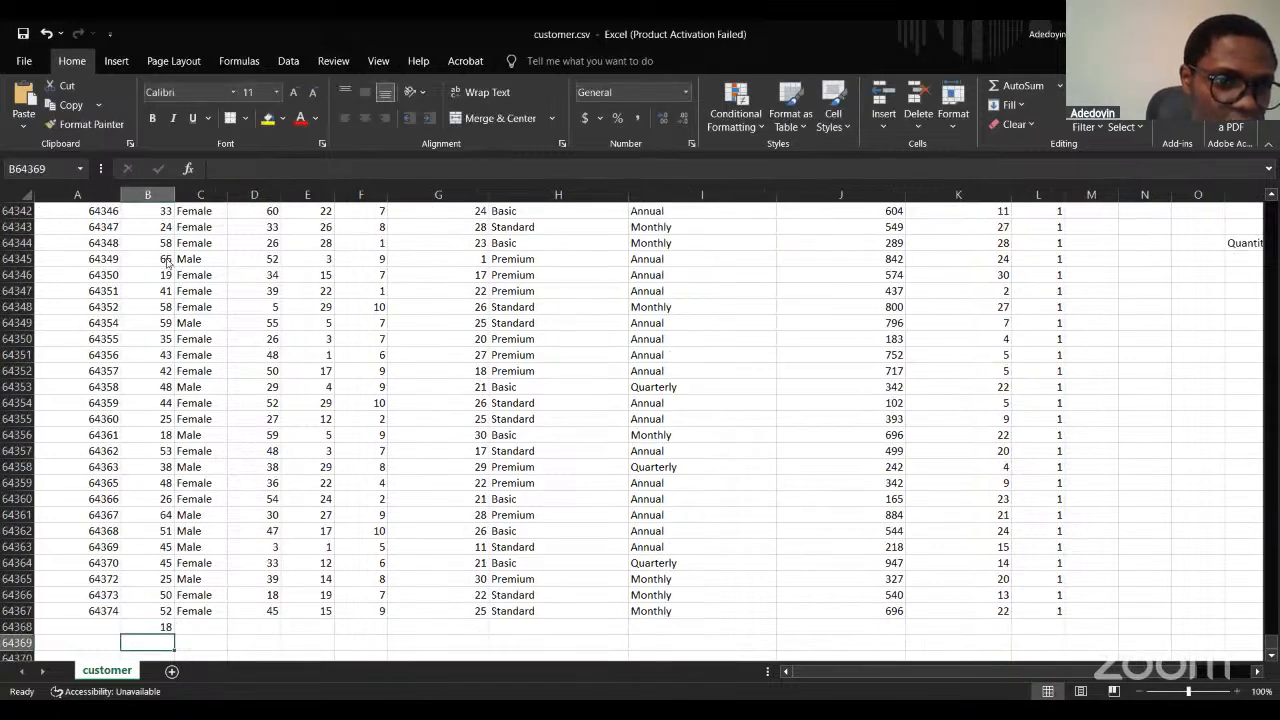
Check the extent of the Age column between its header and the minimum formula beneath the last record.
click(148, 611)
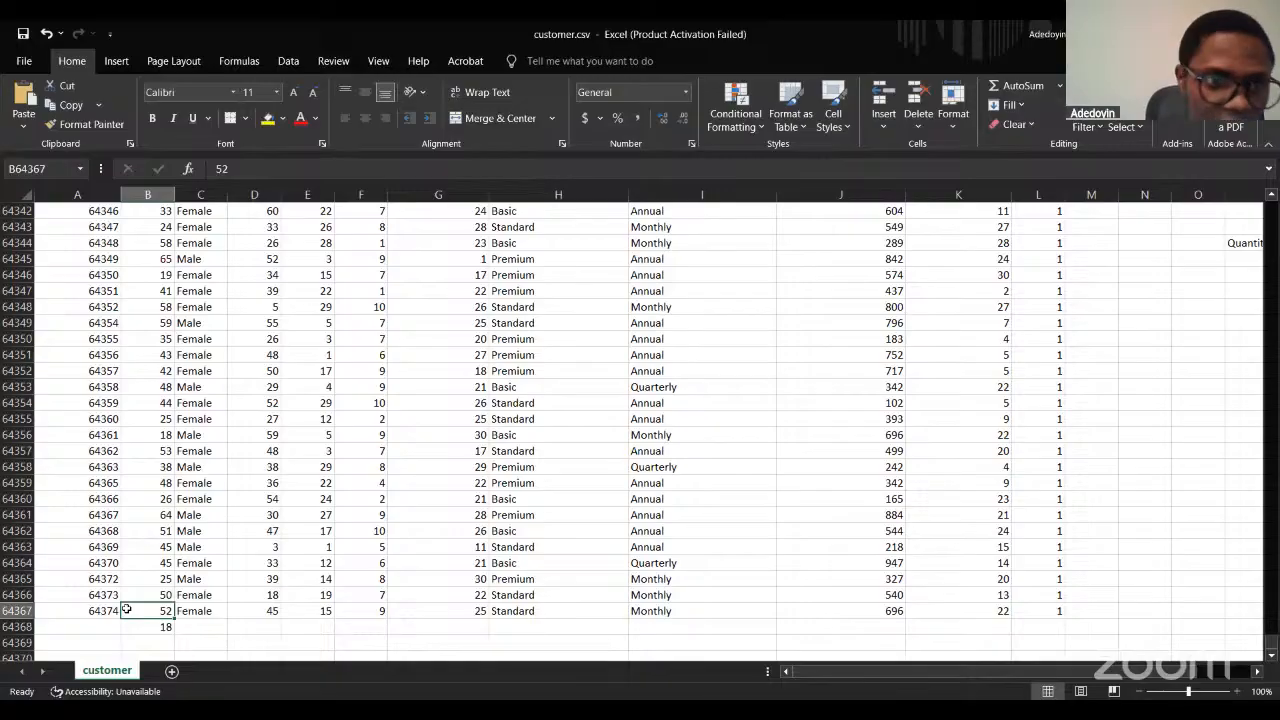
key(ctrl+Up)
key(Down)
key(ctrl+Down)
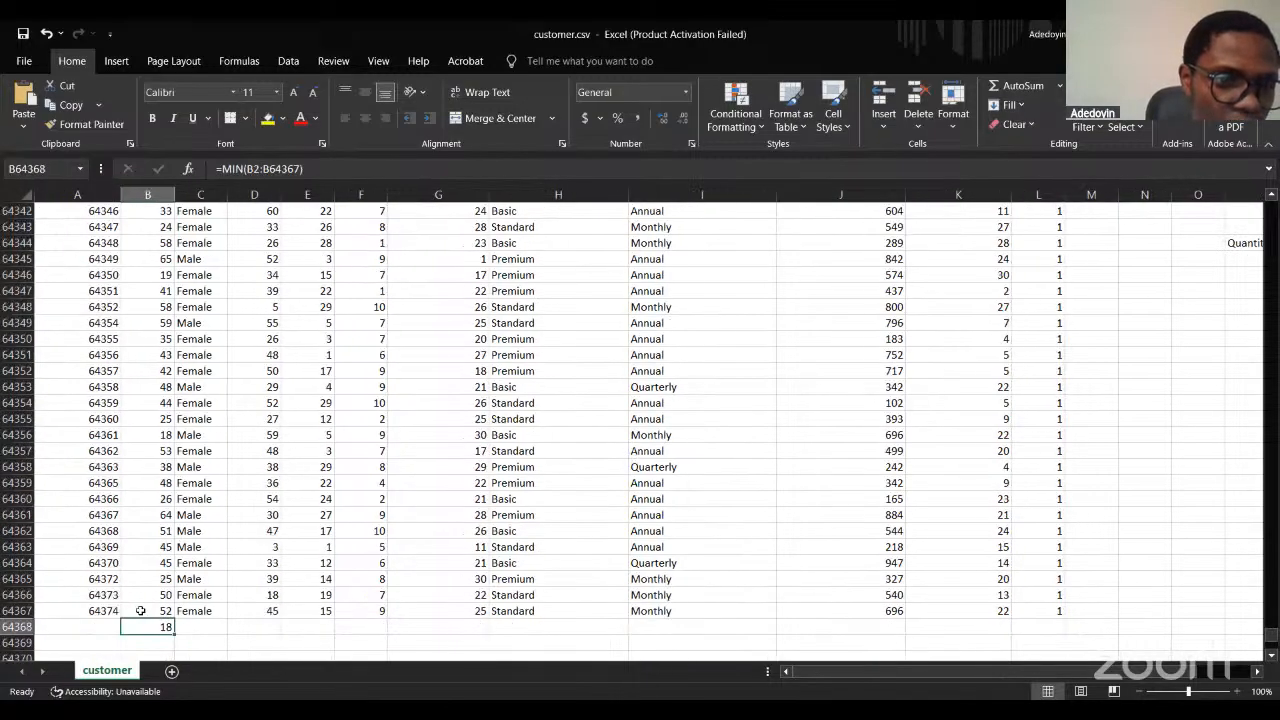
key(ctrl+Up)
key(ctrl+Down)
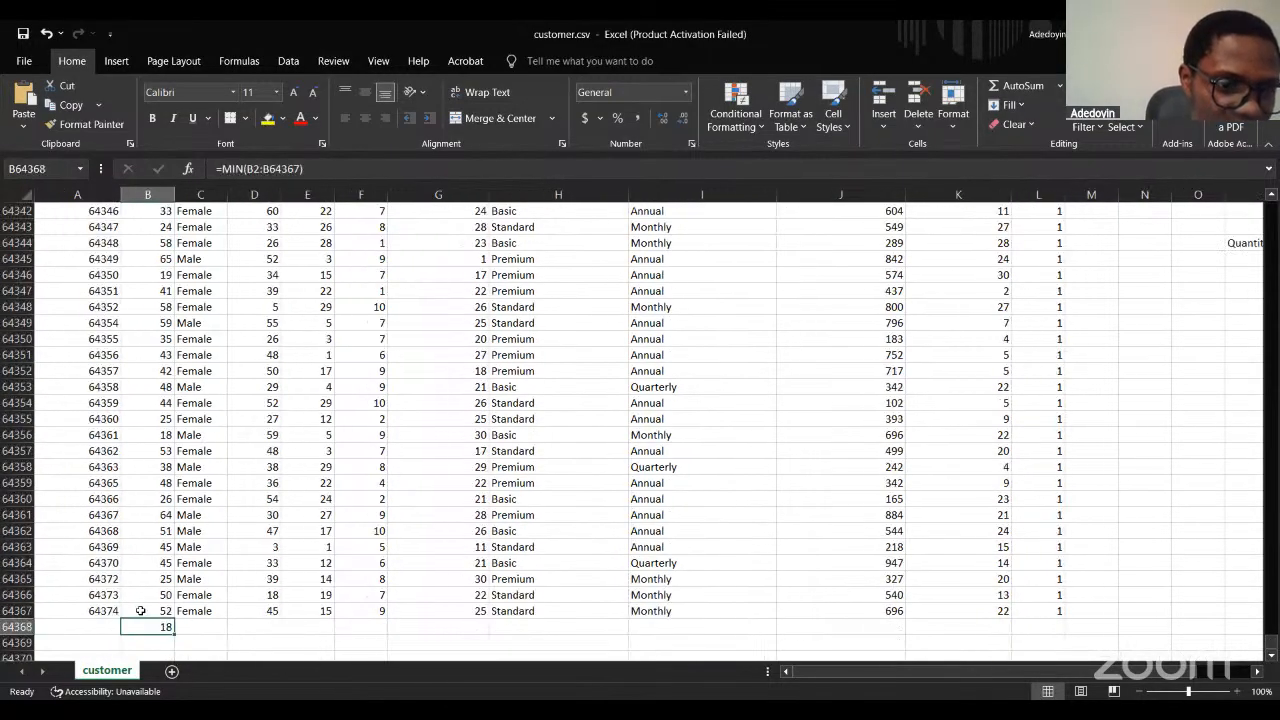
Copy the Age minimum formula from B64368 into D64368, below the Tenure column, and check its cell range.
key(Up)
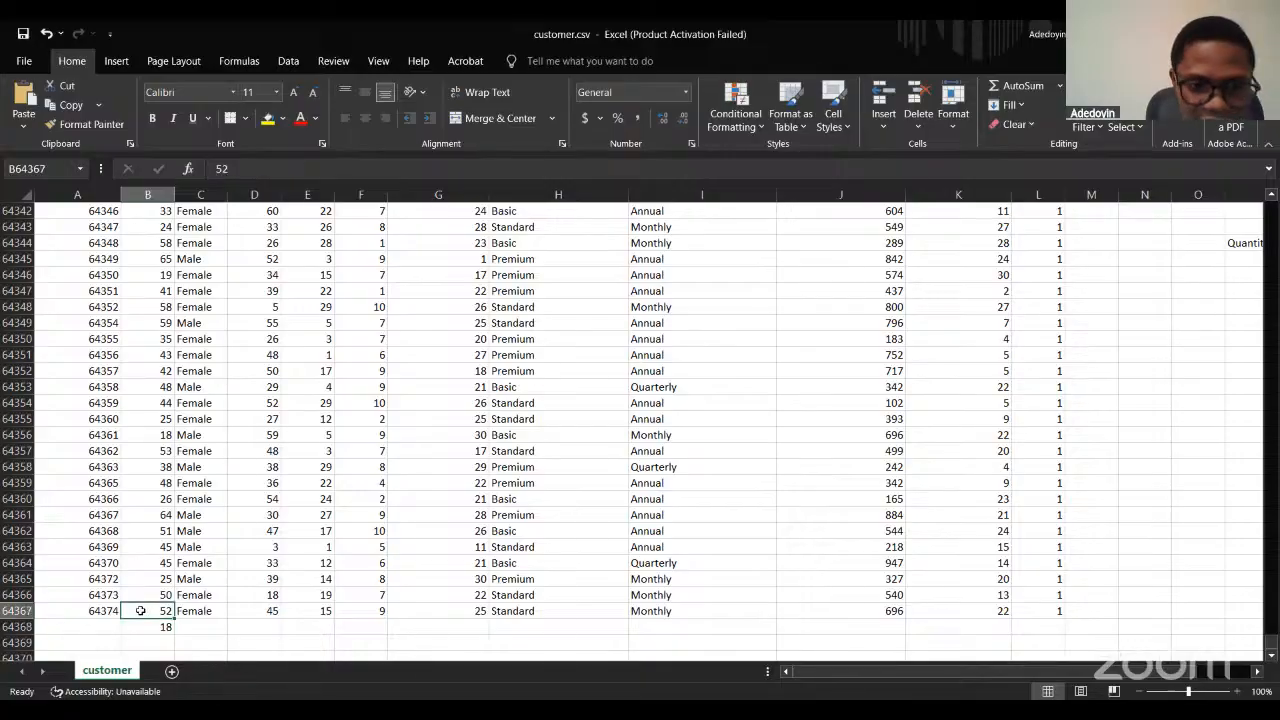
key(ctrl+shift+Up)
key(Down)
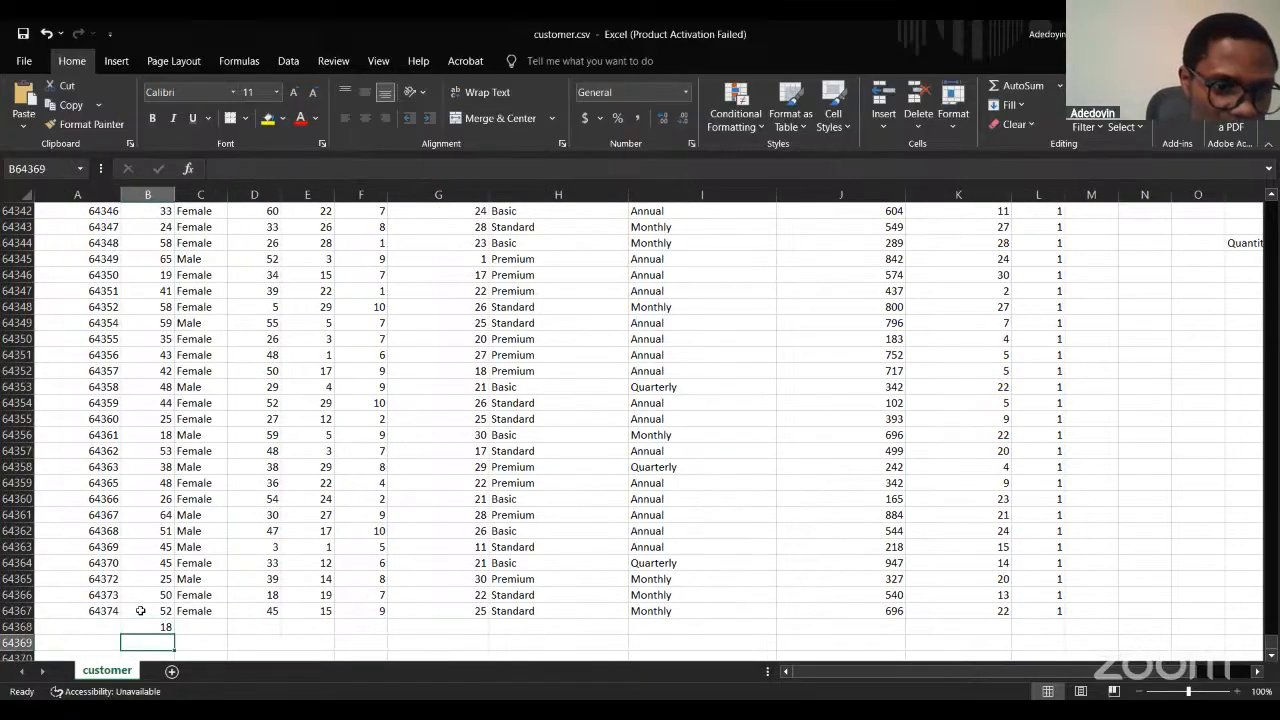
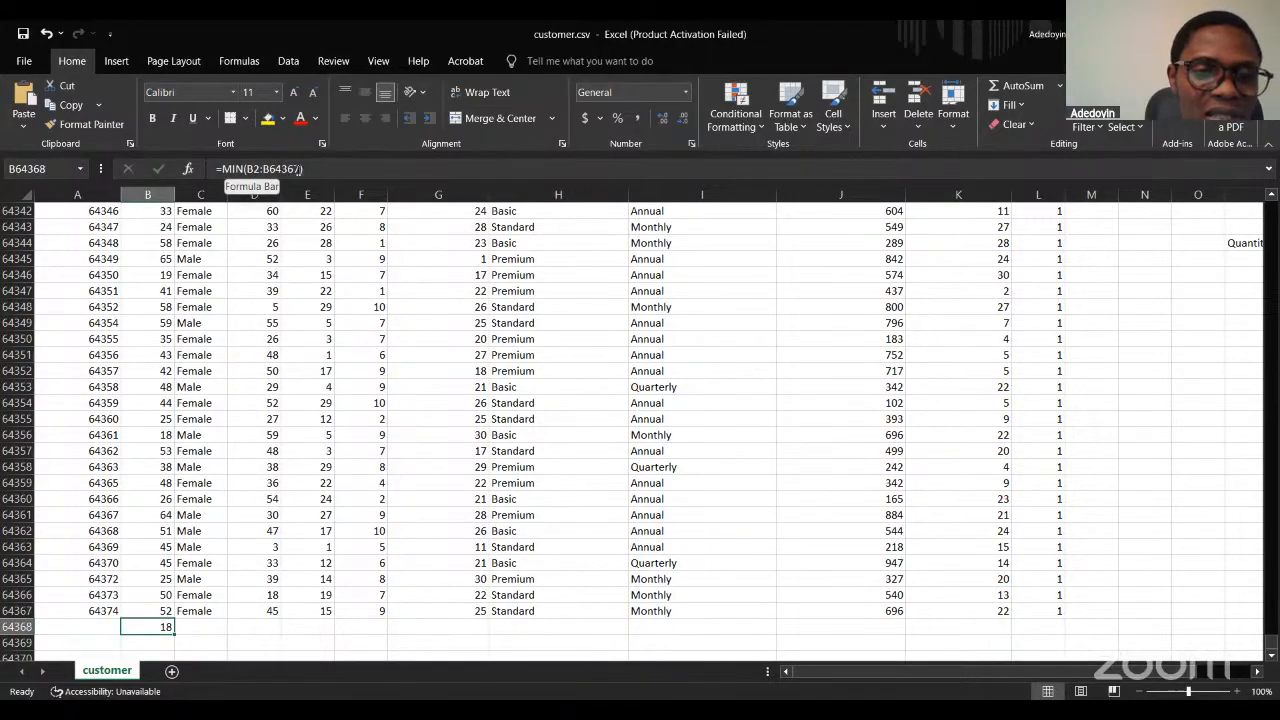
click(257, 622)
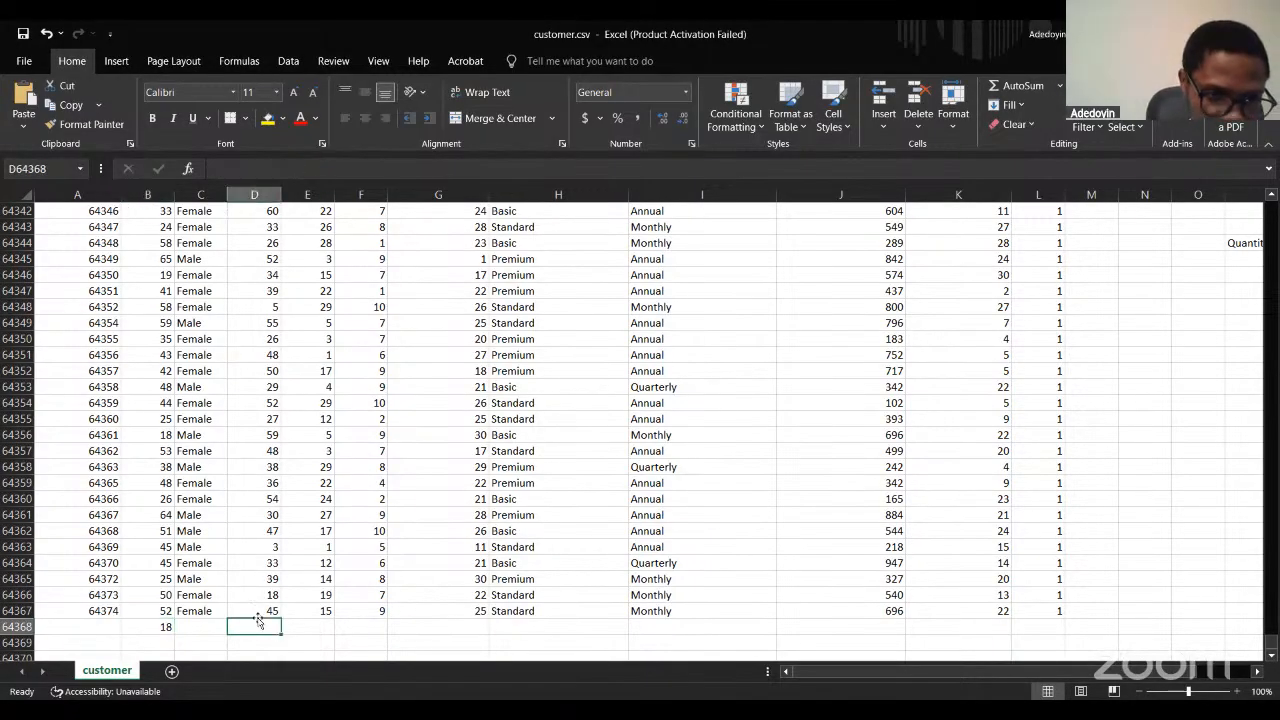
click(138, 630)
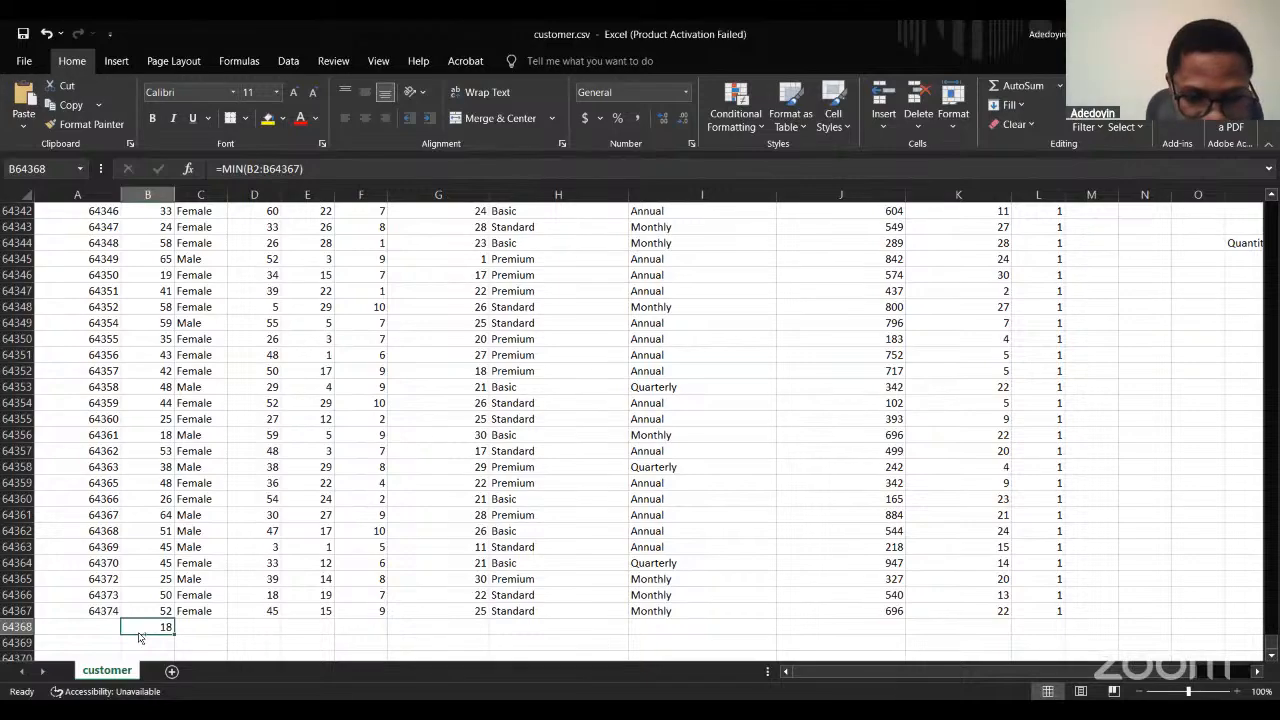
key(ctrl+c)
click(248, 628)
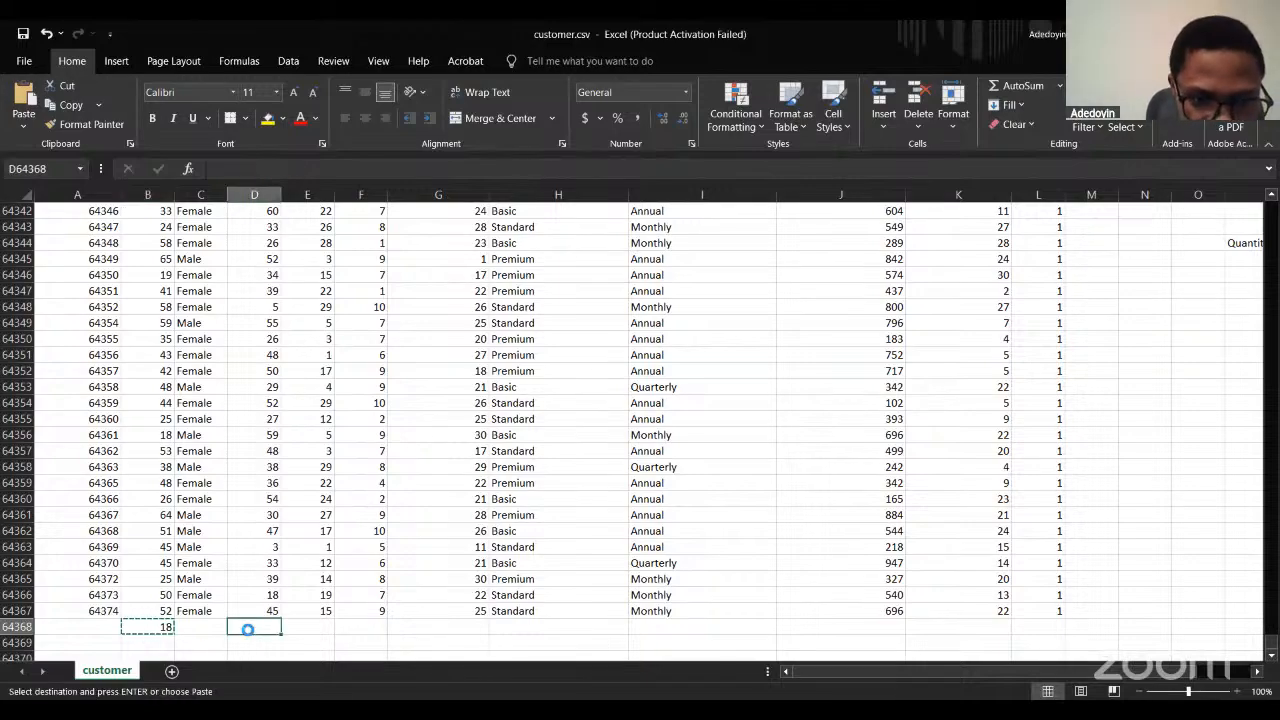
key(ctrl+v)
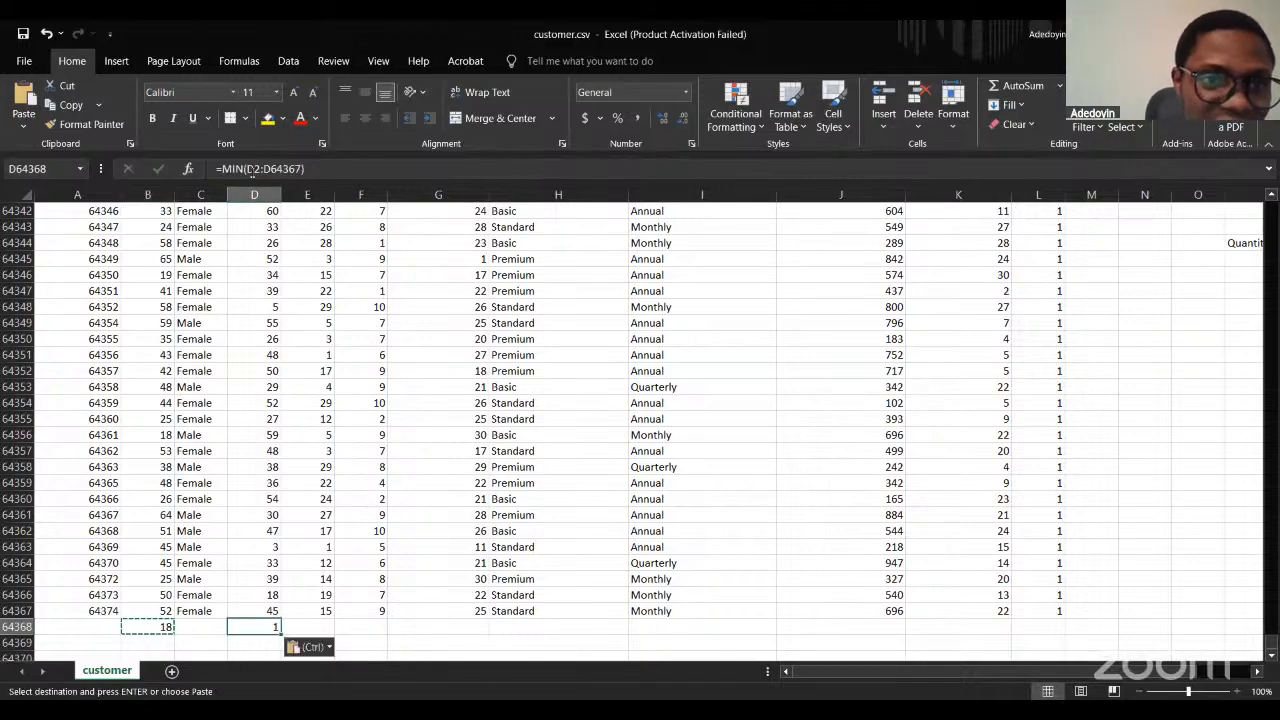
click(252, 170)
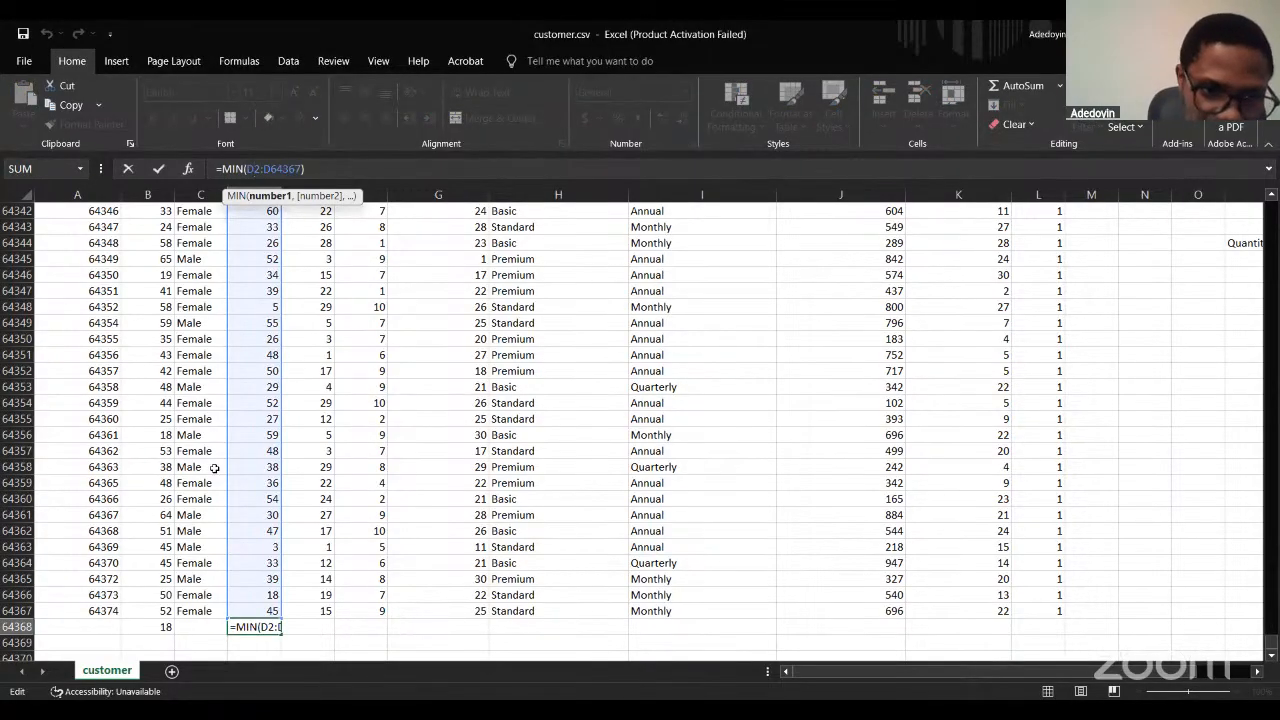
key(Escape)
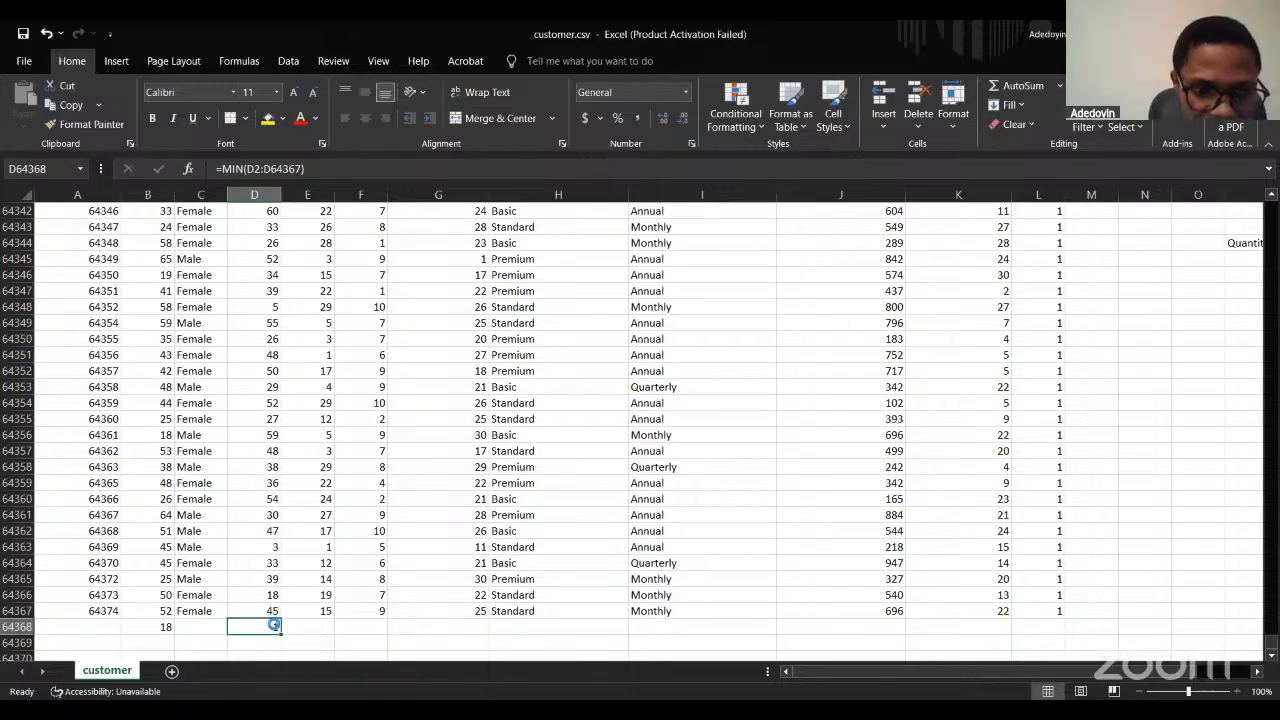
Copy the Tenure minimum formula from D64368 into E64368, F64368 and G64368.
key(ctrl+c)
click(316, 626)
key(ctrl+v)
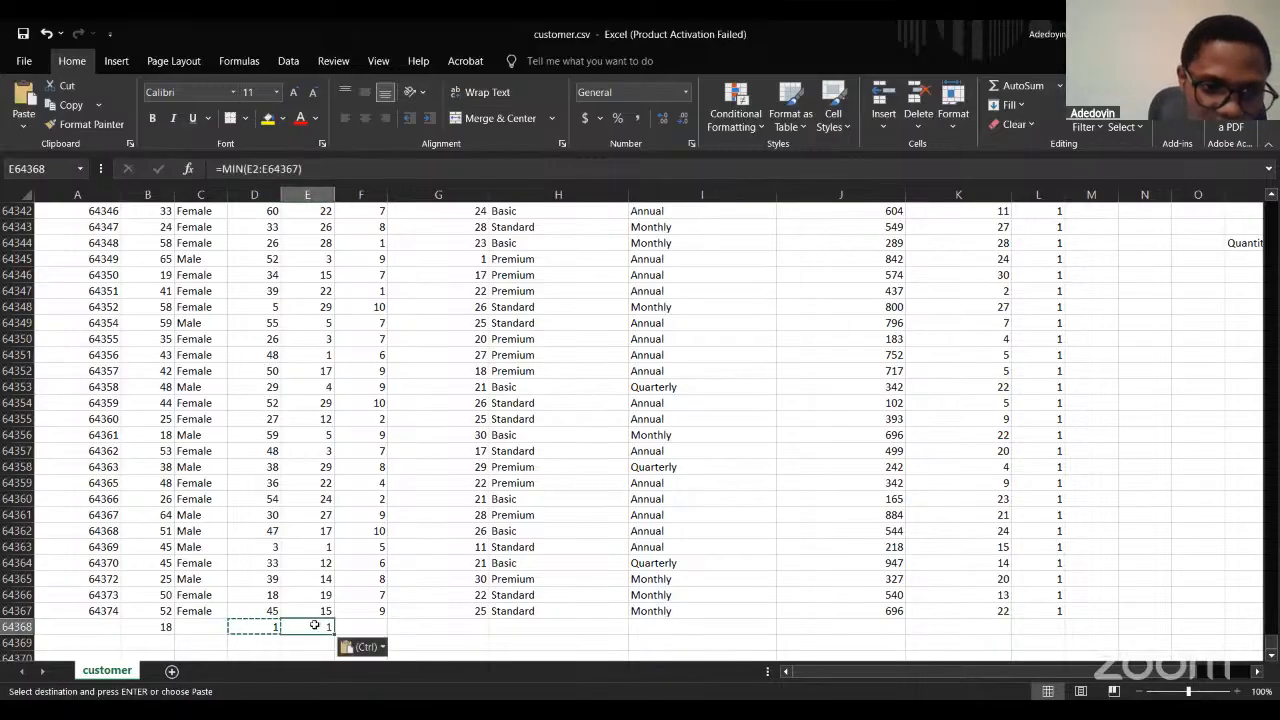
click(372, 632)
key(ctrl+v)
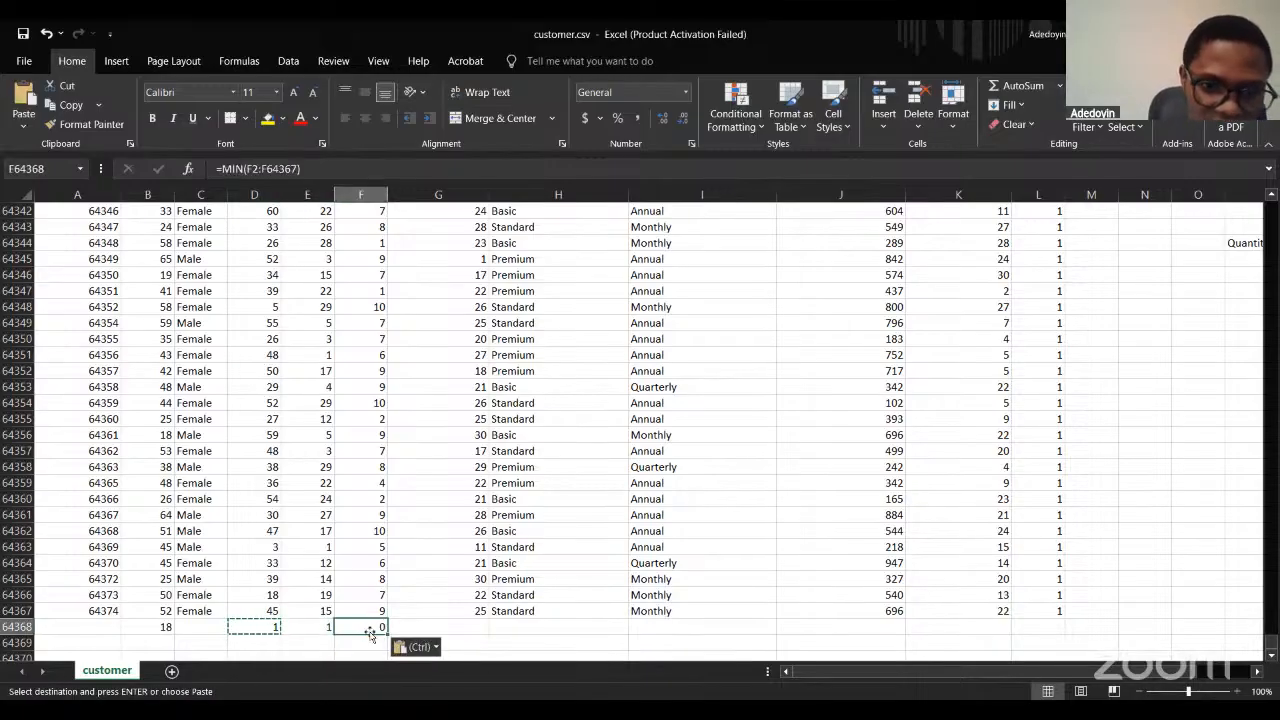
click(454, 624)
key(ctrl+v)
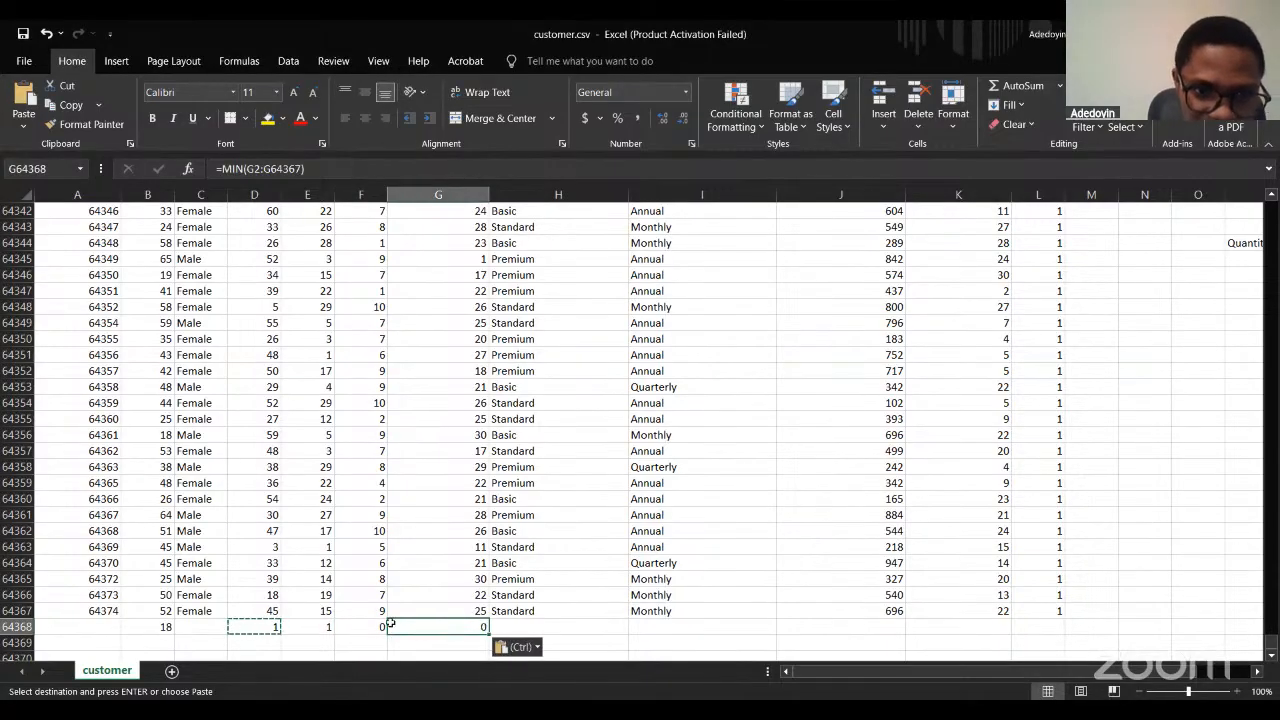
Check the distinct values of the Support column in its filter list against the calculated minimum.
click(312, 624)
click(366, 610)
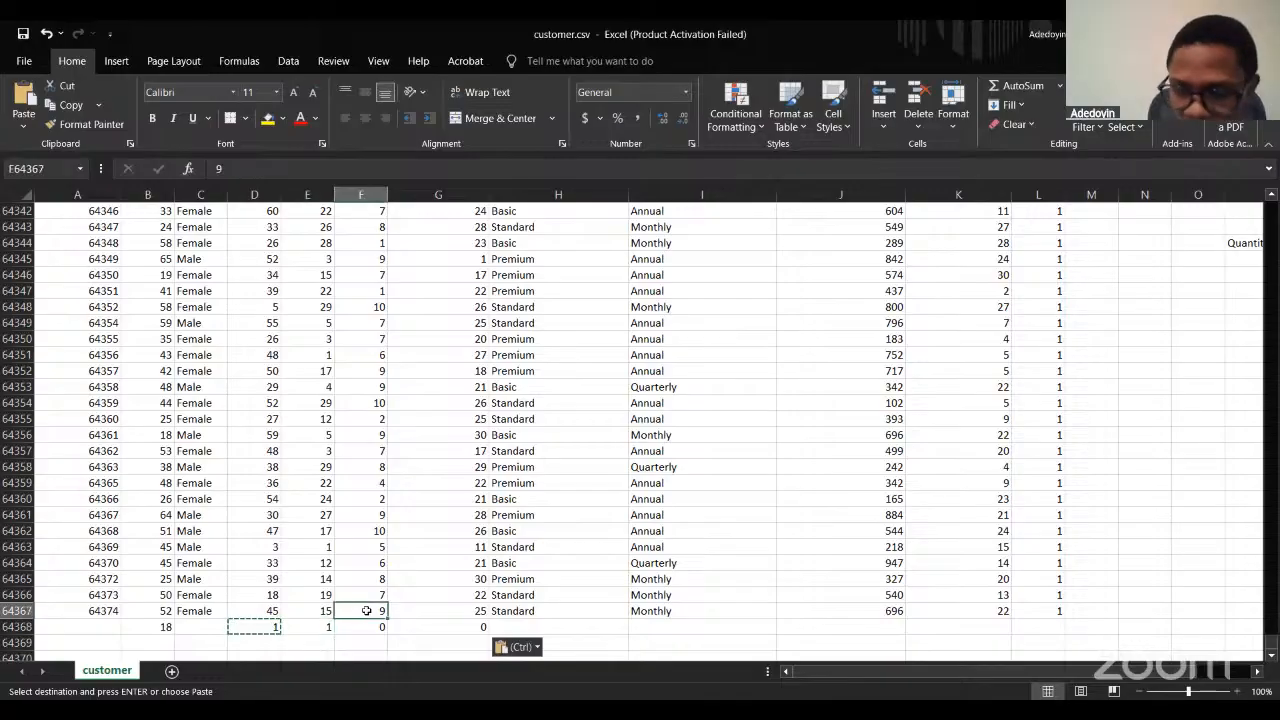
key(ctrl+shift+Up)
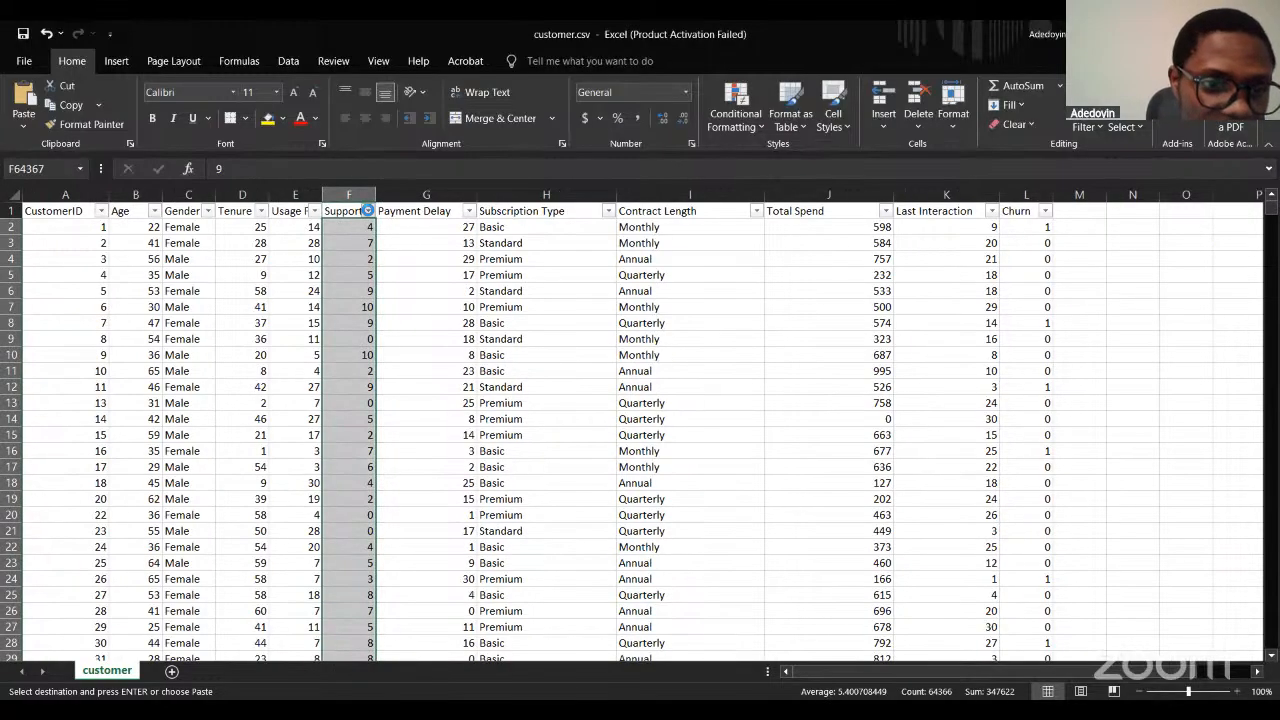
click(368, 210)
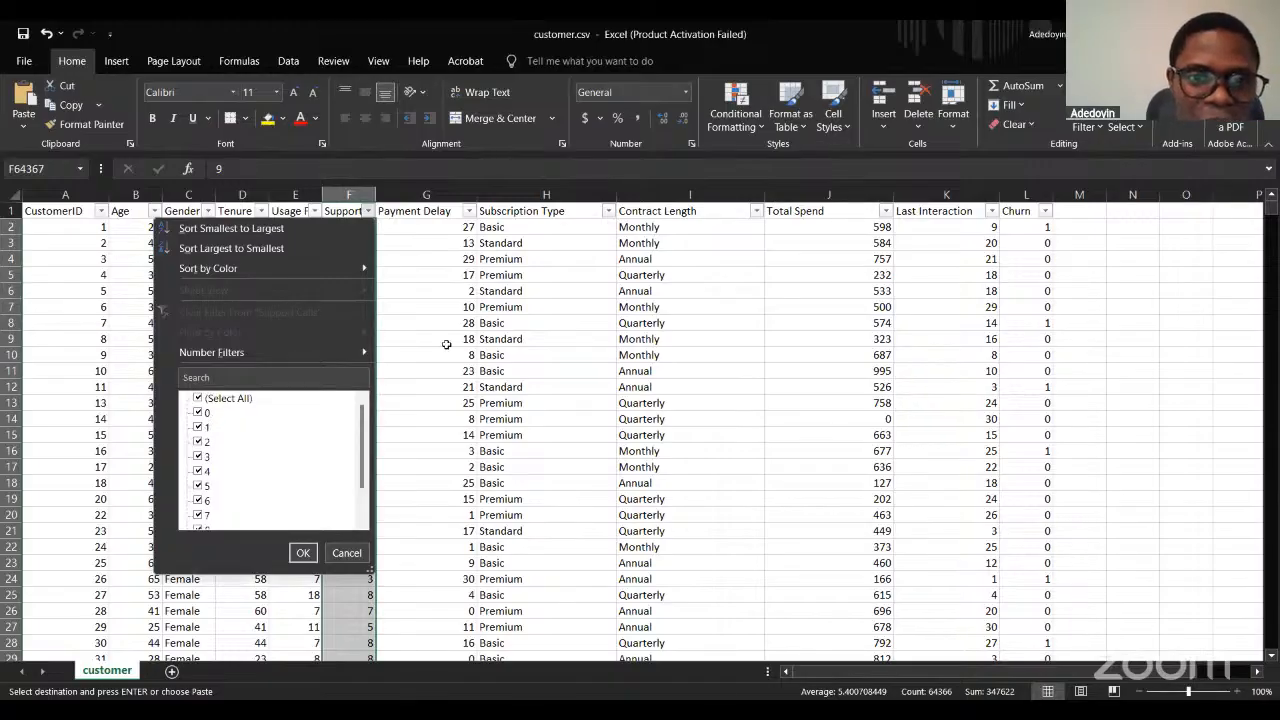
click(454, 243)
Paste the minimum formula again into G64368 and check the distinct Payment Delay values in the column's filter list.
key(ctrl+Down)
key(Down)
key(ctrl+v)
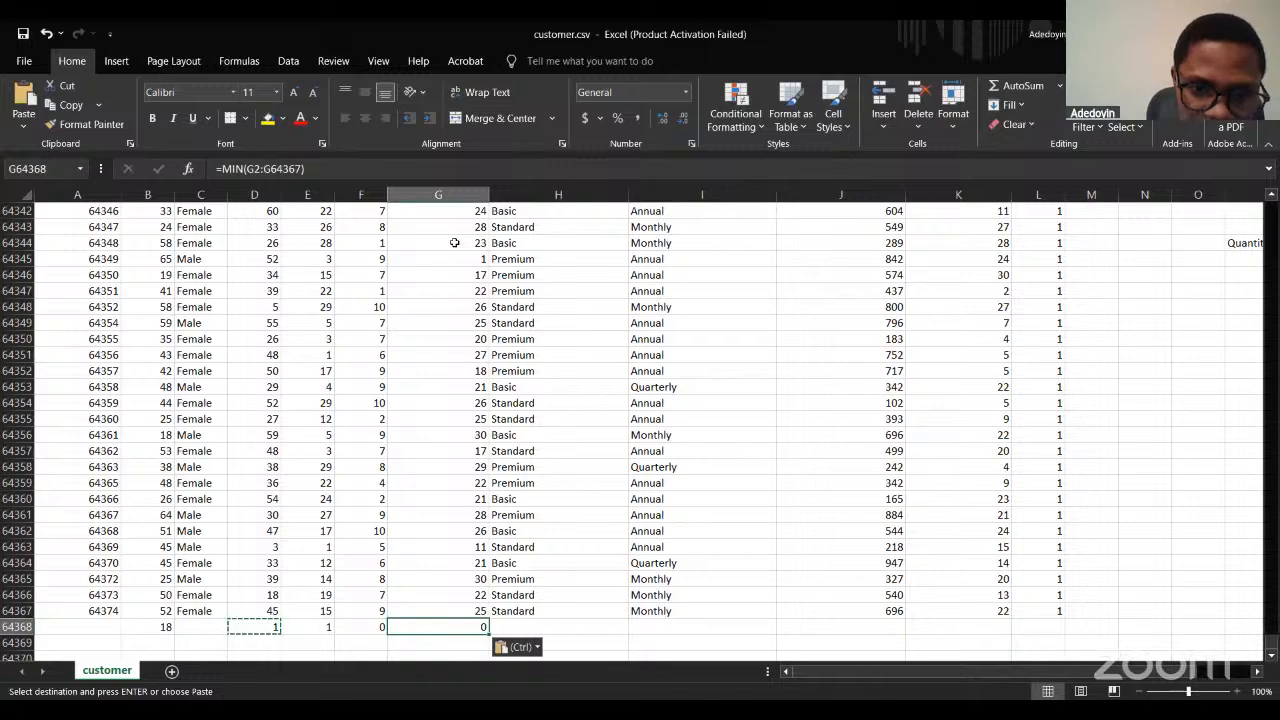
key(ctrl+Up)
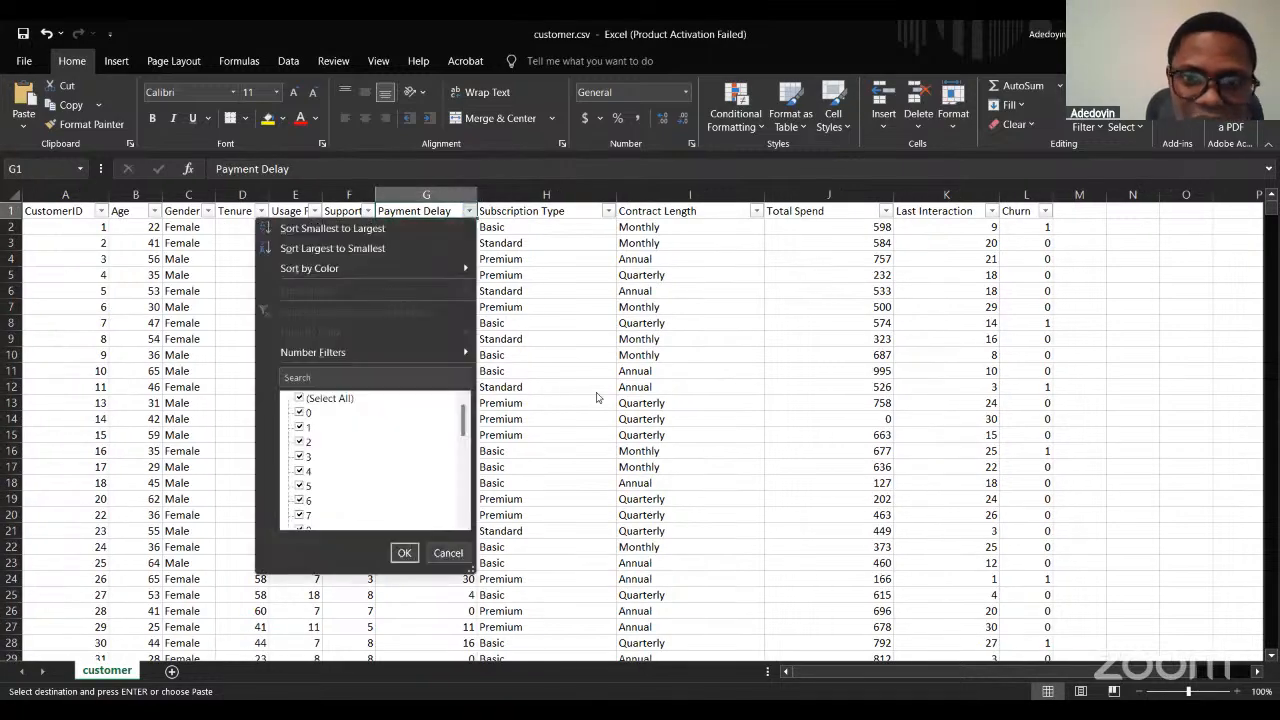
click(668, 381)
Paste the minimum formula into J64368, below the last Total Spend record.
key(ctrl+Down)
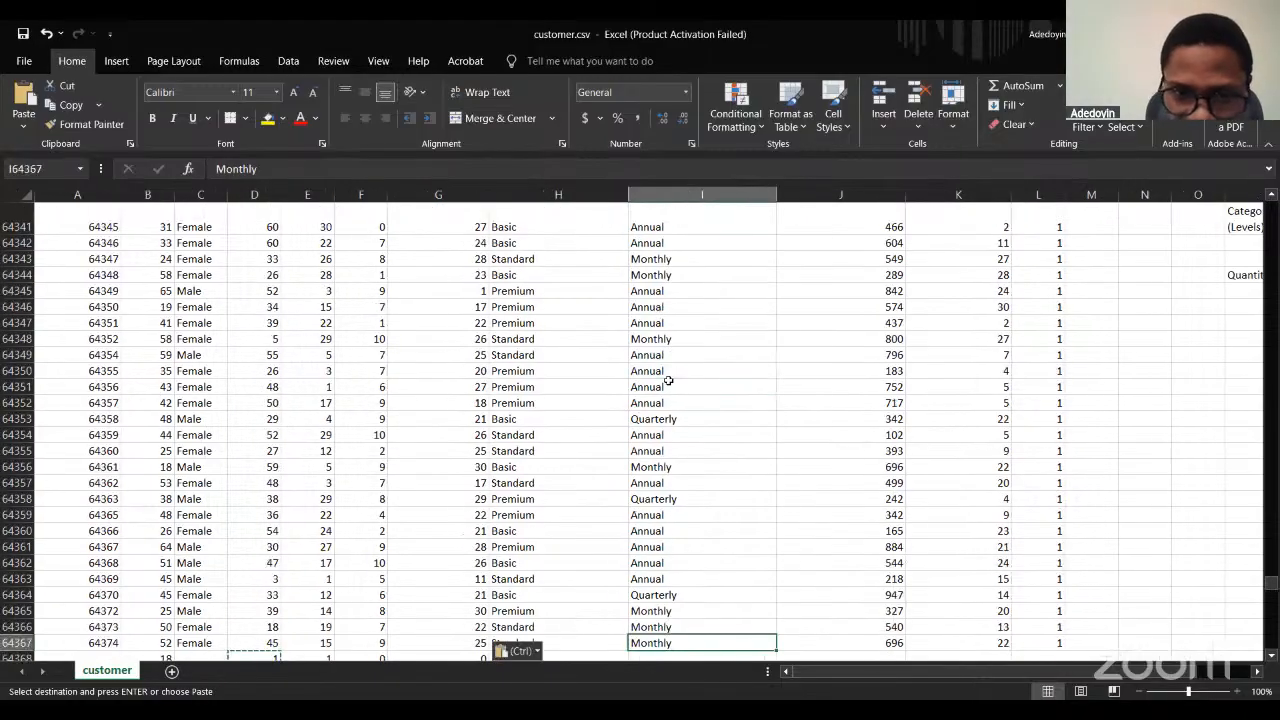
key(ctrl+Up)
key(Right)
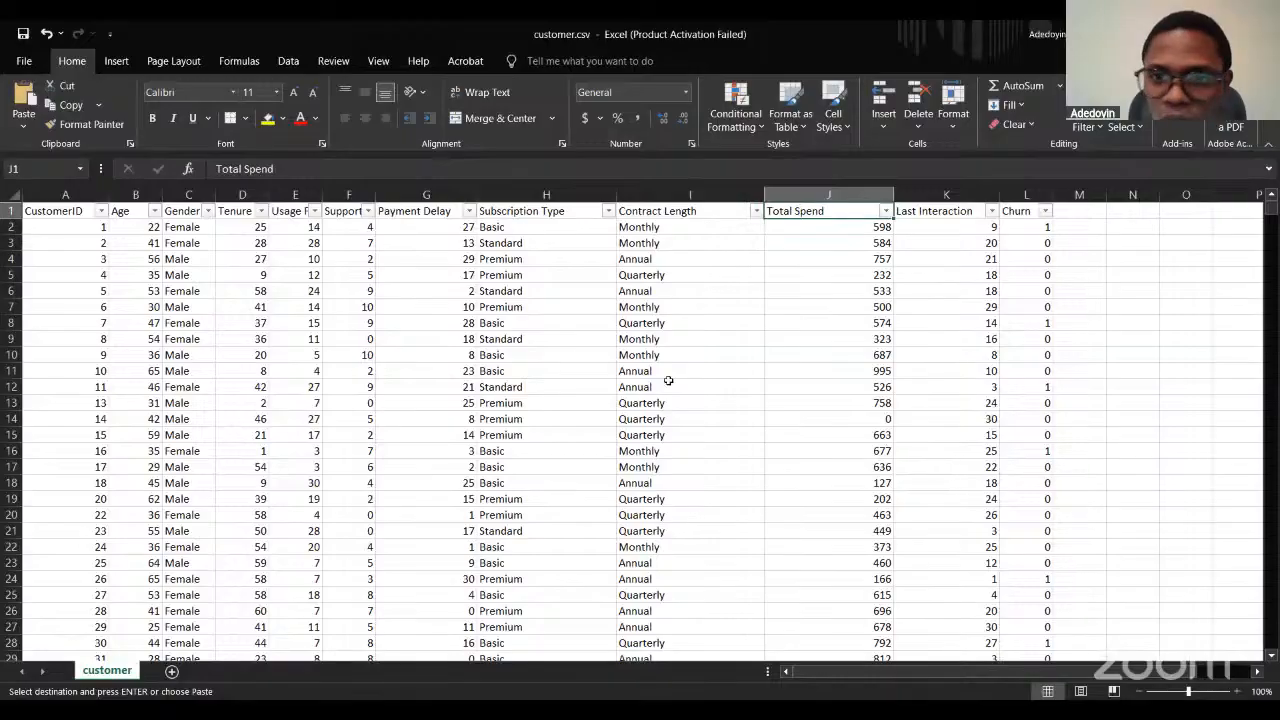
click(862, 231)
key(ctrl+Down)
key(Down)
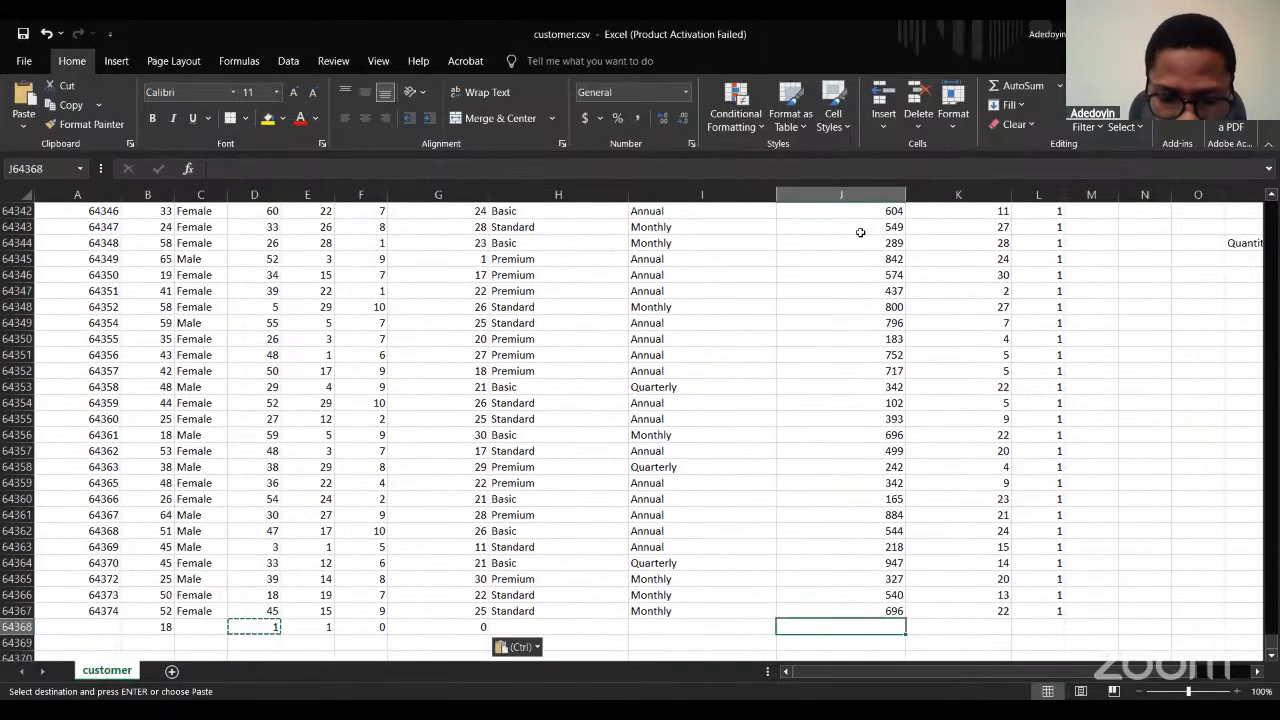
key(ctrl+v)
Filter the Total Spend column to show only records with a value of 0.
click(894, 451)
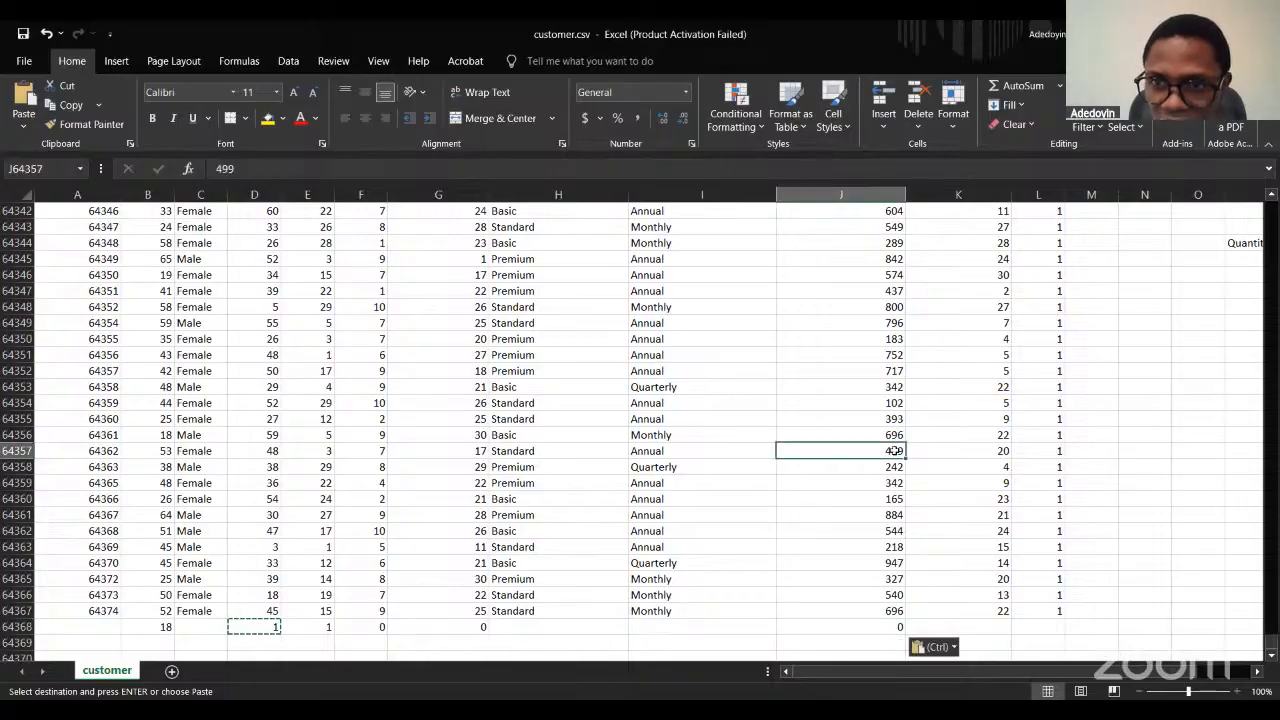
key(ctrl+Up)
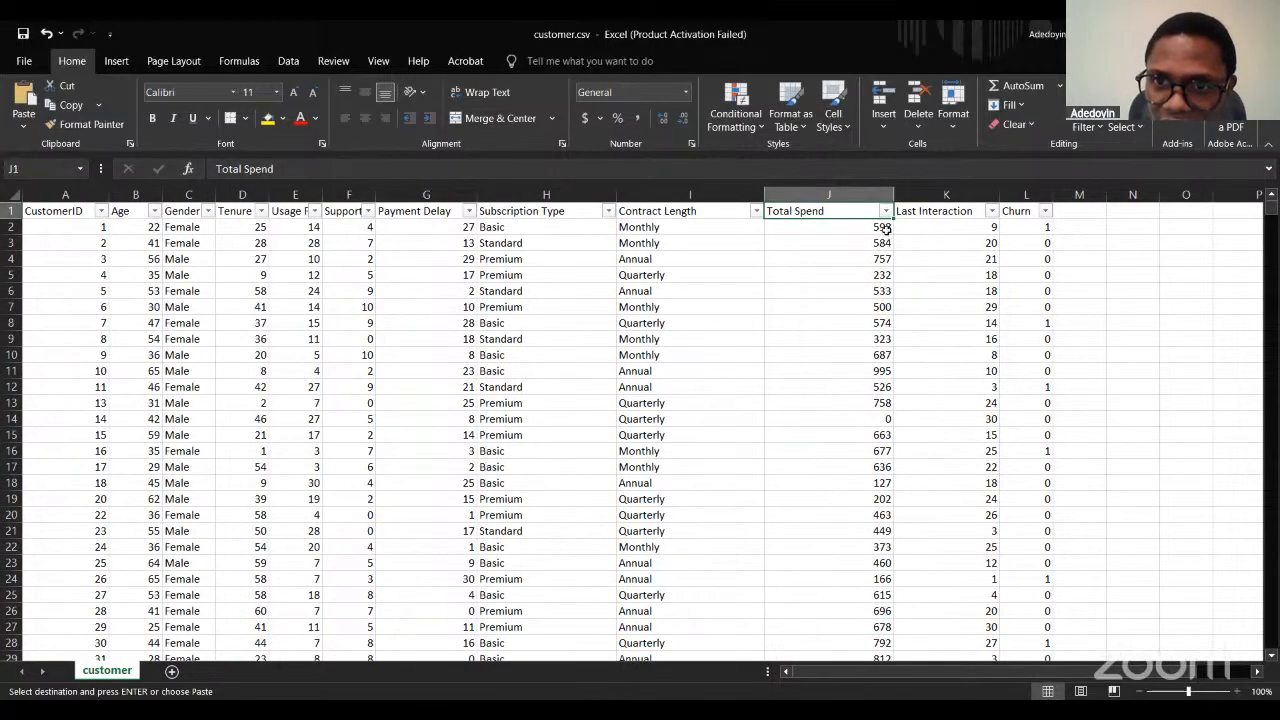
click(885, 211)
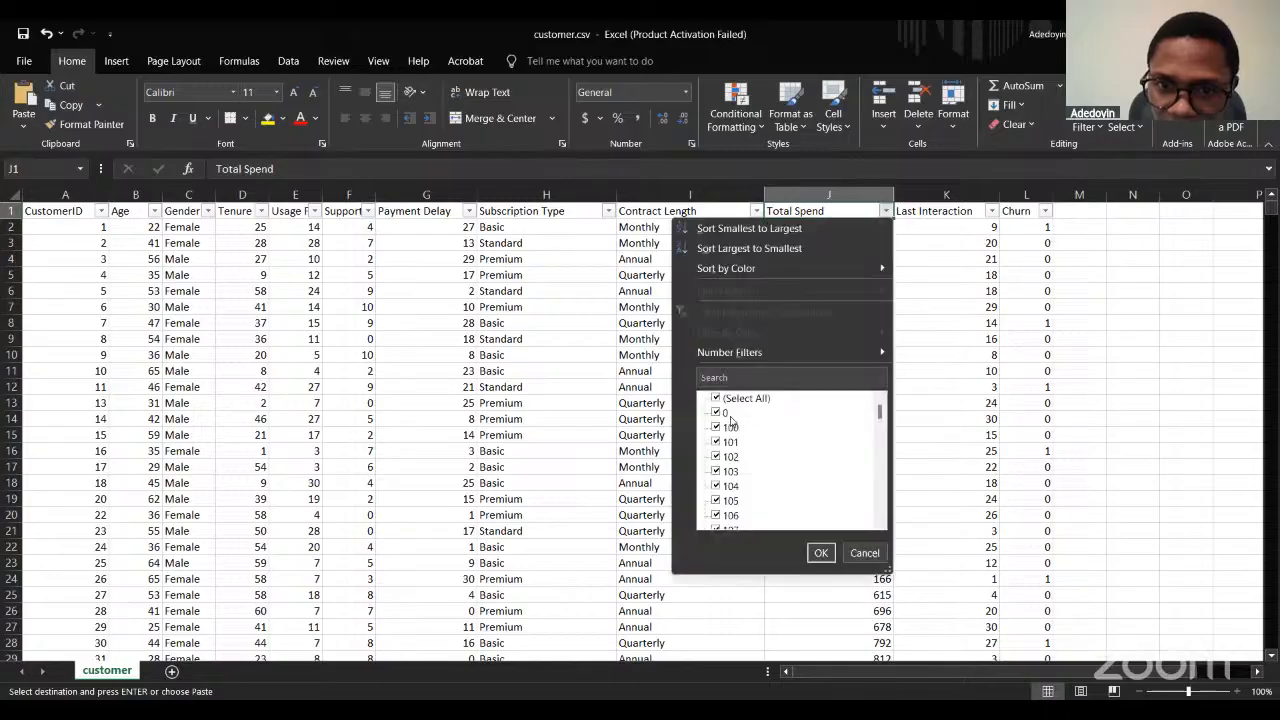
click(716, 399)
click(716, 413)
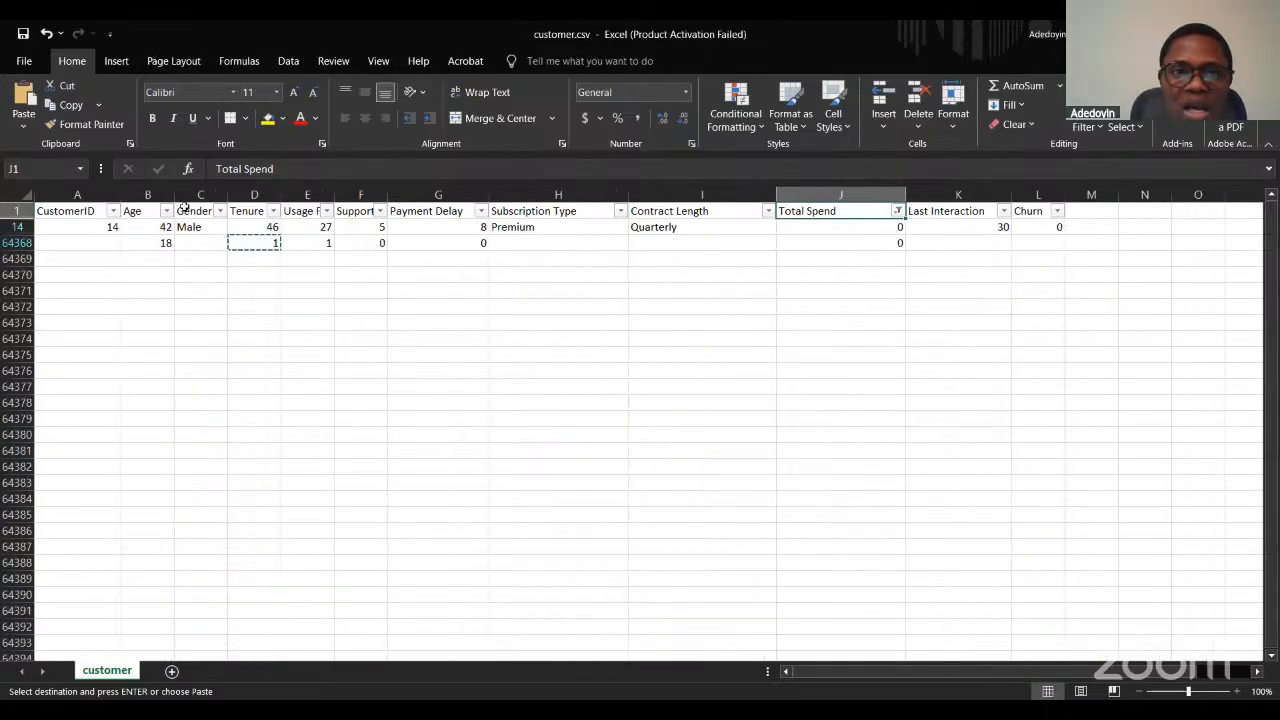
Delete row 14, the record with zero Total Spend, and clear the Total Spend filter.
click(12, 227)
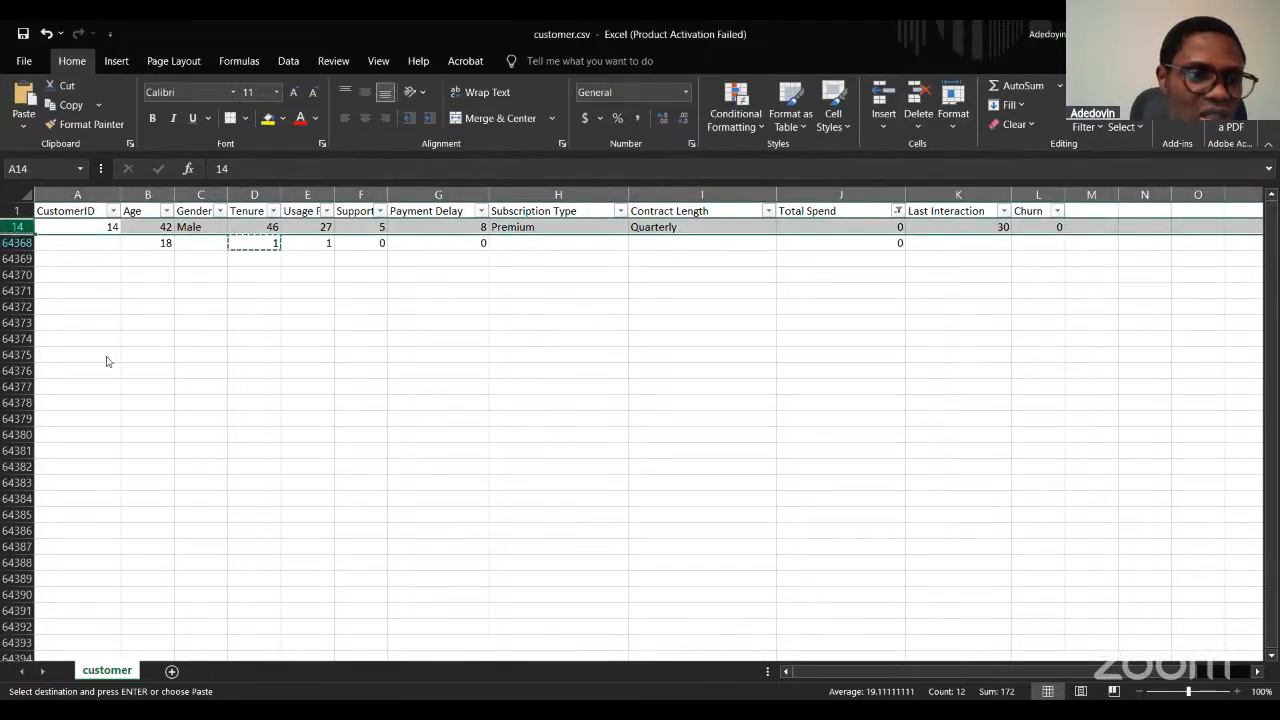
right_click(15, 227)
click(66, 392)
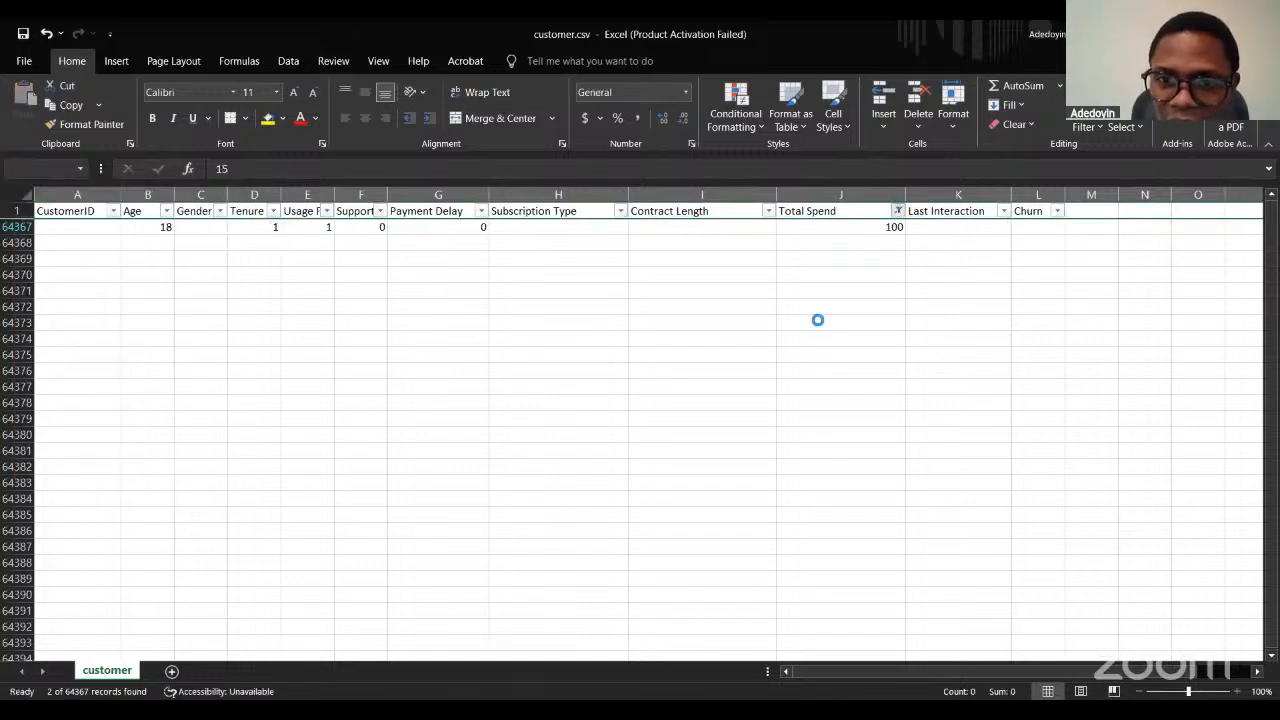
click(851, 368)
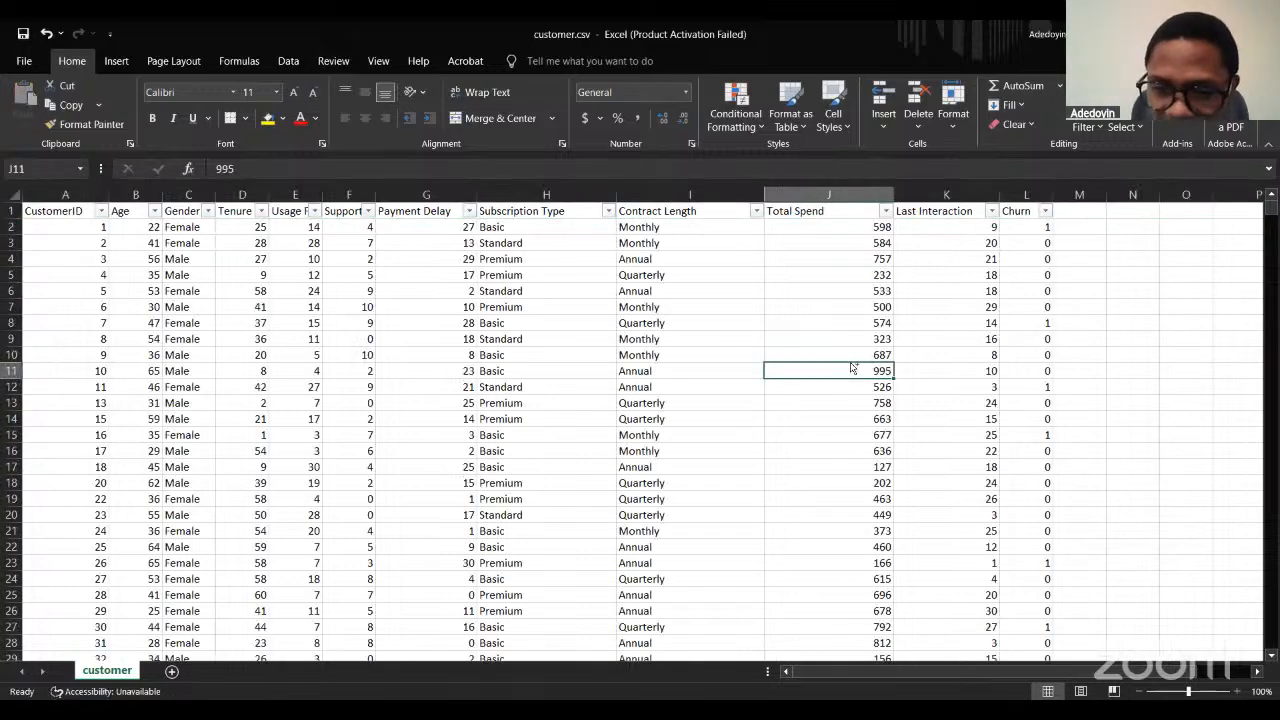
Copy the Total Spend minimum formula from J64367 into K64367 and L64367, below Last Interaction and Churn.
key(ctrl+Down)
key(ctrl+Up)
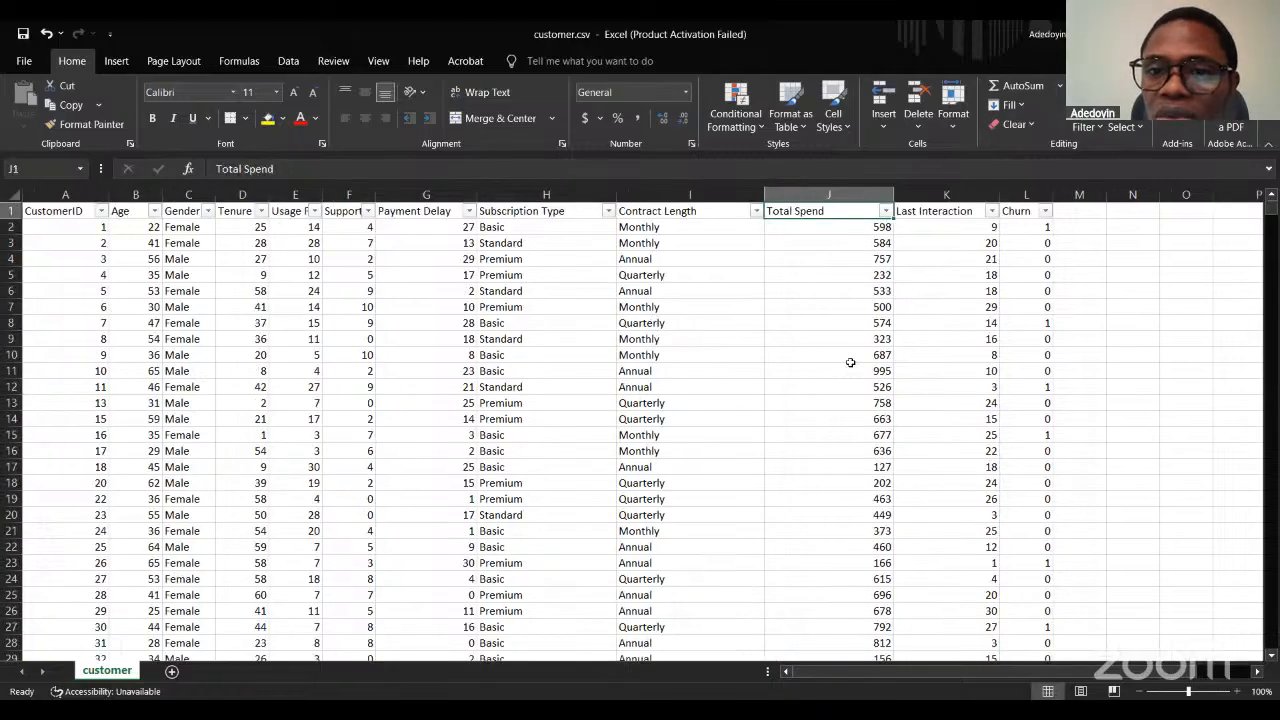
key(Right)
key(ctrl+Down)
key(Left)
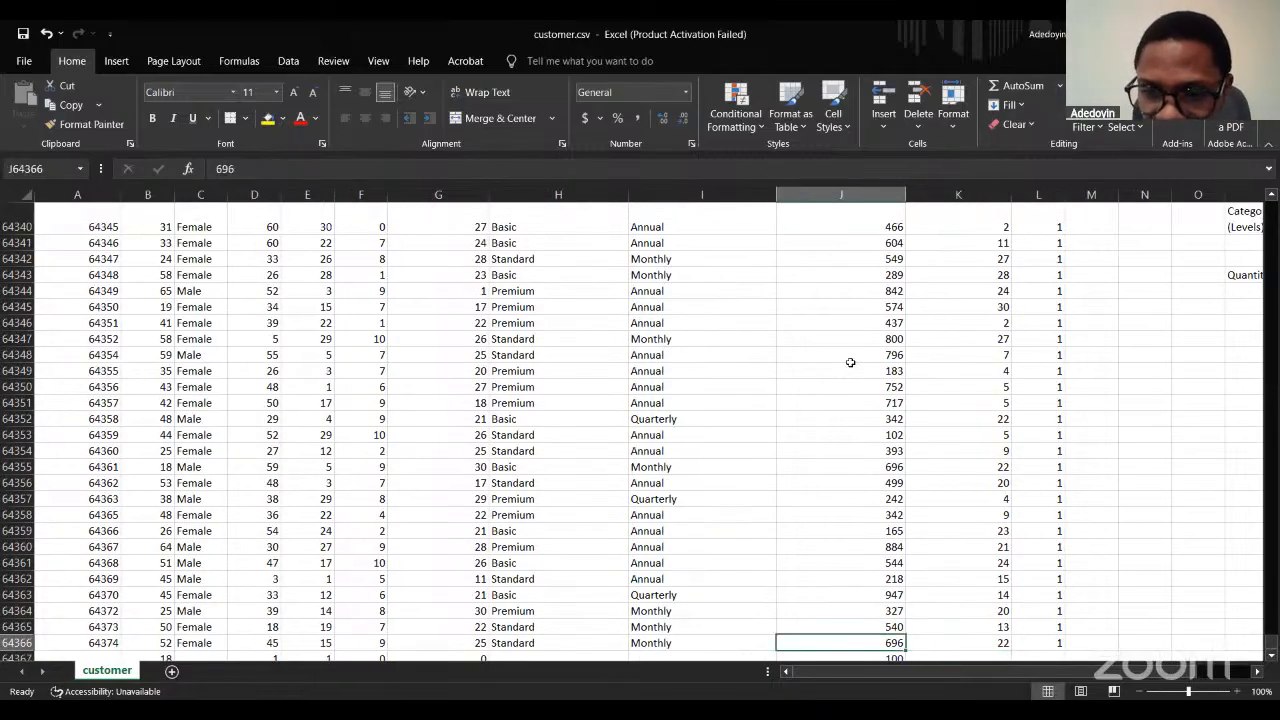
key(Down)
key(ctrl+c)
key(Right)
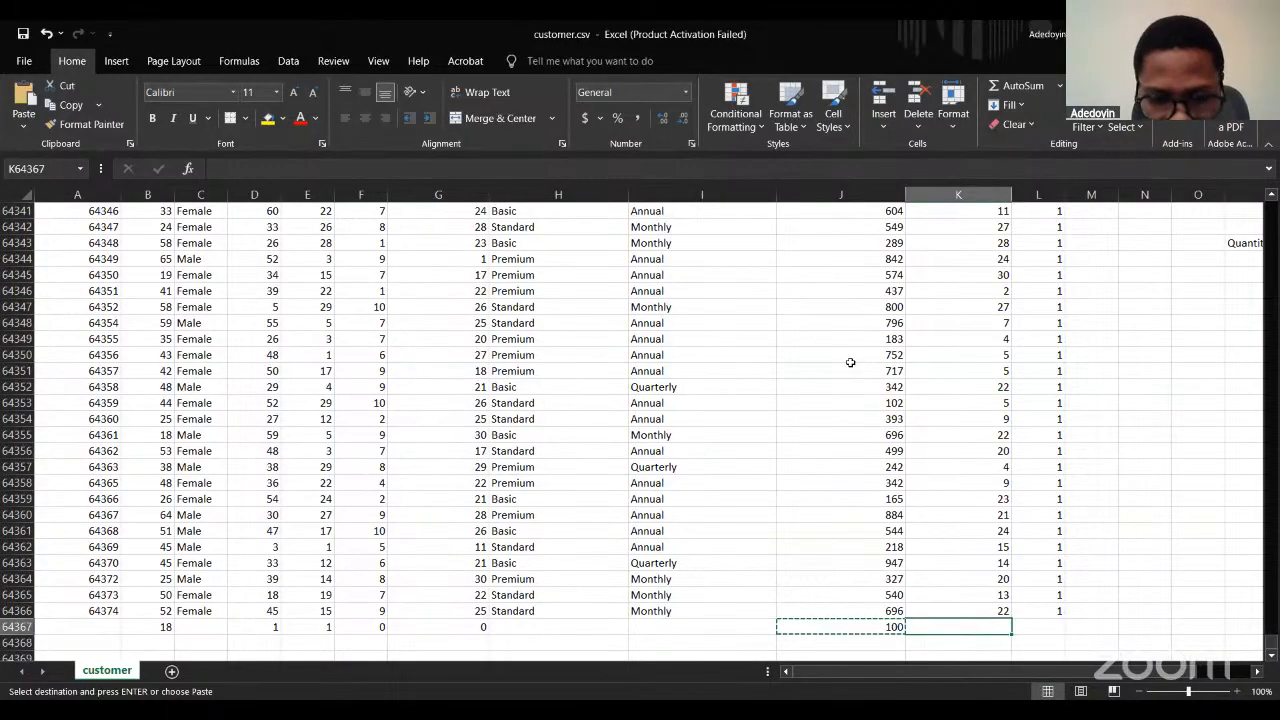
key(ctrl+v)
key(Right)
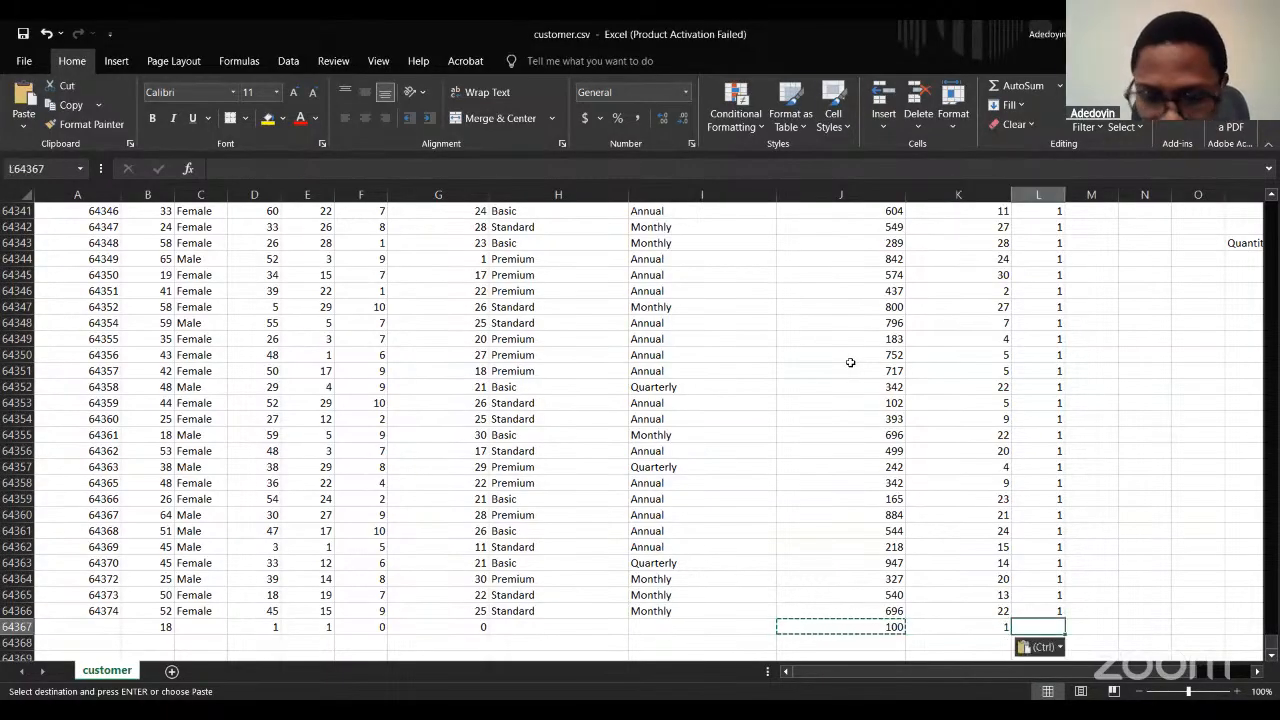
key(ctrl+v)
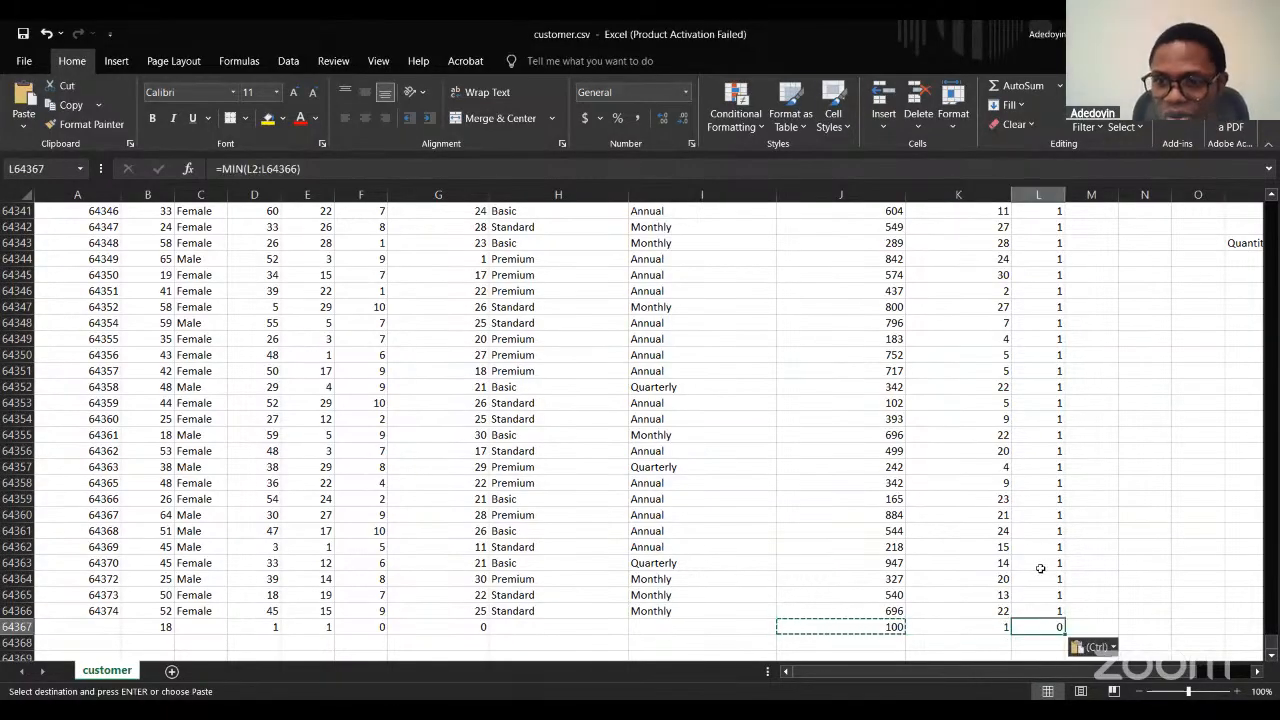
Review the Churn column's values up to its header, and go through the column headers back to CustomerID.
click(1040, 564)
scroll(1040, 568, up, 2)
scroll(1040, 566, up, 5)
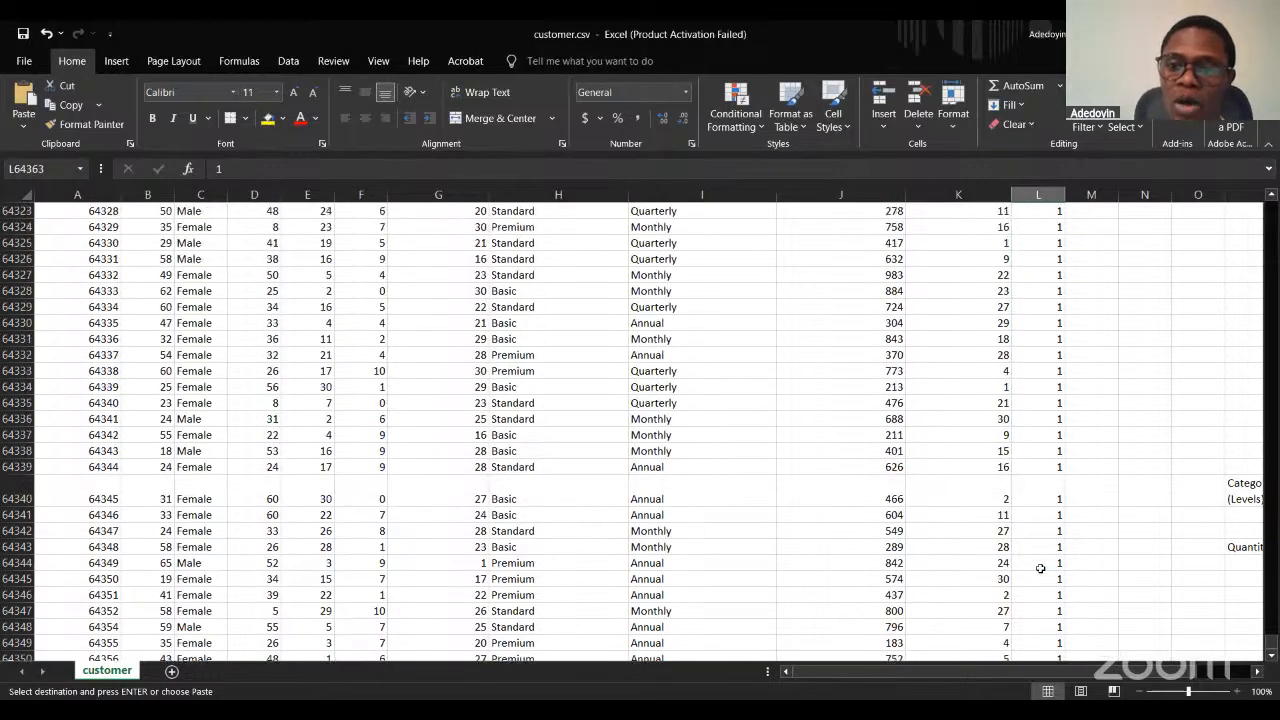
click(1047, 455)
key(ctrl+Up)
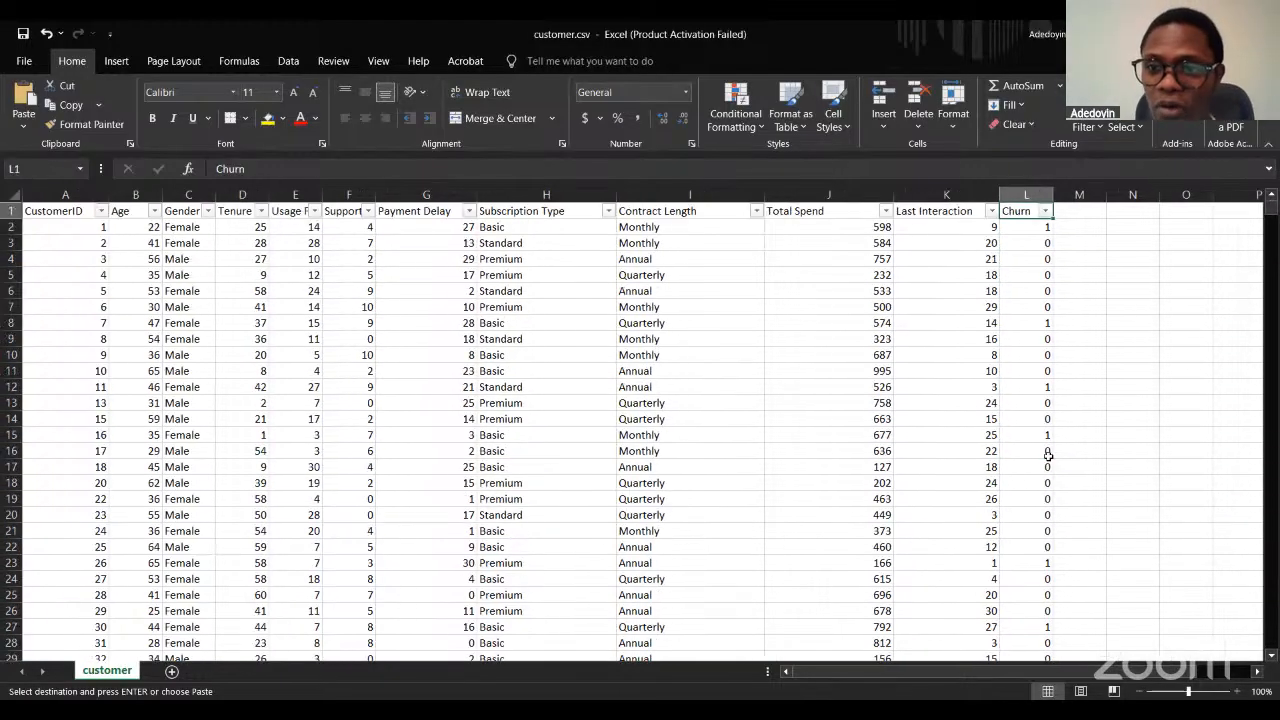
key(Left)
key(Left)
key(Left)
key(Left)
key(Left)
key(Left)
key(Left)
key(Left)
key(Left)
key(Left)
key(Left)
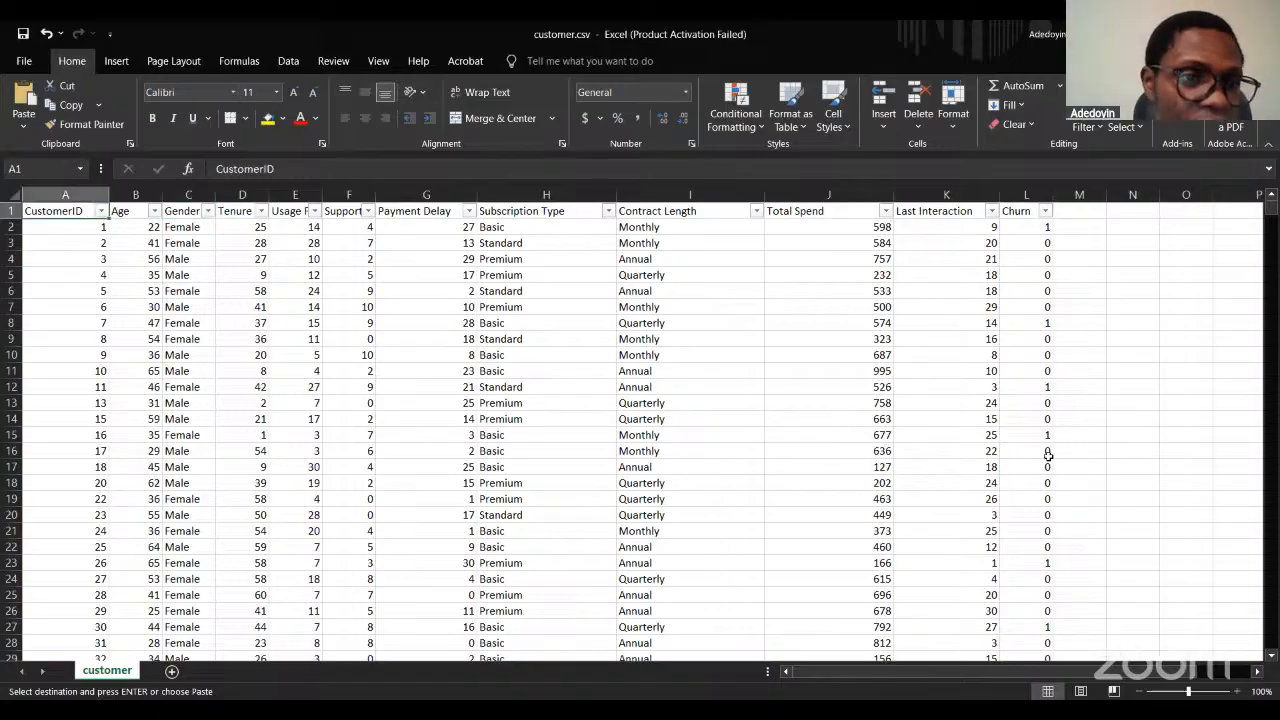
In B64368, below the Age minimum, enter the formula =average(B2:B64367).
key(Down)
key(Down)
key(Down)
key(Down)
key(ctrl+Down)
key(Down)
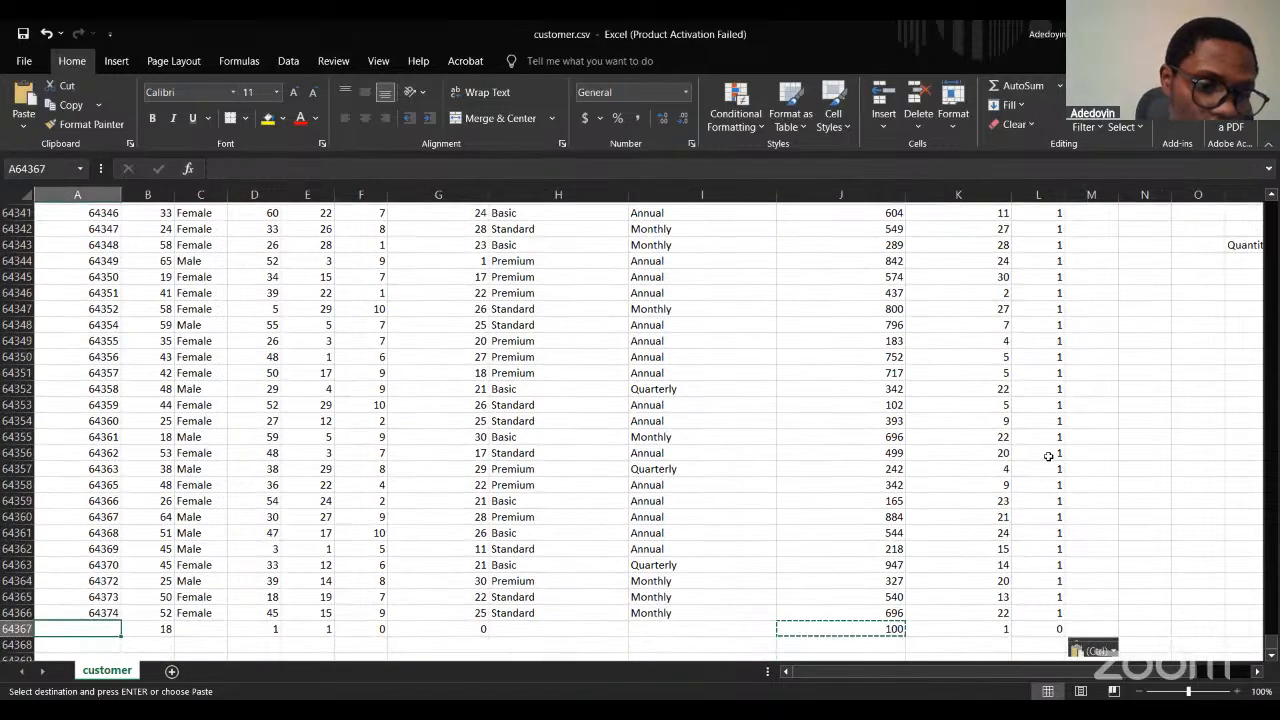
key(Down)
key(Down)
key(Right)
key(Up)
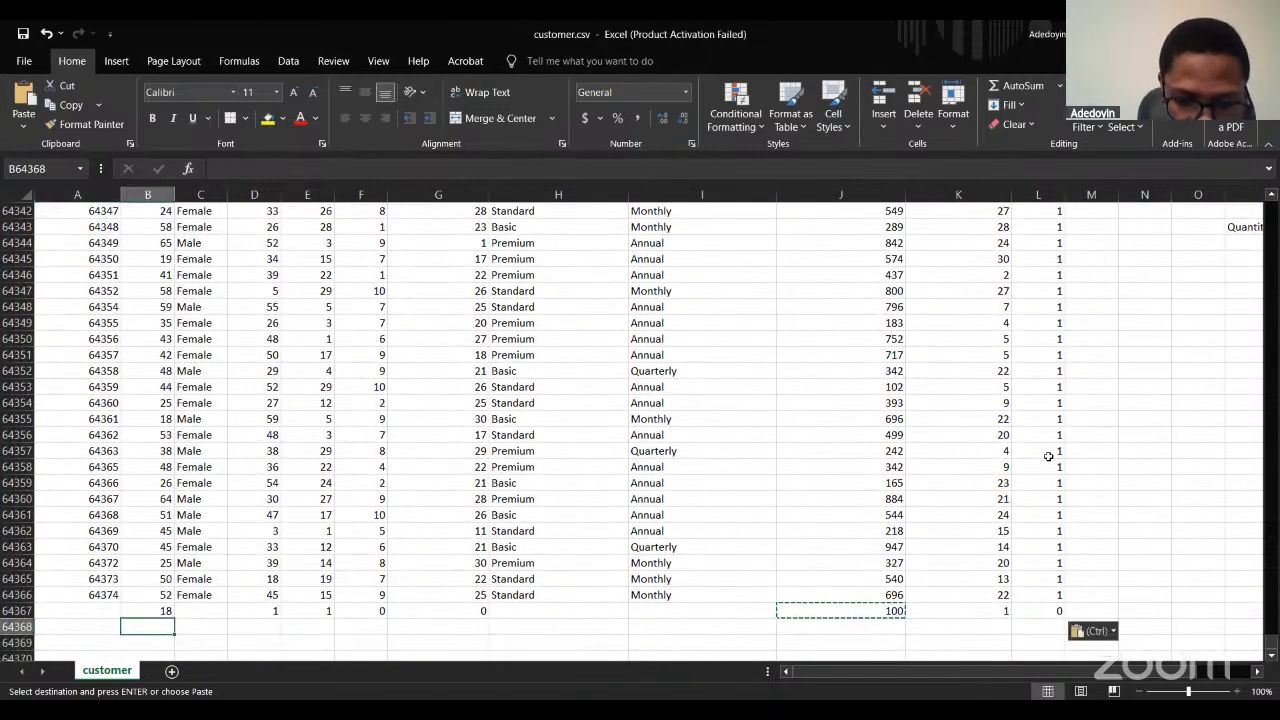
text(=a)
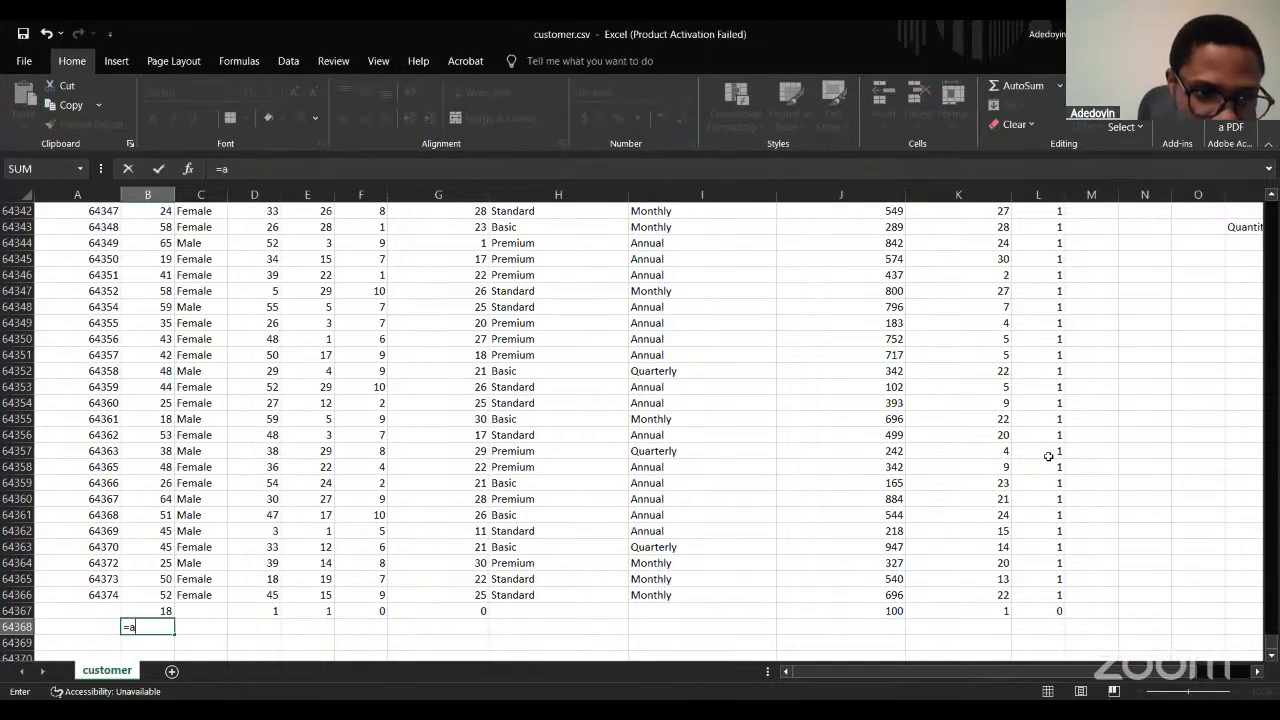
text(ve)
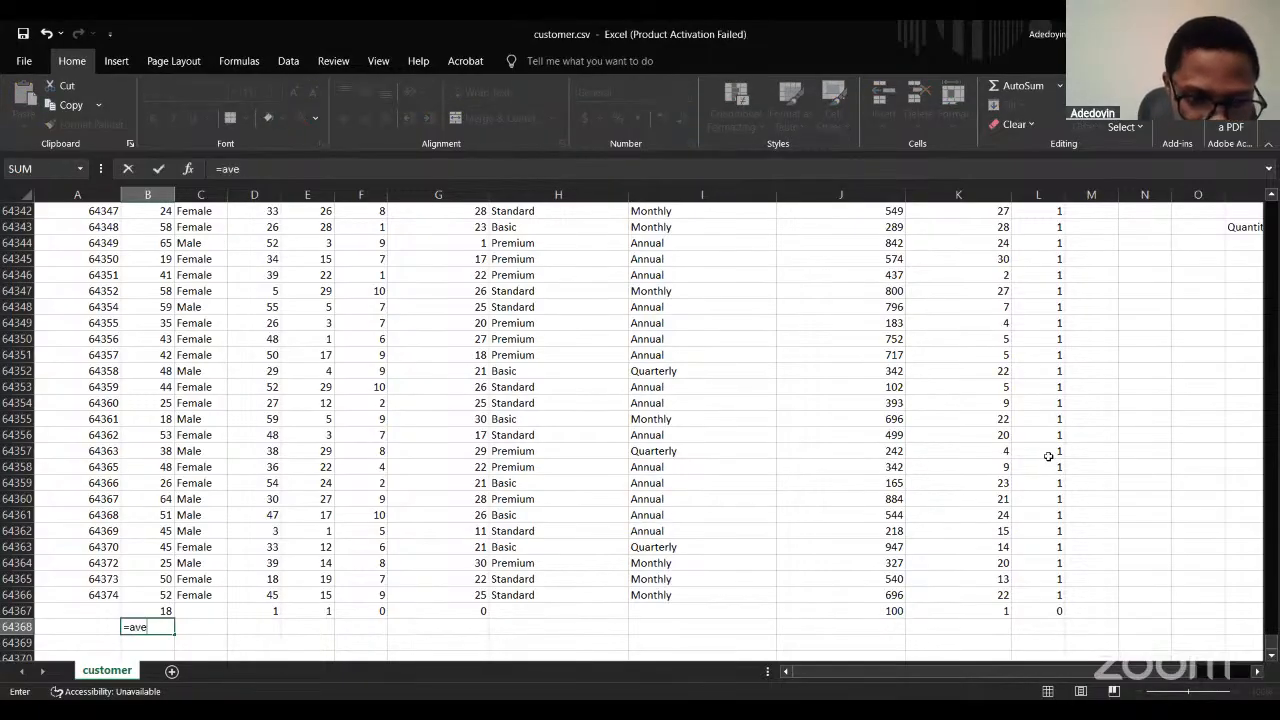
text(erage(B)
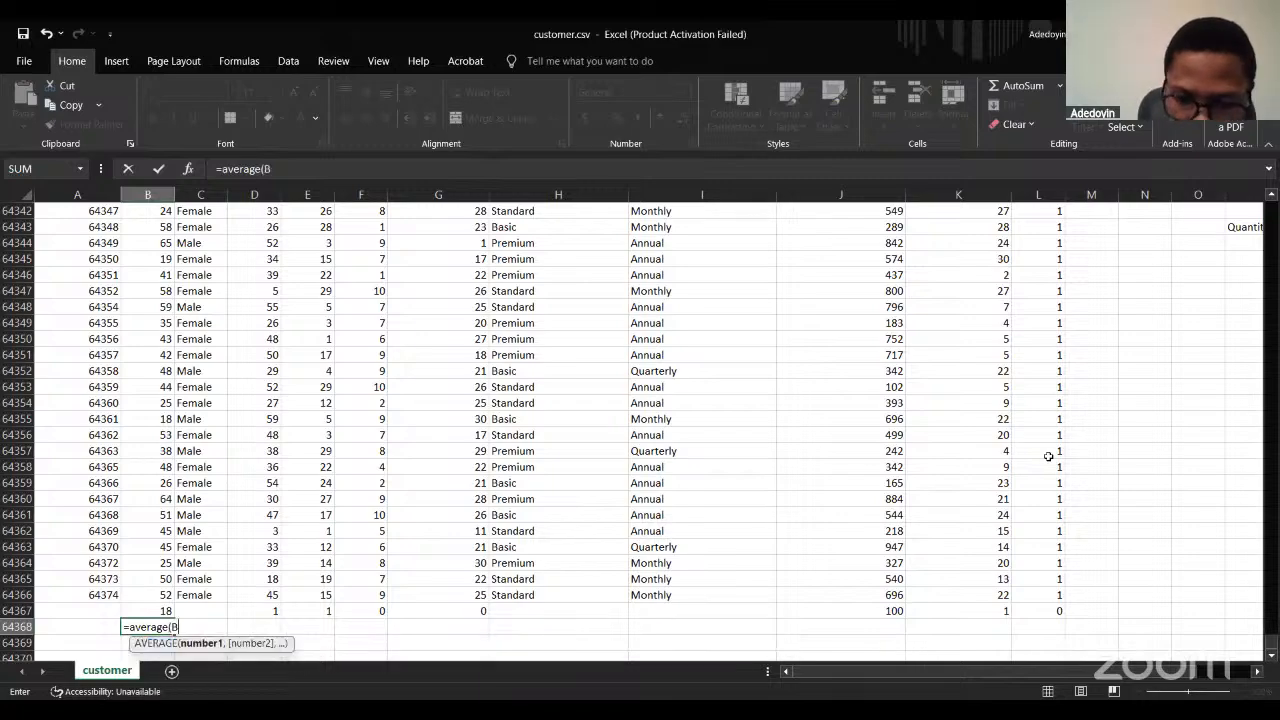
text(2)
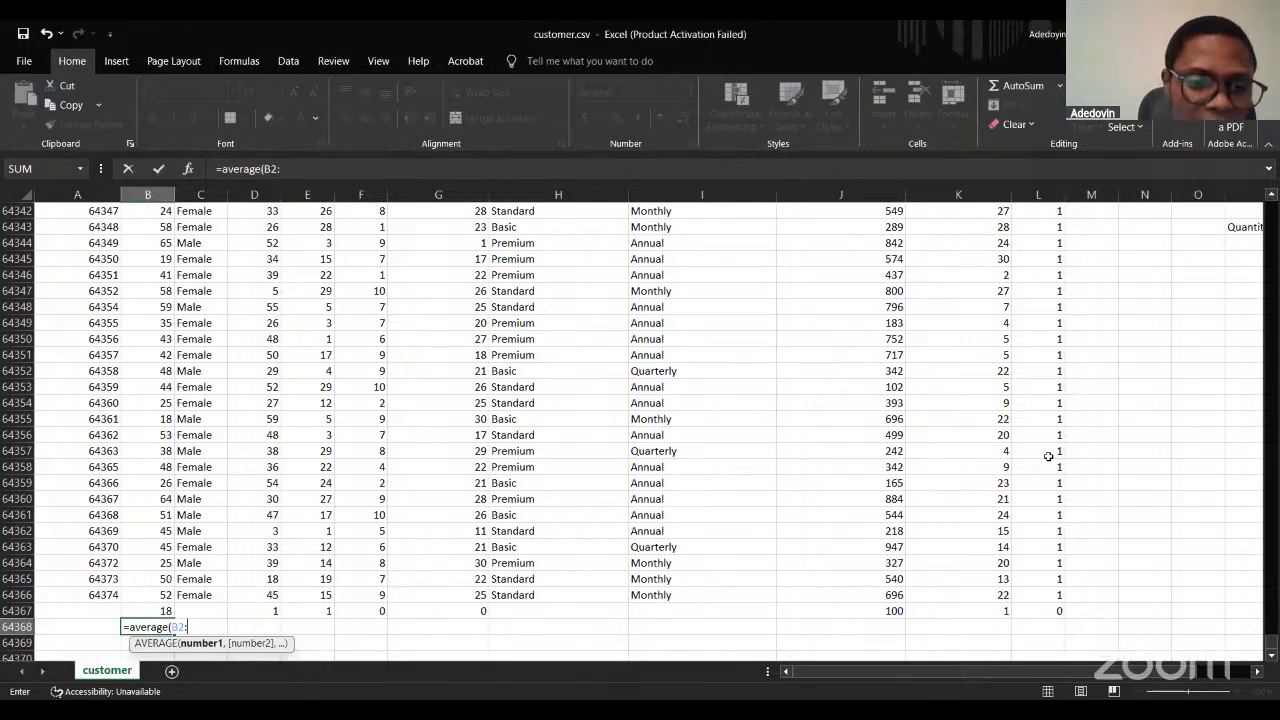
text(:)
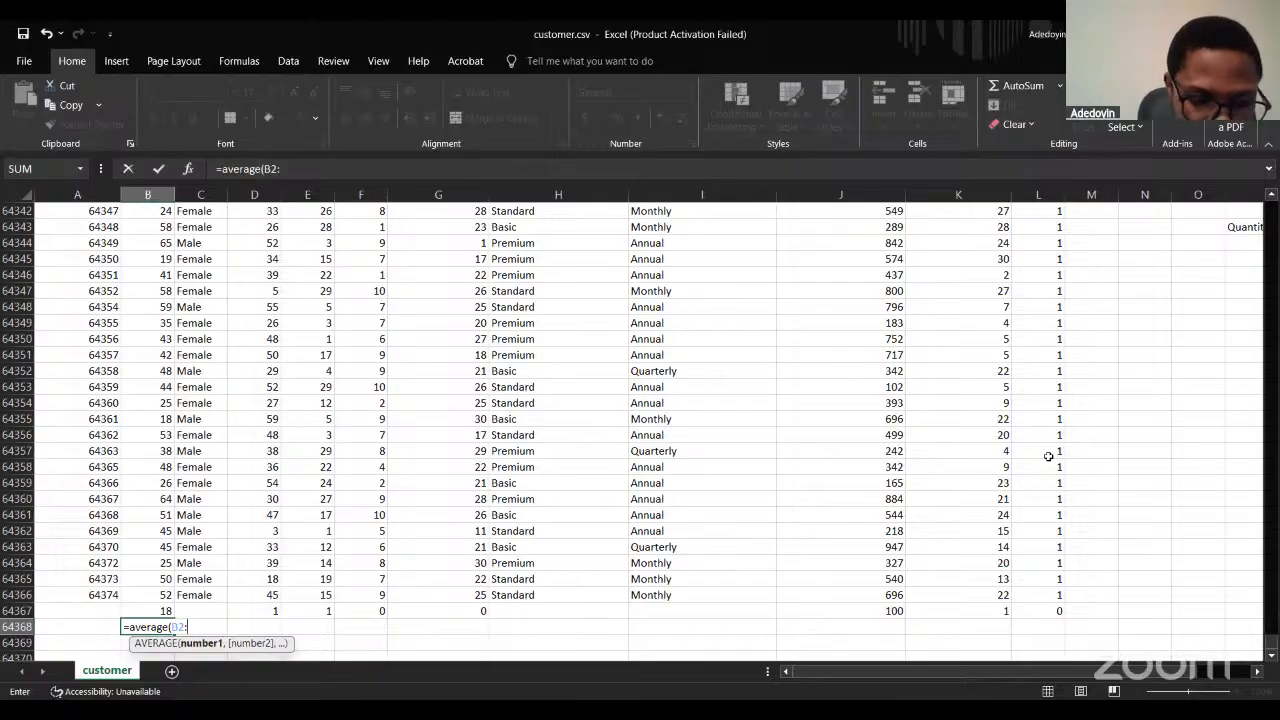
text(B)
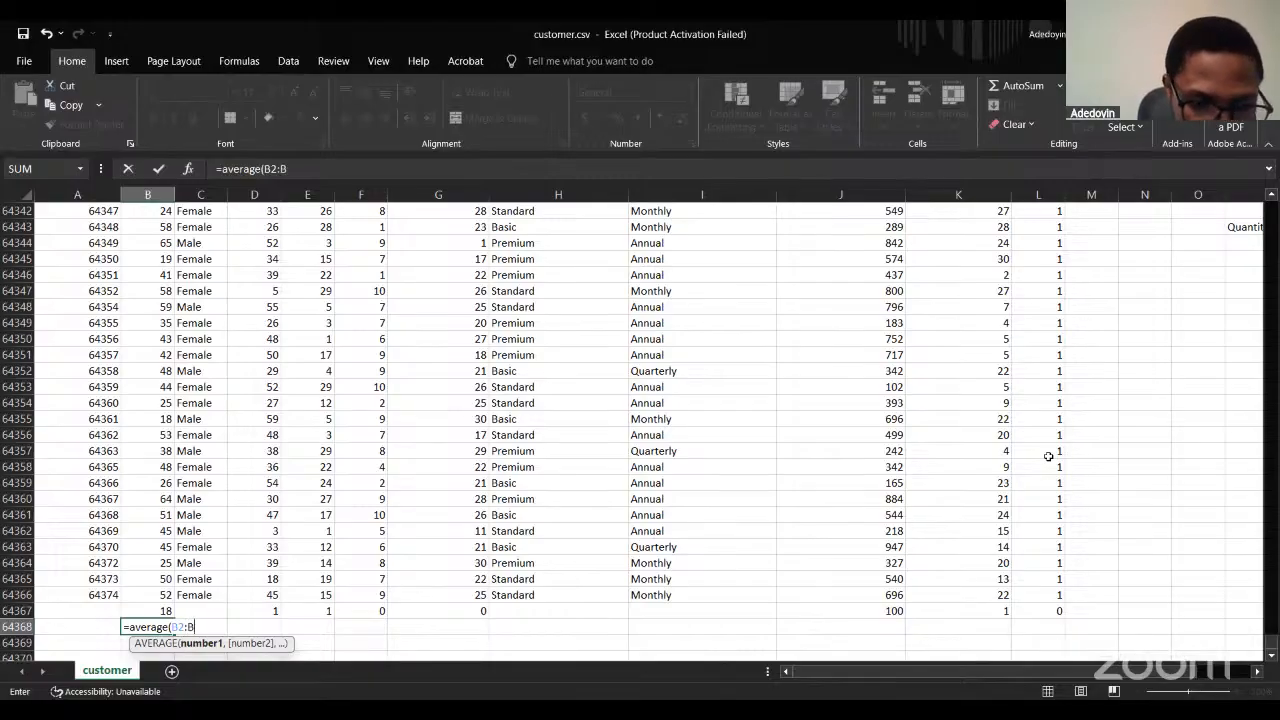
text(643)
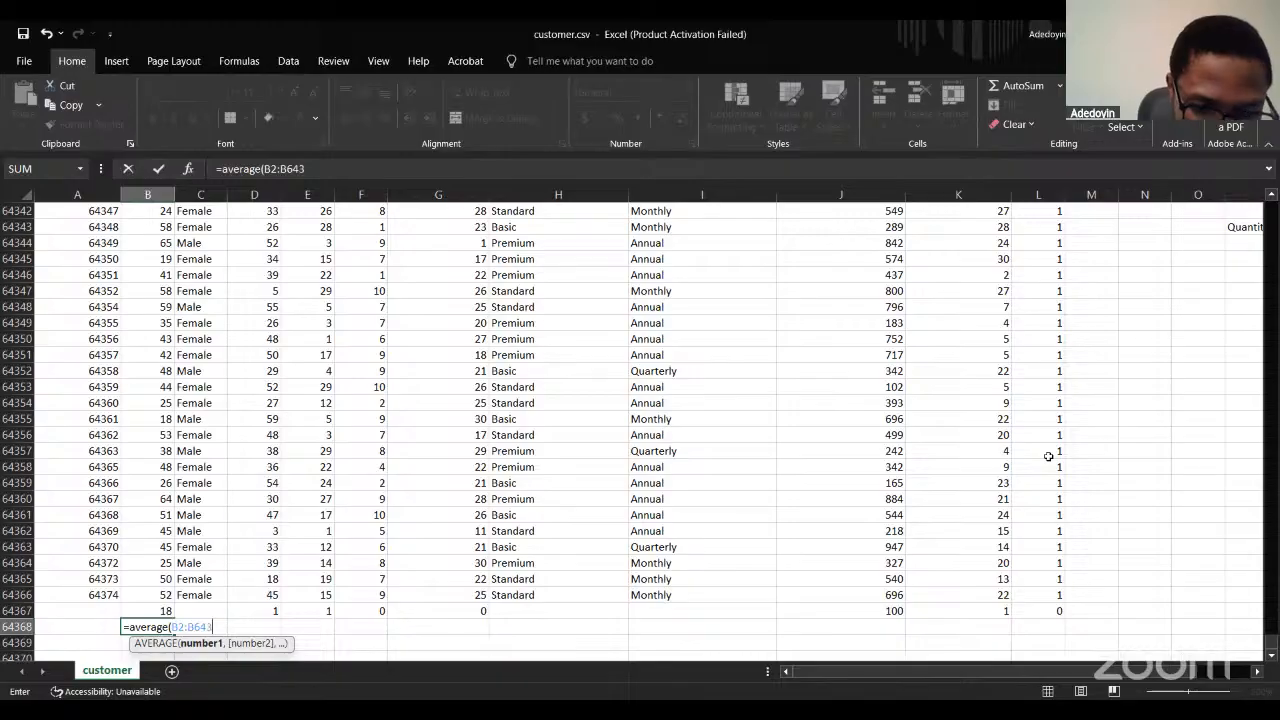
text(67)
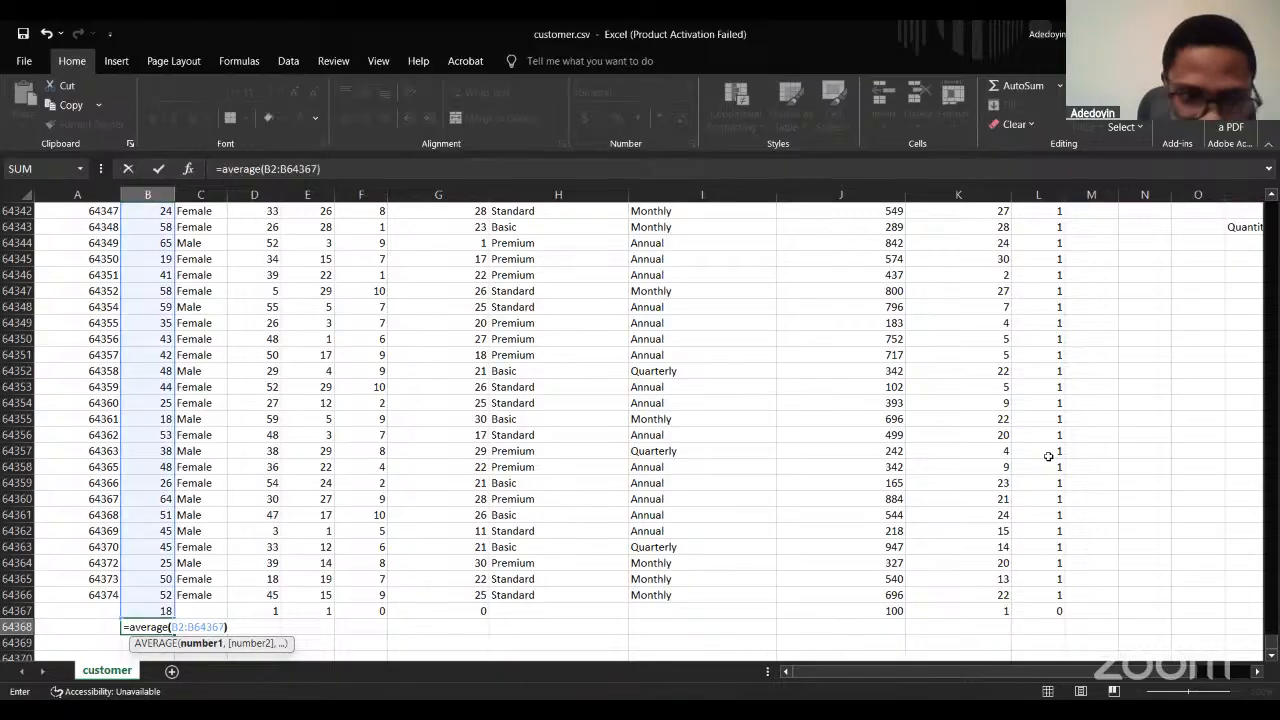
text())
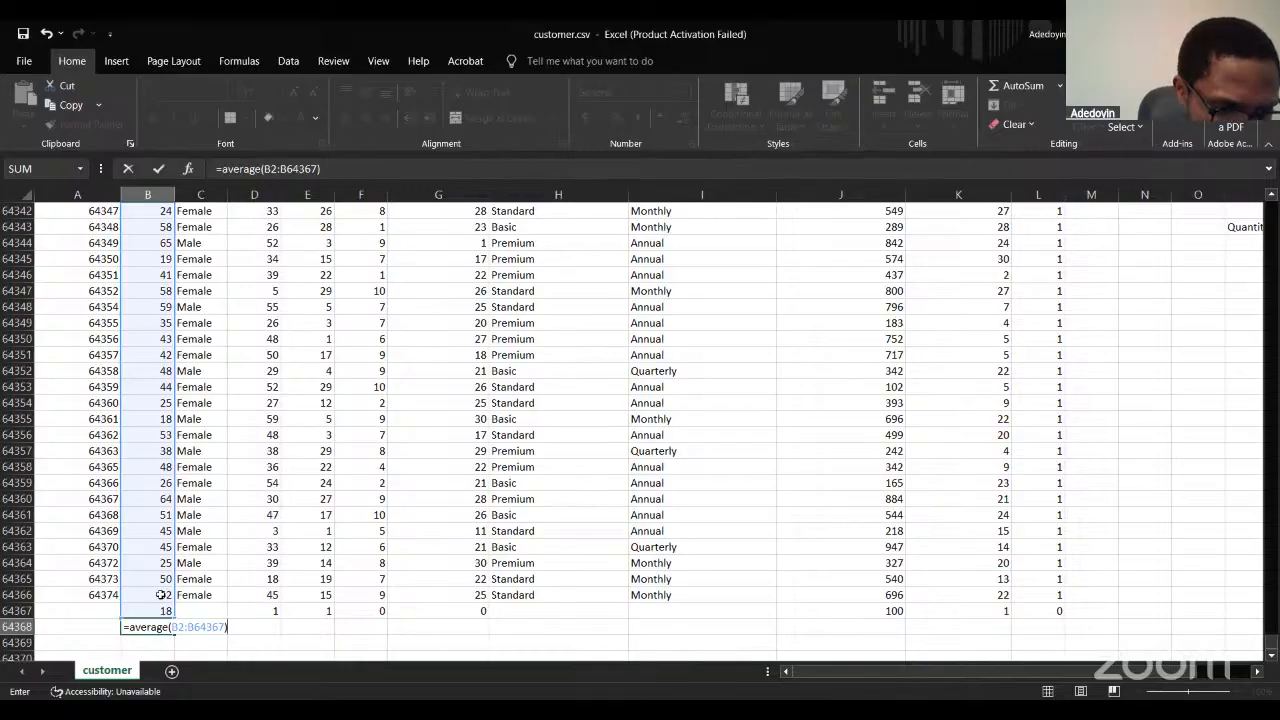
Correct the Age average formula's range so it ends at B64366, giving =AVERAGE(B2:B64366).
key(Return)
scroll(160, 575, down, 2)
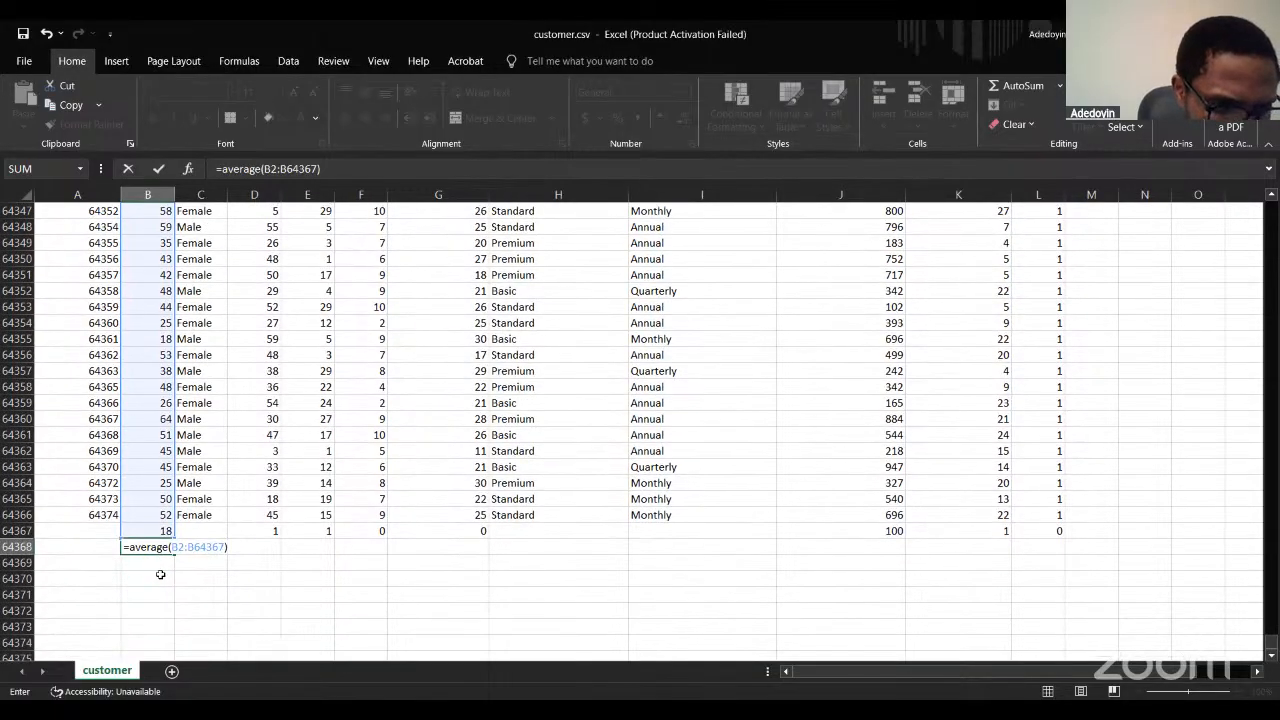
key(F2)
key(Left)
key(BackSpace)
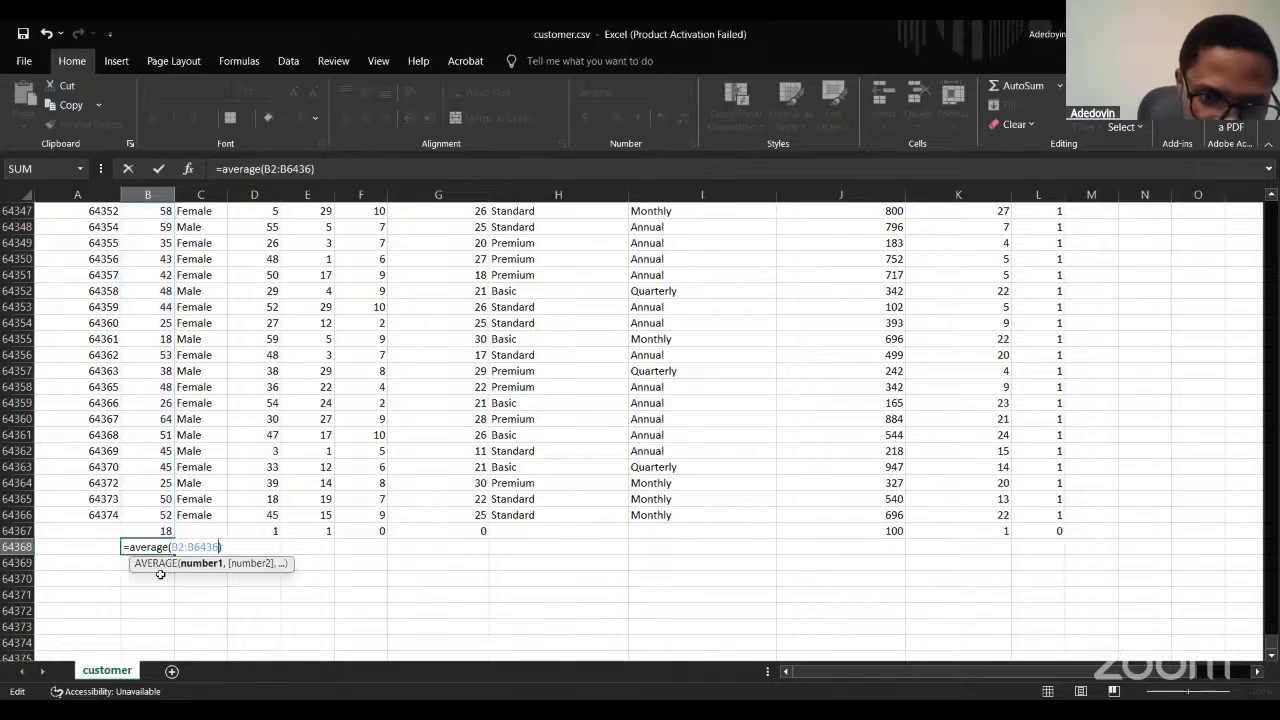
text(6)
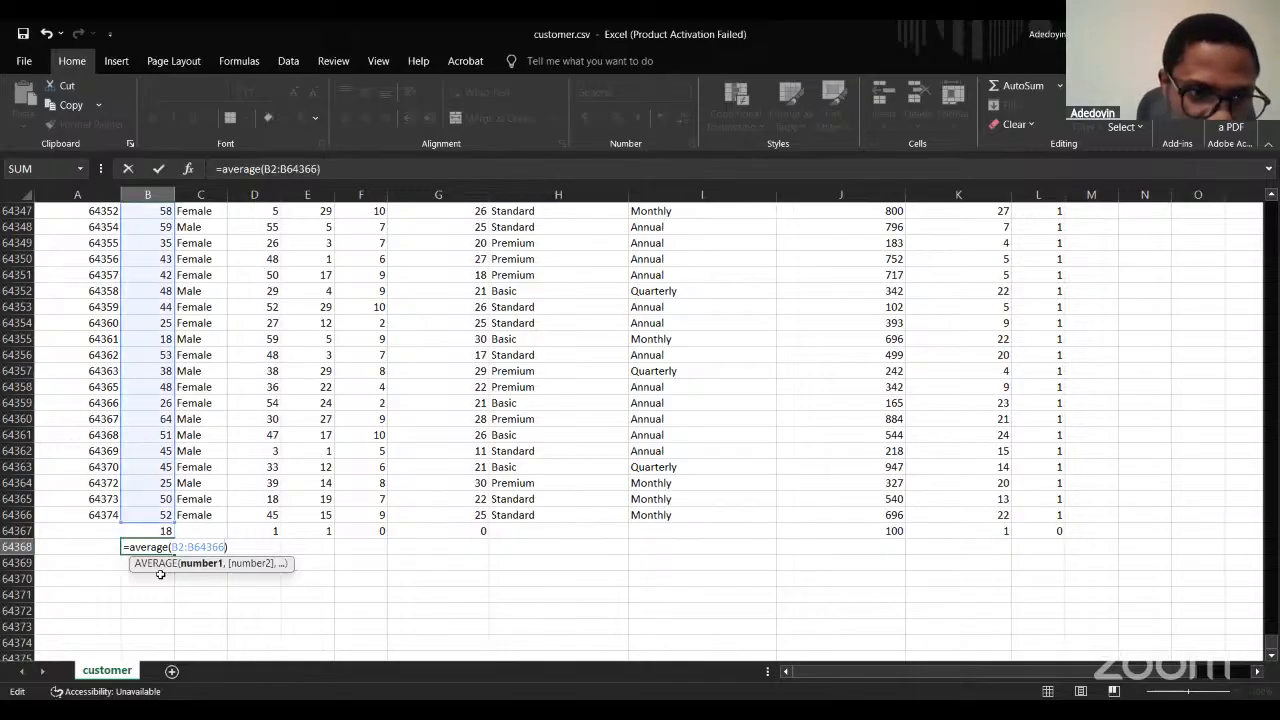
key(Return)
key(Up)
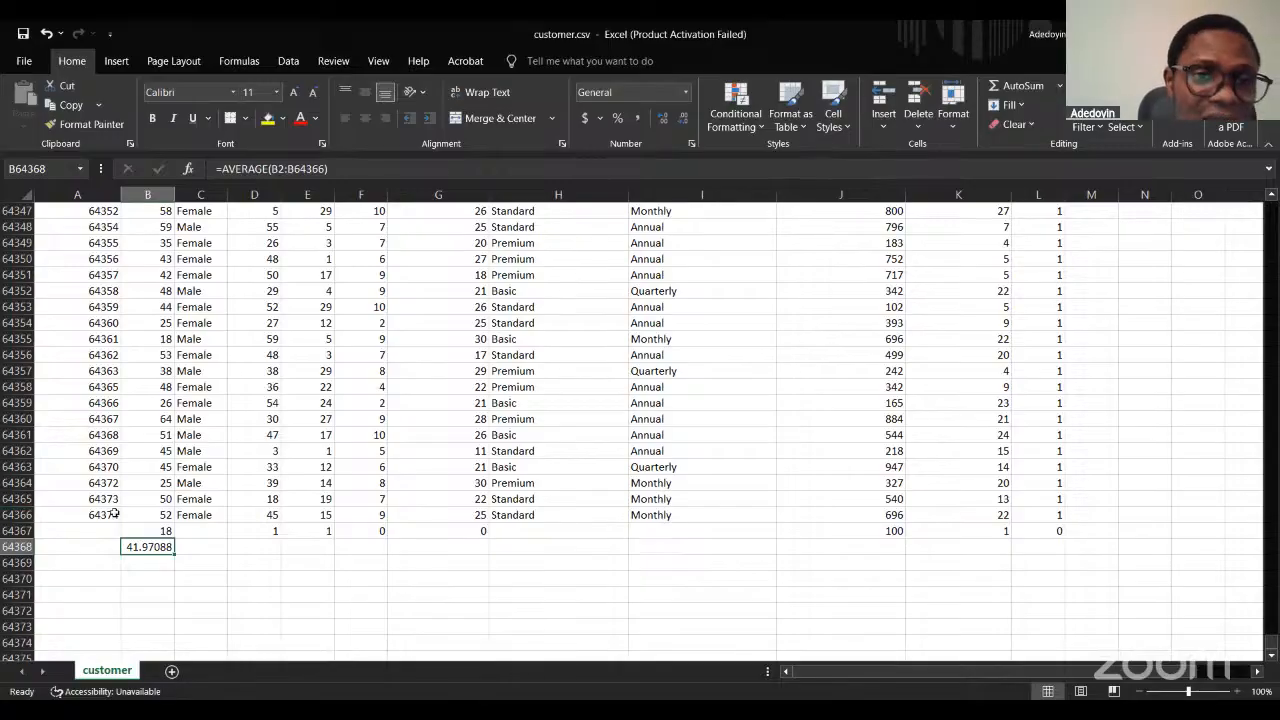
Copy the Age average formula from B64368 into C64368, below the Gender column.
key(ctrl+c)
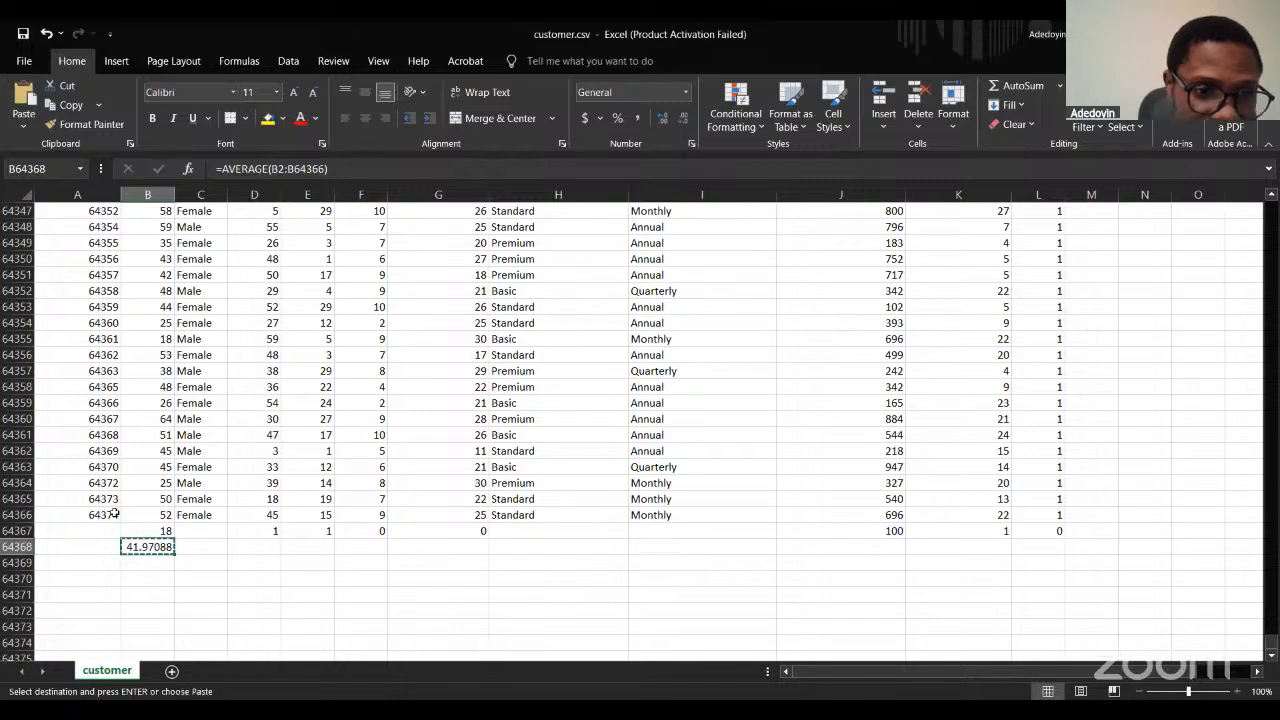
key(Right)
key(ctrl+v)
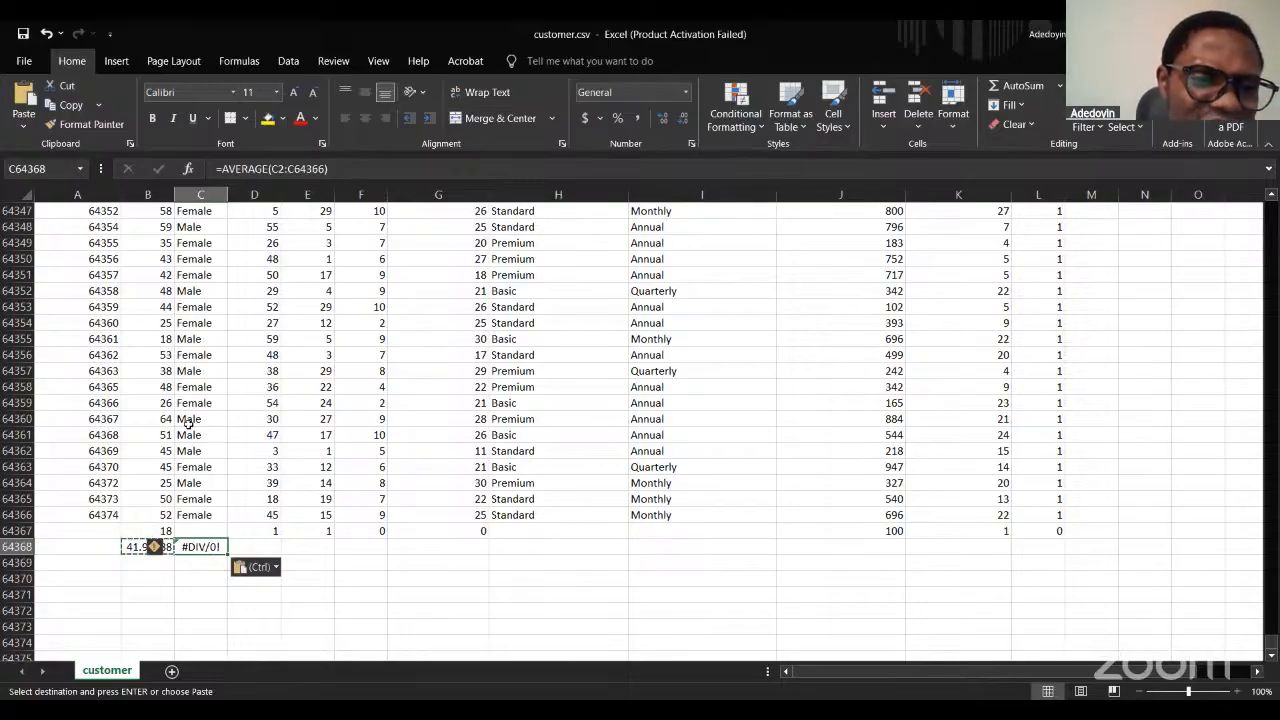
Clear the average formula from cell C64368 below the gender column.
key(Delete)
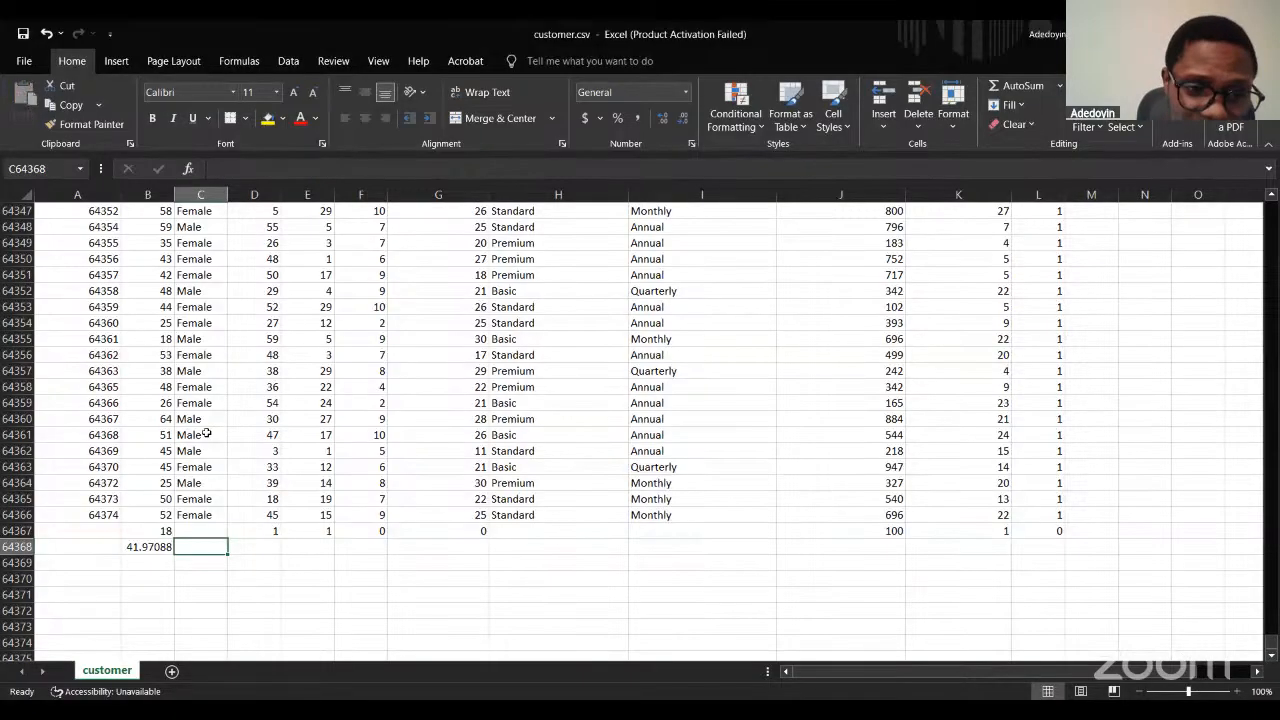
Try the minimum formula from B64367 in C64367 below the gender column, and clear it again.
key(Up)
key(Left)
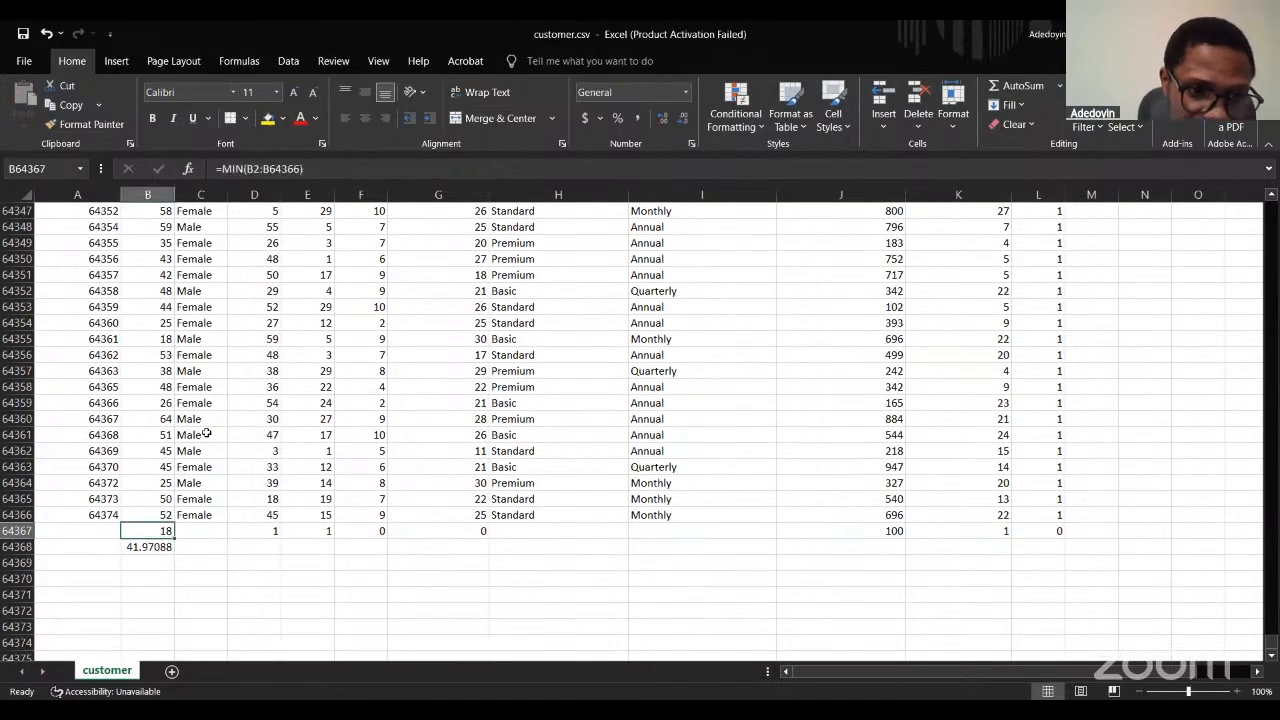
key(ctrl+c)
key(Right)
key(ctrl+v)
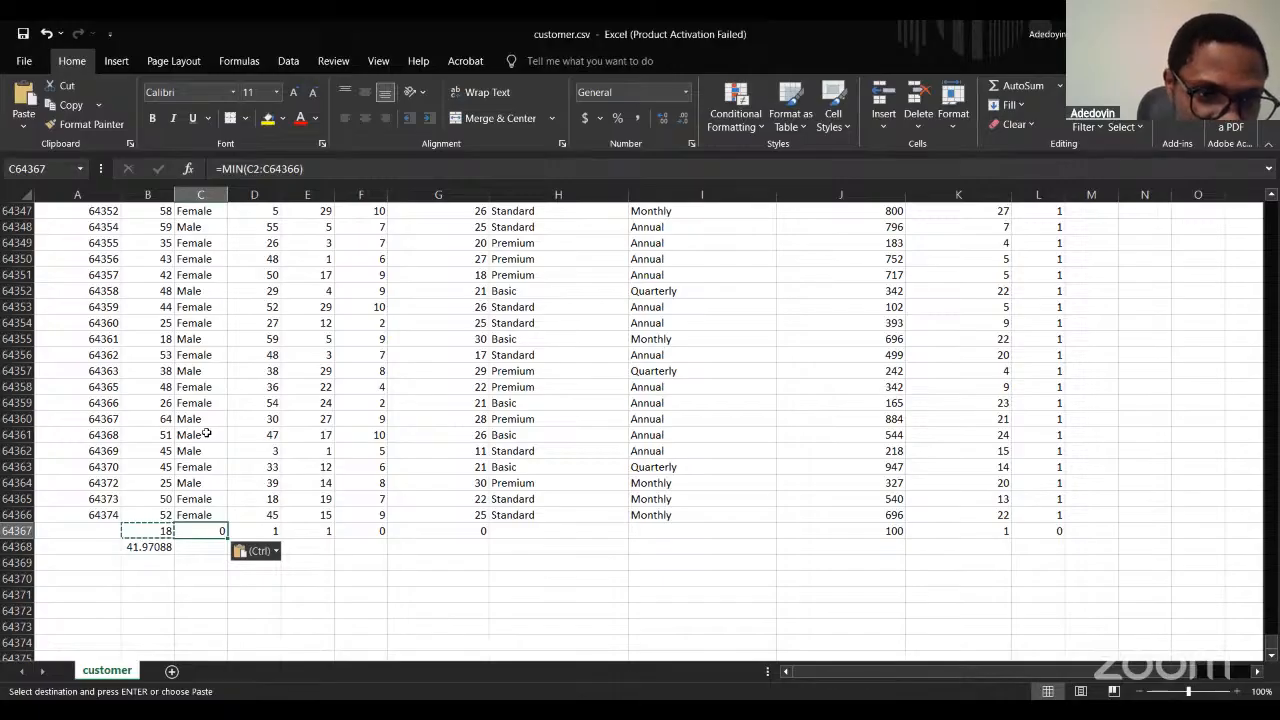
key(Delete)
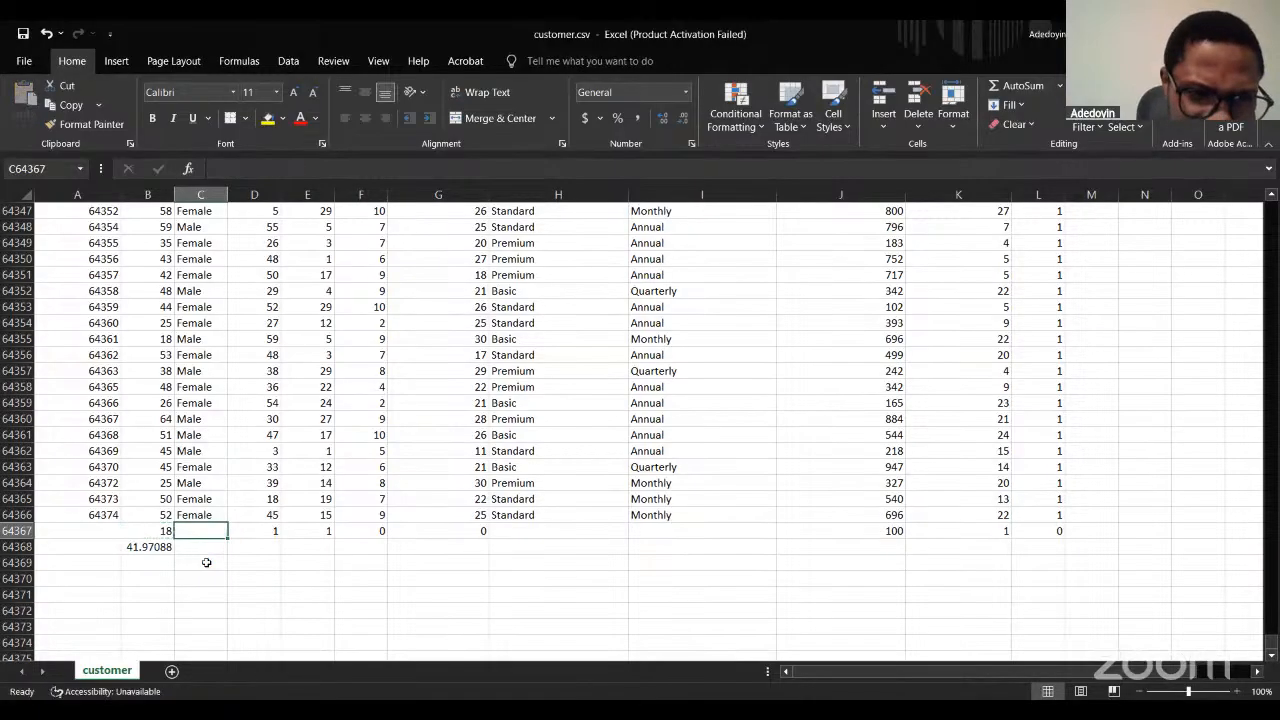
Try the minimum formula from B64367 in H64367 below the Basic/Standard/Premium text column, and clear it again.
key(Right)
key(Right)
key(Right)
key(Right)
key(Right)
key(Right)
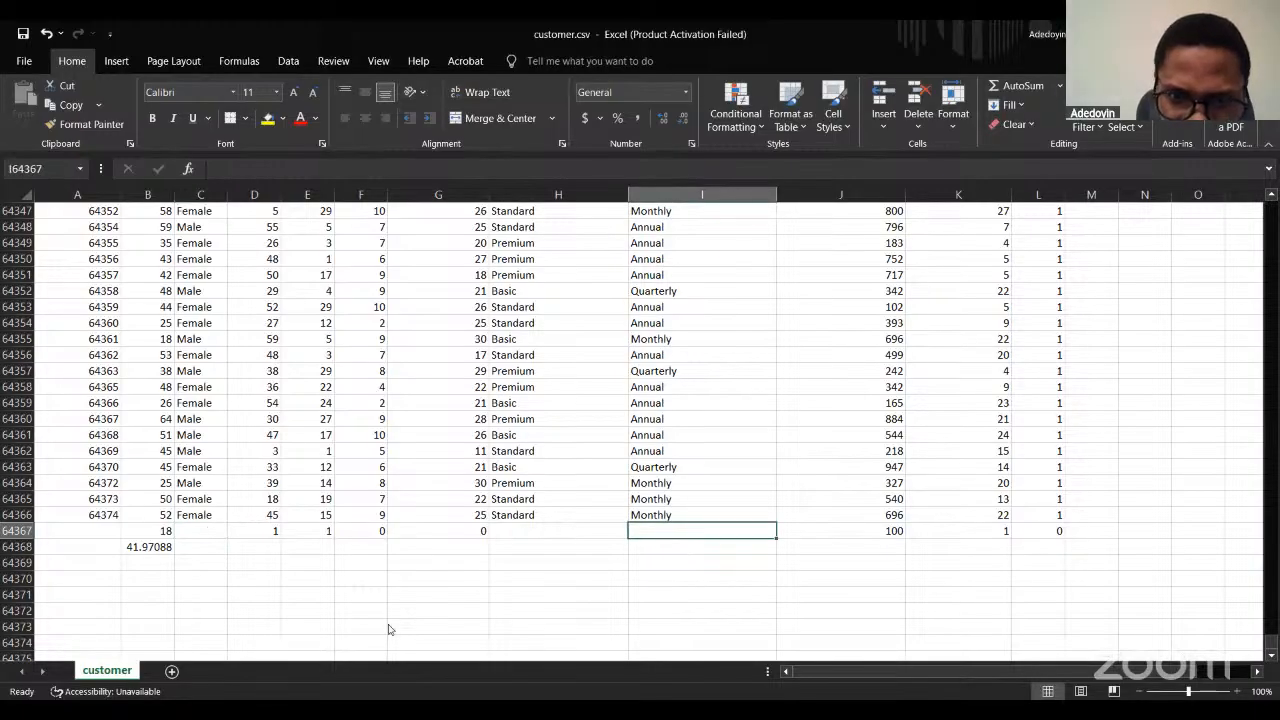
click(152, 525)
key(ctrl+c)
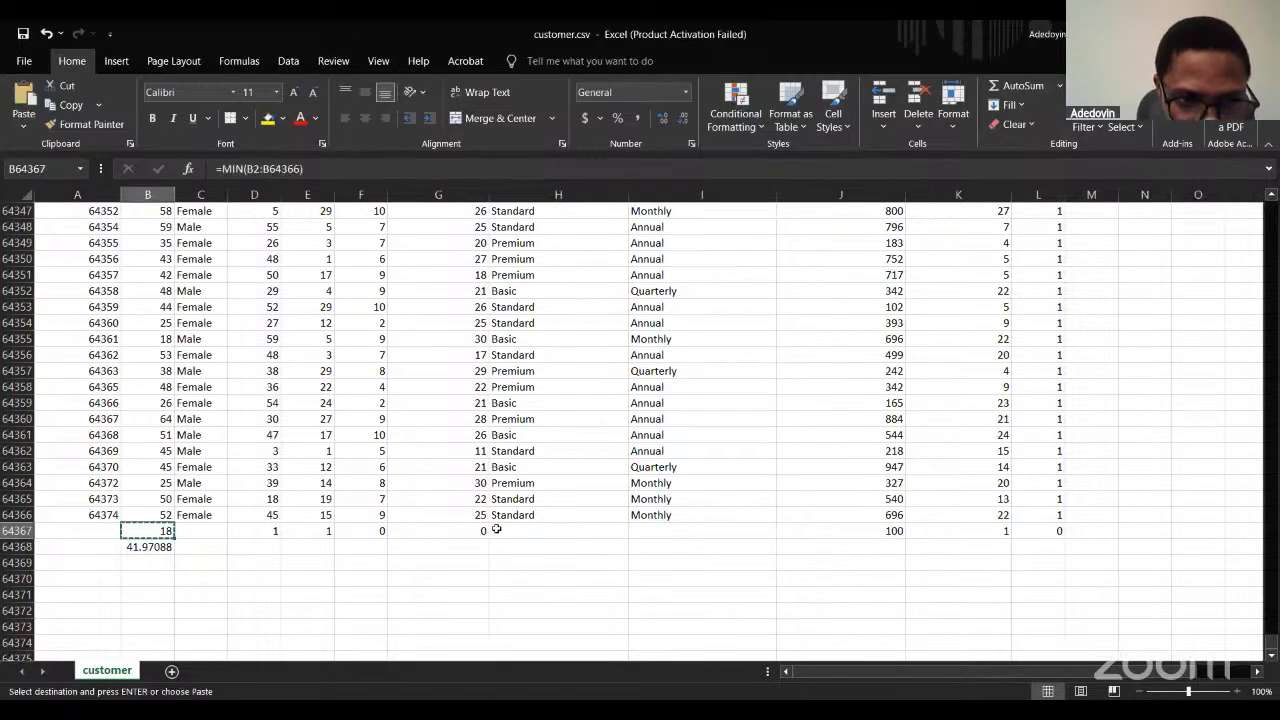
click(562, 532)
key(ctrl+v)
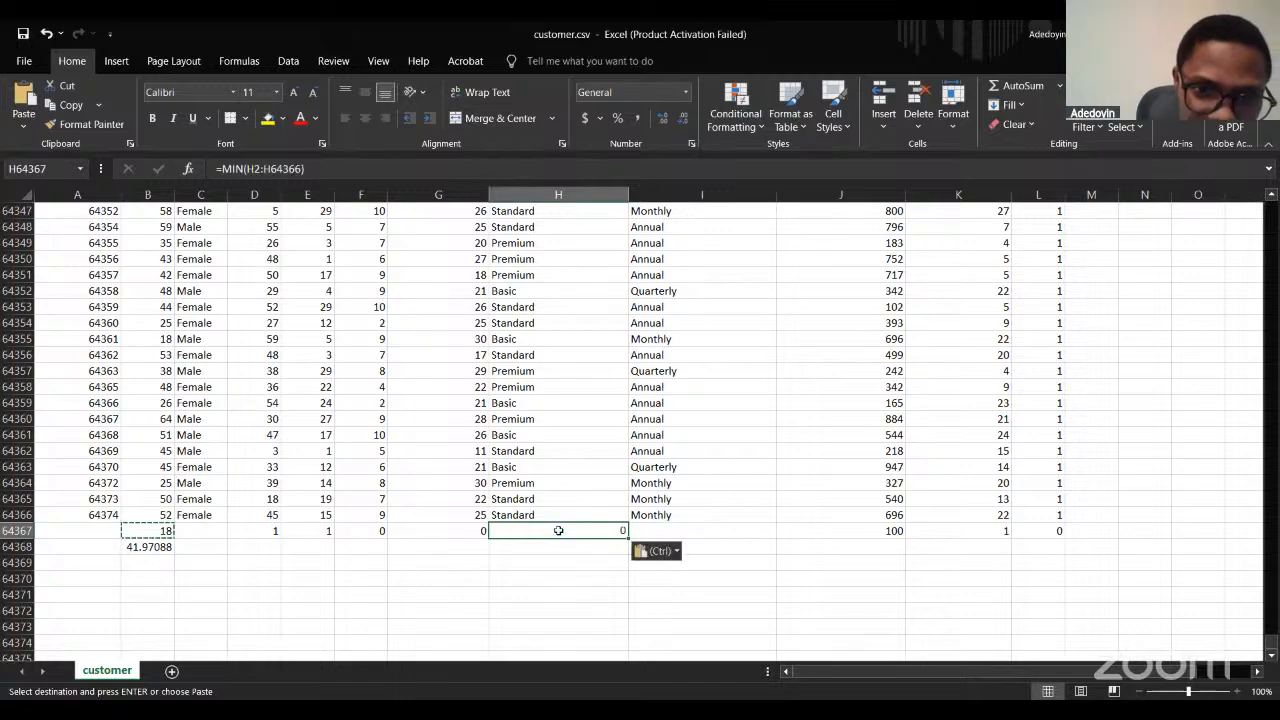
click(654, 526)
click(611, 525)
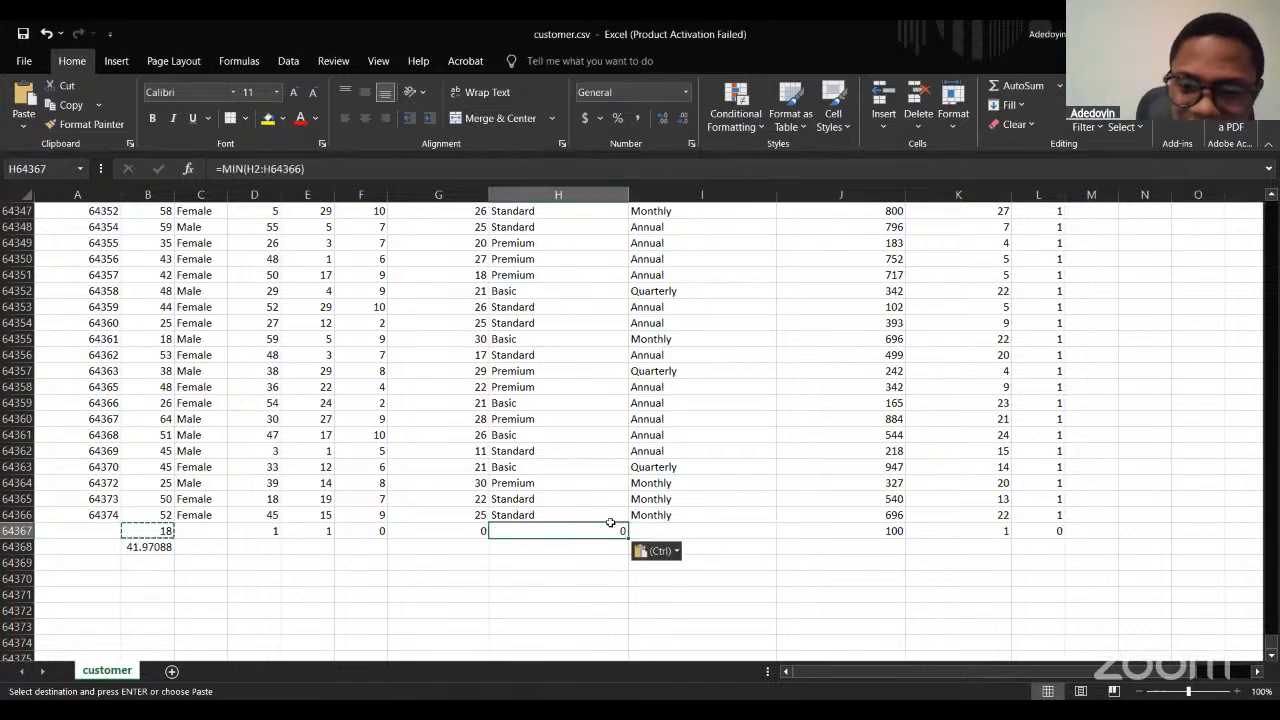
key(Delete)
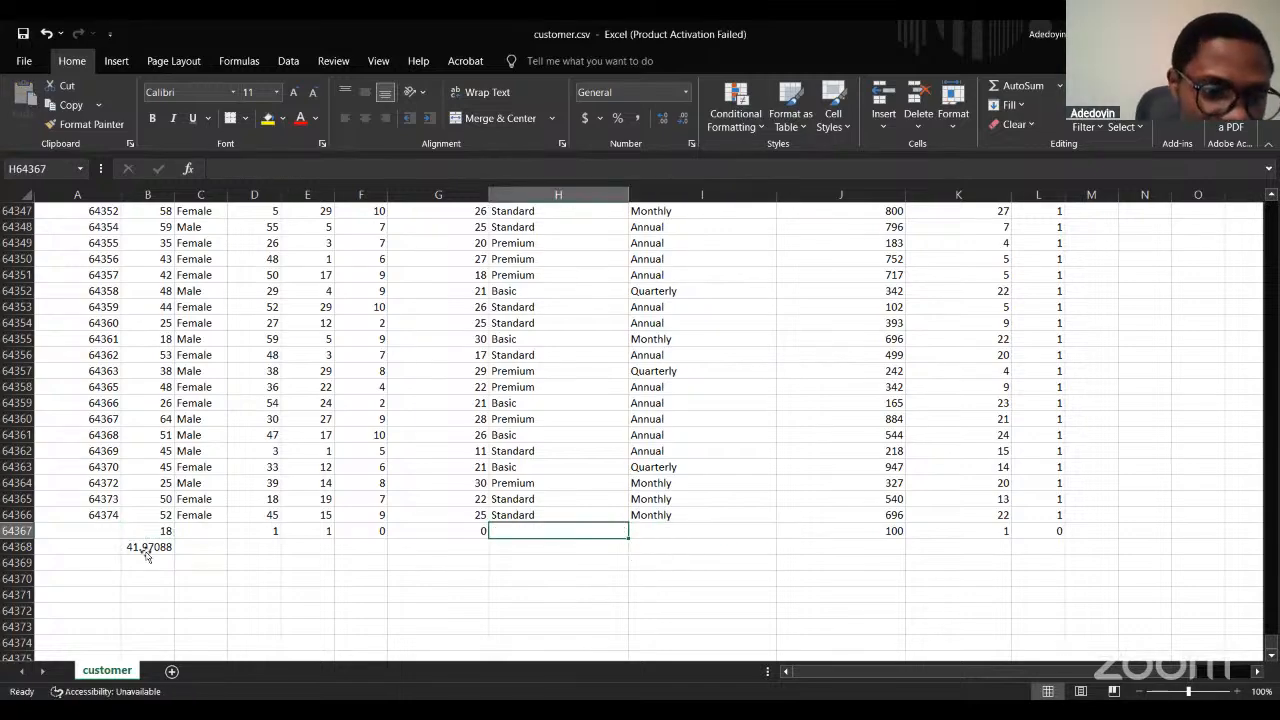
Try the average formula from B64368 in C64368 below the gender column, and clear it again.
click(146, 551)
key(ctrl+c)
click(198, 547)
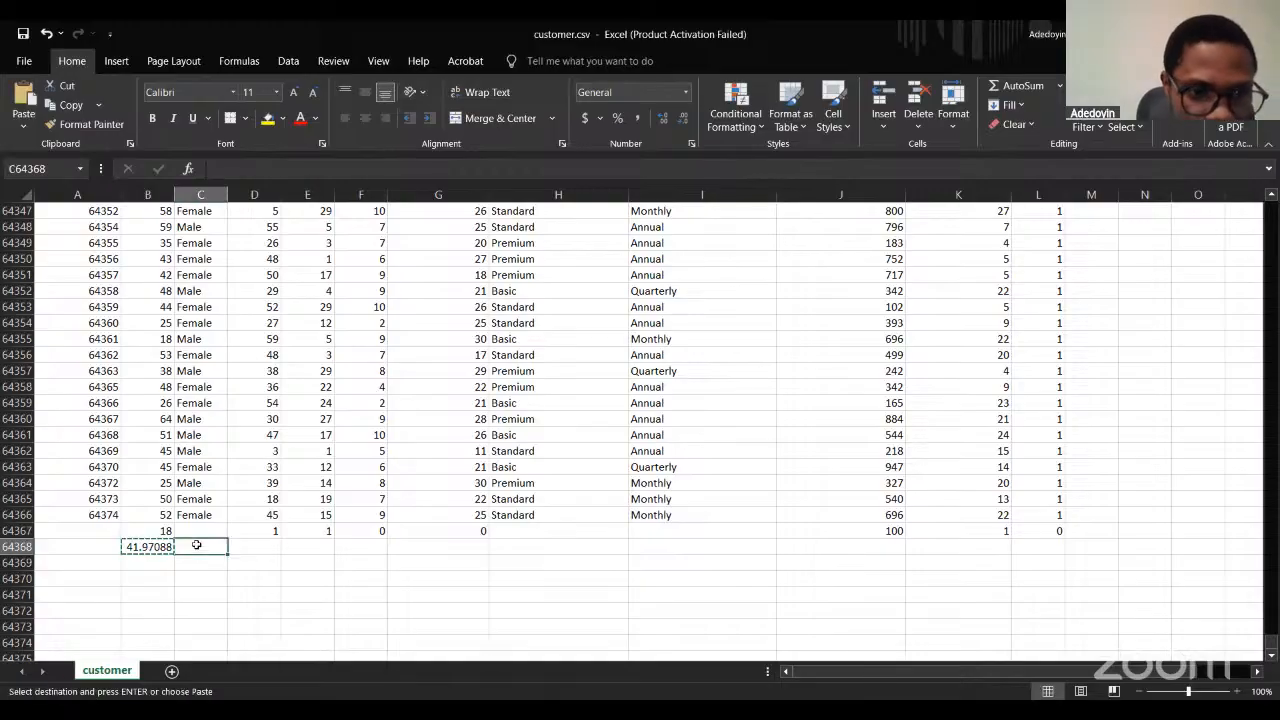
key(ctrl+v)
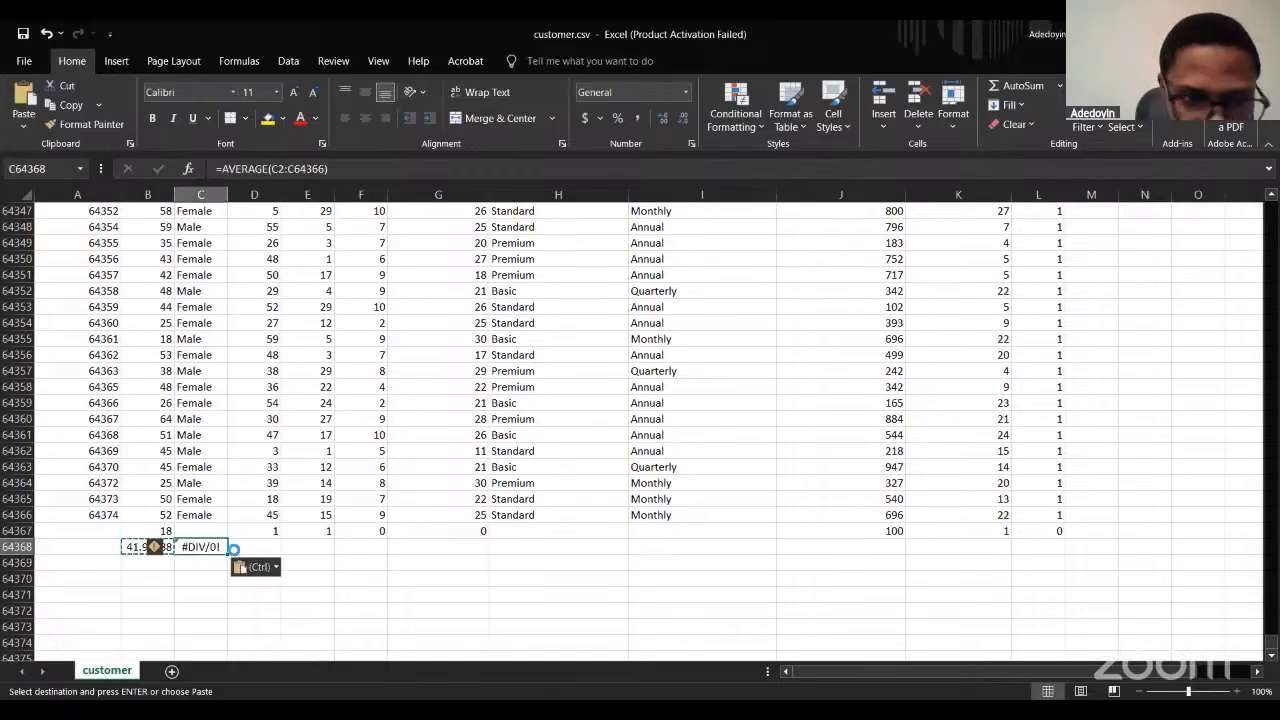
key(Delete)
Copy the average formula from B64368 into D64368, E64368, F64368 and G64368.
click(254, 546)
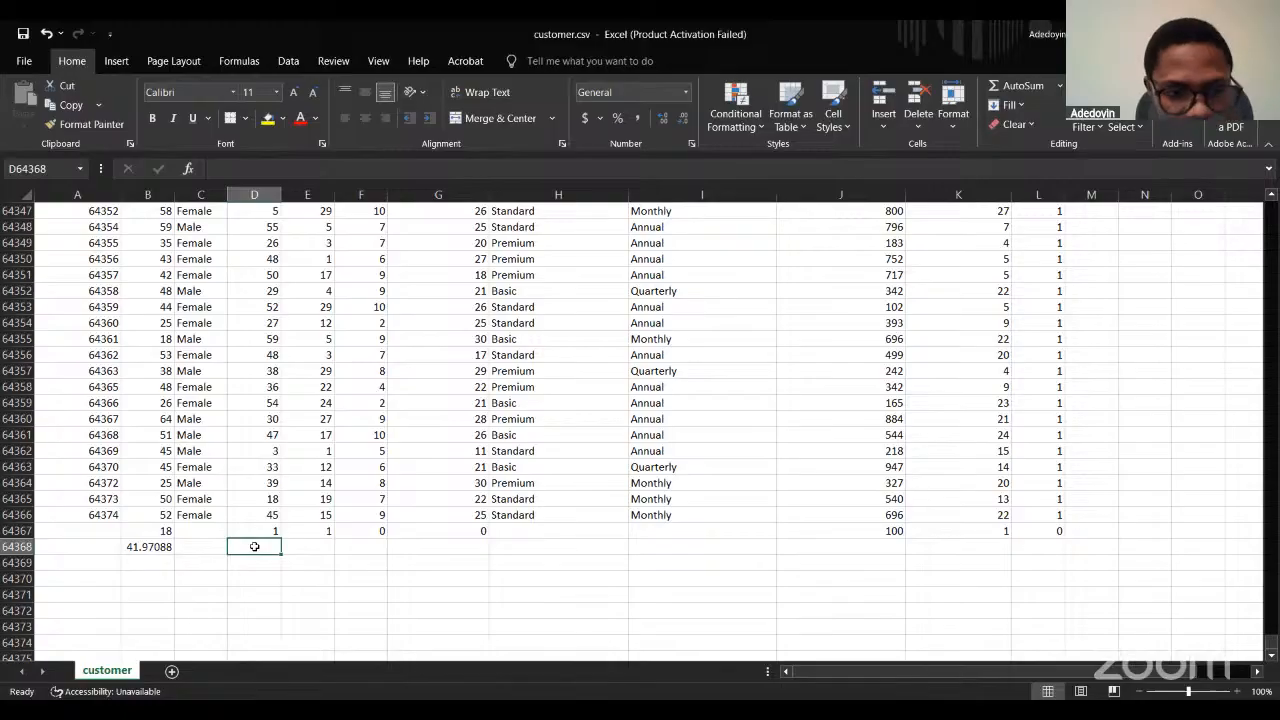
click(150, 547)
key(ctrl+c)
click(268, 546)
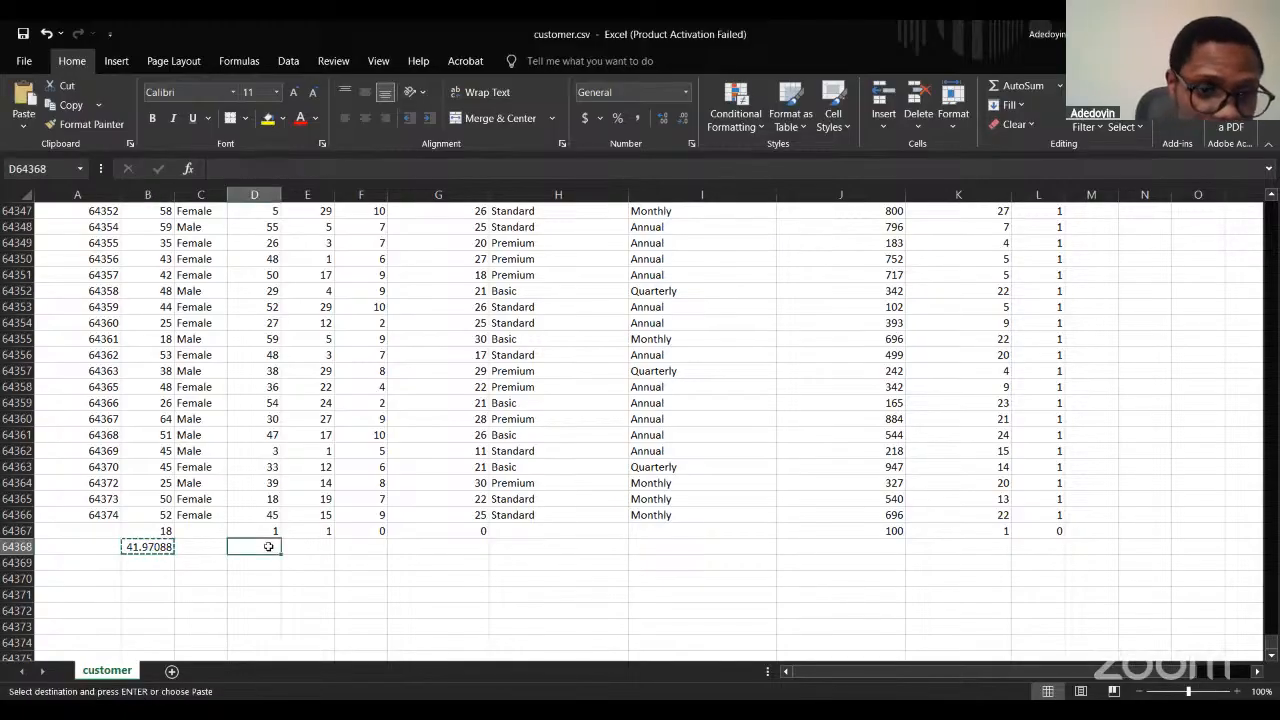
key(ctrl+v)
click(313, 546)
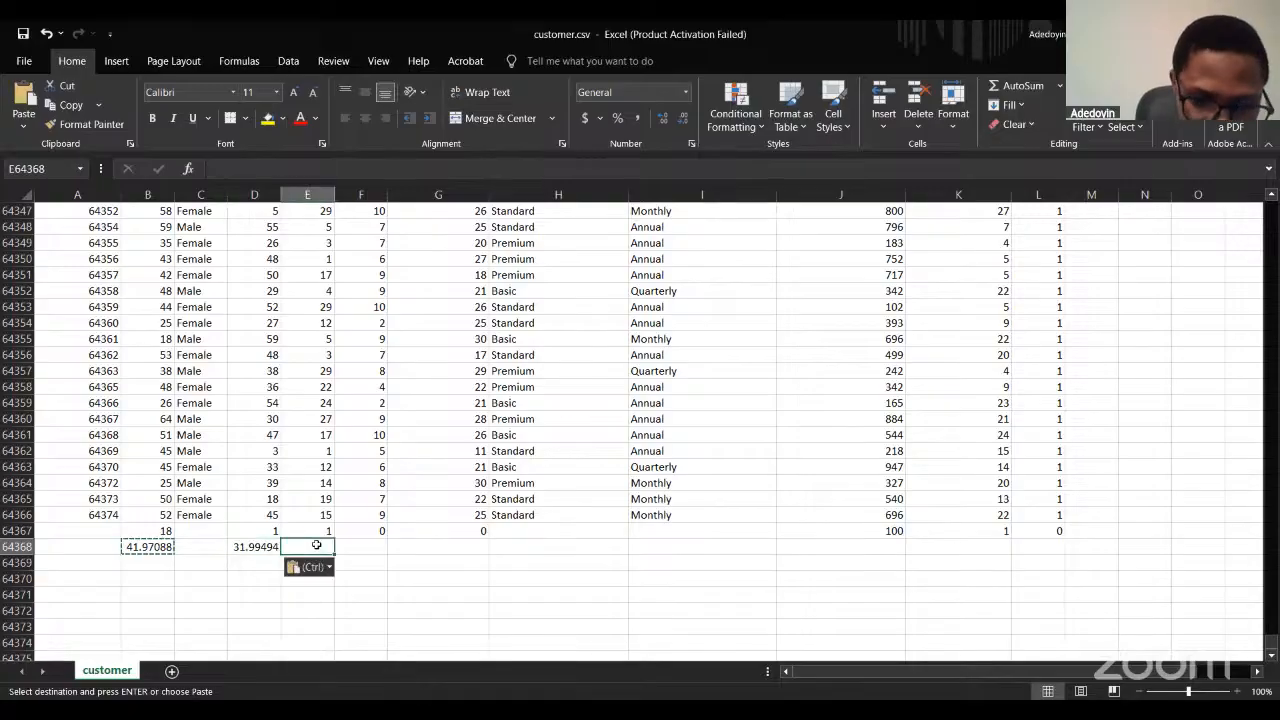
key(ctrl+v)
click(364, 545)
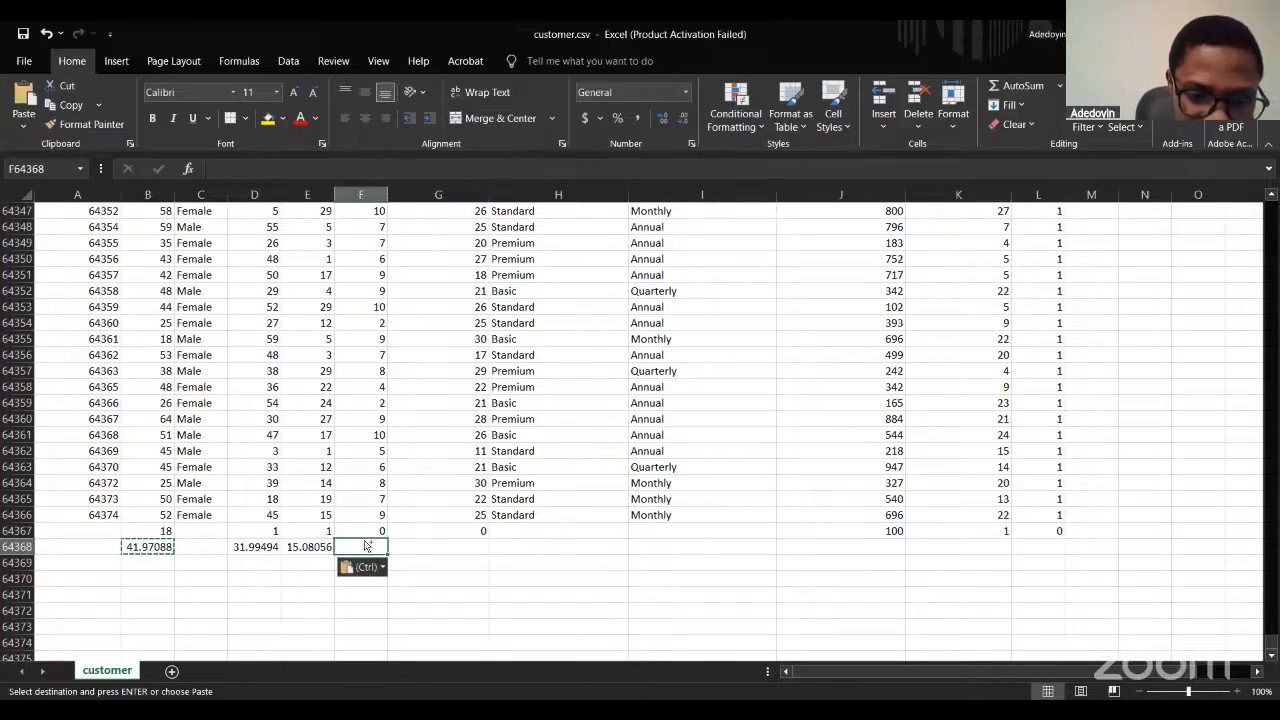
key(ctrl+v)
click(427, 545)
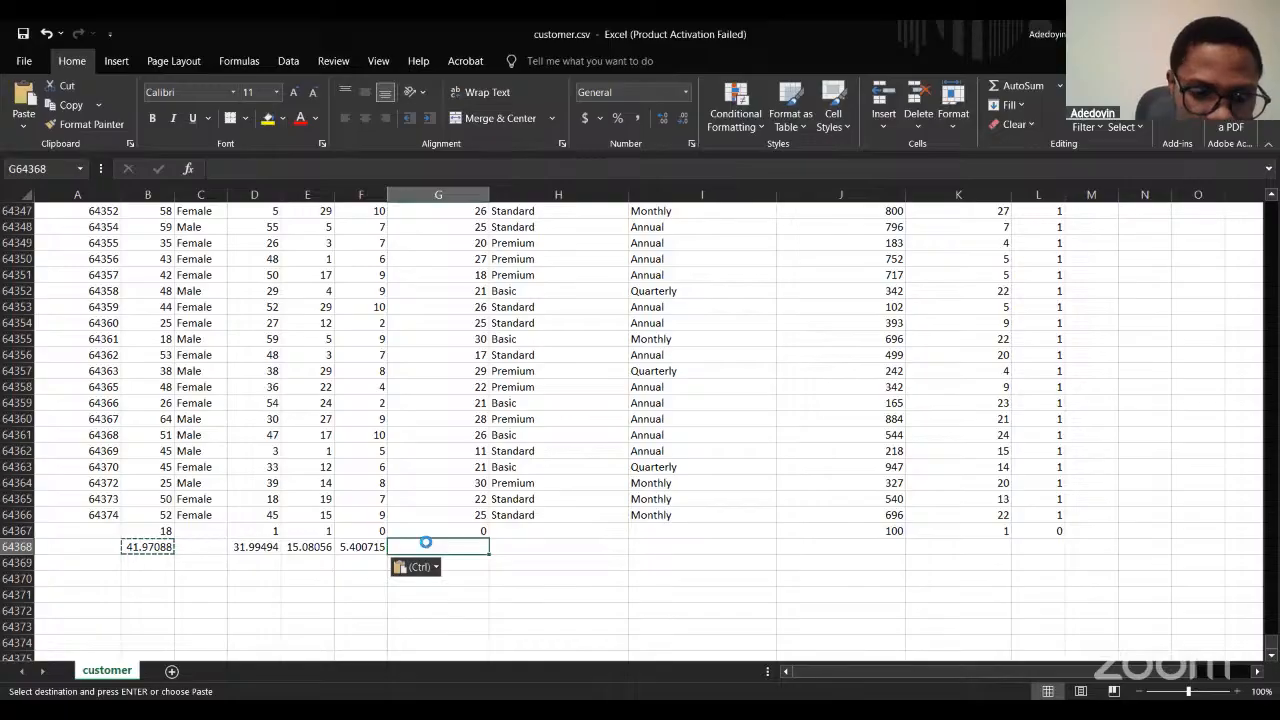
key(ctrl+v)
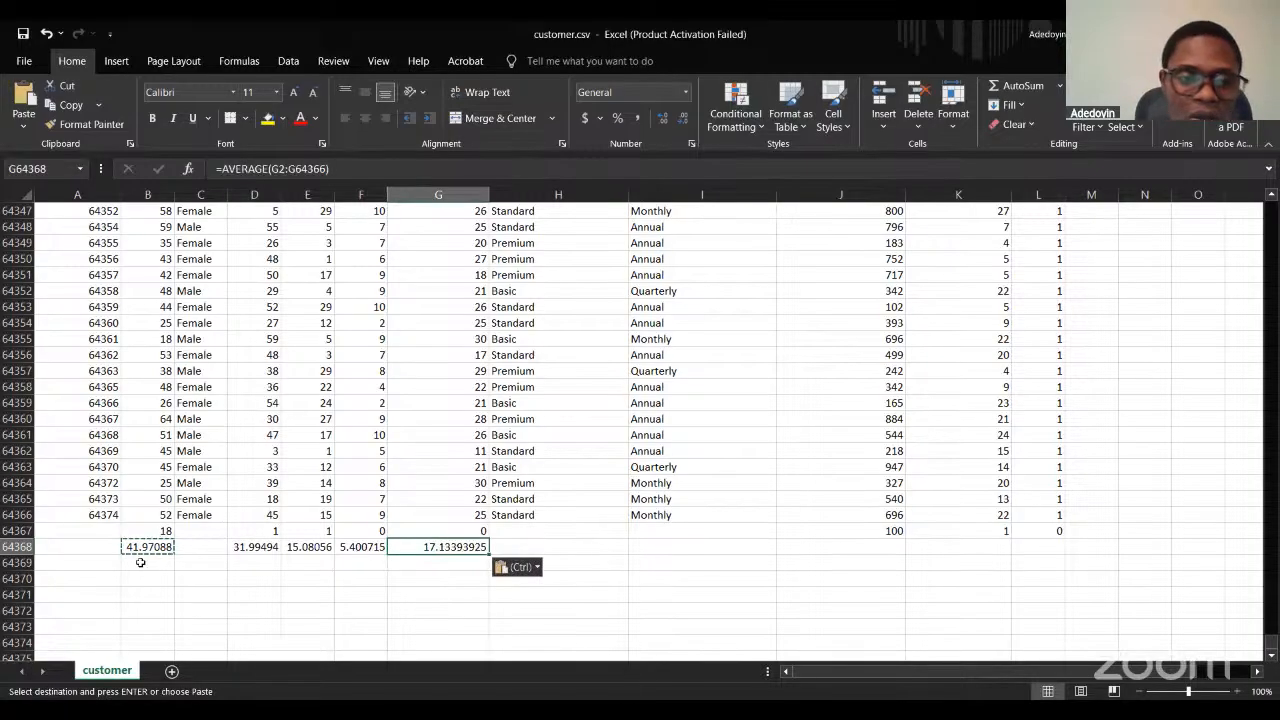
click(79, 582)
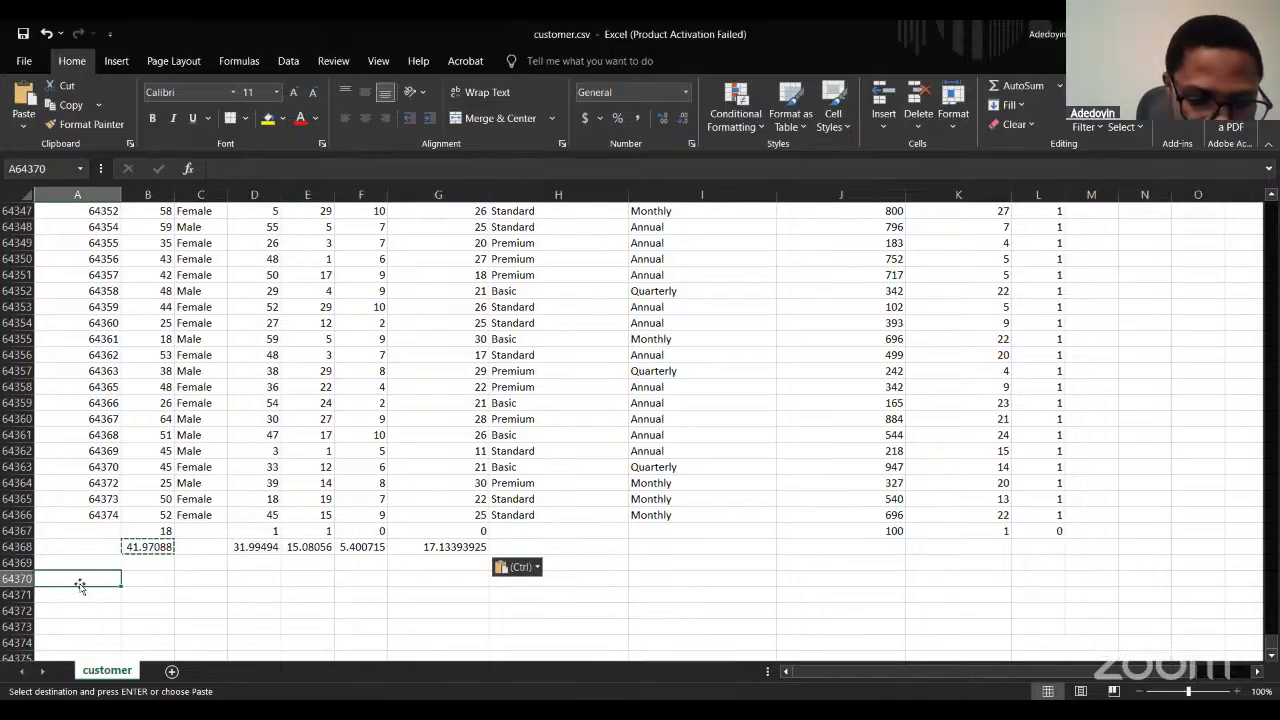
text(=)
click(80, 582)
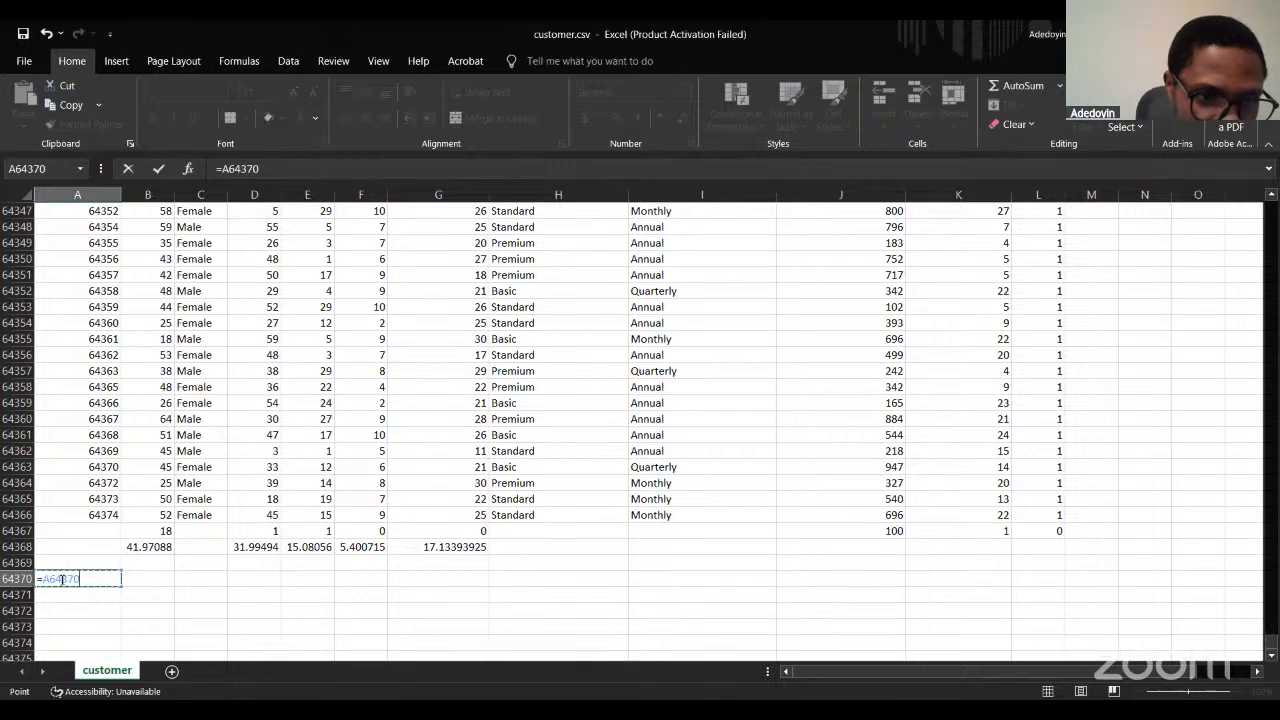
key(BackSpace)
key(BackSpace)
key(BackSpace)
key(BackSpace)
key(BackSpace)
key(BackSpace)
key(BackSpace)
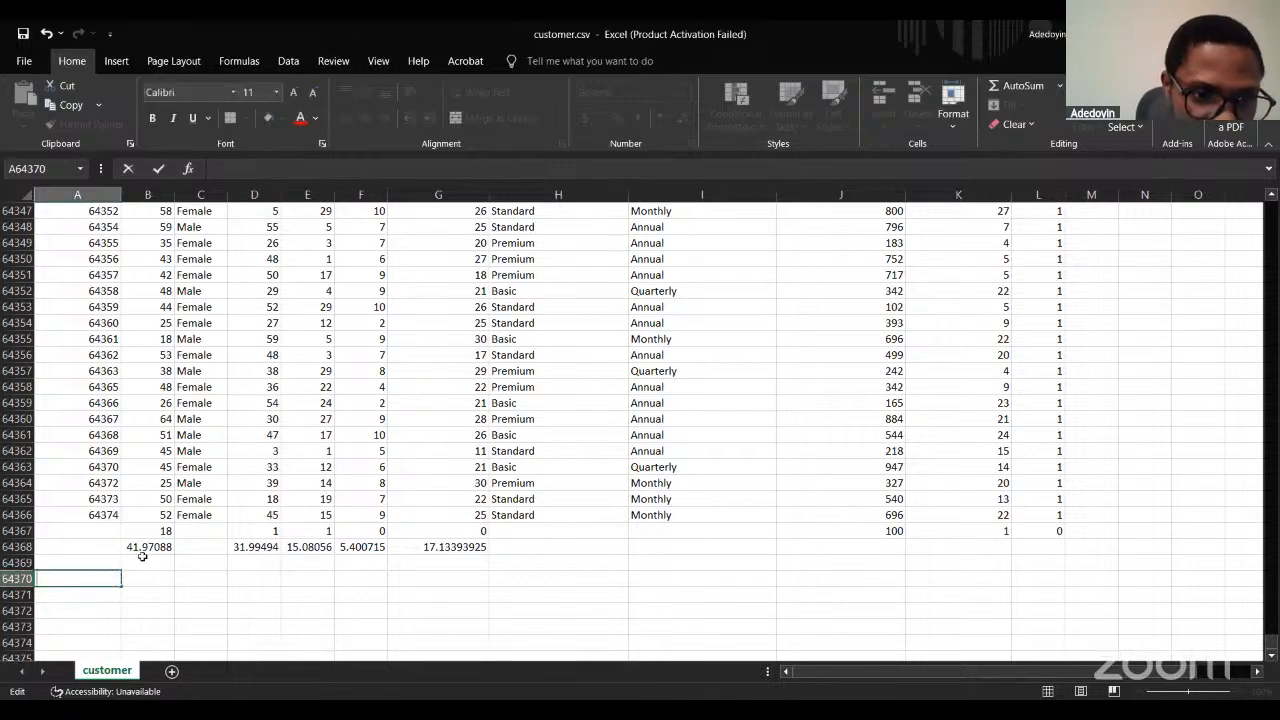
click(142, 558)
text(=)
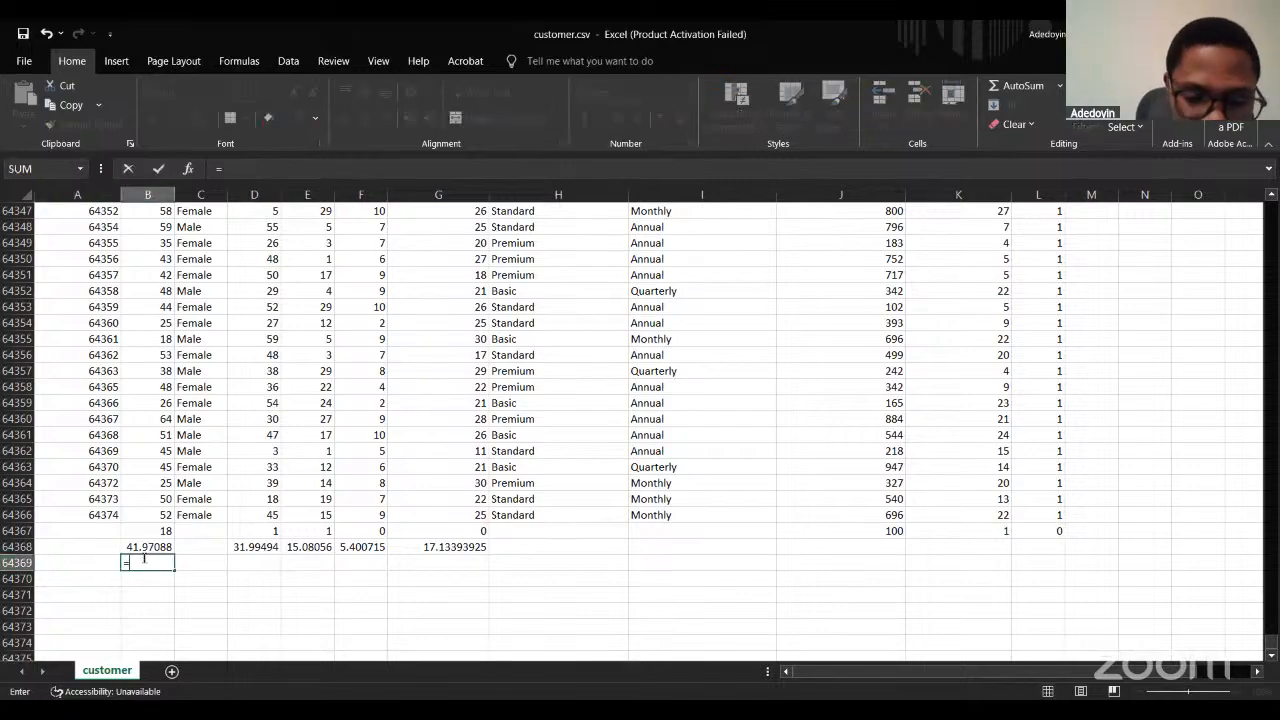
key(Escape)
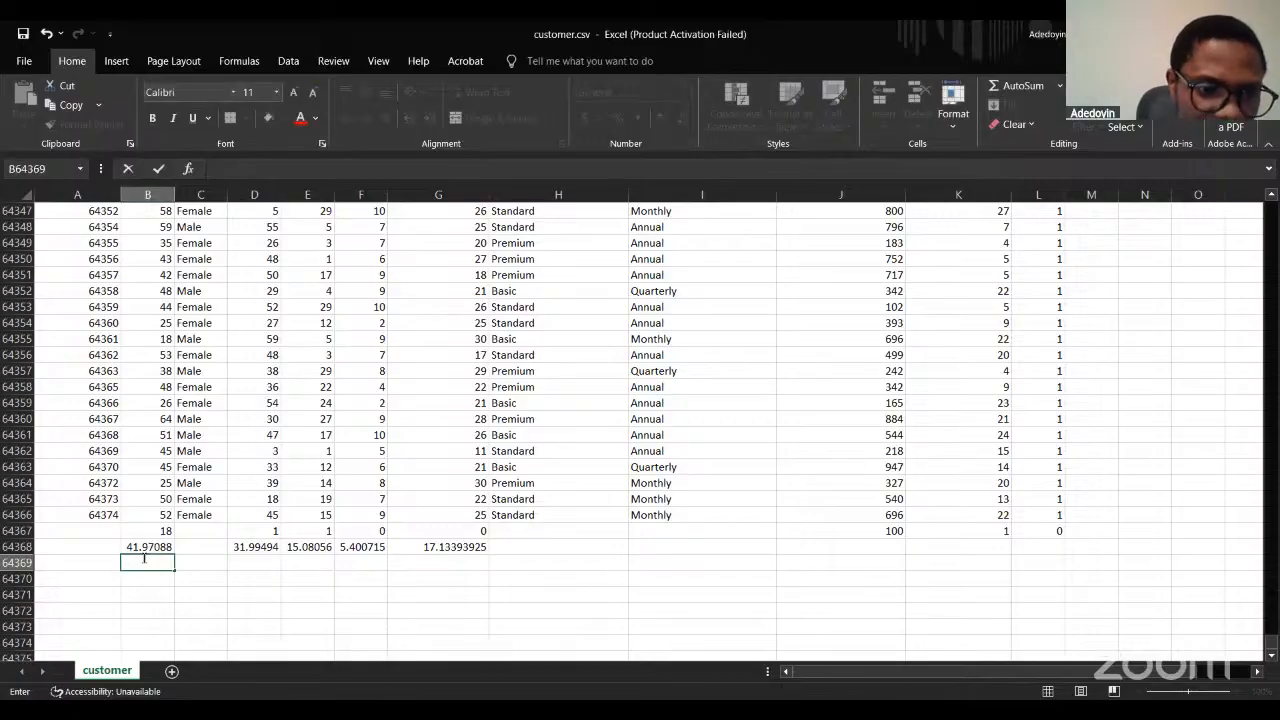
Calculate the maximum of column B in cell B64369 with the formula =max(b2:b64366.
click(197, 566)
click(142, 561)
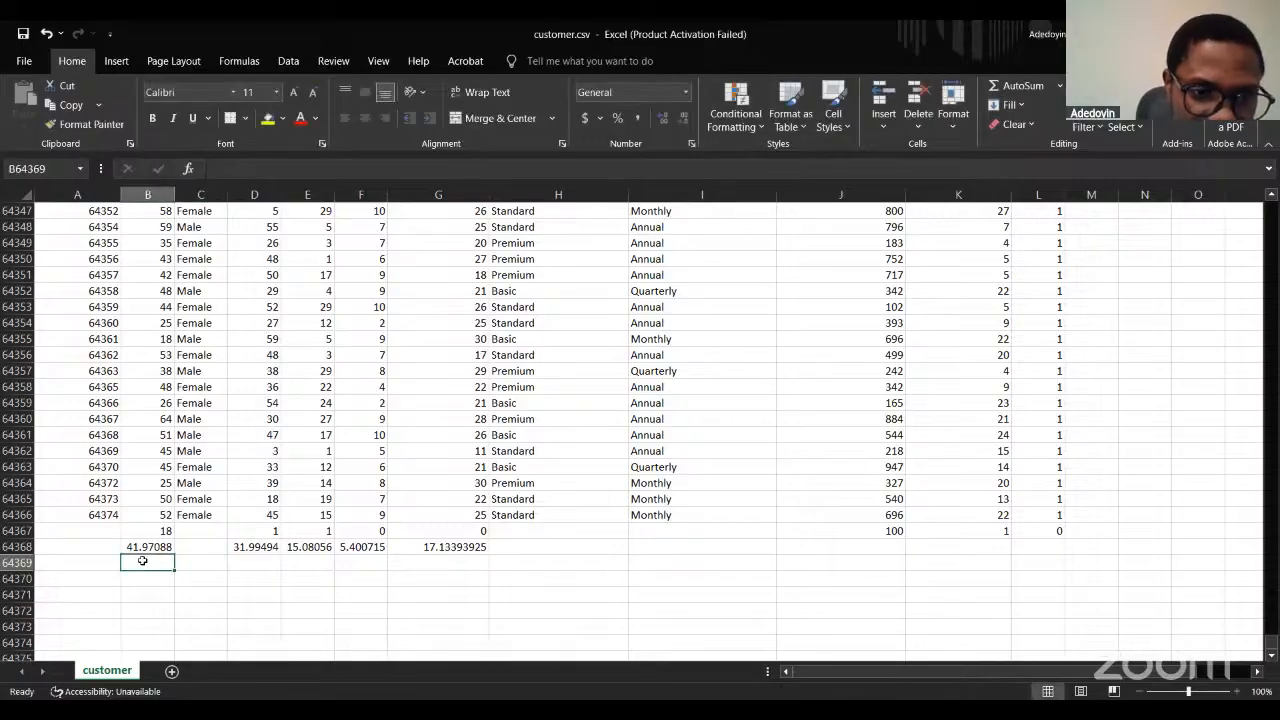
text(=m)
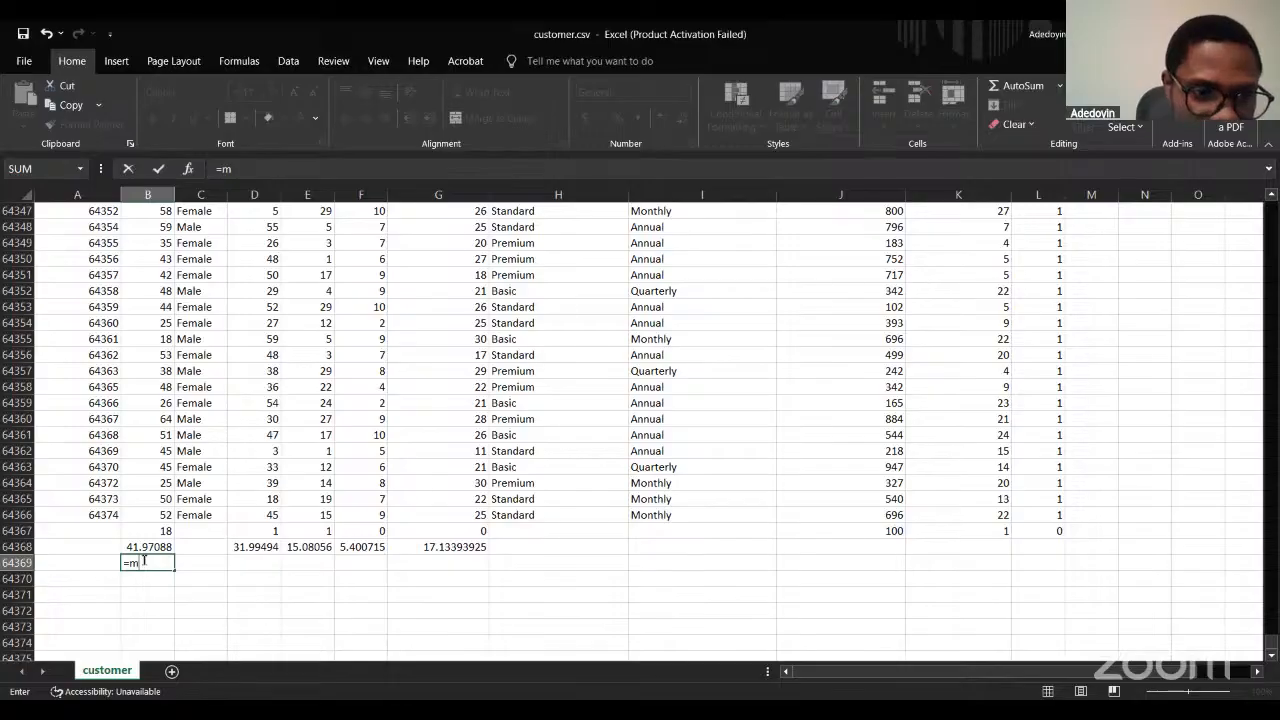
text(ax(b)
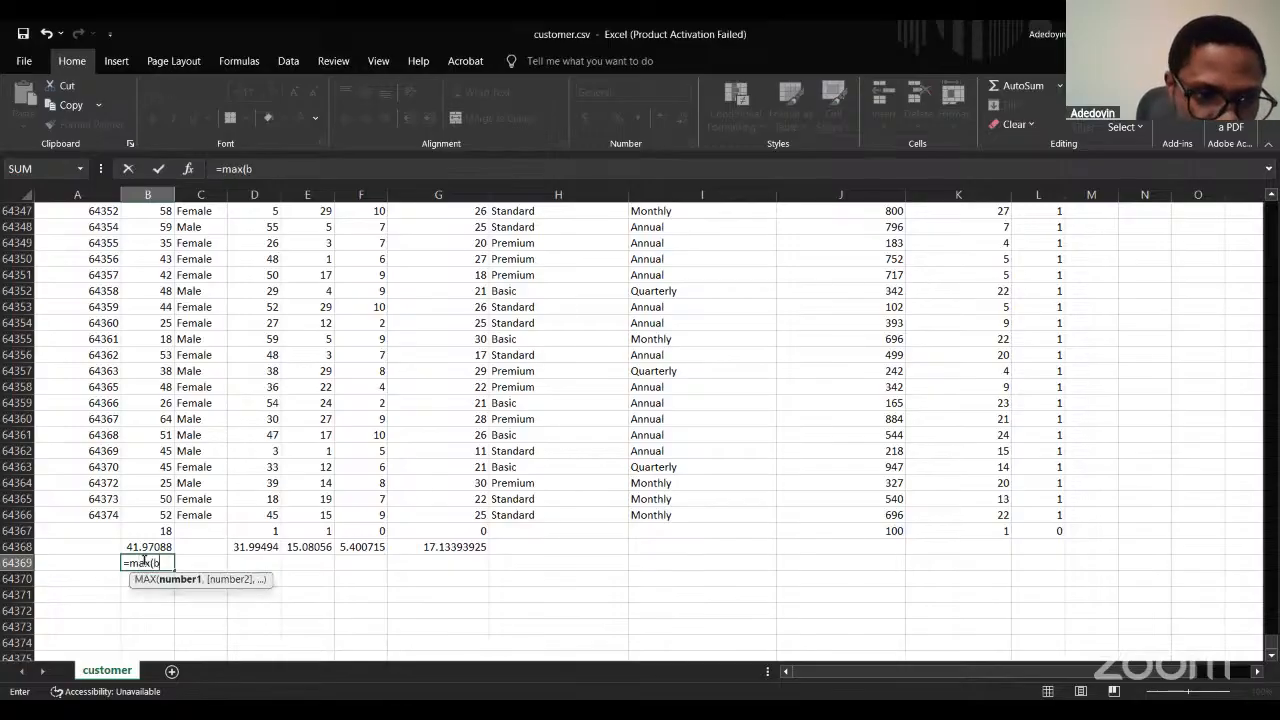
text(2:b)
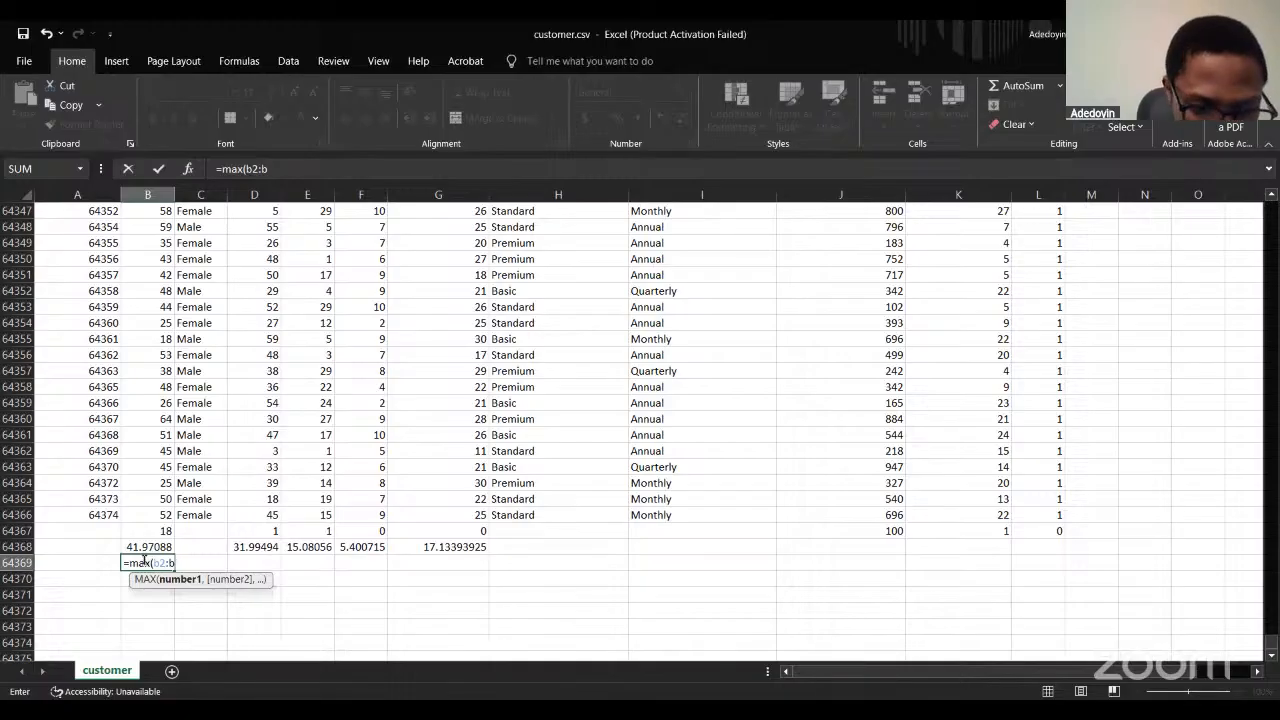
text(643)
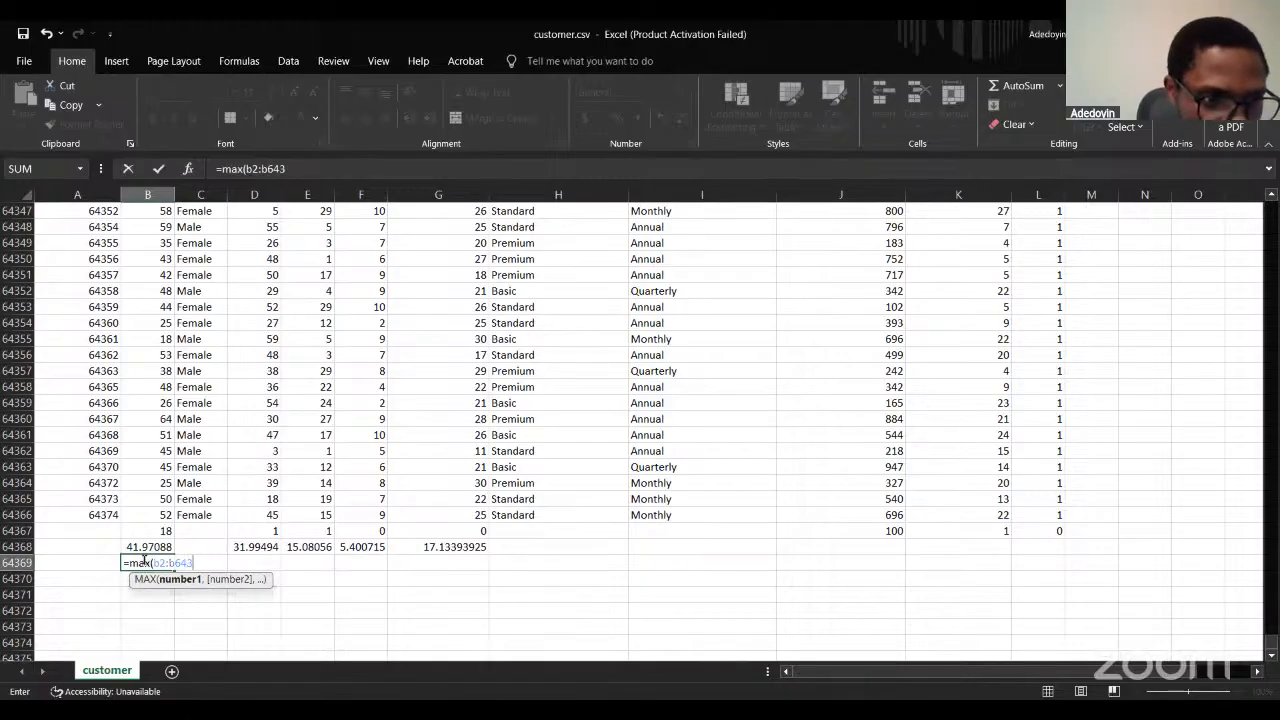
text(66)
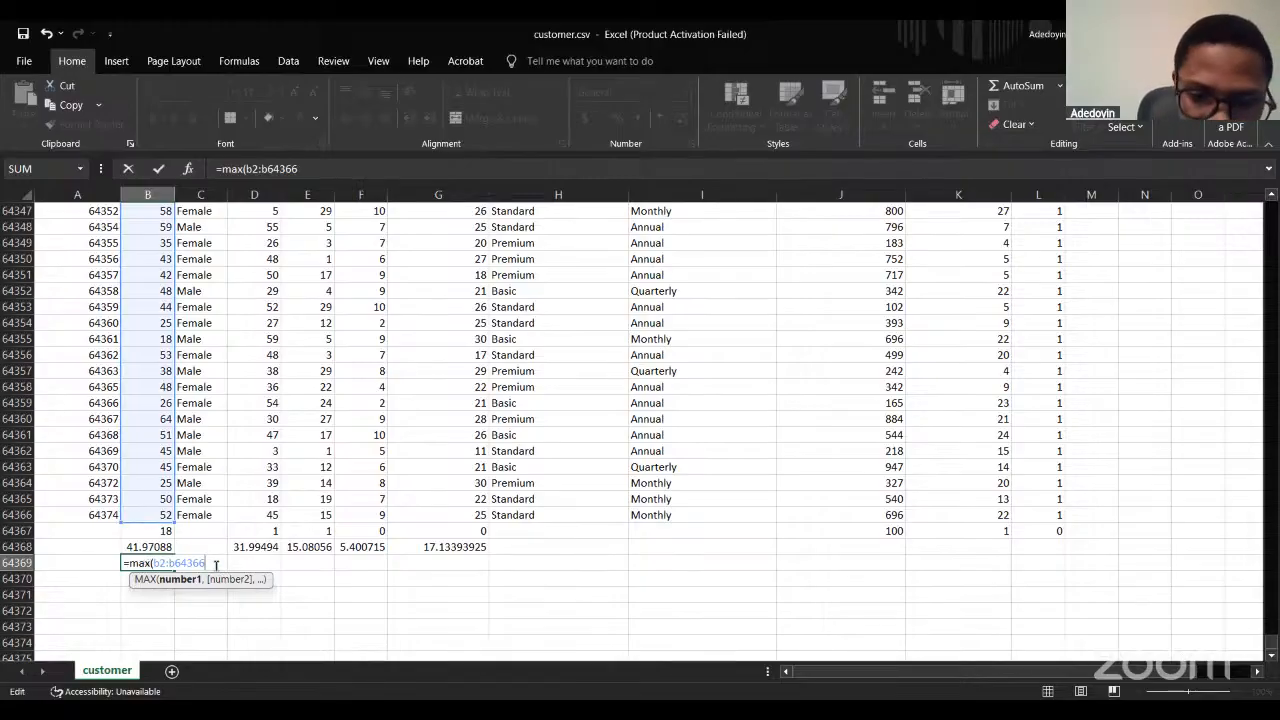
key(Return)
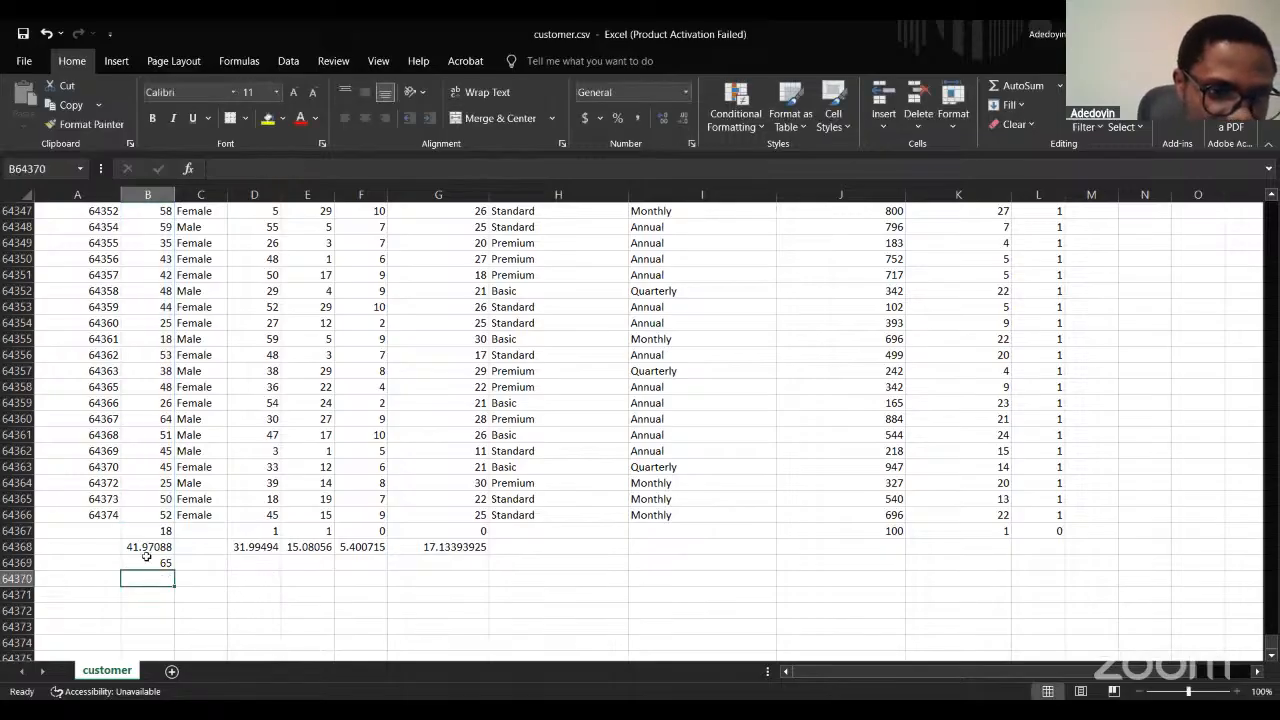
Start a formula in cell B64370, directly below the maximum of column B.
click(146, 558)
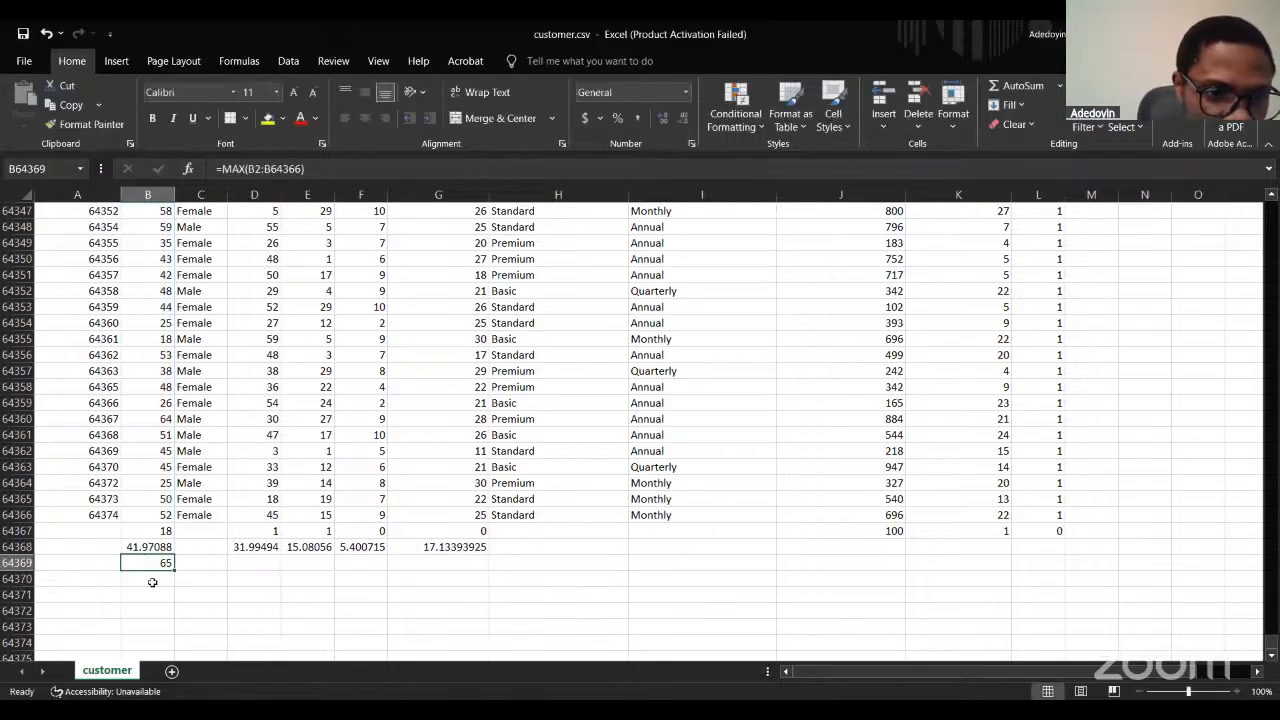
click(151, 582)
text(=)
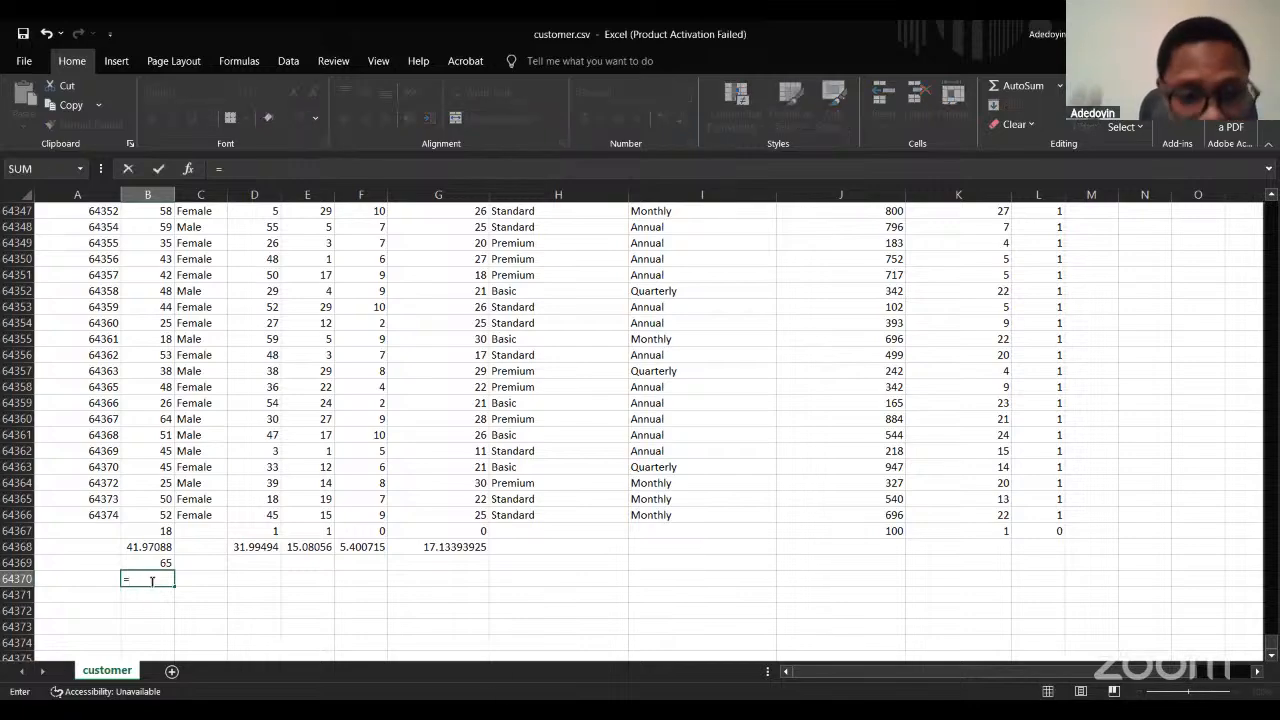
text(r)
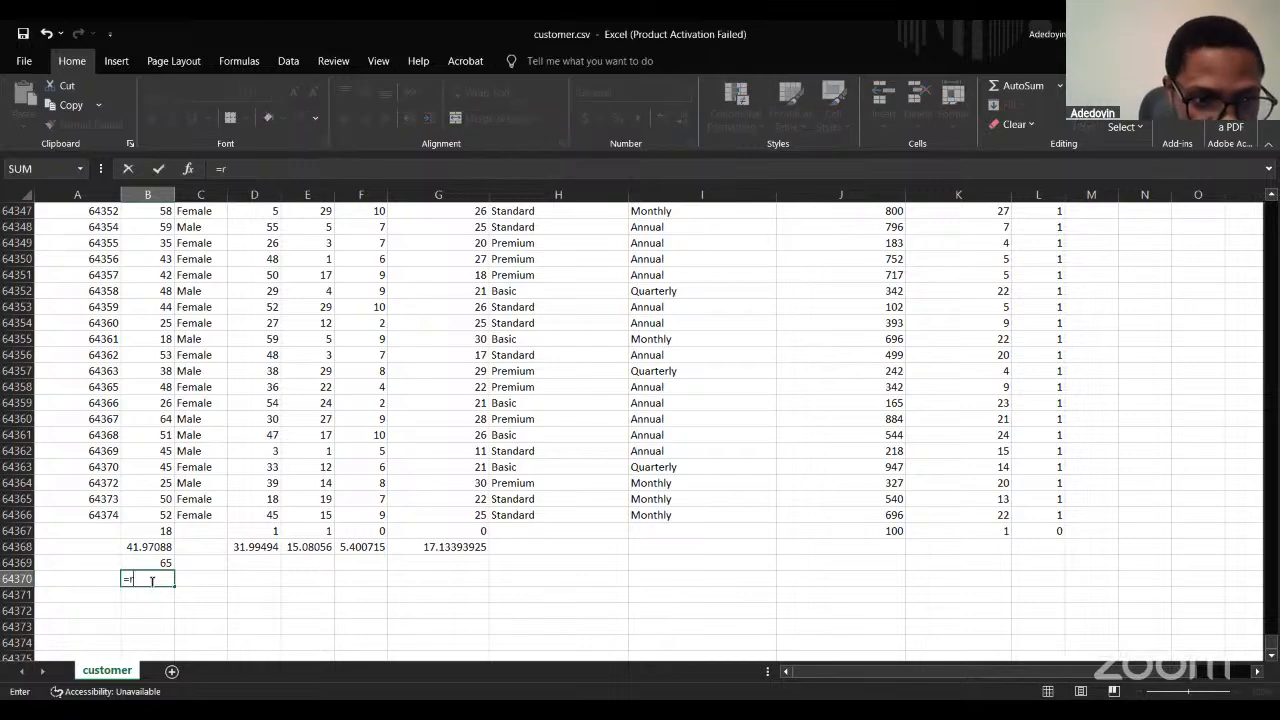
text(an)
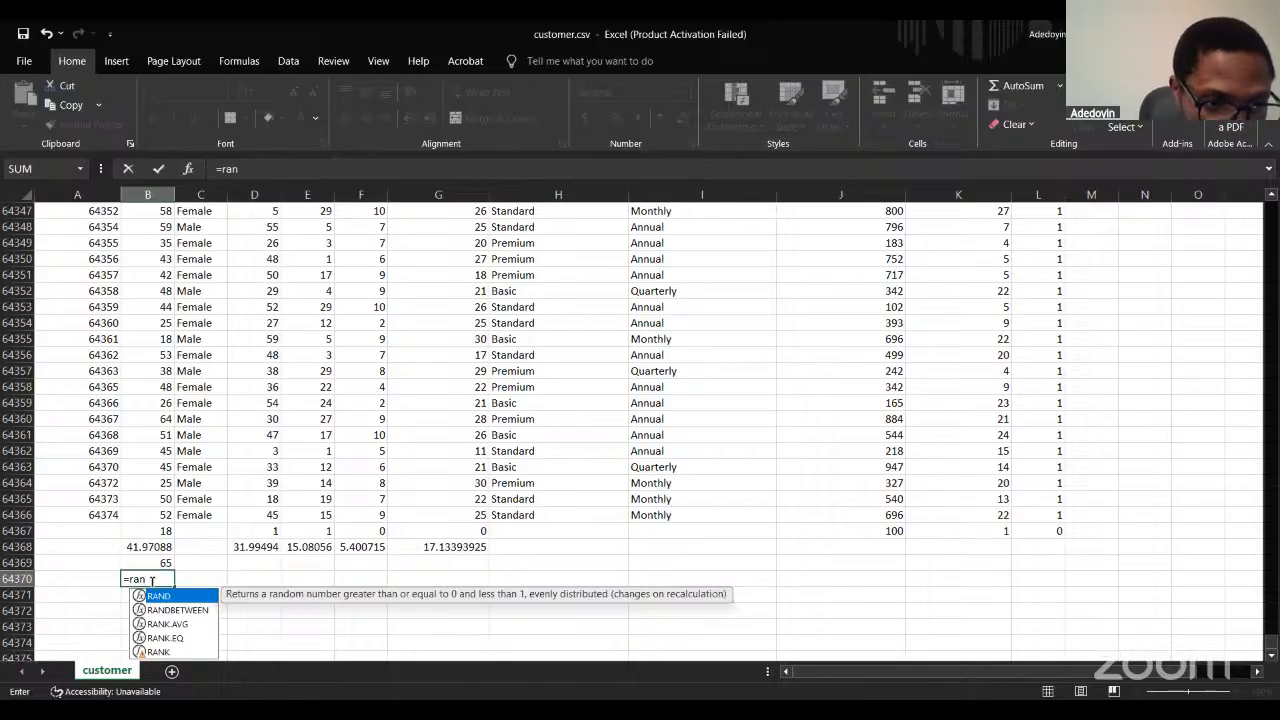
key(Escape)
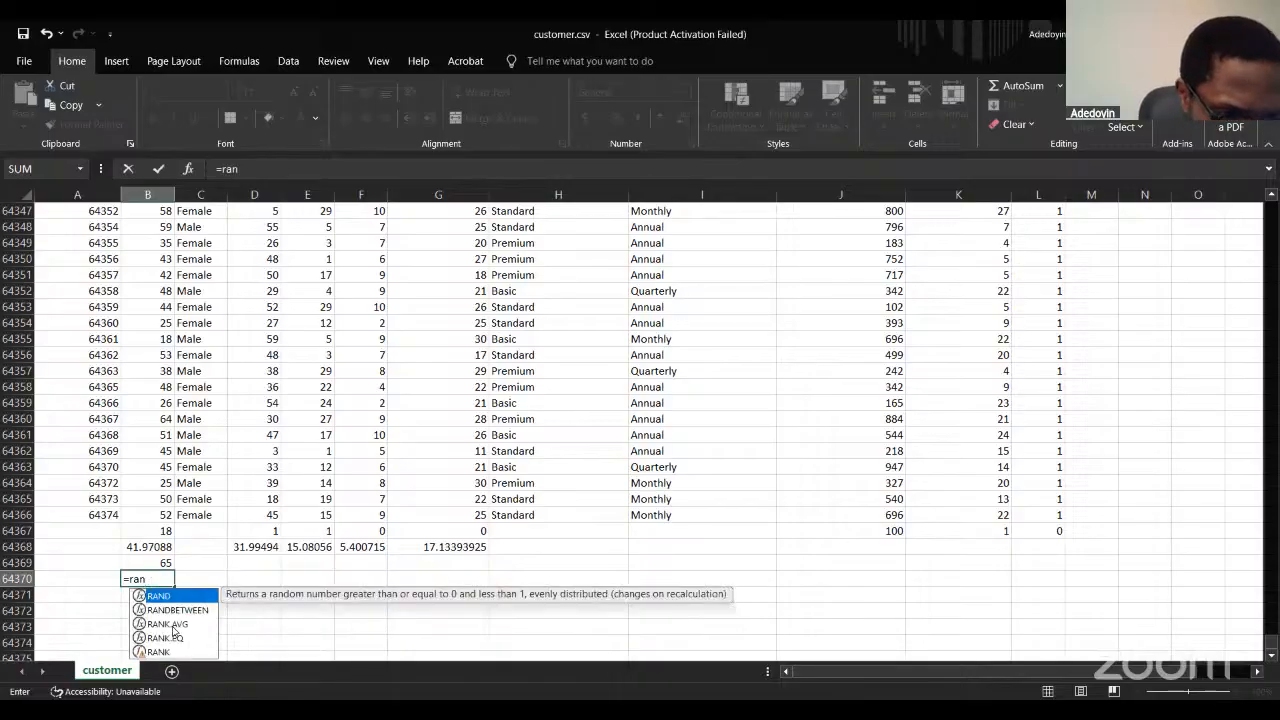
key(BackSpace)
key(BackSpace)
key(BackSpace)
Calculate the range of column B in cell B64370 as maximum minus minimum with =B64369-B64367.
click(146, 563)
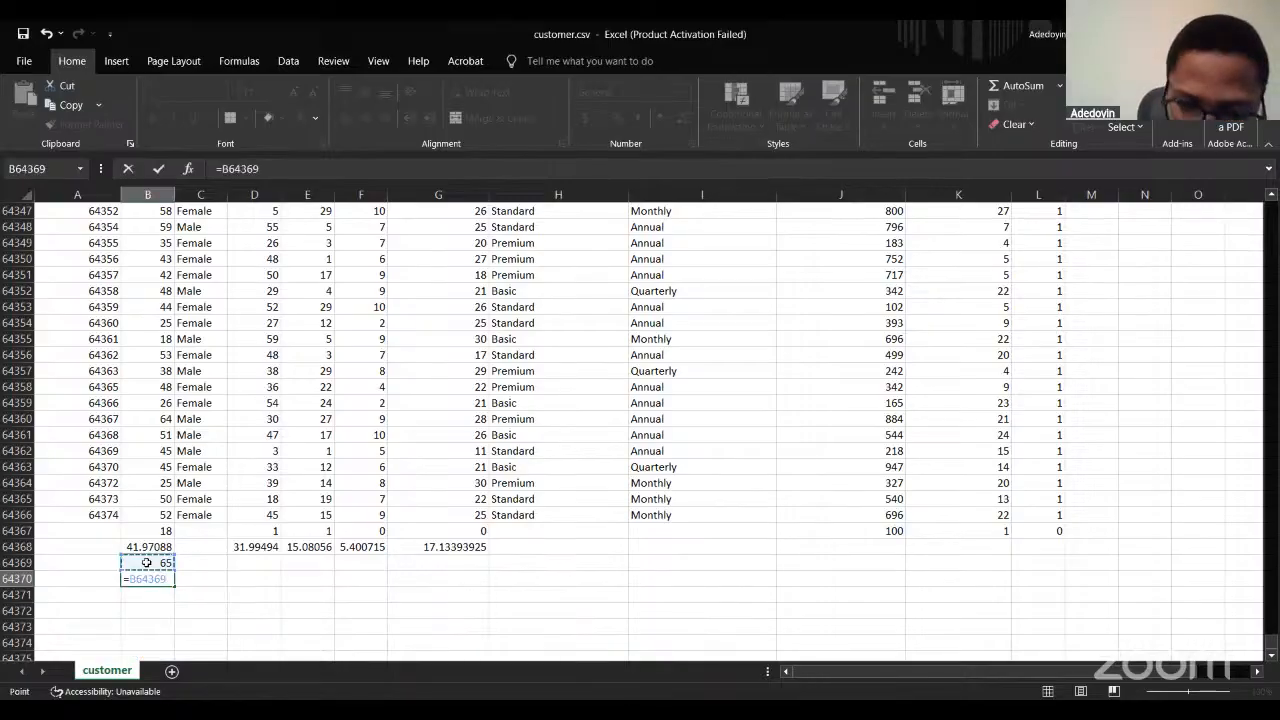
text(-)
click(146, 537)
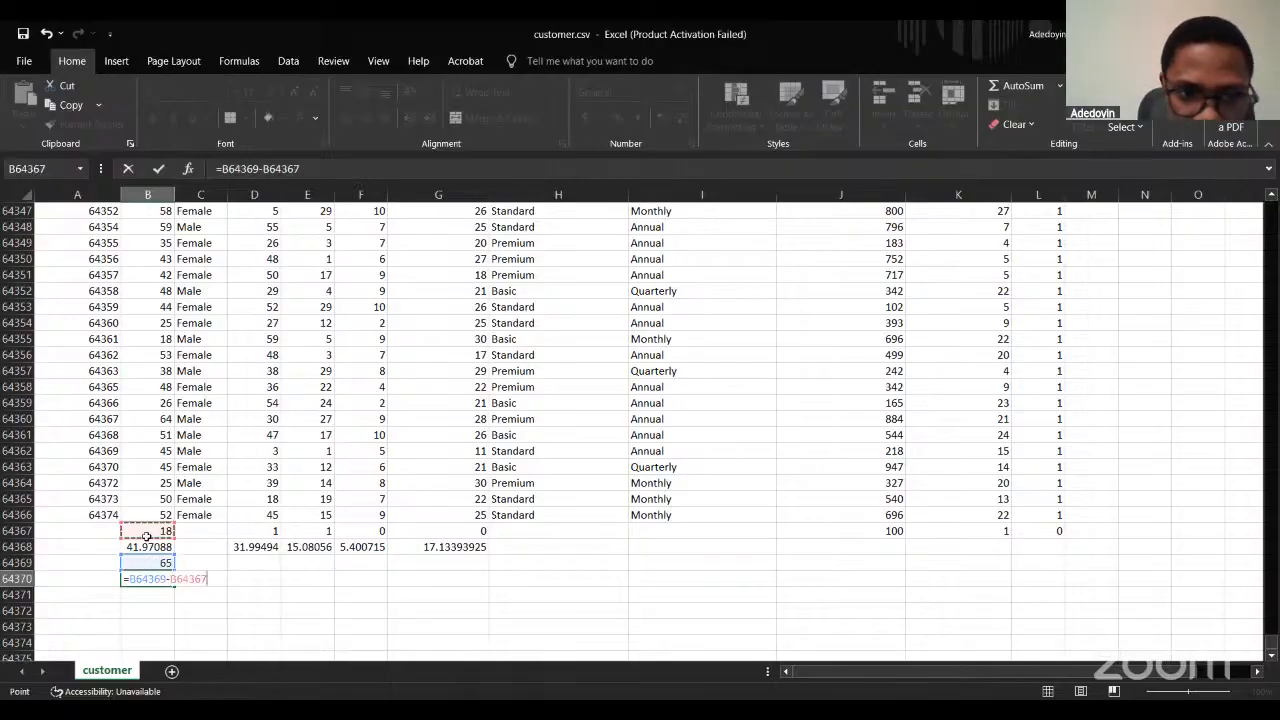
key(Return)
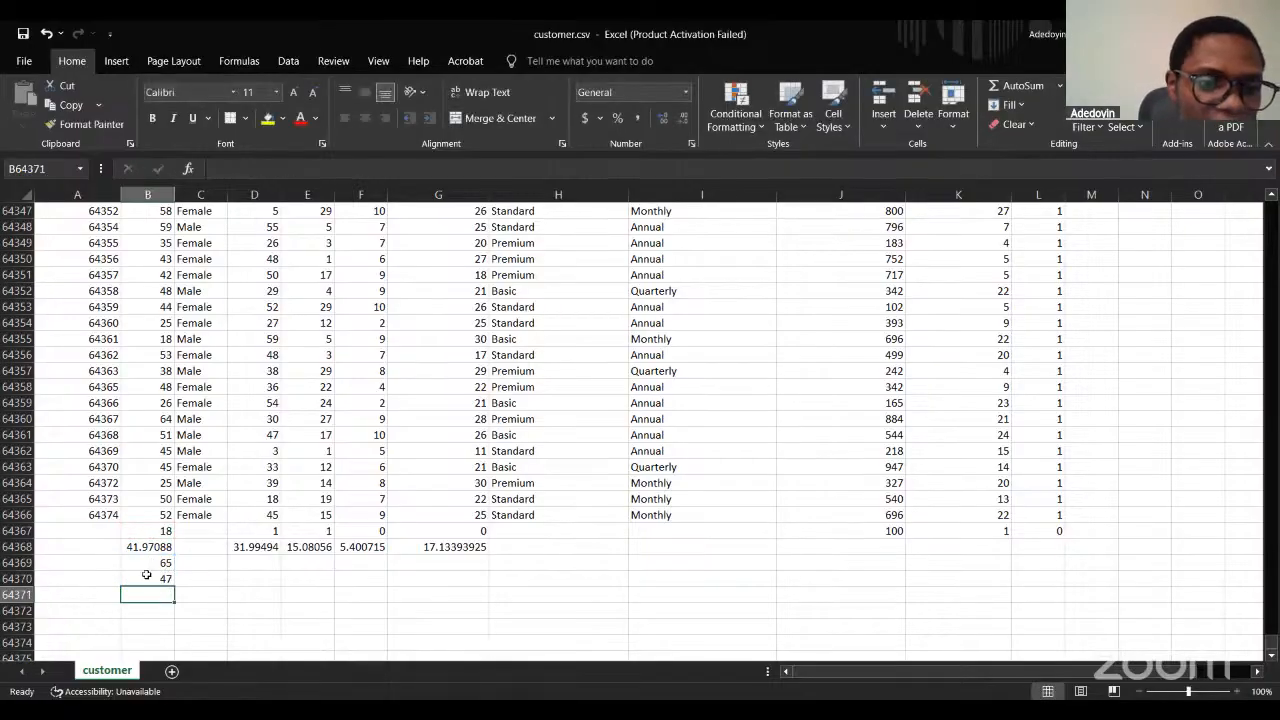
click(147, 575)
click(163, 562)
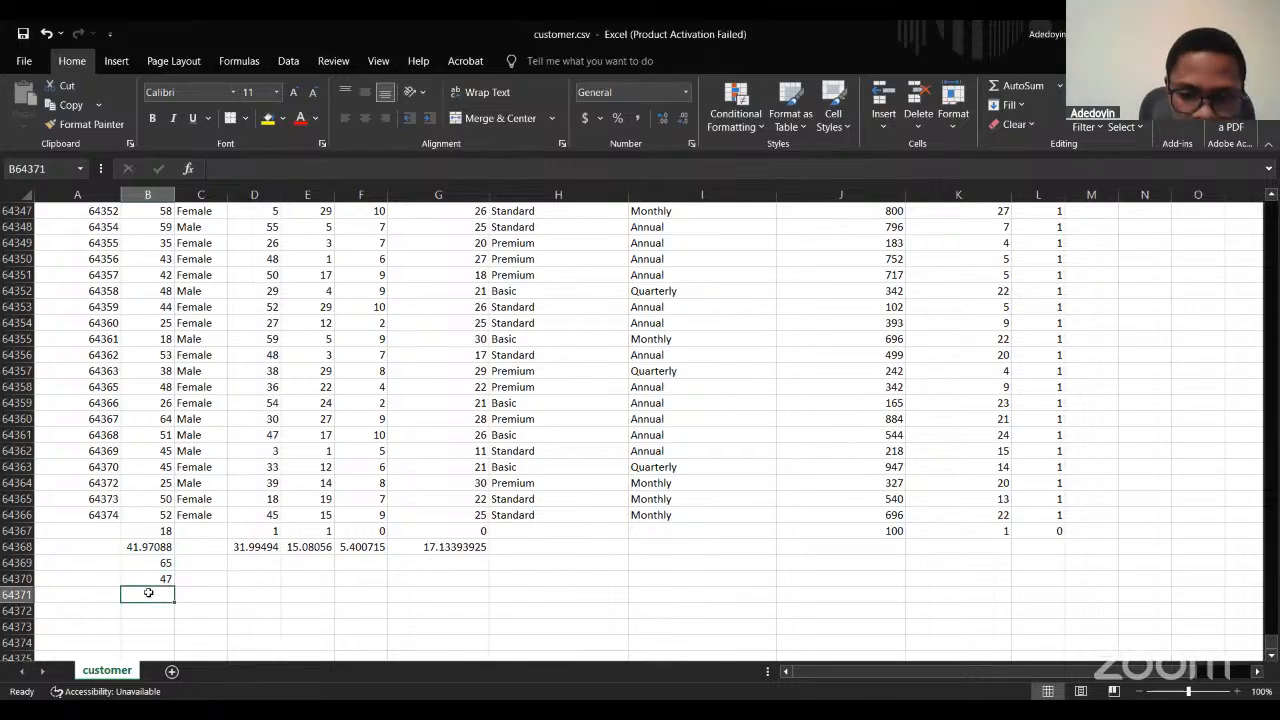
Calculate the sum of column B in cell B64371 with the formula =sum(B2:b64366).
click(148, 593)
text(=)
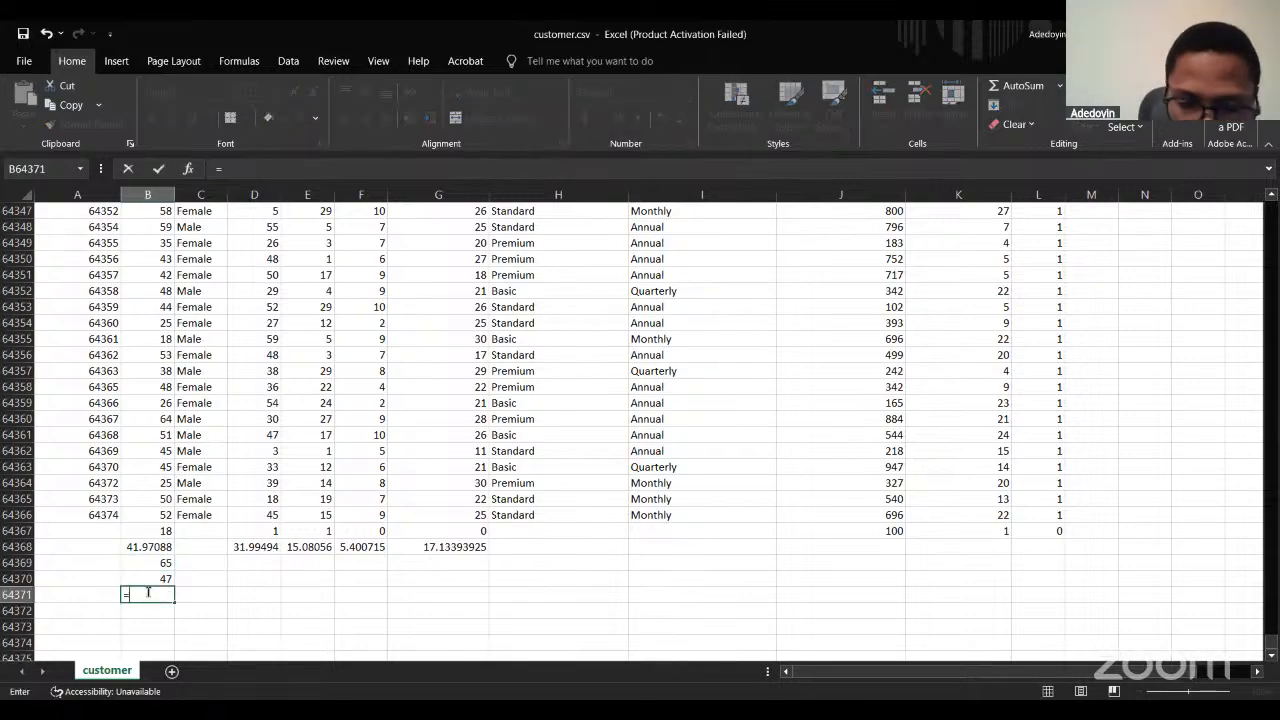
text(sum(B)
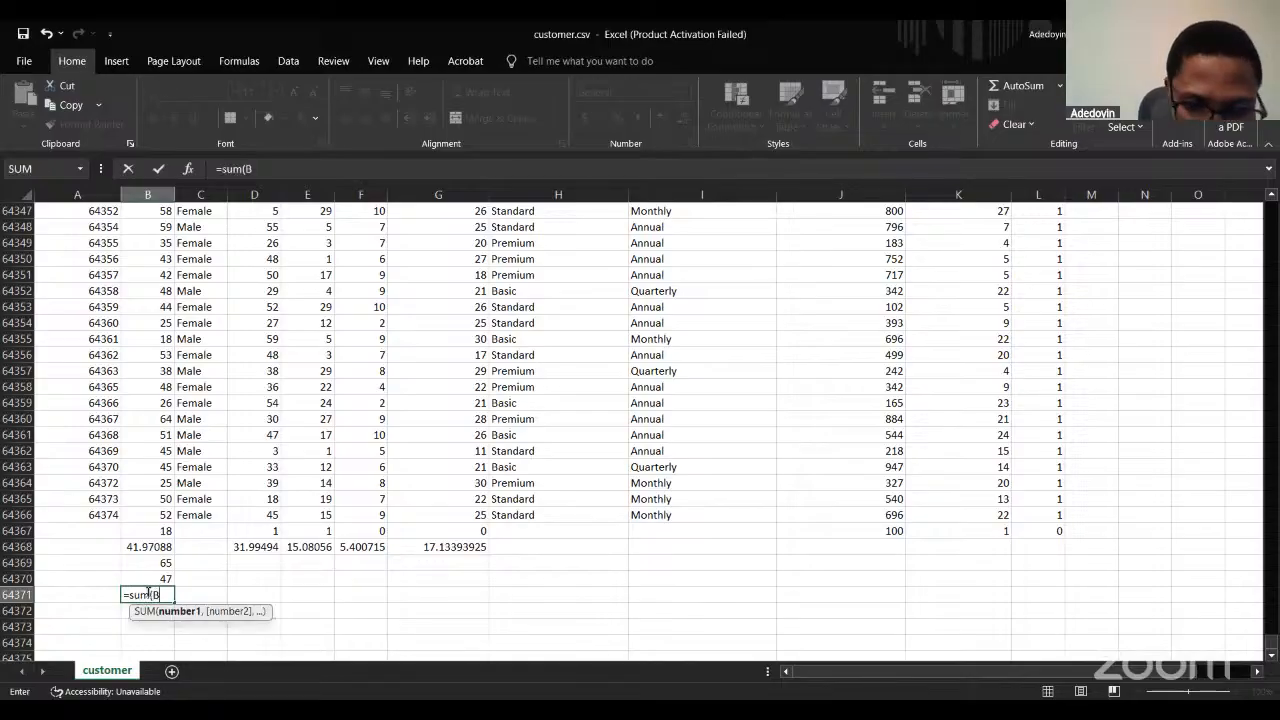
text(2:b)
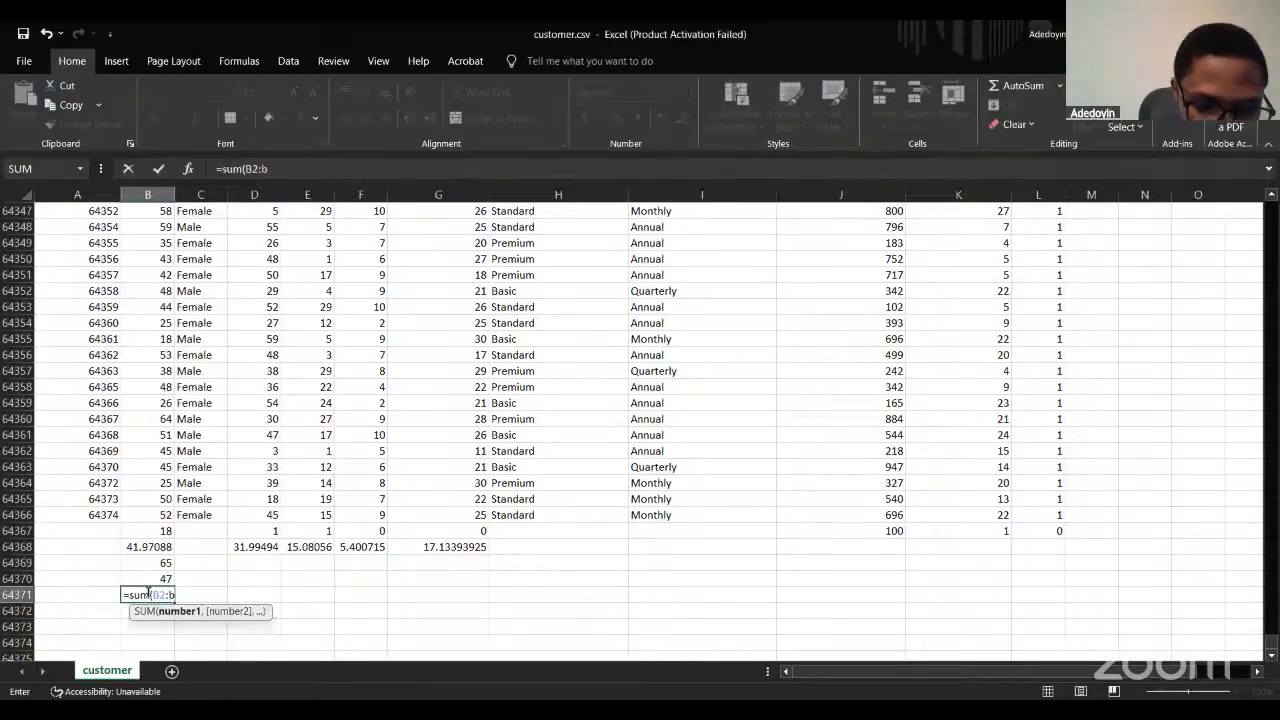
text(64)
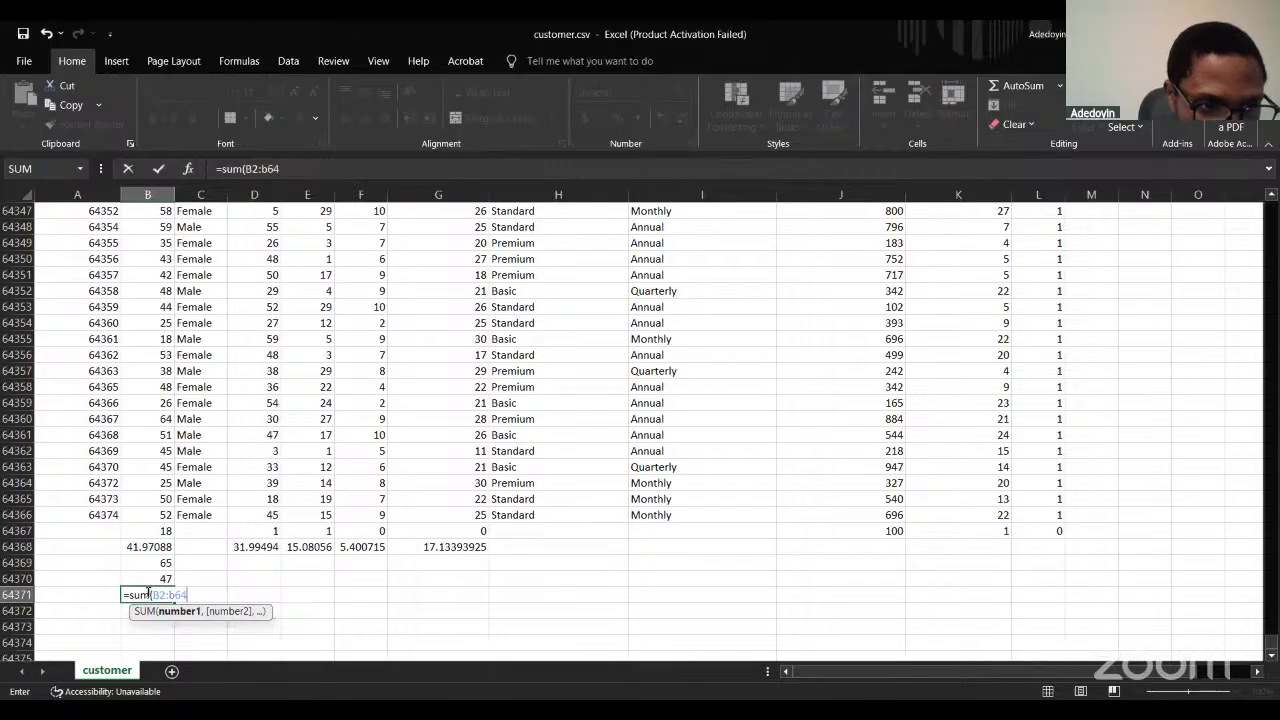
text(366))
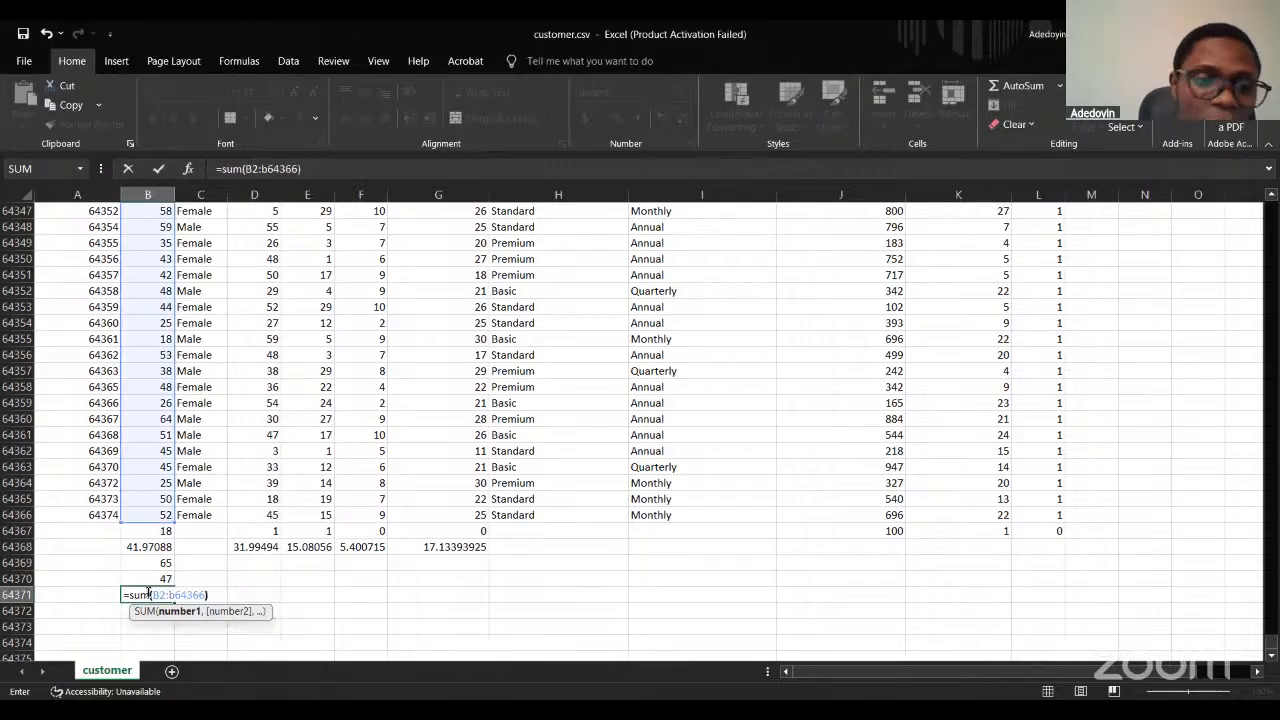
key(Return)
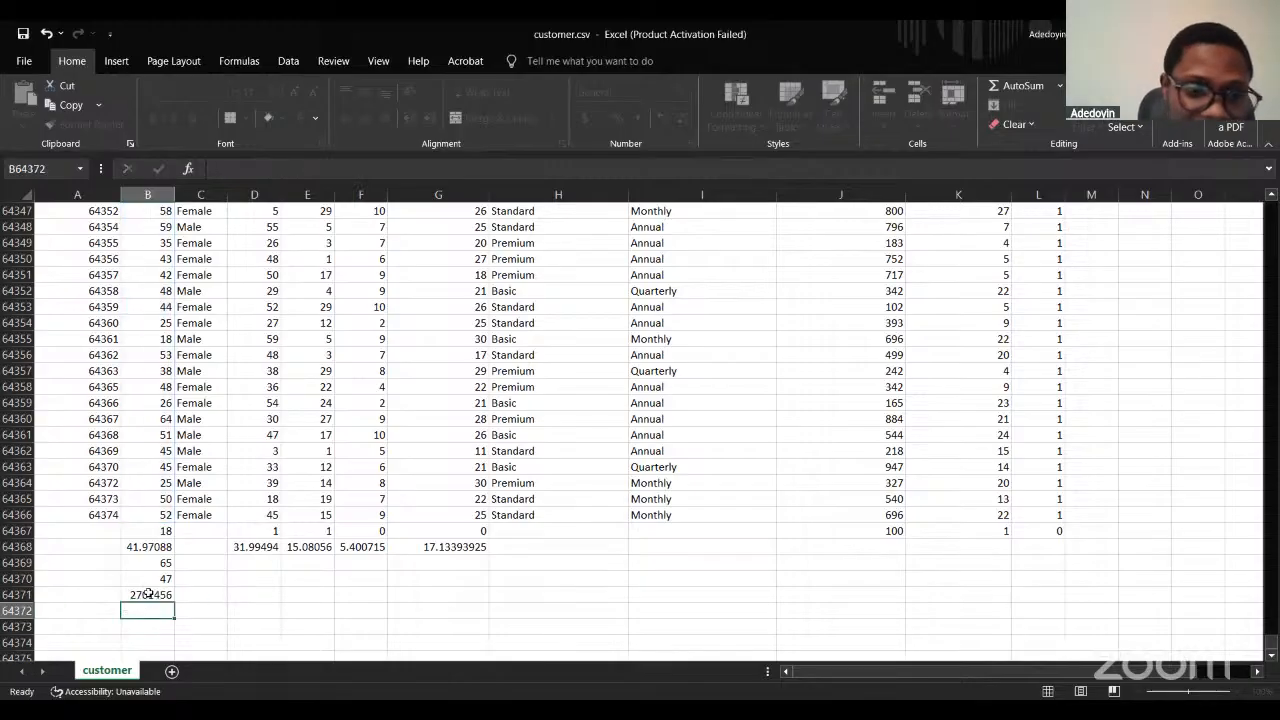
click(168, 590)
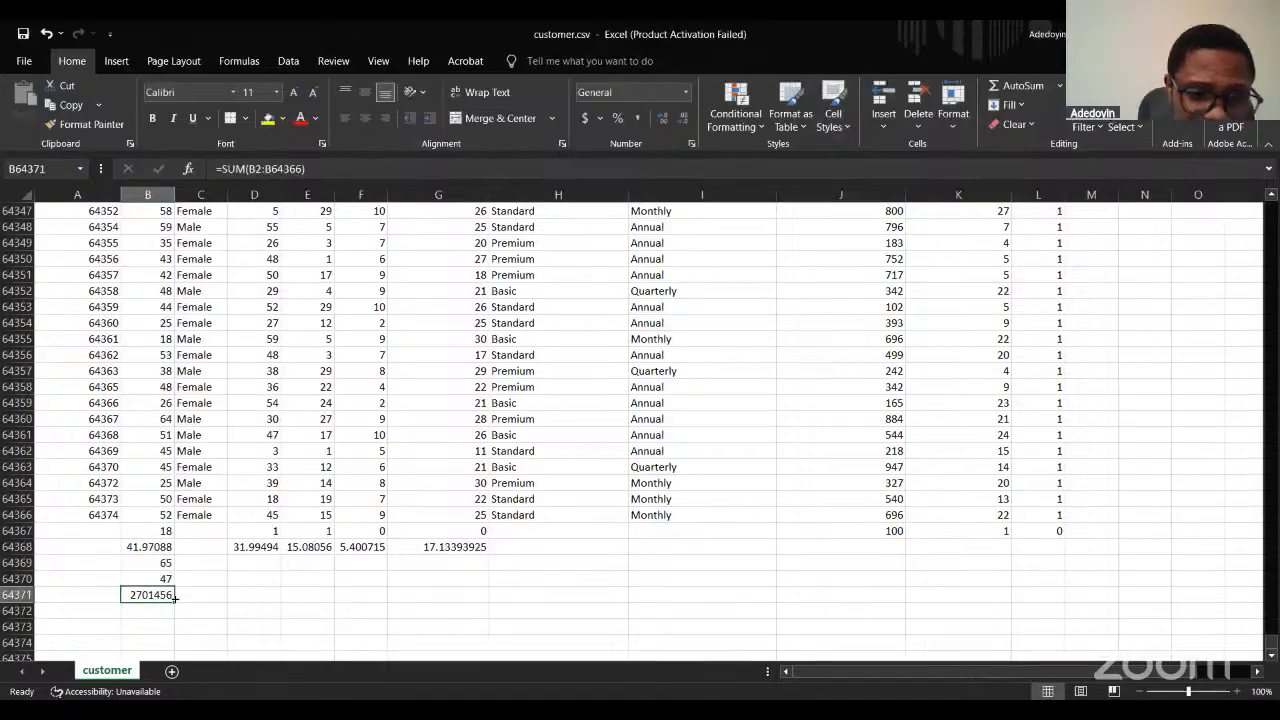
Count the numeric values of column B in cell B64372 with the formula =count(B2:b63366).
click(142, 612)
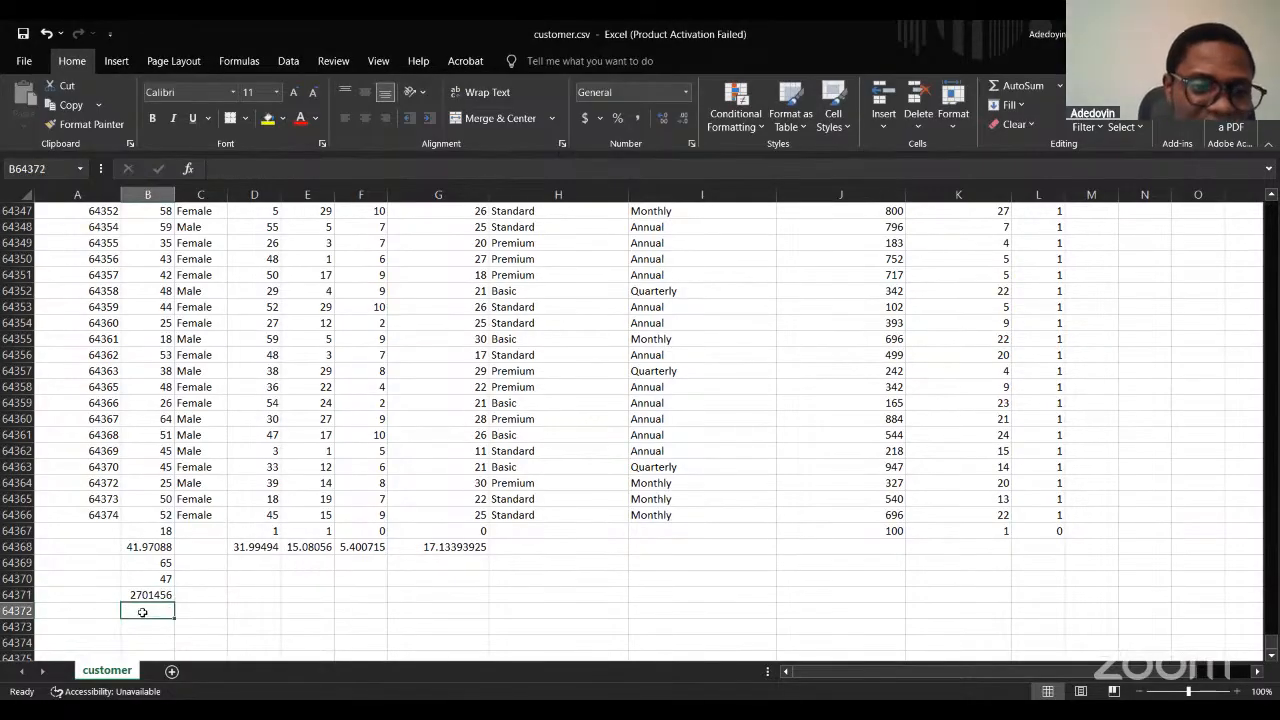
text(=)
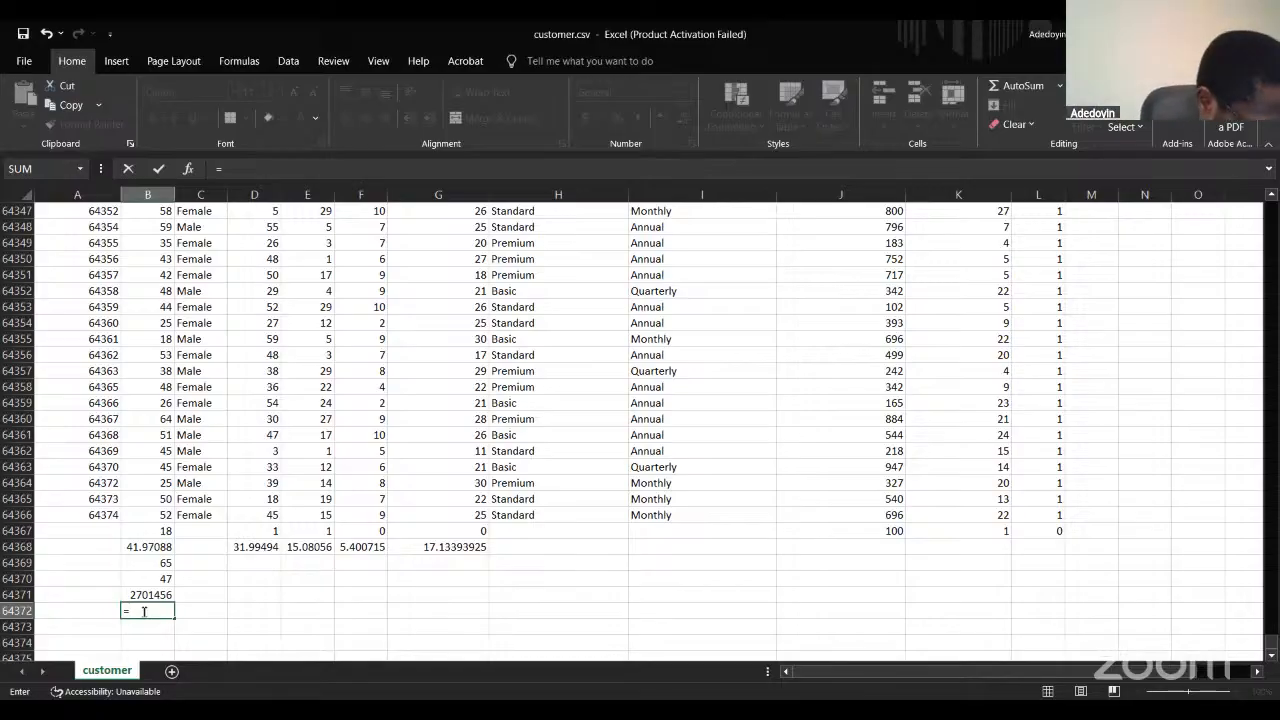
text(c)
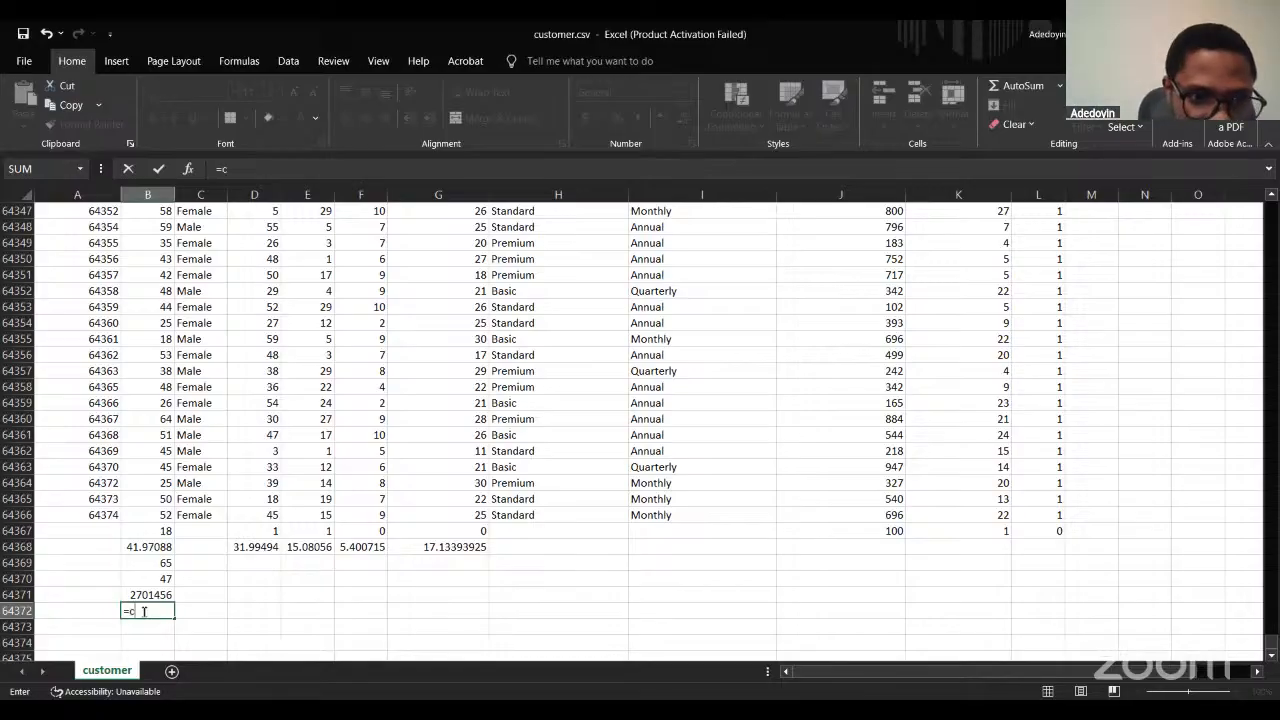
text(ount()
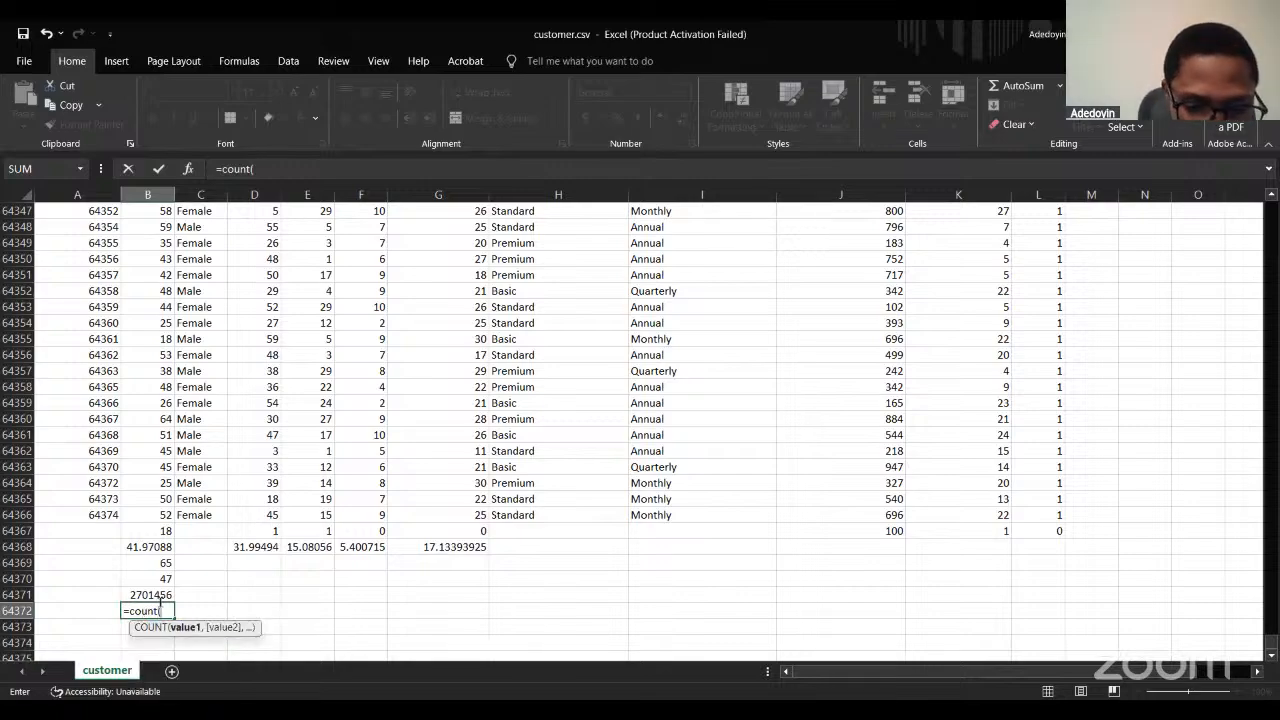
text(B)
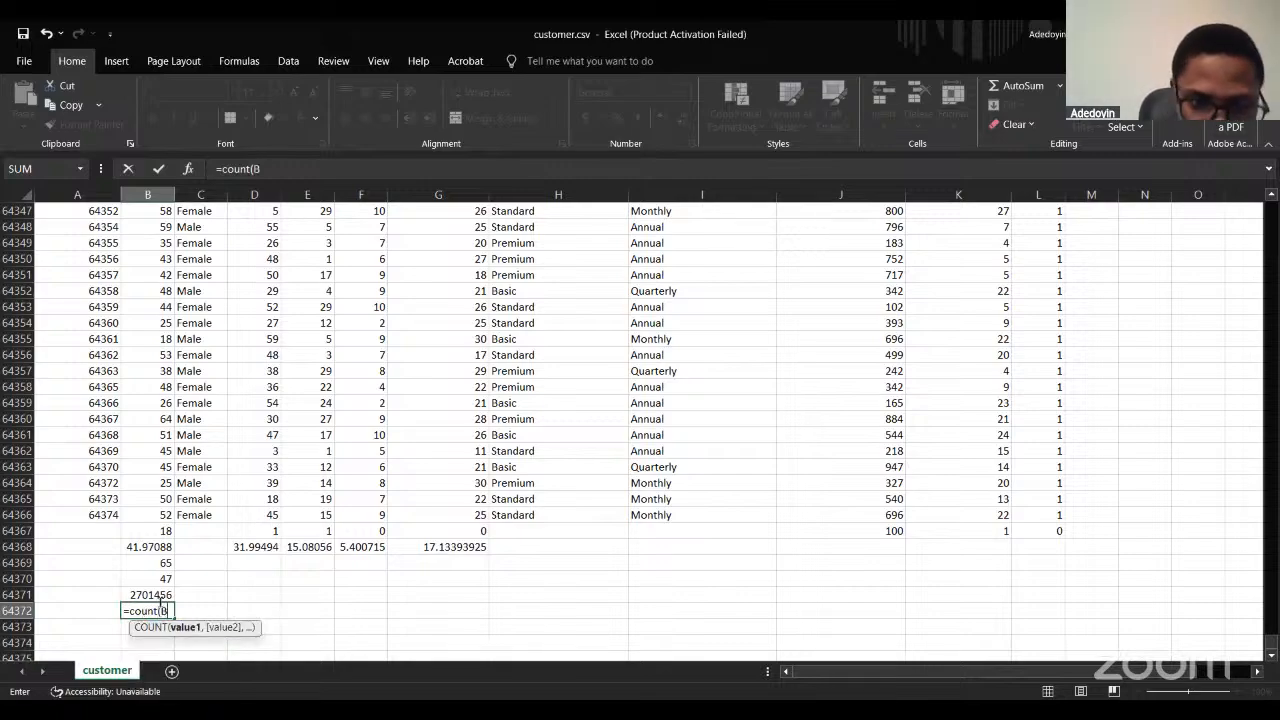
text(2:)
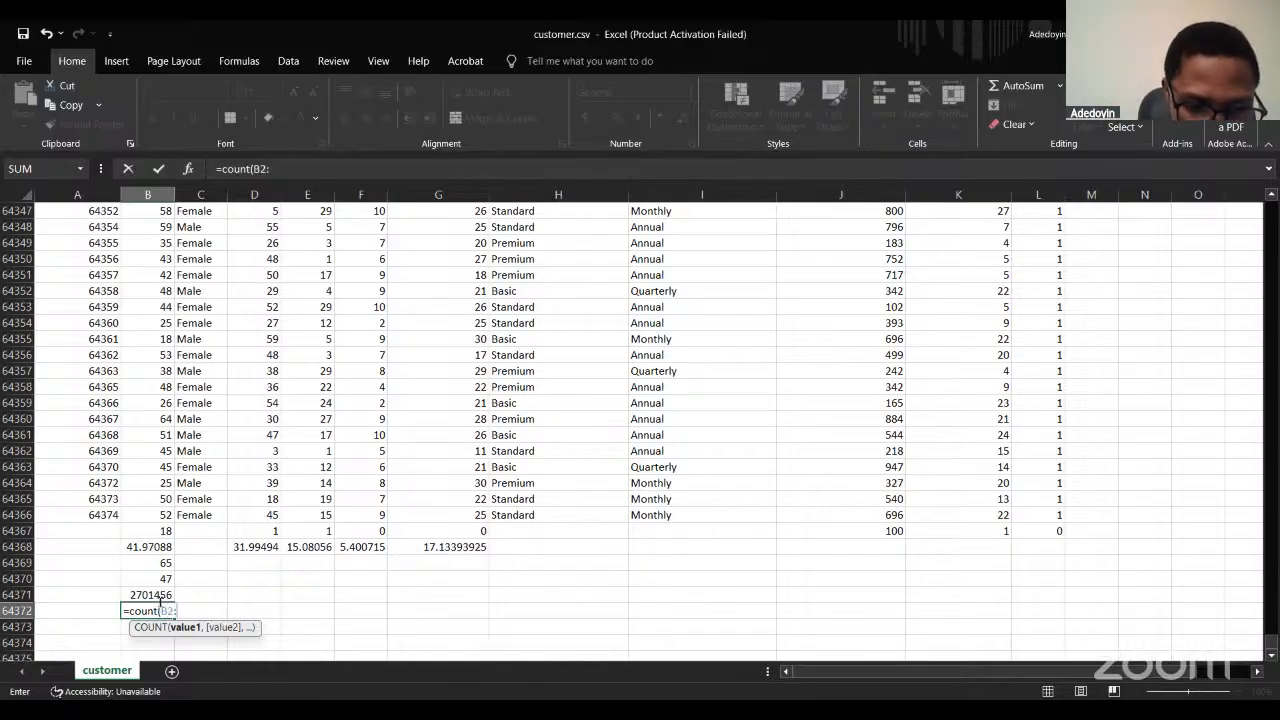
text(b63366))
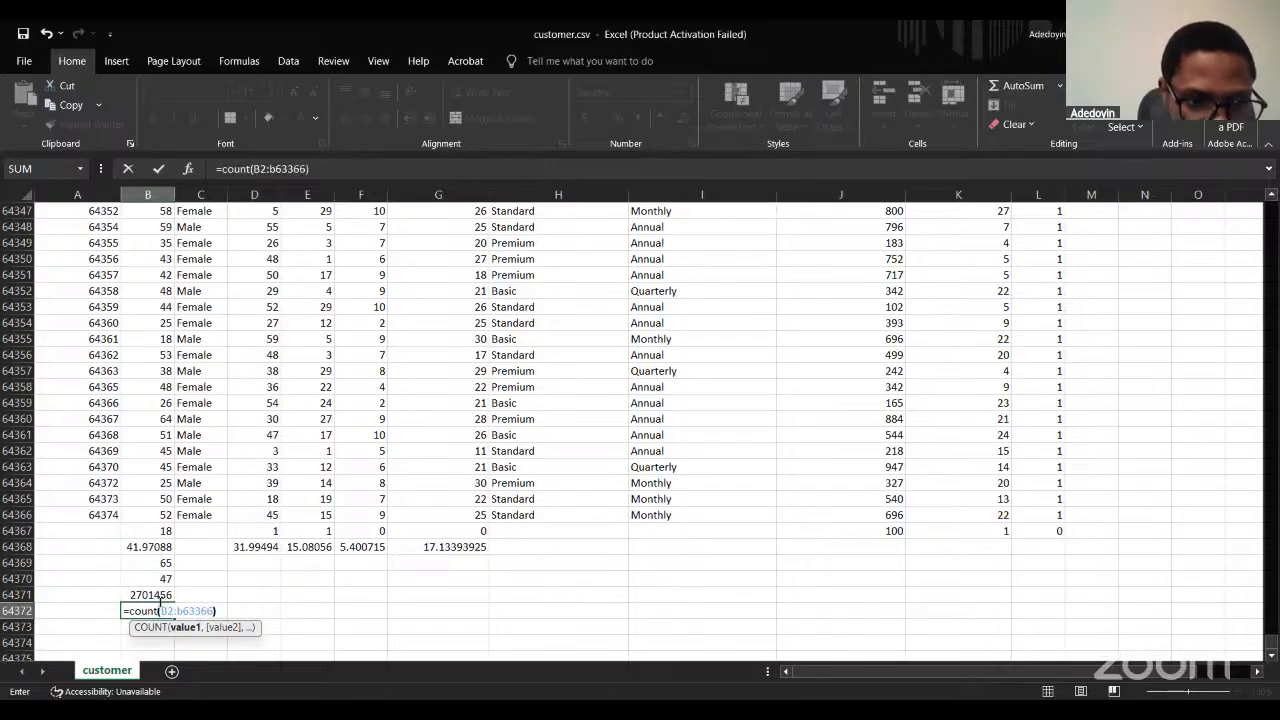
key(Return)
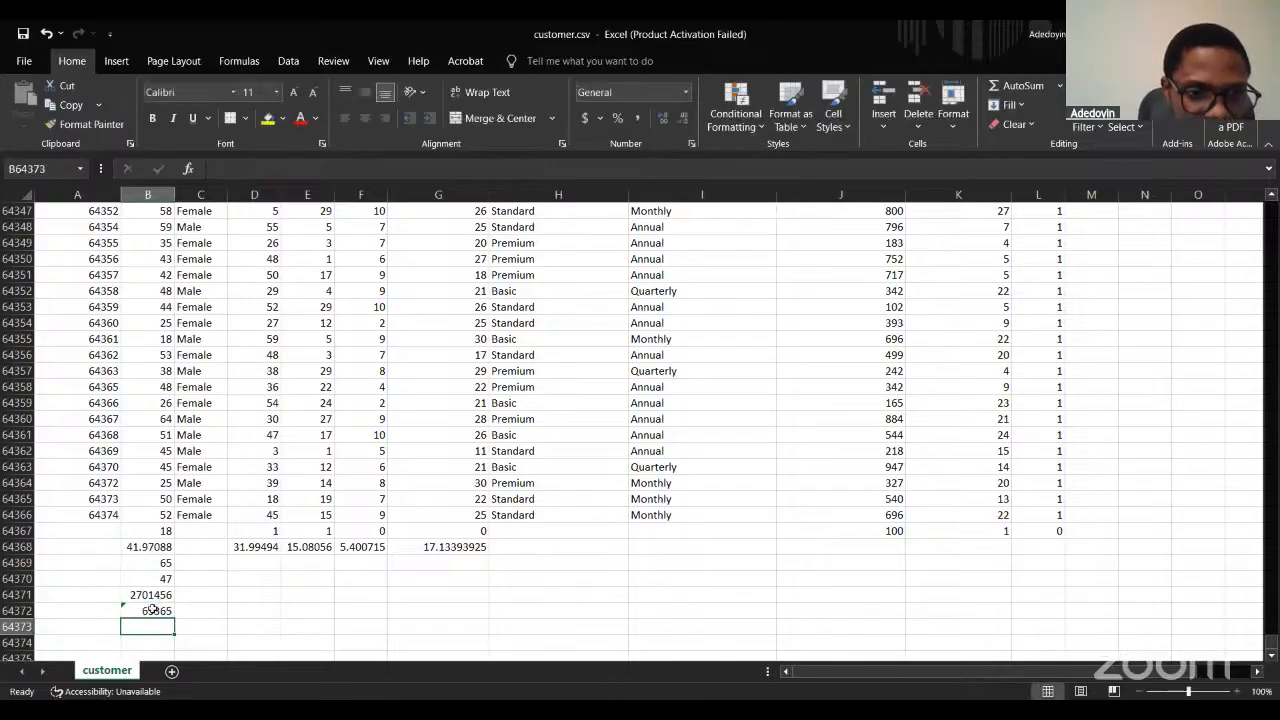
click(151, 610)
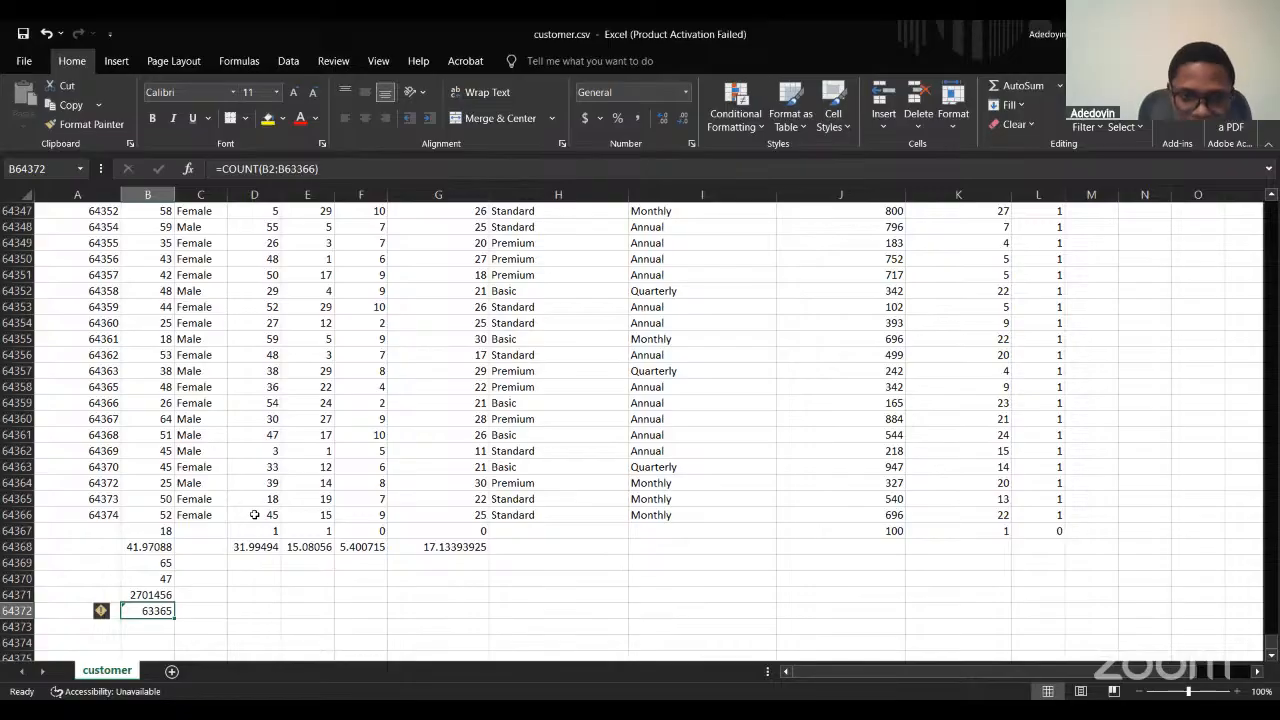
Examine the last rows of the customer data and the summary statistics below them.
scroll(254, 514, up, 2)
scroll(254, 514, down, 2)
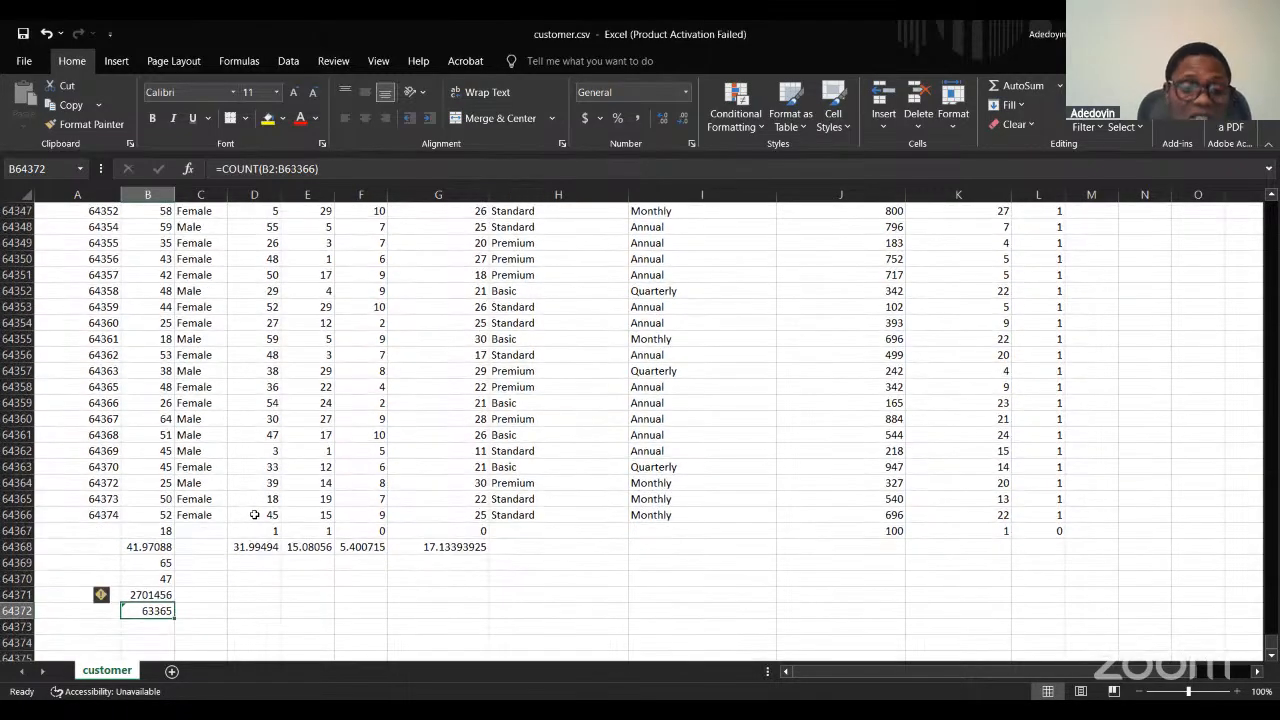
scroll(177, 525, down, 1)
scroll(238, 472, up, 4)
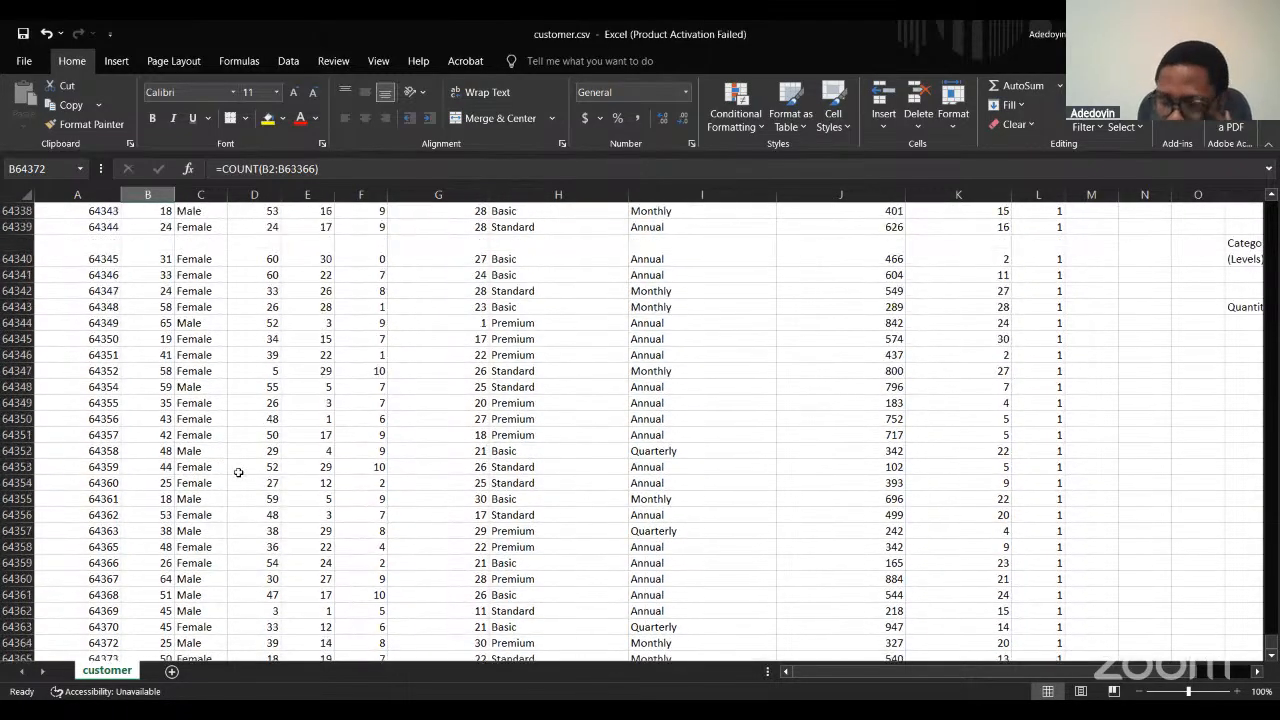
scroll(238, 472, up, 3)
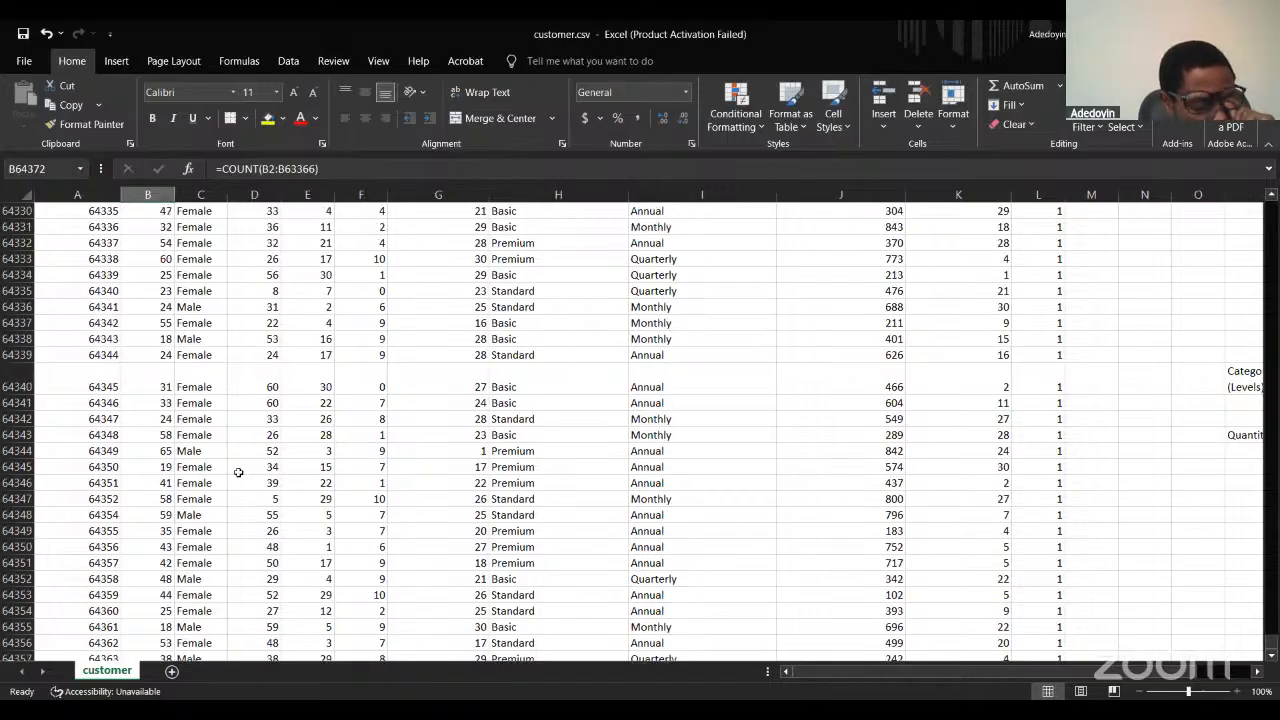
scroll(238, 472, up, 1)
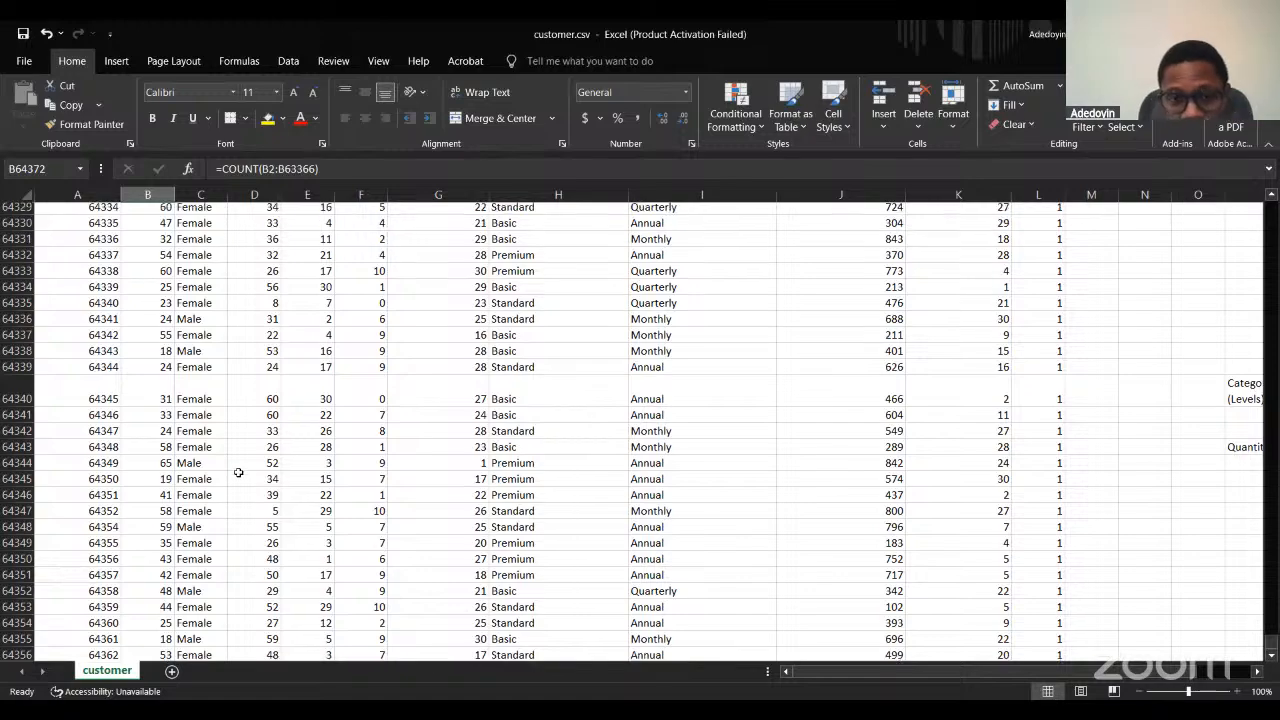
scroll(238, 472, down, 3)
scroll(238, 472, down, 3)
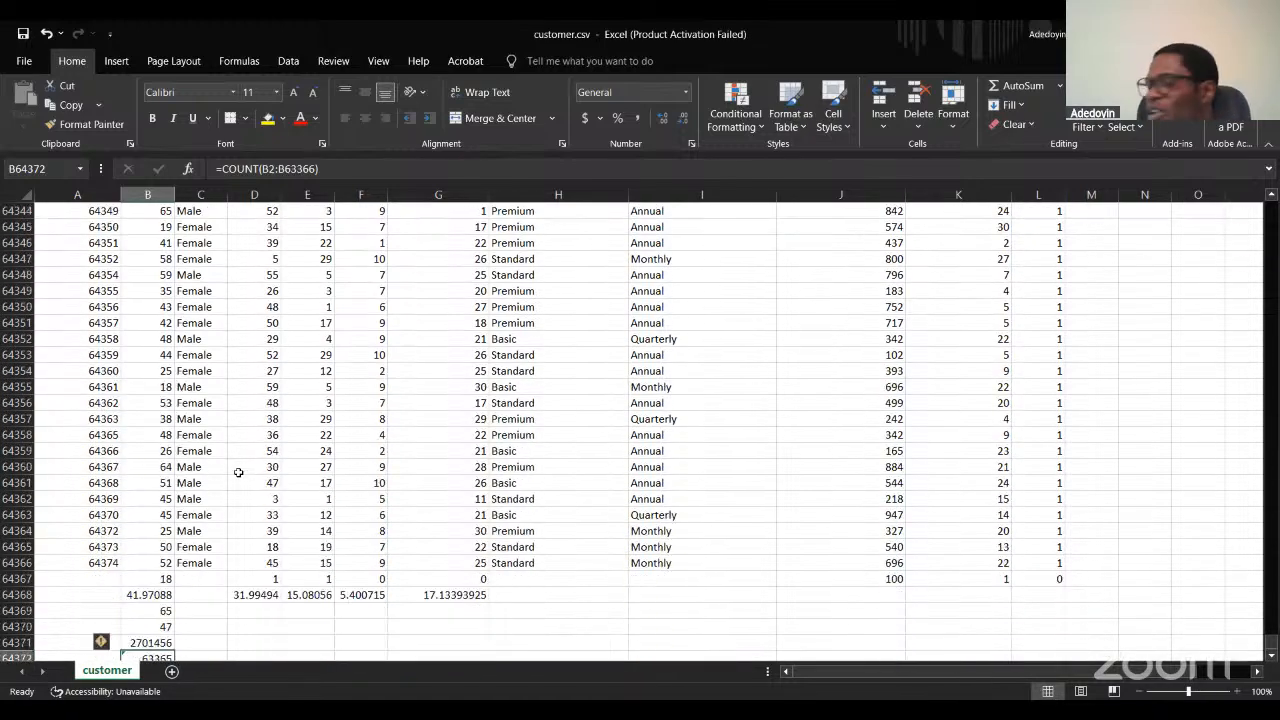
scroll(238, 472, up, 6)
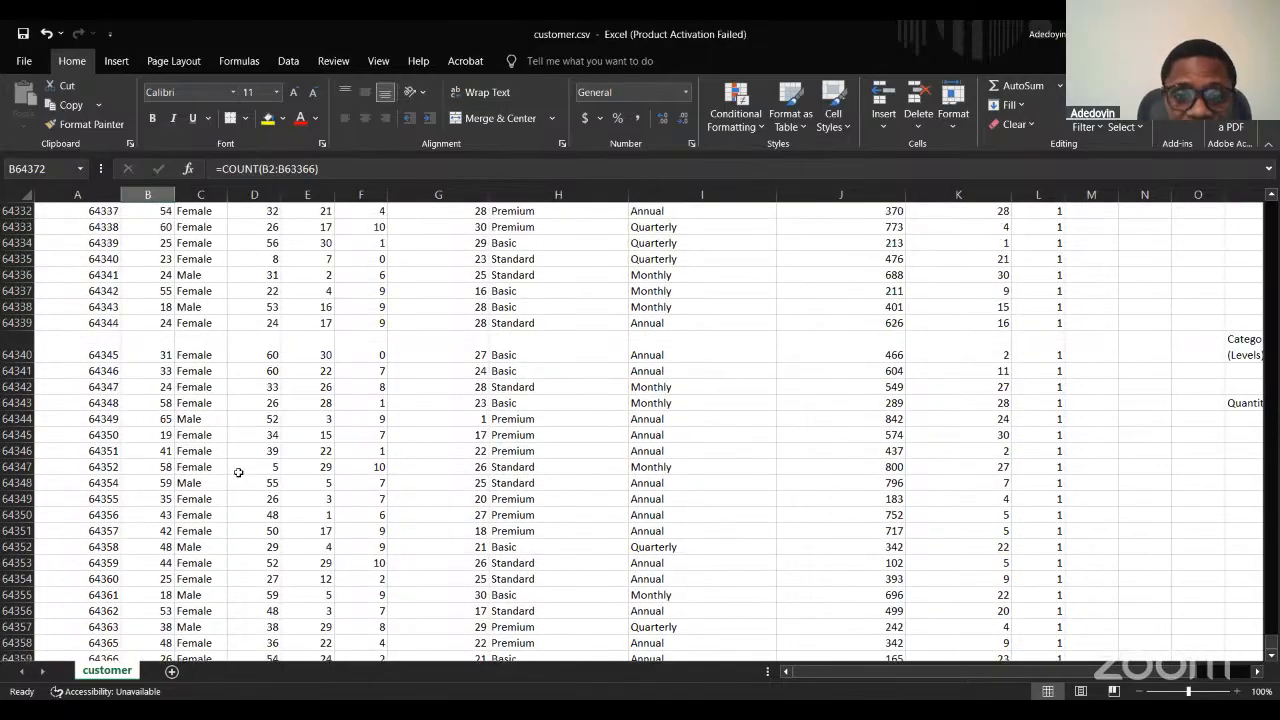
scroll(238, 472, up, 7)
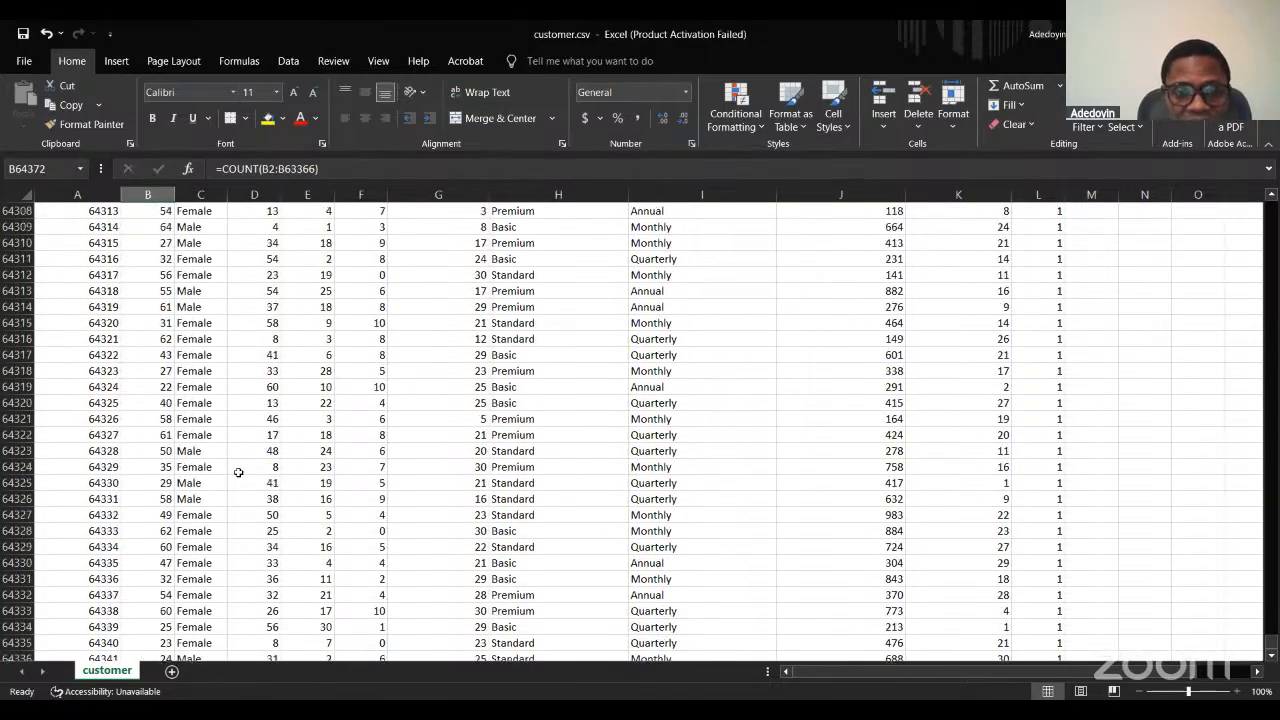
scroll(238, 472, down, 3)
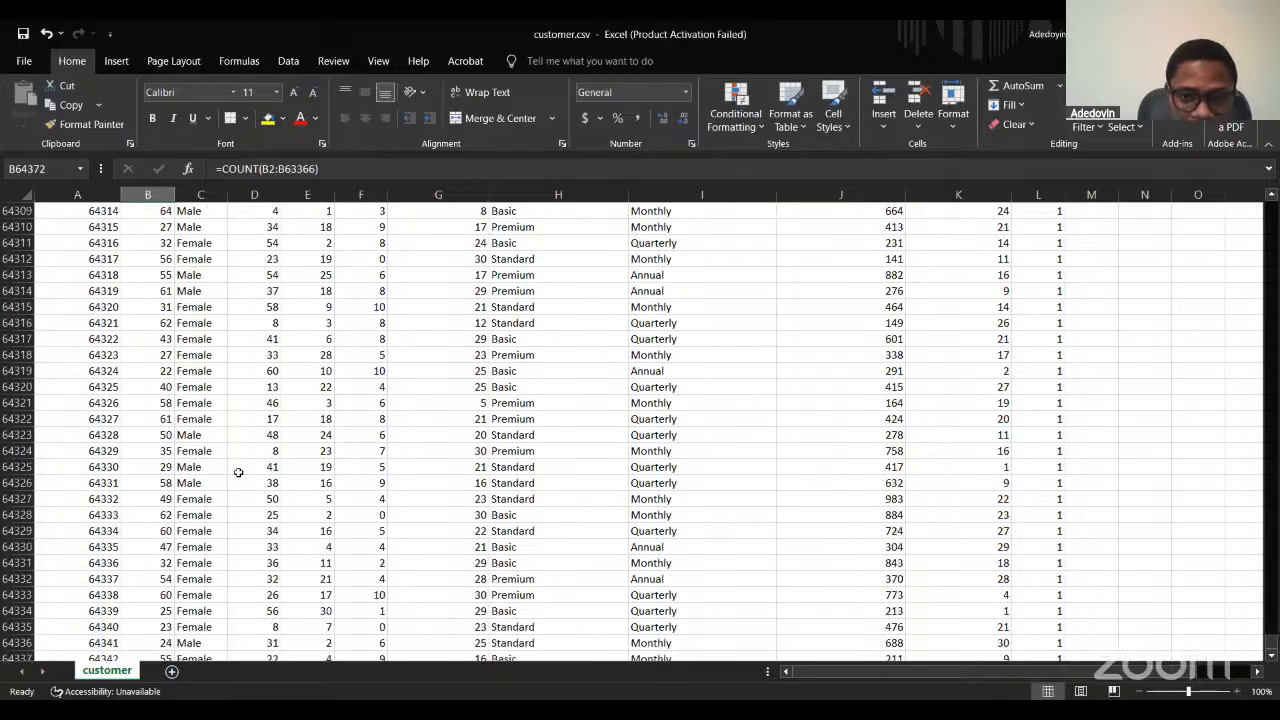
scroll(238, 472, down, 7)
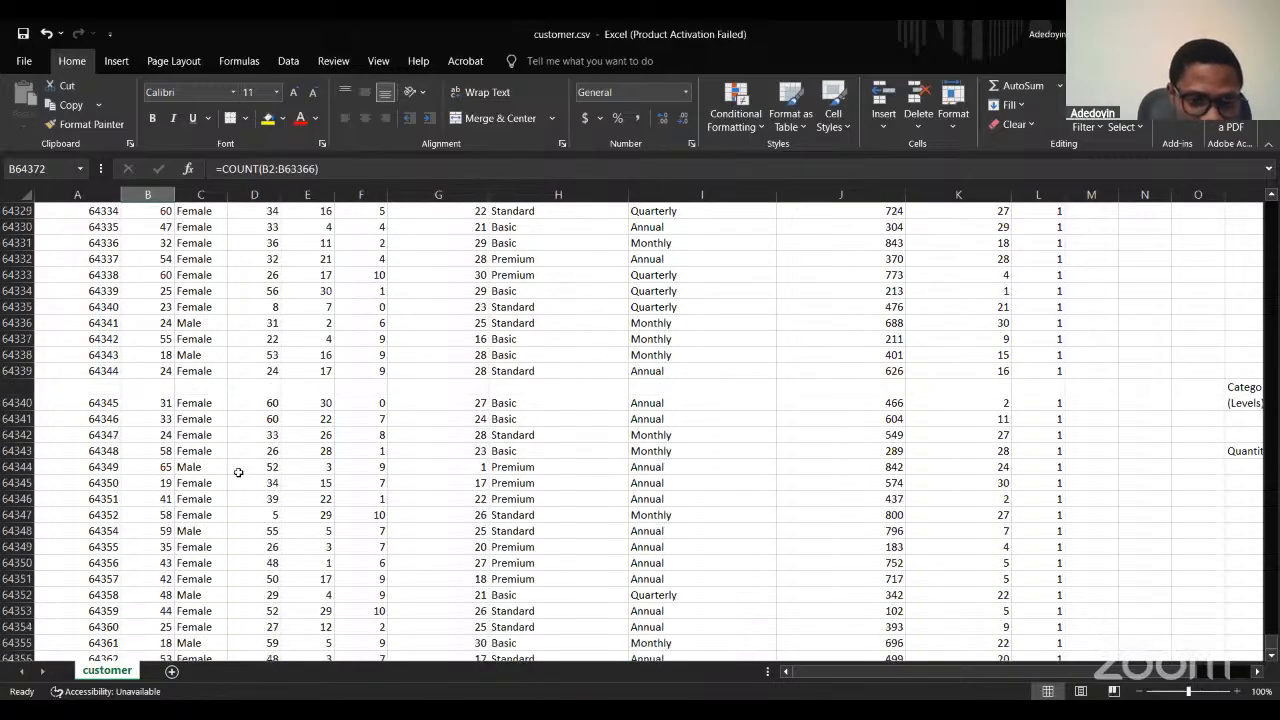
scroll(238, 472, down, 5)
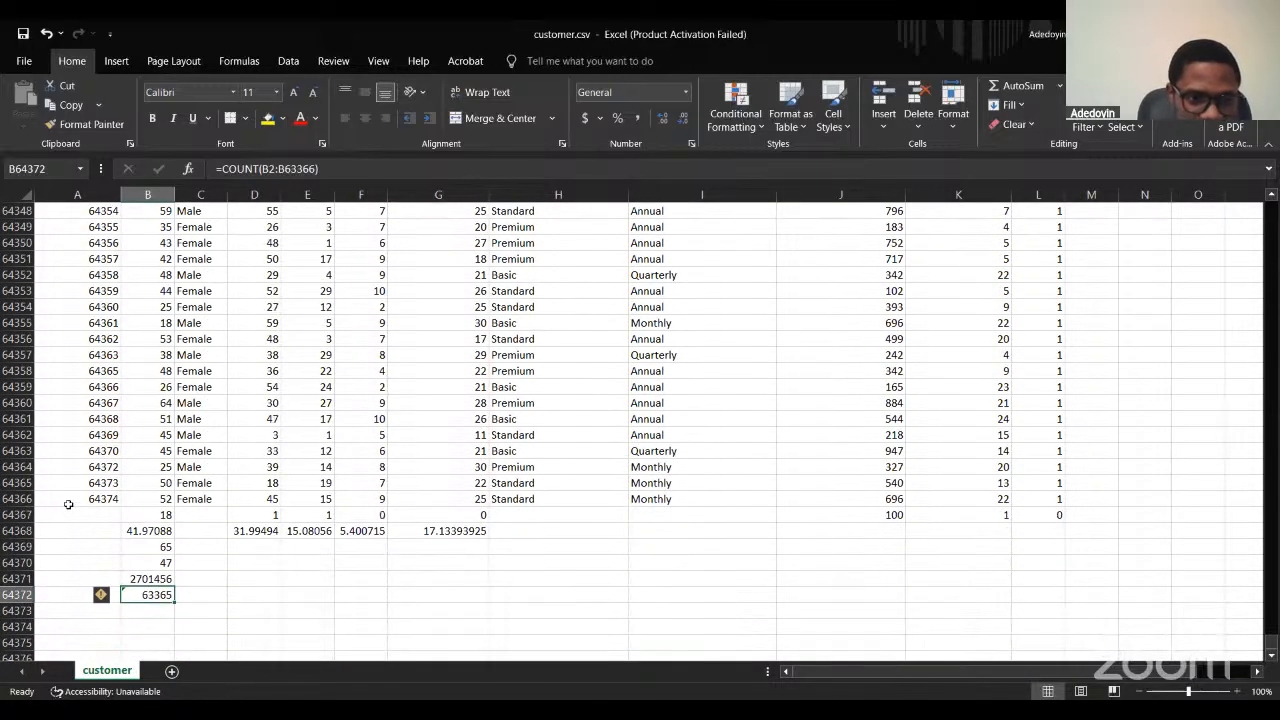
Delete the summary statistics rows 64367 to 64372 below the customer data.
click(16, 514)
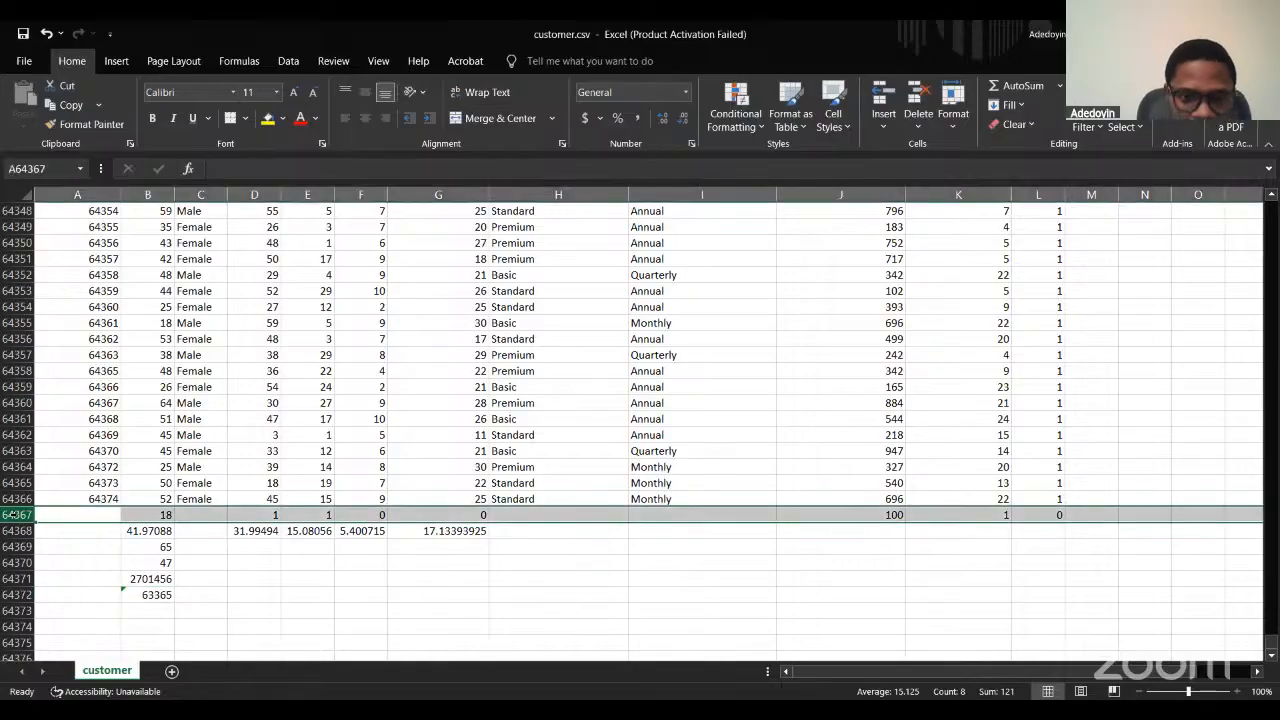
drag(16, 514, 16, 594)
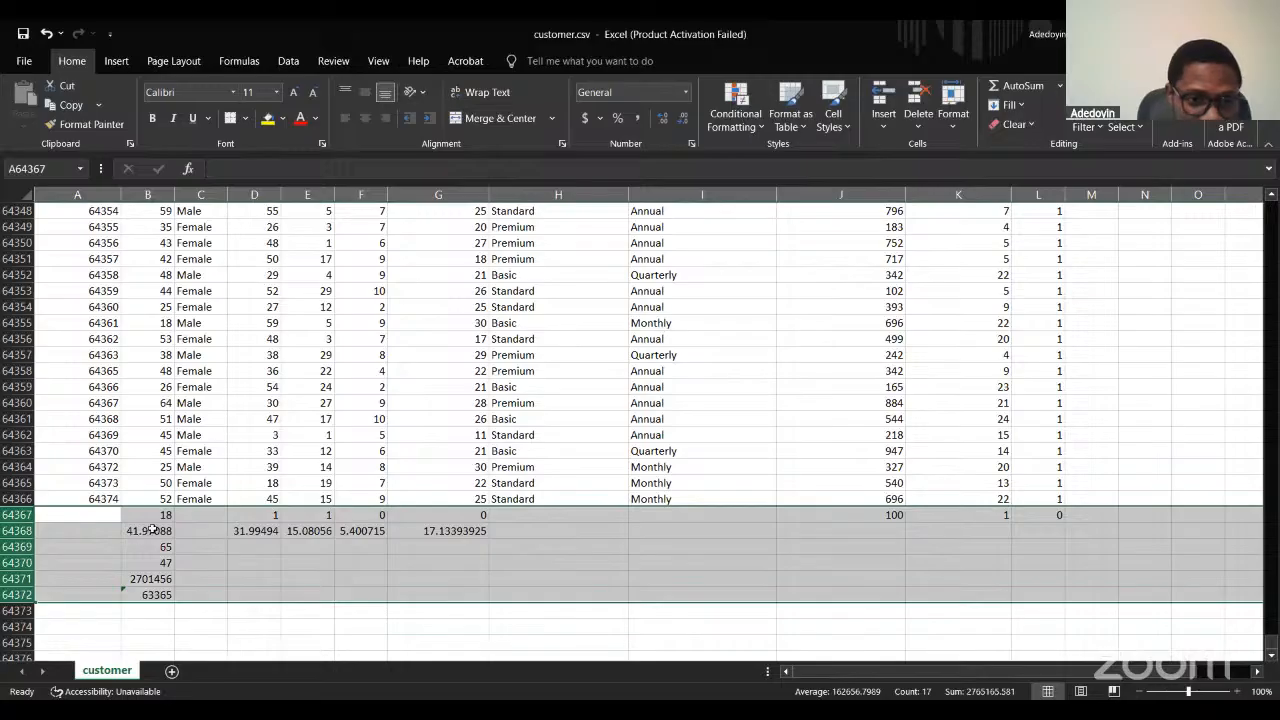
right_click(134, 535)
click(206, 426)
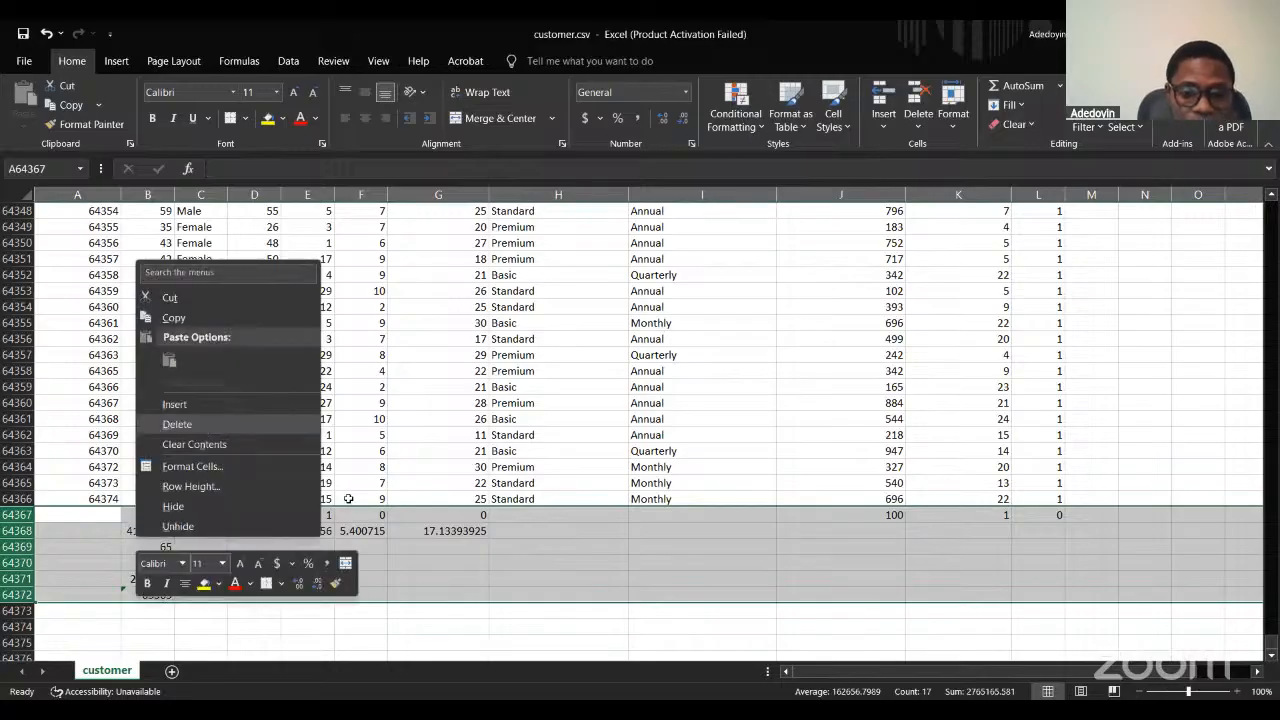
click(348, 498)
Return to cell A1 and save customer.csv, keeping the comma-delimited CSV format.
key(ctrl+Home)
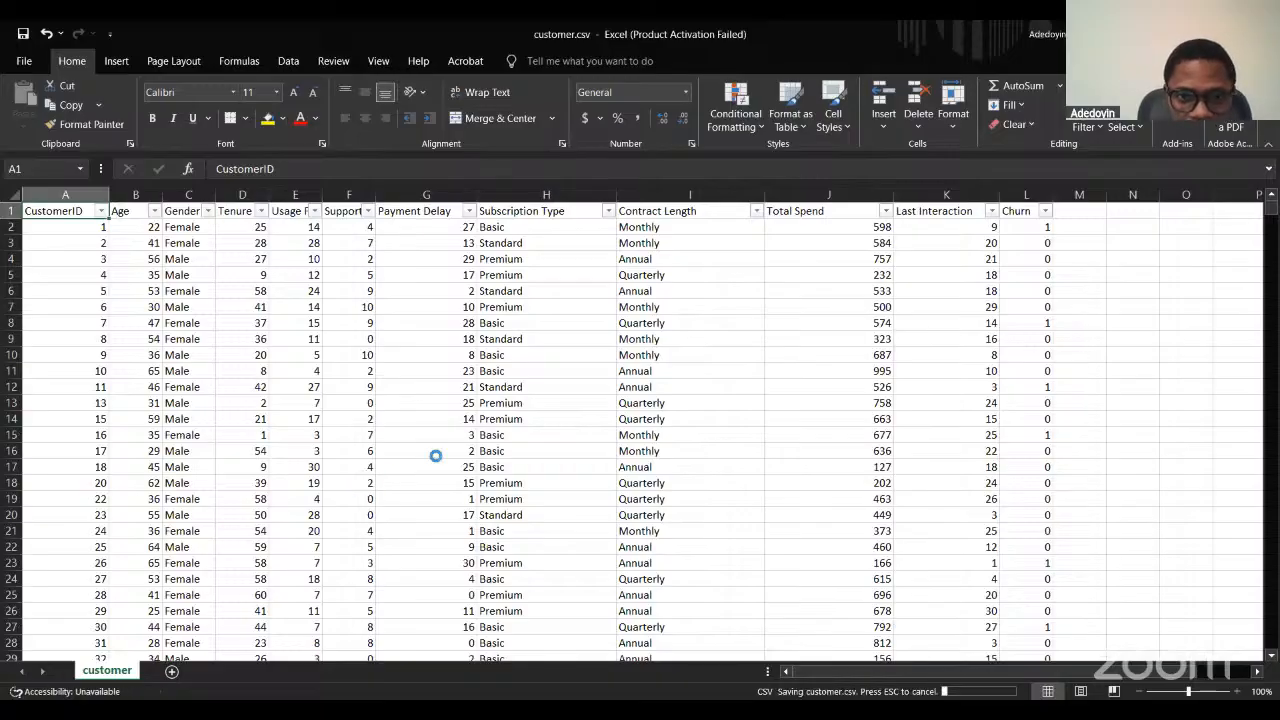
key(ctrl+s)
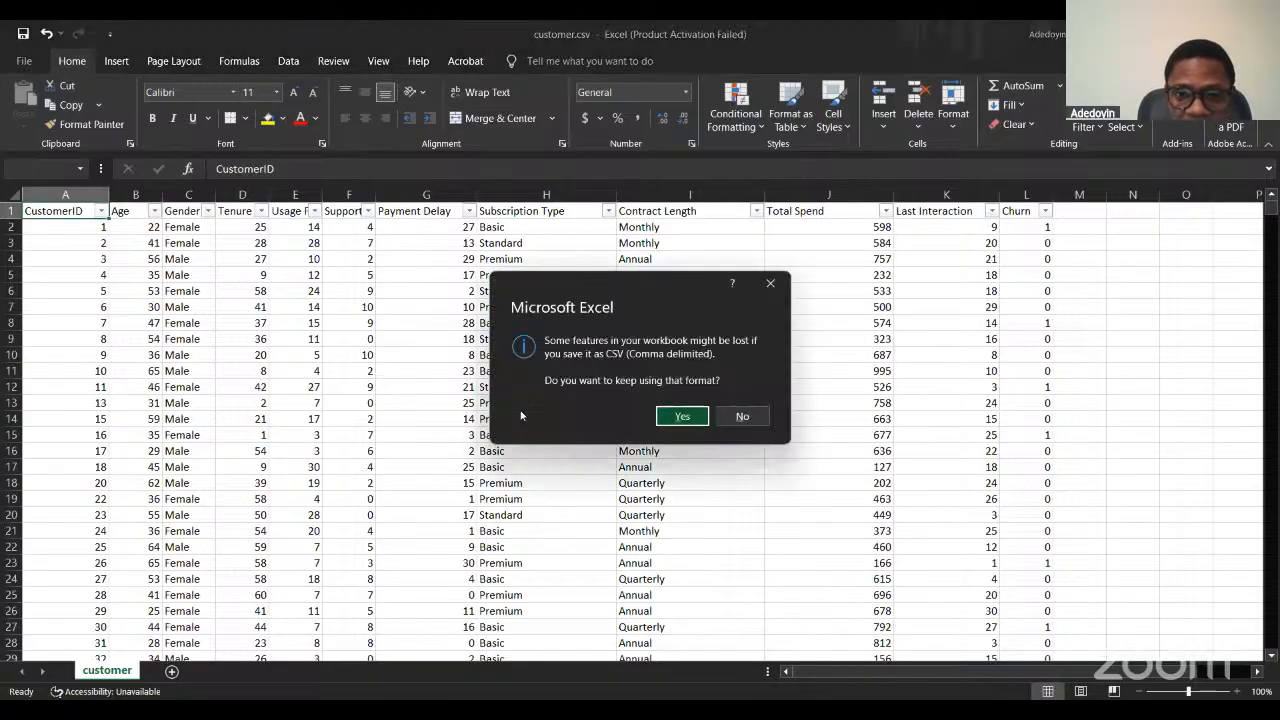
click(682, 416)
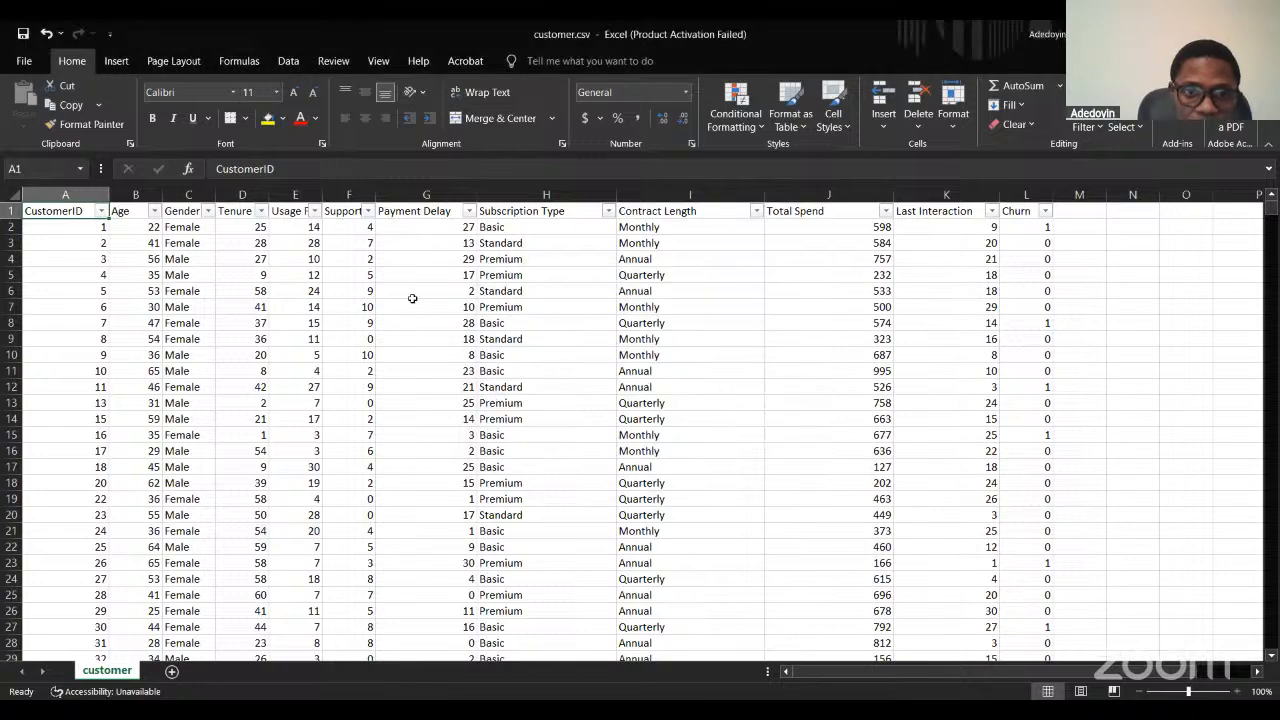
click(415, 303)
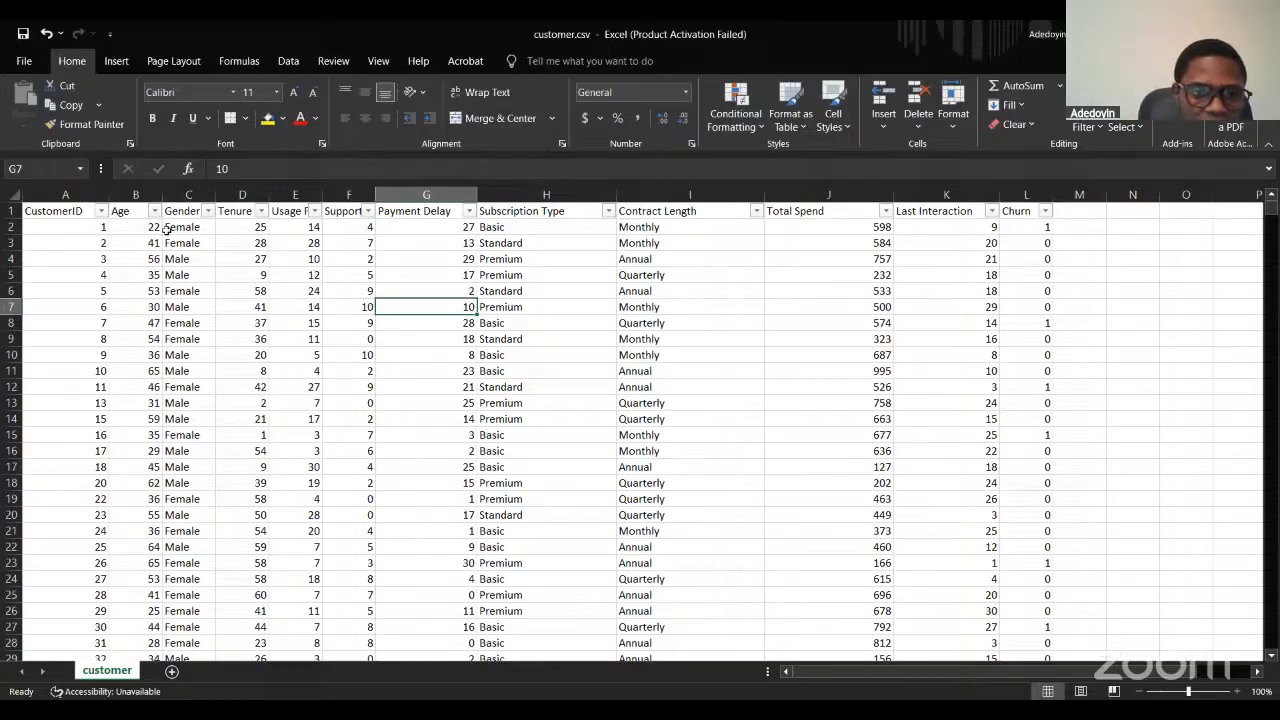
Examine the text columns Gender, Subscription Type and Contract Length in the customer data.
click(188, 194)
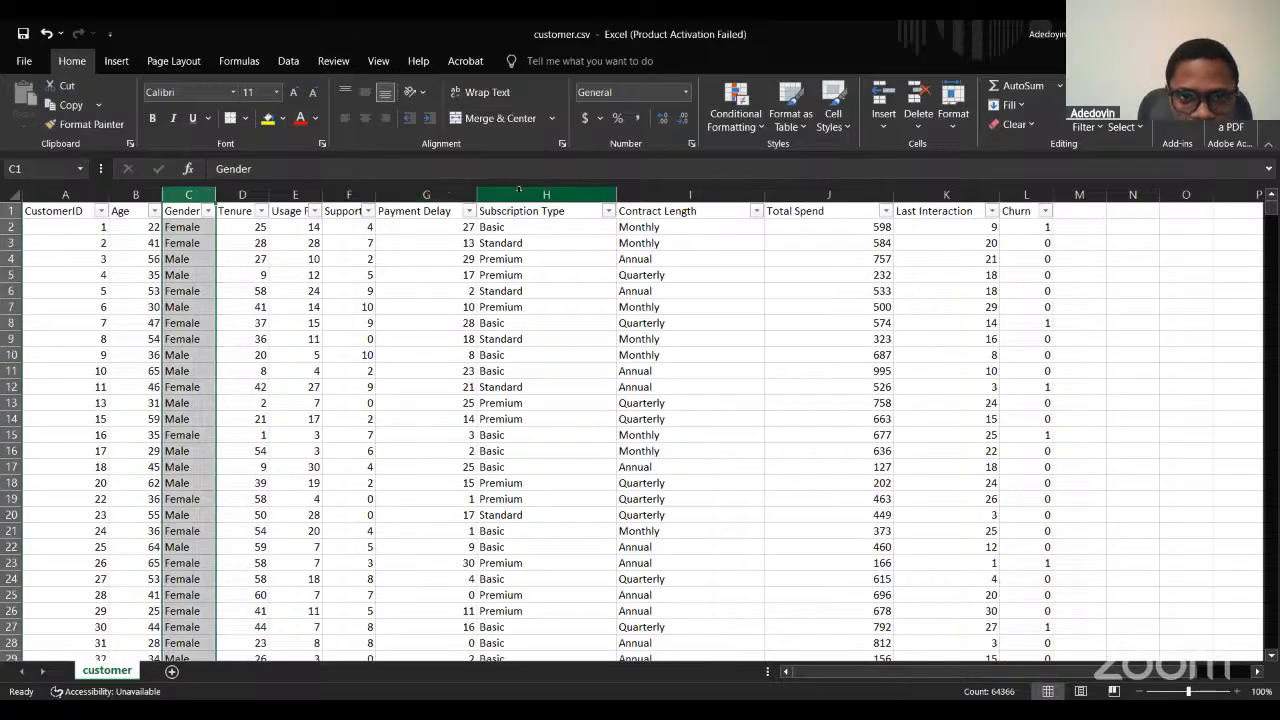
click(546, 194)
click(690, 194)
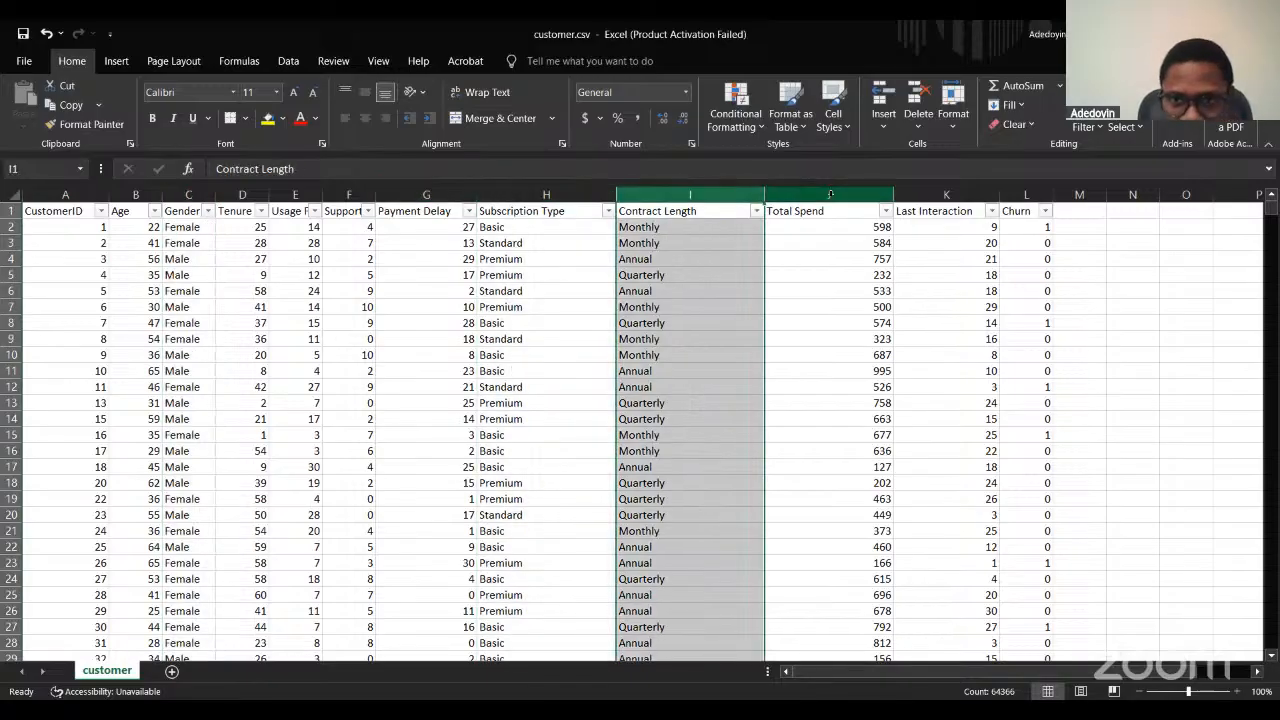
click(550, 265)
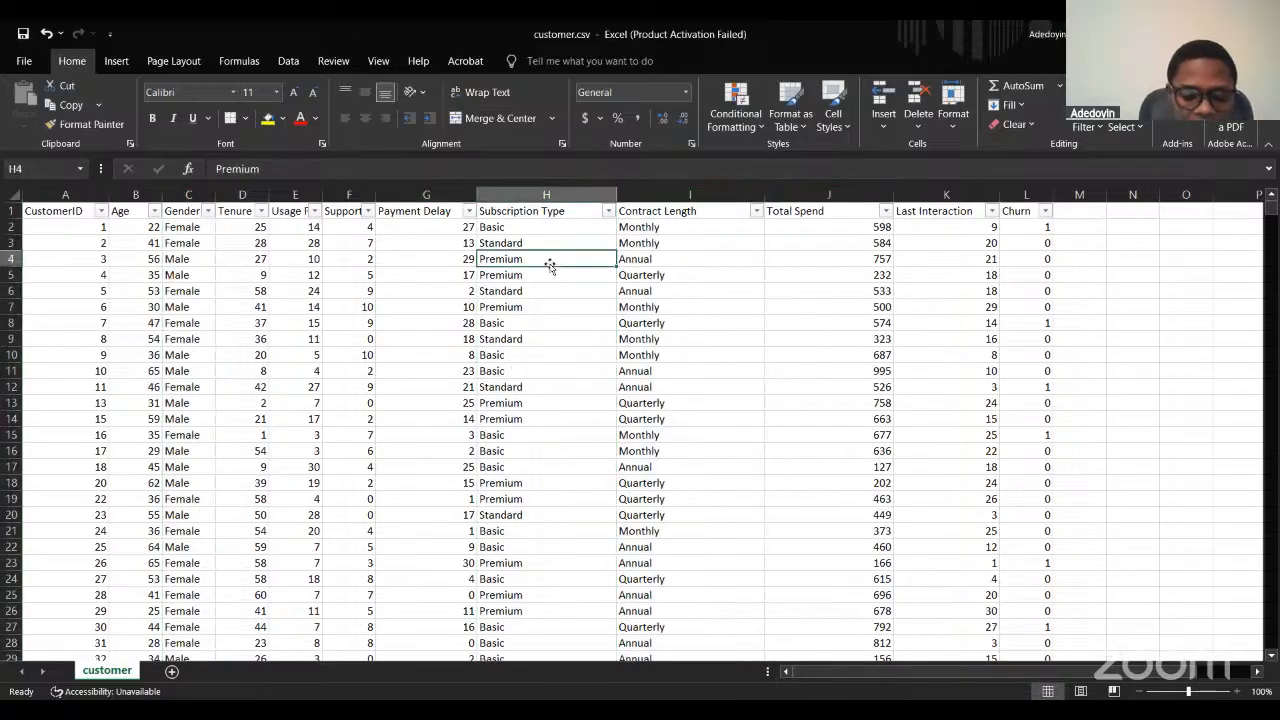
scroll(580, 374, down, 2)
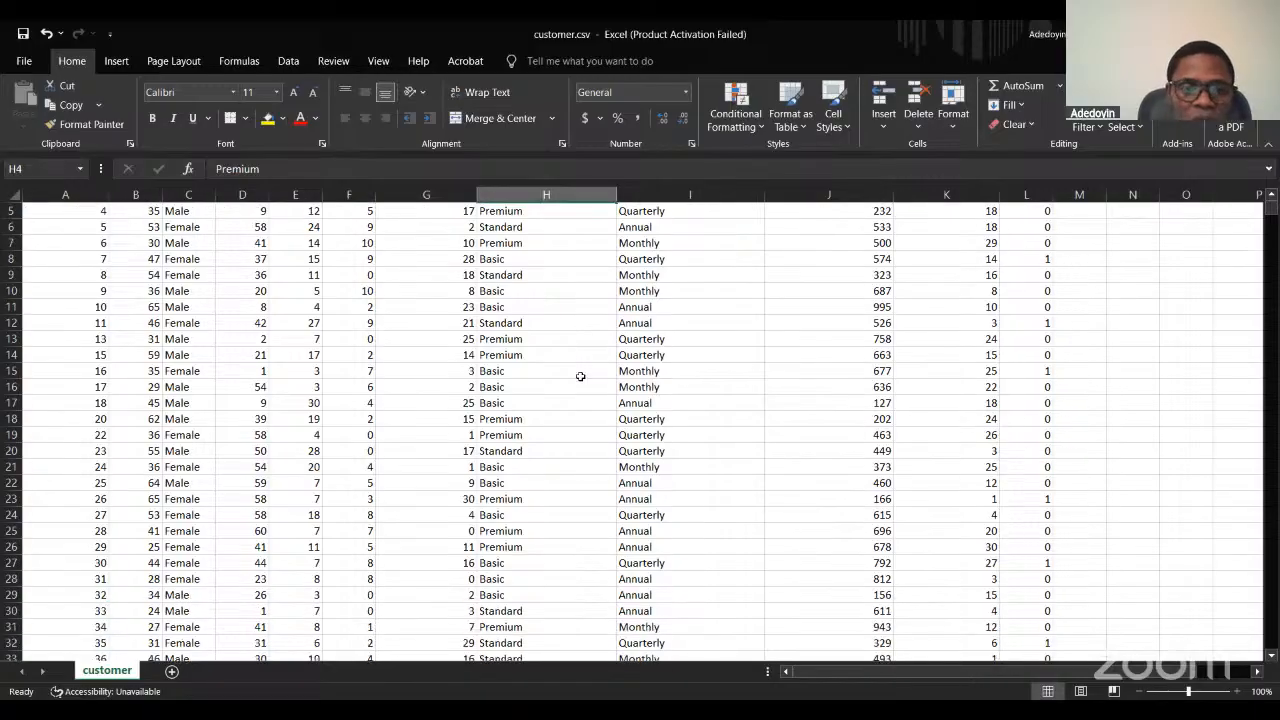
scroll(580, 374, up, 2)
click(536, 325)
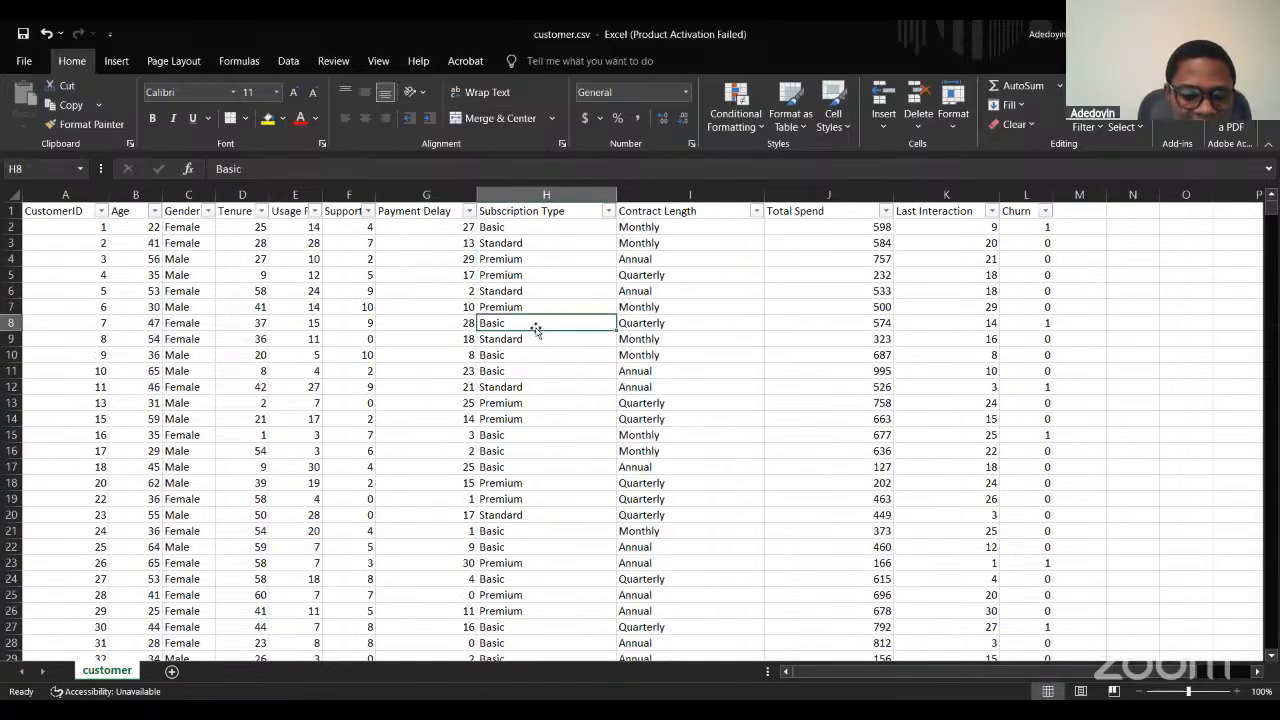
Format the data range A1:L64366 as a table with headers, using the first light table style.
key(ctrl+a)
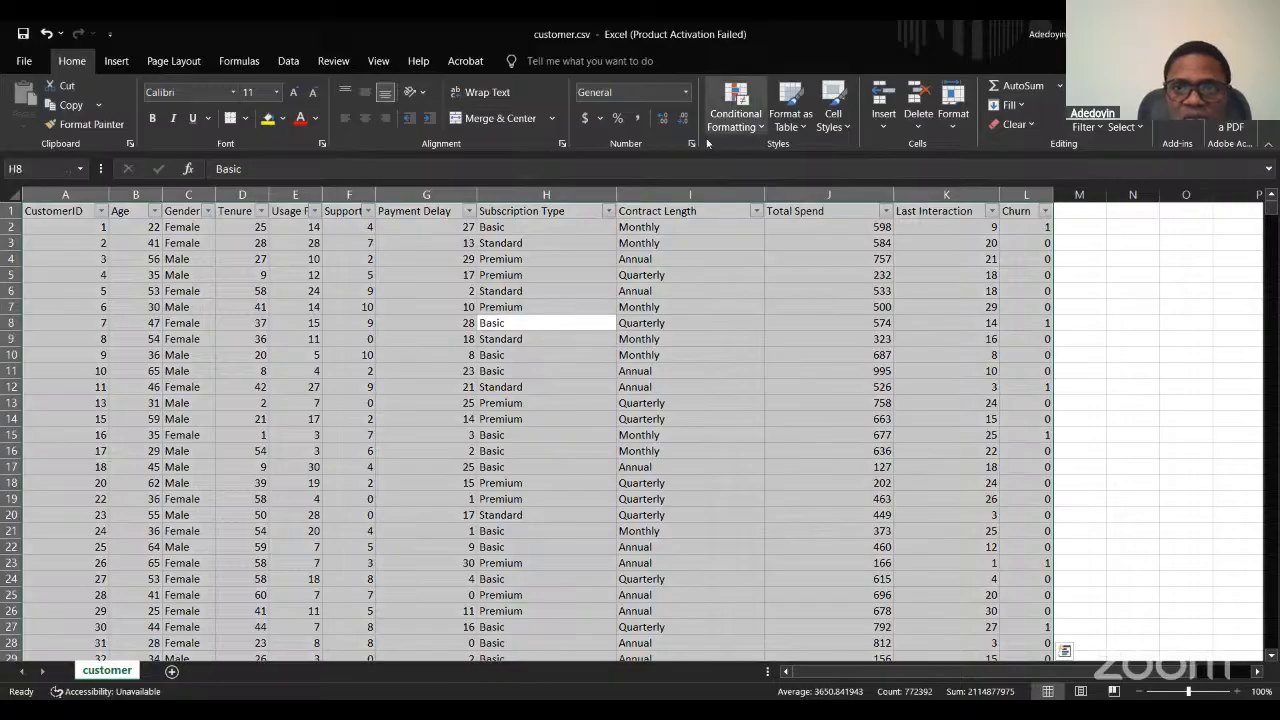
click(810, 126)
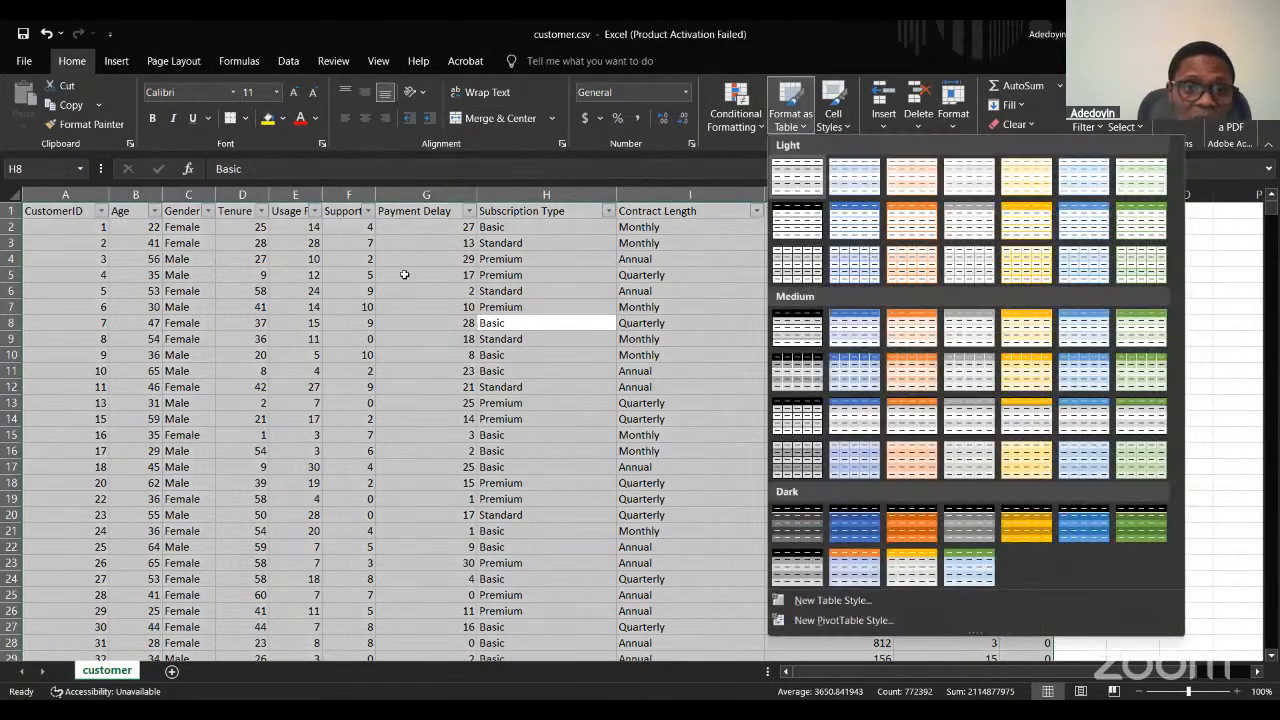
click(793, 171)
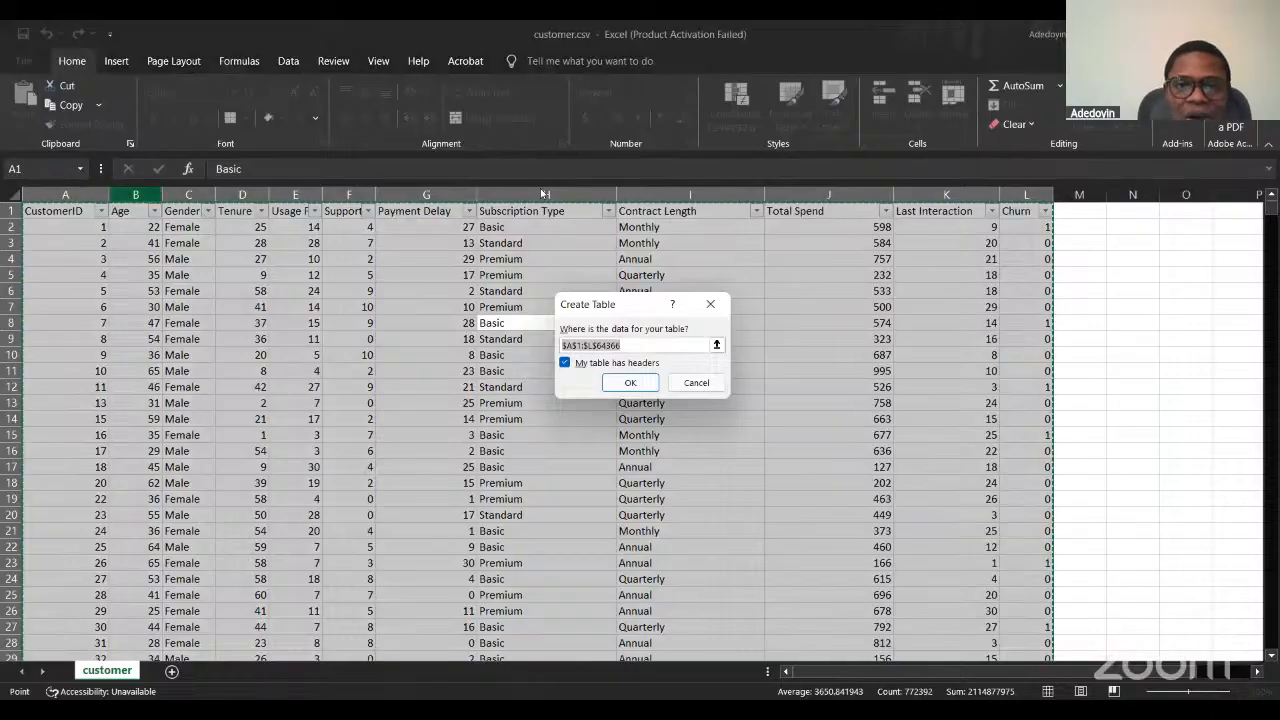
click(565, 364)
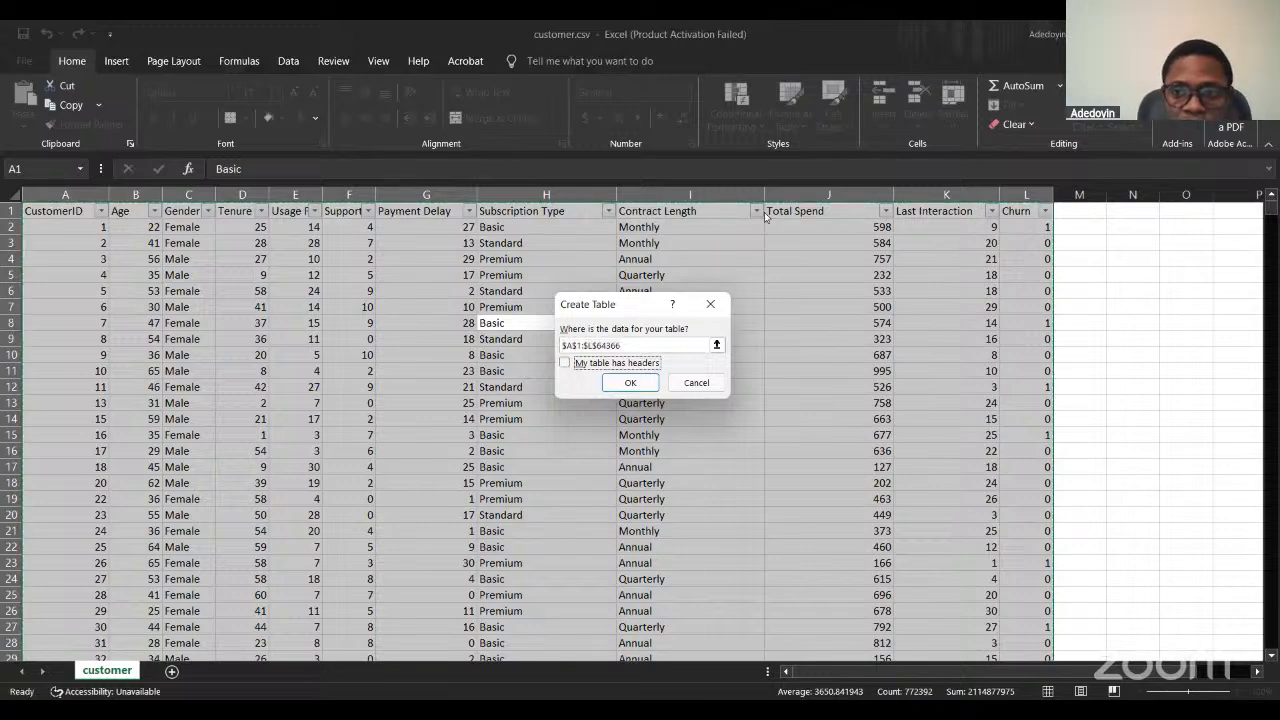
click(566, 363)
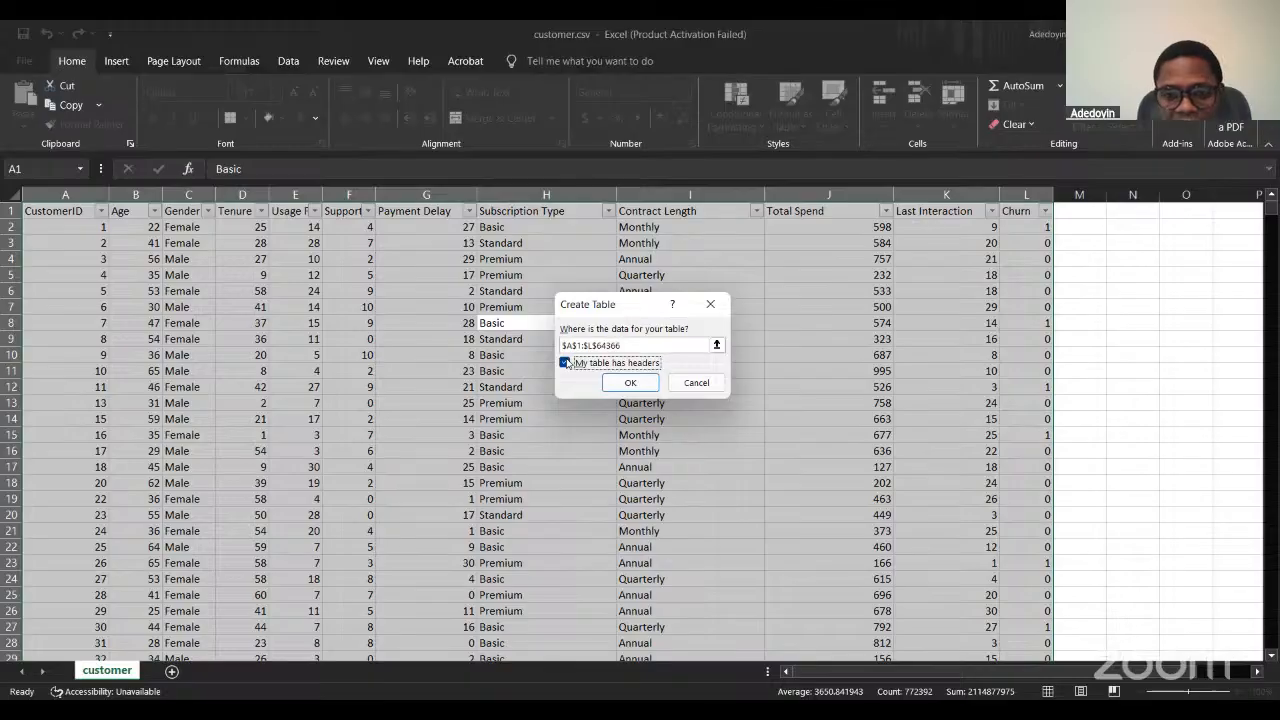
click(633, 385)
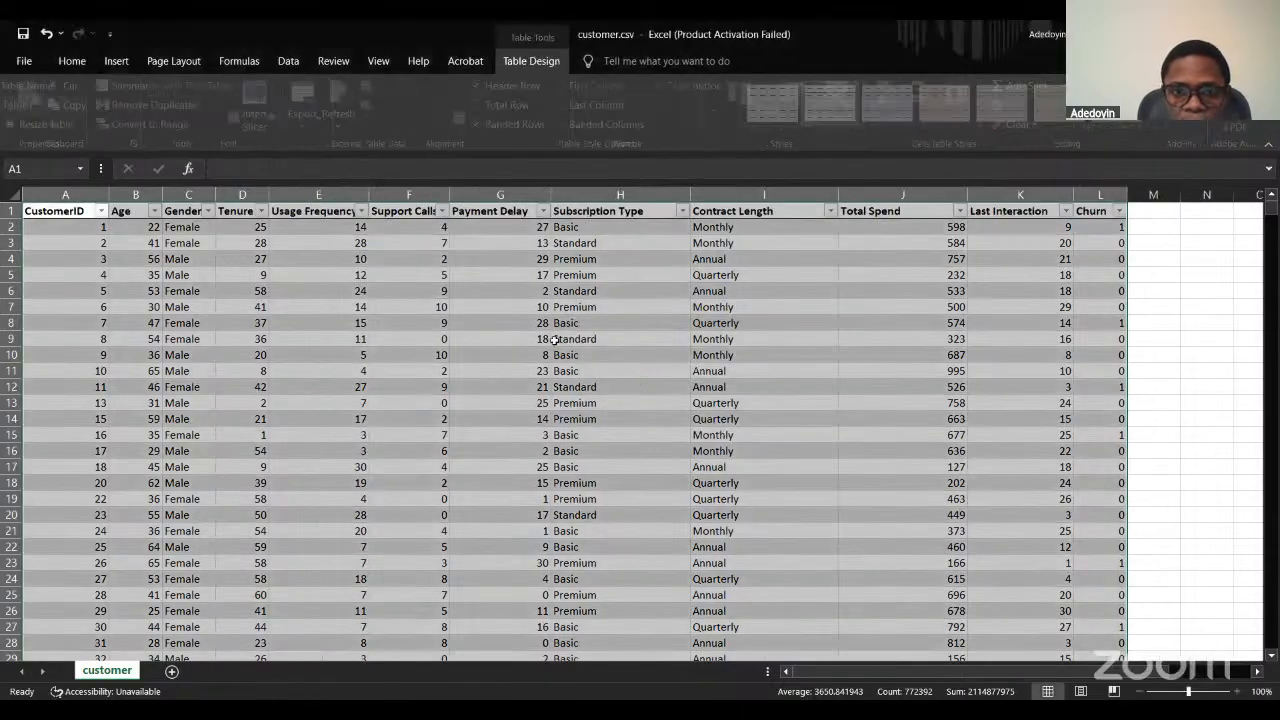
click(555, 340)
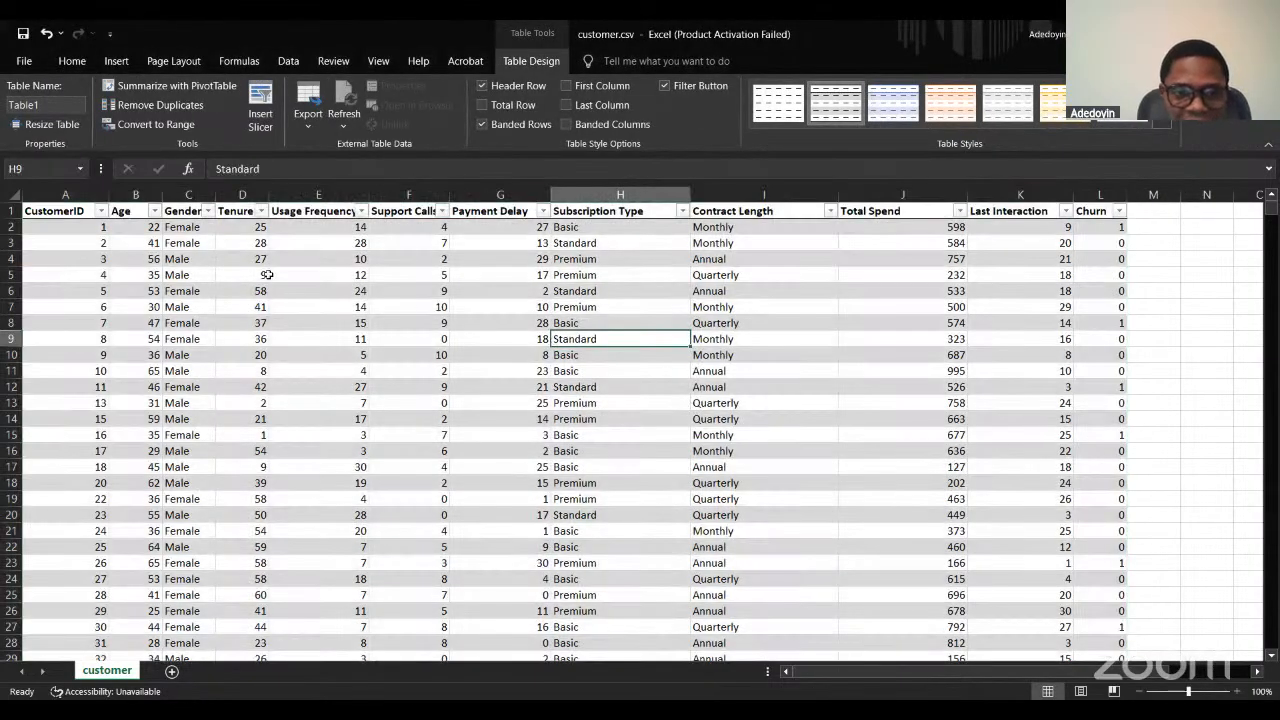
click(464, 289)
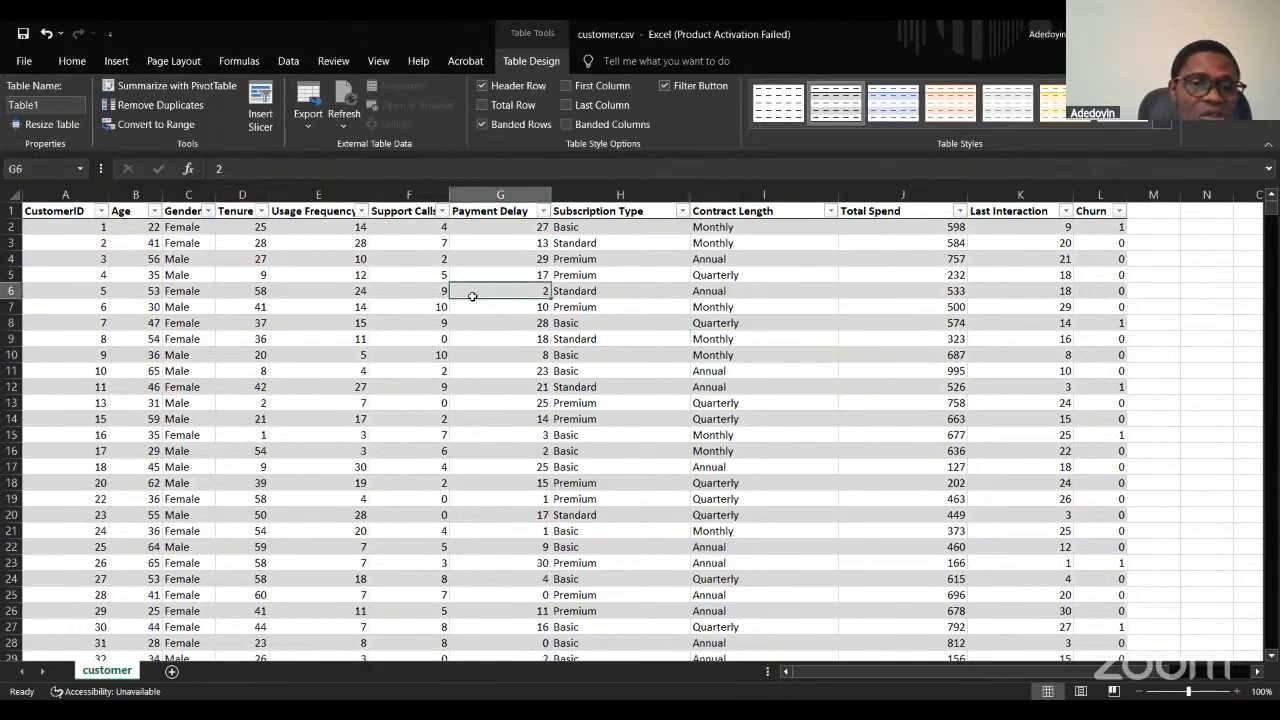
click(157, 230)
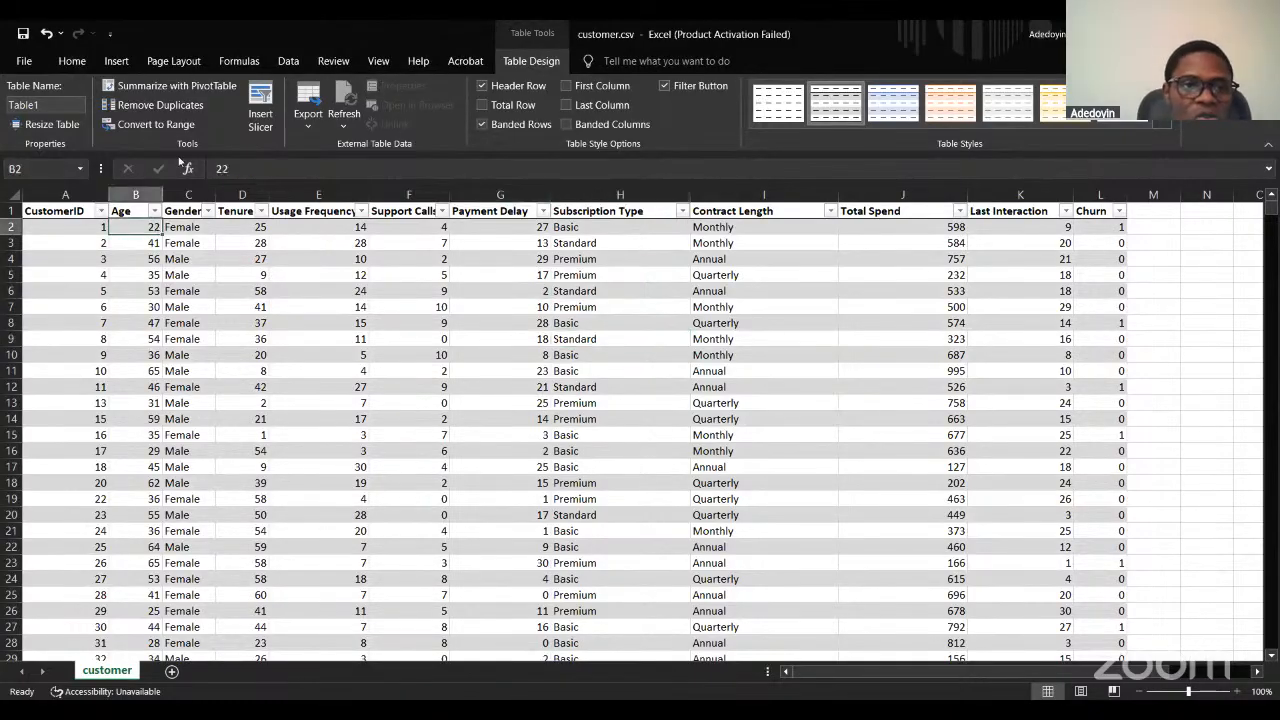
click(117, 61)
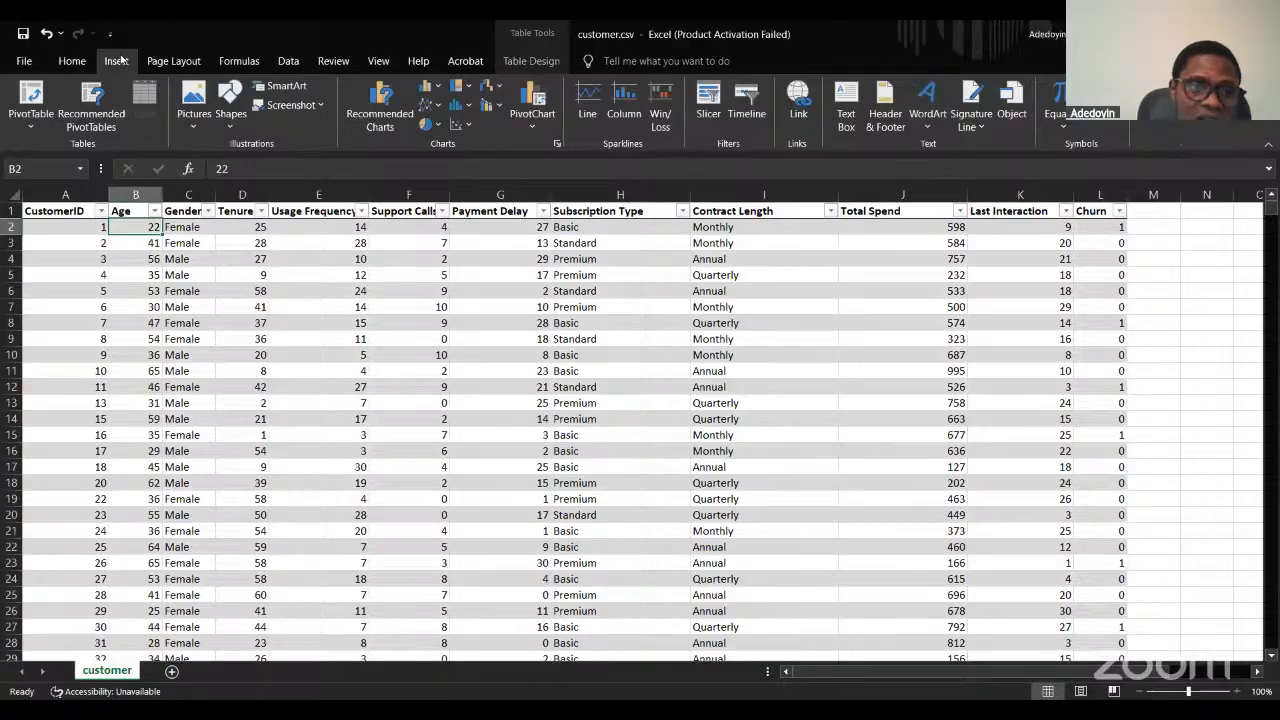
click(24, 93)
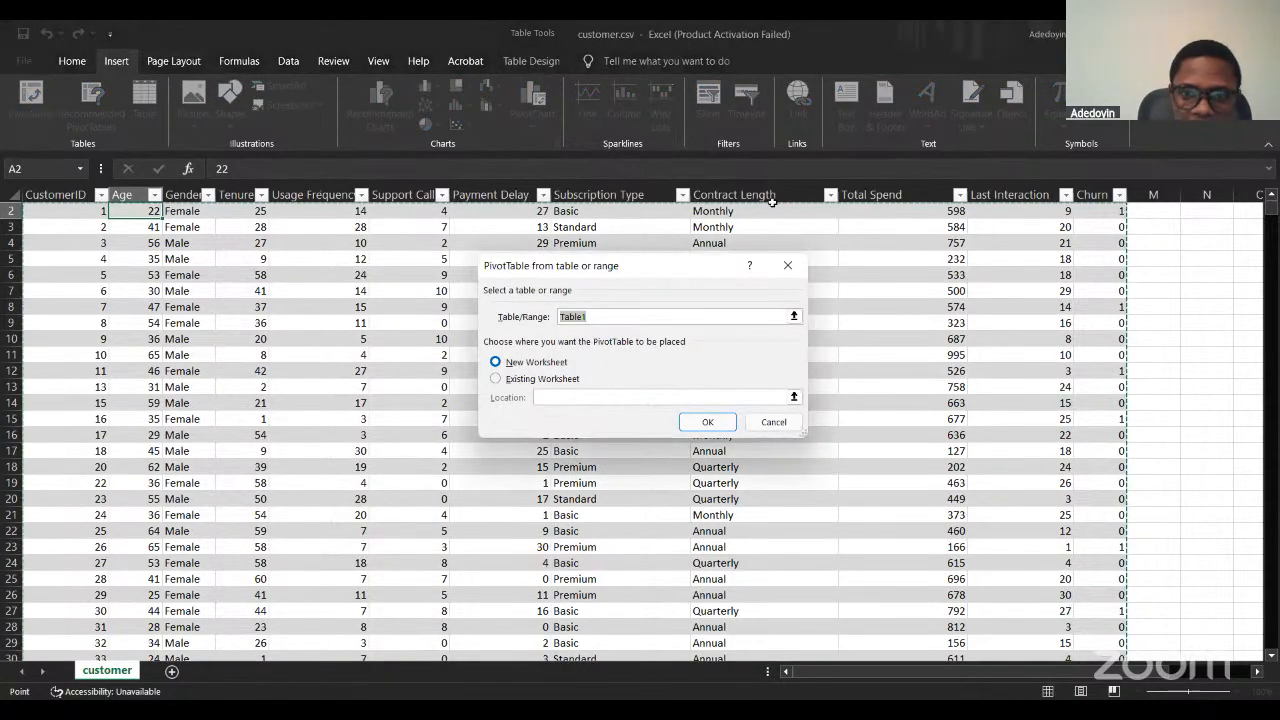
click(788, 265)
click(762, 256)
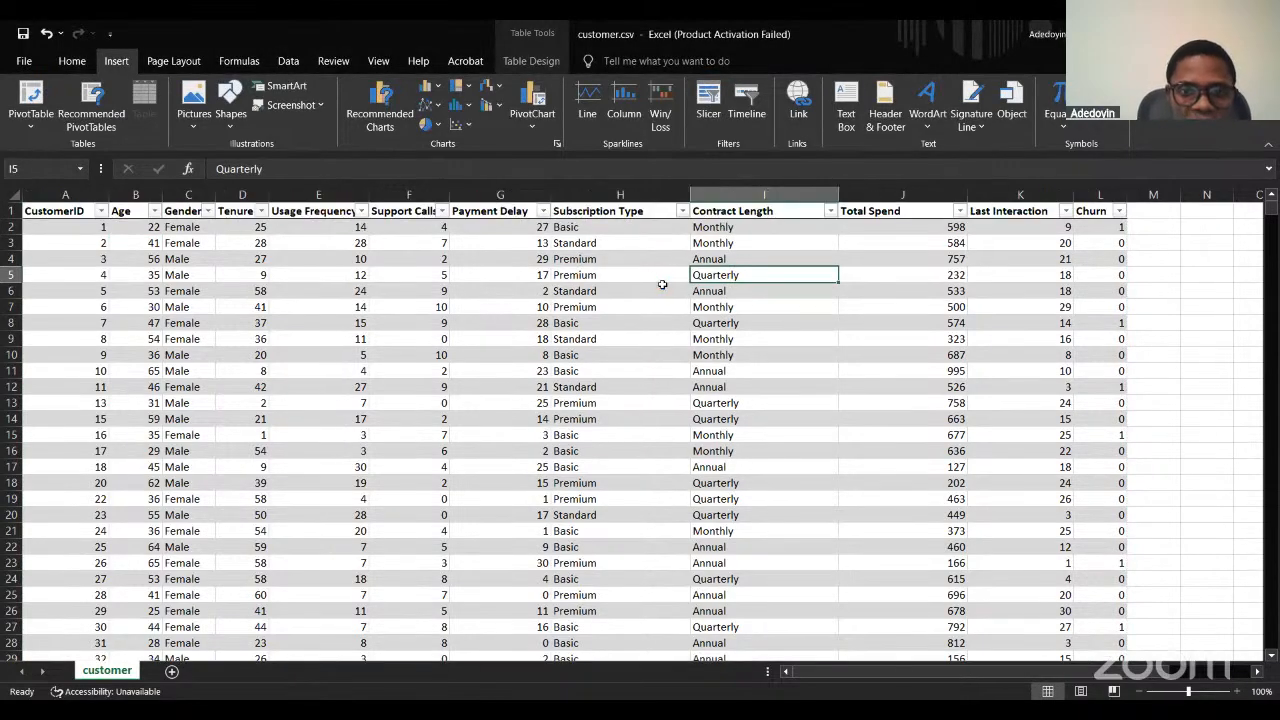
Undo the conversion of the customer data to a table.
key(ctrl+a)
click(632, 270)
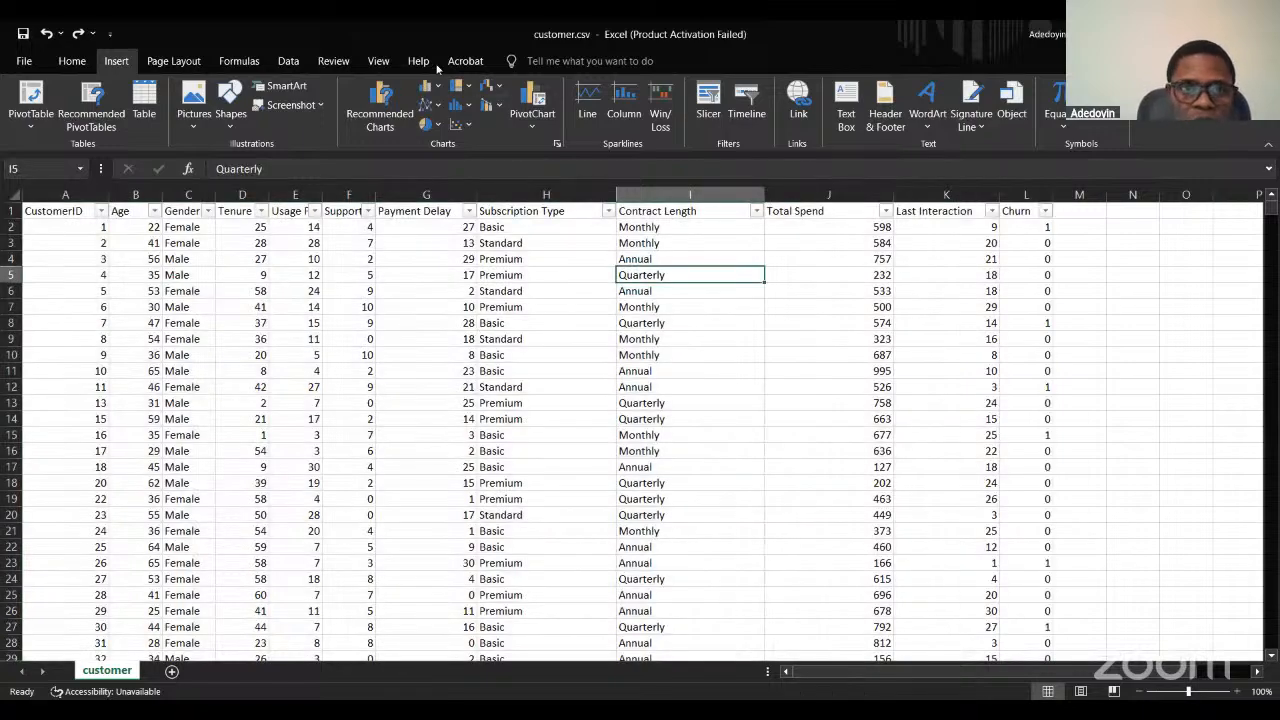
click(563, 370)
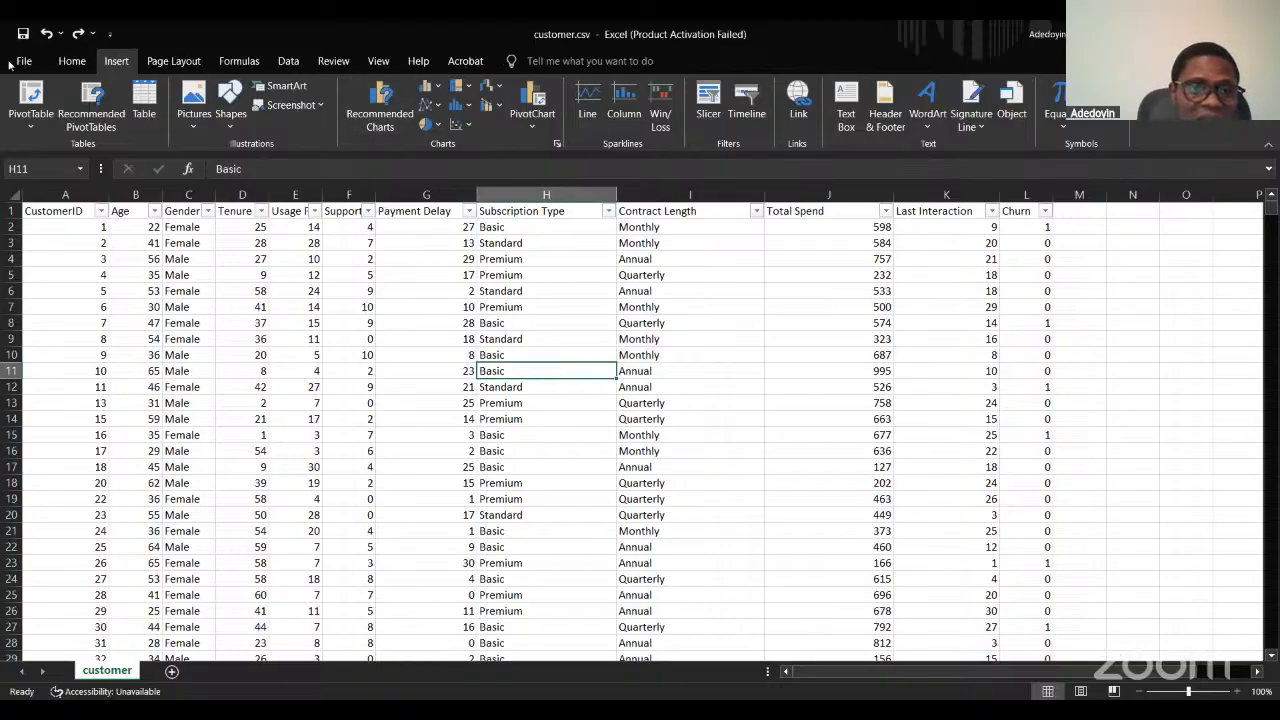
Create a table with a header row from the whole customer data range in the default style.
click(263, 305)
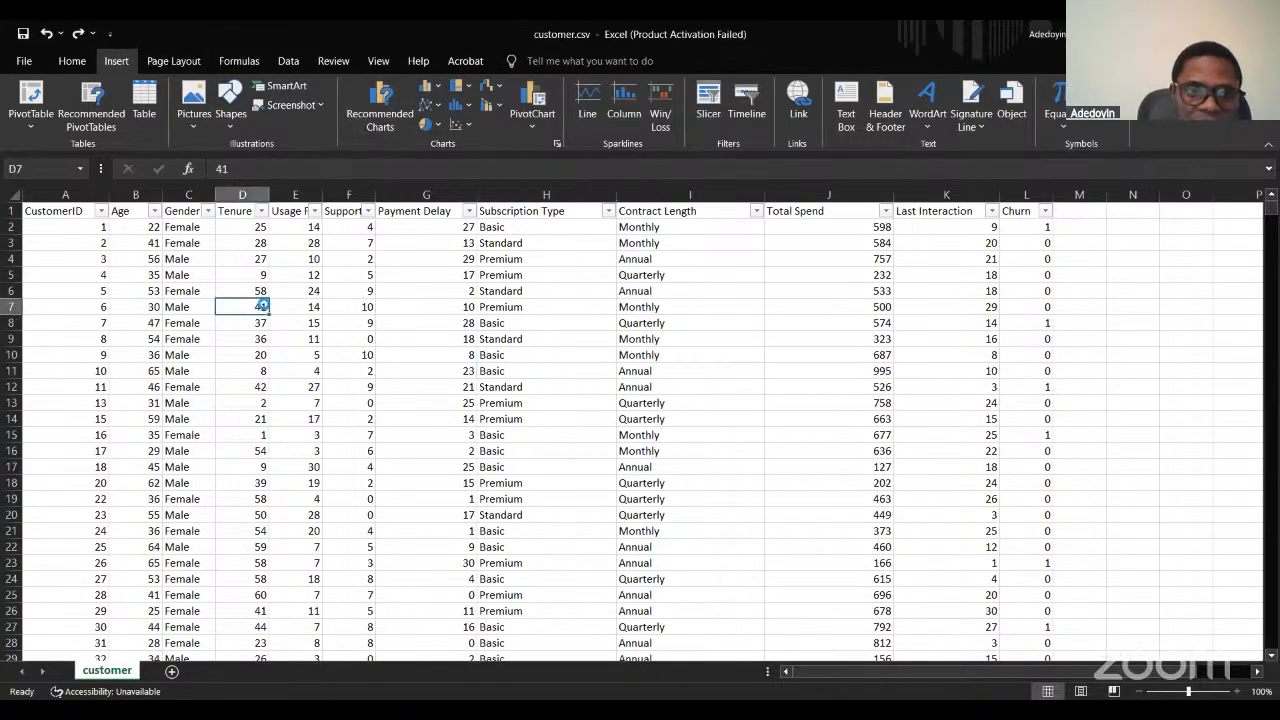
key(ctrl+t)
key(Return)
click(375, 323)
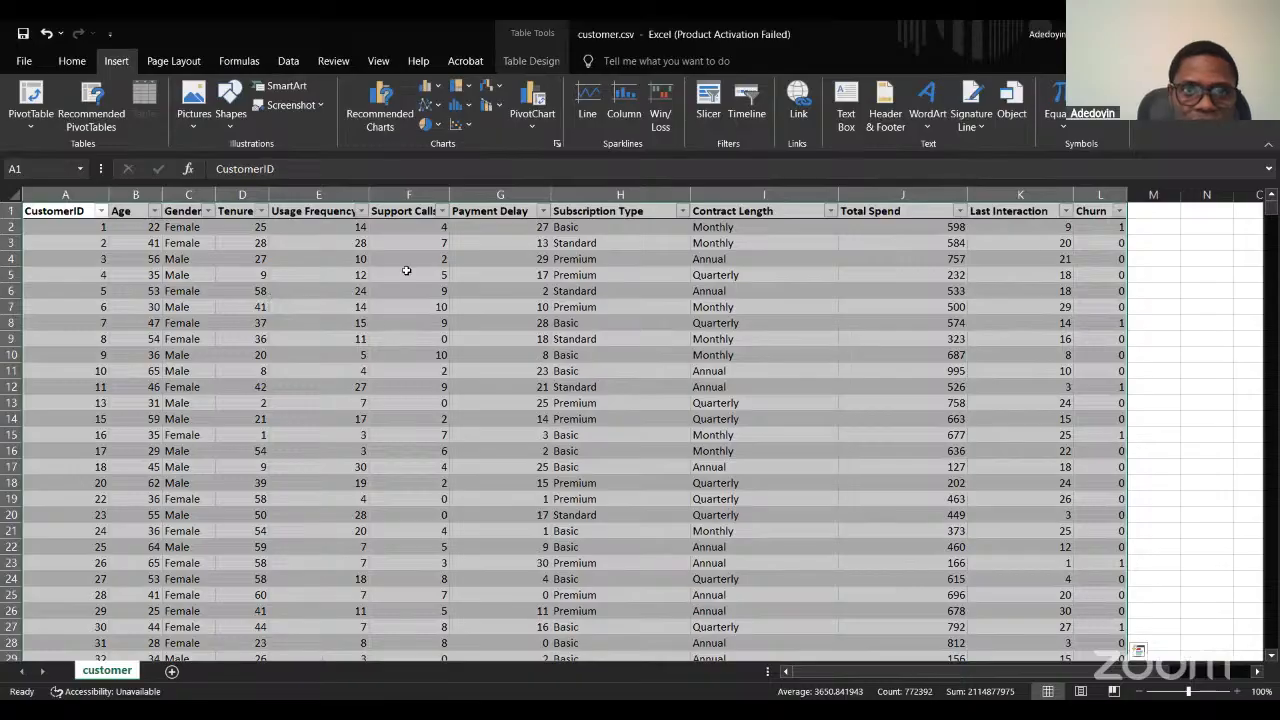
Rename the table containing the customer data as Customer.
click(531, 61)
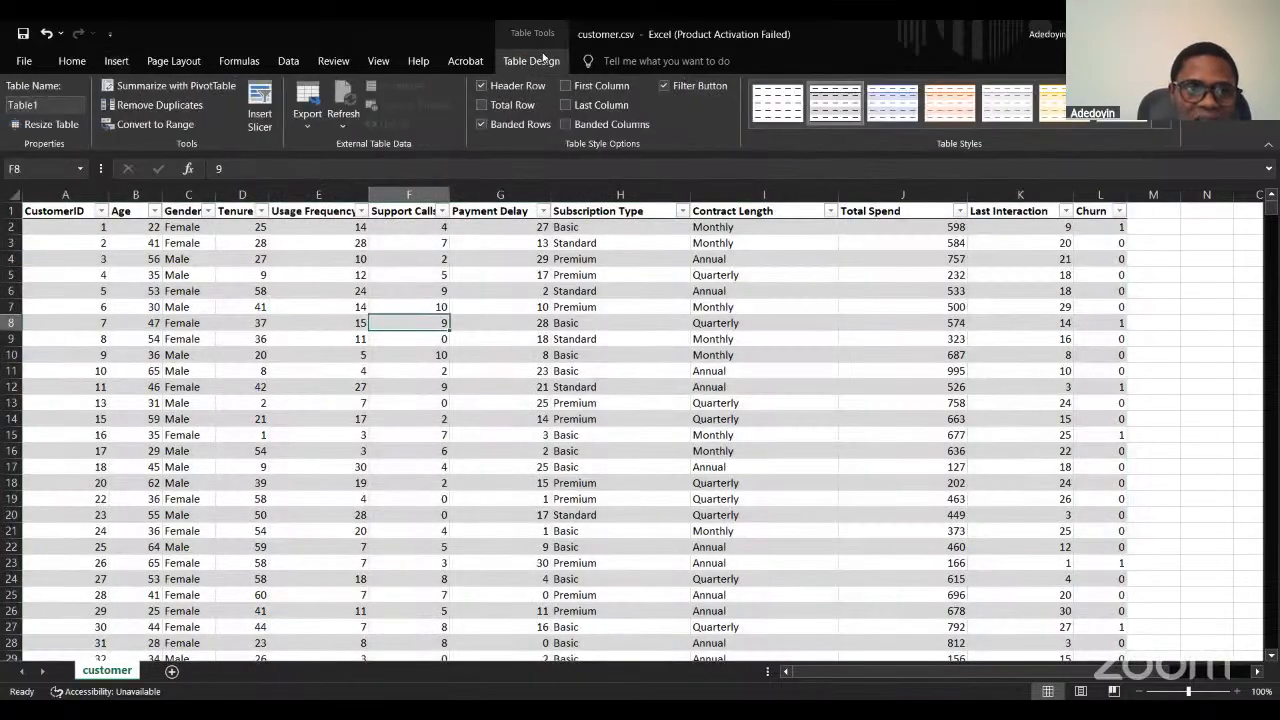
click(655, 392)
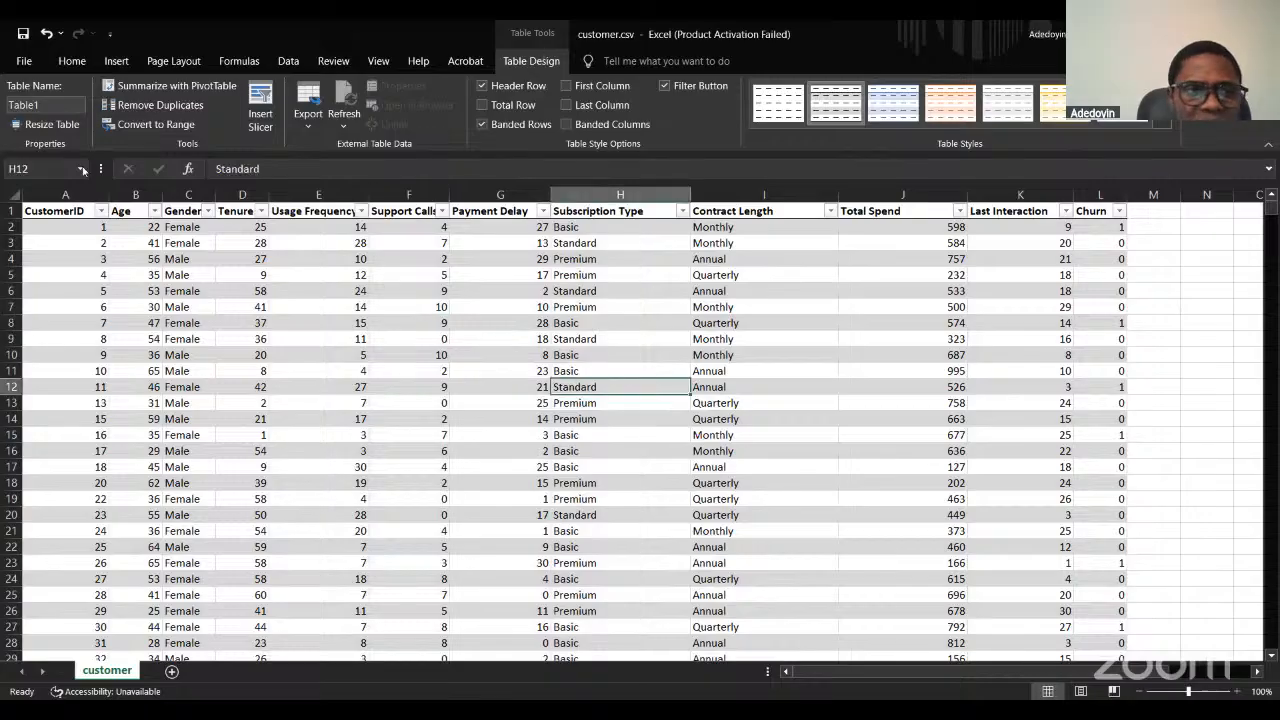
click(47, 104)
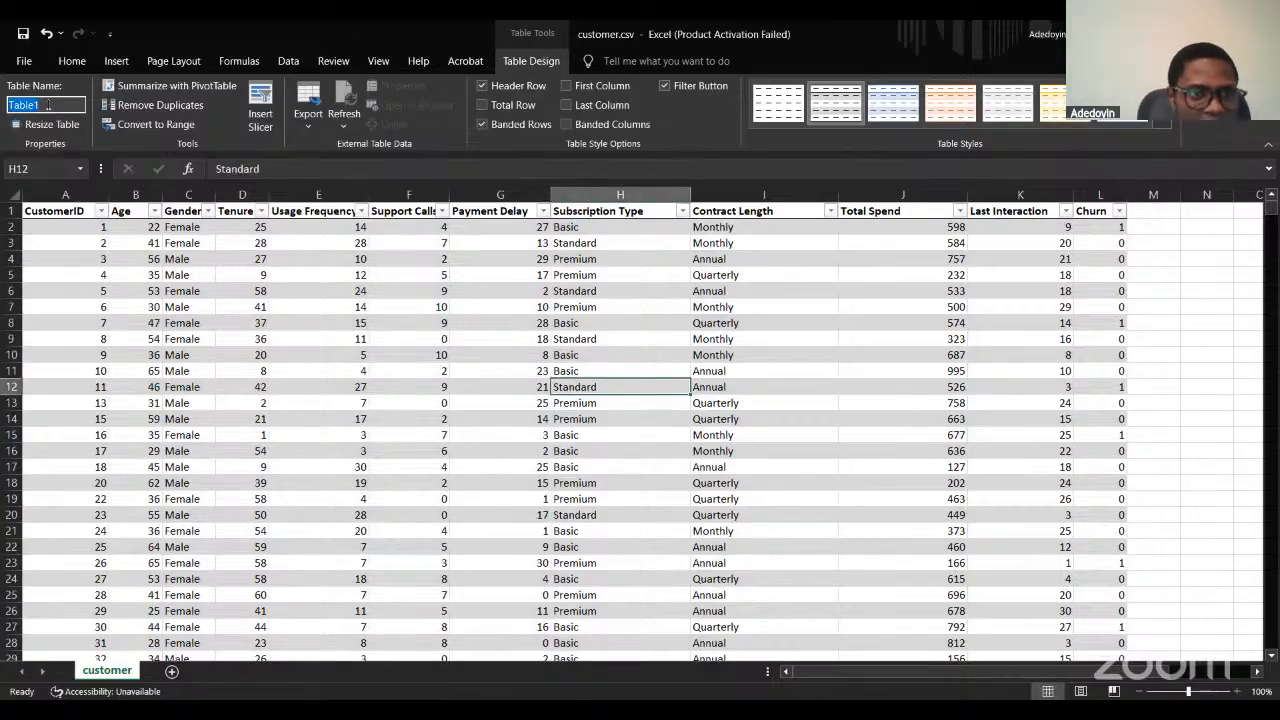
click(47, 104)
drag(47, 104, 3, 92)
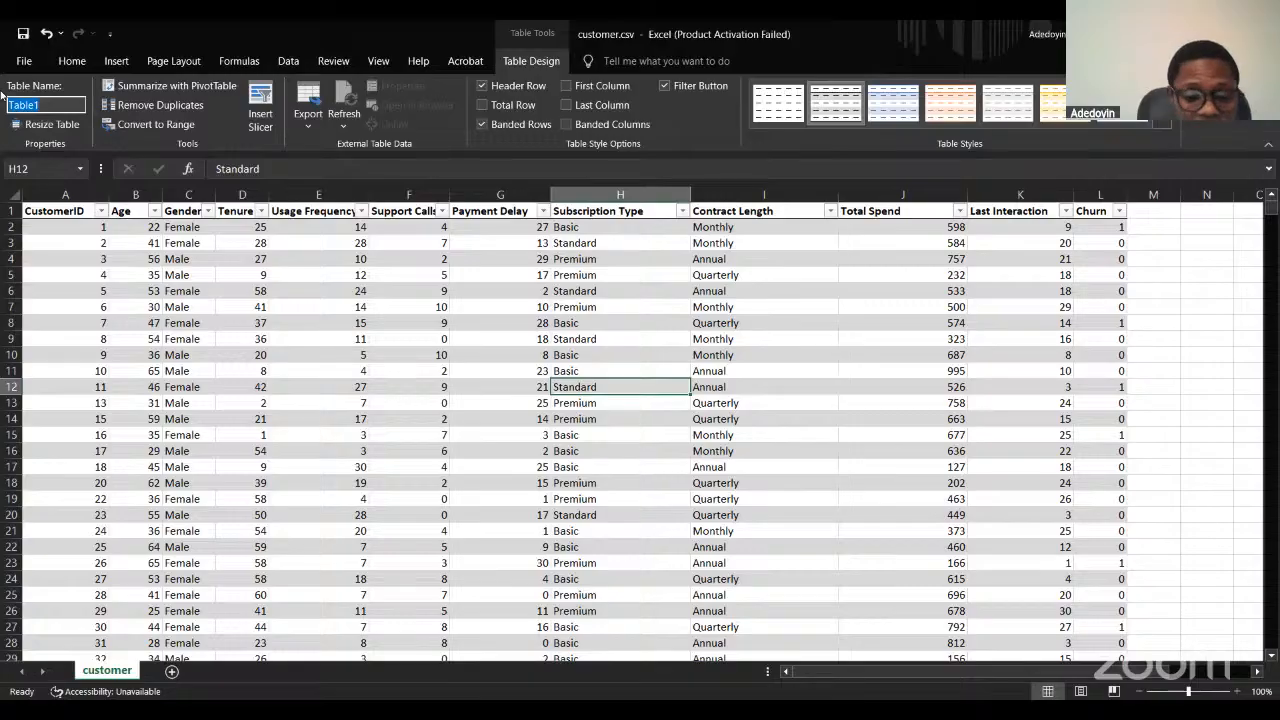
text(Cust)
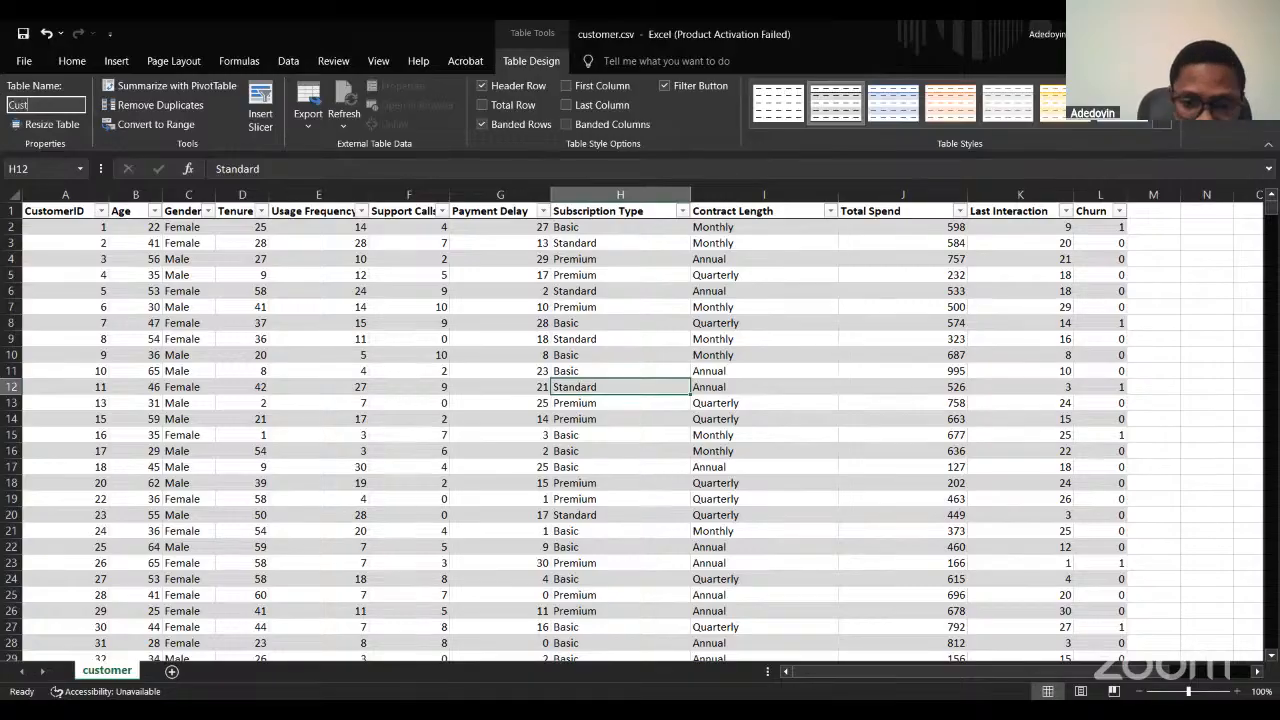
text(omer)
click(135, 258)
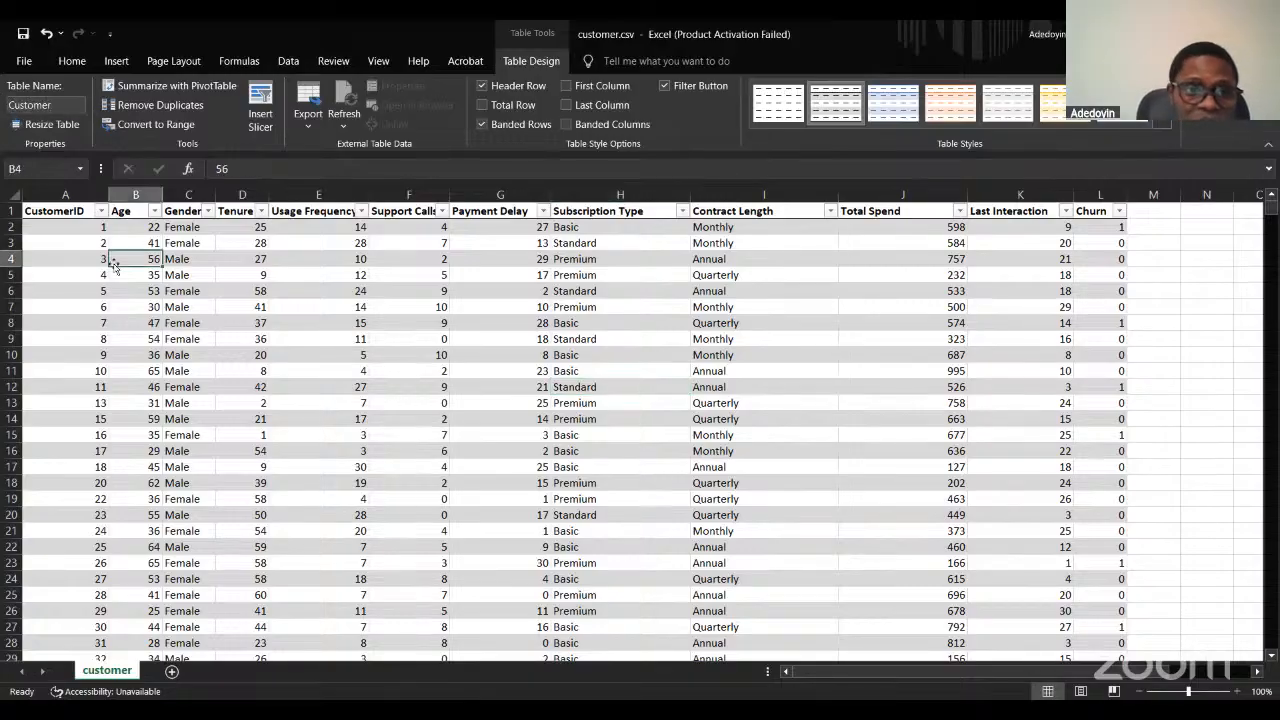
click(238, 303)
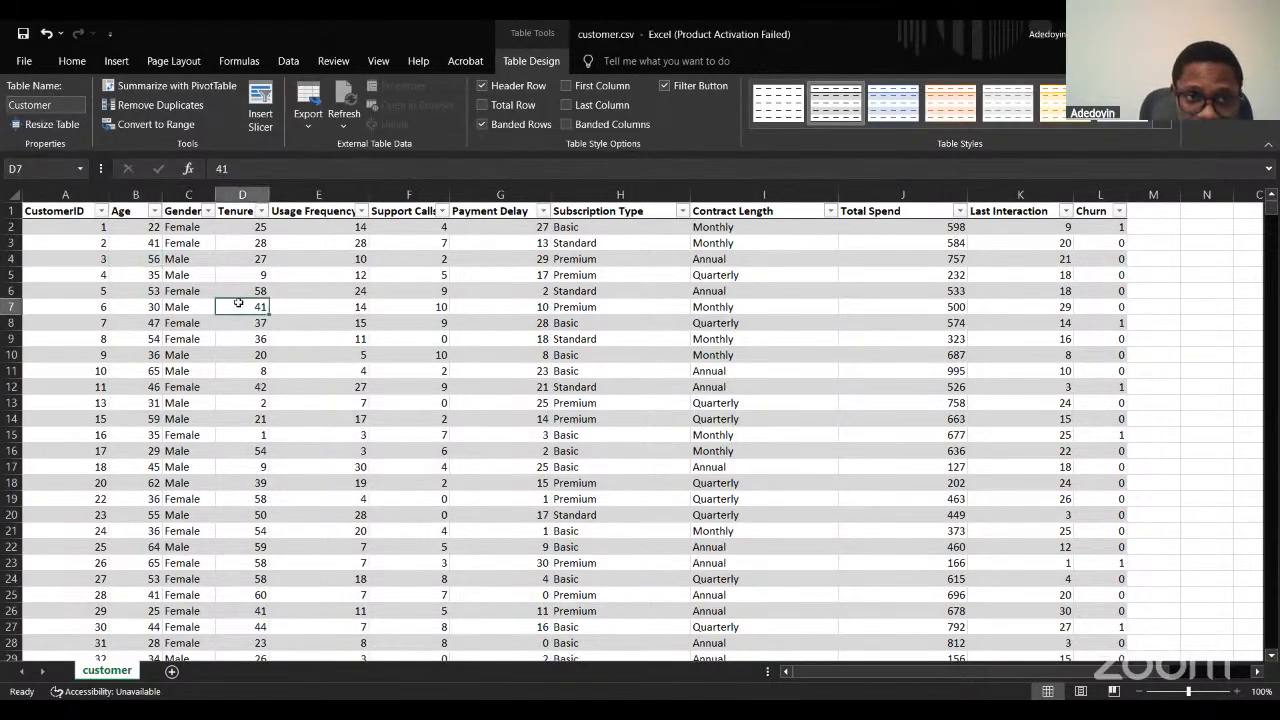
Create a PivotTable from the Customer table, placed on a new worksheet.
click(390, 355)
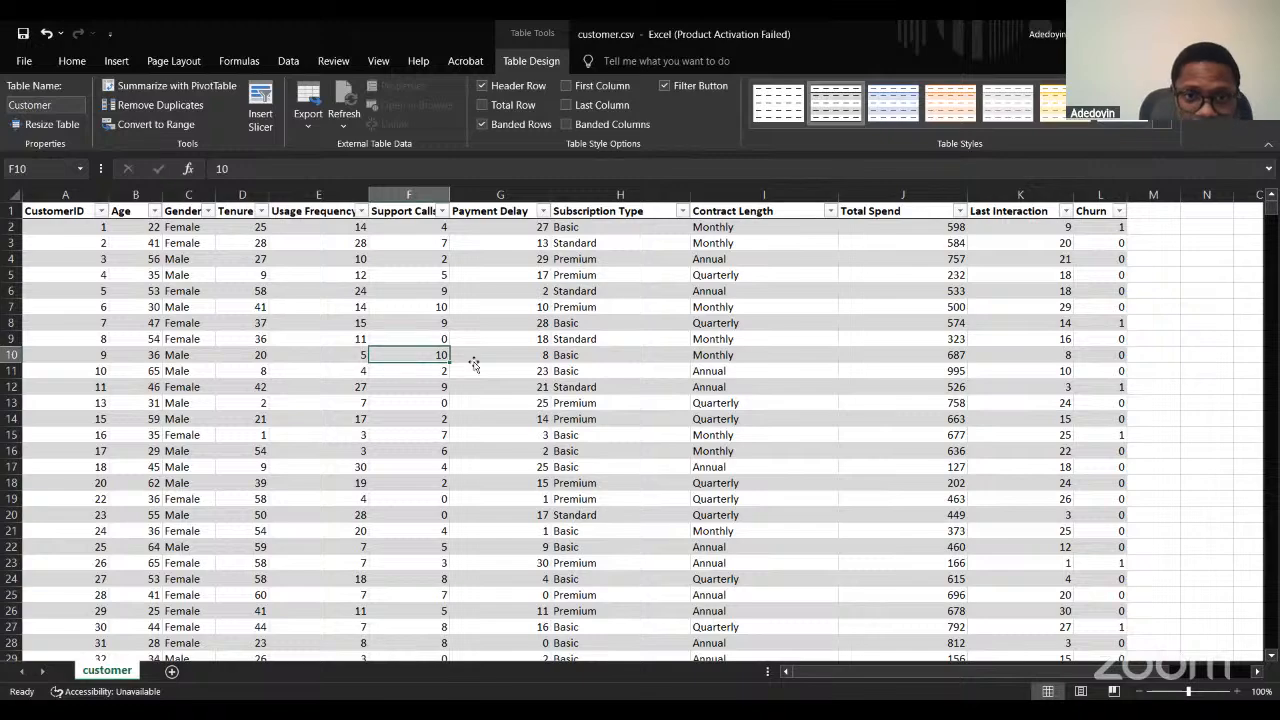
click(474, 366)
click(362, 440)
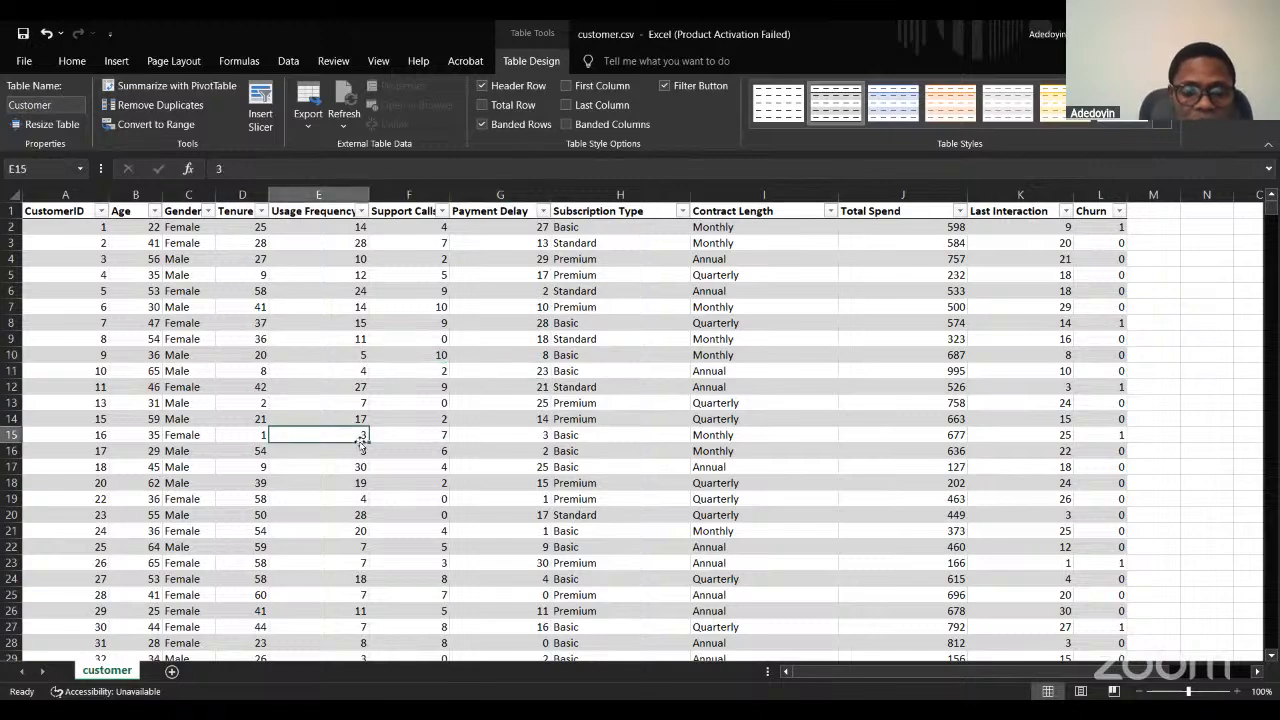
click(70, 62)
click(114, 63)
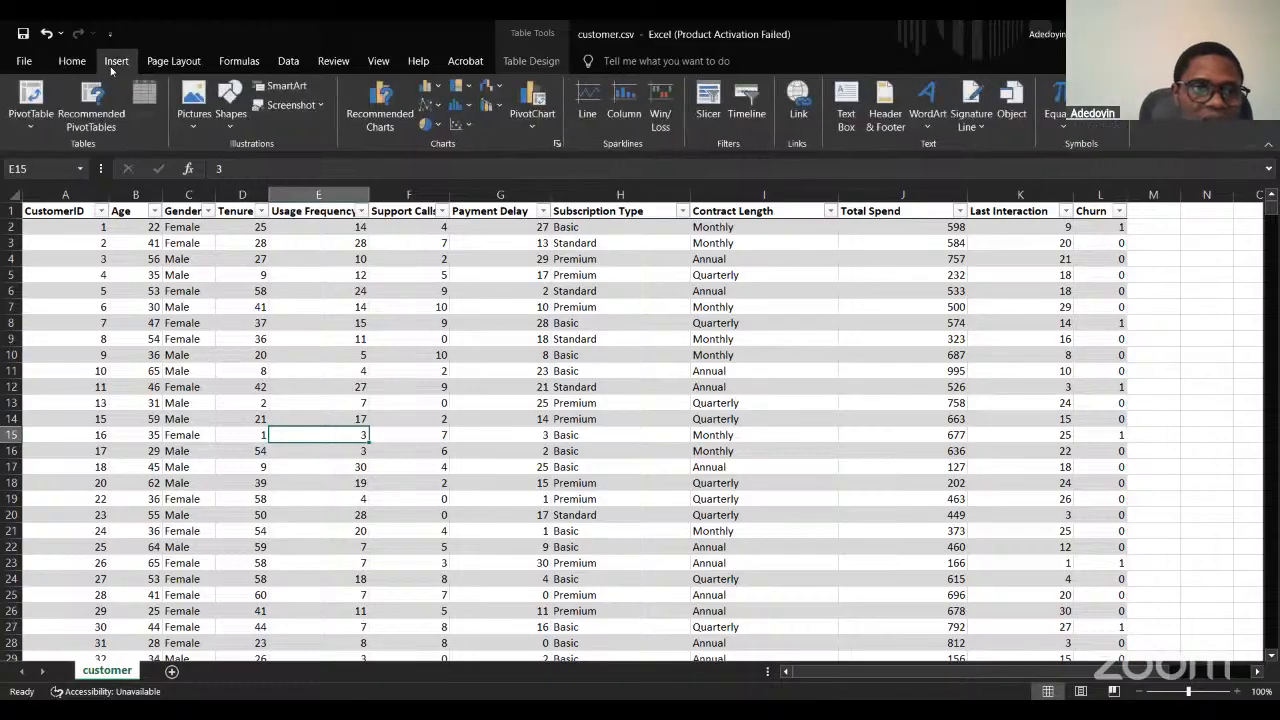
click(24, 103)
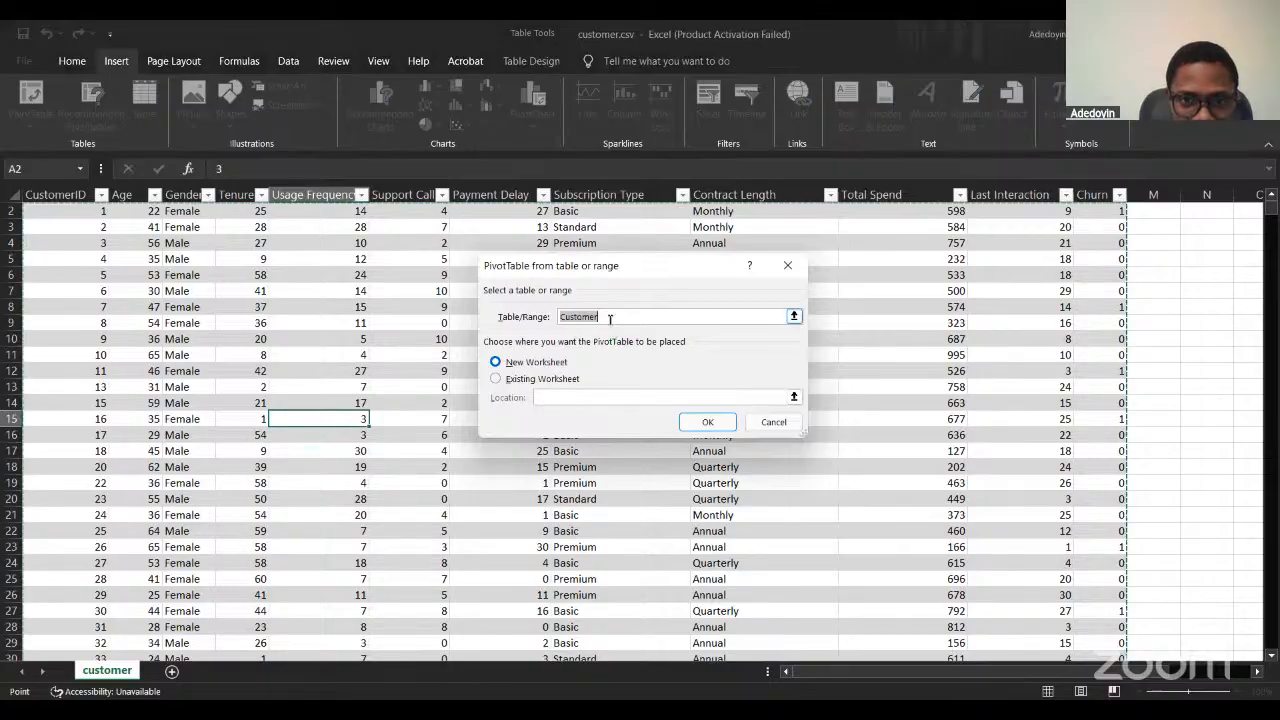
click(609, 317)
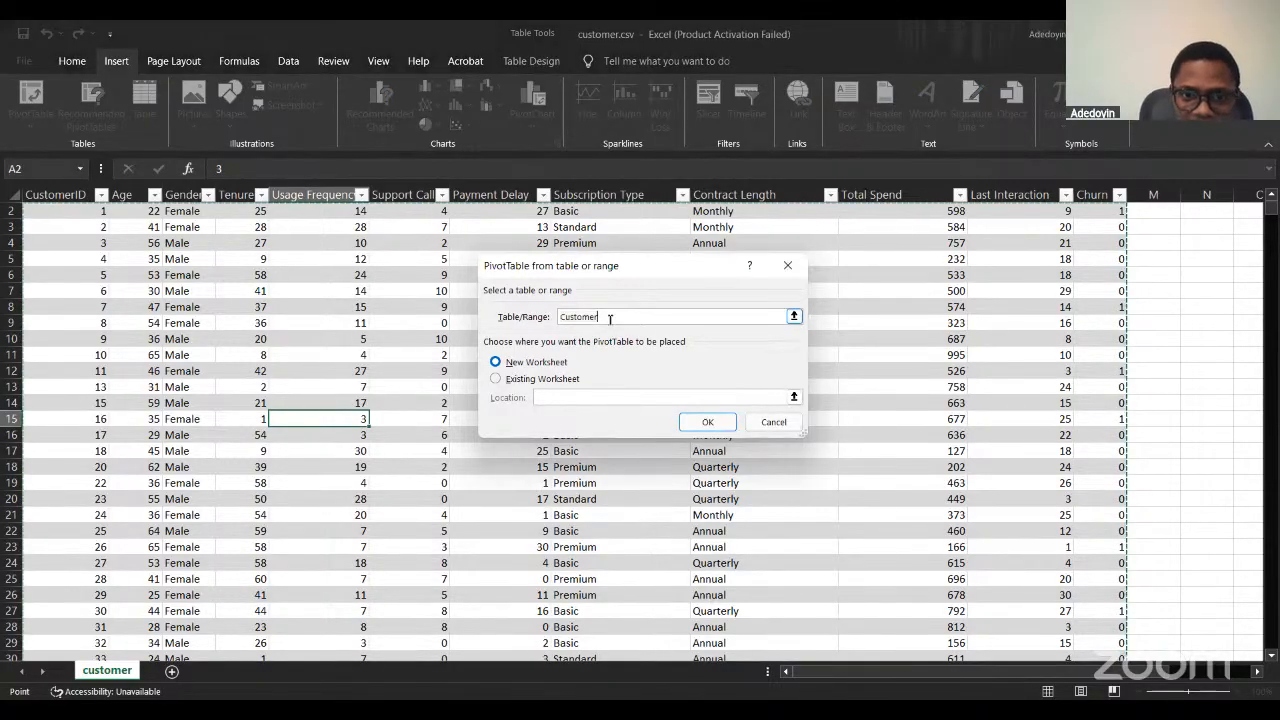
click(509, 364)
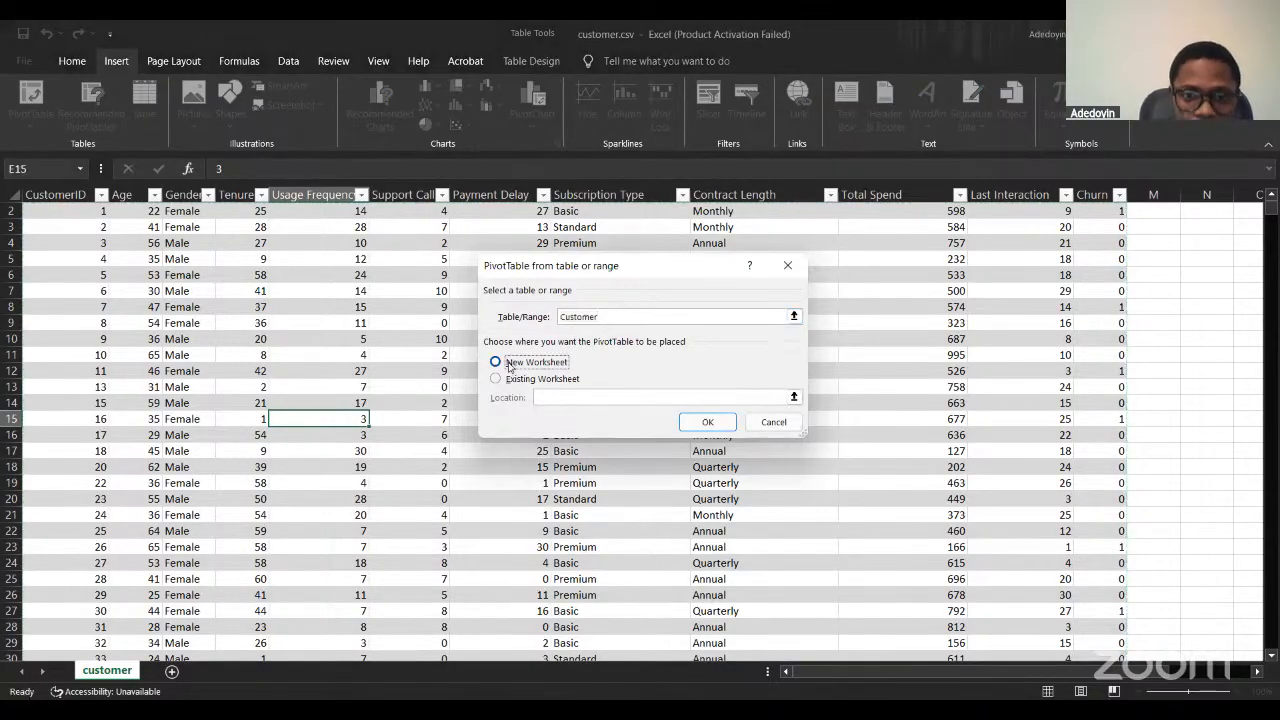
click(723, 427)
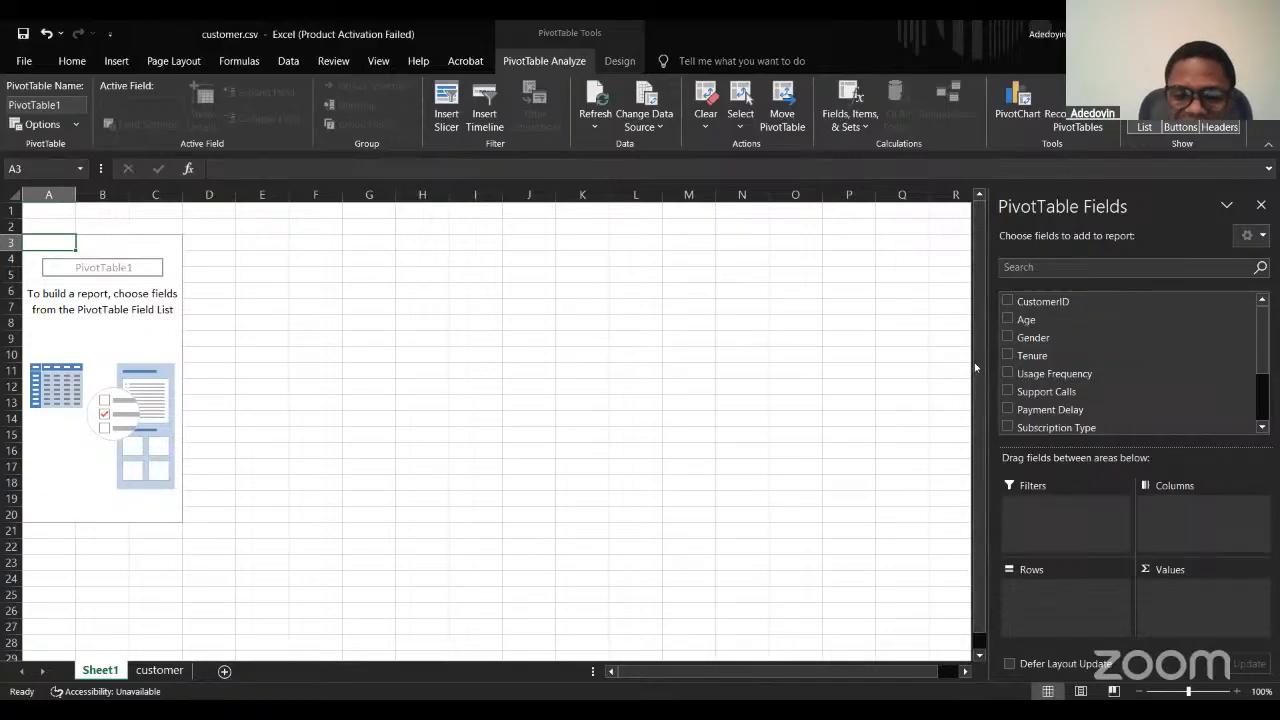
Add Gender to the PivotTable as both the row field and a counted value.
click(160, 669)
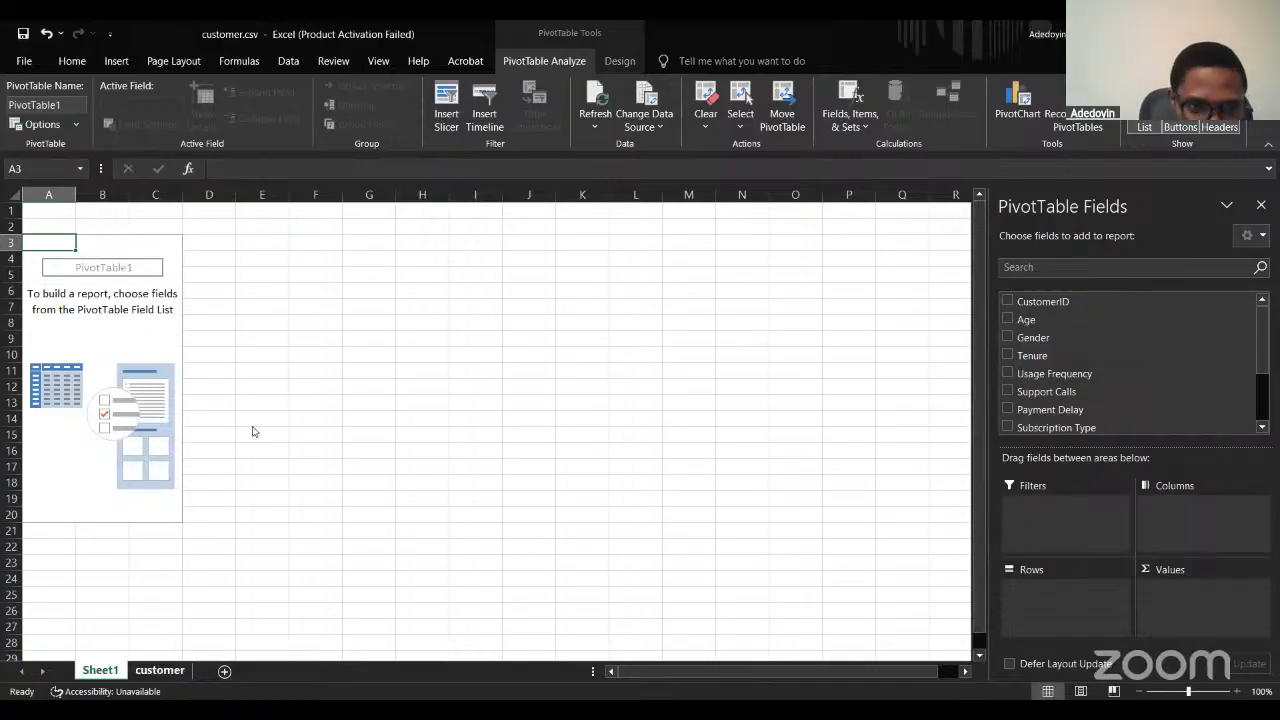
click(86, 669)
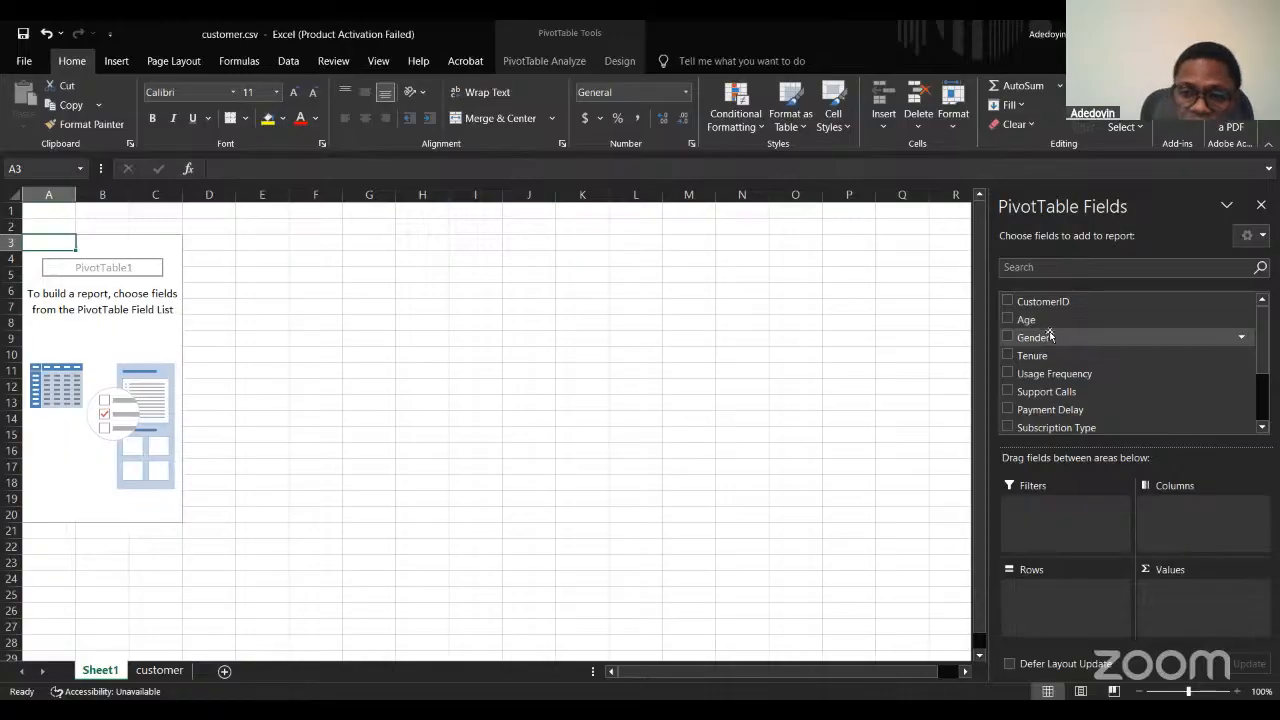
drag(1011, 473, 1032, 600)
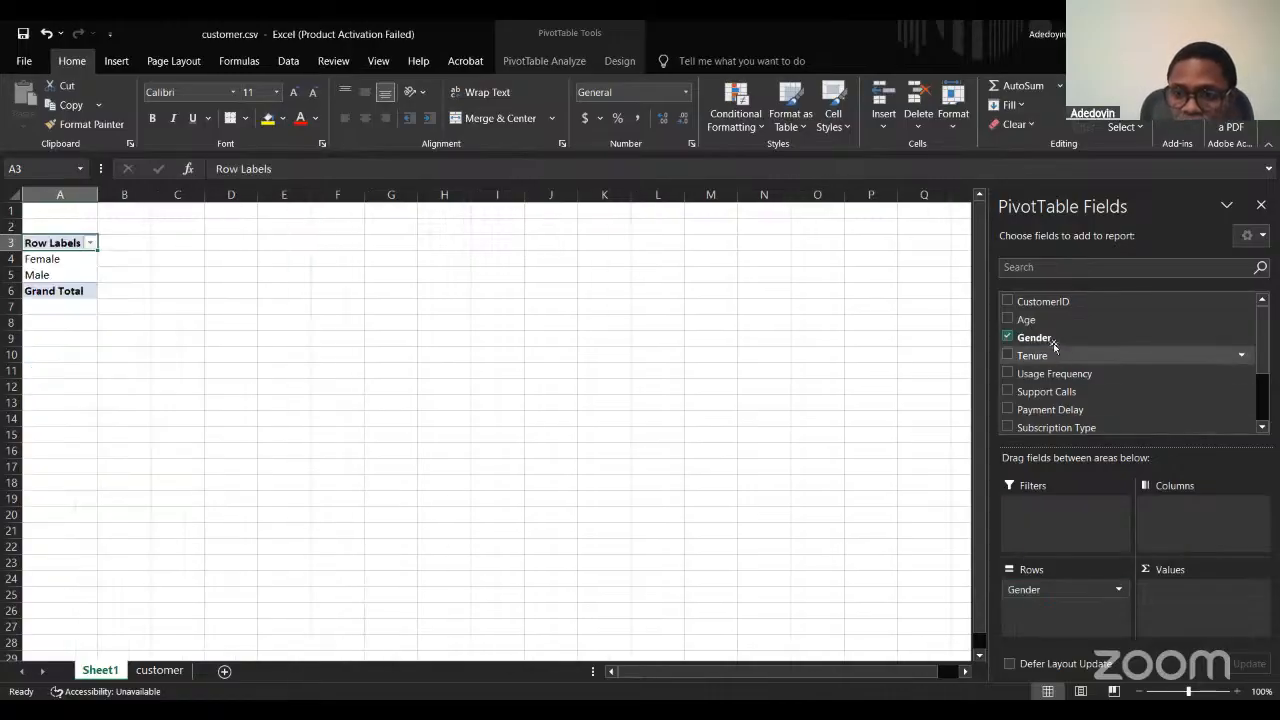
mouse_move(1052, 346)
mouse_down()
mouse_move(1207, 533)
mouse_move(1213, 605)
mouse_move(1183, 607)
mouse_up()
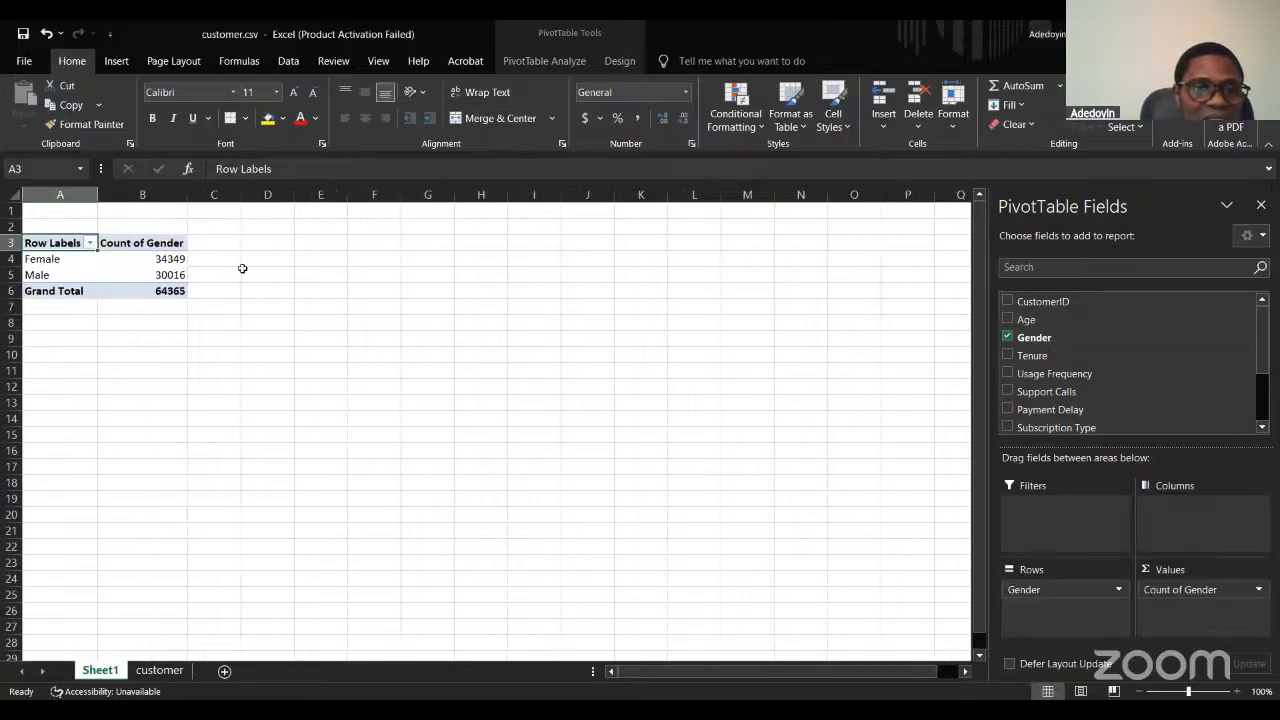
click(158, 247)
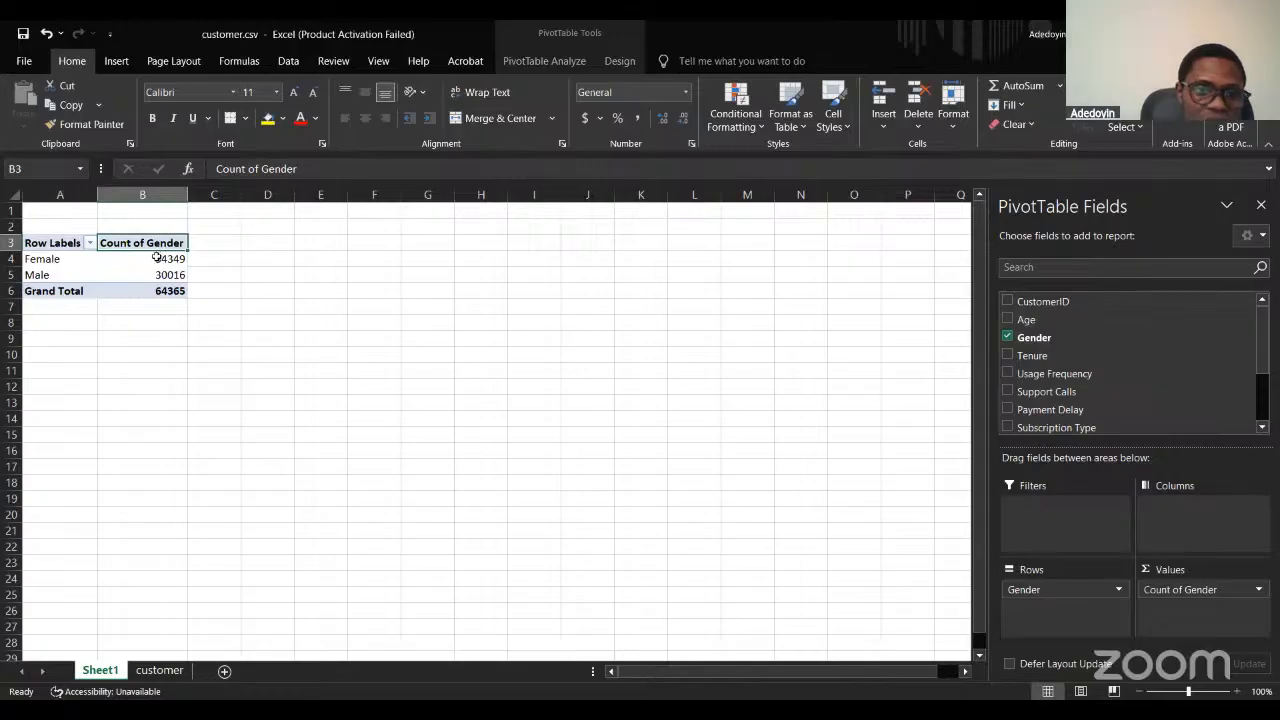
click(157, 259)
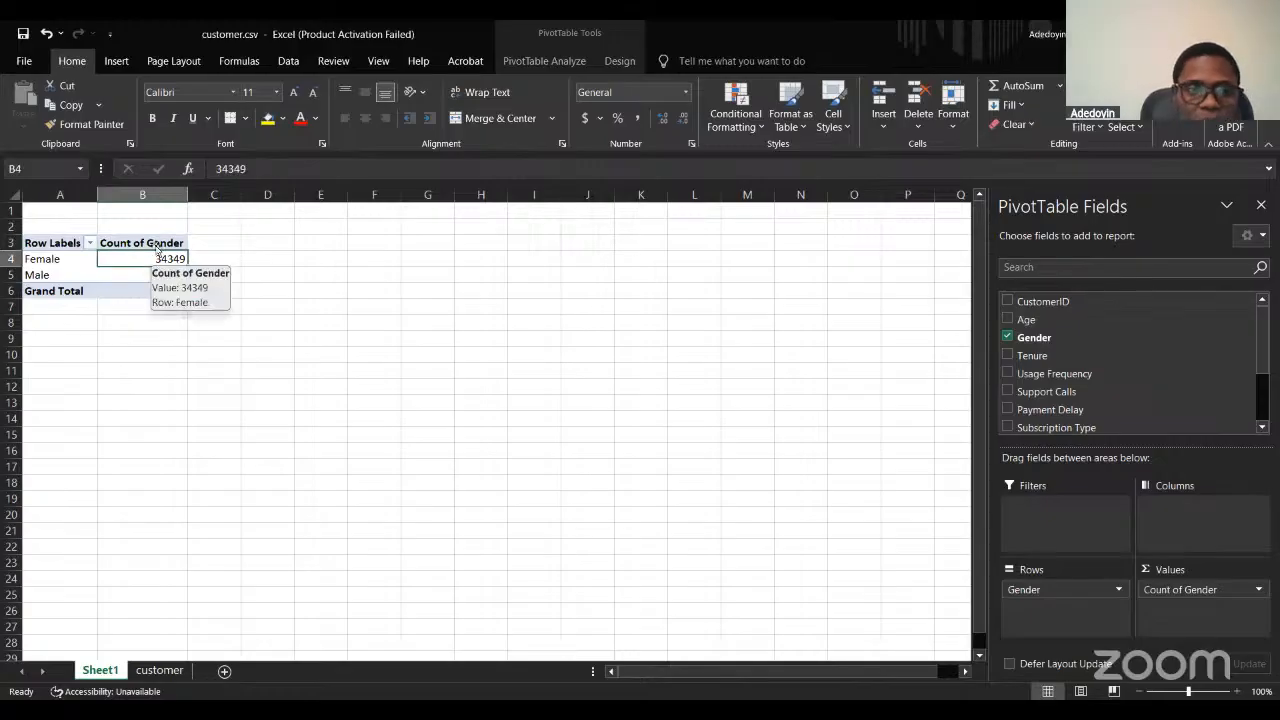
key(Up)
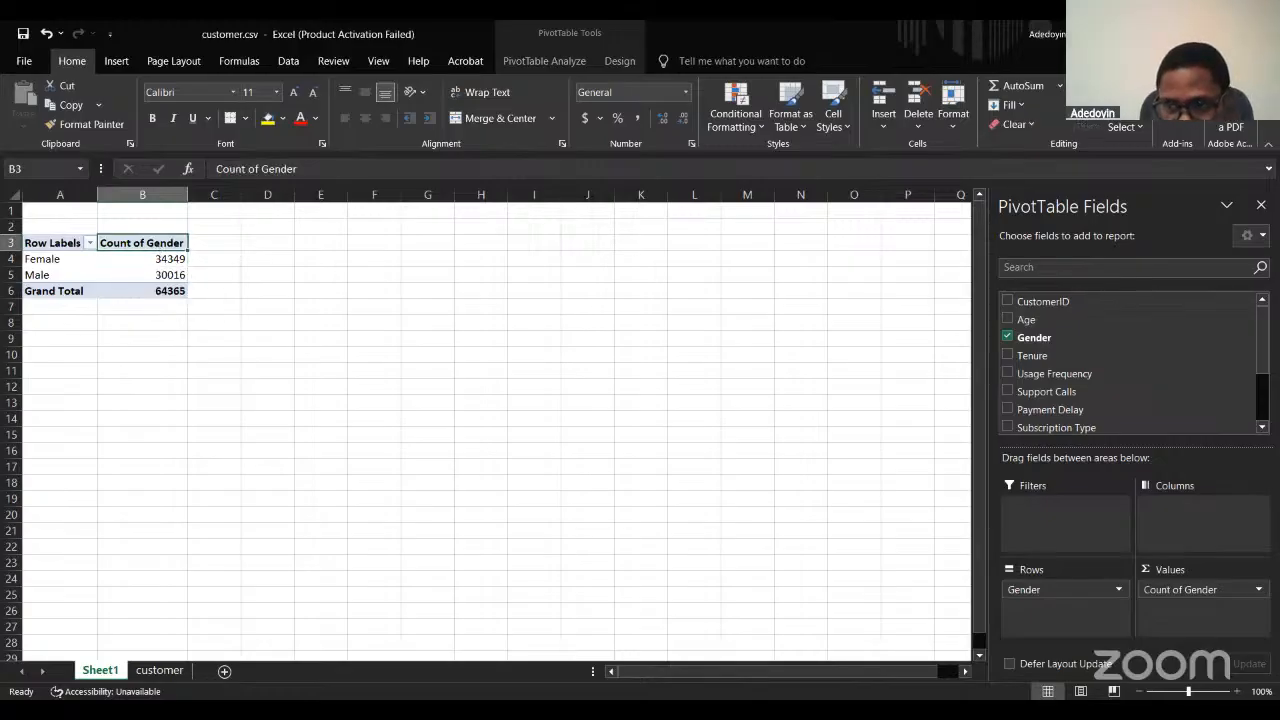
Try summarizing the Gender value field by Min and showing it as % of Grand Total.
click(1259, 590)
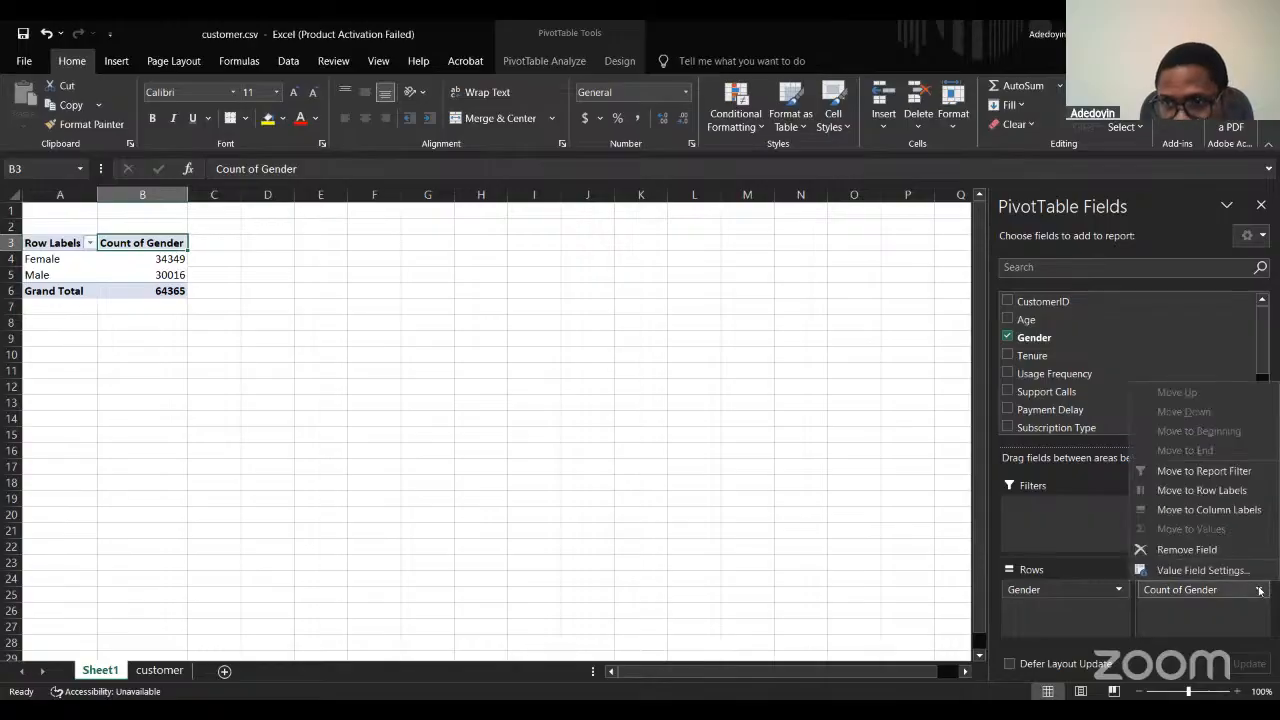
click(1215, 570)
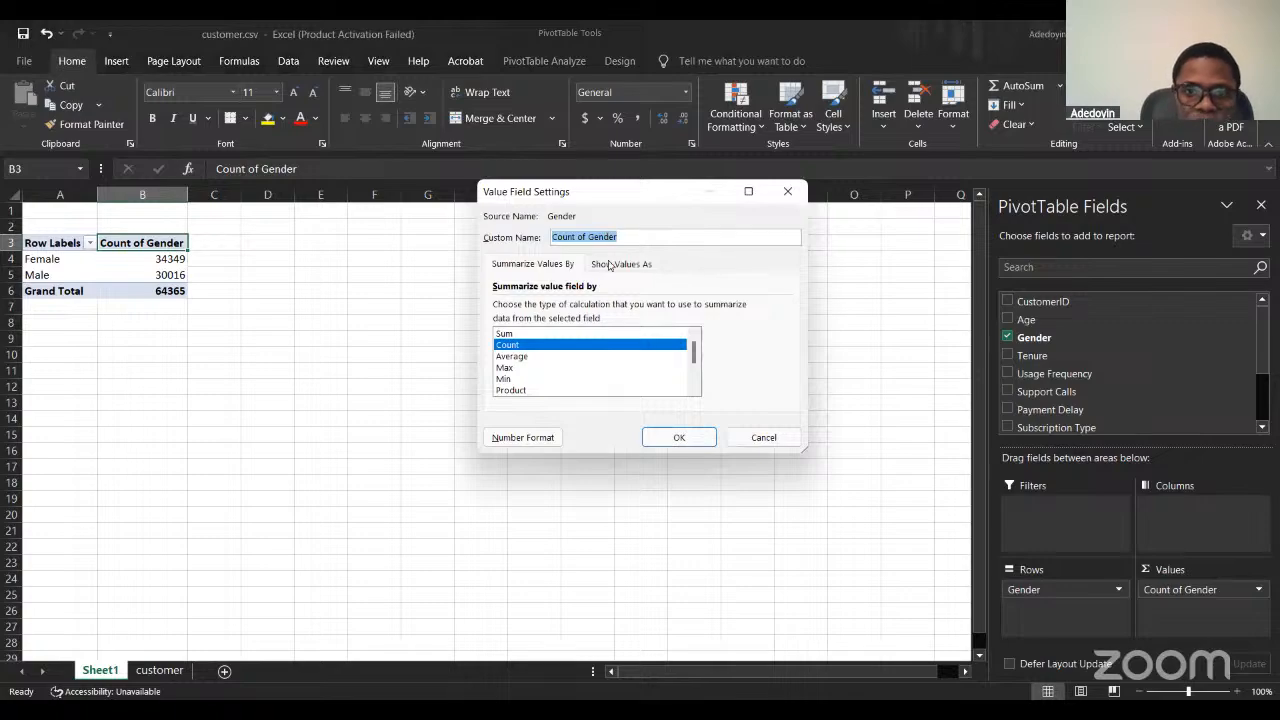
click(521, 358)
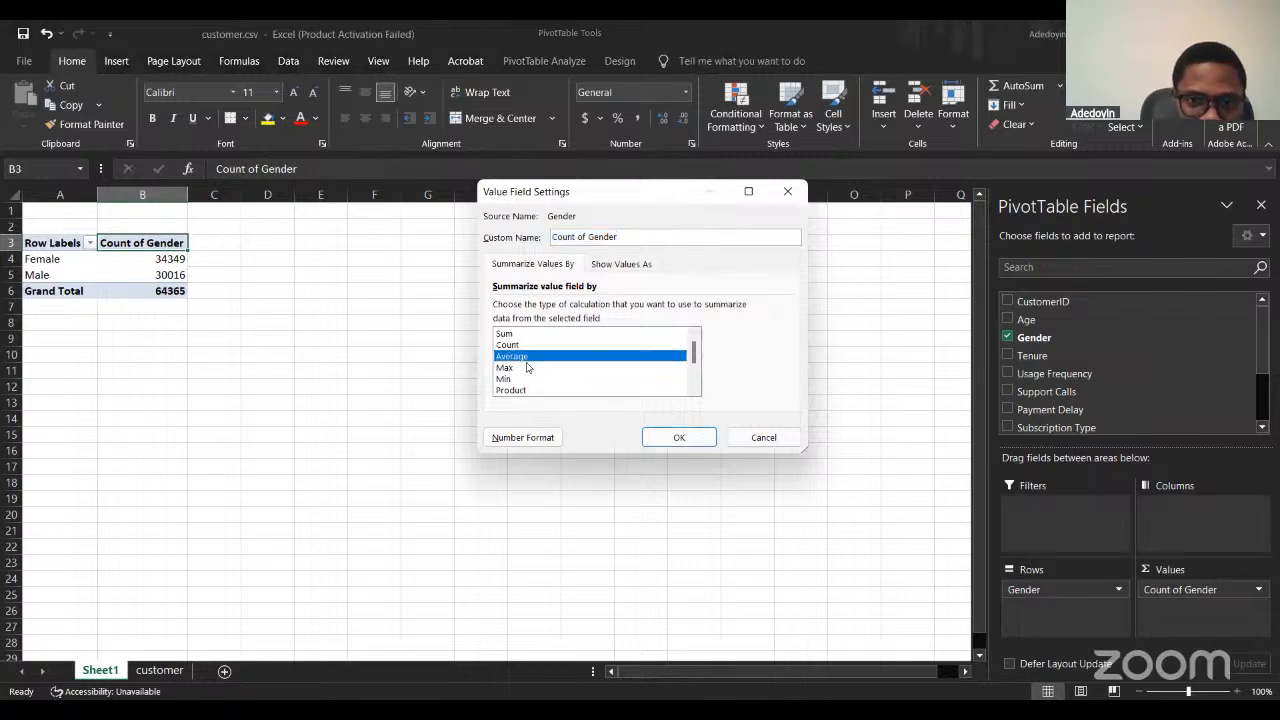
click(525, 368)
click(523, 379)
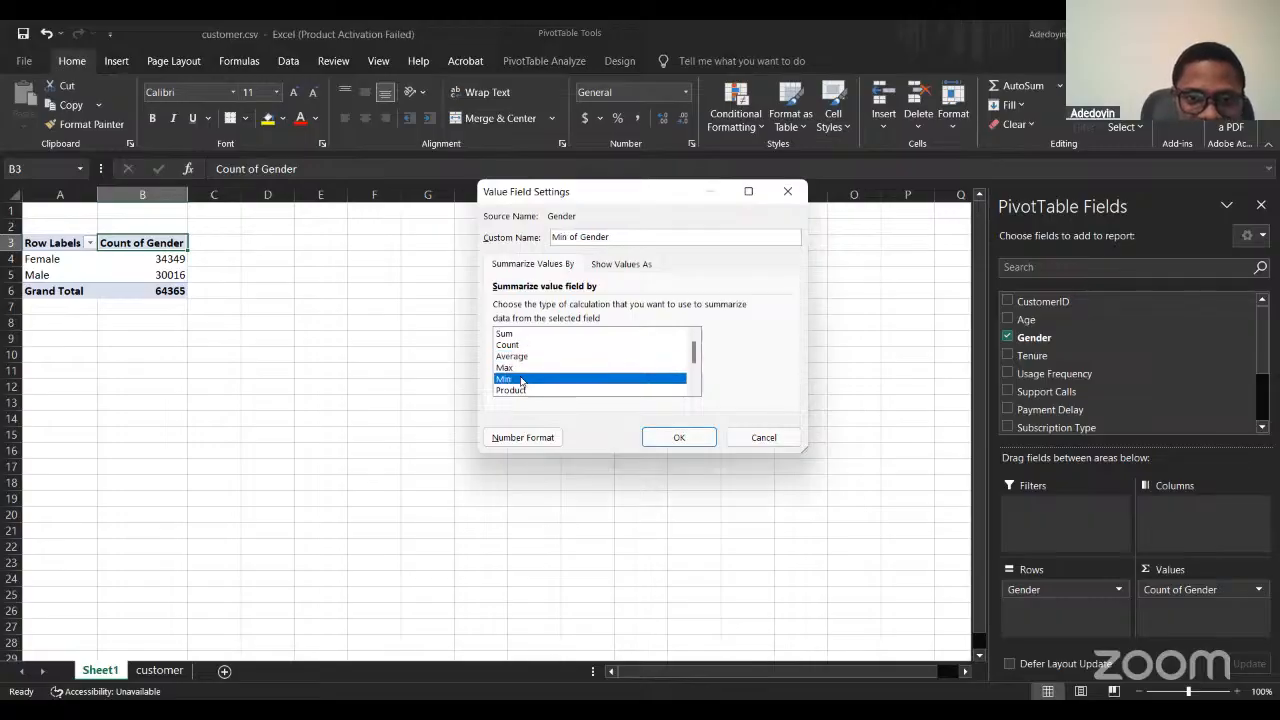
scroll(565, 383, down, 2)
scroll(565, 383, up, 2)
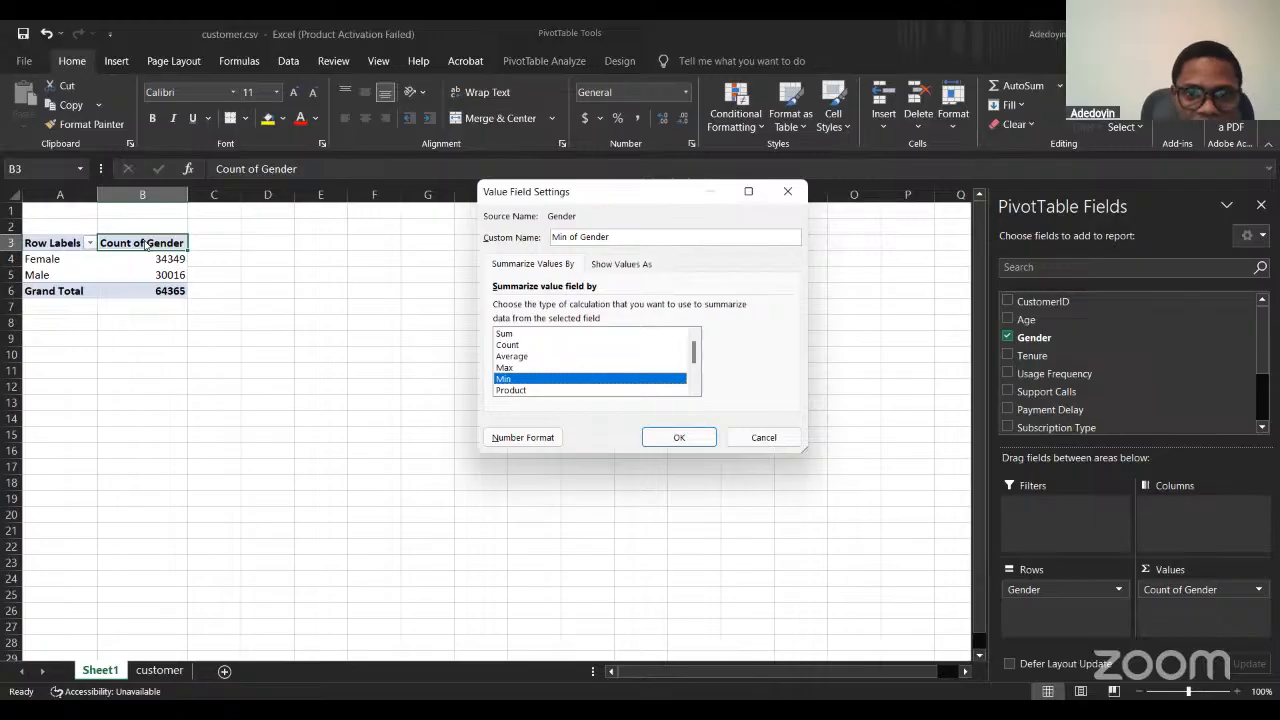
click(619, 265)
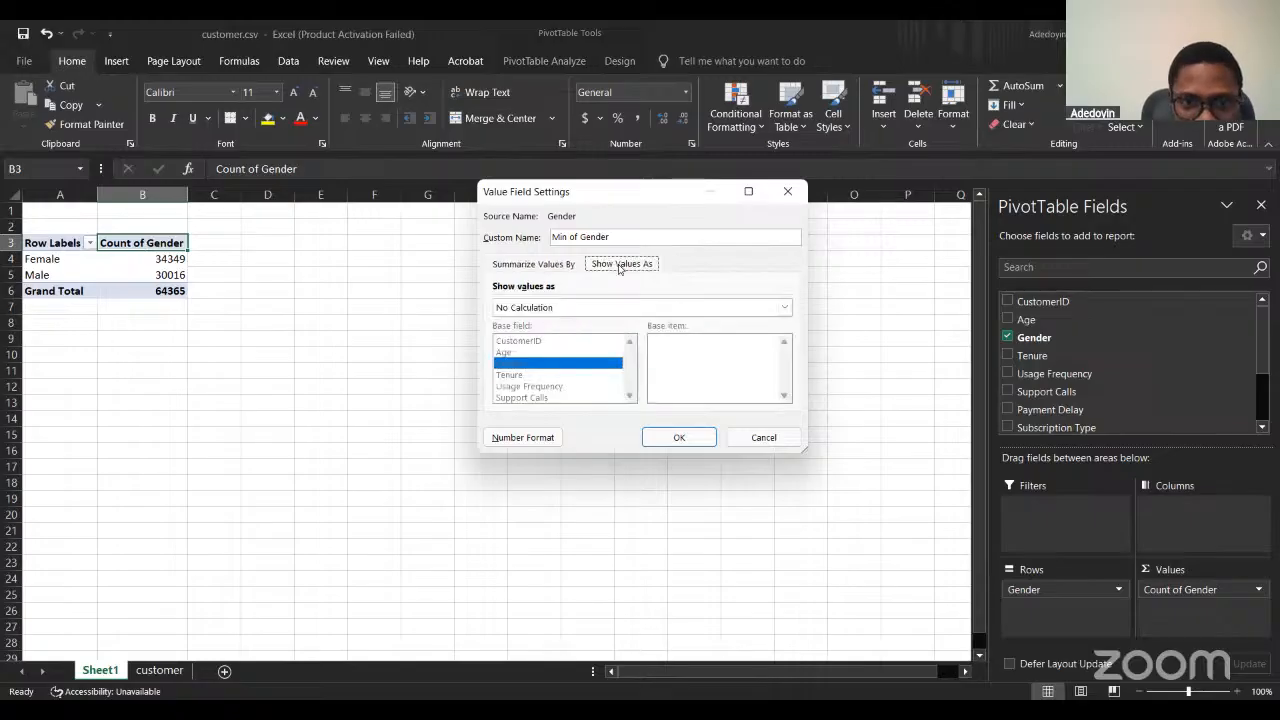
click(594, 308)
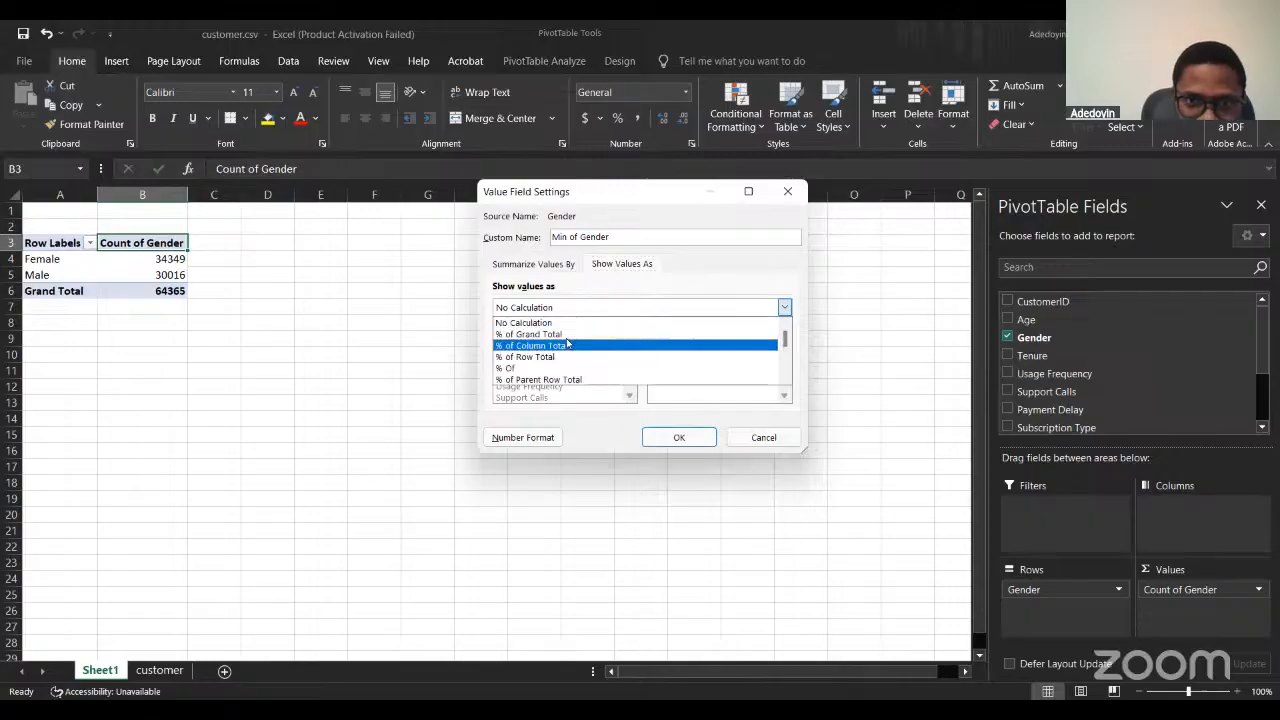
click(566, 334)
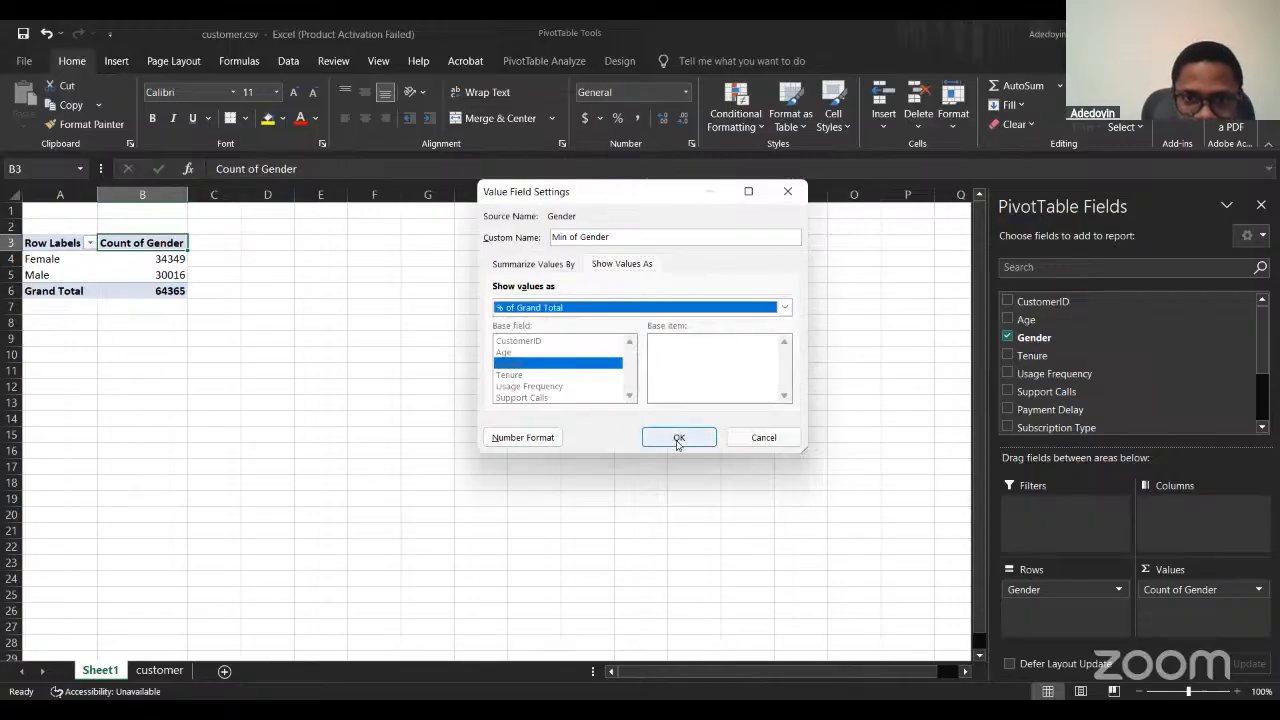
click(678, 440)
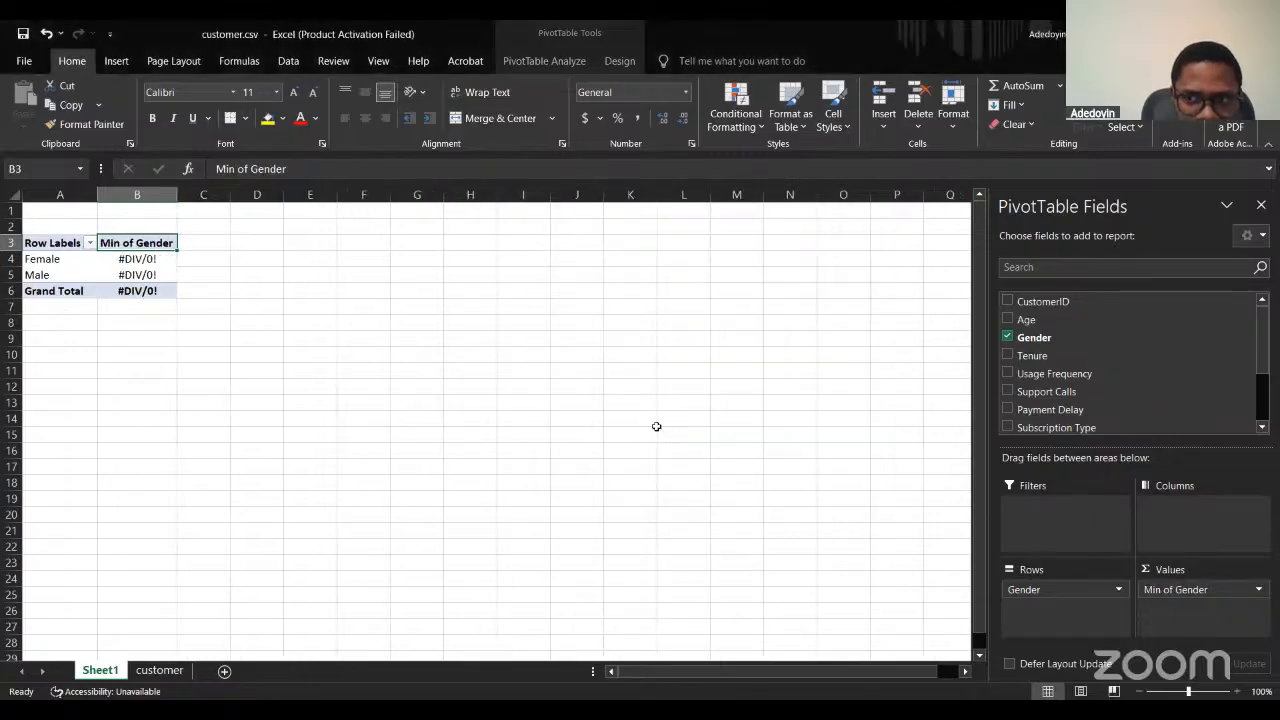
Change the Gender value field's summary calculation from Min to Count.
click(1176, 590)
click(1180, 569)
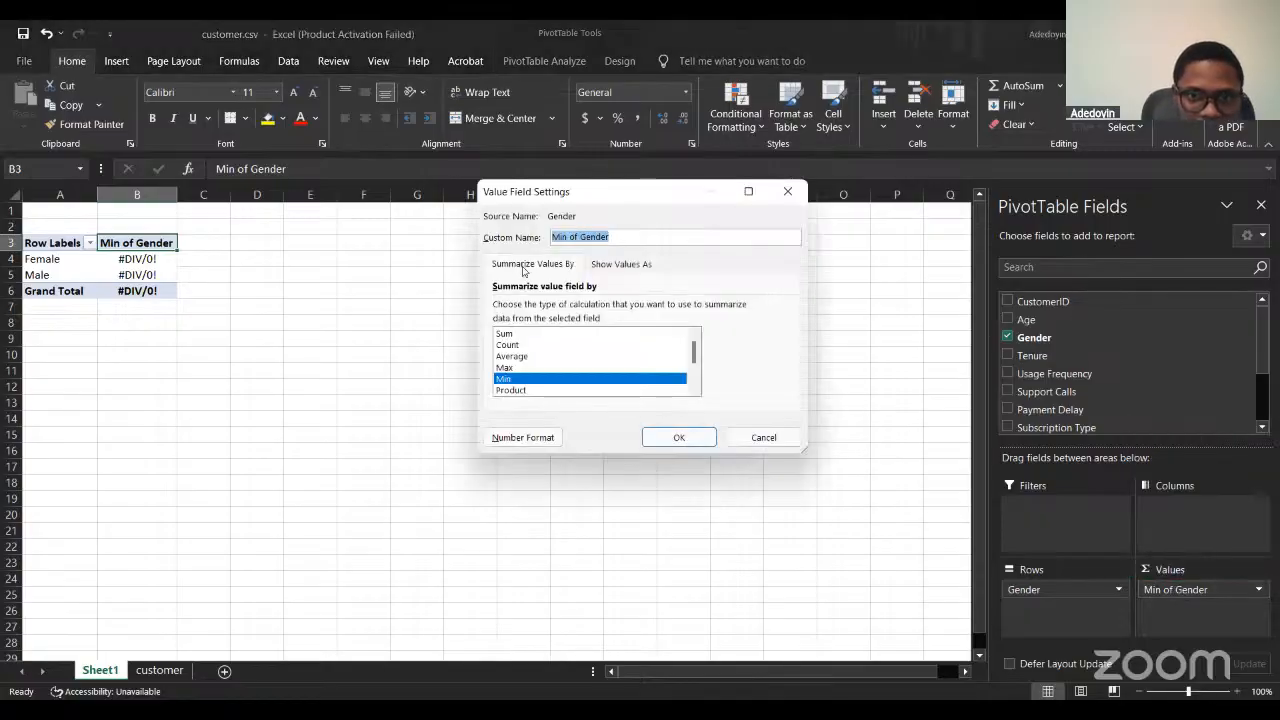
click(523, 266)
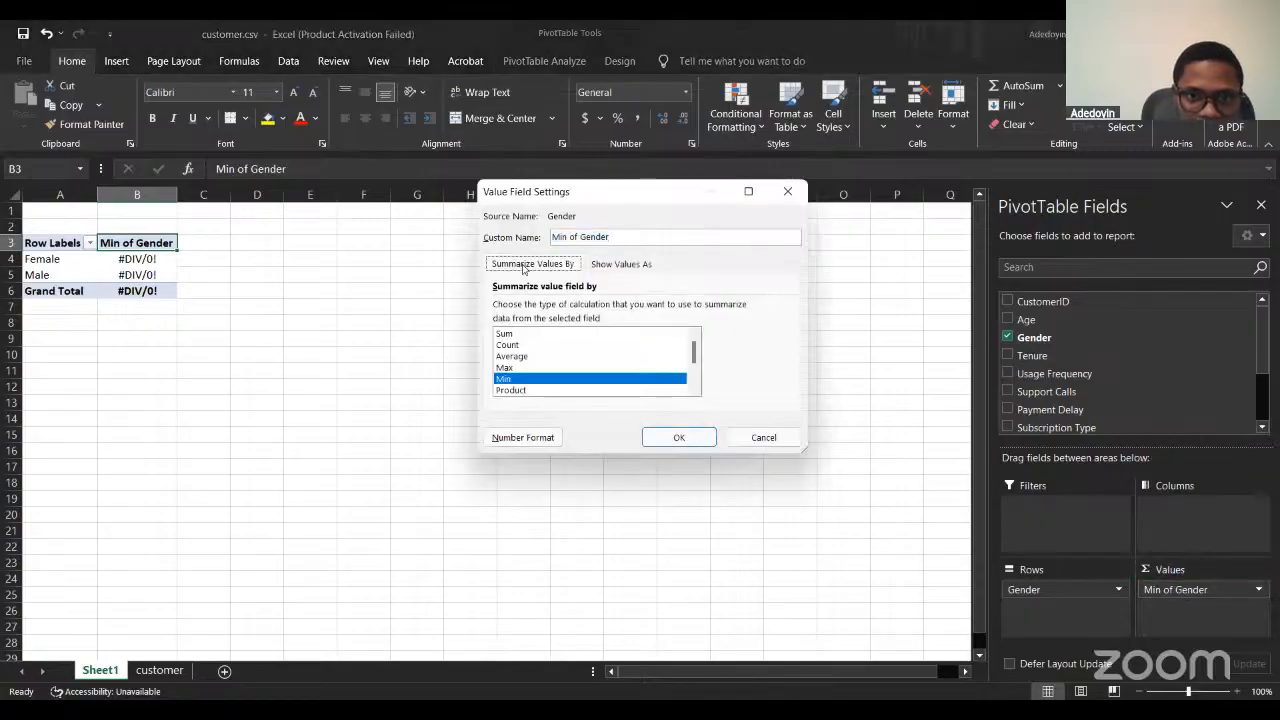
click(518, 346)
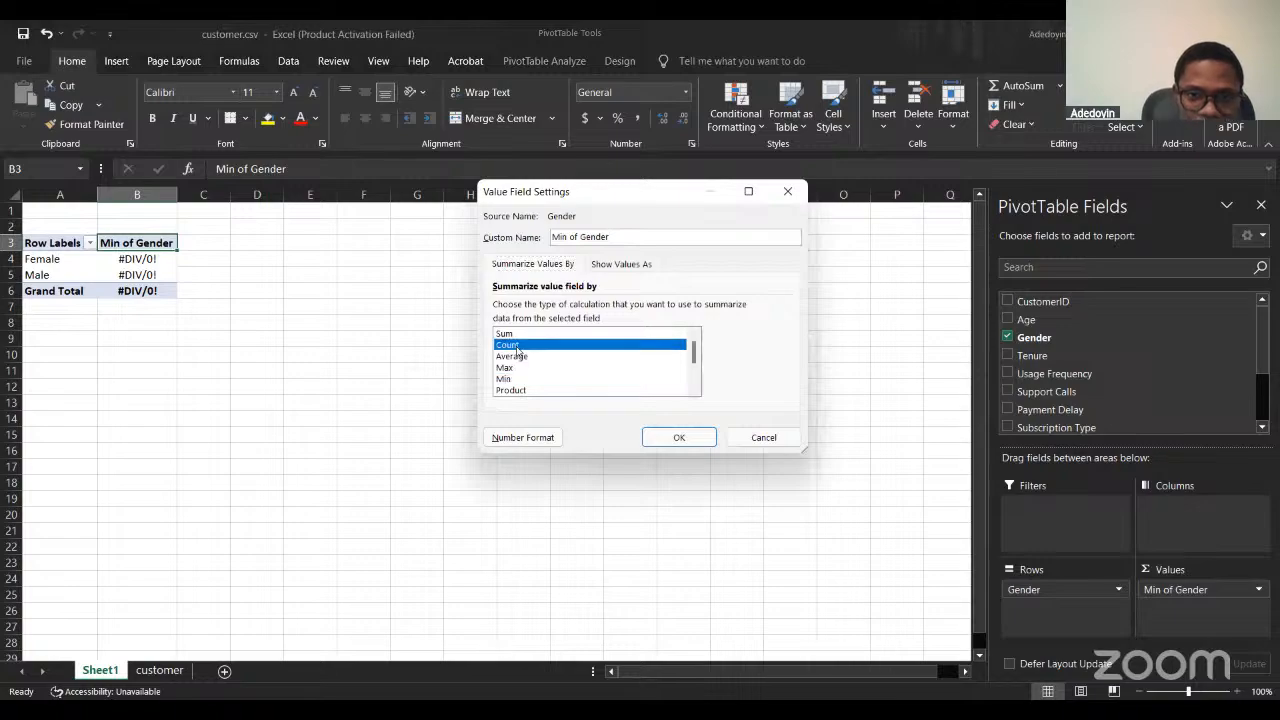
click(678, 438)
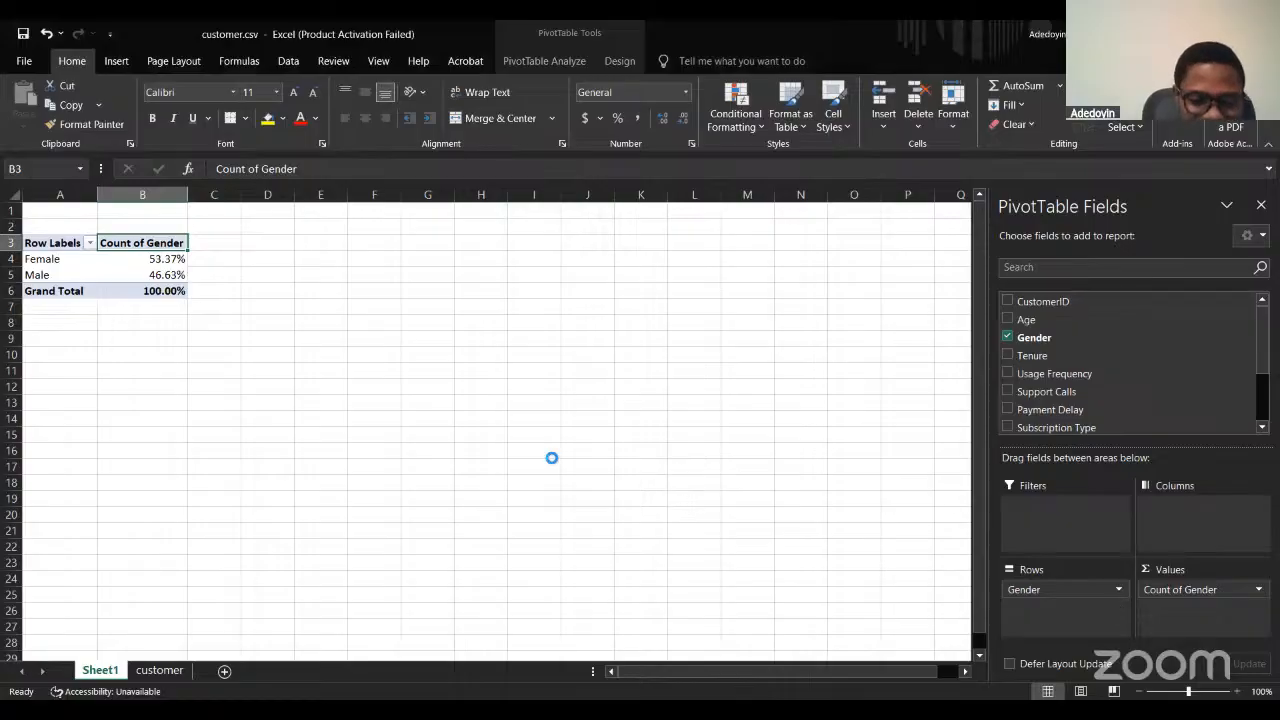
Undo the value field changes and the Gender field placements, back to an empty PivotTable.
key(ctrl+z)
key(ctrl+z)
key(ctrl+z)
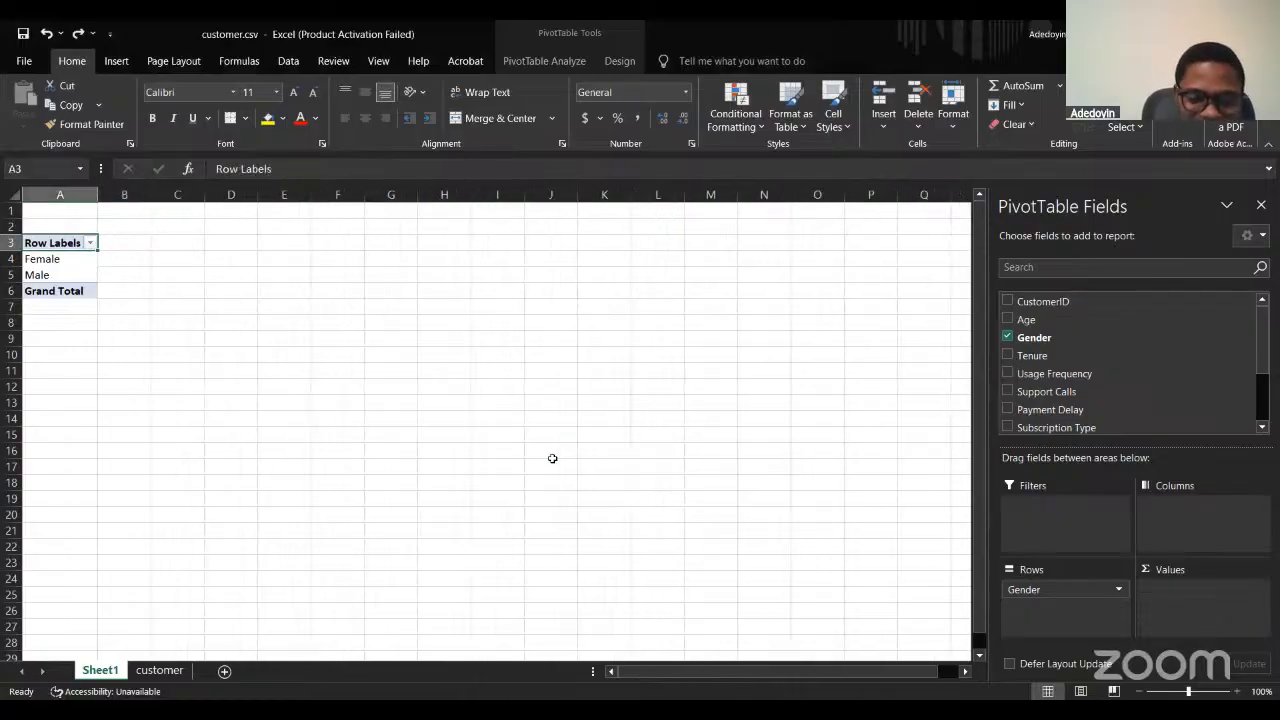
key(ctrl+z)
key(ctrl+z)
key(ctrl+z)
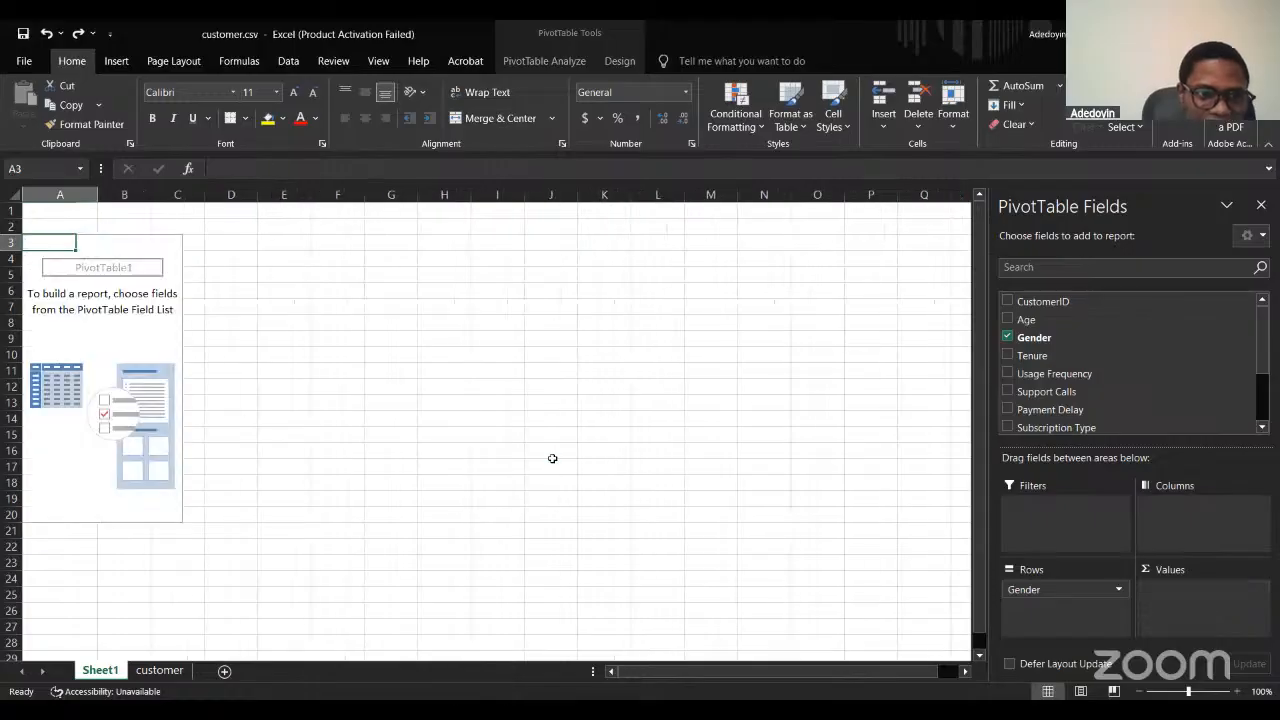
Place Gender in the rows of the empty PivotTable and again as its value field.
click(100, 335)
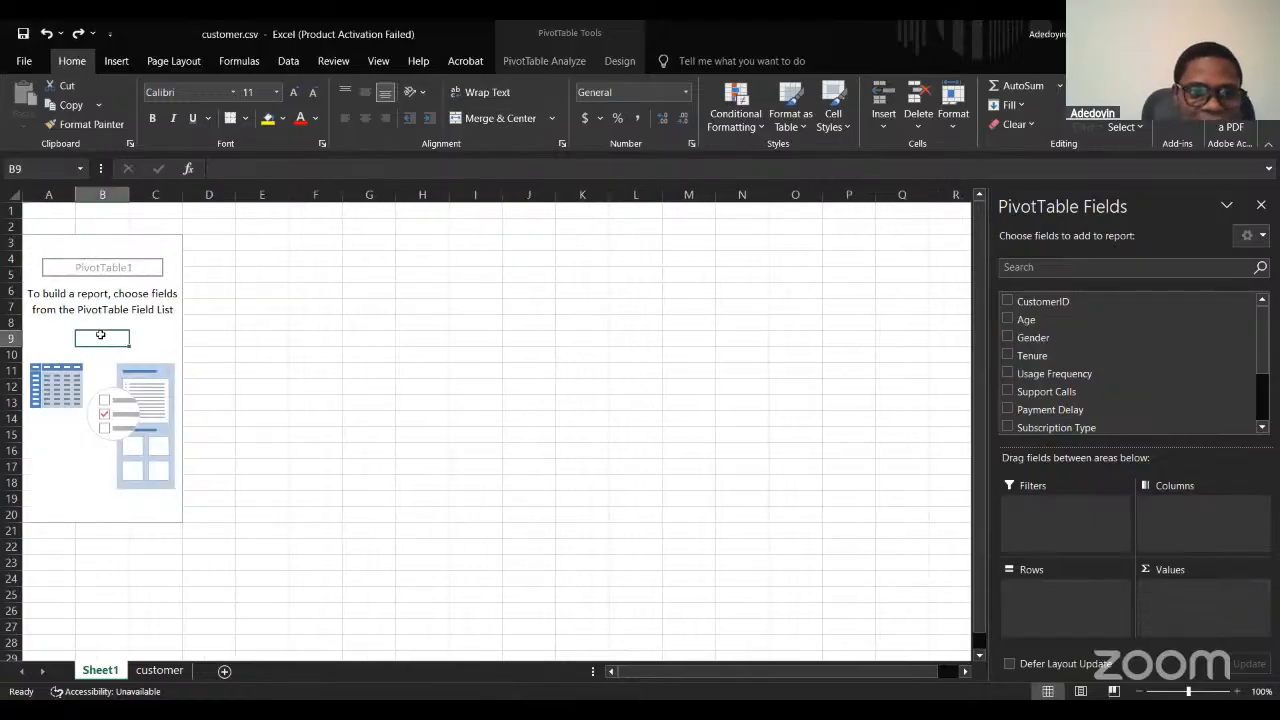
drag(1035, 340, 1054, 598)
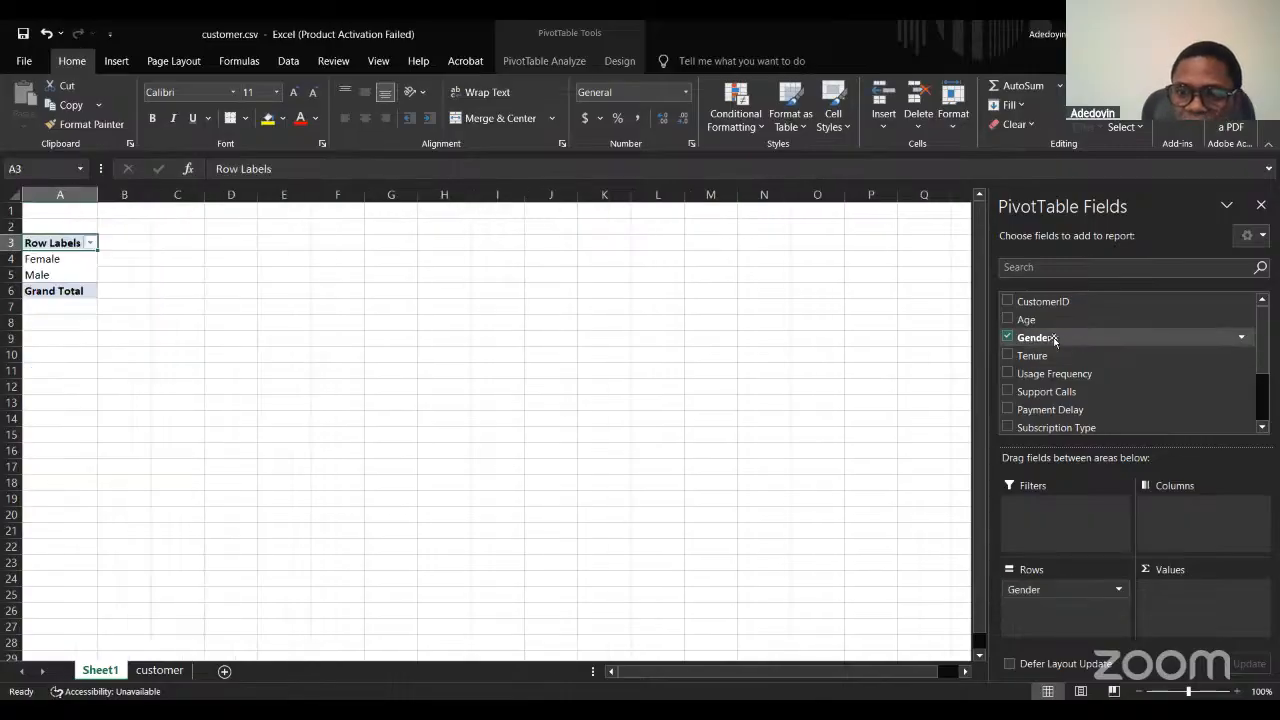
drag(1054, 337, 1189, 593)
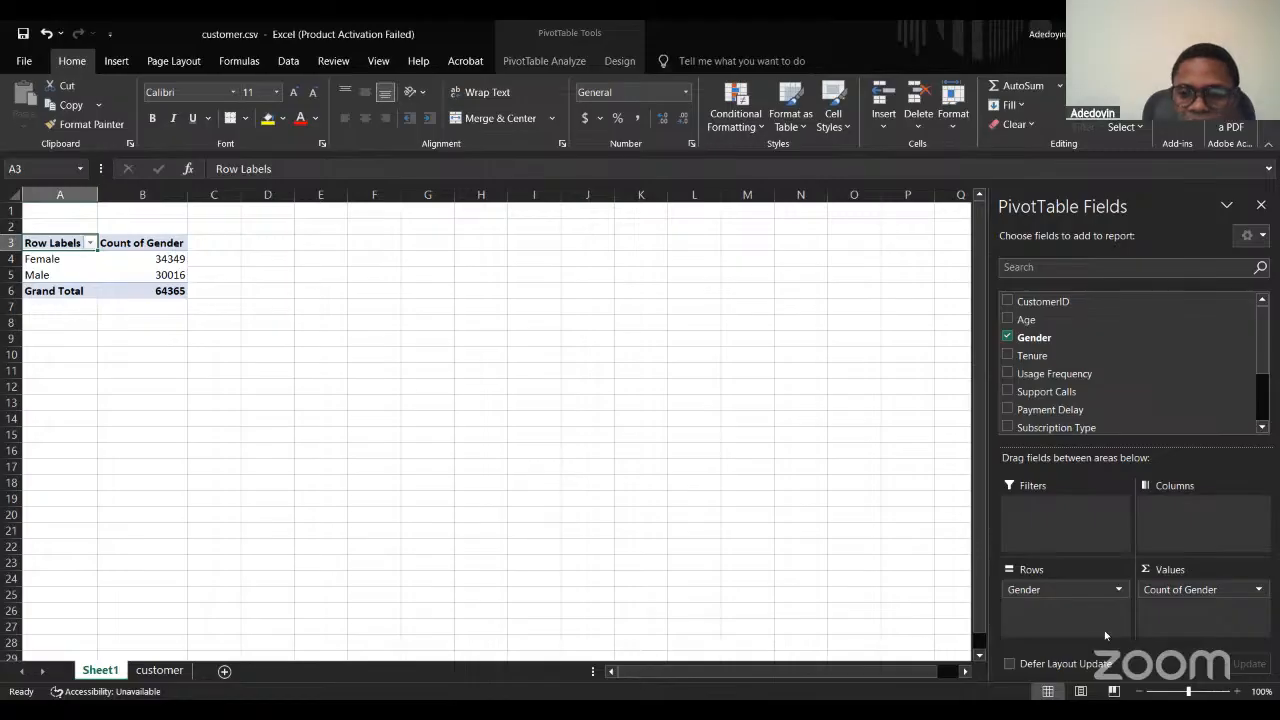
Keep the Gender value field summarized by Count and show its values as % of Grand Total.
click(1259, 590)
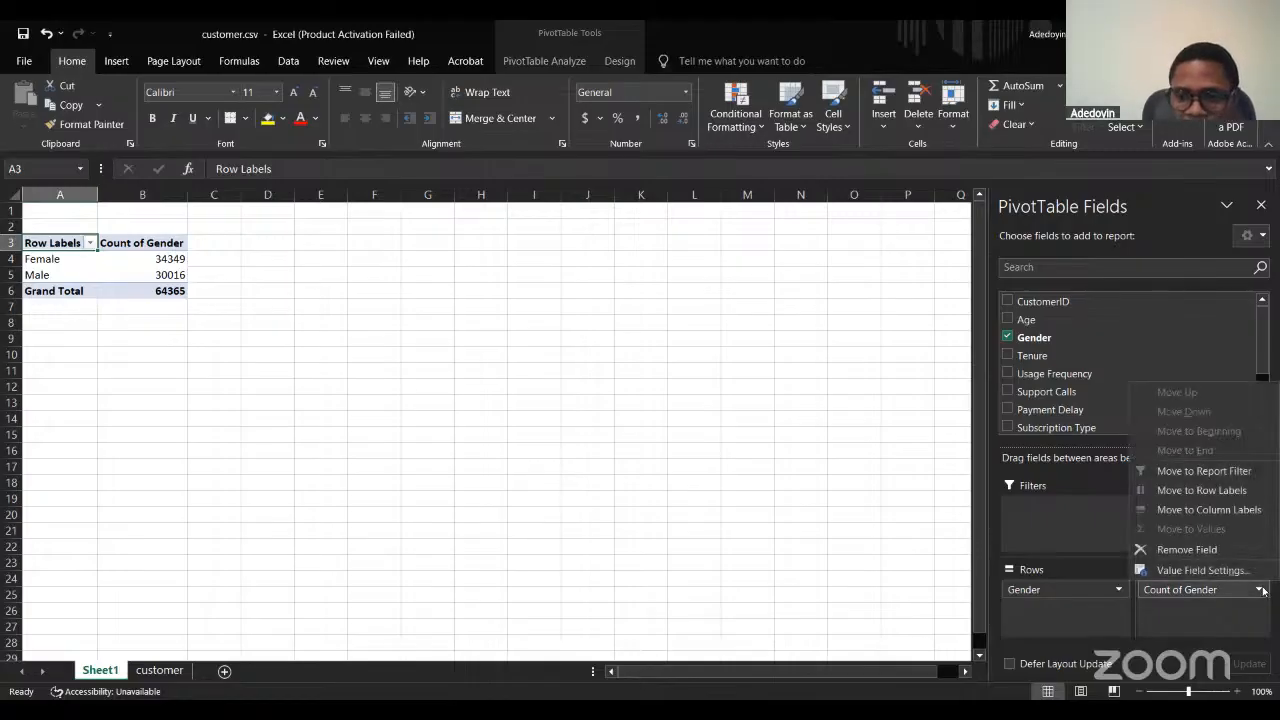
click(1227, 573)
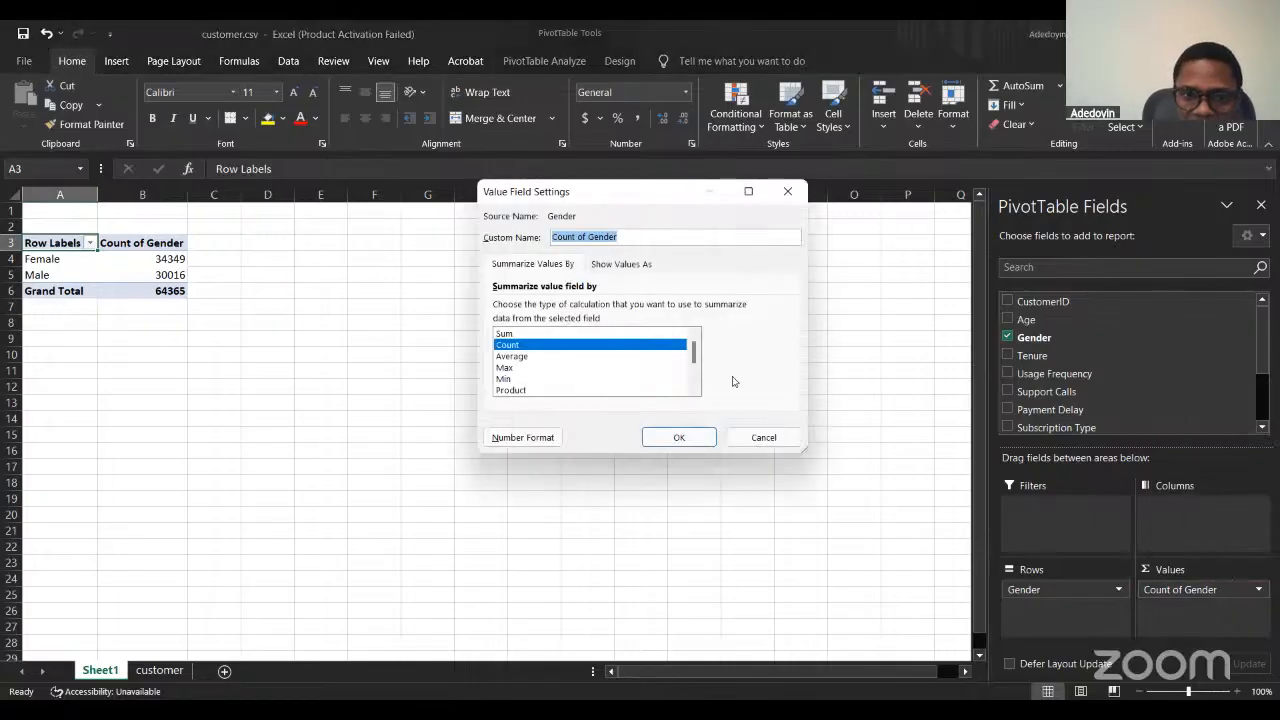
click(526, 345)
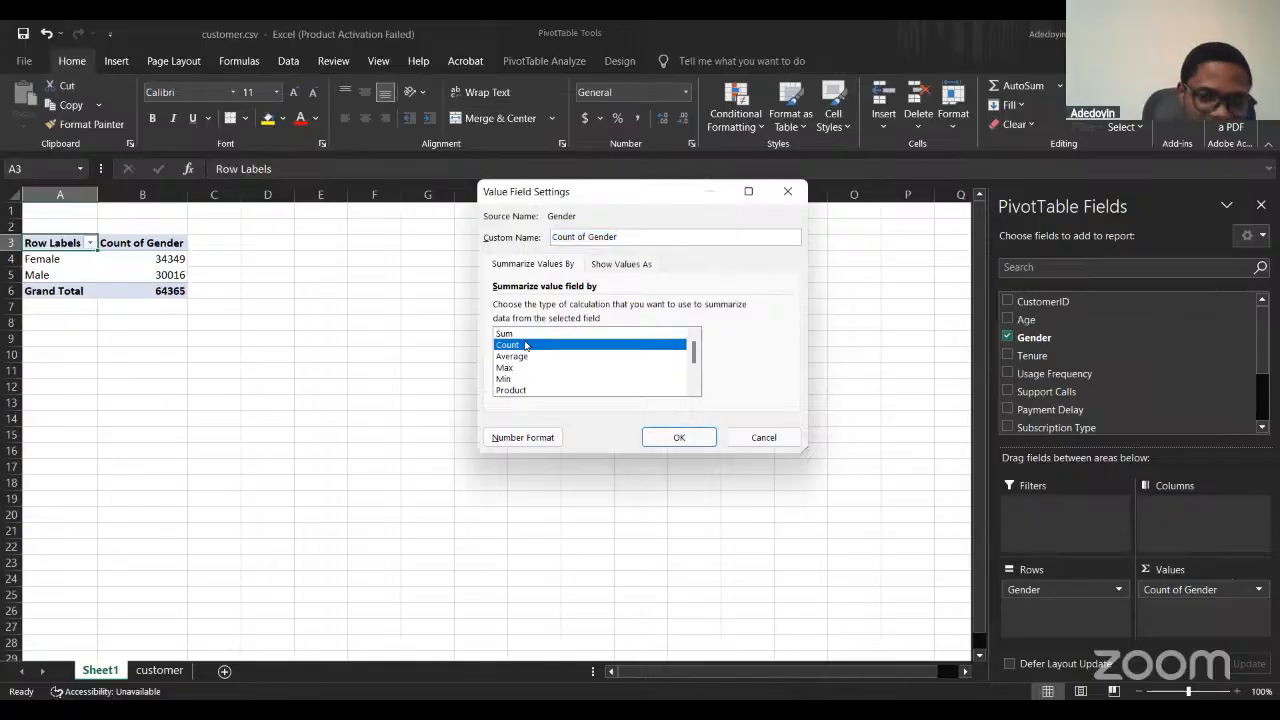
click(629, 265)
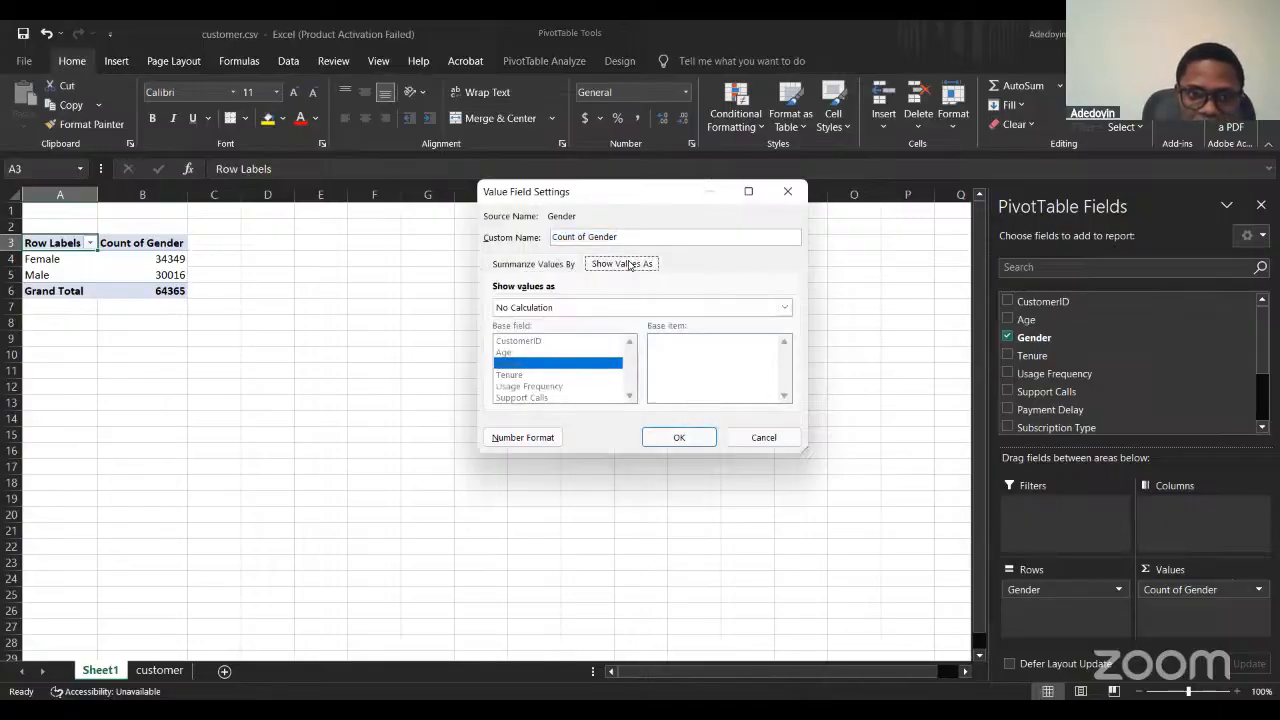
click(545, 310)
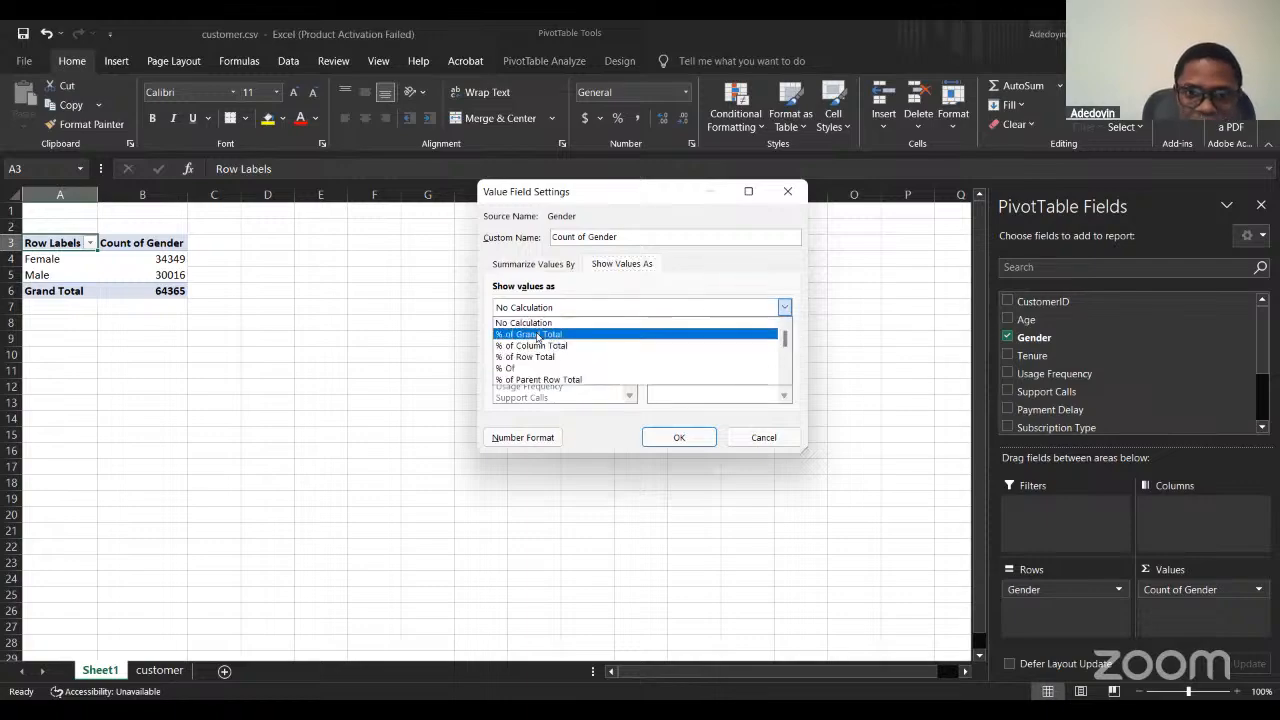
click(538, 333)
click(680, 437)
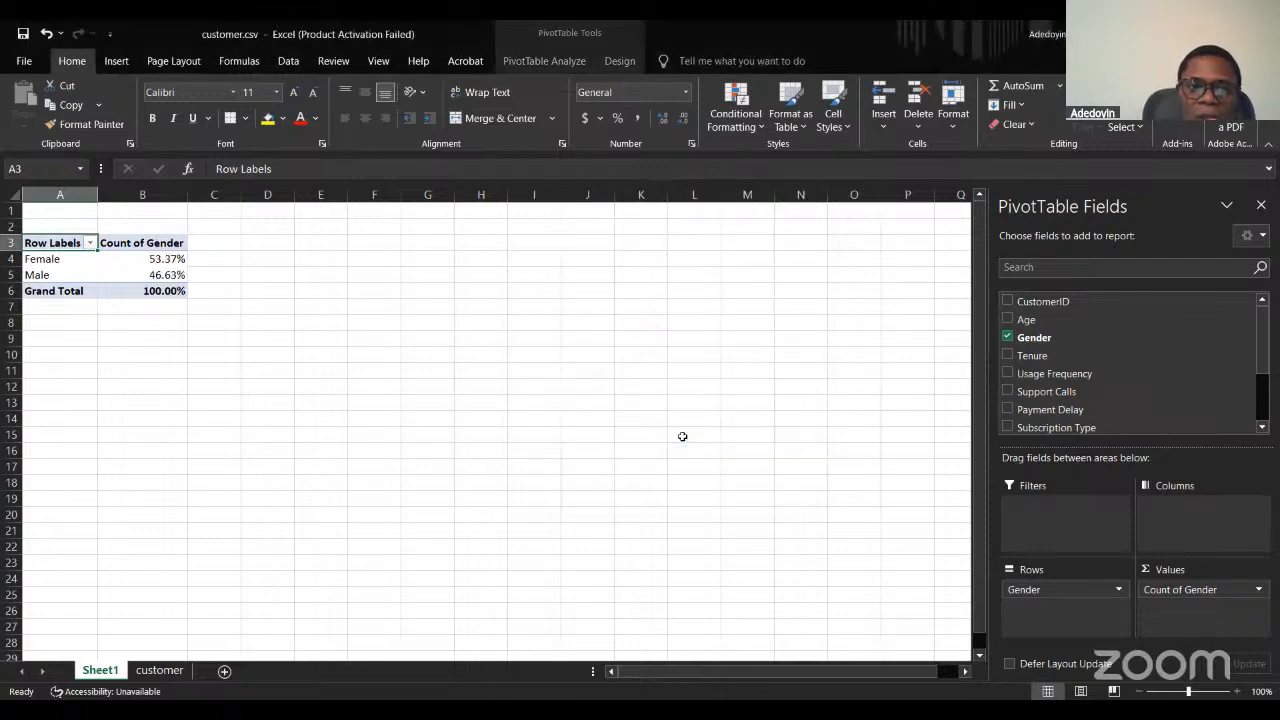
Reduce the percentages in B4:B6 of the gender PivotTable to zero decimal places.
click(165, 261)
drag(161, 275, 160, 291)
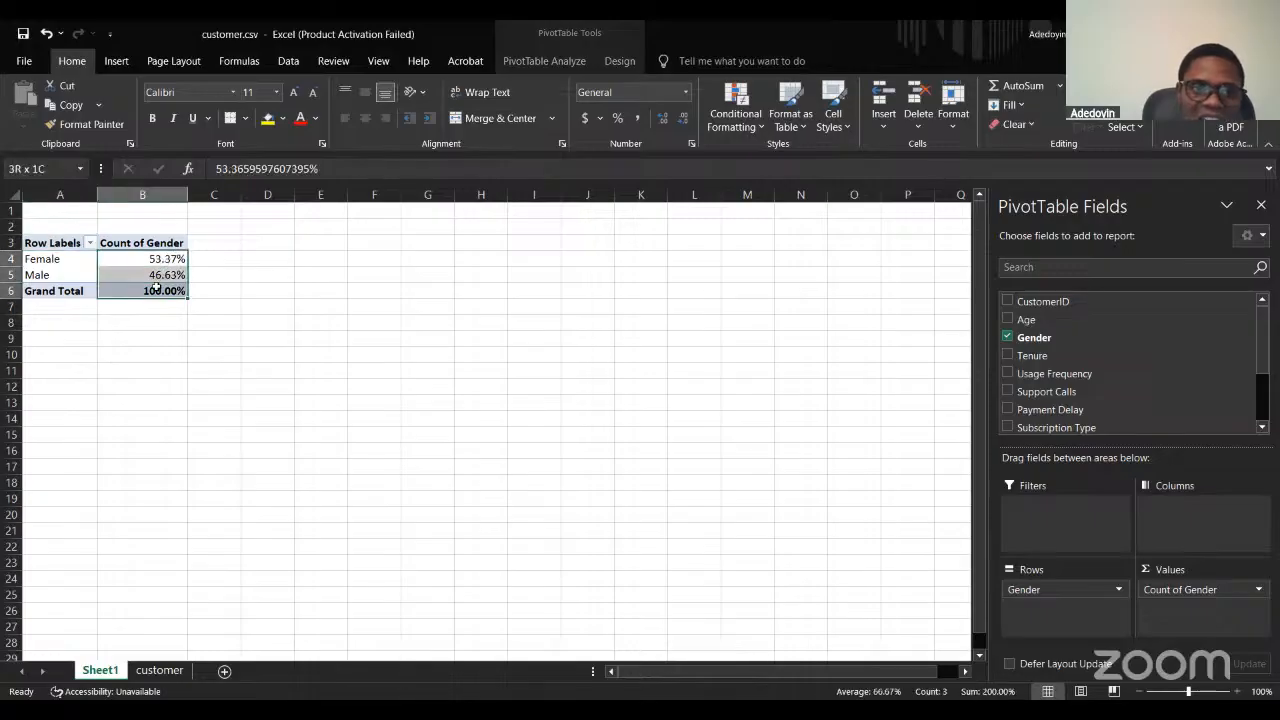
click(147, 259)
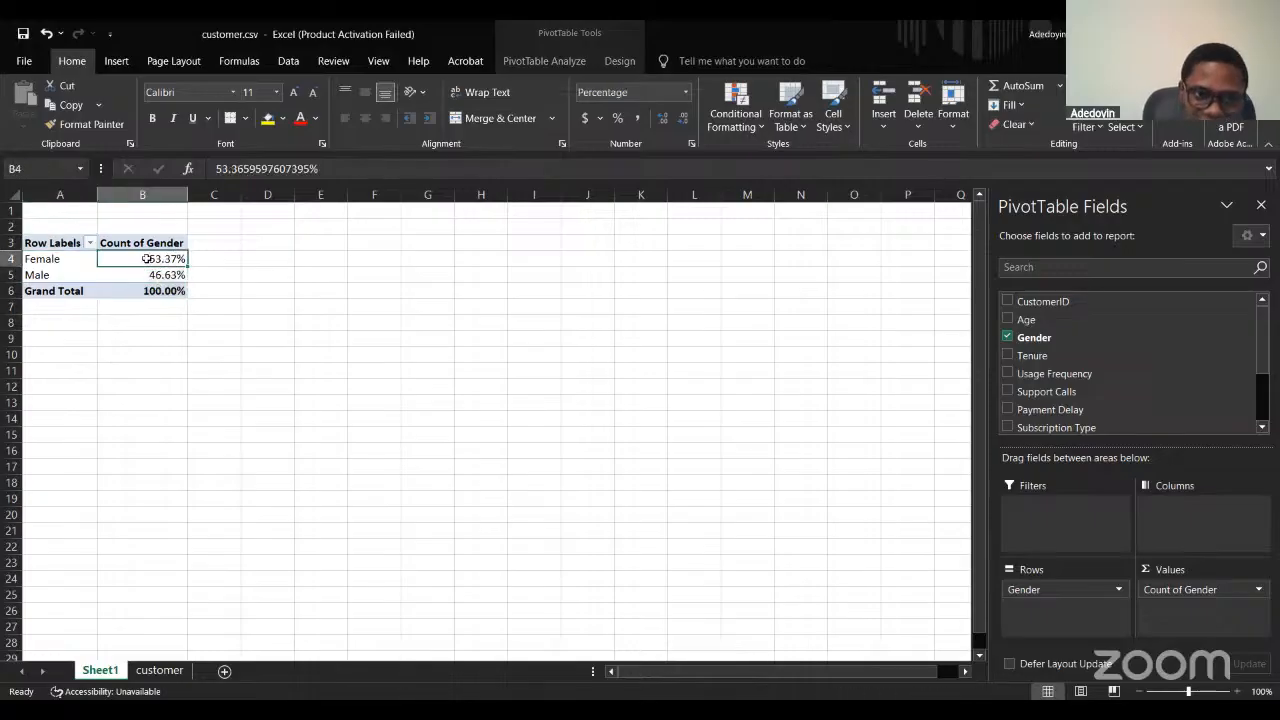
drag(147, 259, 146, 287)
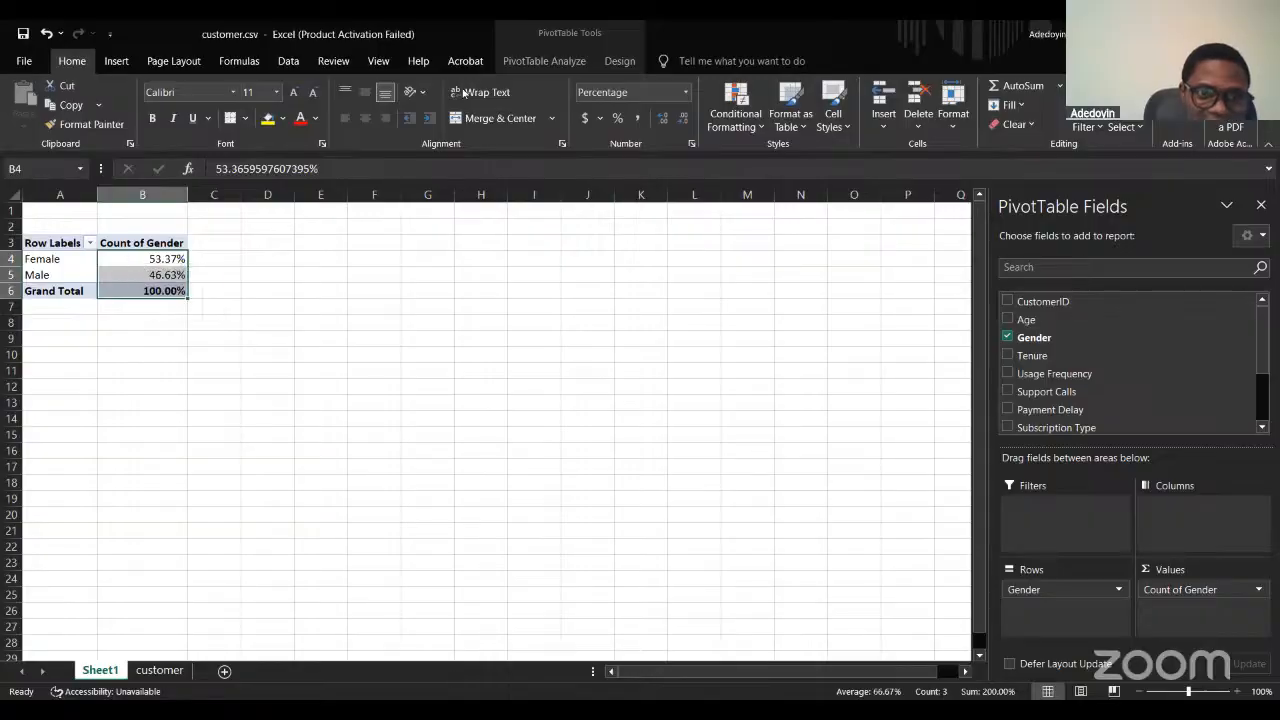
click(684, 122)
click(684, 122)
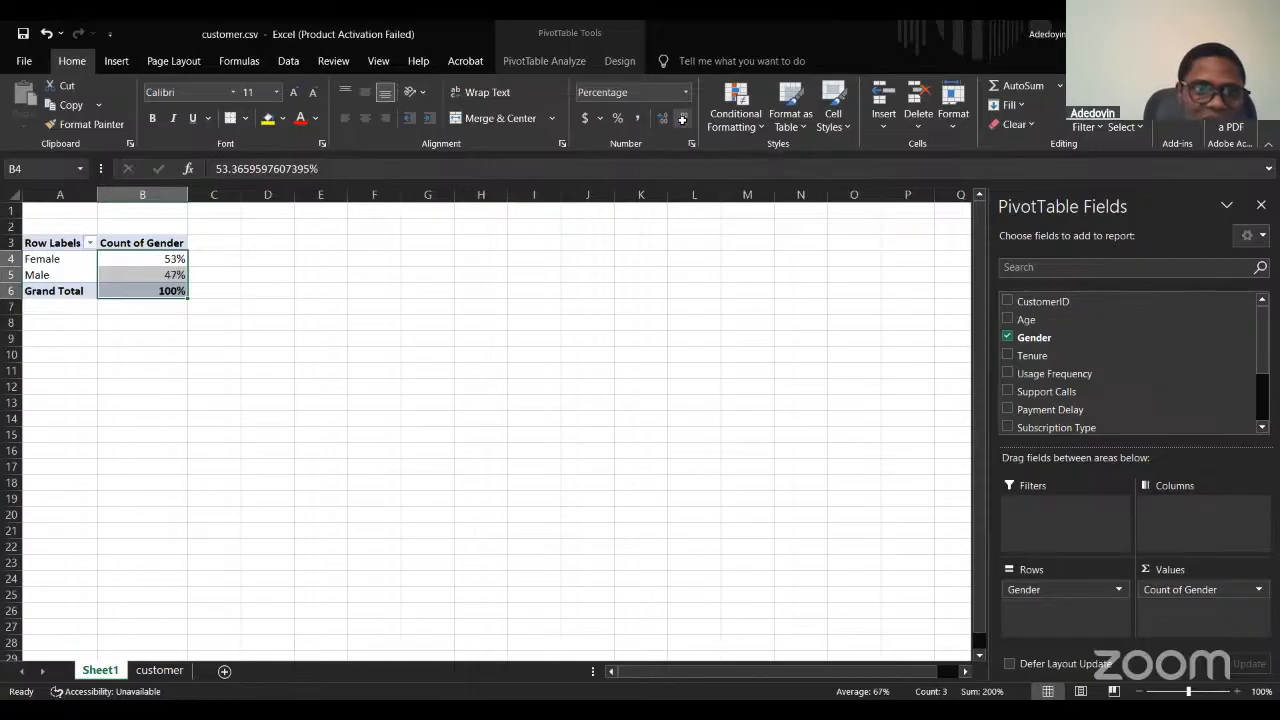
Examine the Female and Male percentage shares in the gender PivotTable.
click(238, 306)
click(140, 259)
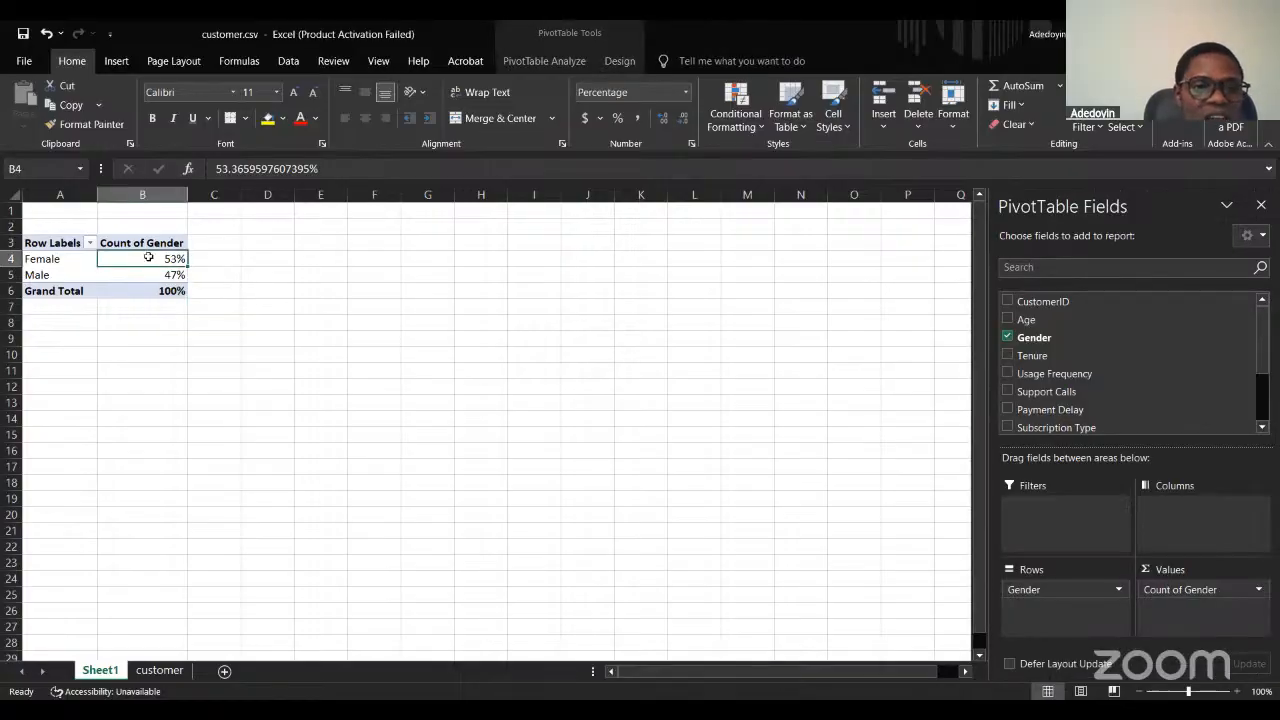
mouse_move(153, 257)
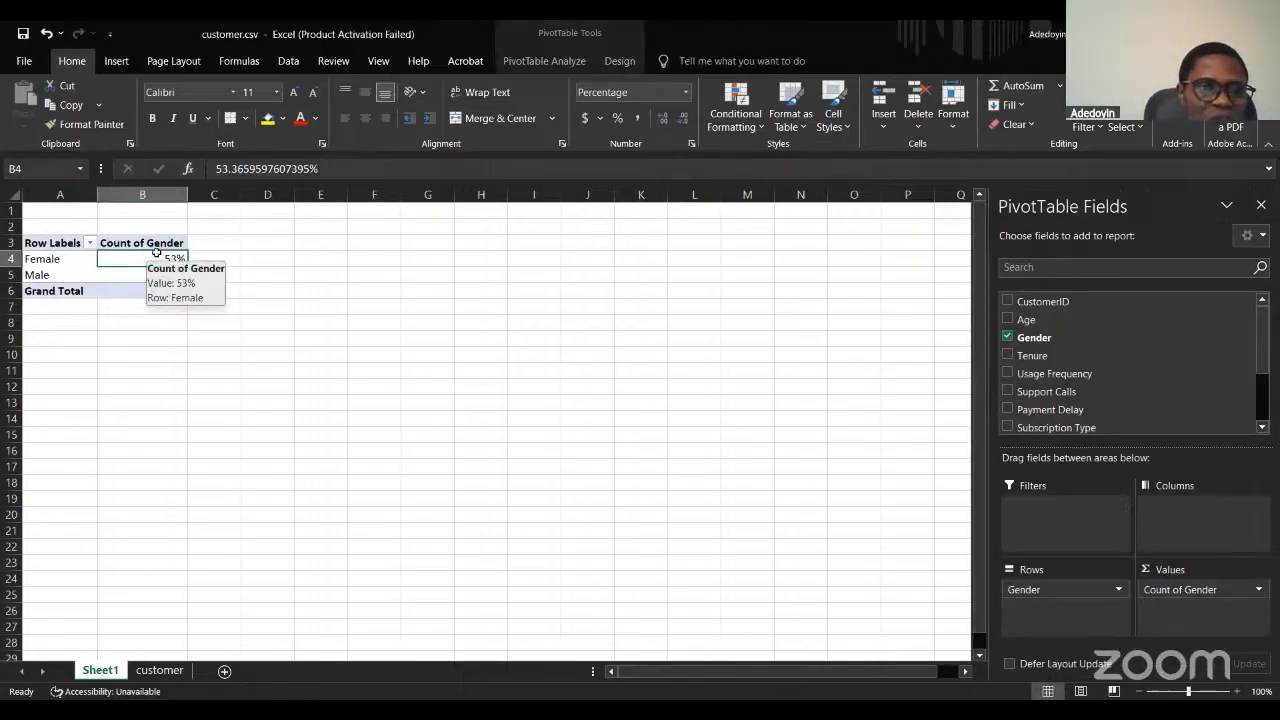
click(72, 258)
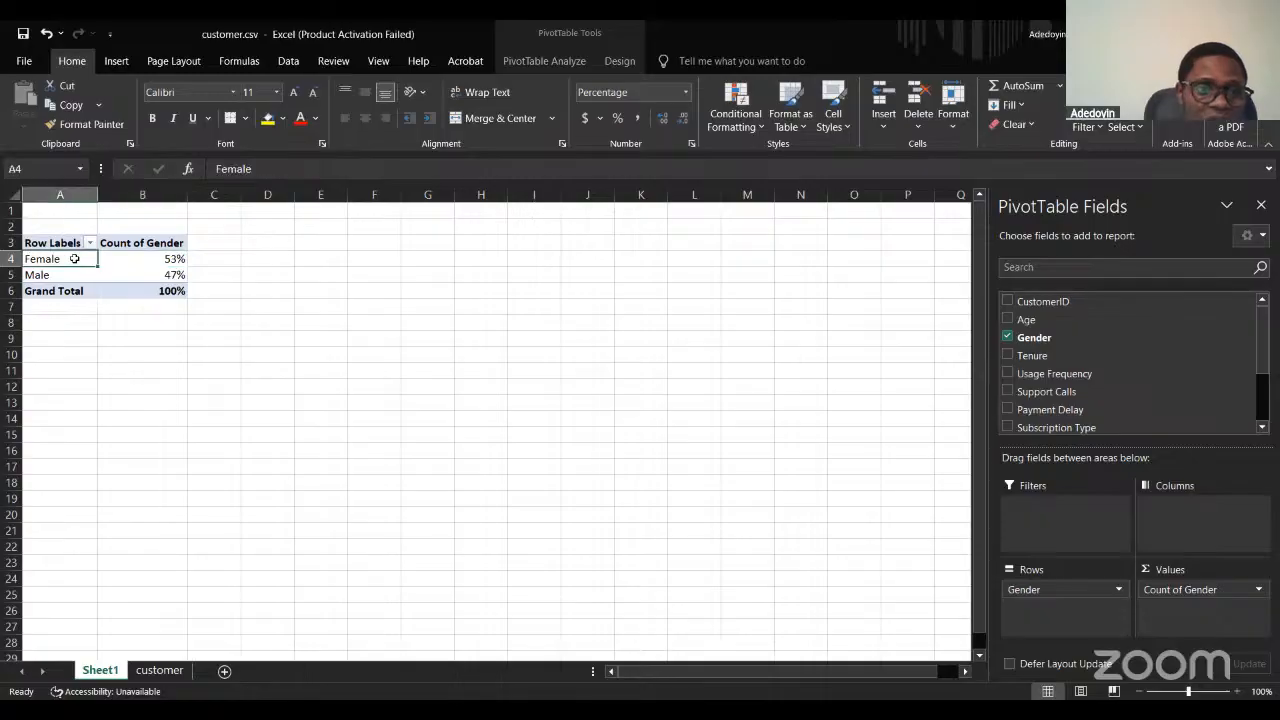
click(170, 273)
key(Left)
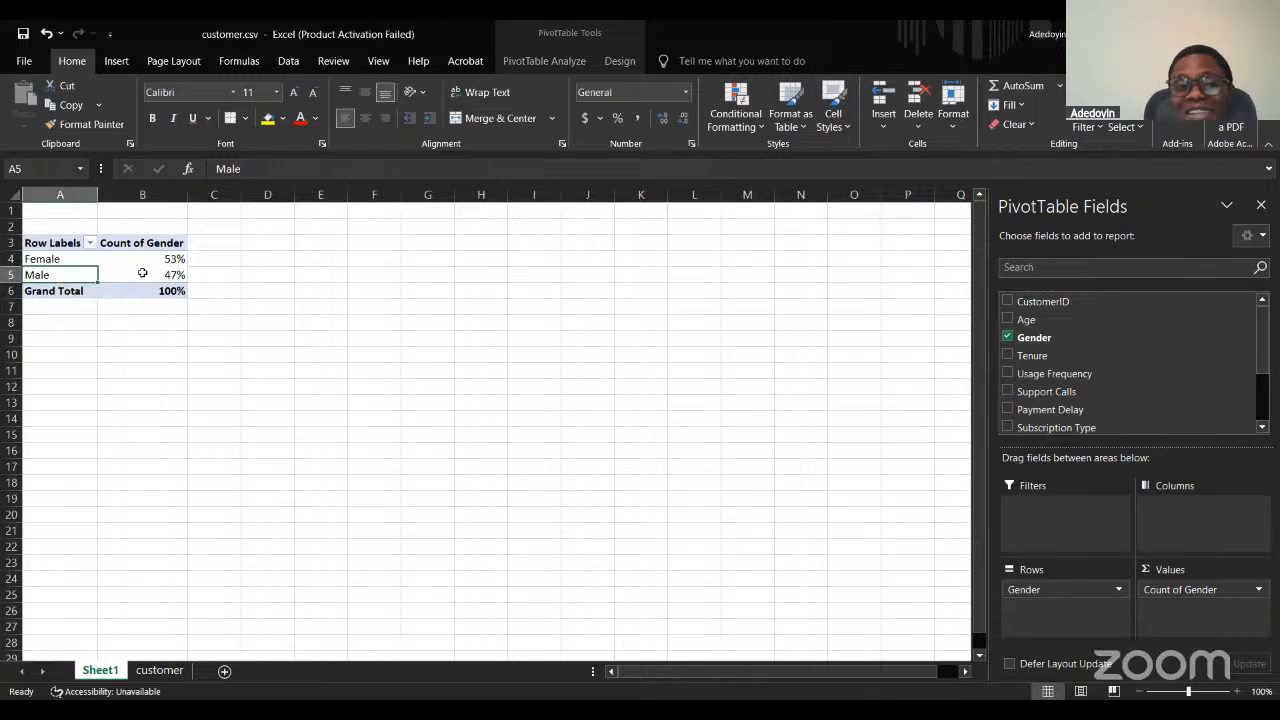
click(142, 273)
click(59, 273)
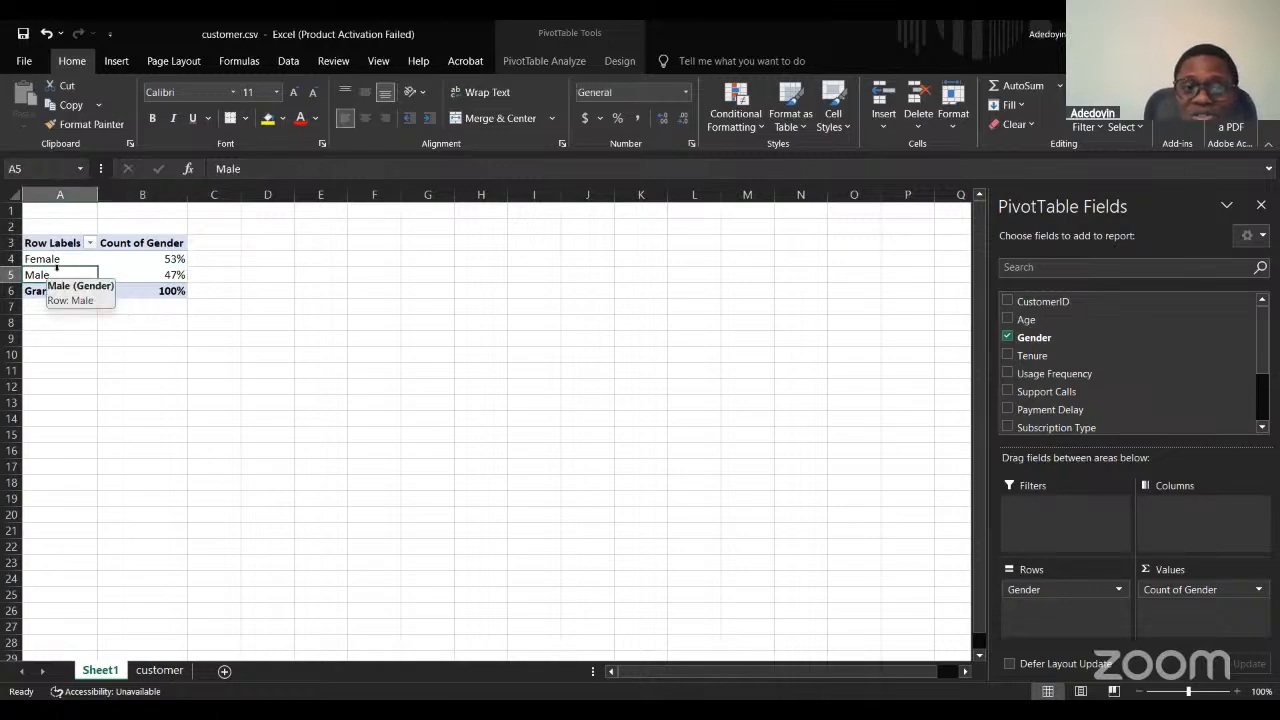
click(136, 270)
key(Left)
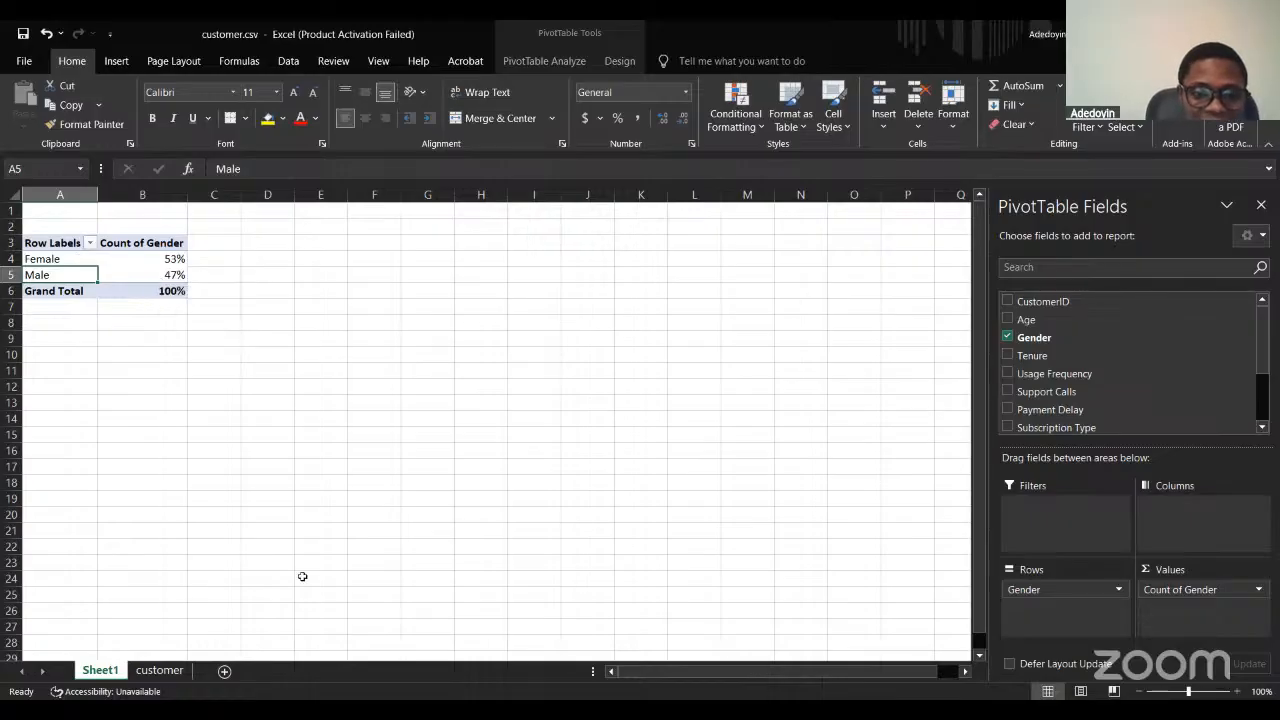
Copy the whole gender PivotTable (A3:B6) and paste the duplicate at cell A10.
click(60, 381)
click(108, 259)
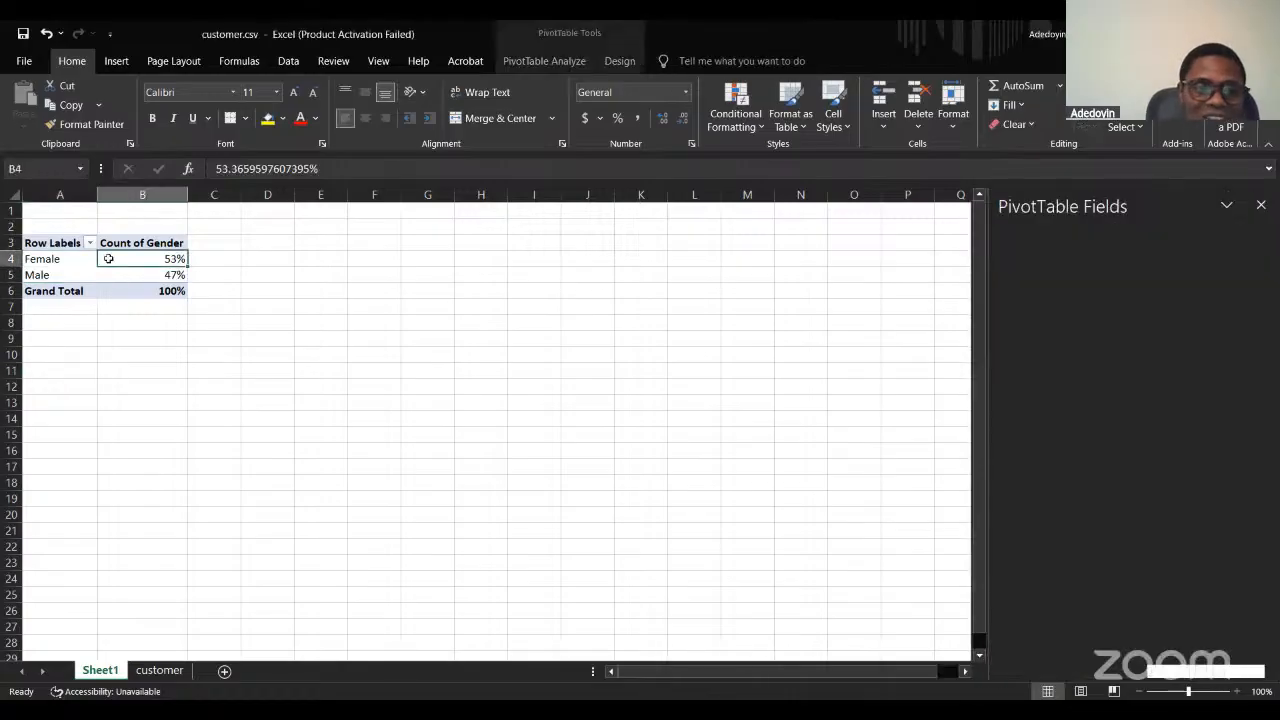
drag(46, 242, 136, 289)
key(ctrl+c)
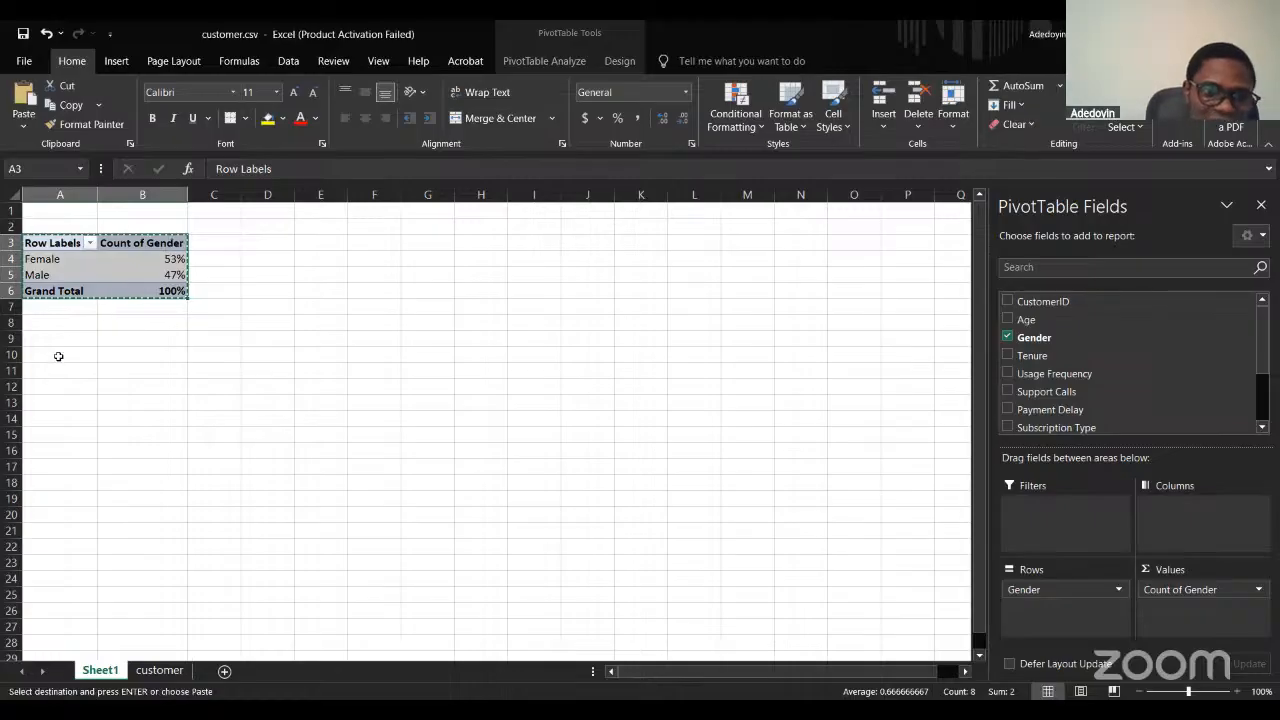
click(57, 354)
key(ctrl+v)
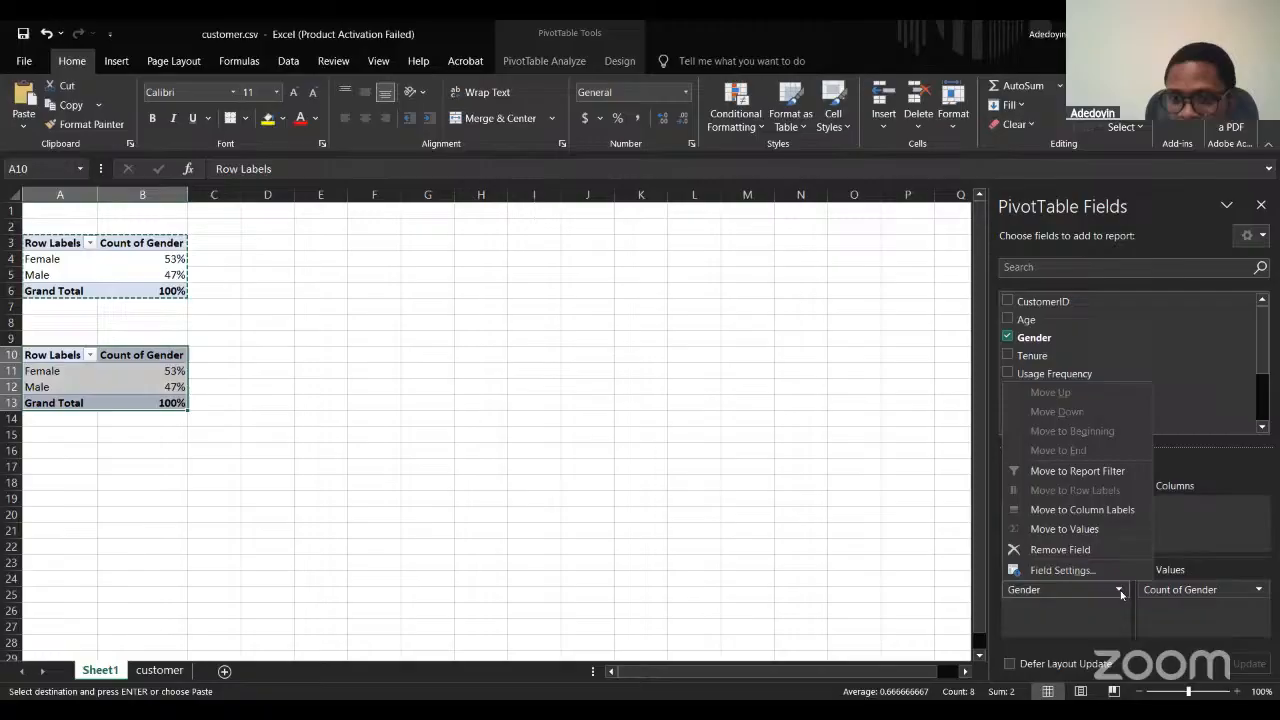
Remove Gender from both the rows and the values of the copied PivotTable at A10.
click(1078, 549)
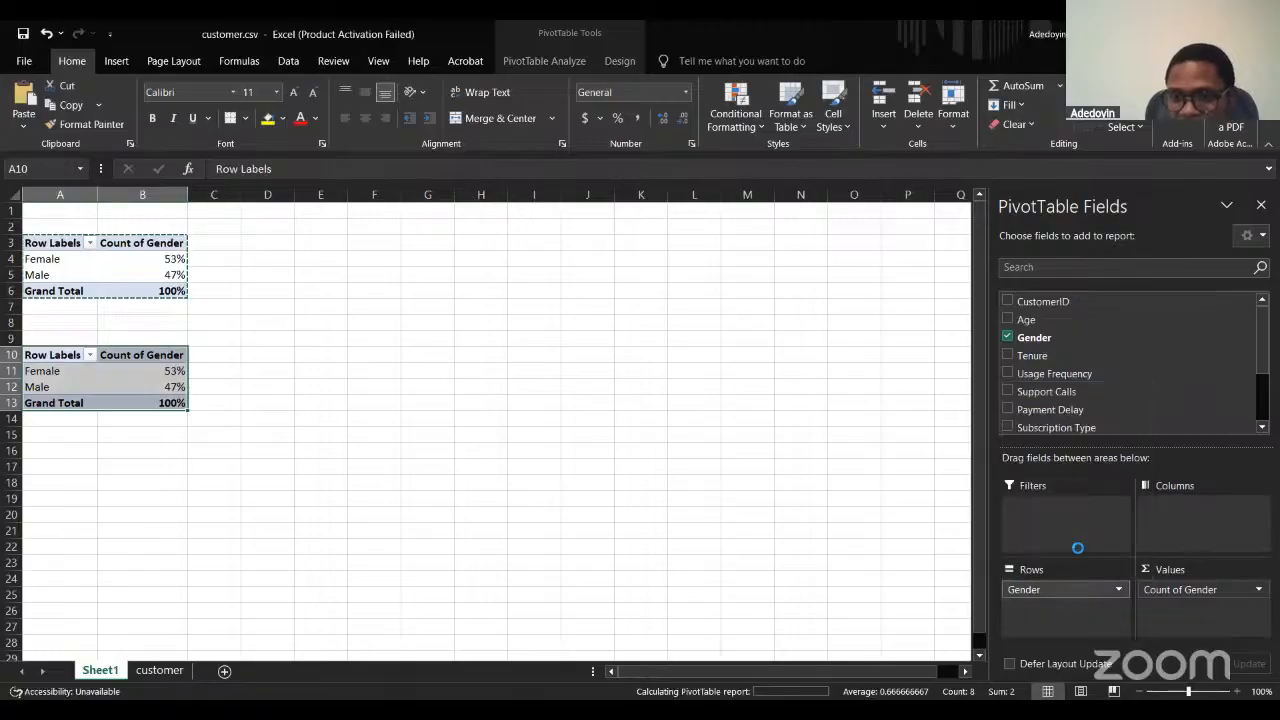
click(1221, 596)
click(1210, 552)
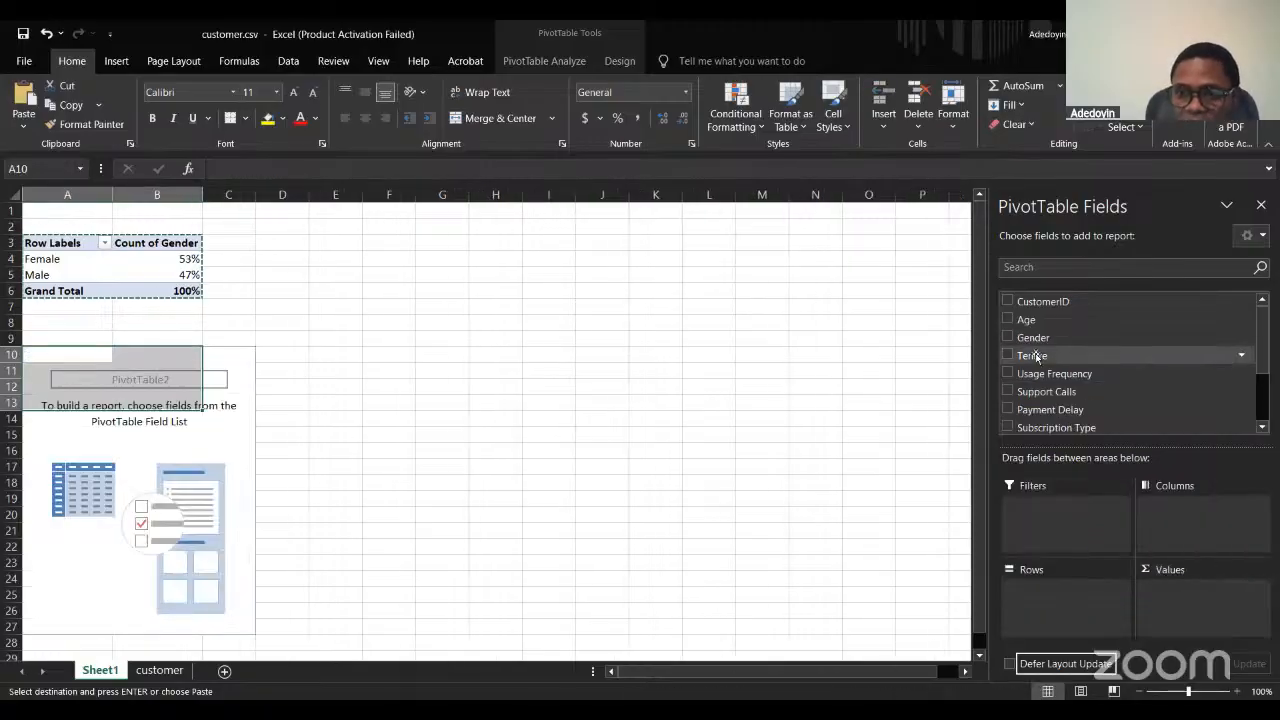
Try Tenure as both the row field and the value field of the copied PivotTable.
drag(1032, 358, 1040, 598)
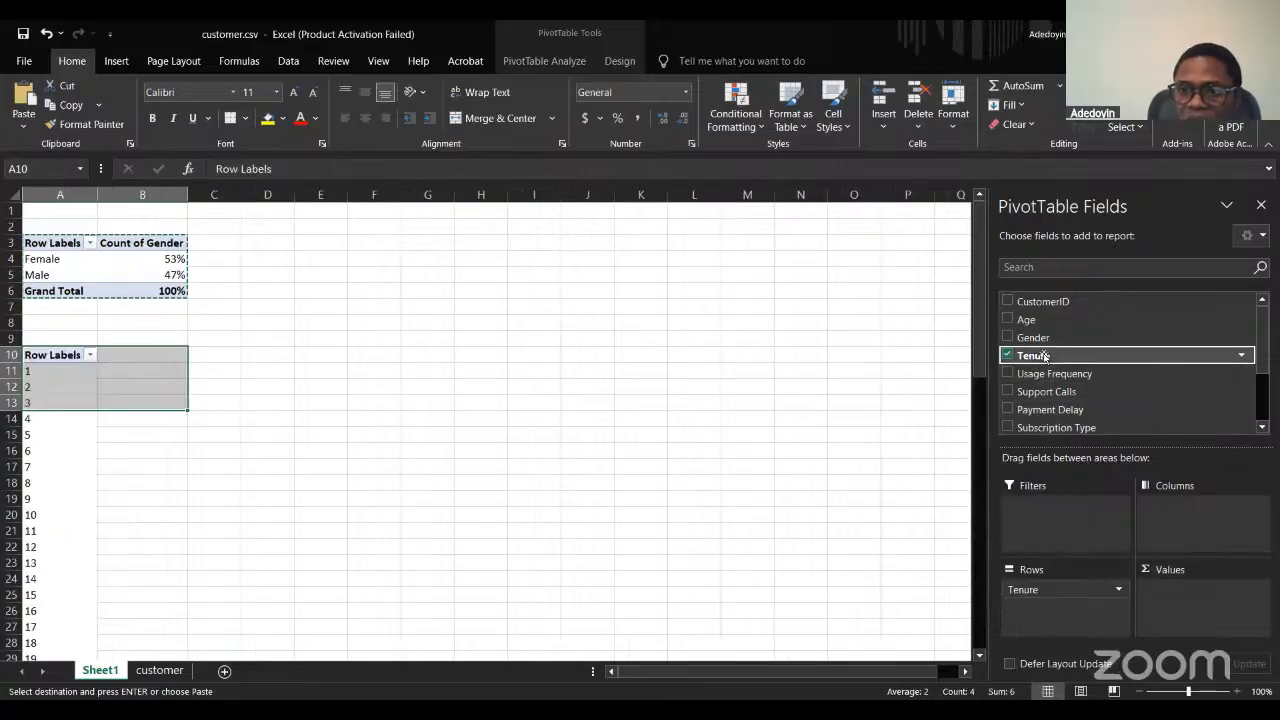
drag(1043, 356, 1206, 598)
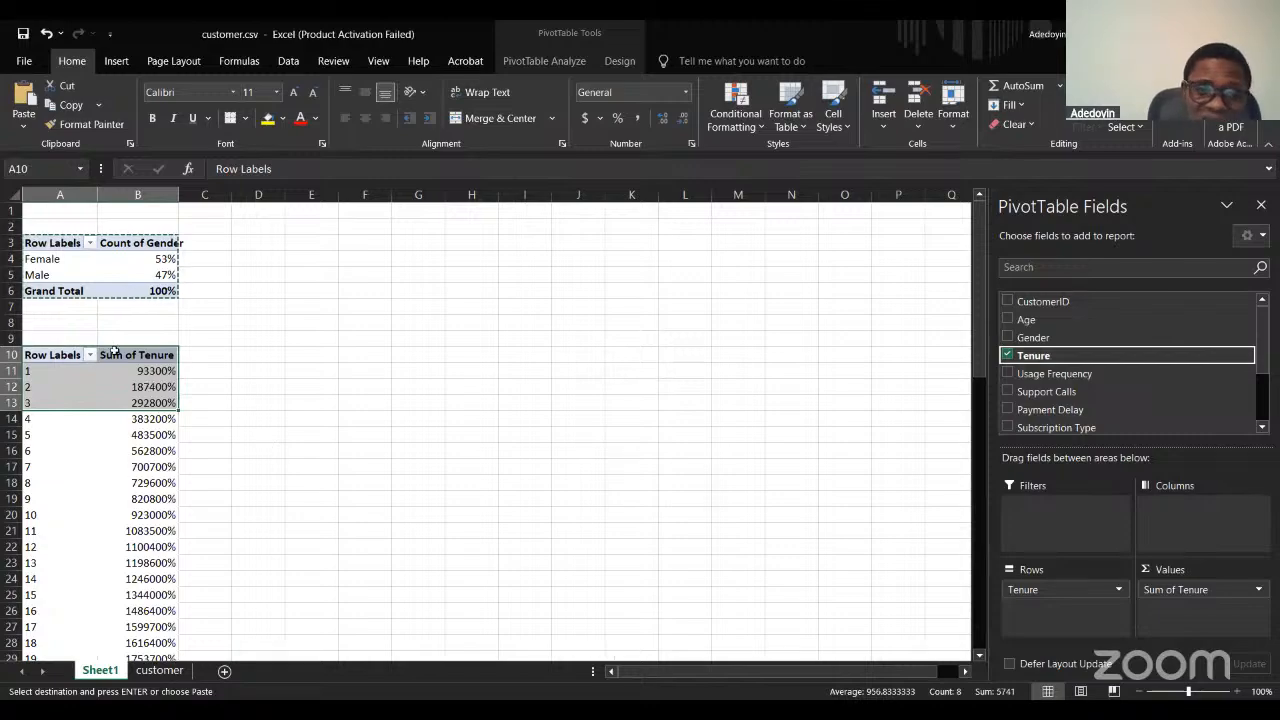
click(117, 352)
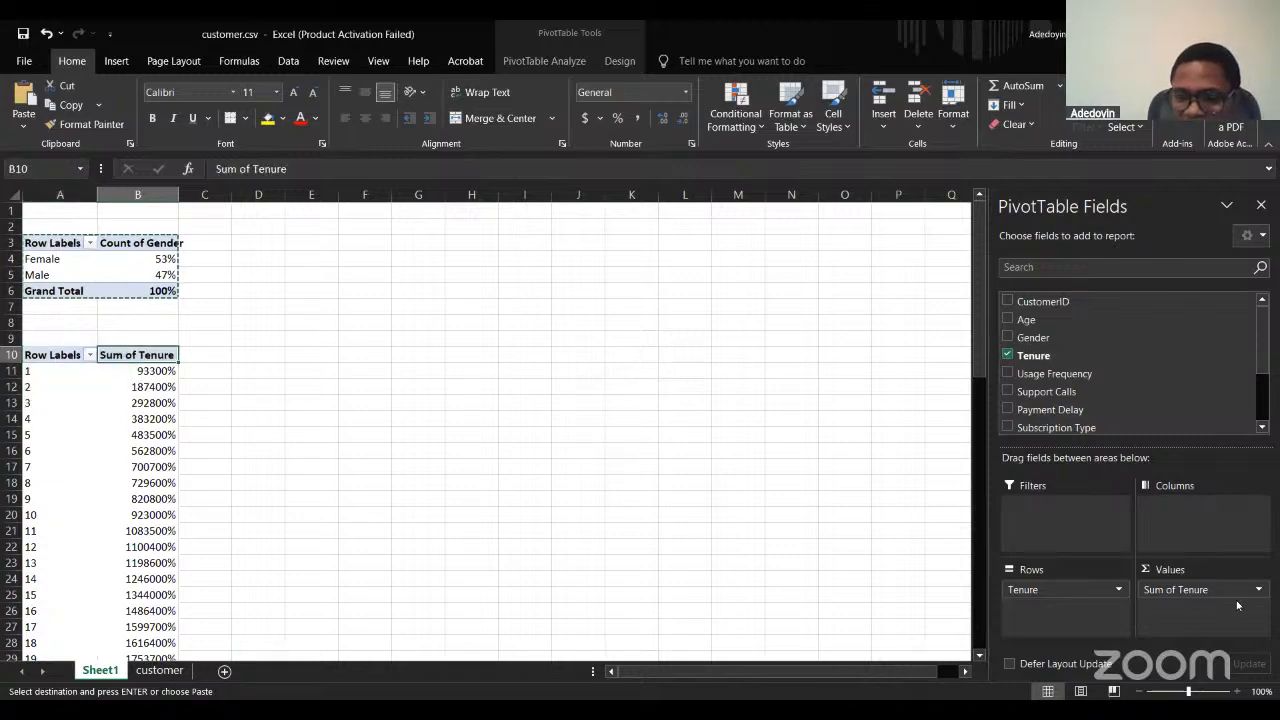
Look across the columns from Tenure to Contract Length on the customer sheet, and return to Sheet1.
click(160, 671)
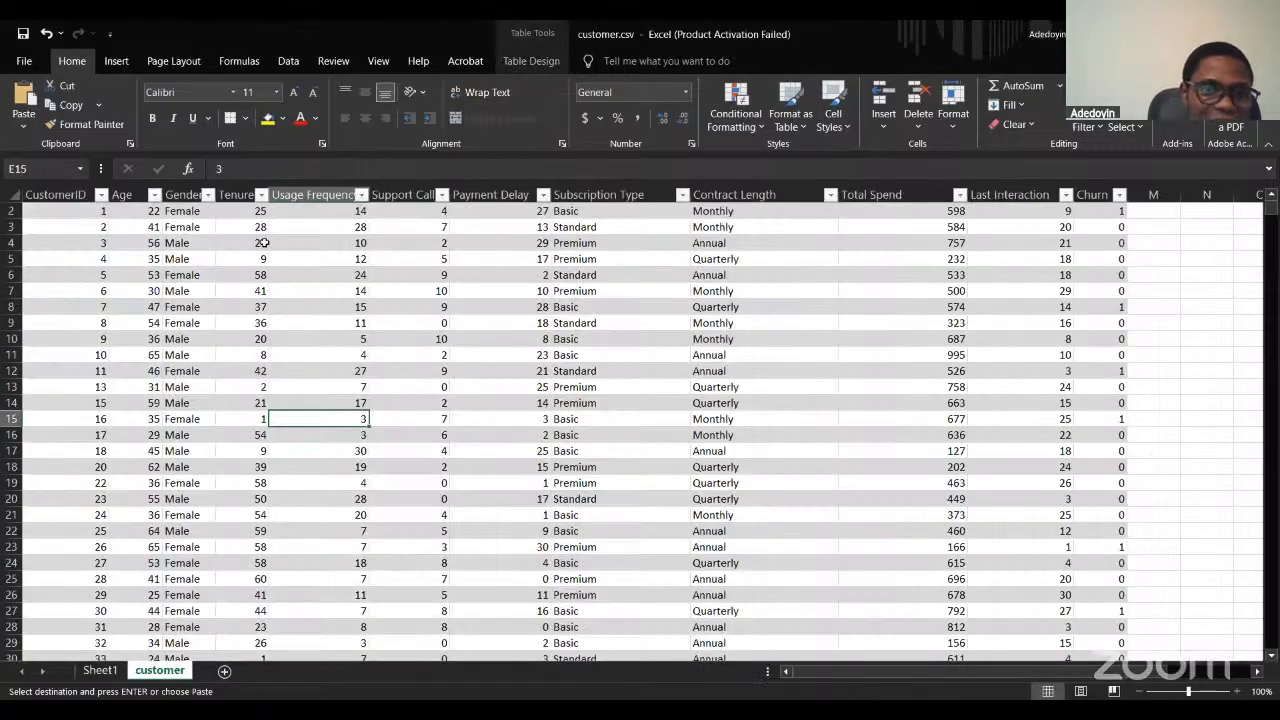
click(248, 226)
key(Right)
key(Right)
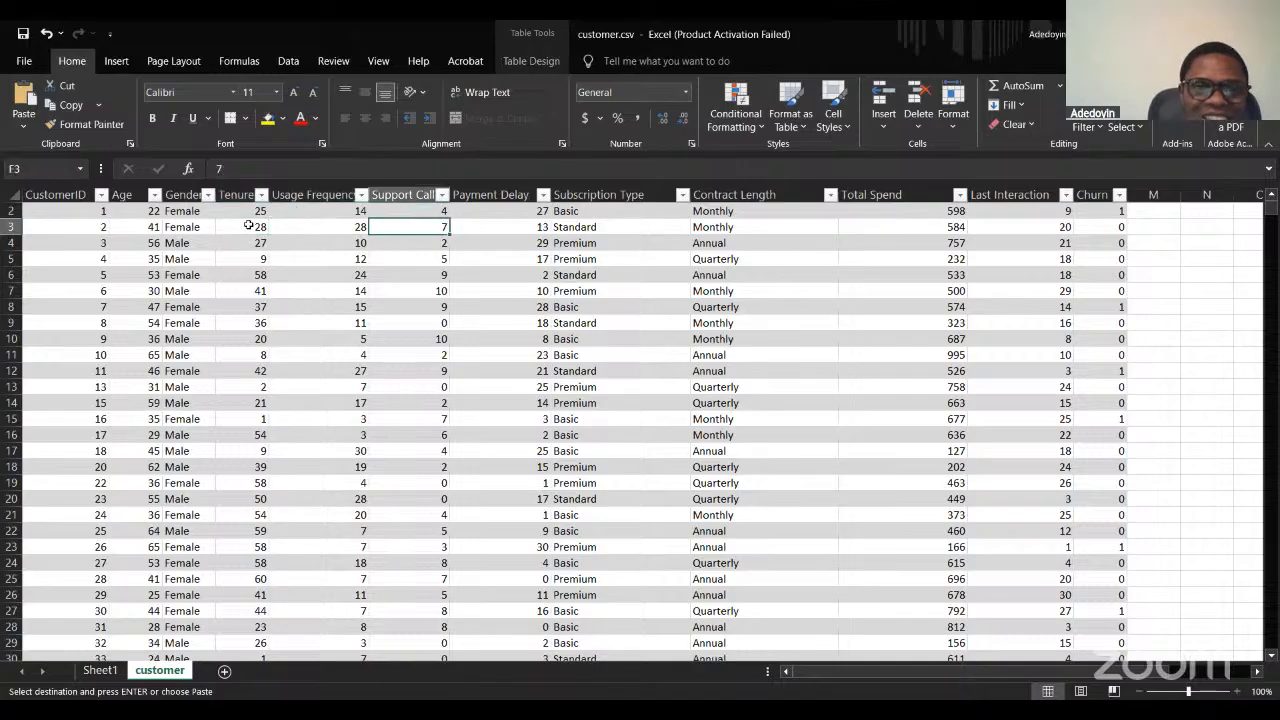
key(Right)
key(Right)
key(Right)
key(Left)
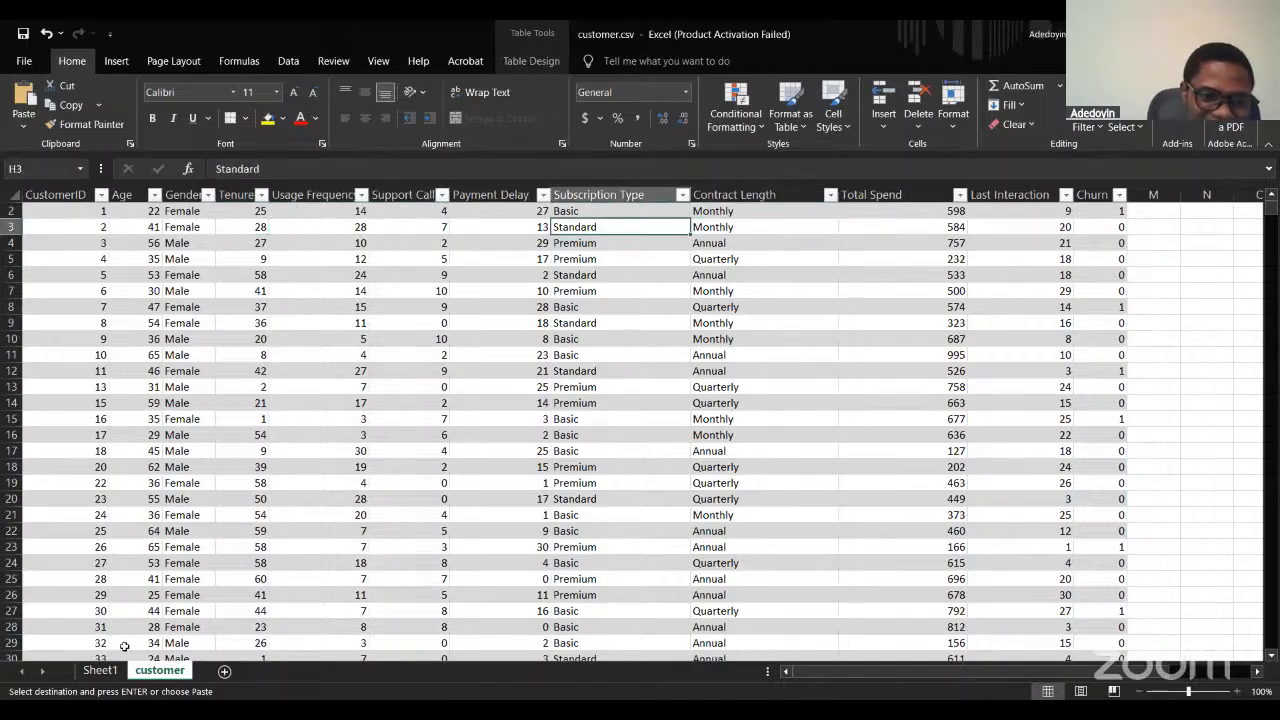
click(106, 670)
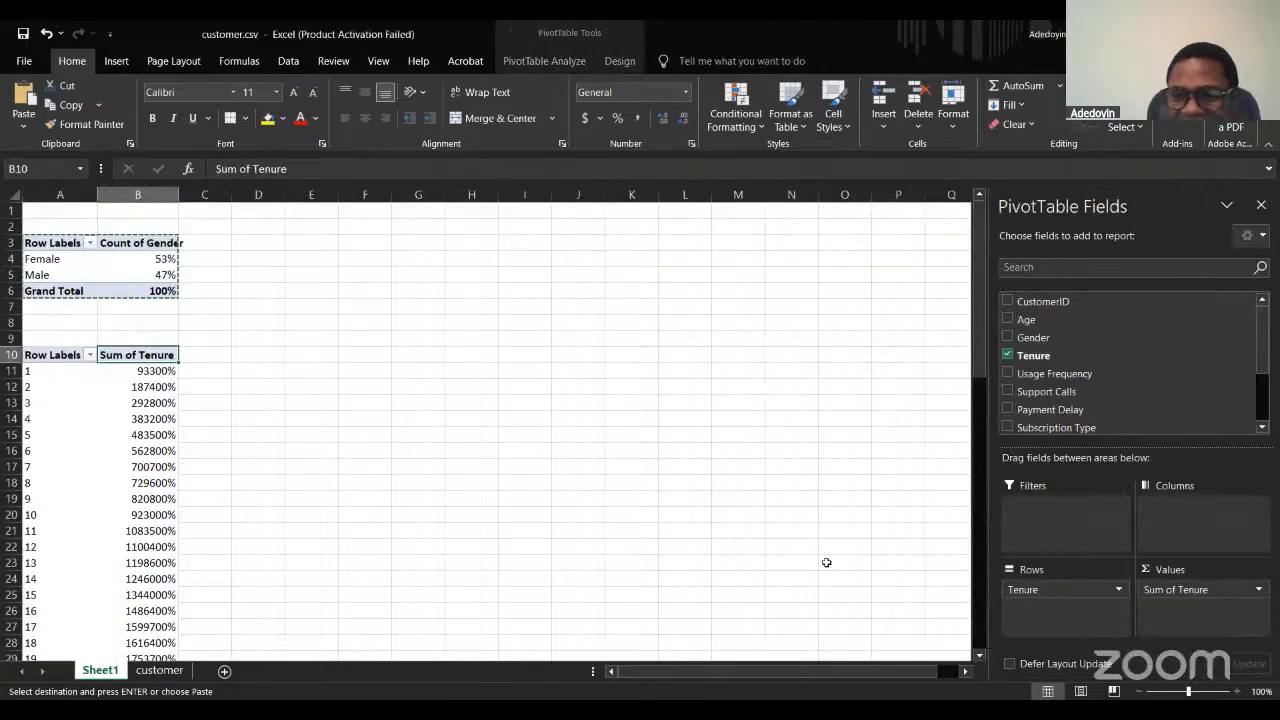
Remove Tenure from both the rows and the values of the second PivotTable.
click(1118, 589)
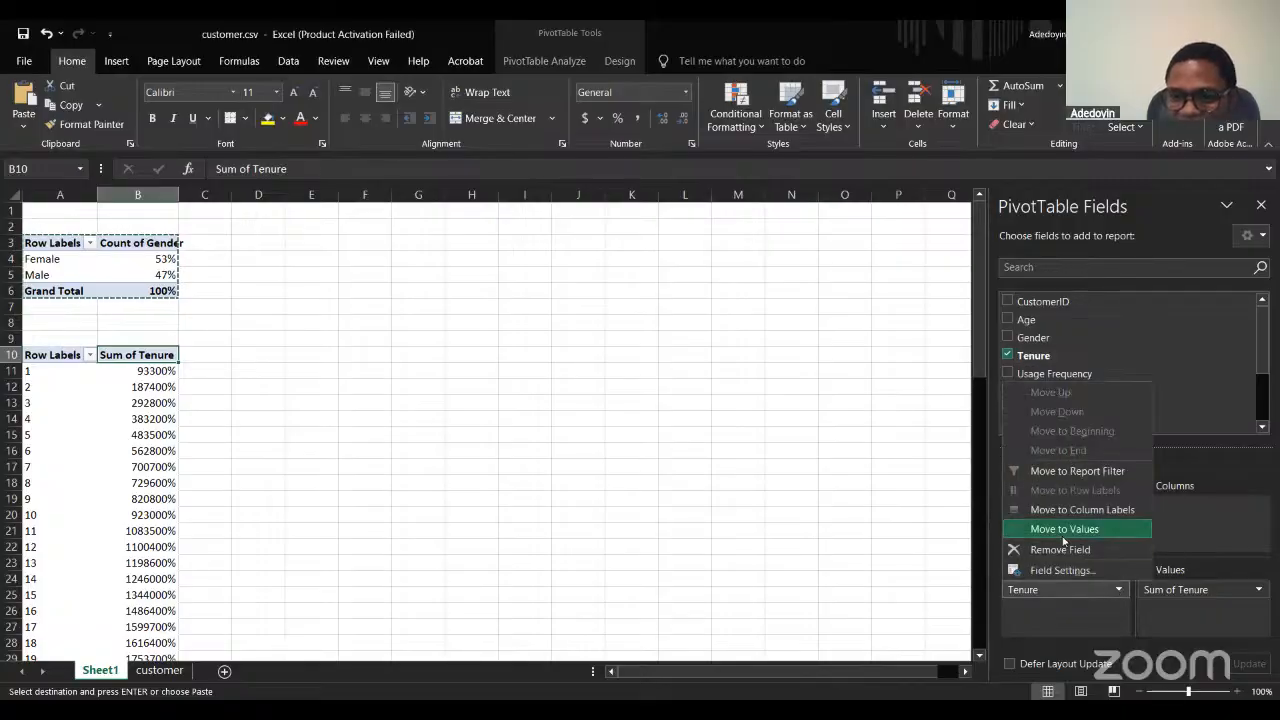
click(1057, 549)
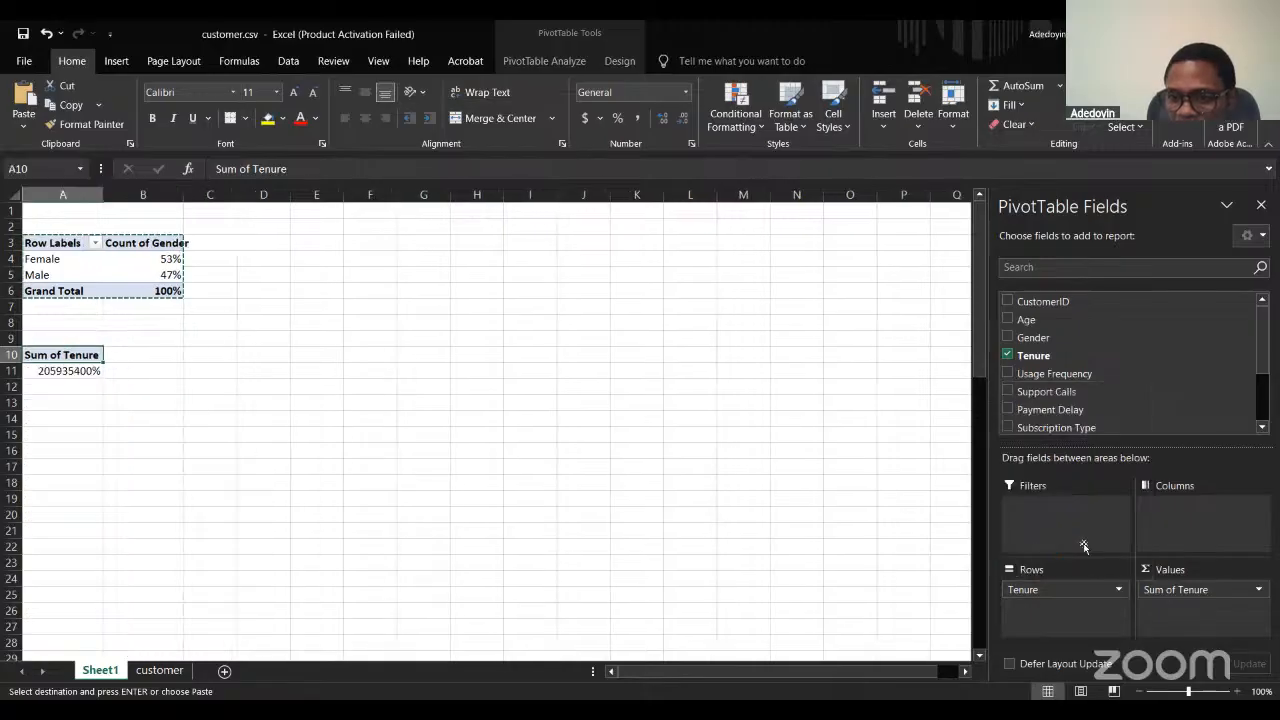
click(1220, 589)
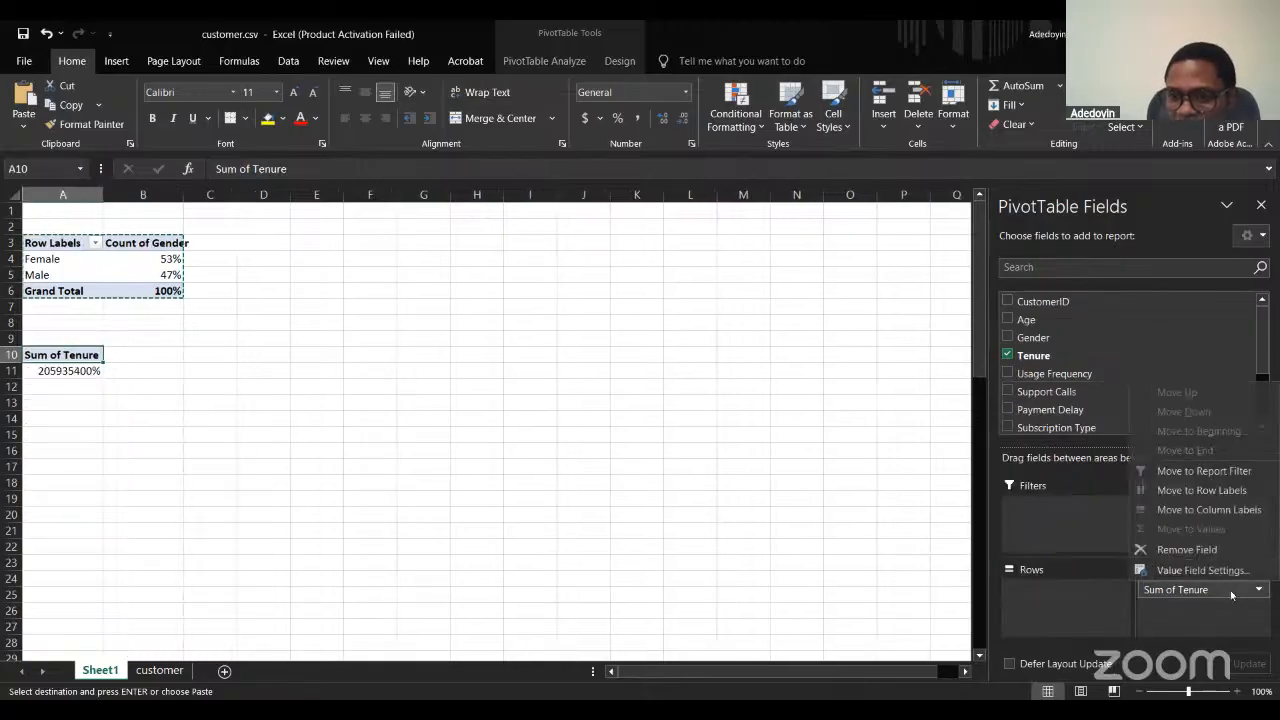
click(1187, 549)
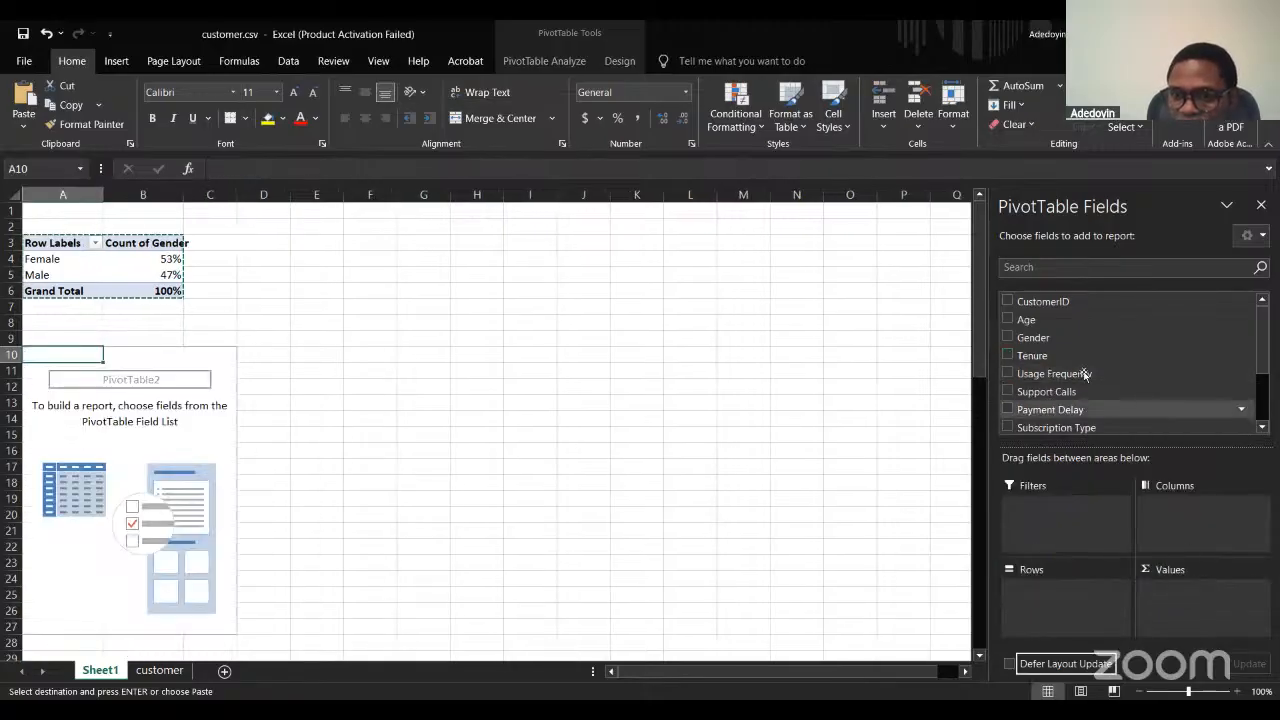
Place Subscription Type in the rows of the second PivotTable and again as its value field.
scroll(1086, 371, down, 1)
drag(1083, 373, 1058, 592)
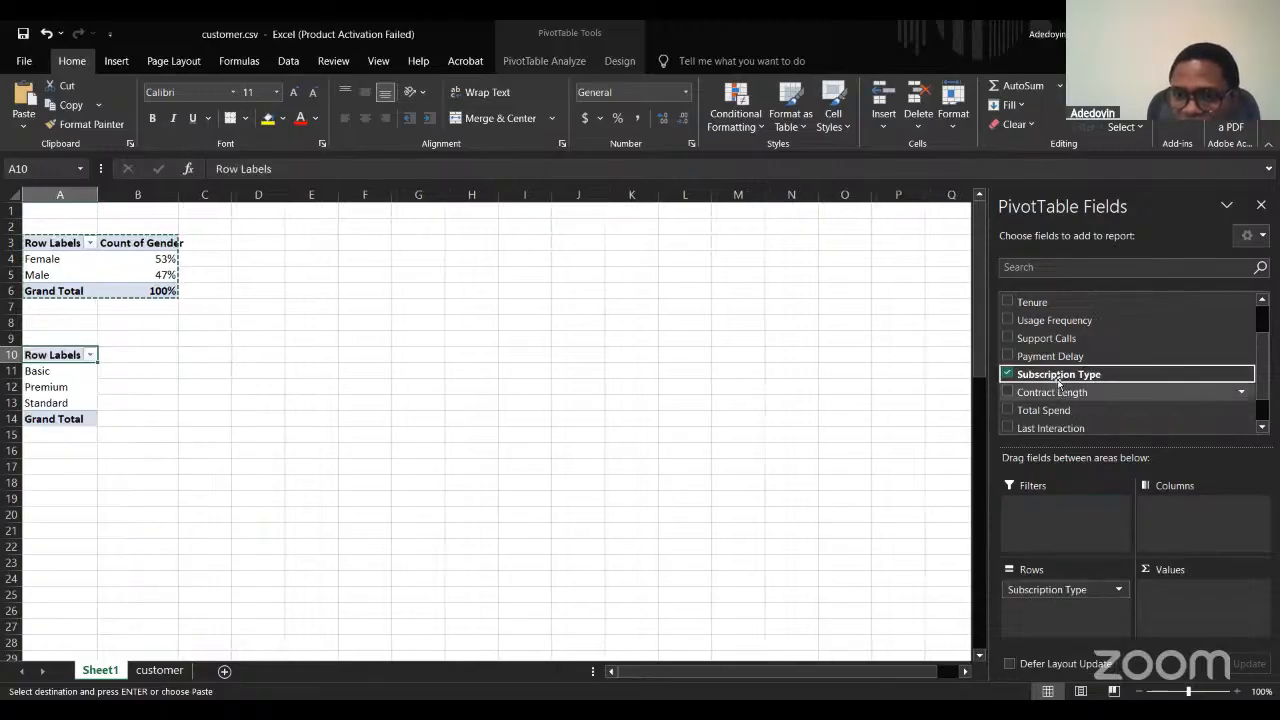
drag(1058, 376, 1150, 588)
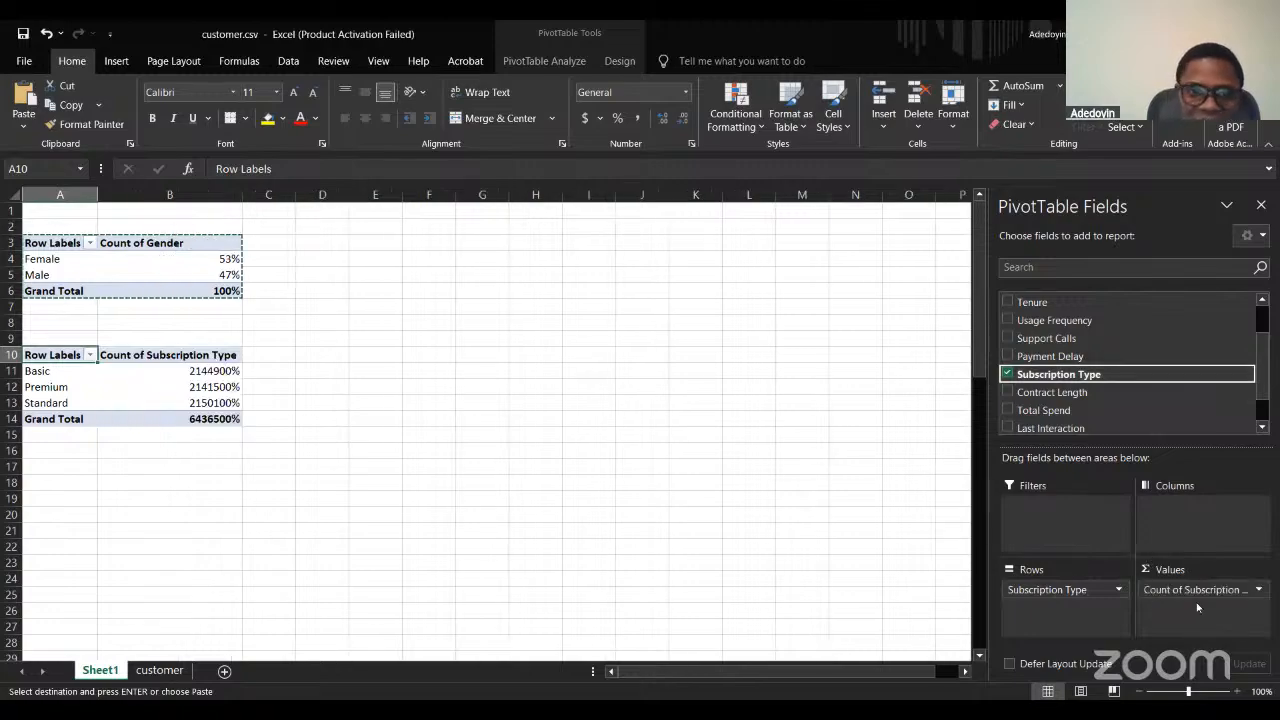
click(194, 370)
click(196, 350)
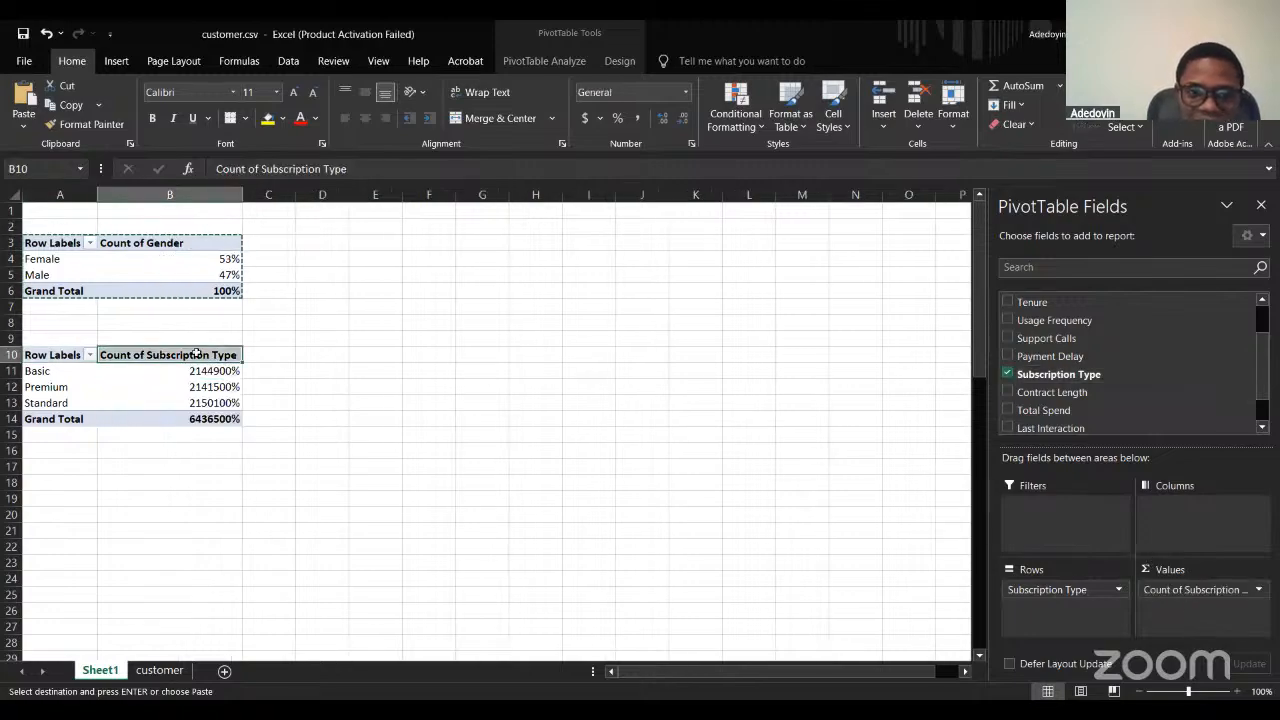
Show the Count of Subscription Type values in the second PivotTable as % of Grand Total.
click(1261, 590)
click(1215, 568)
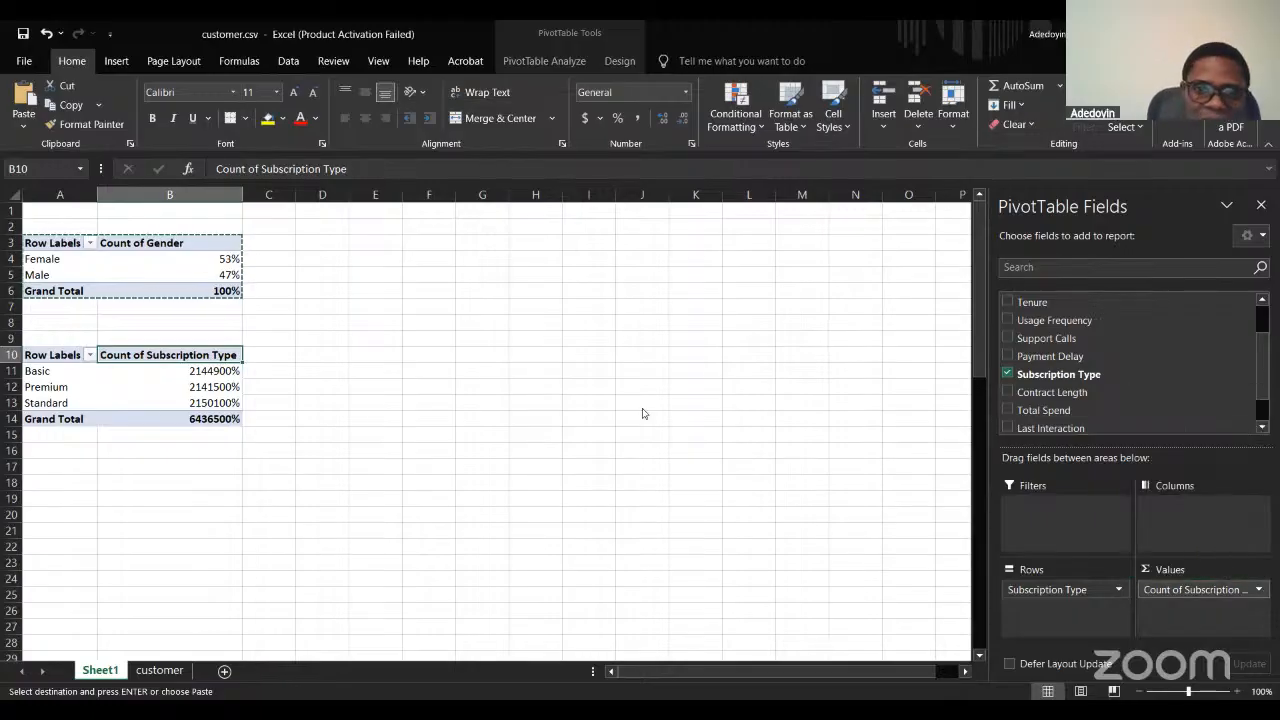
click(620, 263)
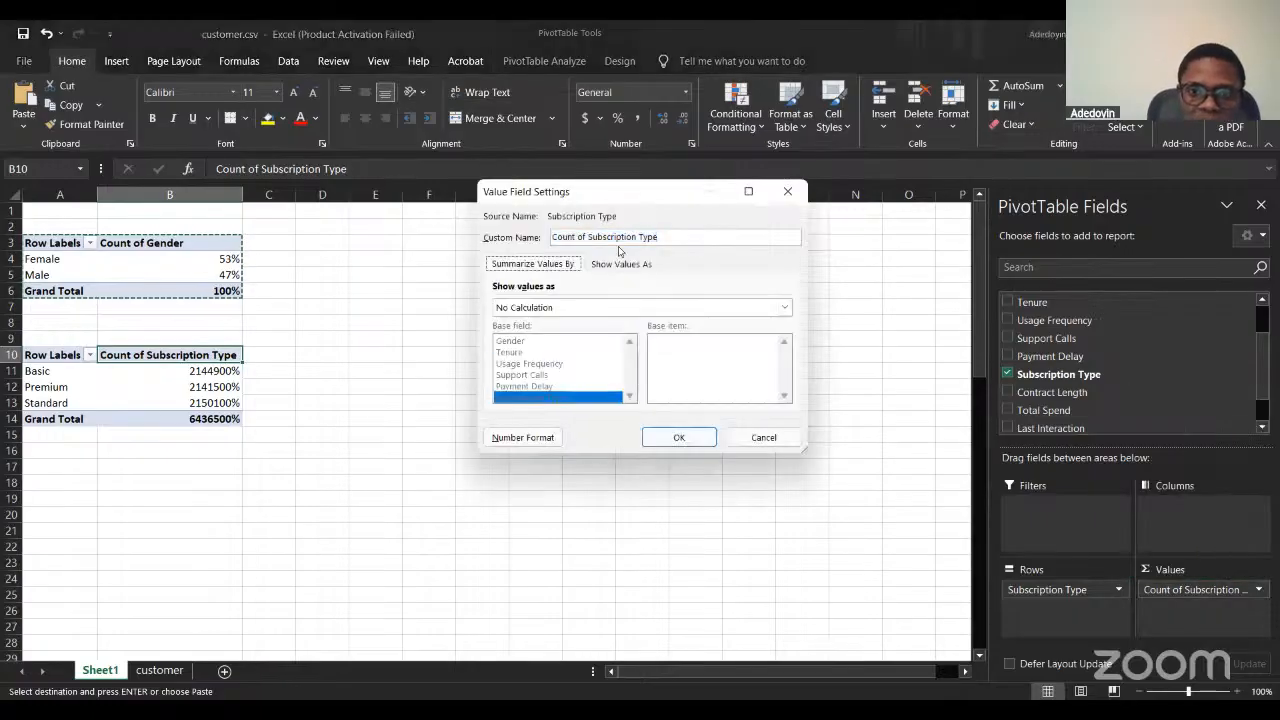
click(566, 308)
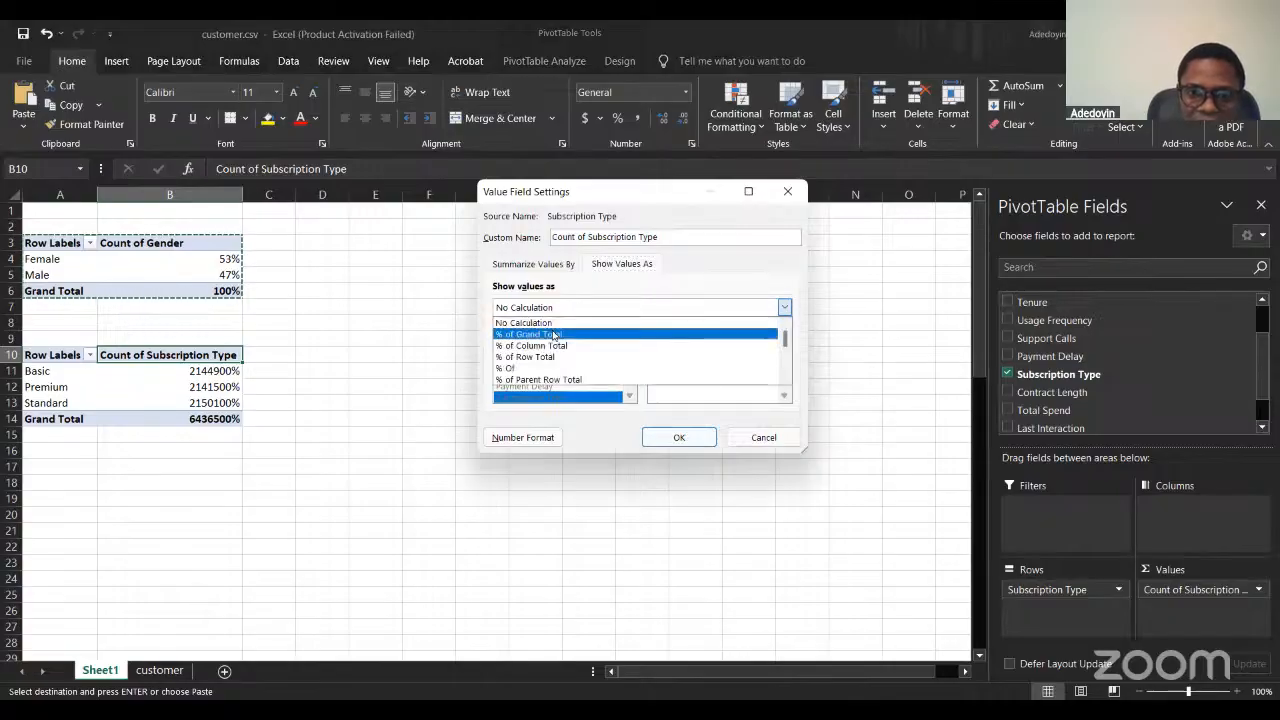
click(557, 333)
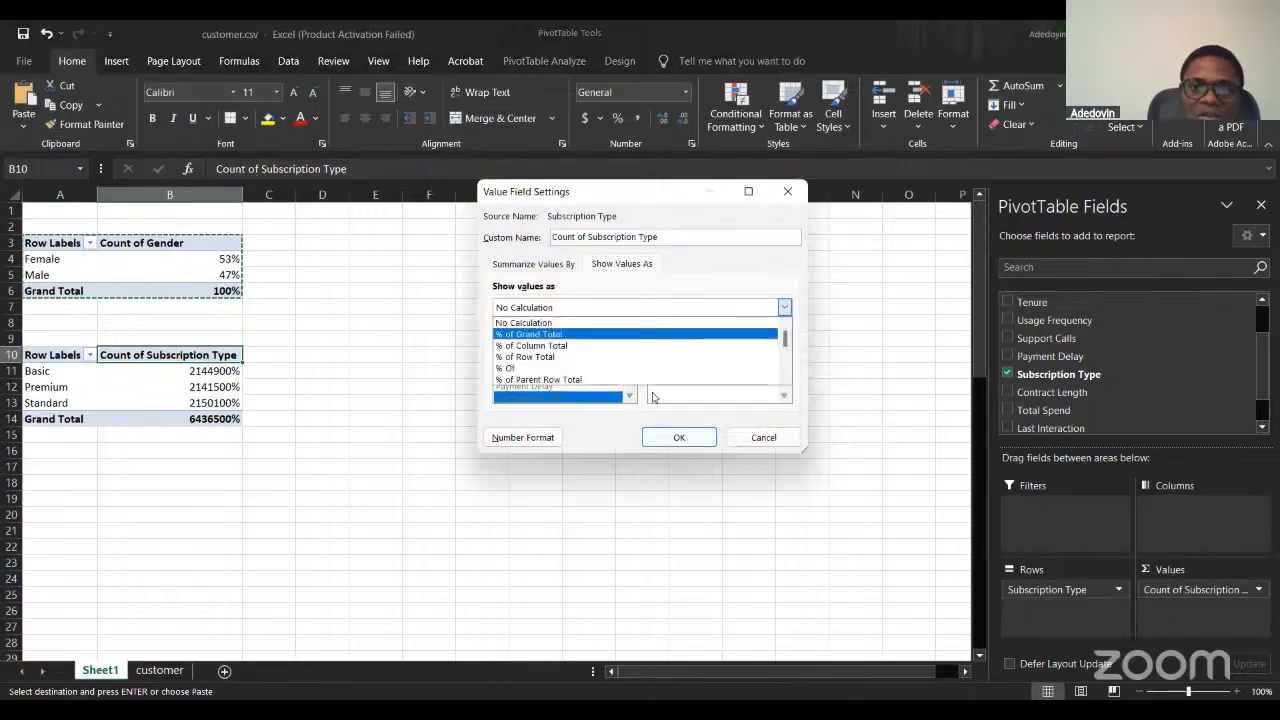
click(677, 438)
Reduce the subscription type percentages in B11:B14 to whole numbers with no decimal places.
drag(204, 371, 204, 419)
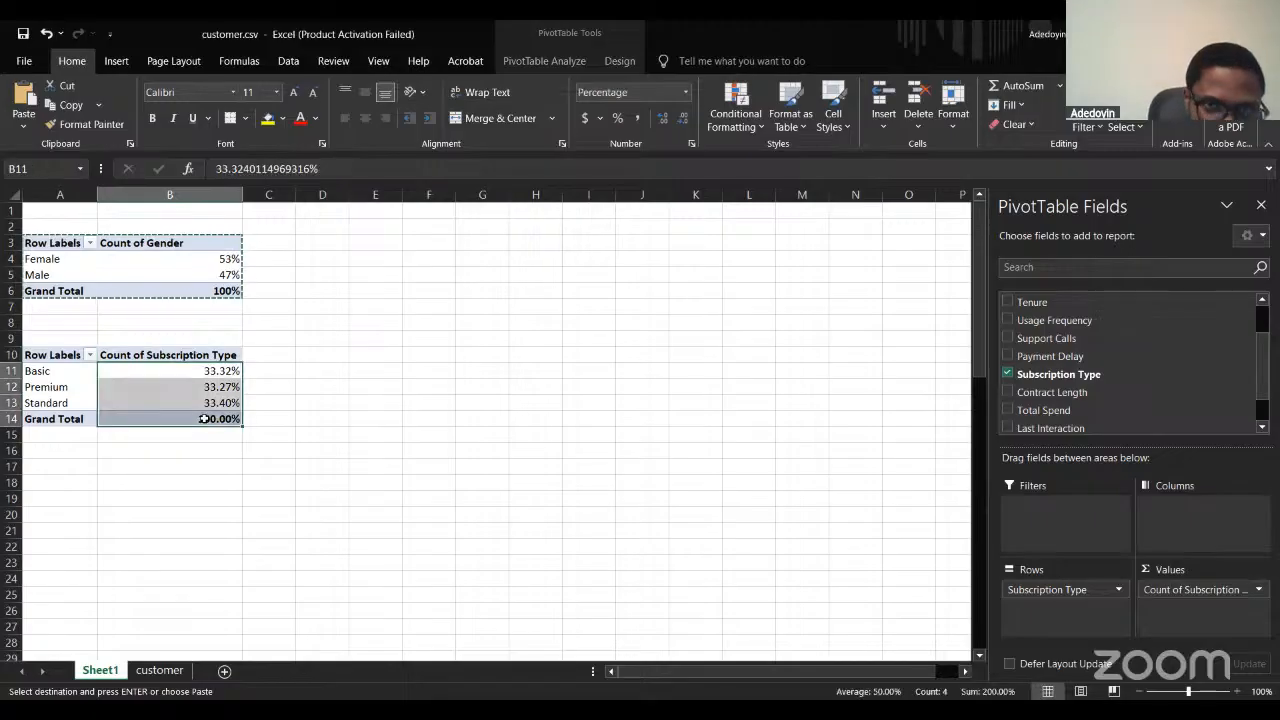
click(683, 118)
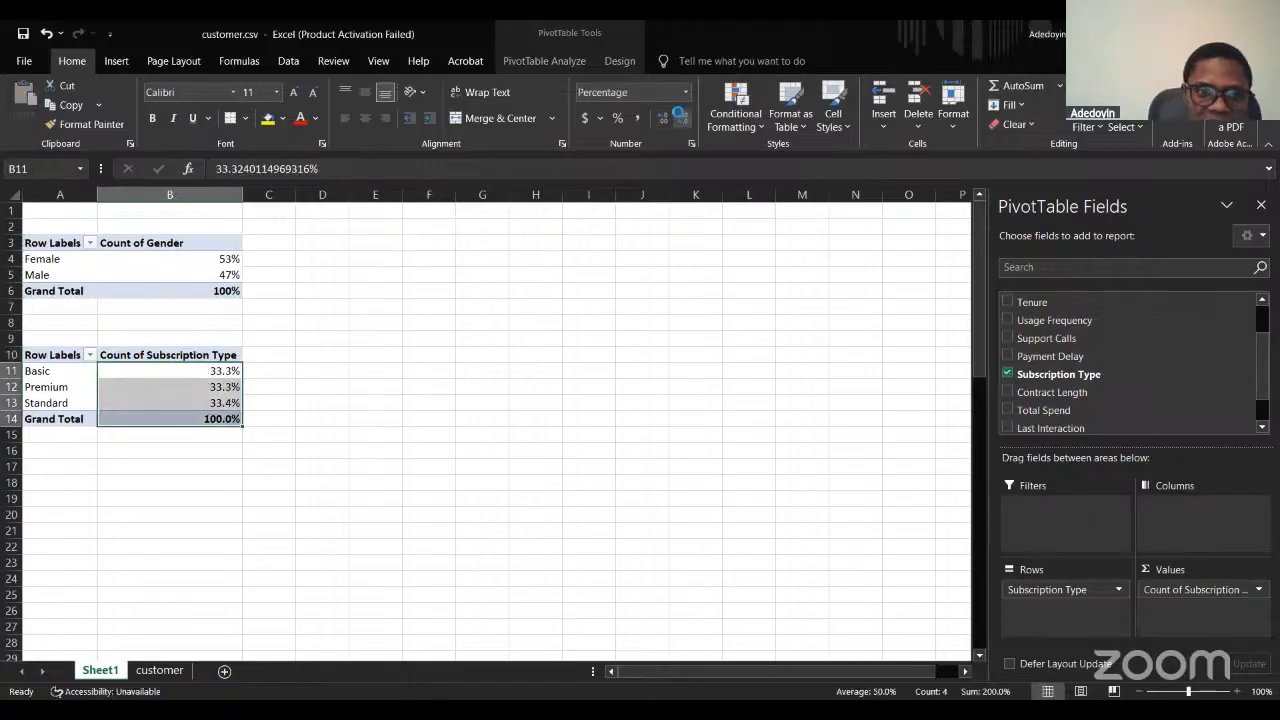
click(683, 118)
click(316, 371)
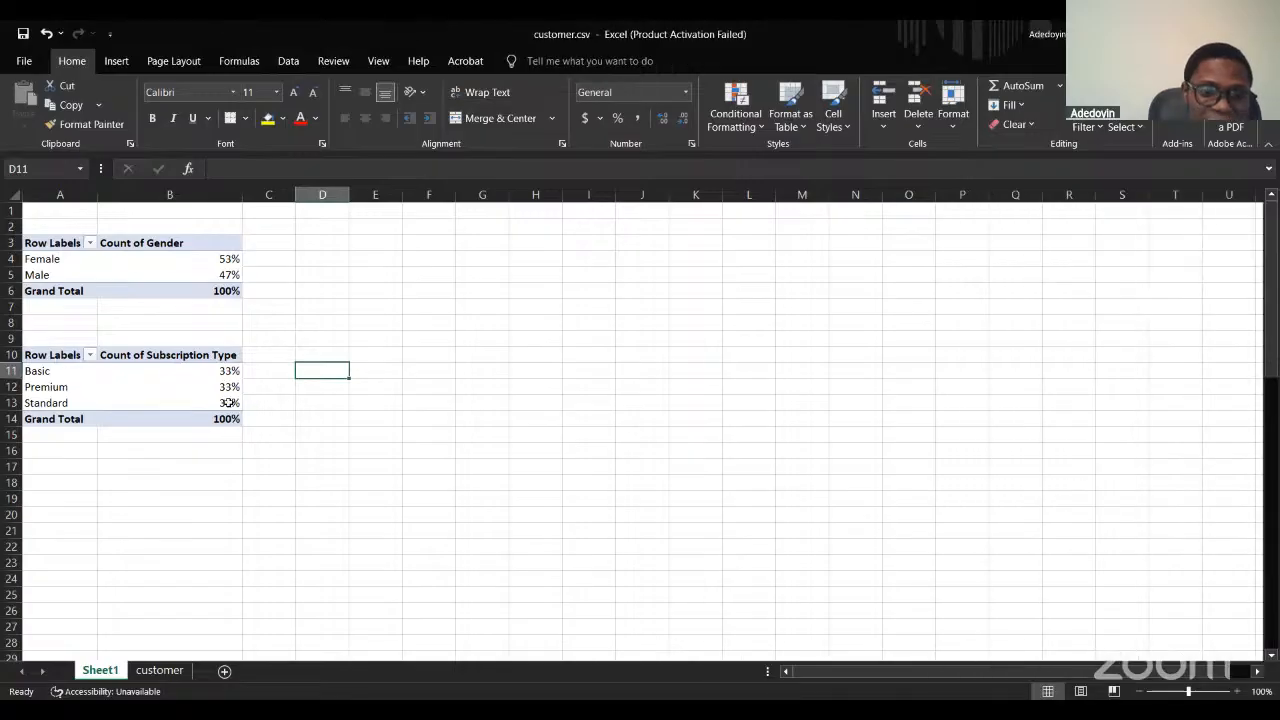
Examine the Basic, Premium and Standard shares in the second PivotTable, glancing at the customer sheet and returning to Sheet1.
click(229, 402)
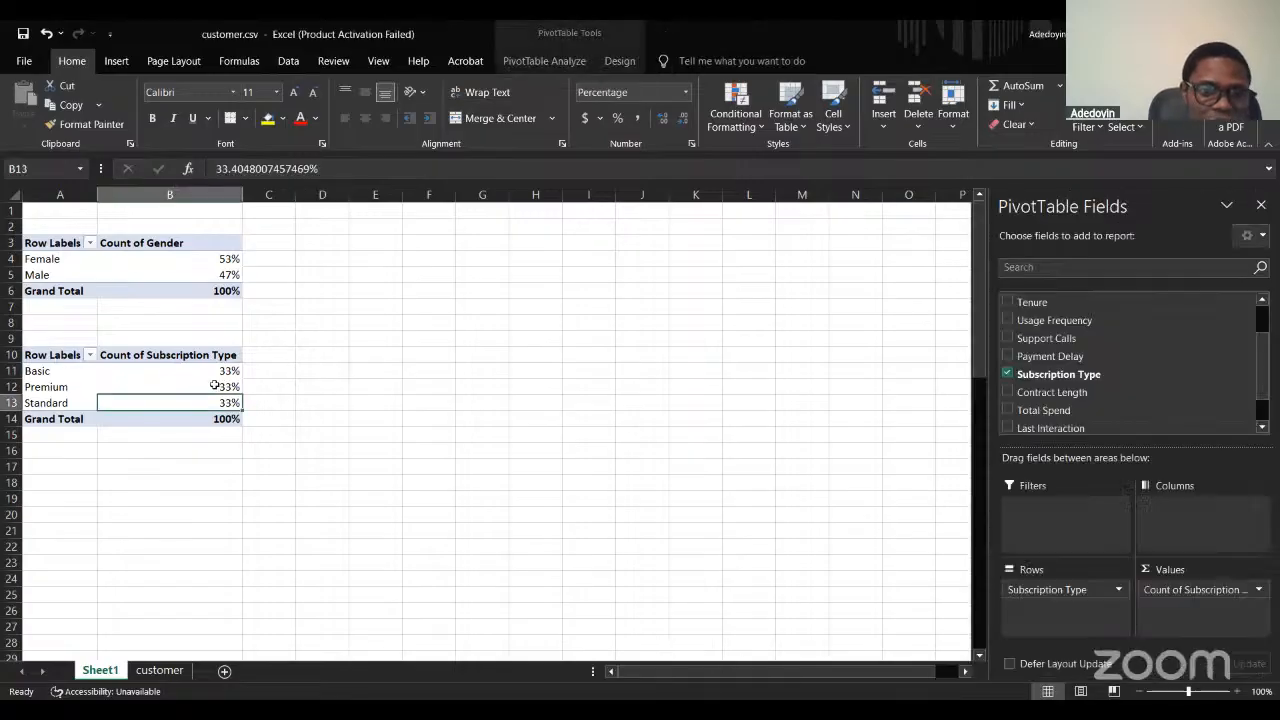
click(58, 372)
click(59, 389)
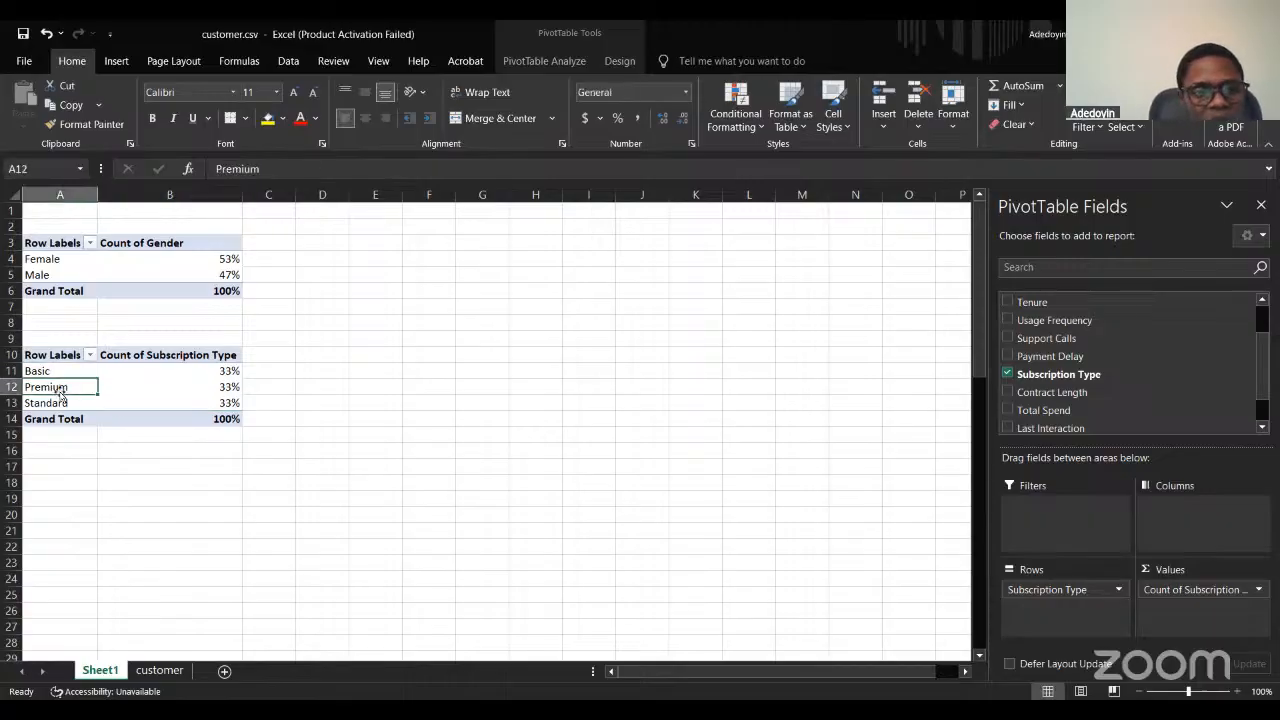
click(157, 672)
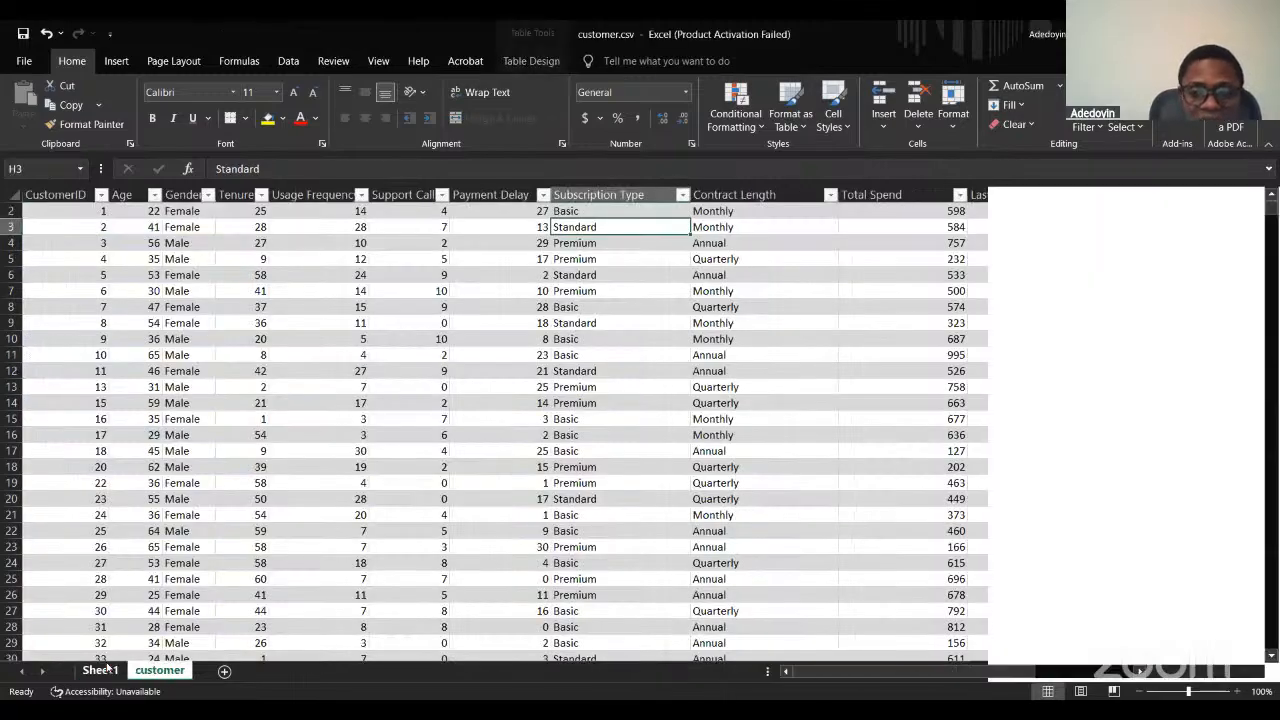
key(ctrl+Page_Up)
click(404, 403)
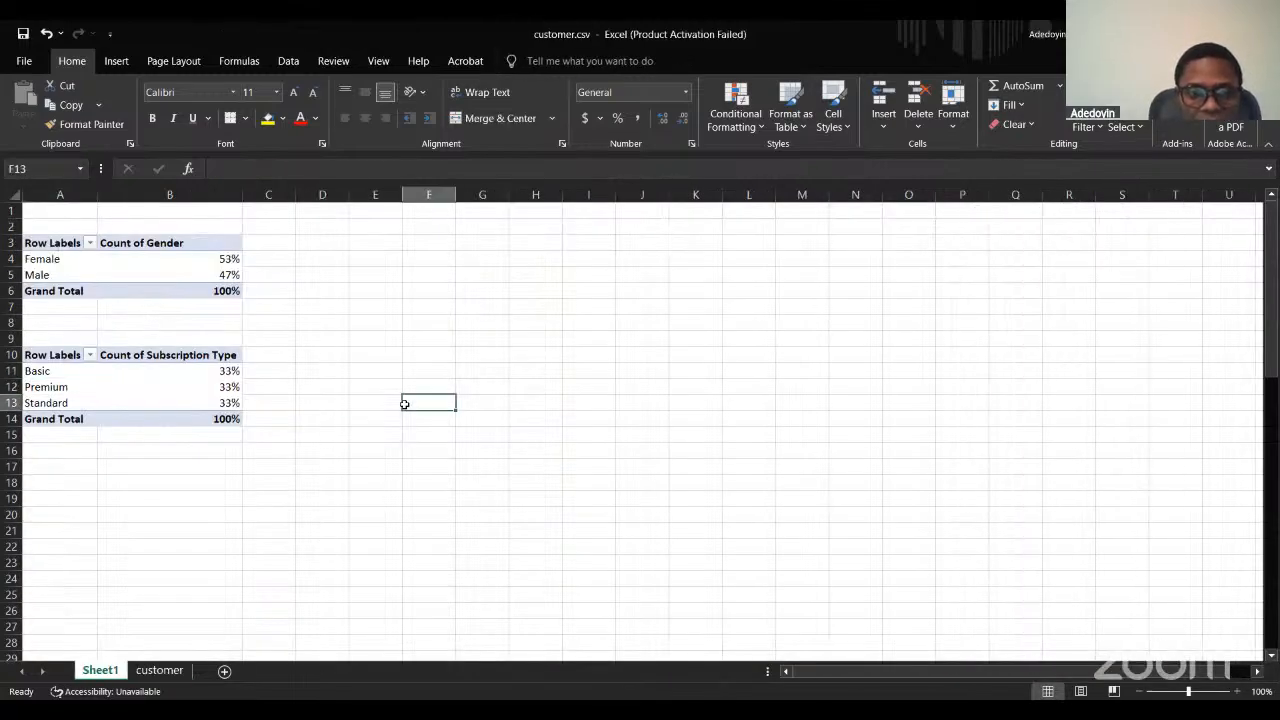
Look over the columns of the customer sheet from CustomerID through Churn for the next field to analyse.
click(157, 672)
click(477, 417)
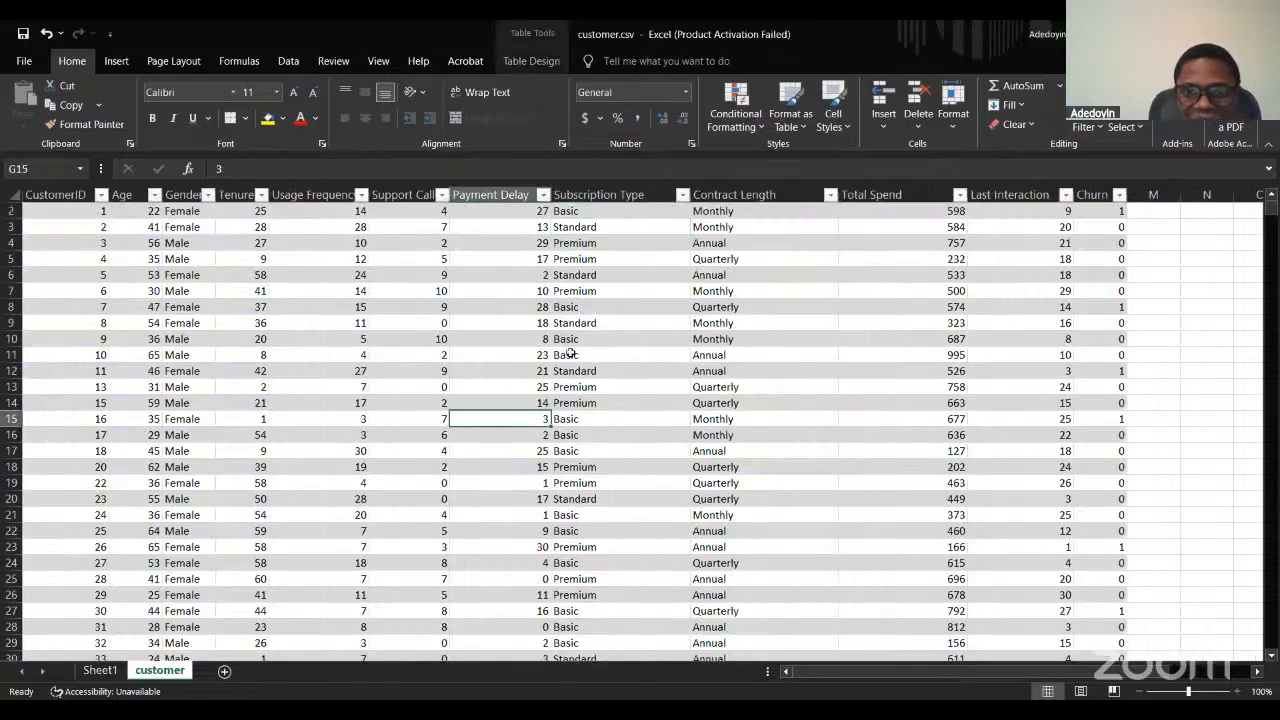
scroll(985, 222, up, 1)
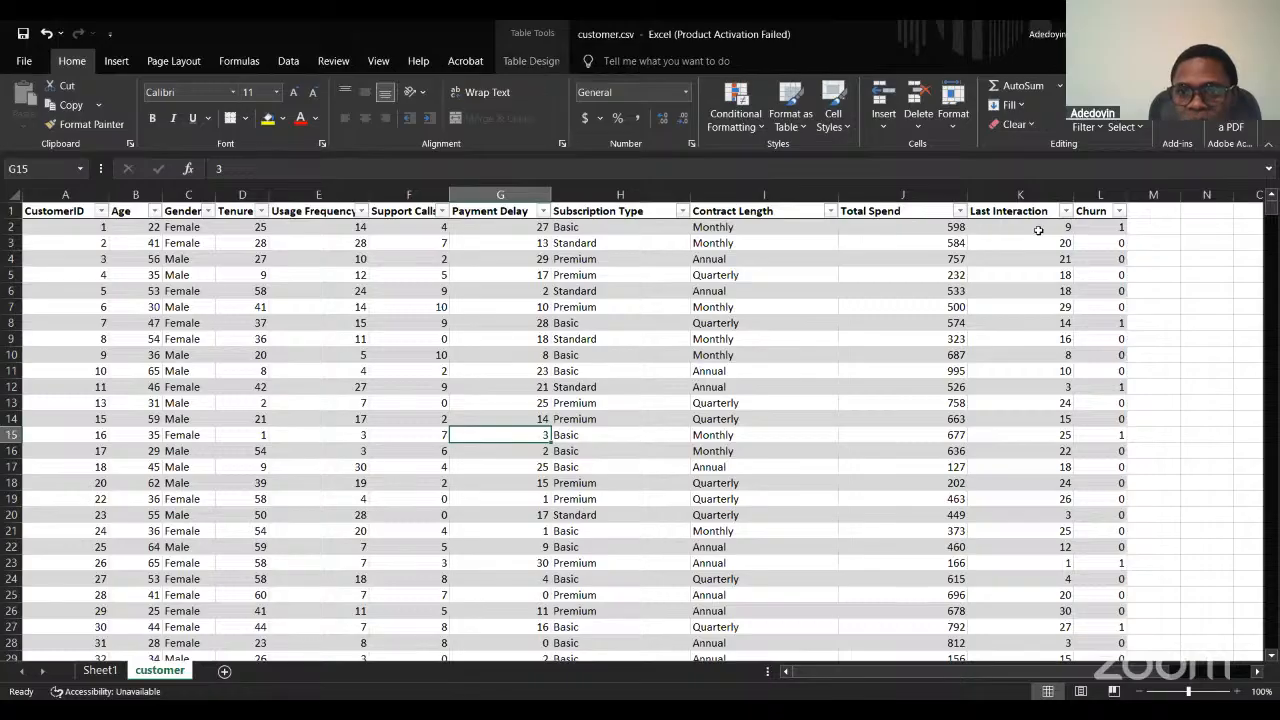
click(1148, 228)
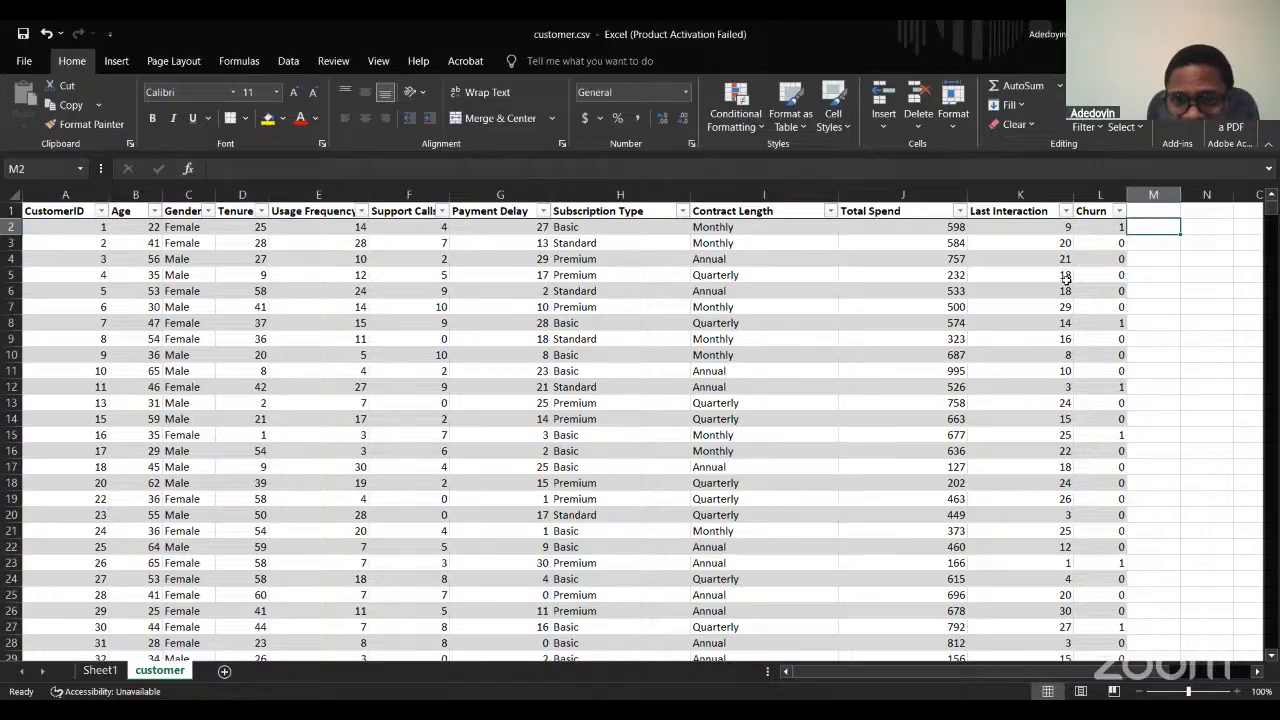
scroll(715, 581, right, 1)
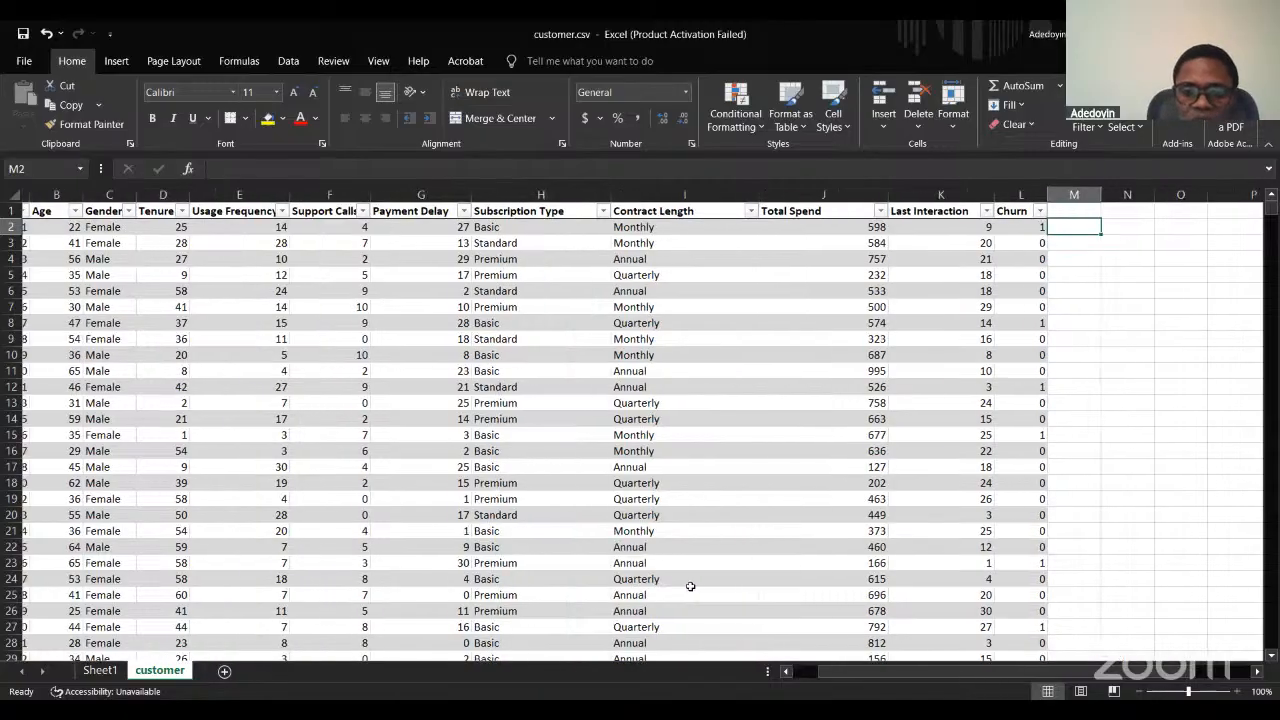
scroll(726, 505, right, 2)
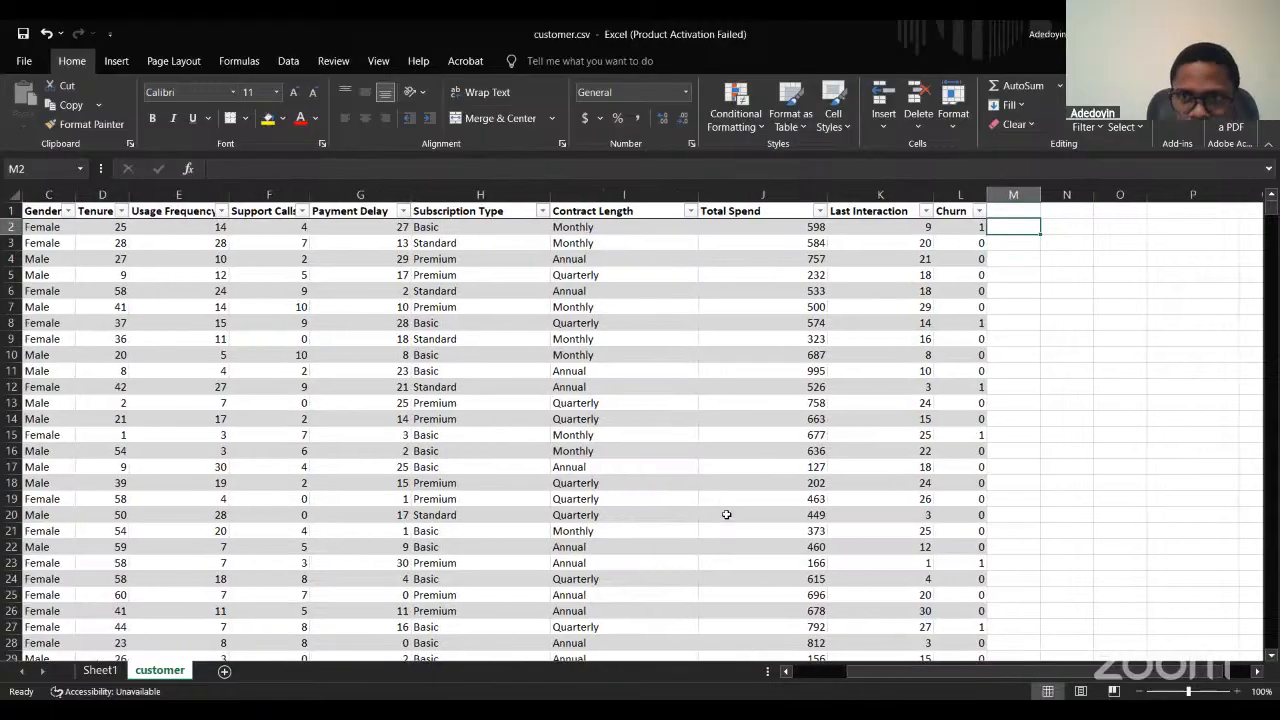
scroll(1084, 406, right, 1)
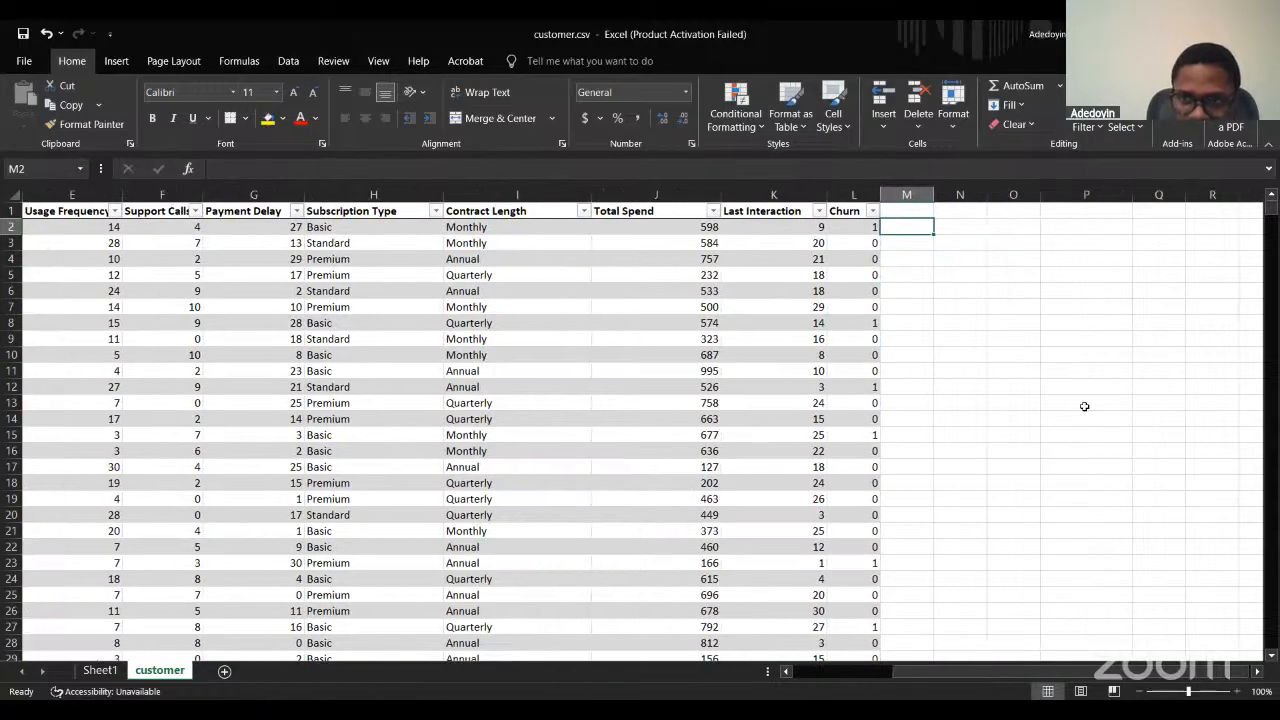
click(1078, 352)
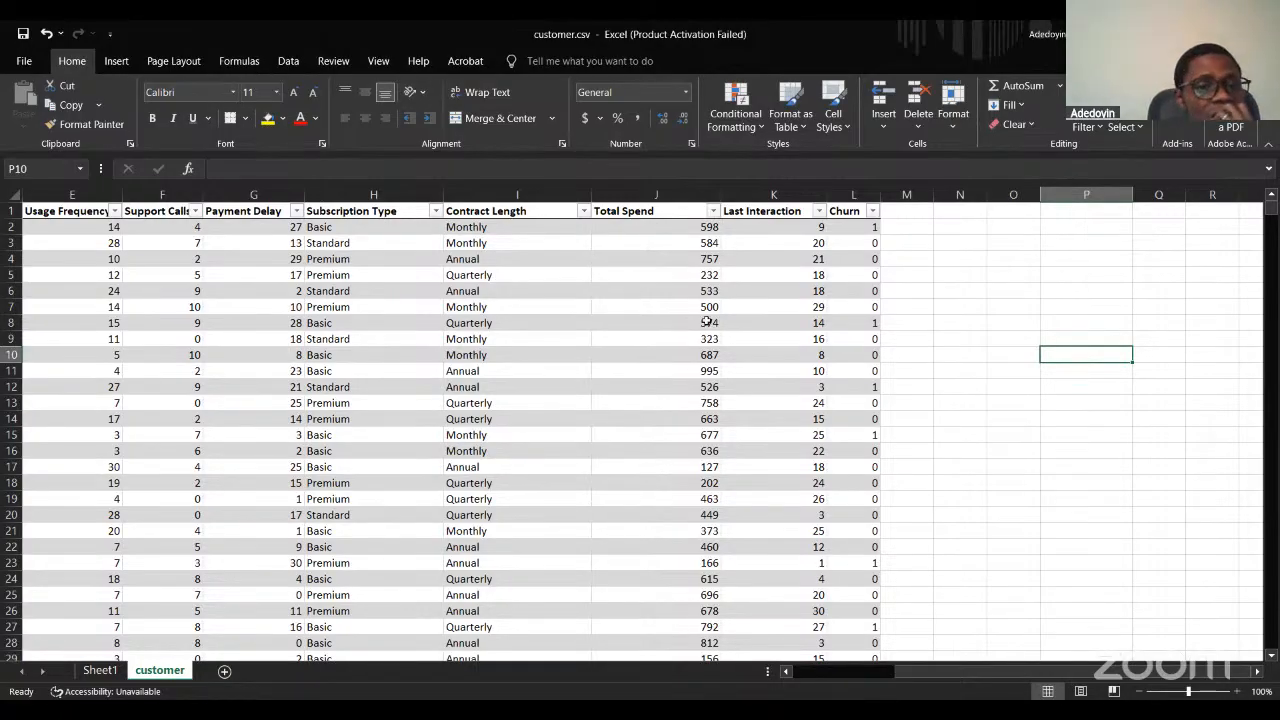
scroll(582, 328, left, 1)
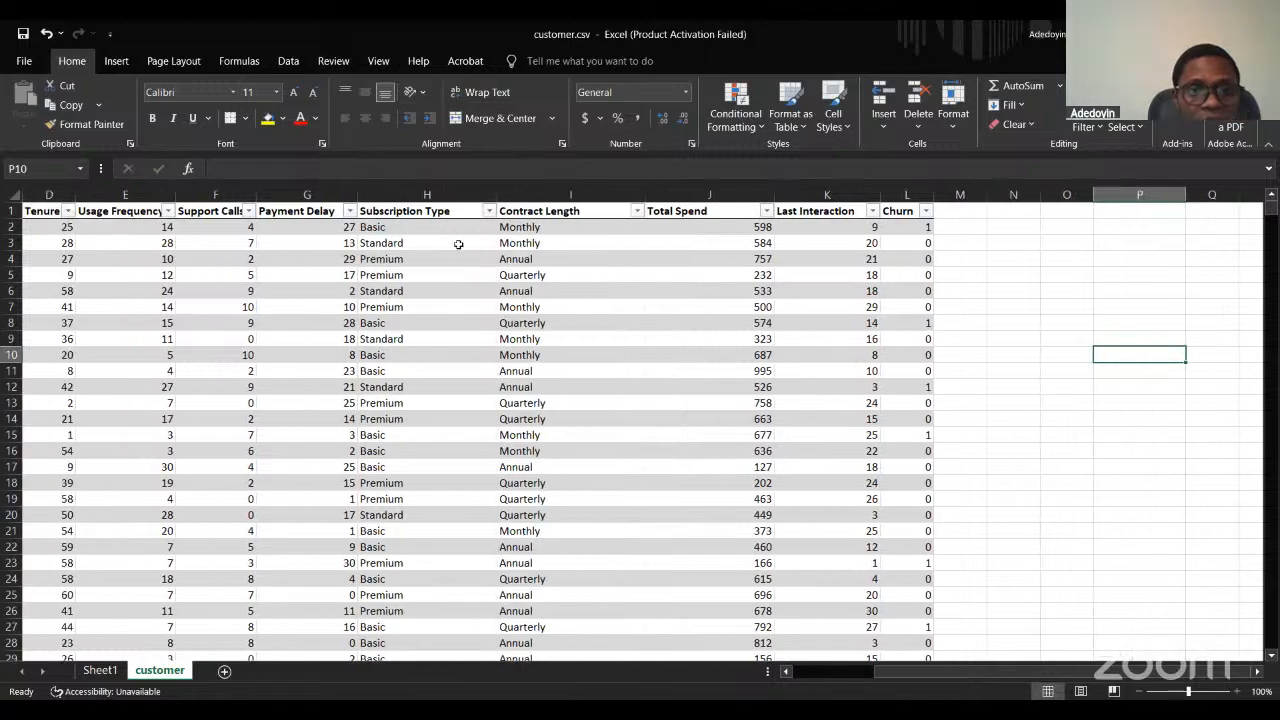
scroll(448, 228, left, 1)
click(448, 228)
key(Left)
key(Left)
key(Left)
key(Left)
key(Left)
key(Left)
key(Left)
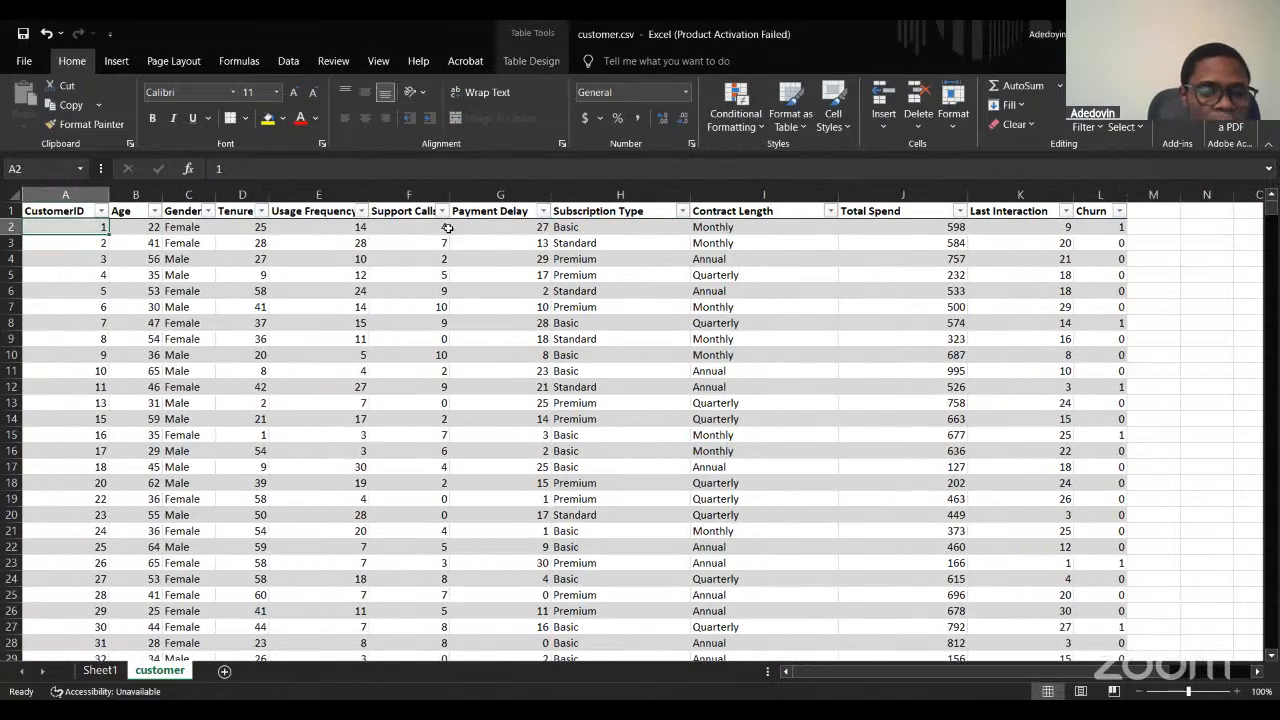
key(Right)
key(Right)
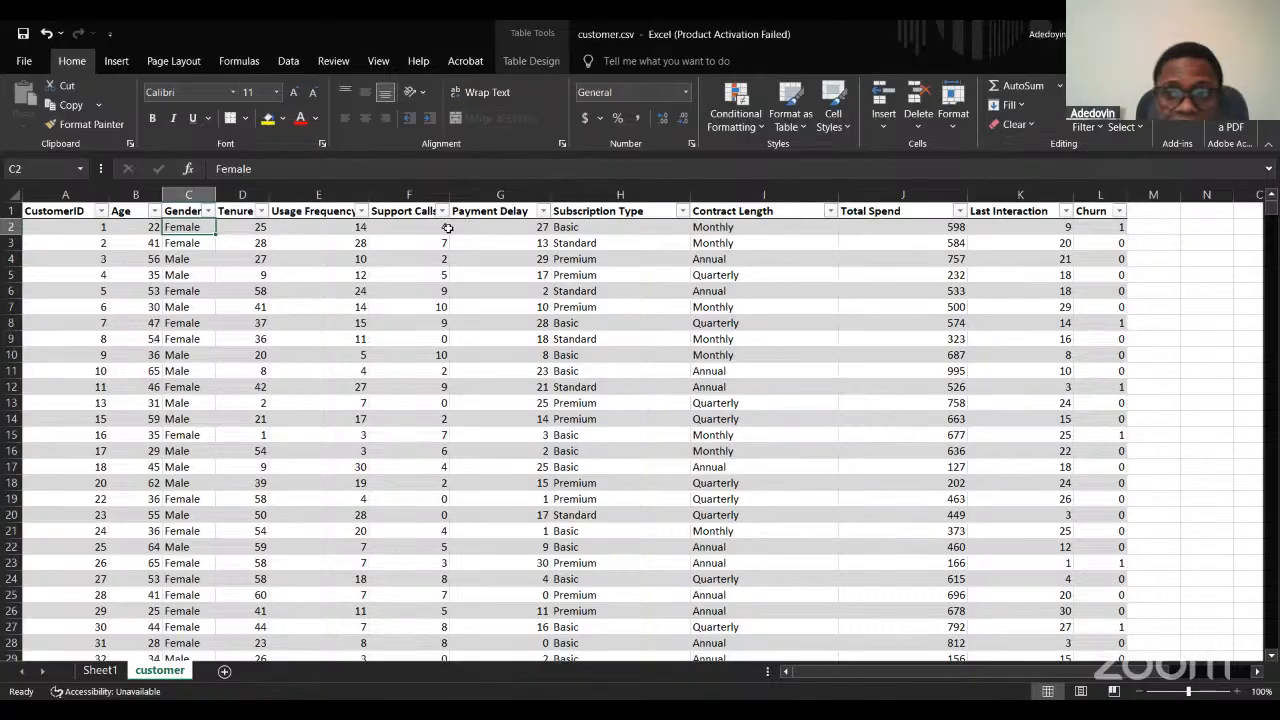
Add a new column headed Logic Female in cell M1, directly after the Churn column of the customer table.
key(Right)
key(Right)
key(Right)
key(Right)
key(Right)
key(Right)
key(Right)
key(Right)
key(Right)
key(Right)
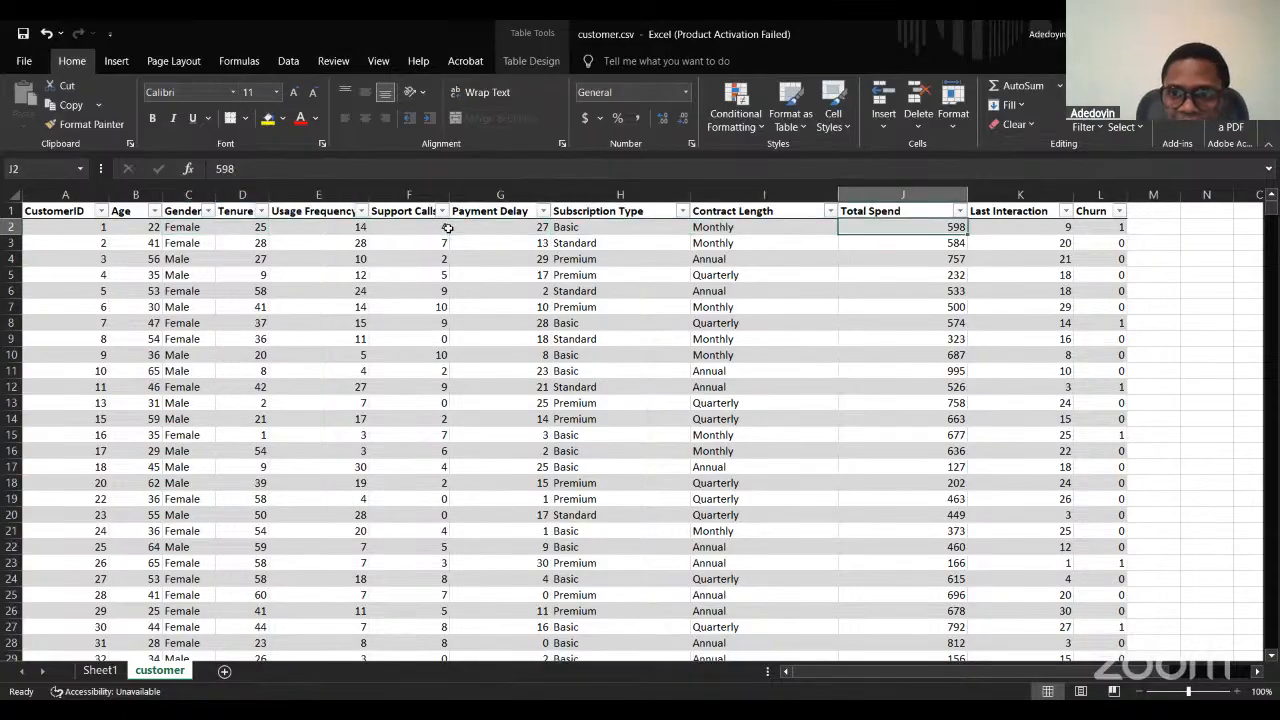
key(Up)
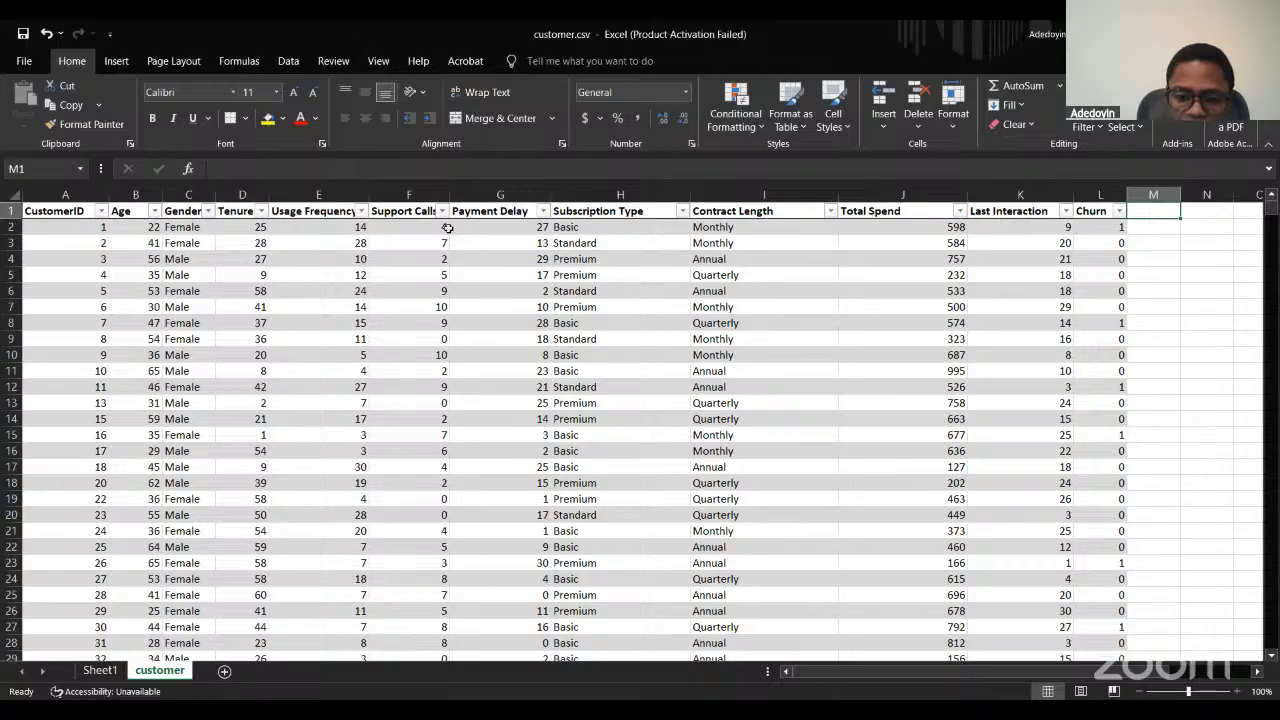
text(Logic Fe)
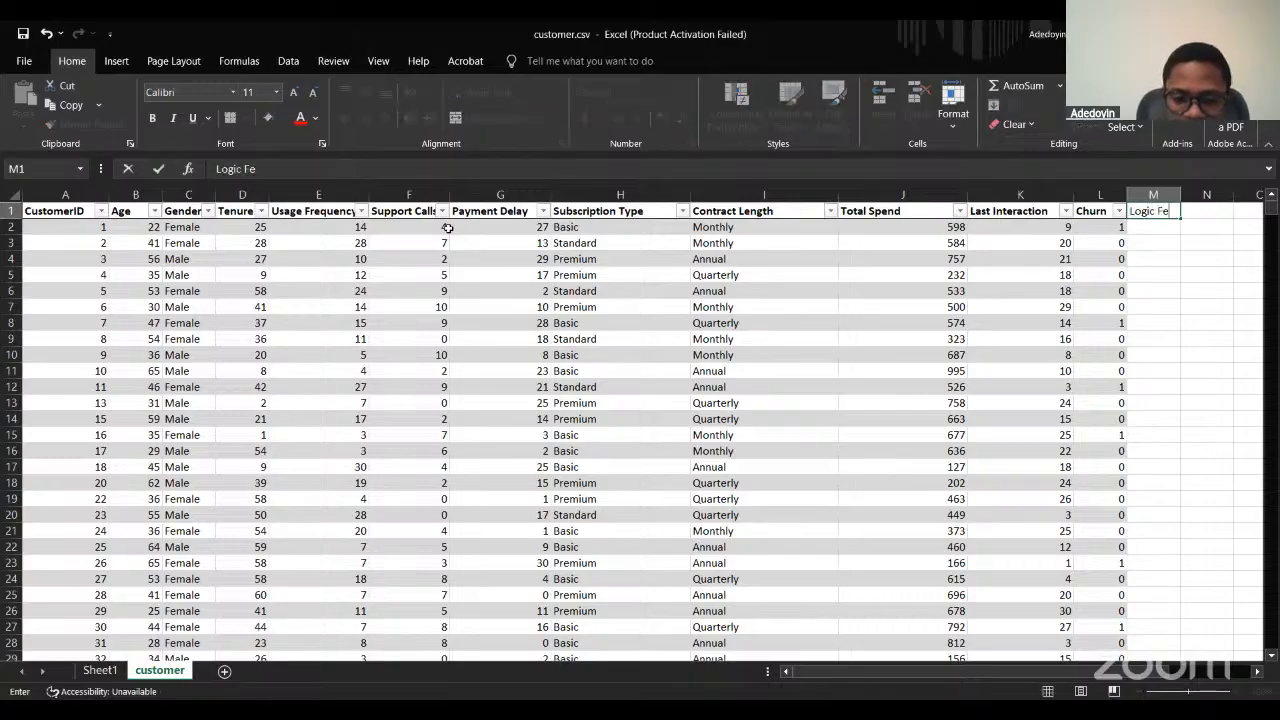
text(male)
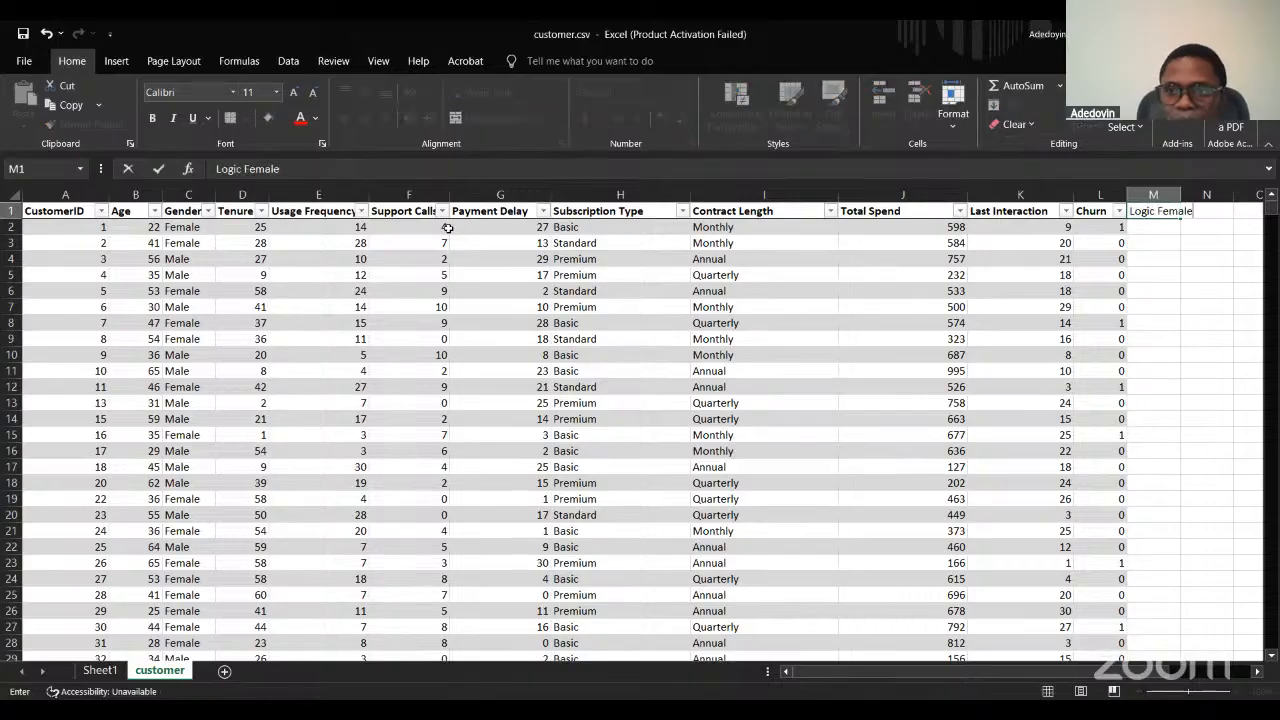
key(ctrl+Return)
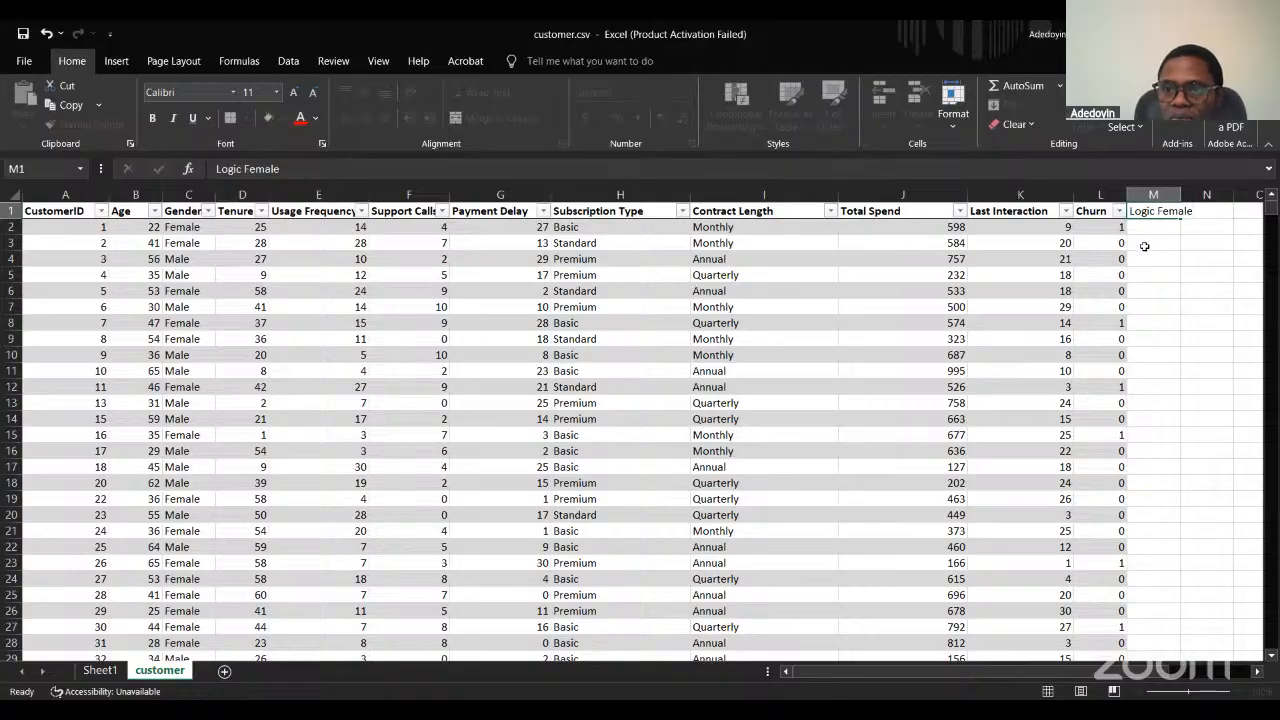
click(1140, 245)
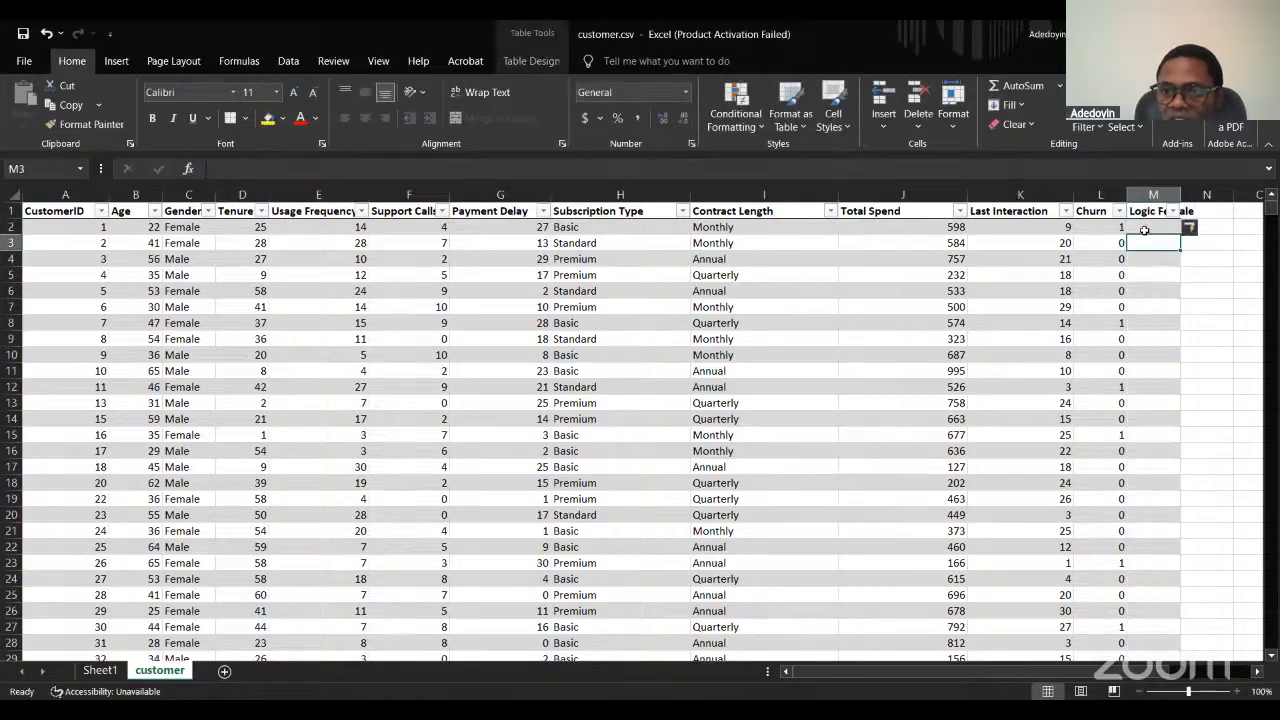
click(1143, 226)
text(=)
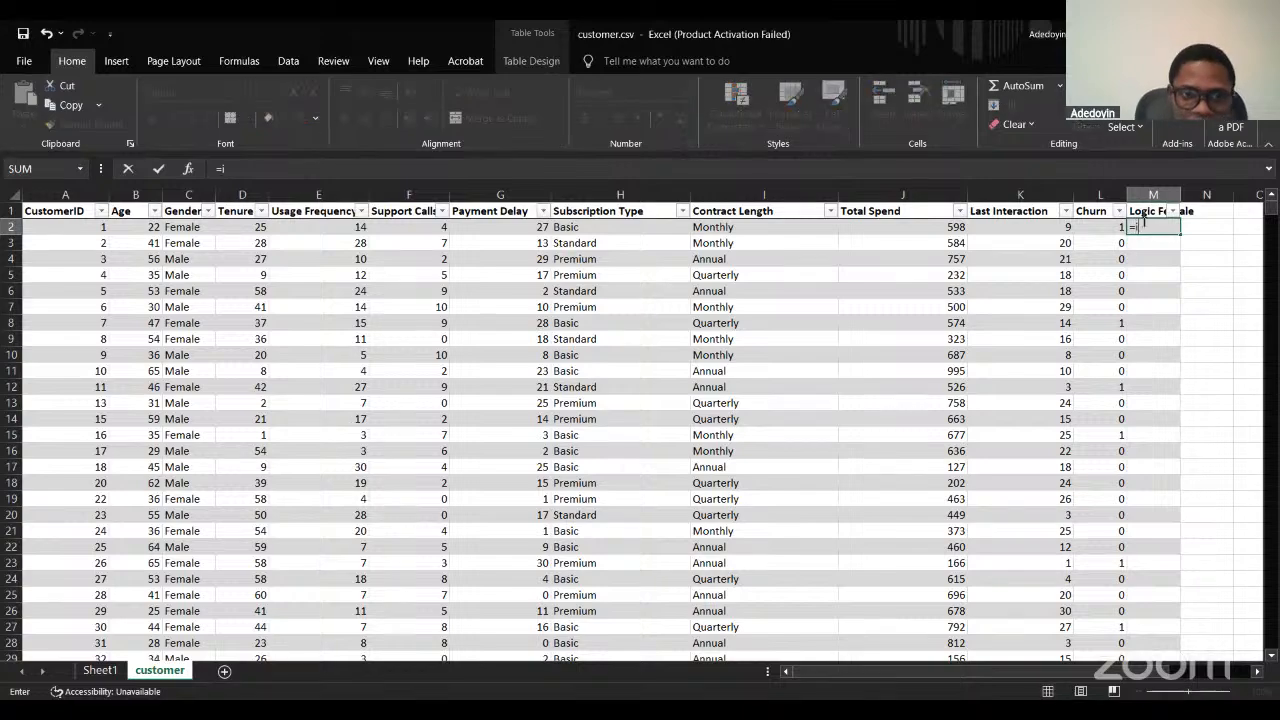
text(if)
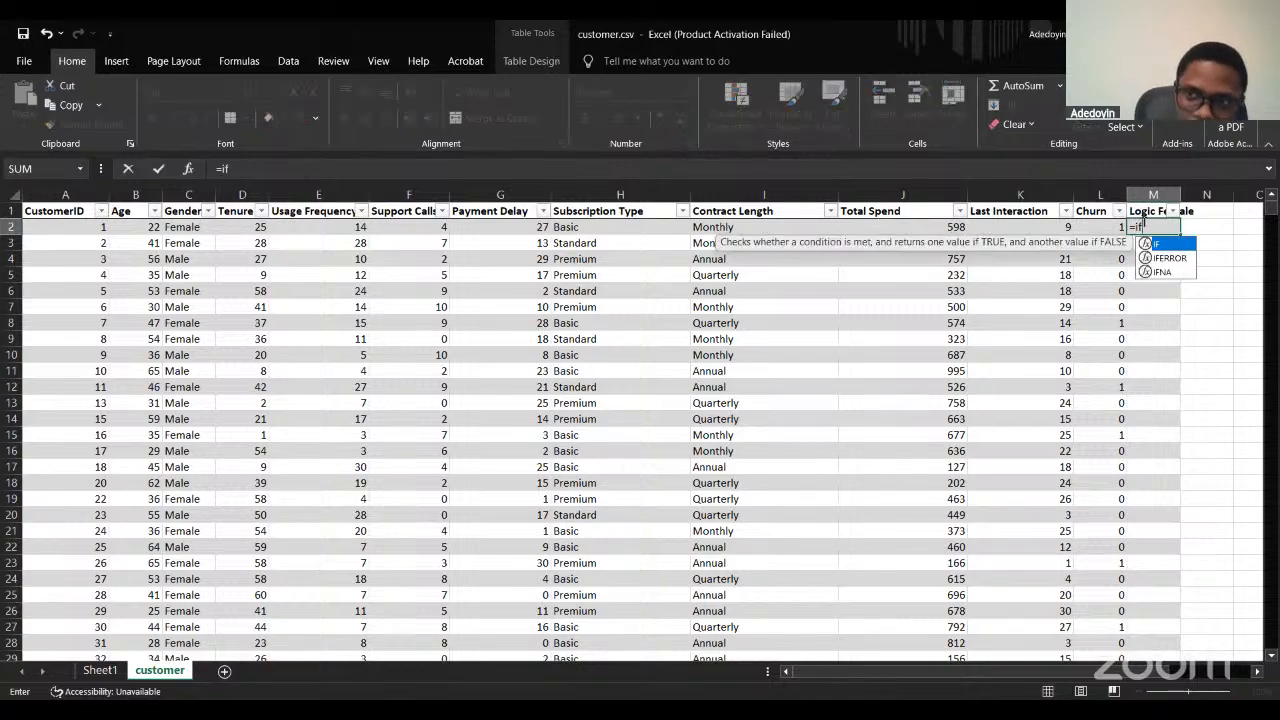
text(()
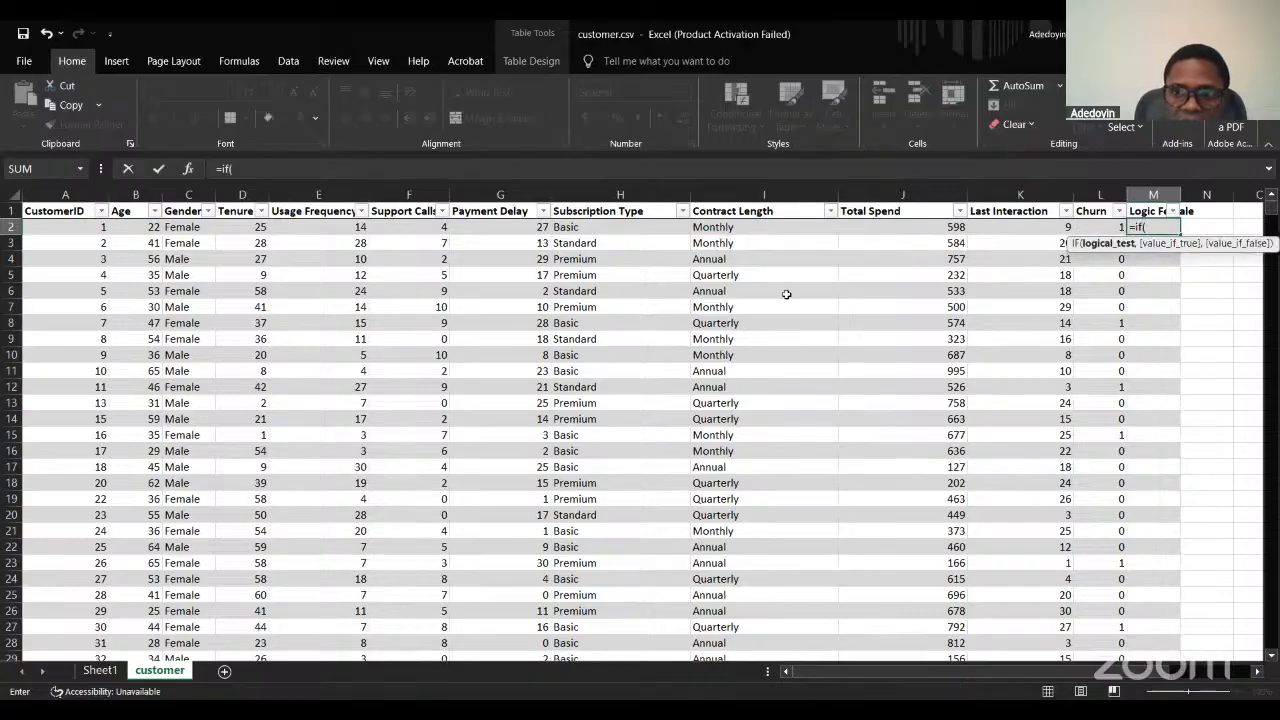
click(181, 229)
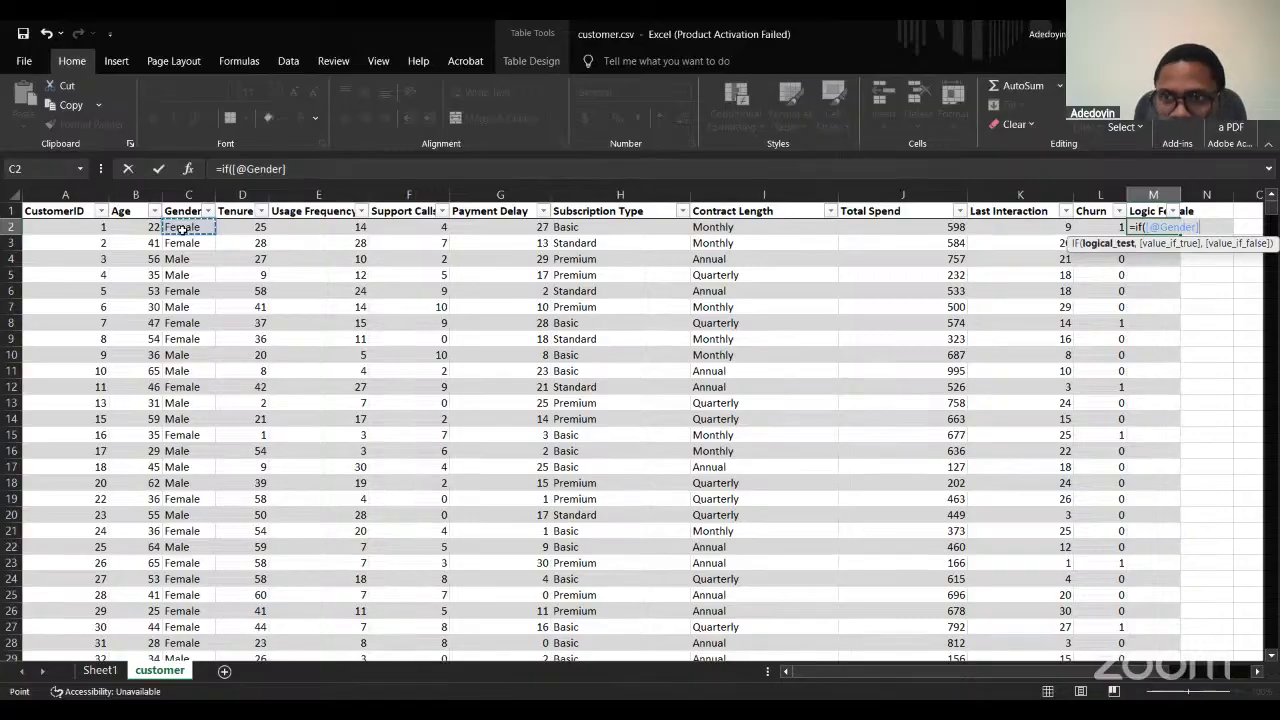
text(=)
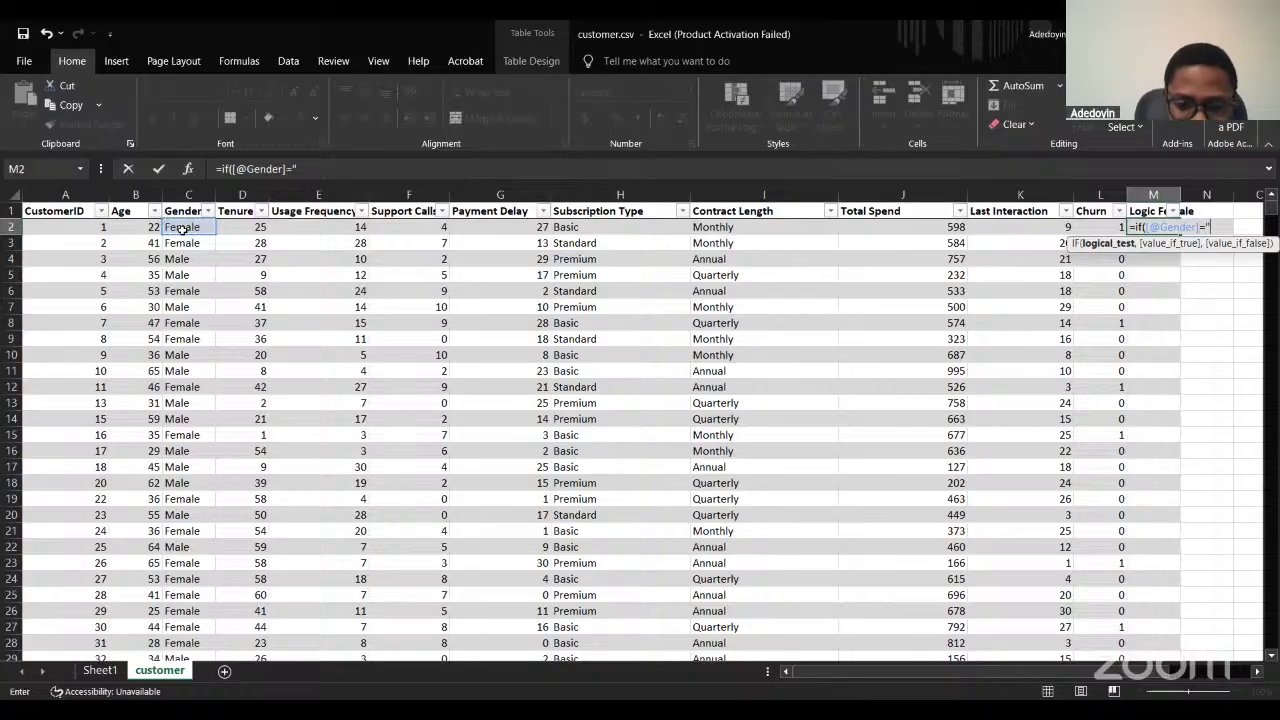
text("Female)
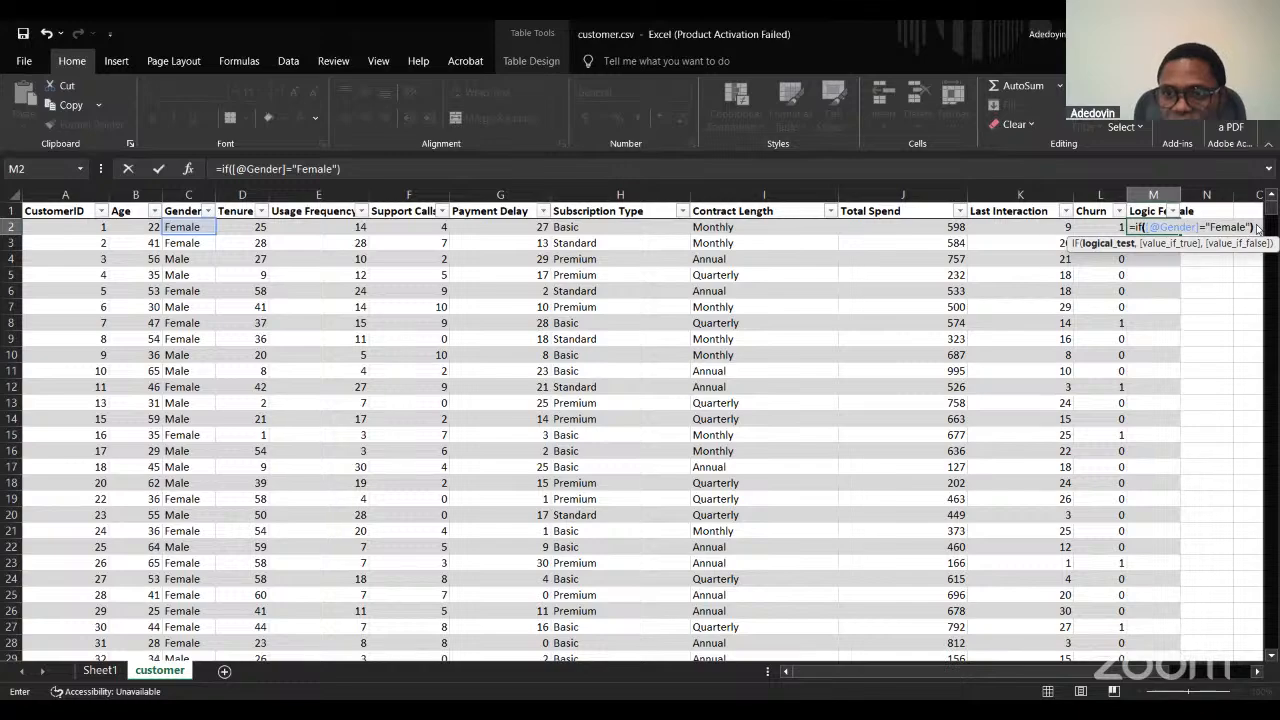
key(Return)
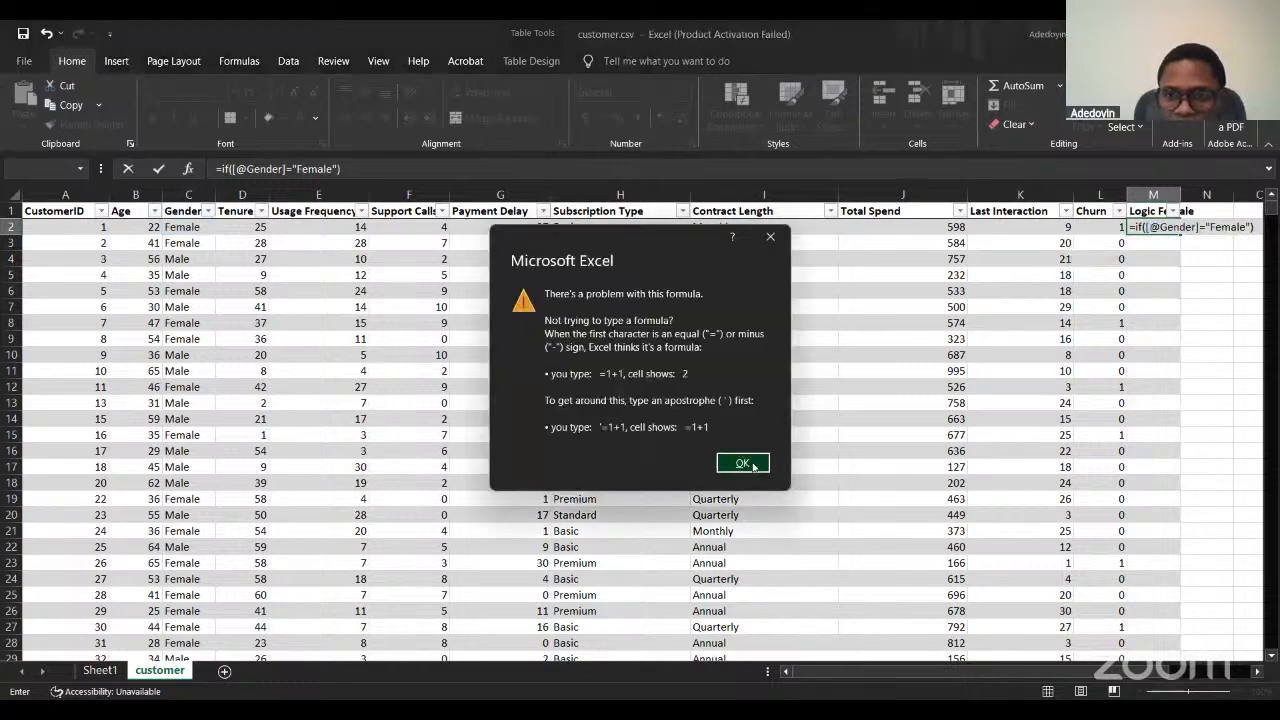
key(Return)
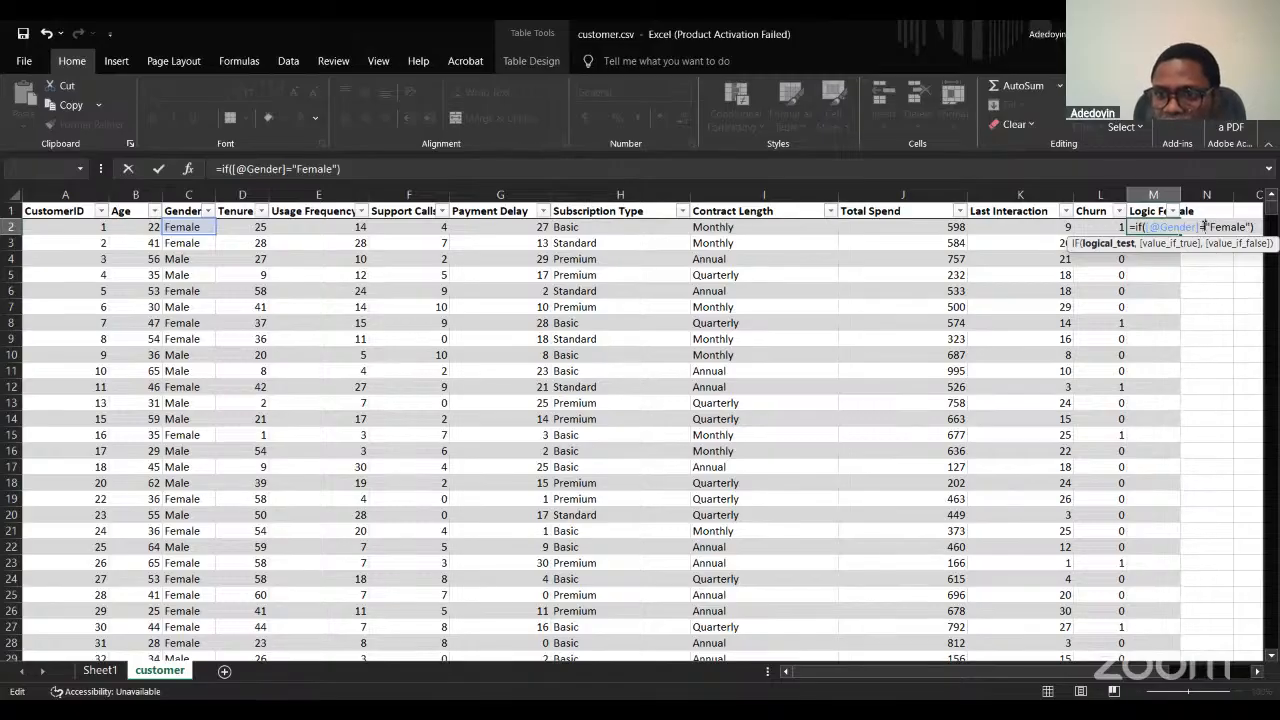
Erase the gender test from M2 and abandon the formula entry, leaving the cell empty.
key(BackSpace)
key(BackSpace)
key(BackSpace)
key(BackSpace)
key(BackSpace)
key(BackSpace)
key(BackSpace)
key(BackSpace)
key(BackSpace)
key(BackSpace)
key(BackSpace)
key(BackSpace)
key(BackSpace)
key(BackSpace)
key(BackSpace)
key(BackSpace)
key(BackSpace)
key(BackSpace)
key(BackSpace)
key(BackSpace)
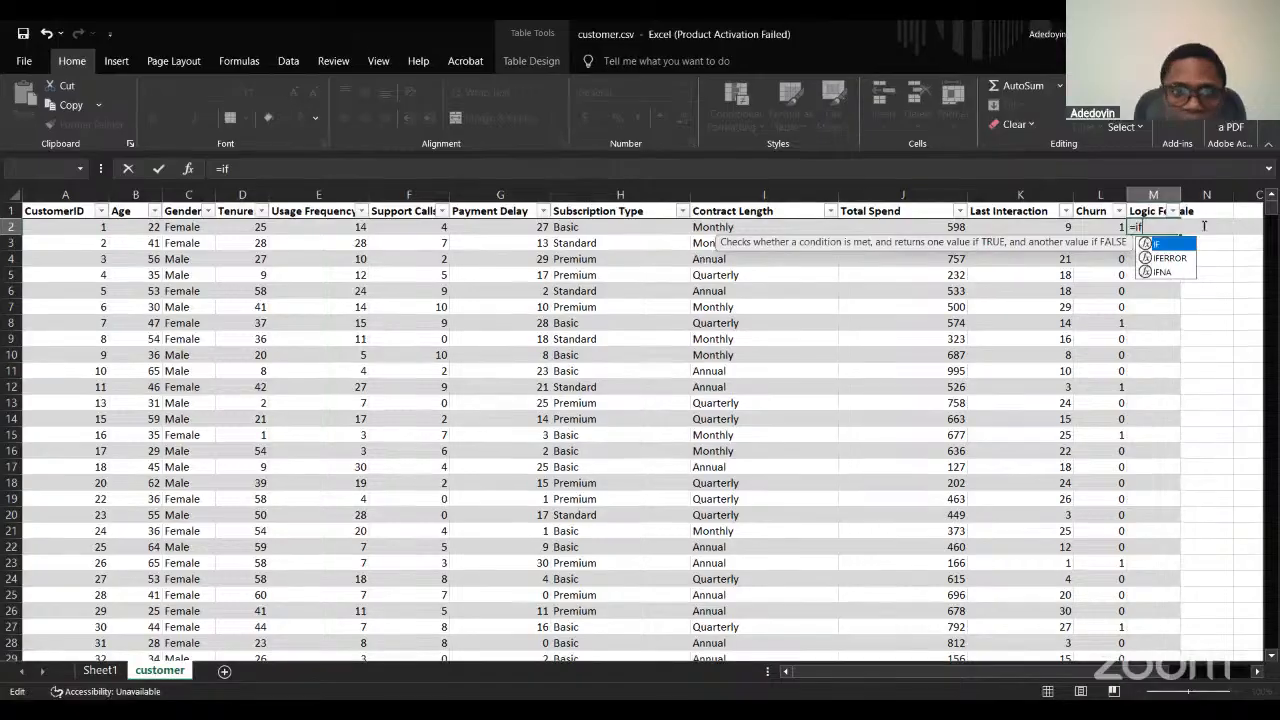
text(()
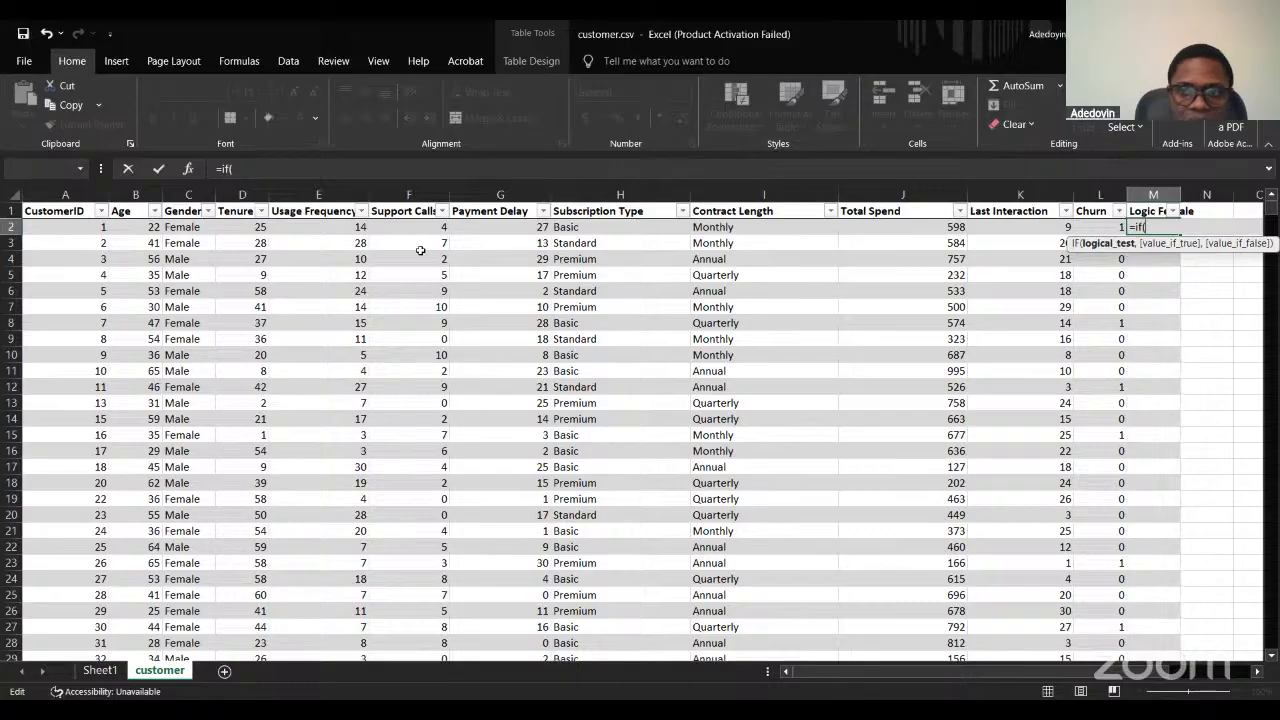
key(Escape)
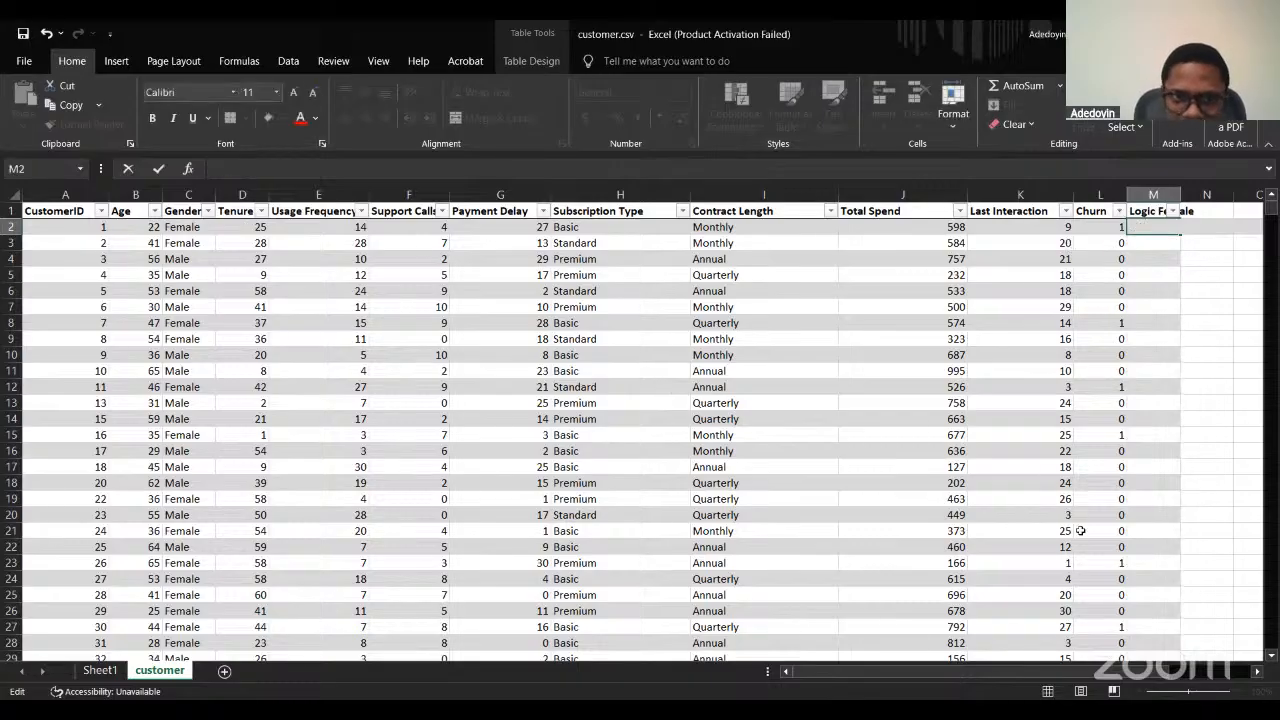
click(1072, 344)
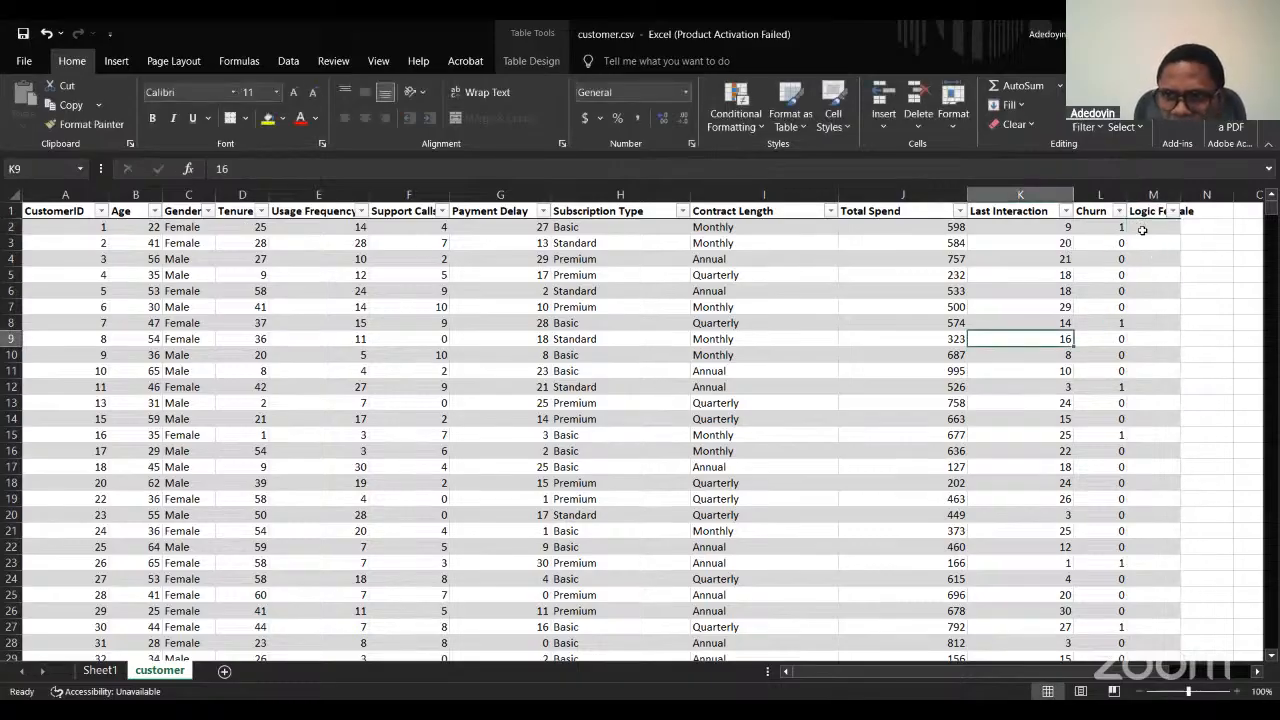
Rename the header in M1 to Logic Tenure and widen column M to fit it.
click(1142, 230)
key(Up)
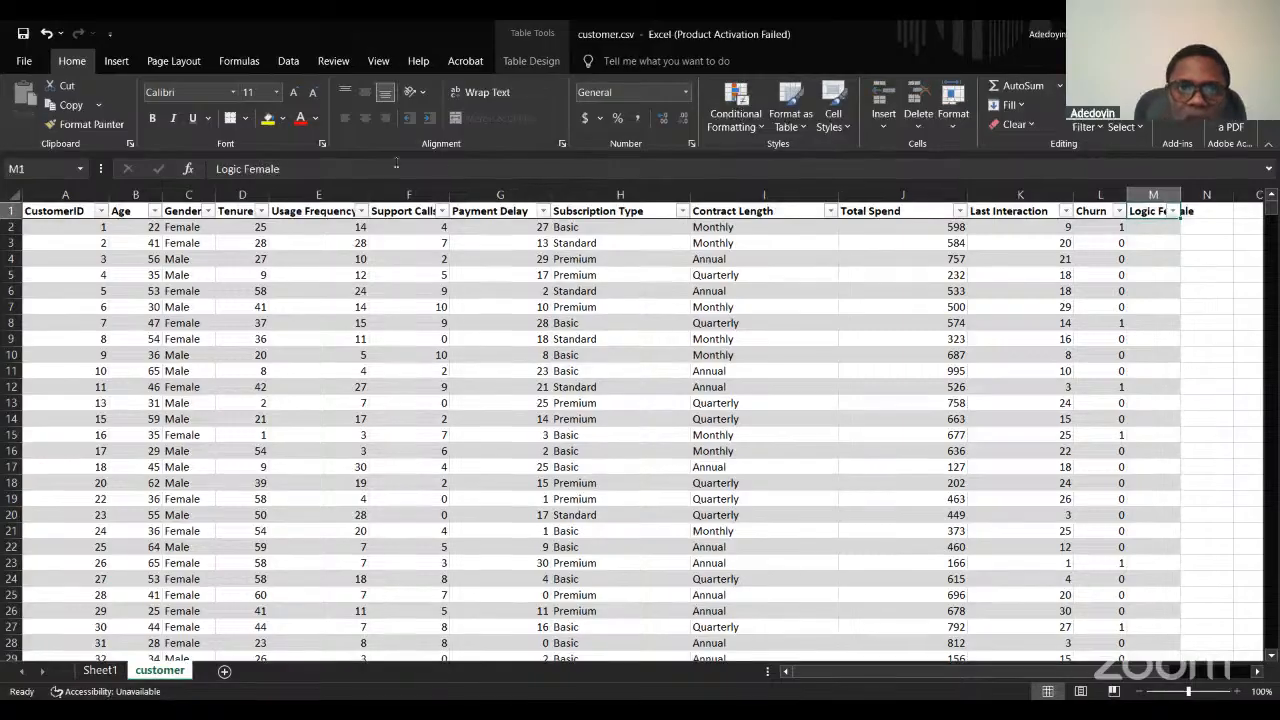
key(F2)
key(BackSpace)
key(BackSpace)
key(BackSpace)
key(BackSpace)
key(BackSpace)
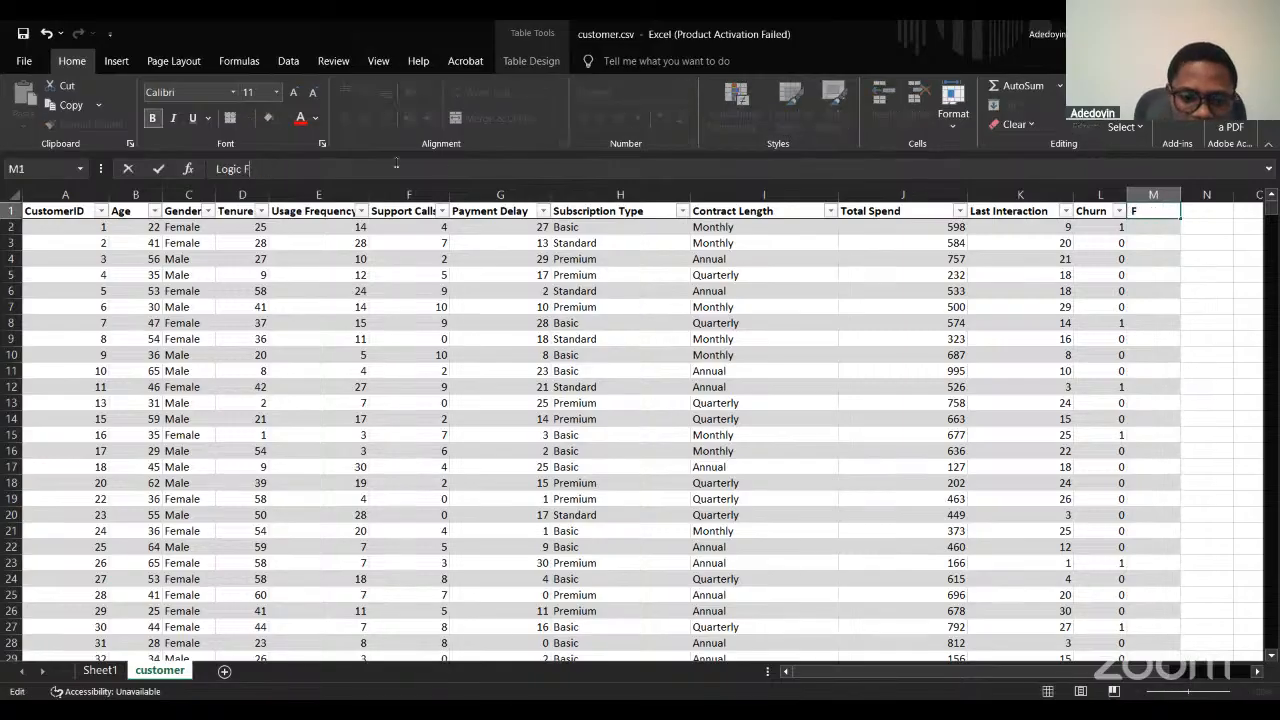
key(BackSpace)
text(Tenure)
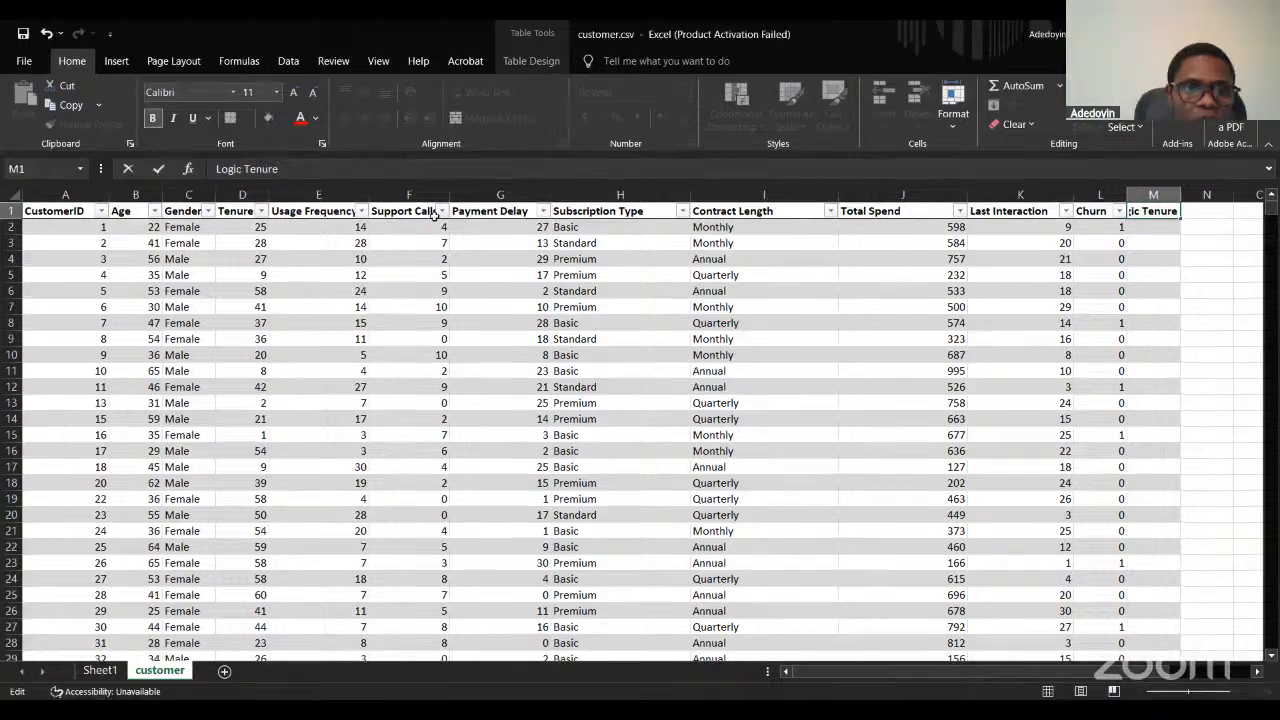
click(804, 356)
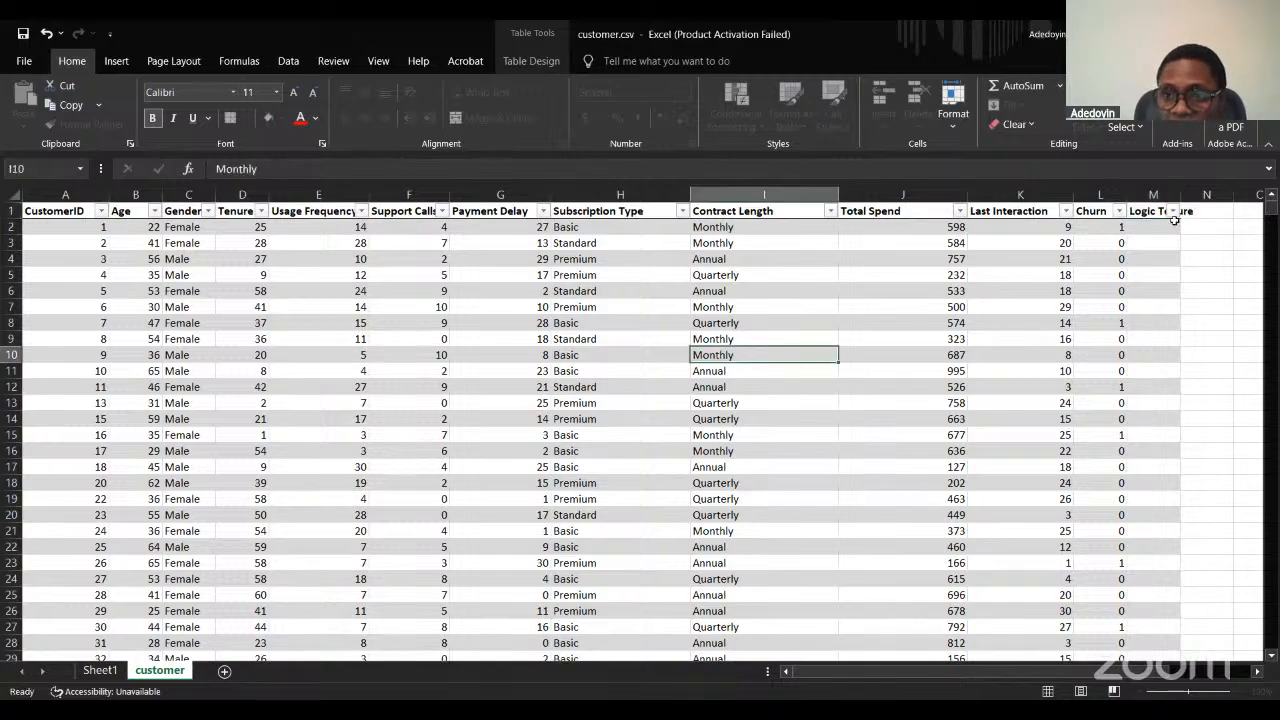
click(1172, 226)
double_click(1206, 190)
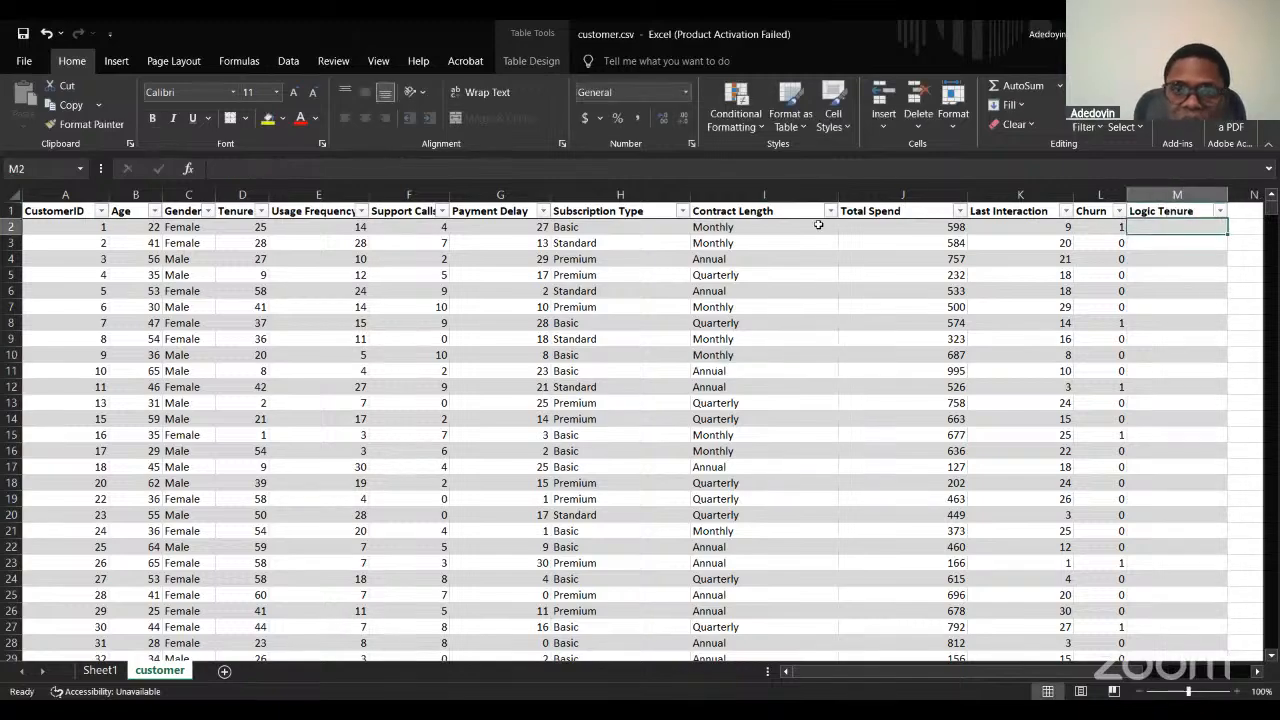
Look over the Tenure values and try to start an IF formula on them in M2.
click(247, 258)
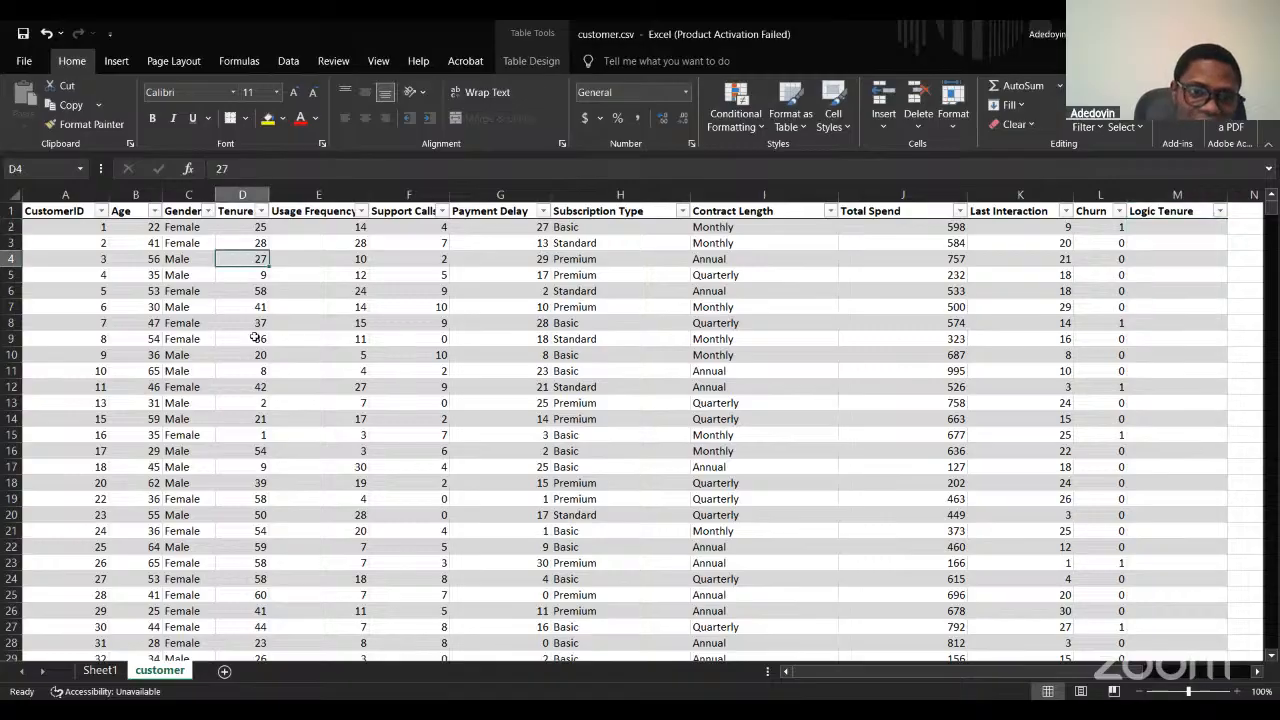
scroll(255, 337, down, 1)
scroll(255, 337, up, 1)
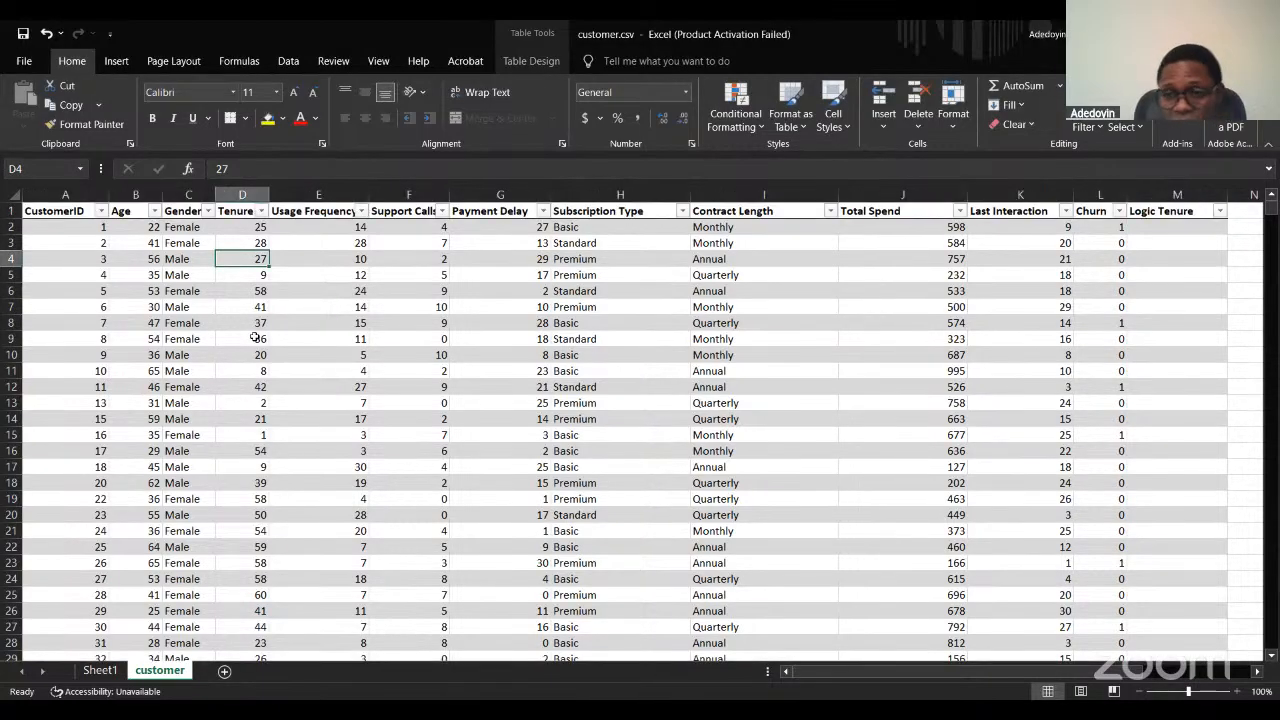
click(238, 231)
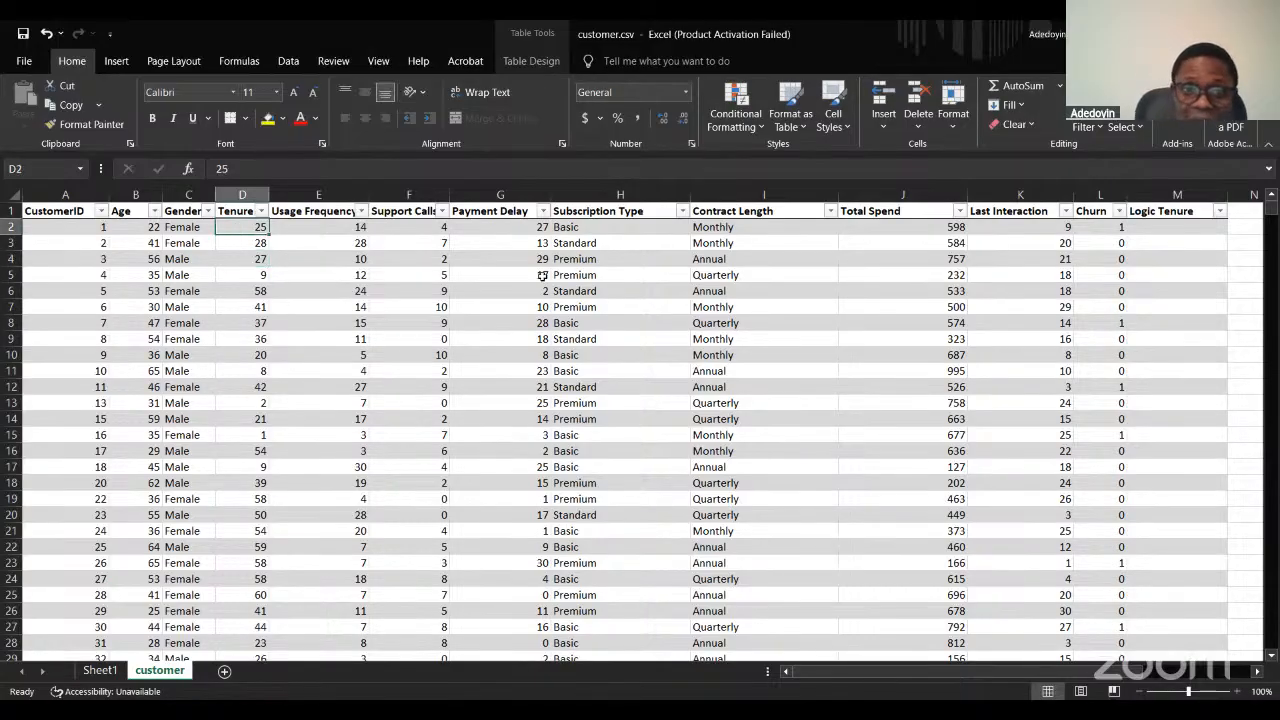
click(1160, 227)
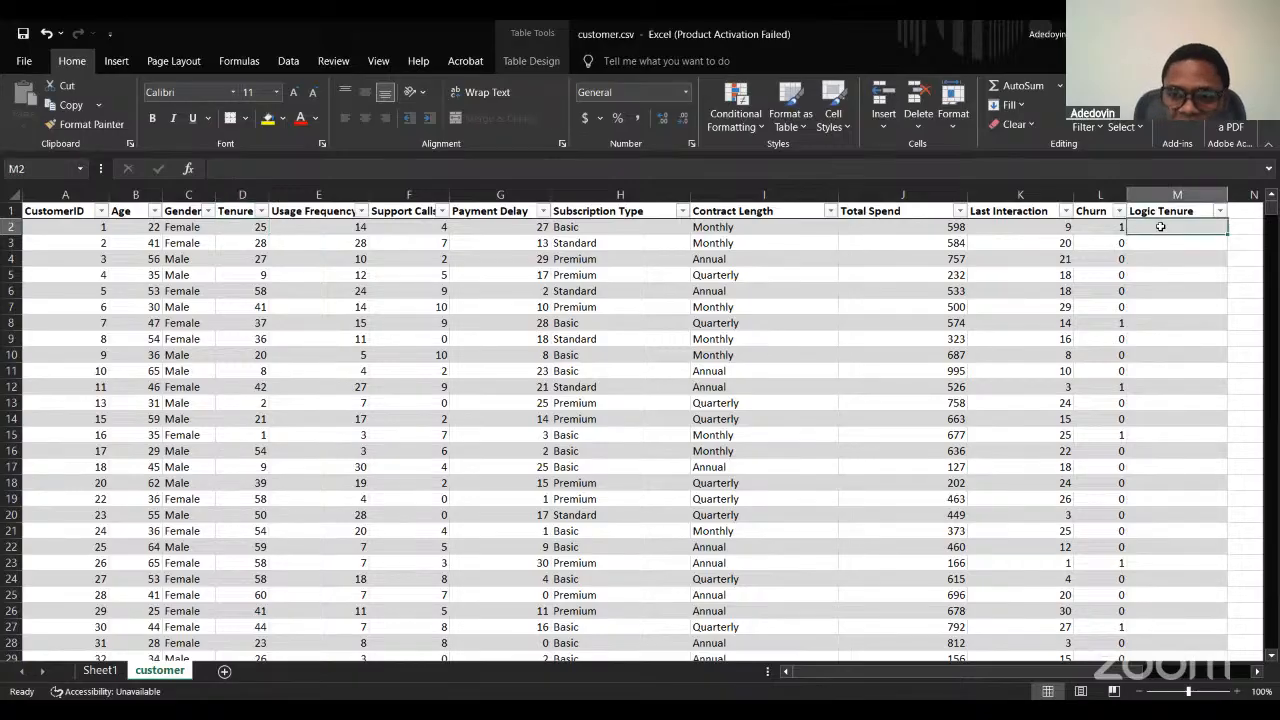
text(=)
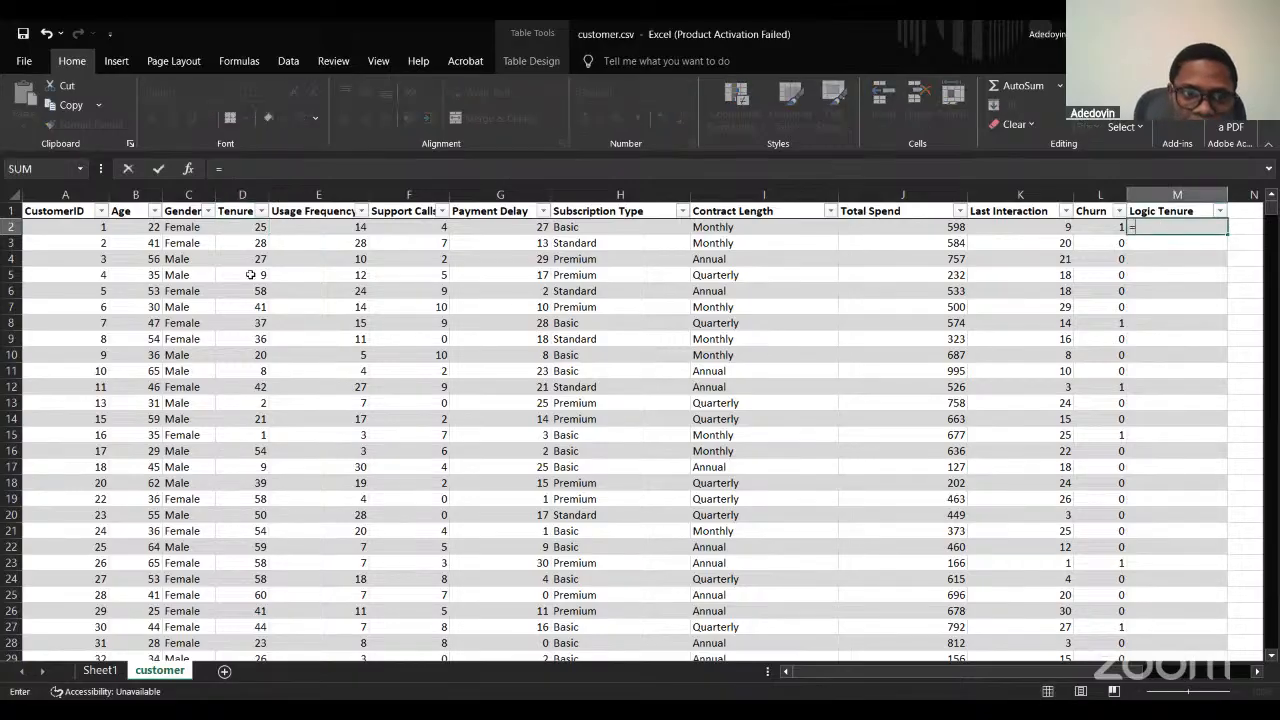
click(237, 227)
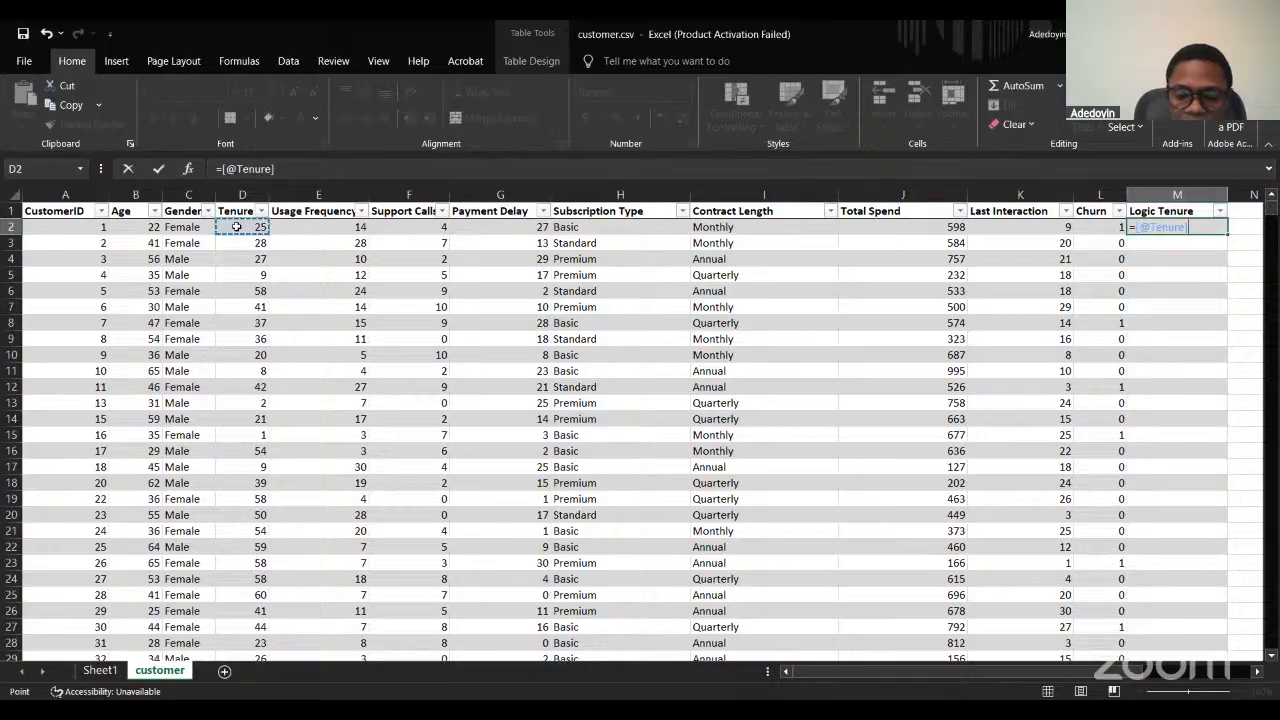
key(BackSpace)
key(BackSpace)
key(BackSpace)
key(BackSpace)
key(BackSpace)
key(BackSpace)
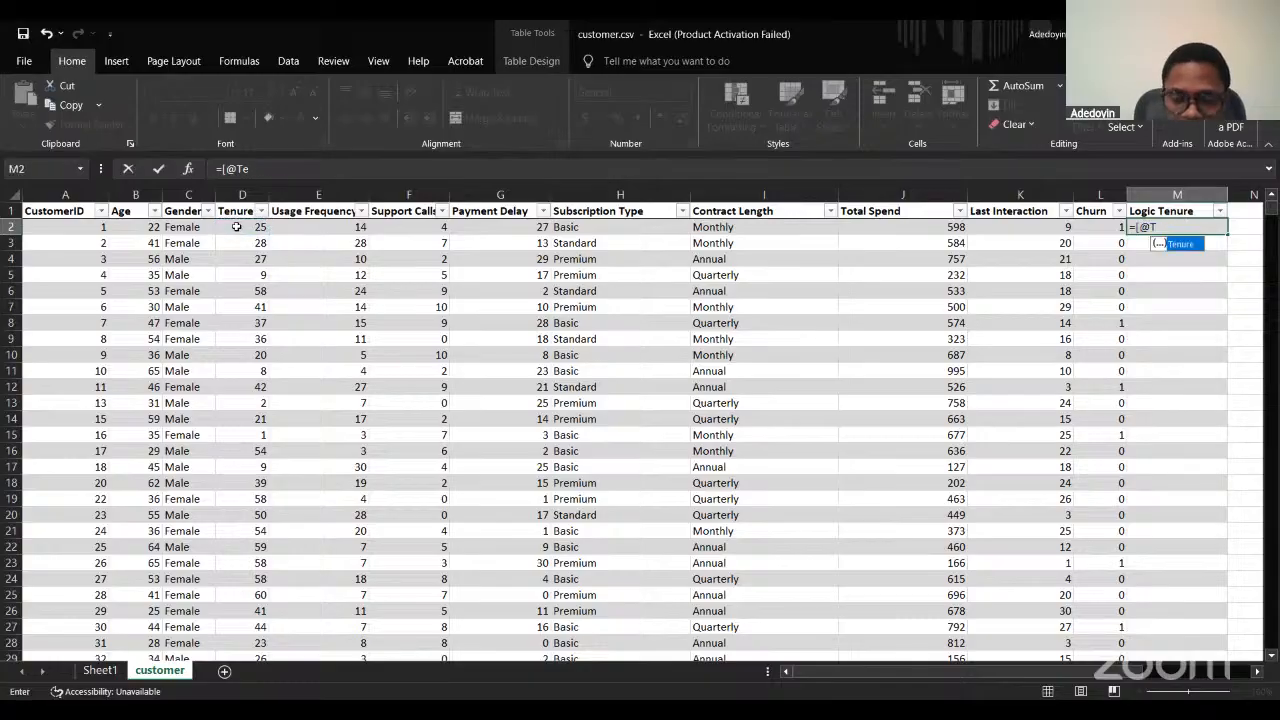
key(BackSpace)
key(BackSpace)
key(BackSpace)
key(BackSpace)
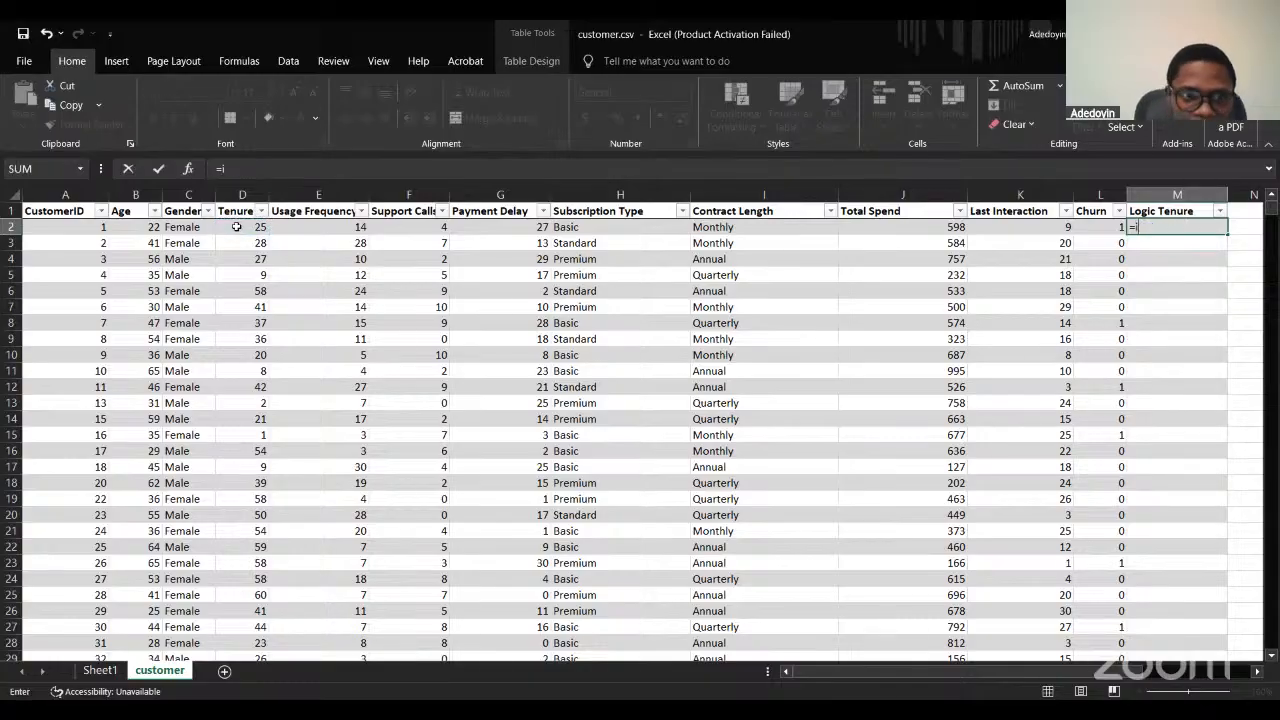
text(if)
click(234, 222)
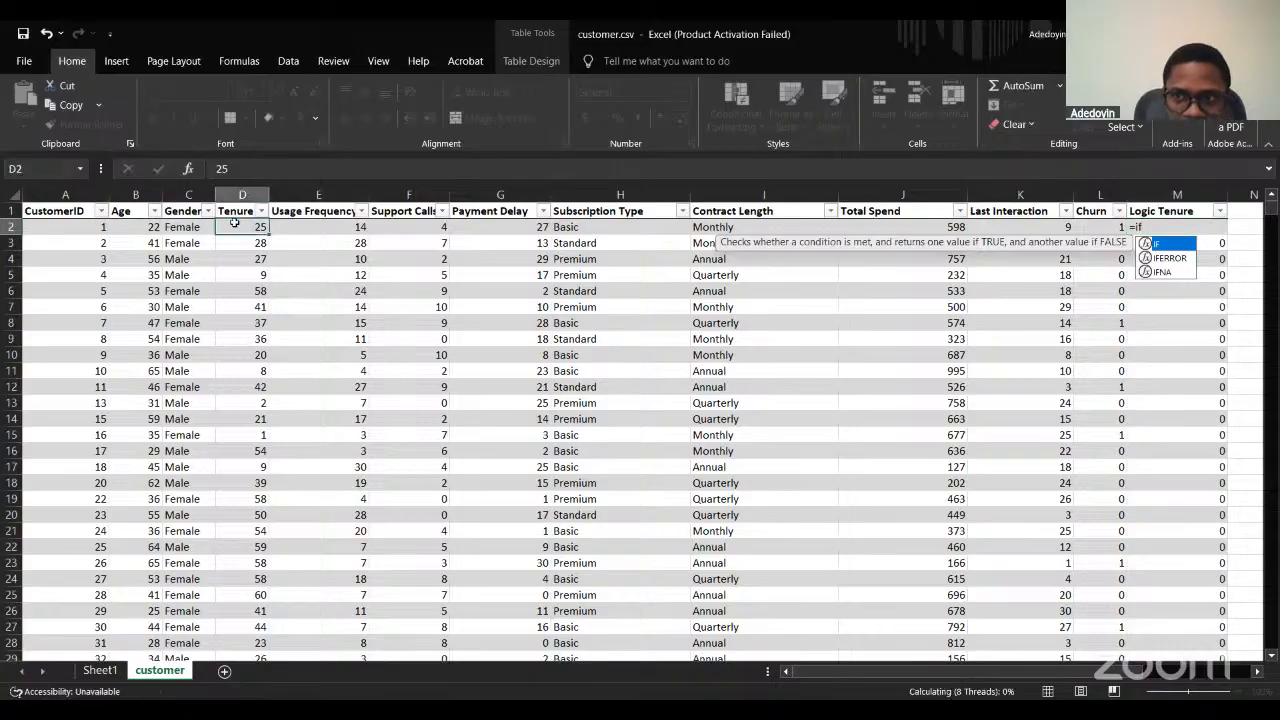
click(1148, 289)
click(1156, 224)
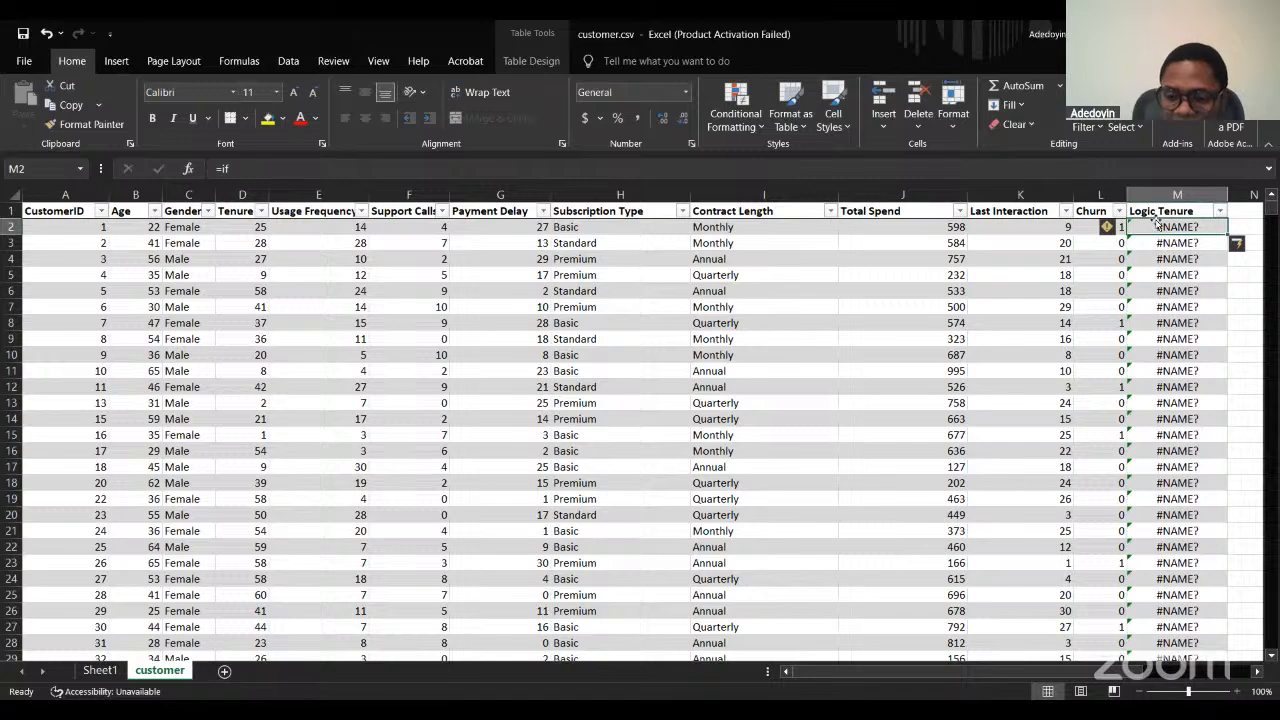
Clear the incomplete =if formula from every row of the Logic Tenure column, starting at M2.
key(Delete)
key(Down)
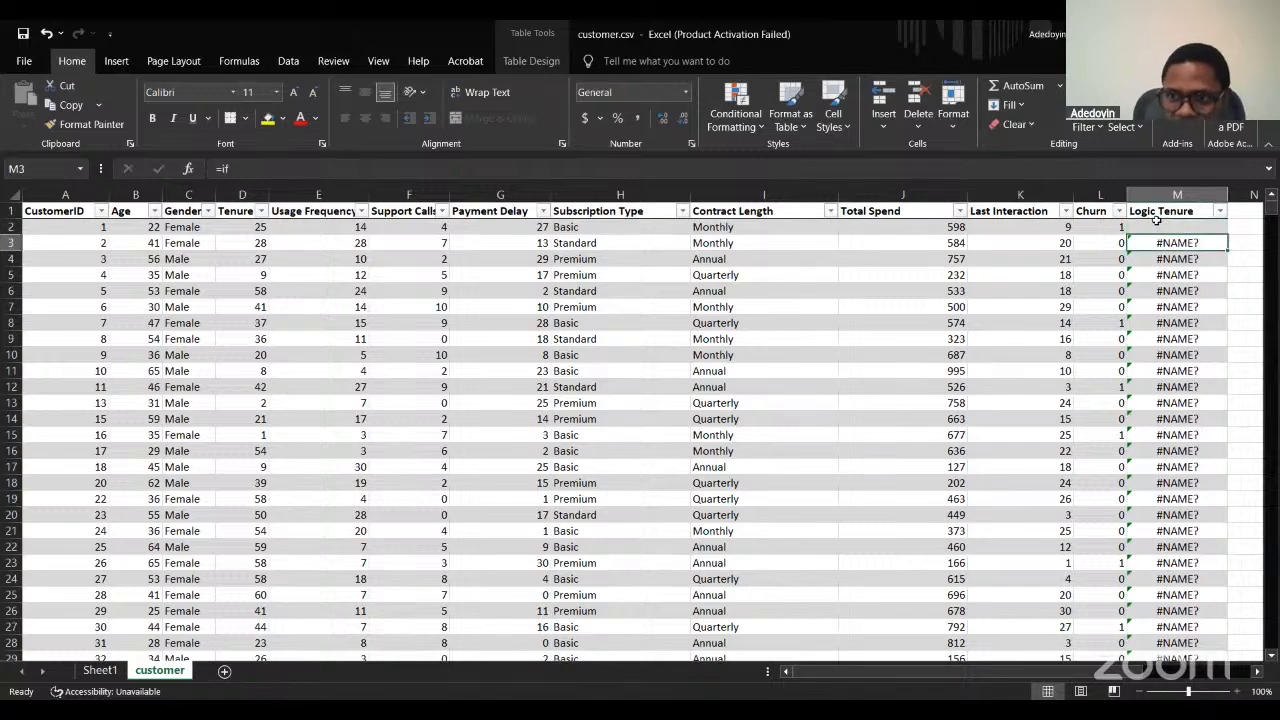
key(ctrl+shift+Down)
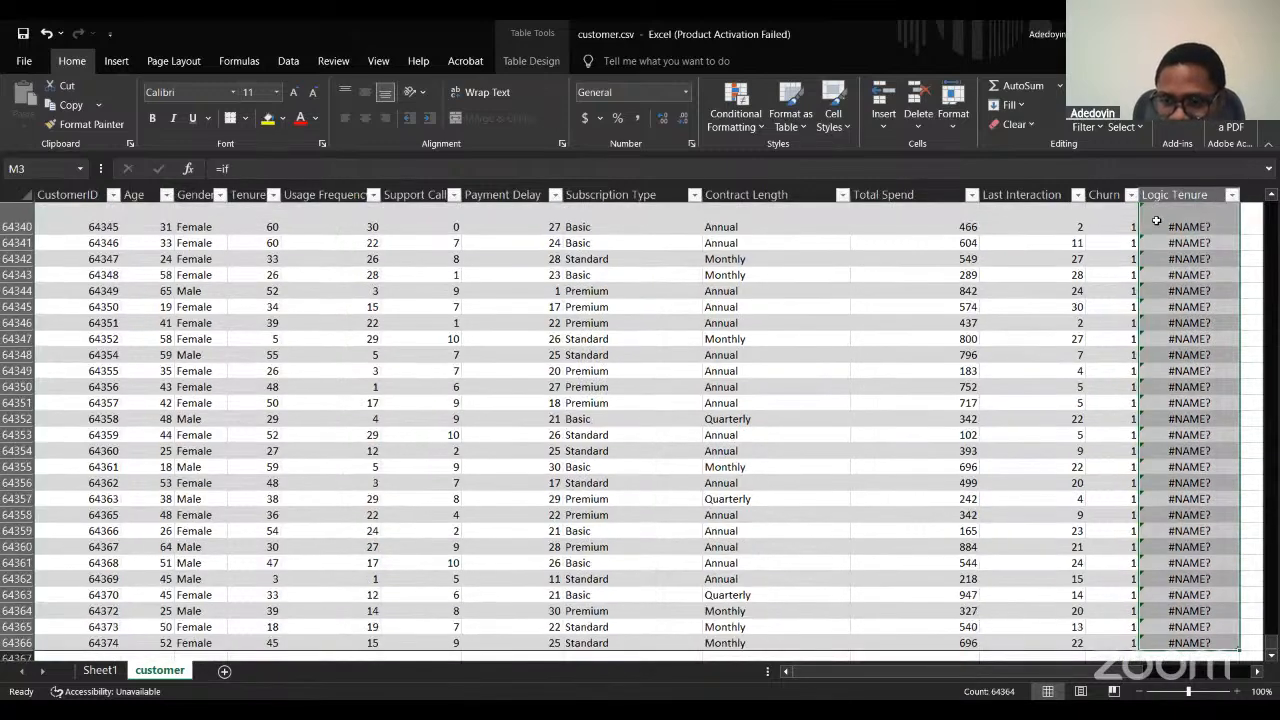
key(Delete)
key(Up)
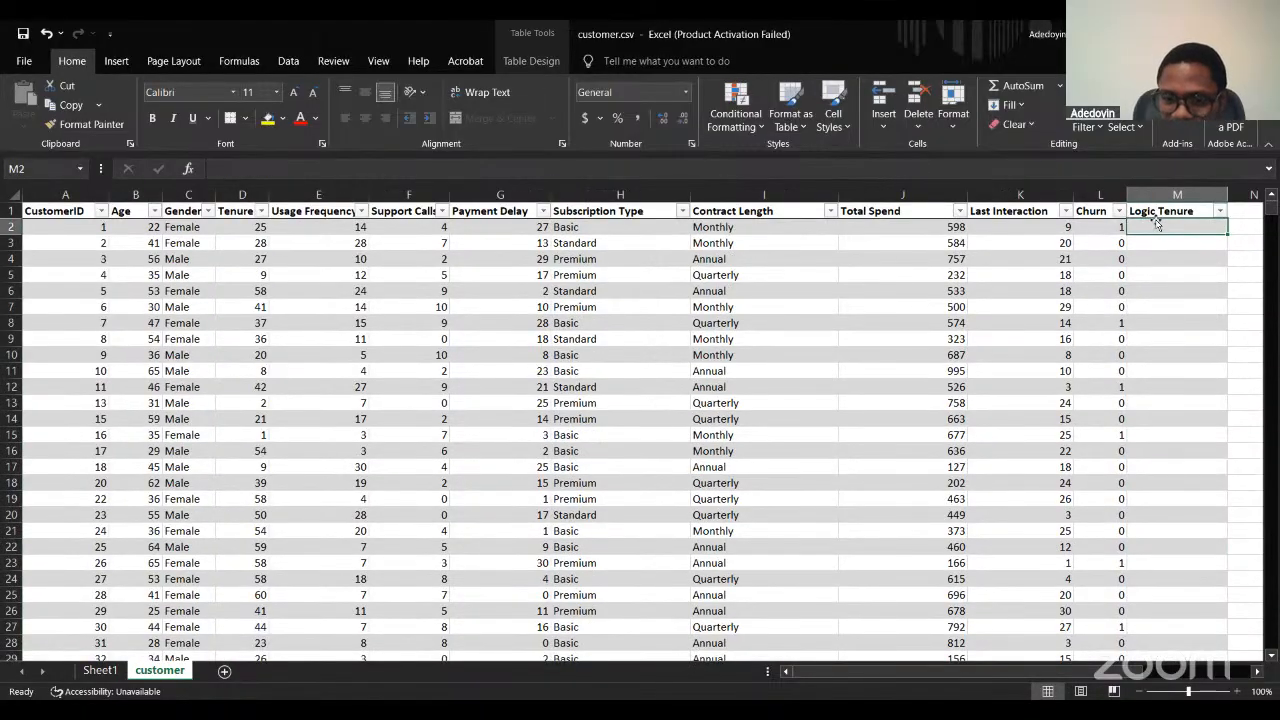
text(=if)
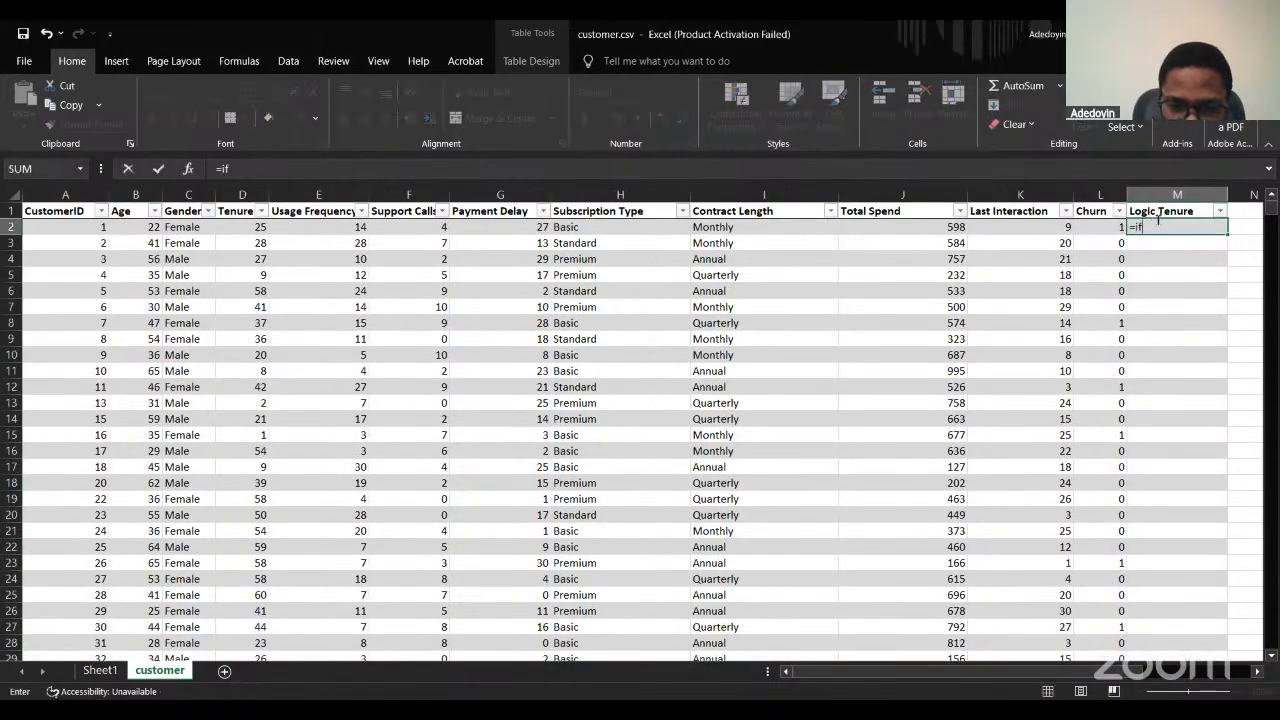
text(()
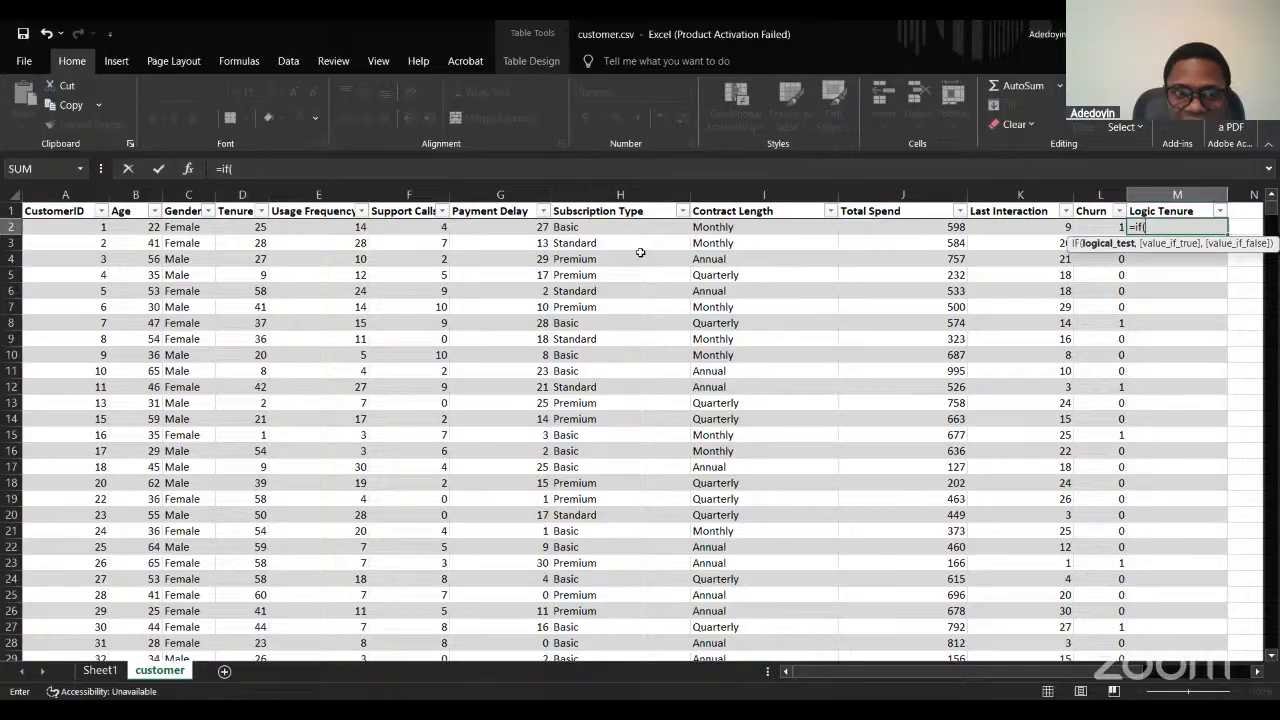
click(254, 227)
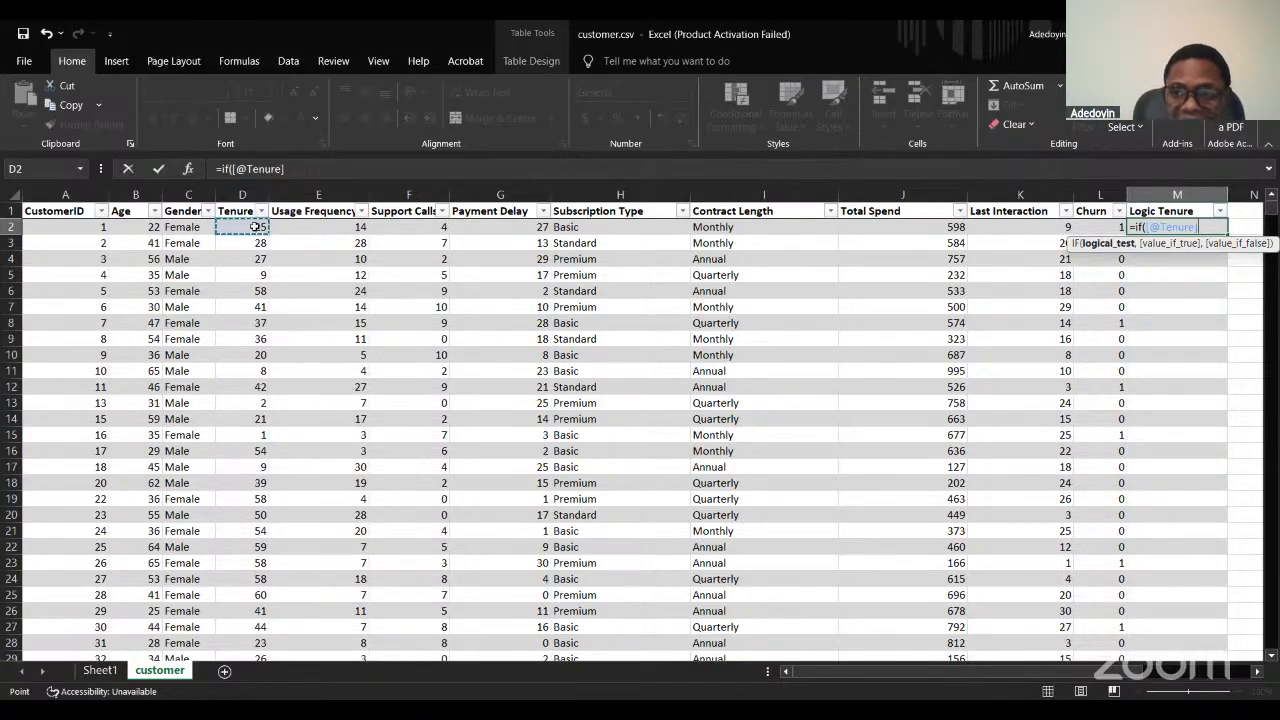
text(<)
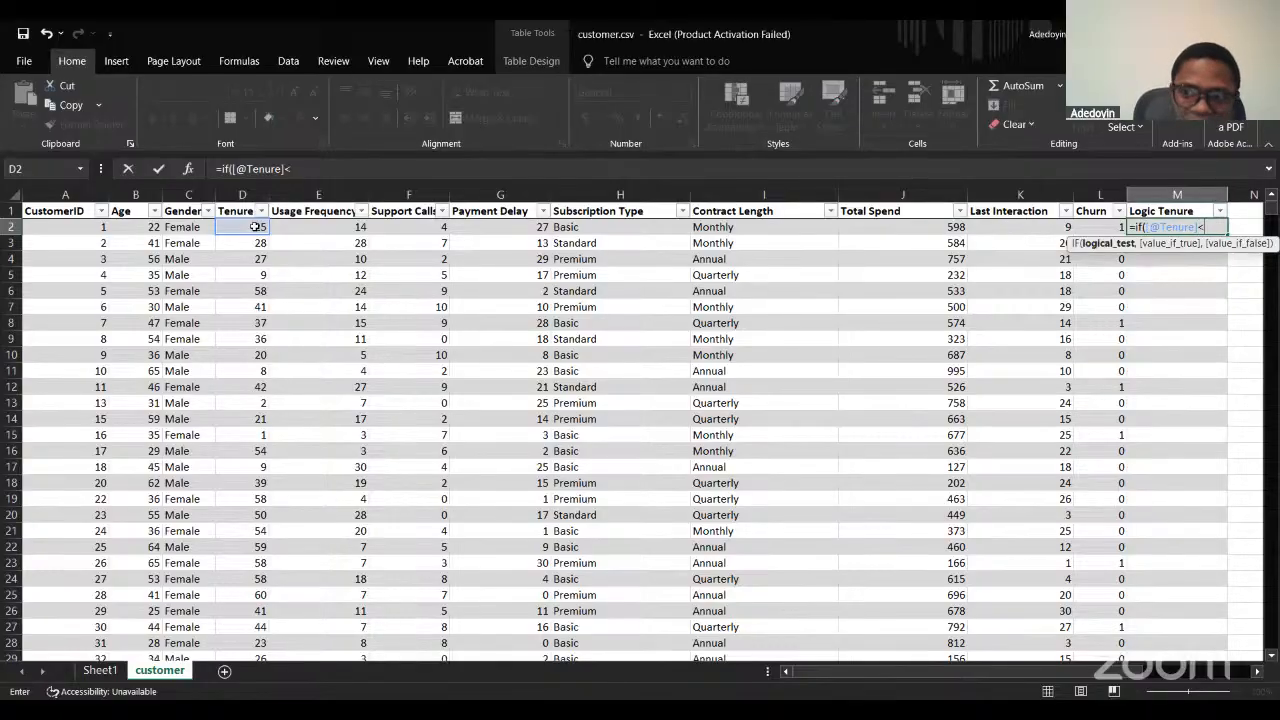
text(25)
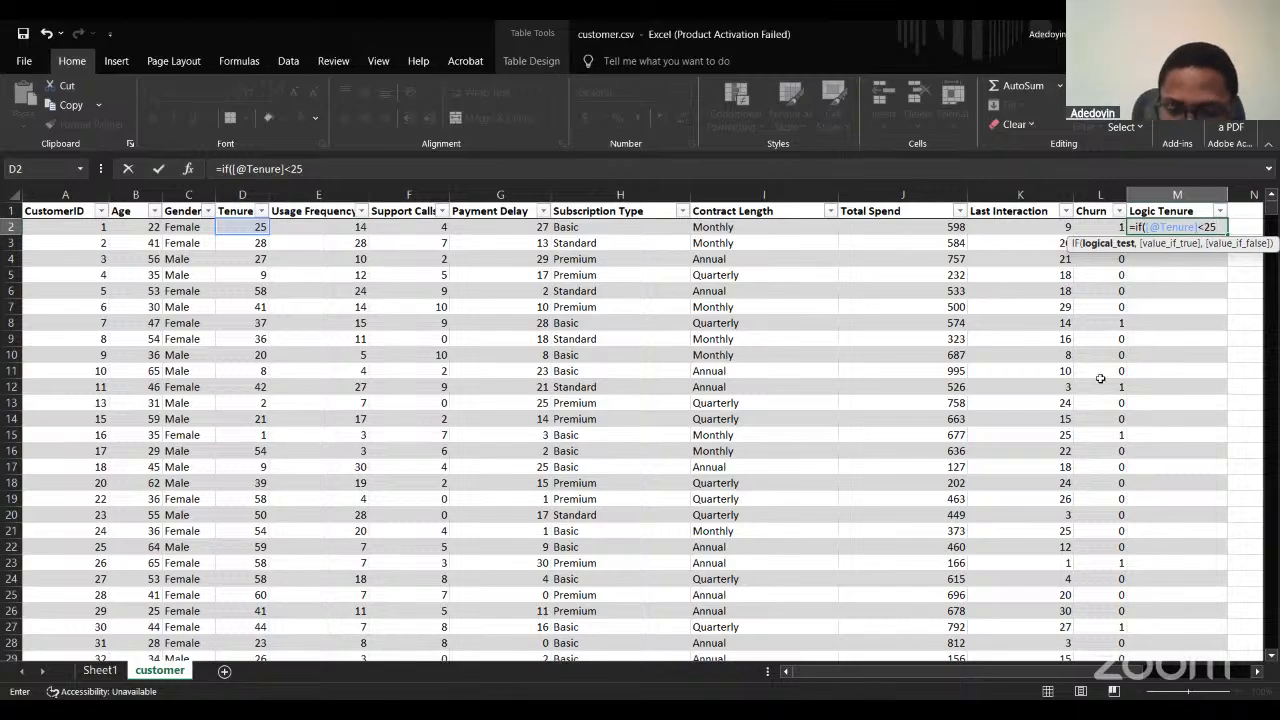
text(,)
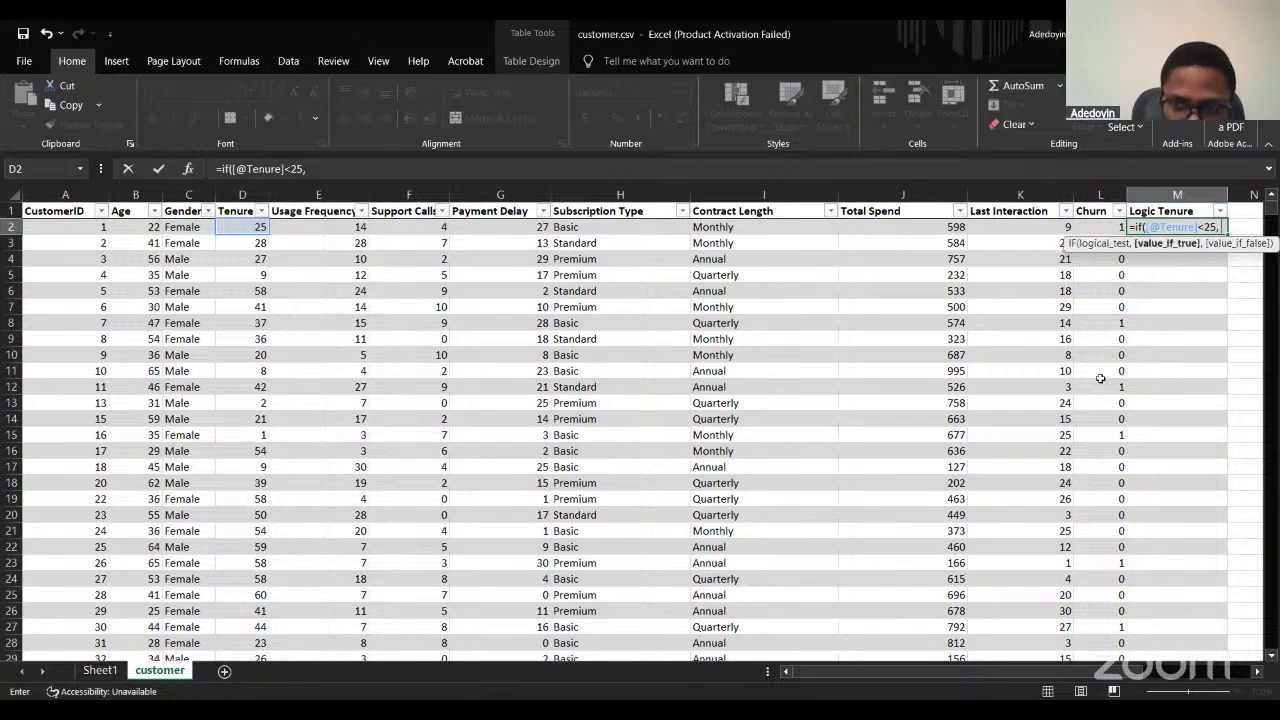
text( ")
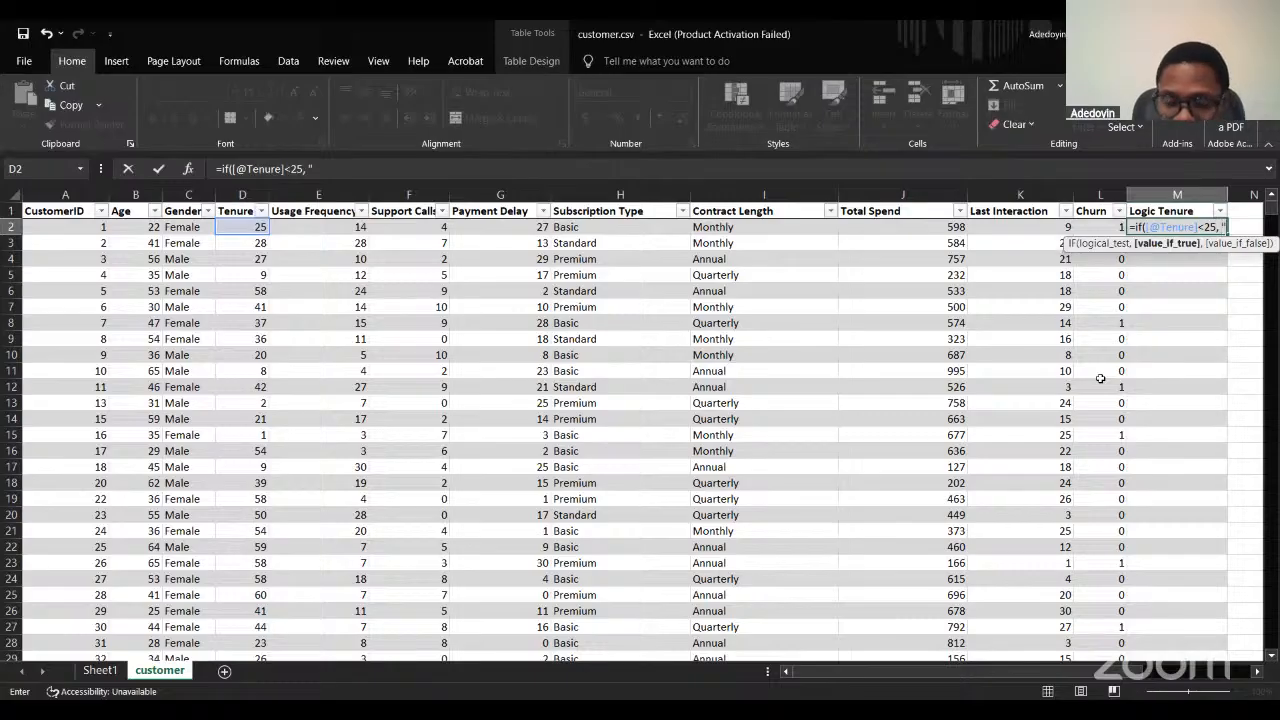
text(Send Message")
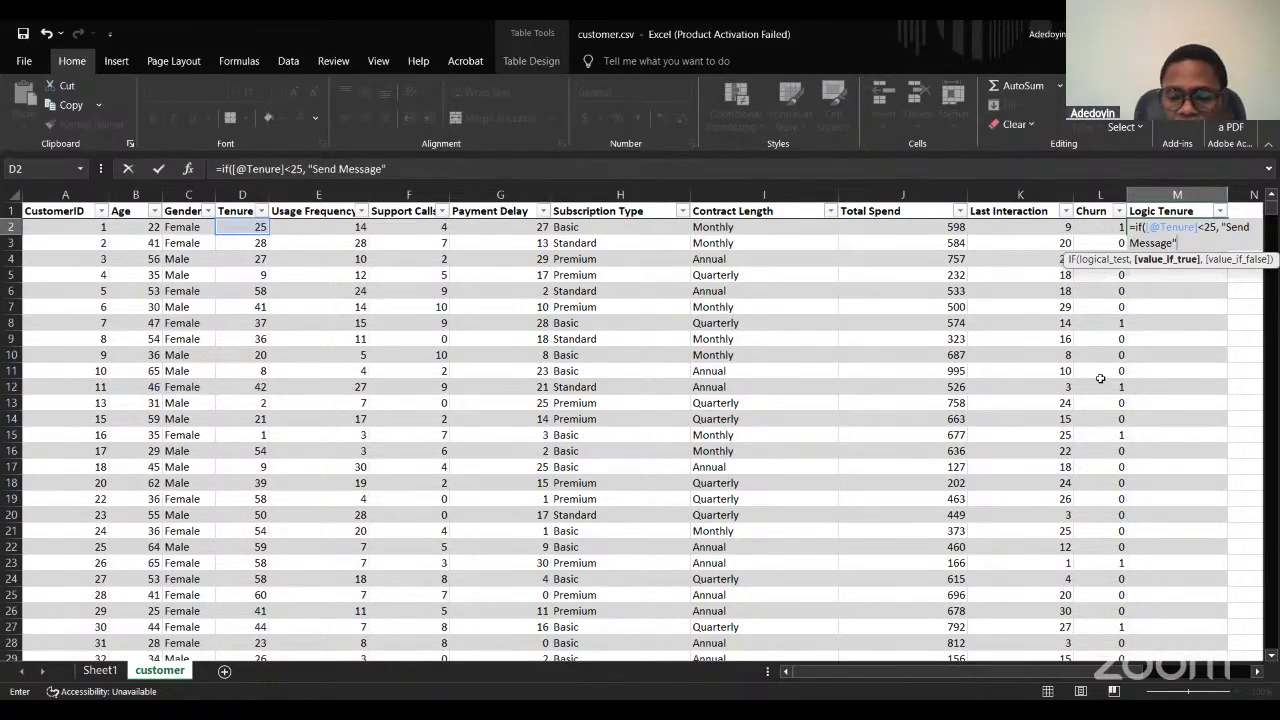
text(,)
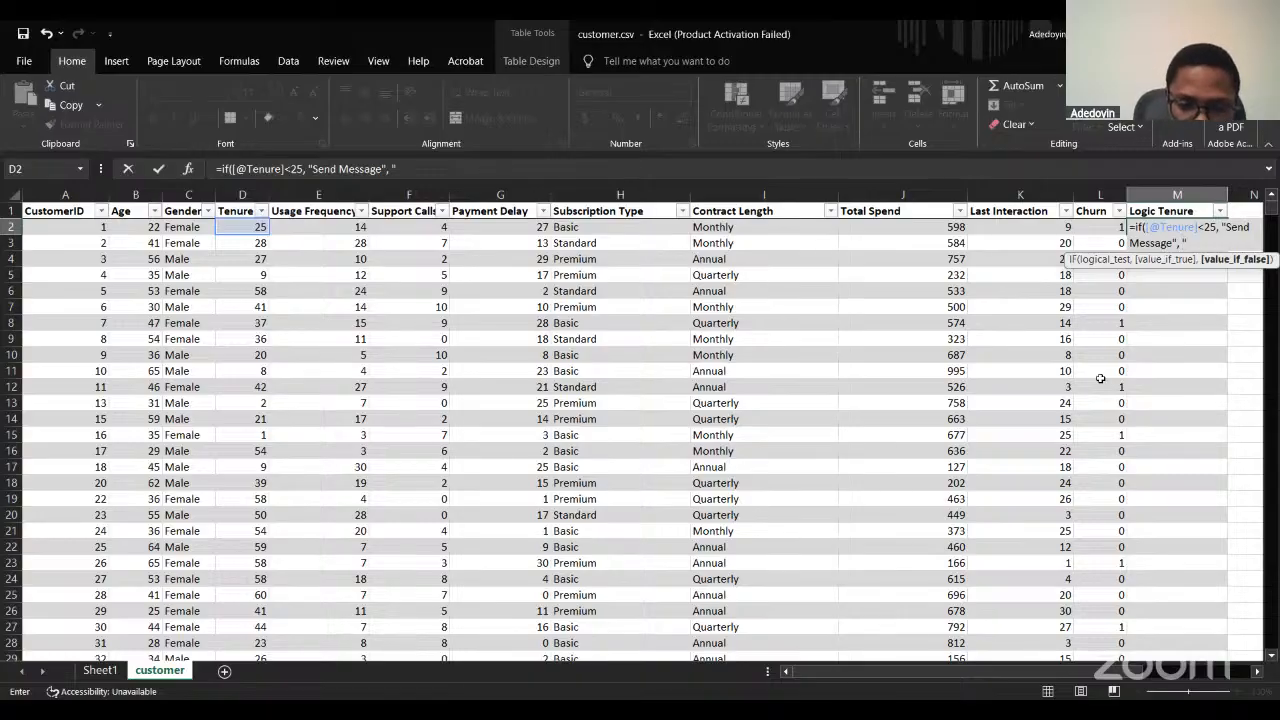
text(")
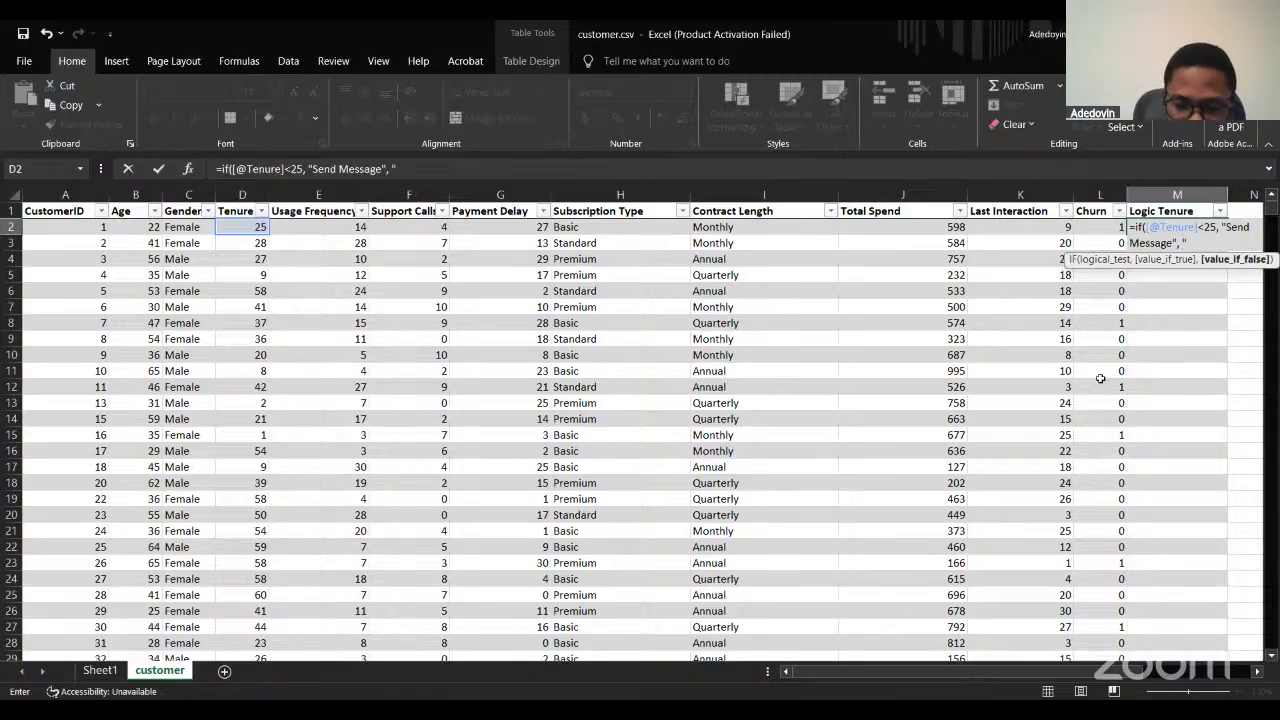
text(Do not Send"))
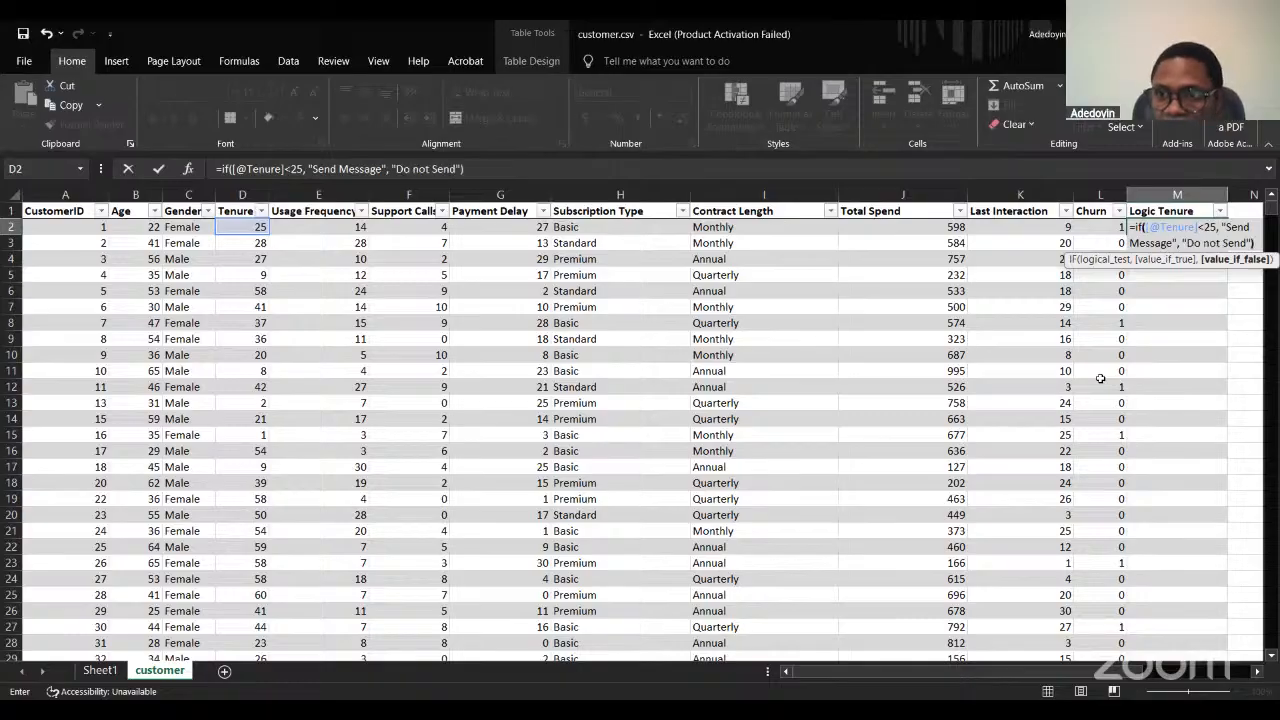
key(Return)
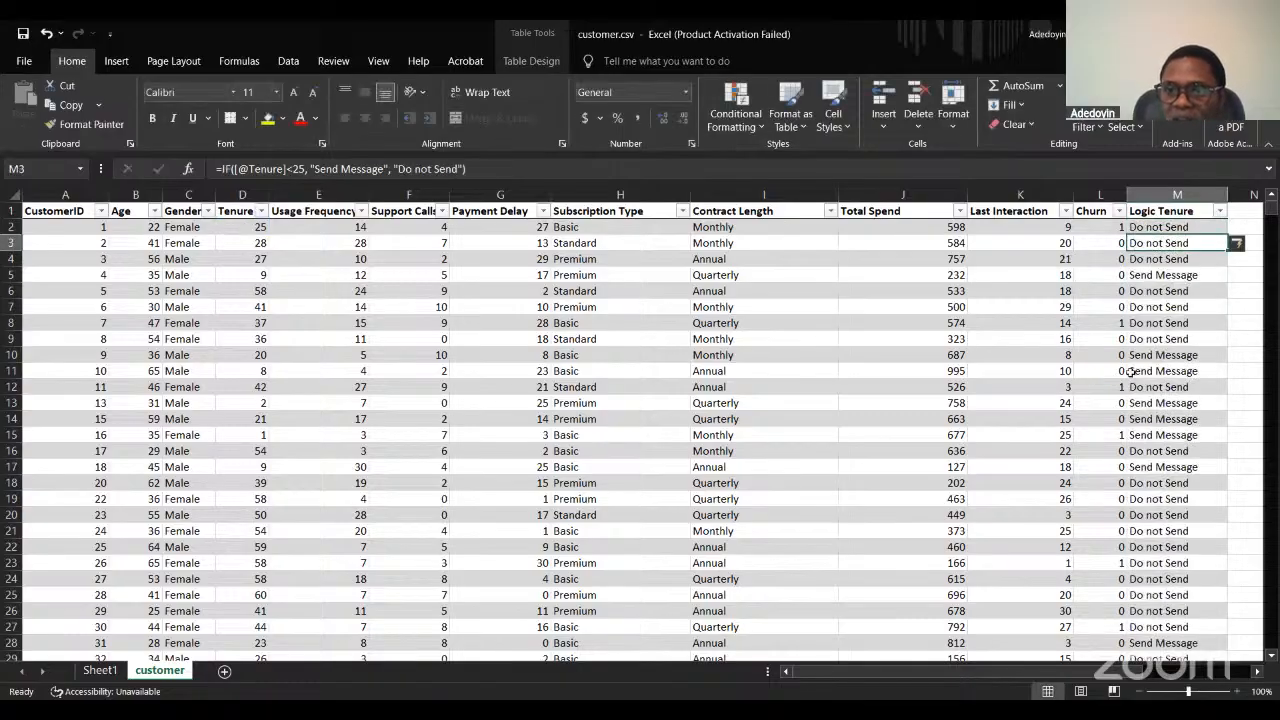
Compare the Tenure values in rows 2, 5 and 9 with the Logic Tenure results in the same rows.
click(1152, 228)
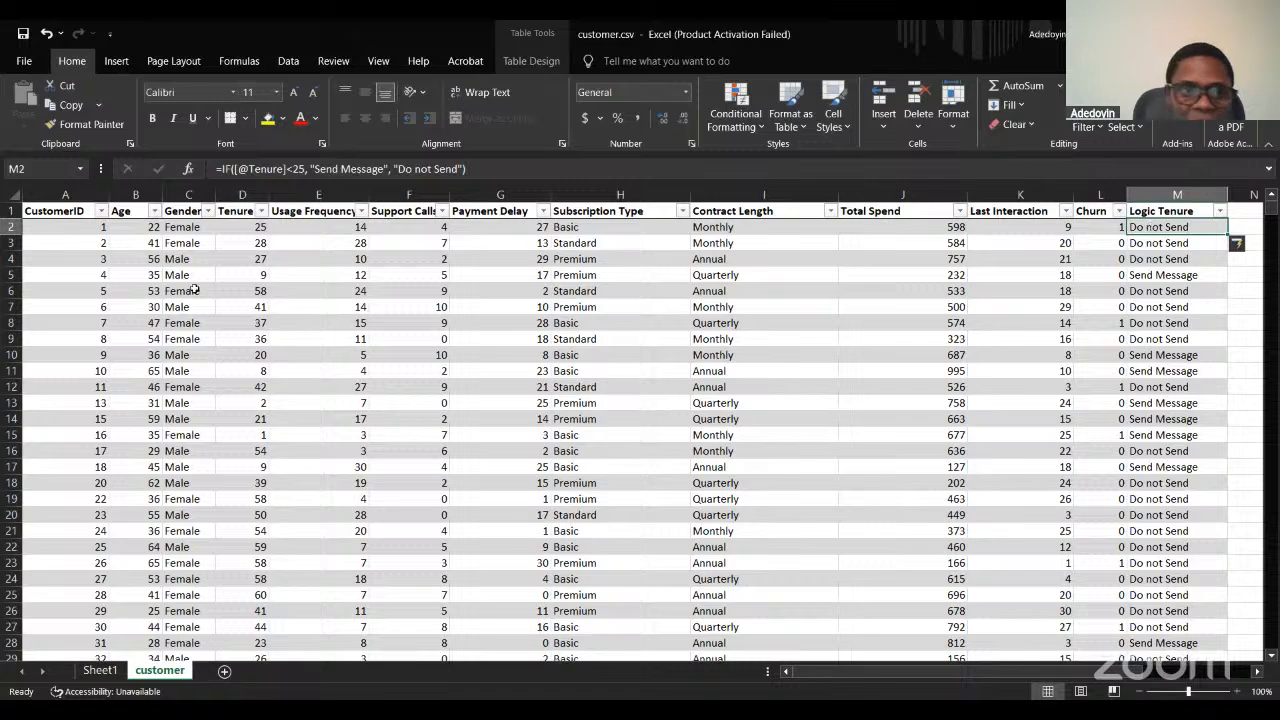
click(236, 229)
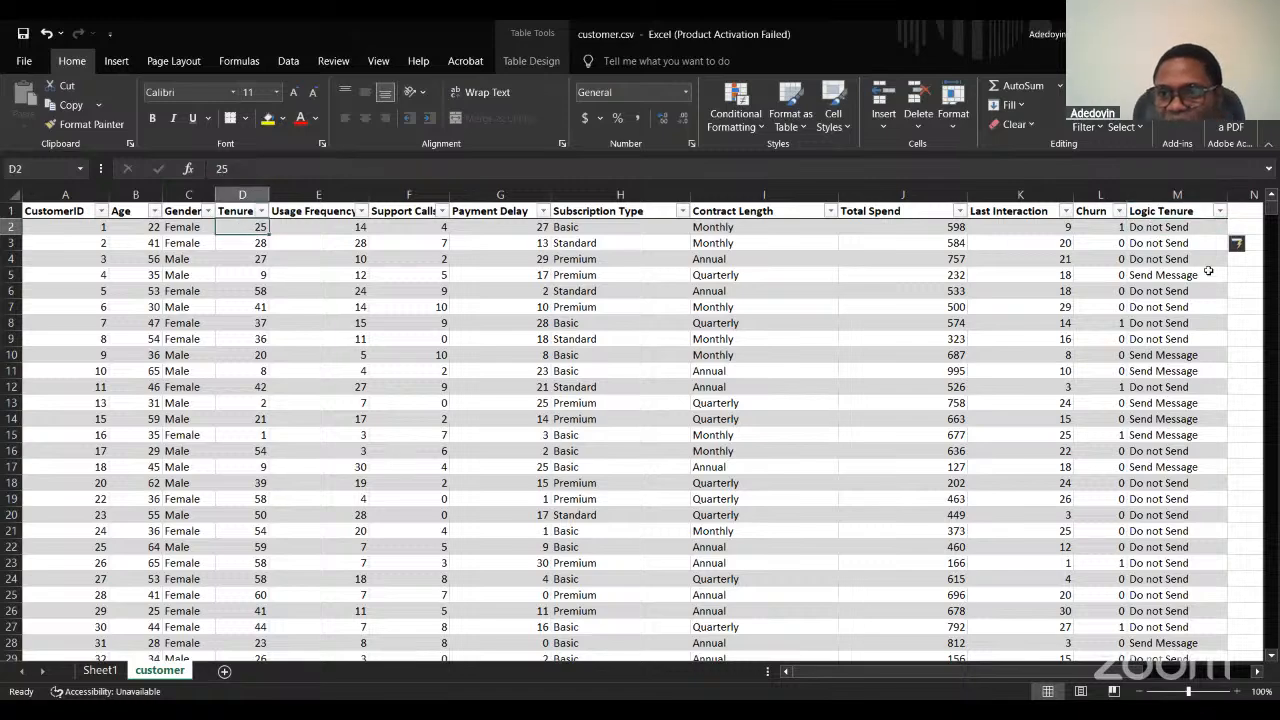
click(1163, 227)
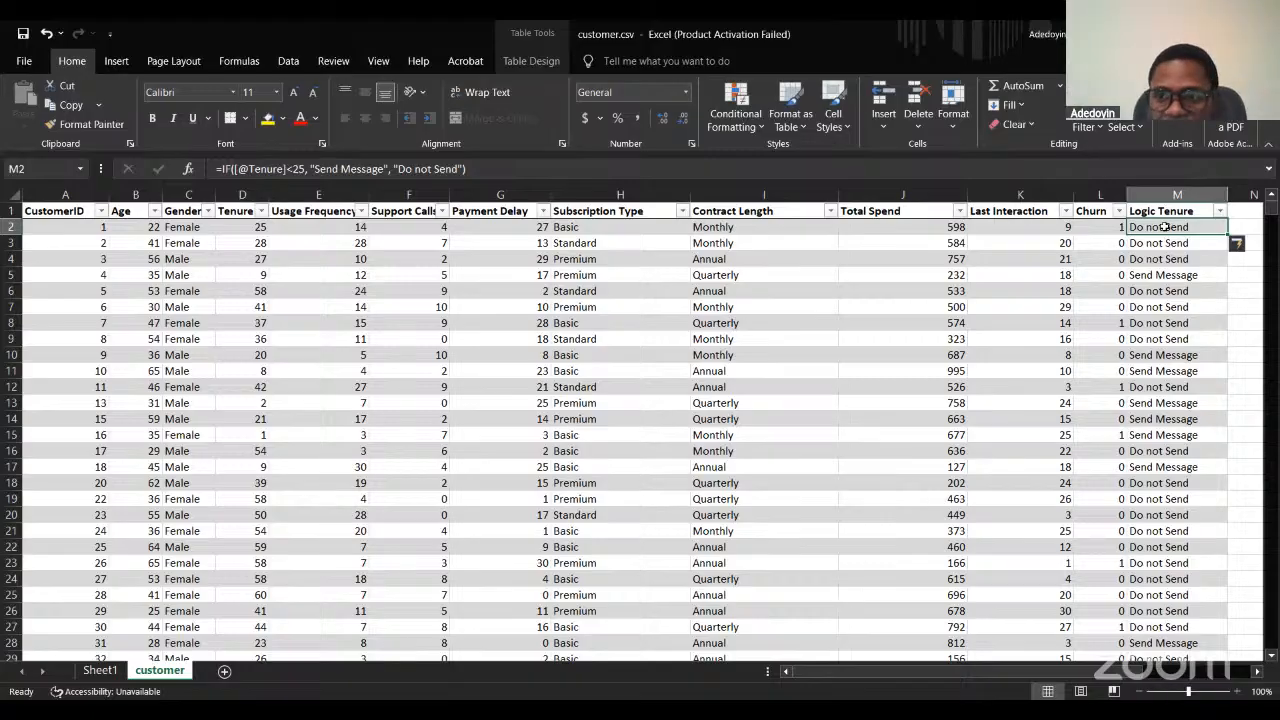
click(253, 279)
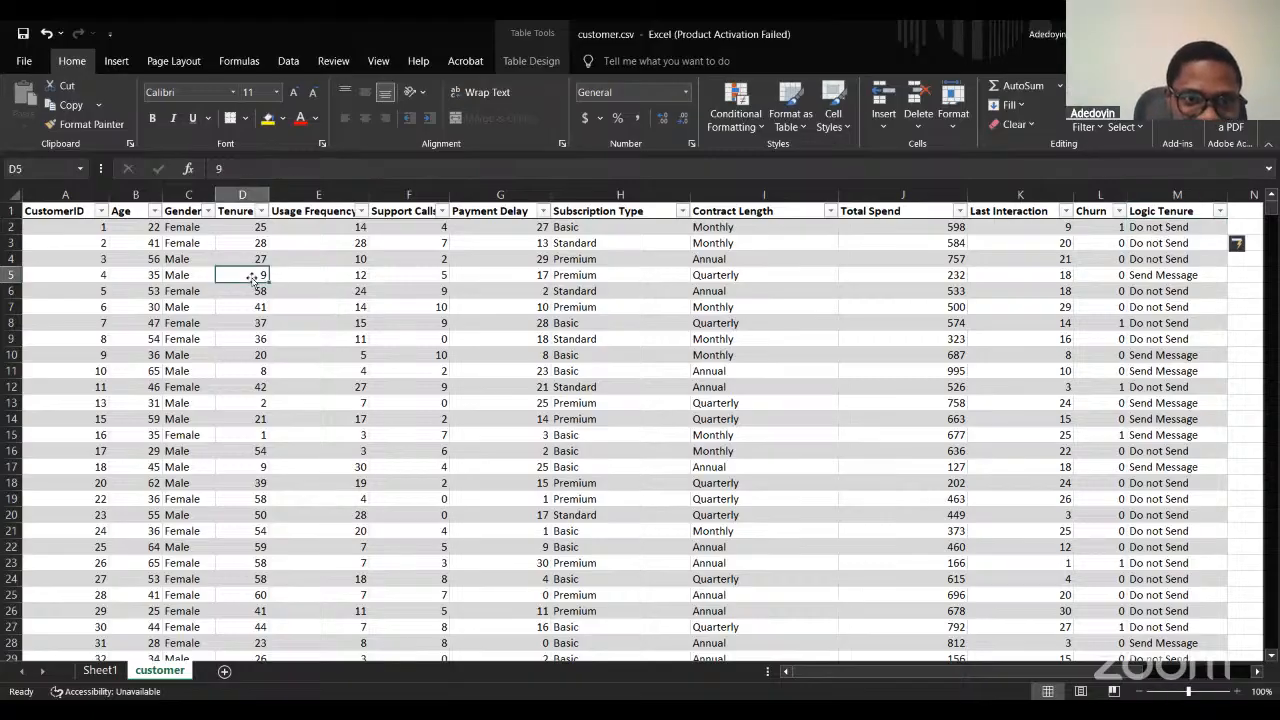
key(Right)
key(Right)
key(Right)
key(Right)
key(Right)
key(Right)
key(Right)
key(Right)
key(Right)
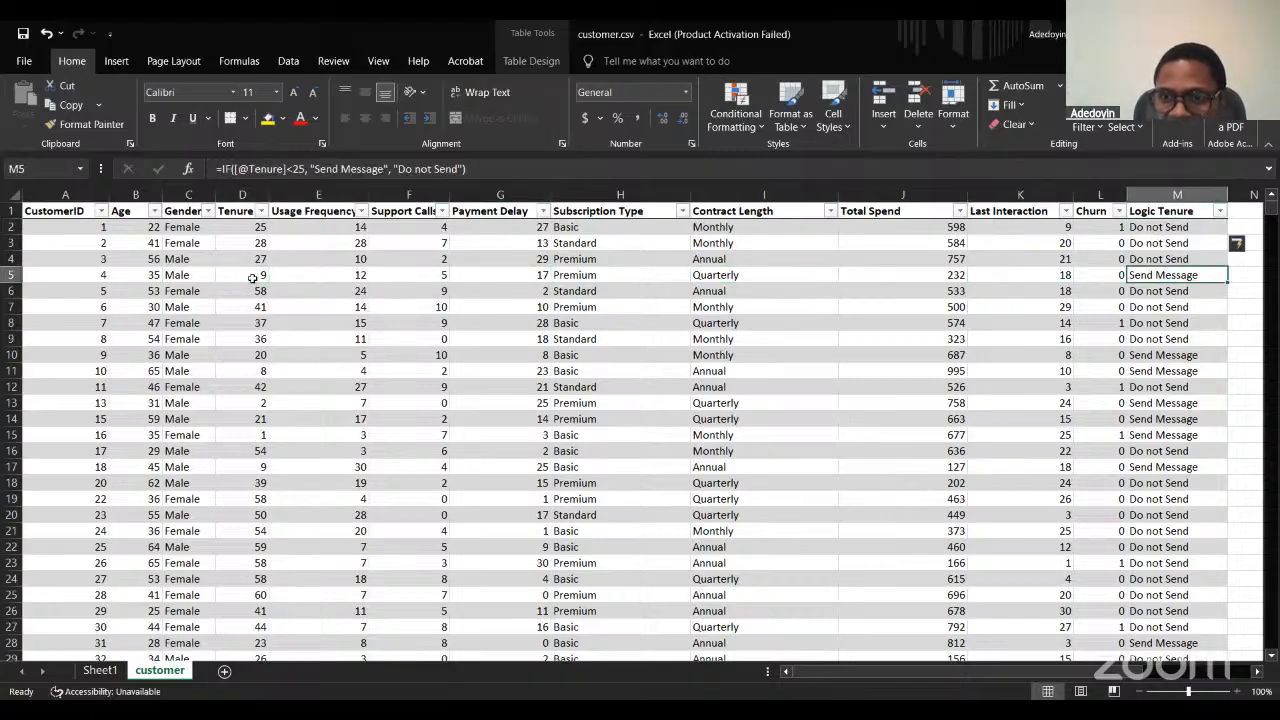
key(Down)
key(Left)
key(Left)
key(Left)
key(Left)
key(Left)
key(Left)
key(Left)
key(Left)
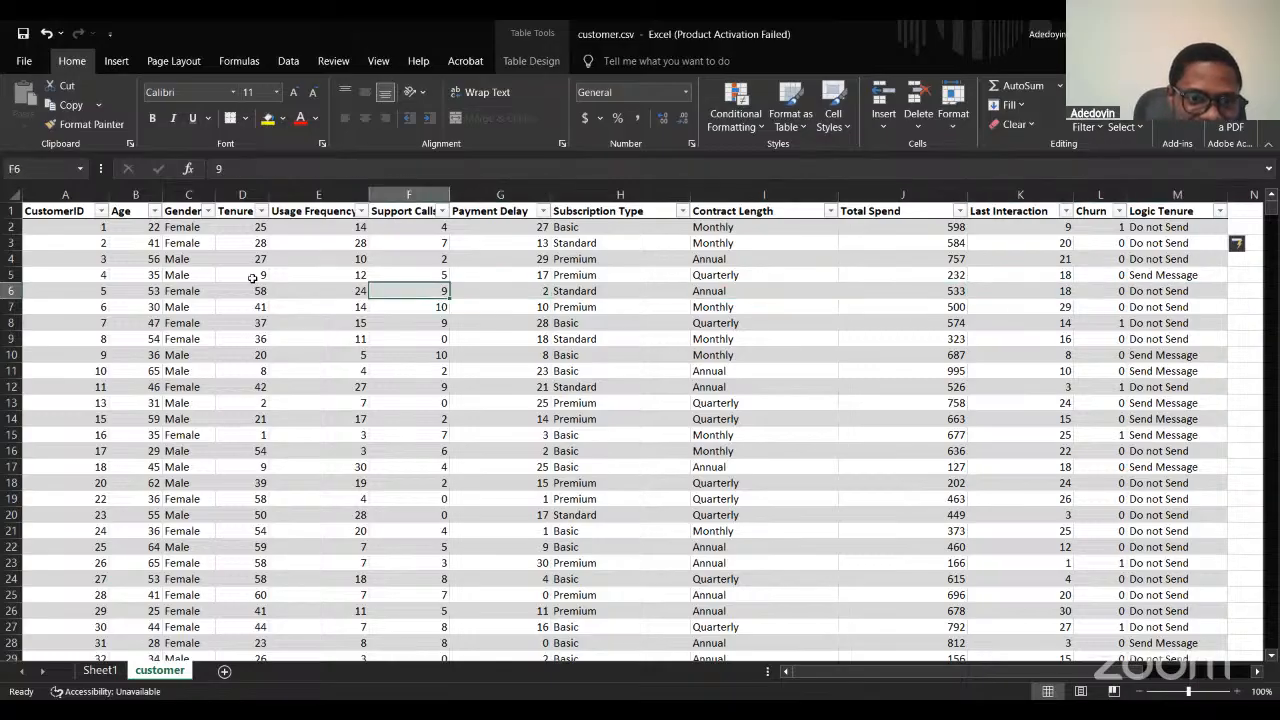
key(Down)
key(Down)
key(Left)
key(Down)
key(Right)
key(Right)
key(Right)
key(Right)
key(Right)
key(Right)
key(Right)
key(Right)
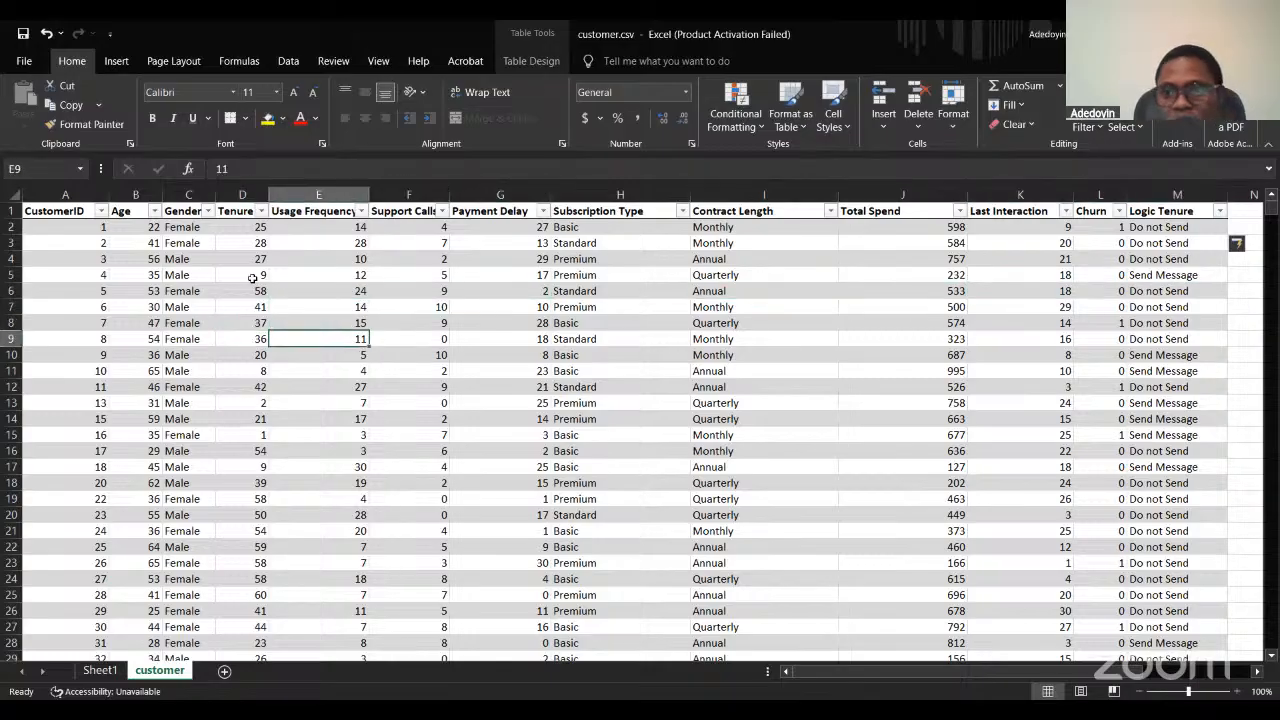
key(Right)
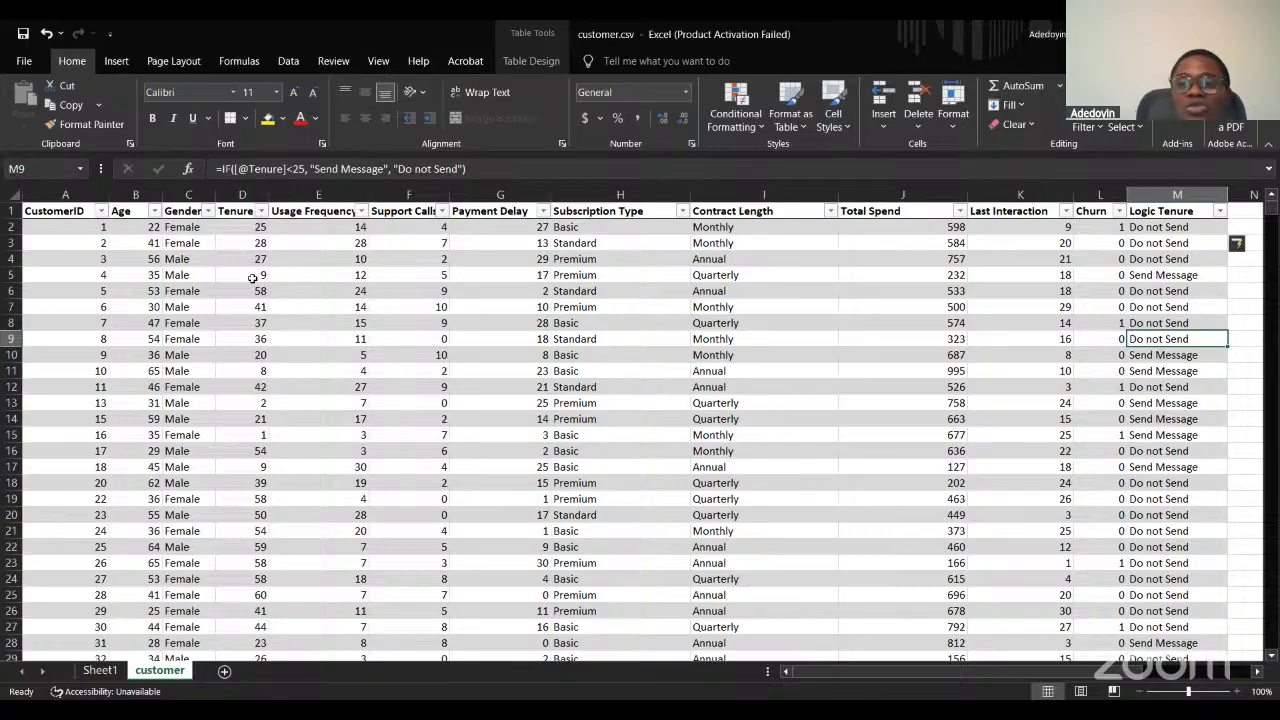
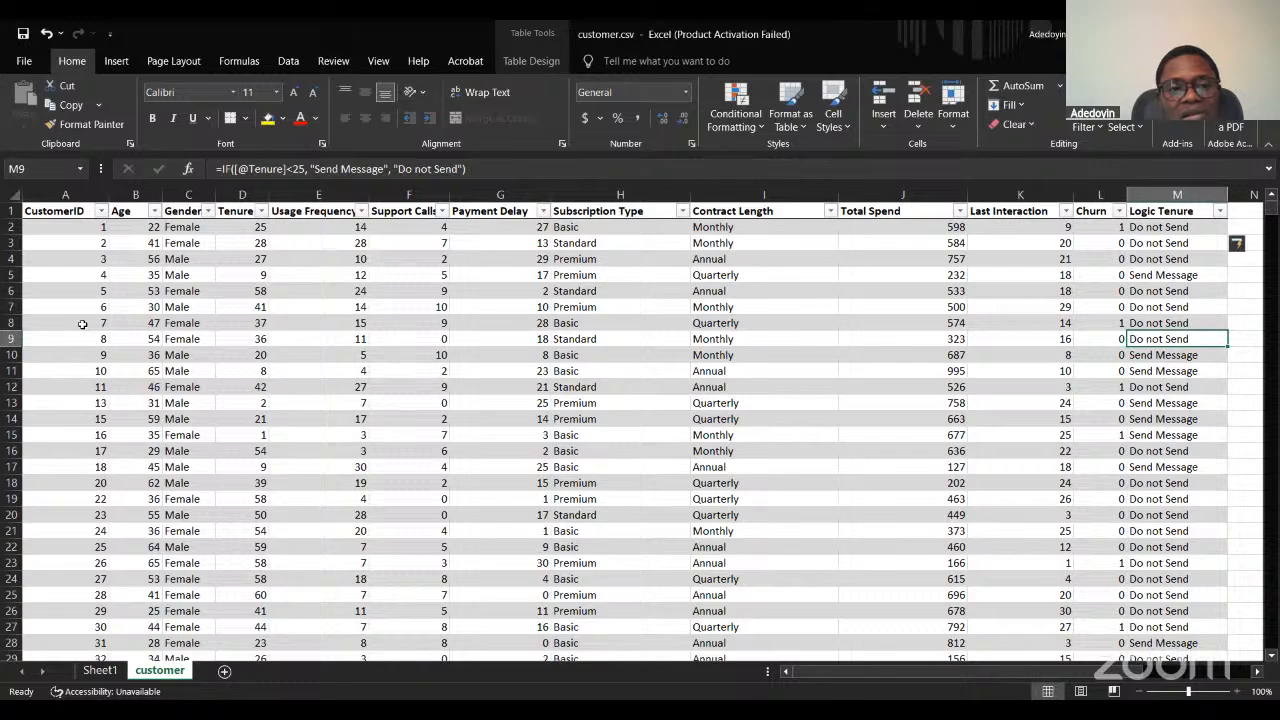
Copy the CustomerID values in A8:A27 and paste them into a new worksheet starting at B6.
drag(83, 328, 63, 621)
key(ctrl+c)
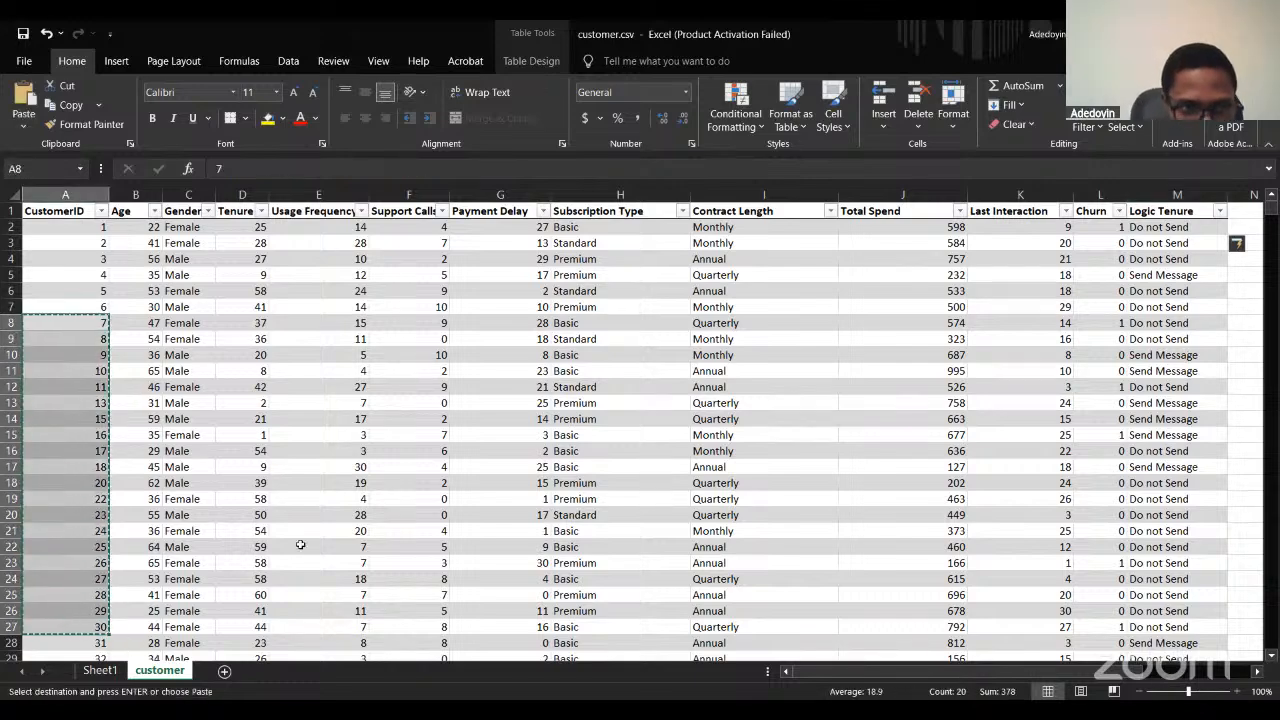
scroll(300, 545, right, 1)
scroll(300, 545, right, 2)
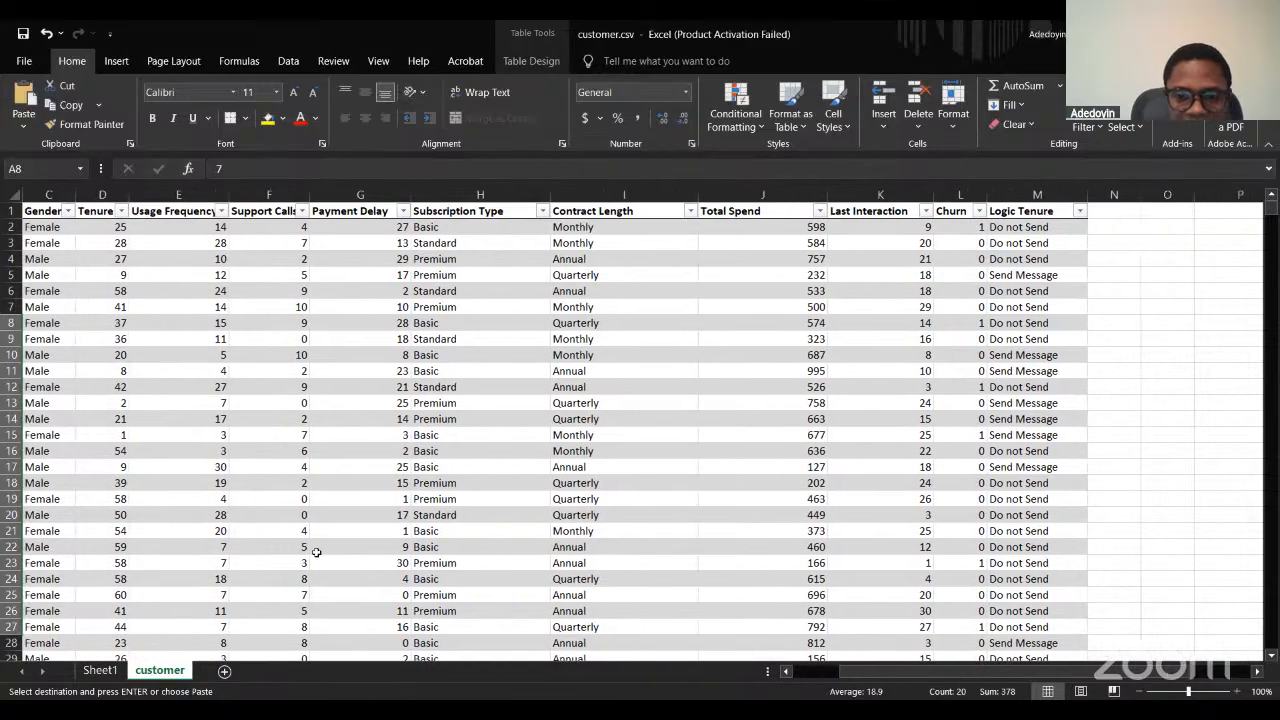
click(224, 670)
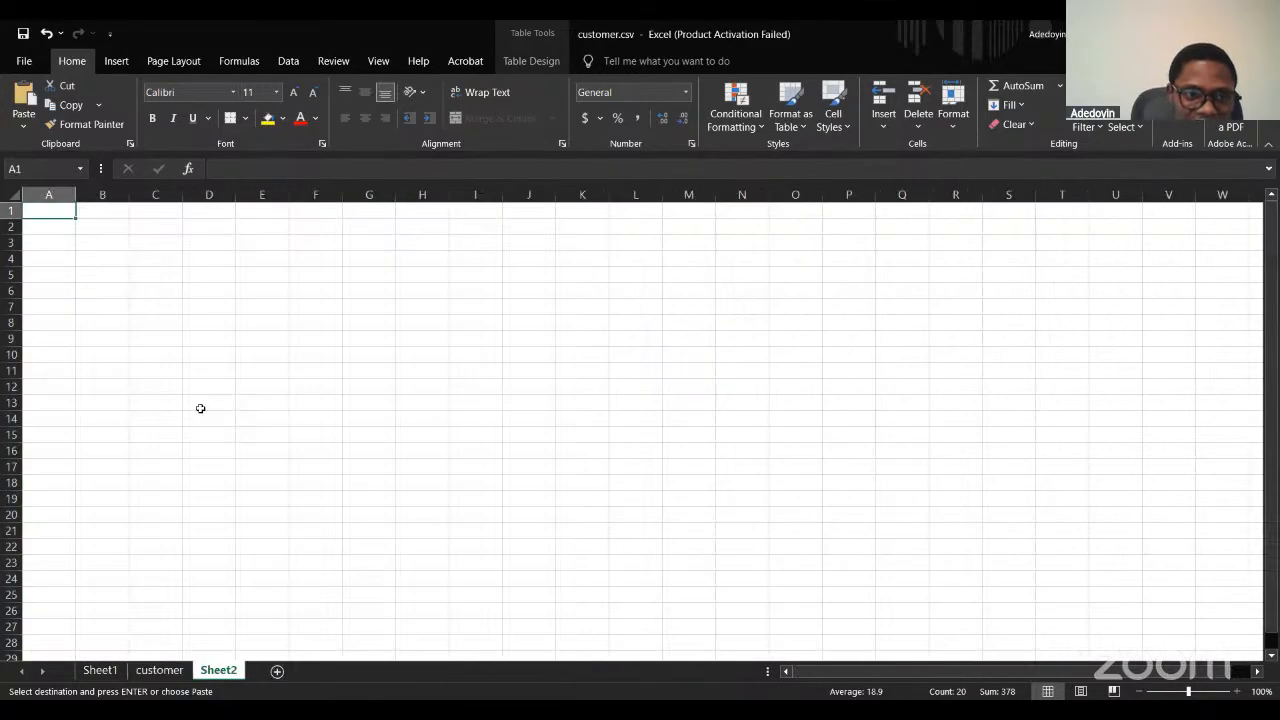
click(96, 287)
key(ctrl+v)
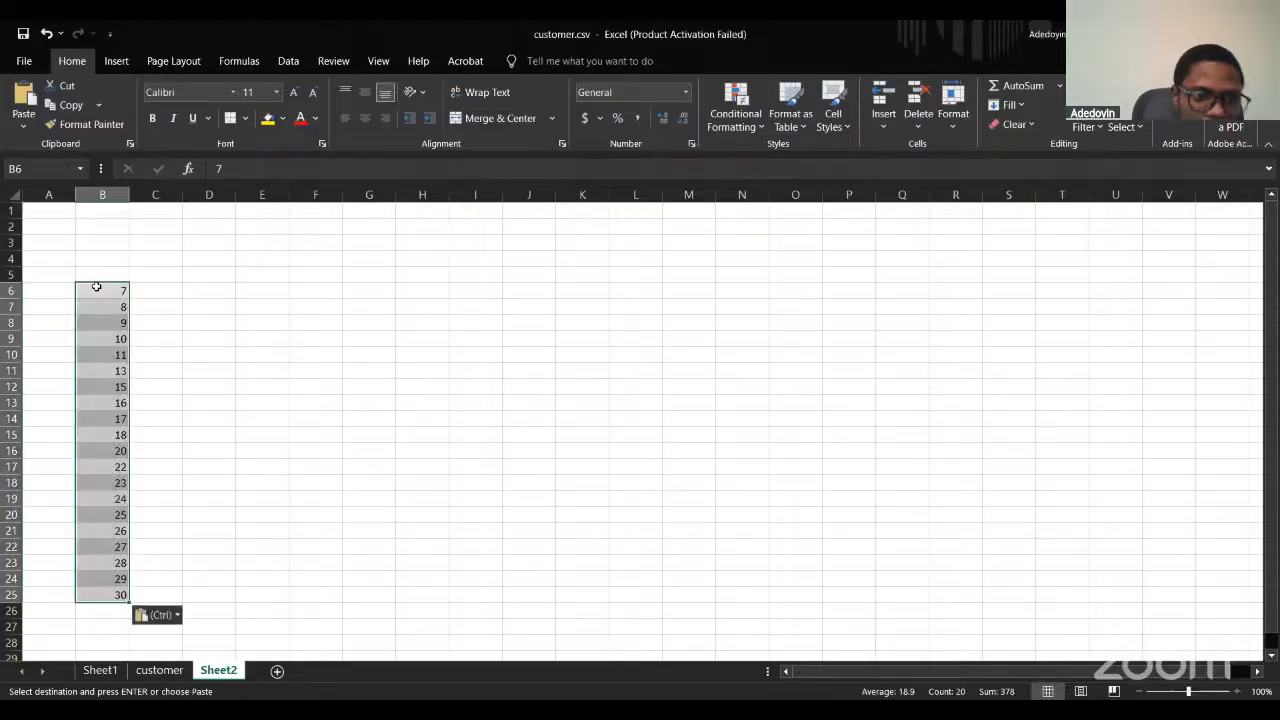
Compare the pasted IDs with the customer sheet and trace row 8 from CustomerID across to Subscription Type.
click(97, 672)
click(154, 671)
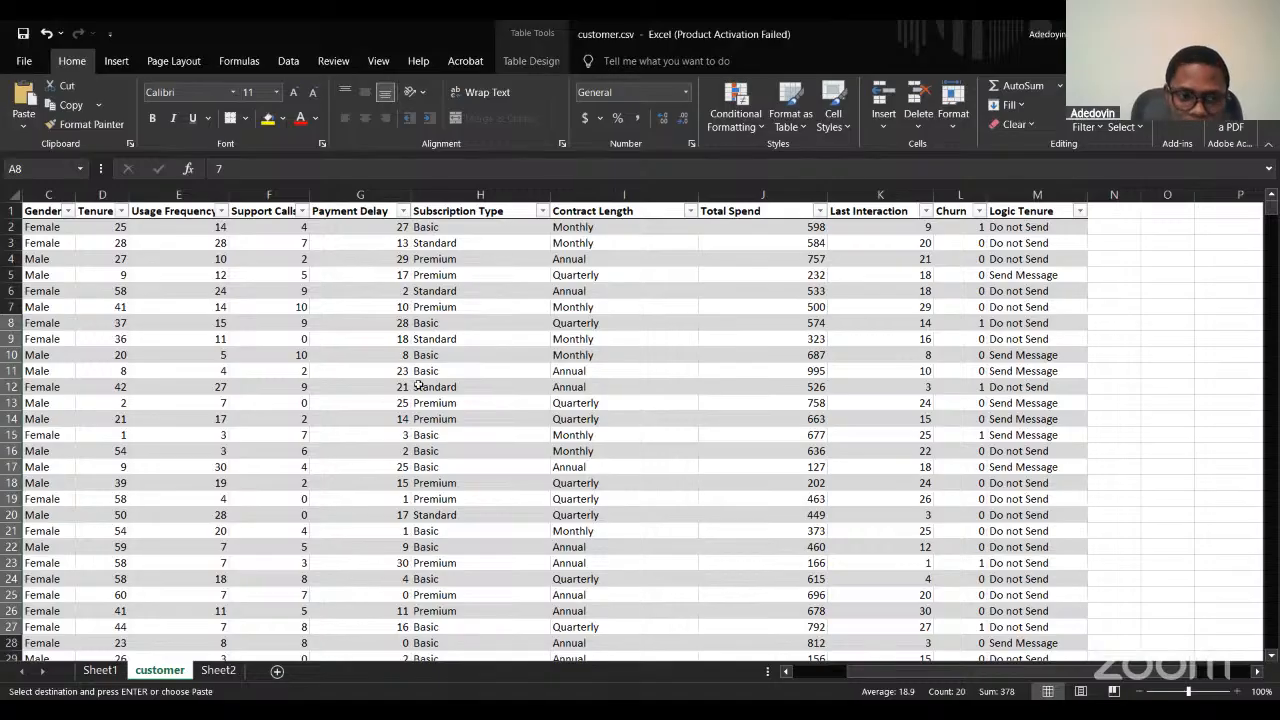
key(ctrl+Page_Down)
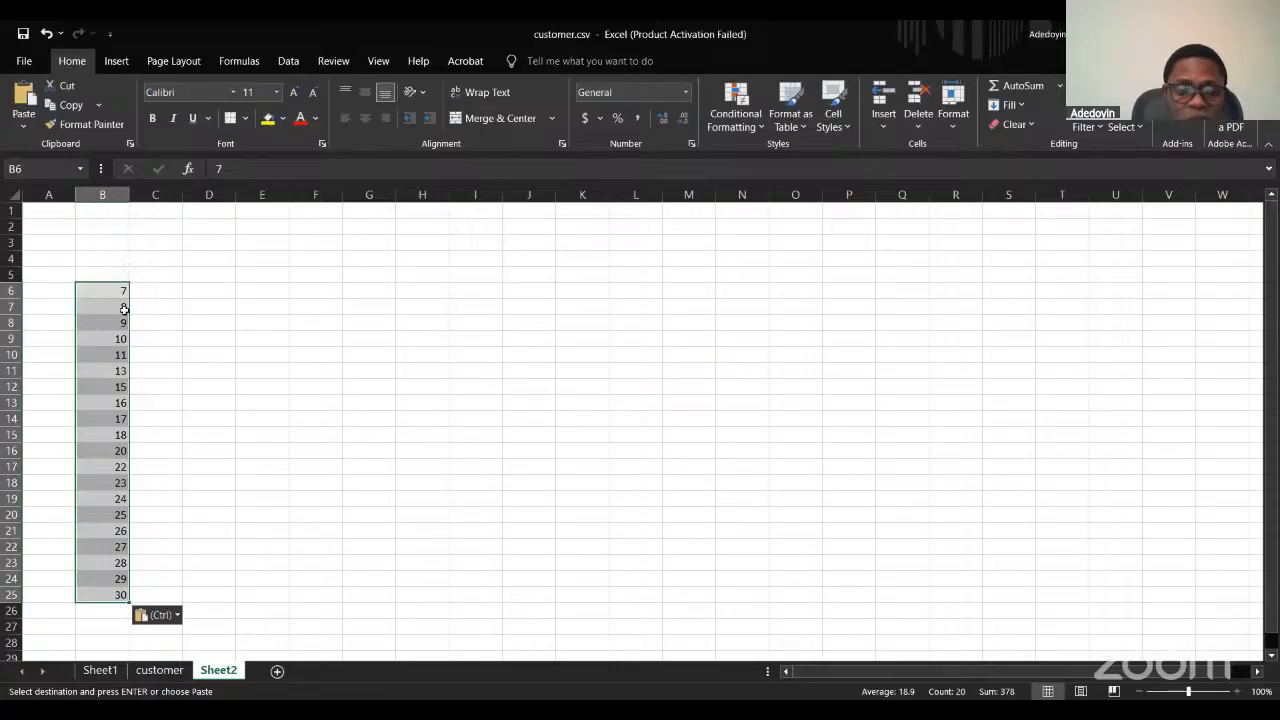
click(159, 670)
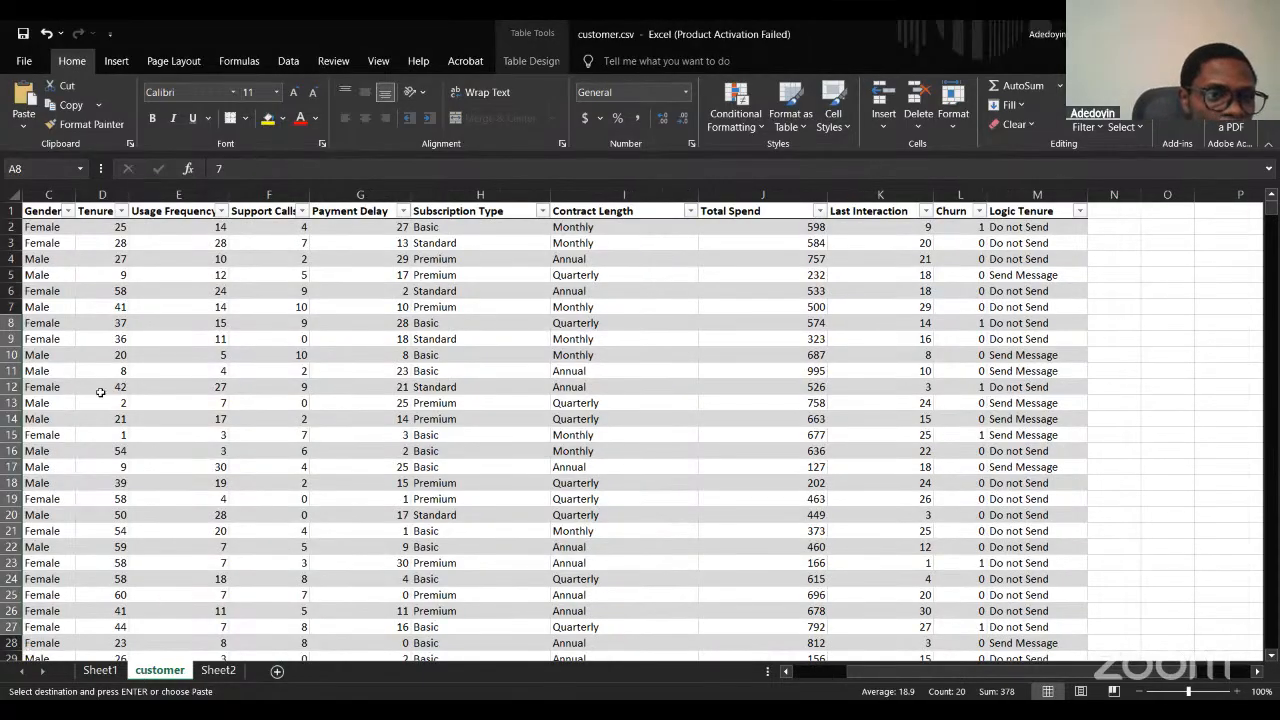
scroll(100, 392, left, 1)
scroll(88, 275, left, 1)
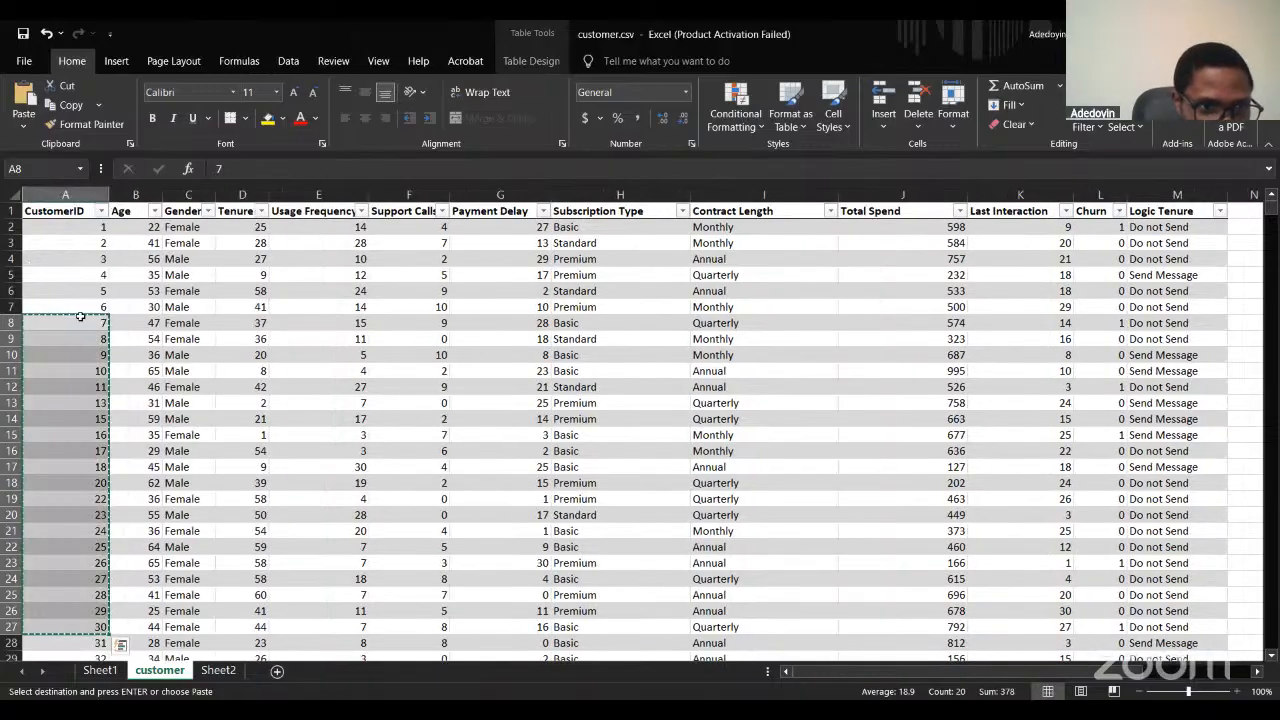
click(78, 321)
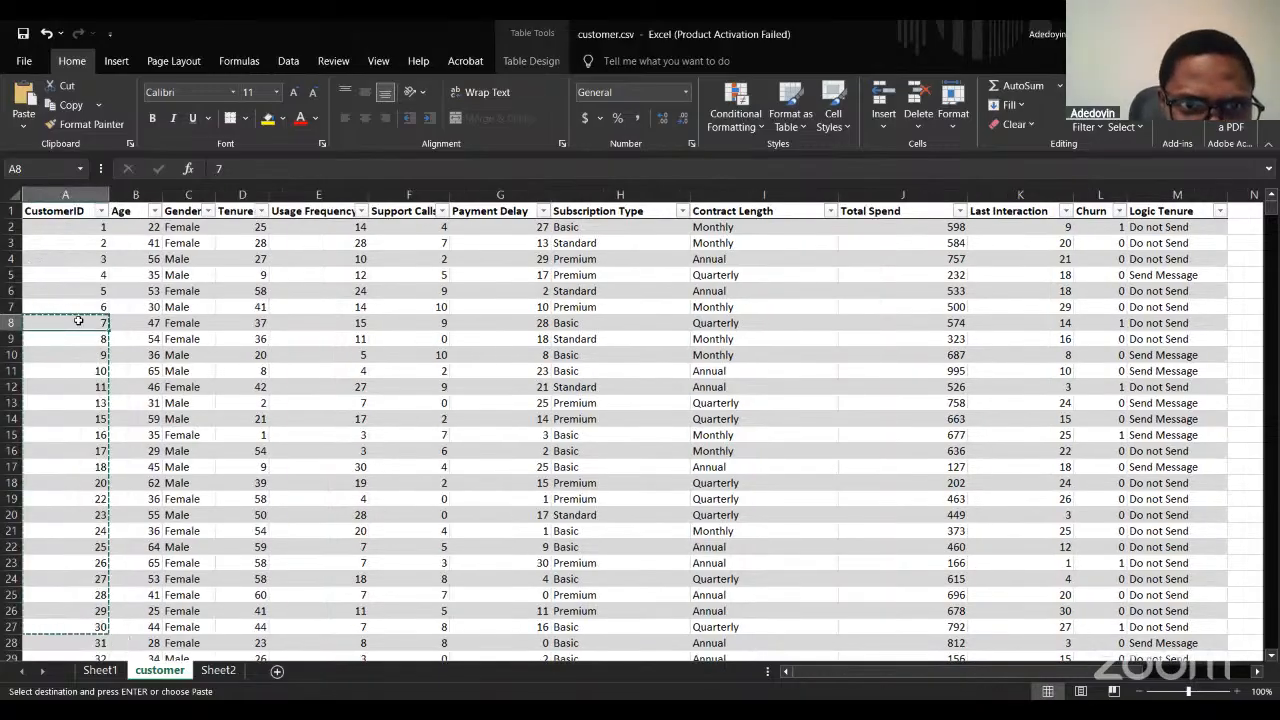
key(Right)
key(Right)
key(Right)
key(Right)
key(Right)
key(Right)
key(Right)
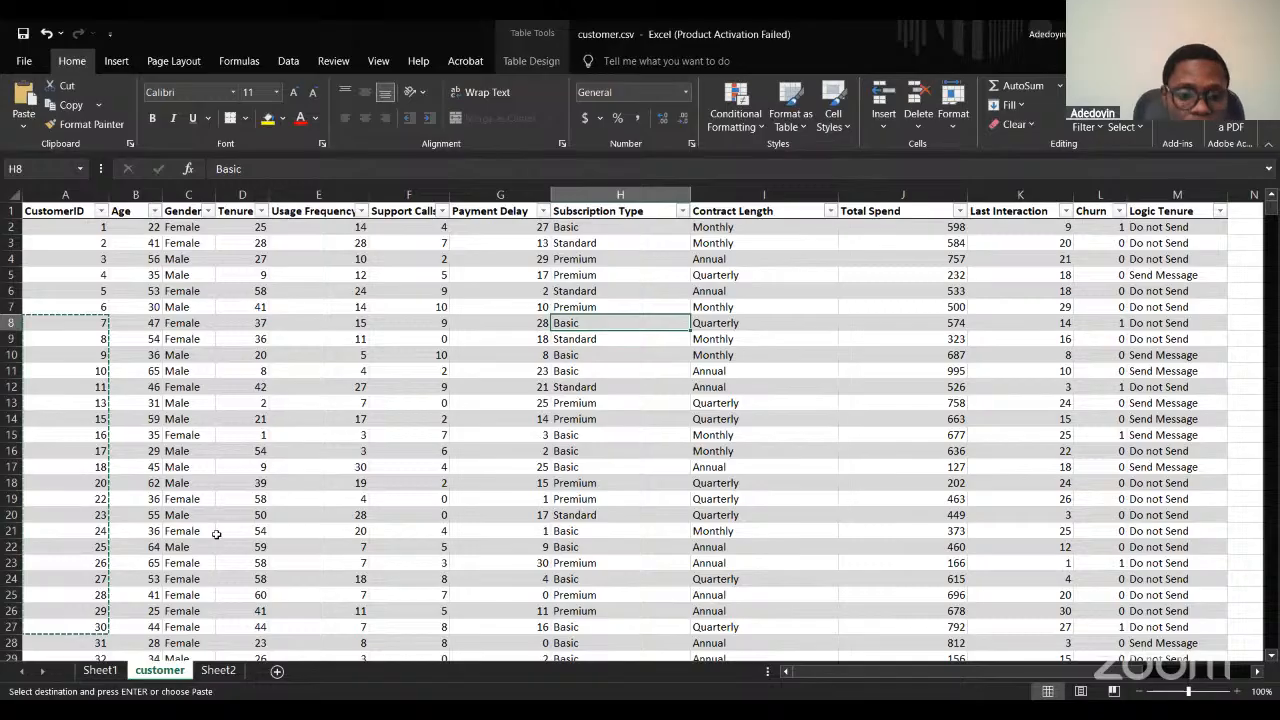
Paste the copied customer IDs at B6 of Sheet2 again and start a VLOOKUP formula in C6.
key(ctrl+Page_Down)
key(ctrl+v)
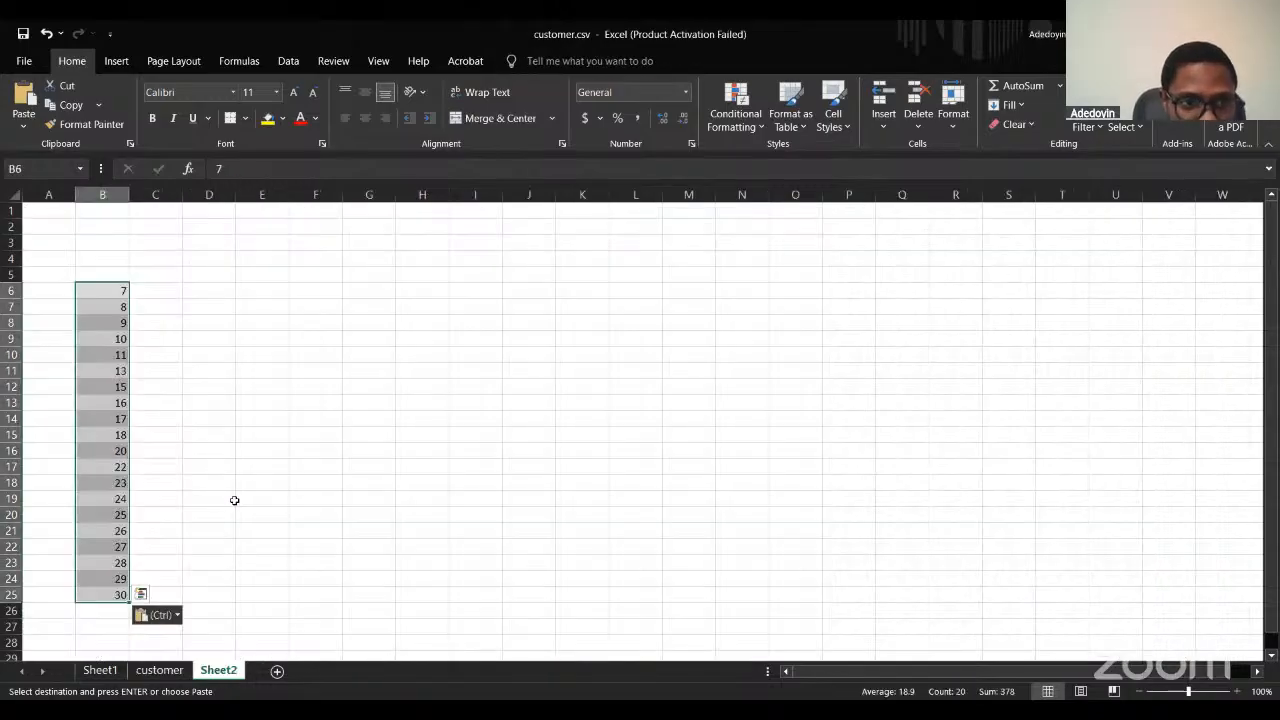
click(160, 292)
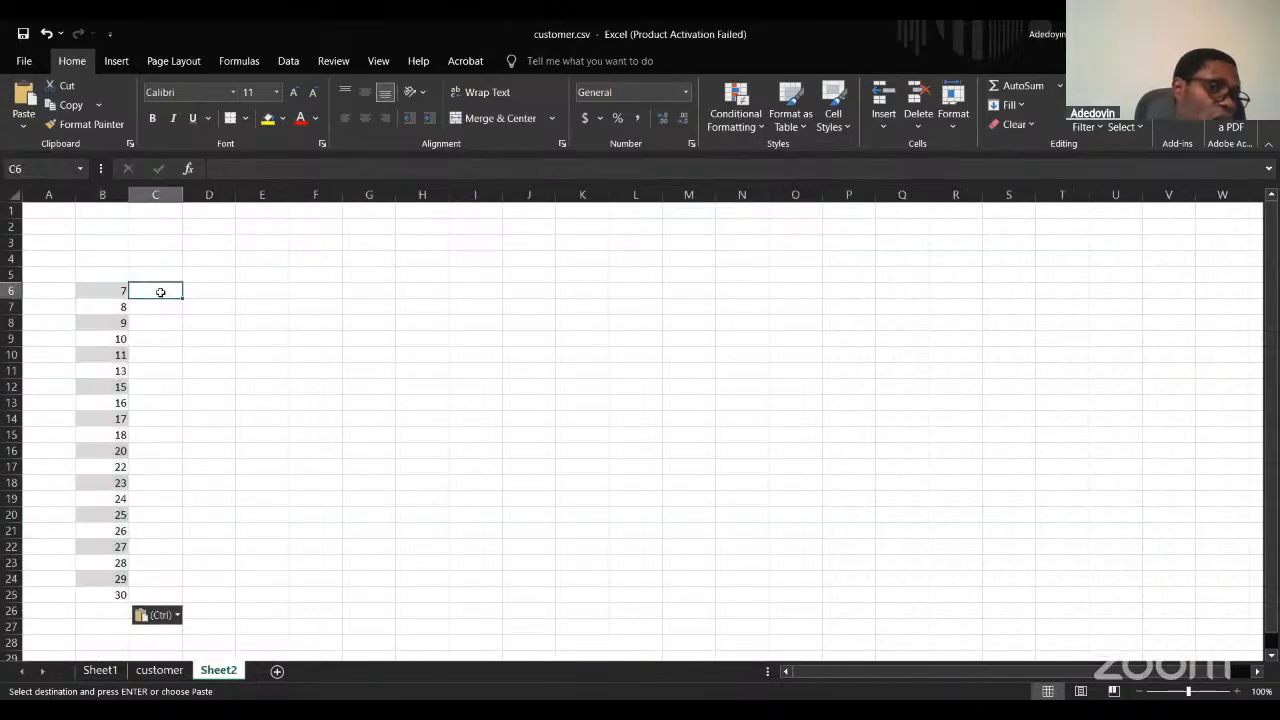
text(=v)
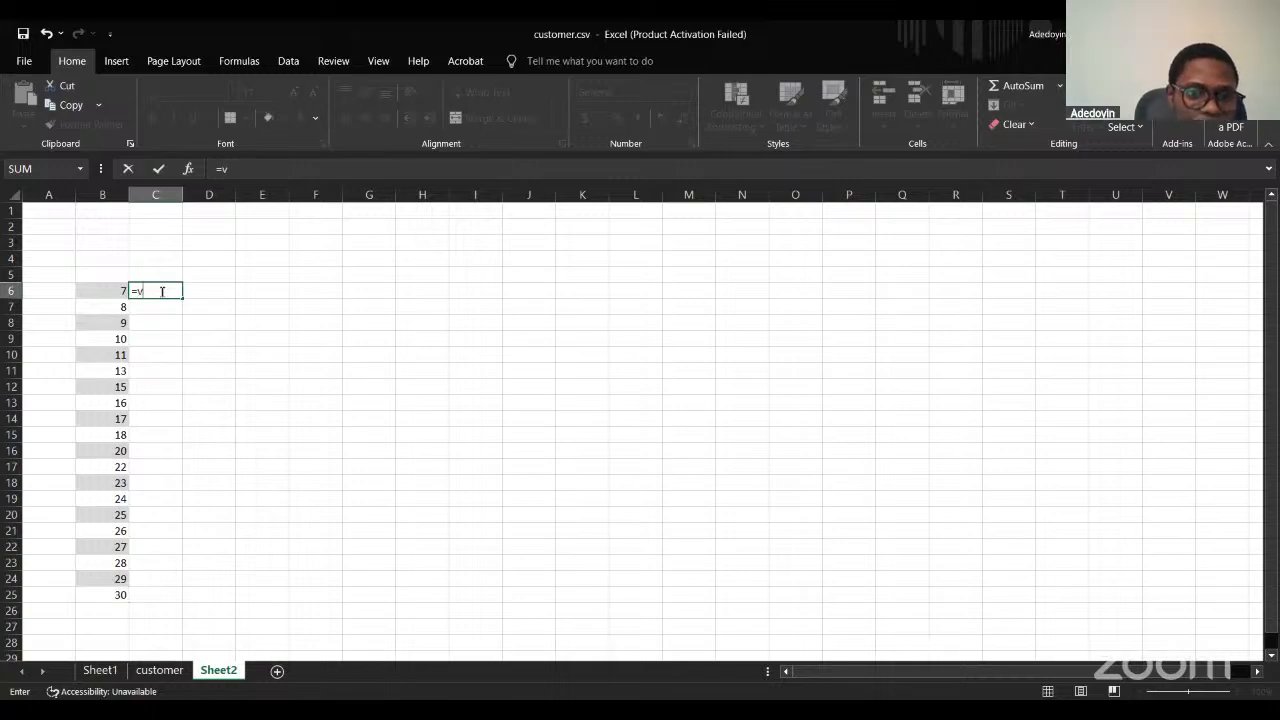
text(lo)
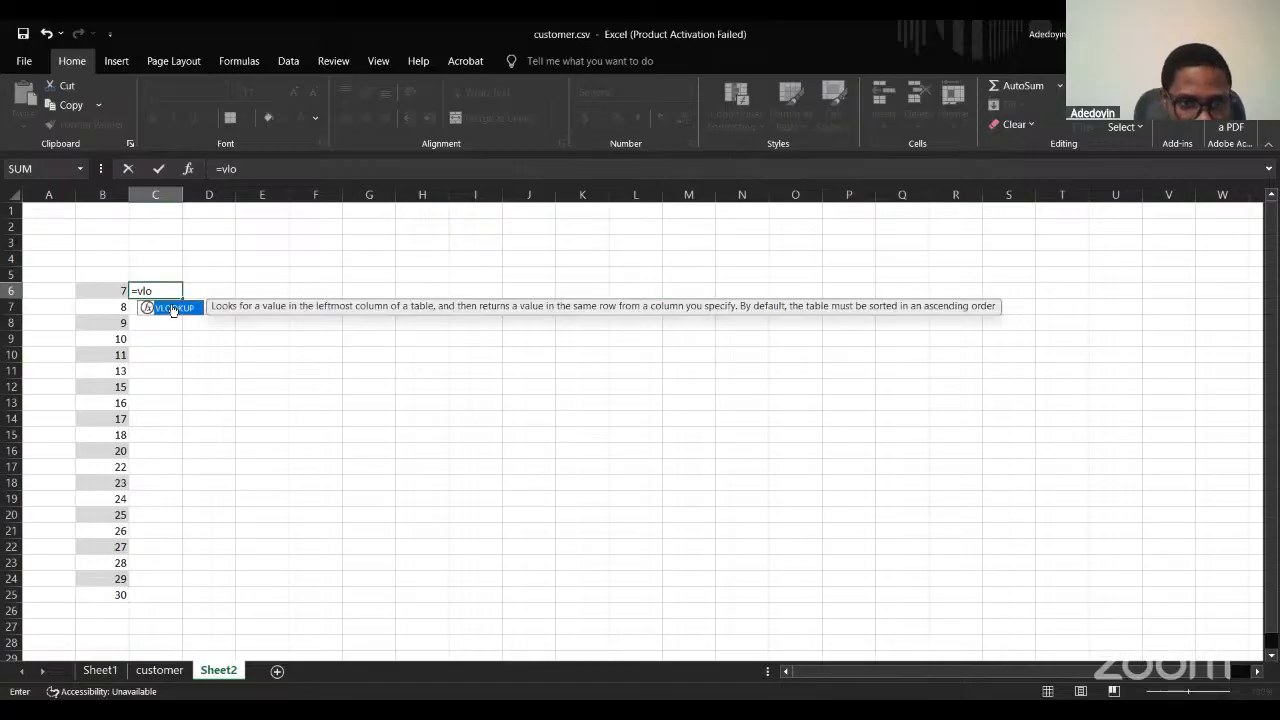
double_click(171, 308)
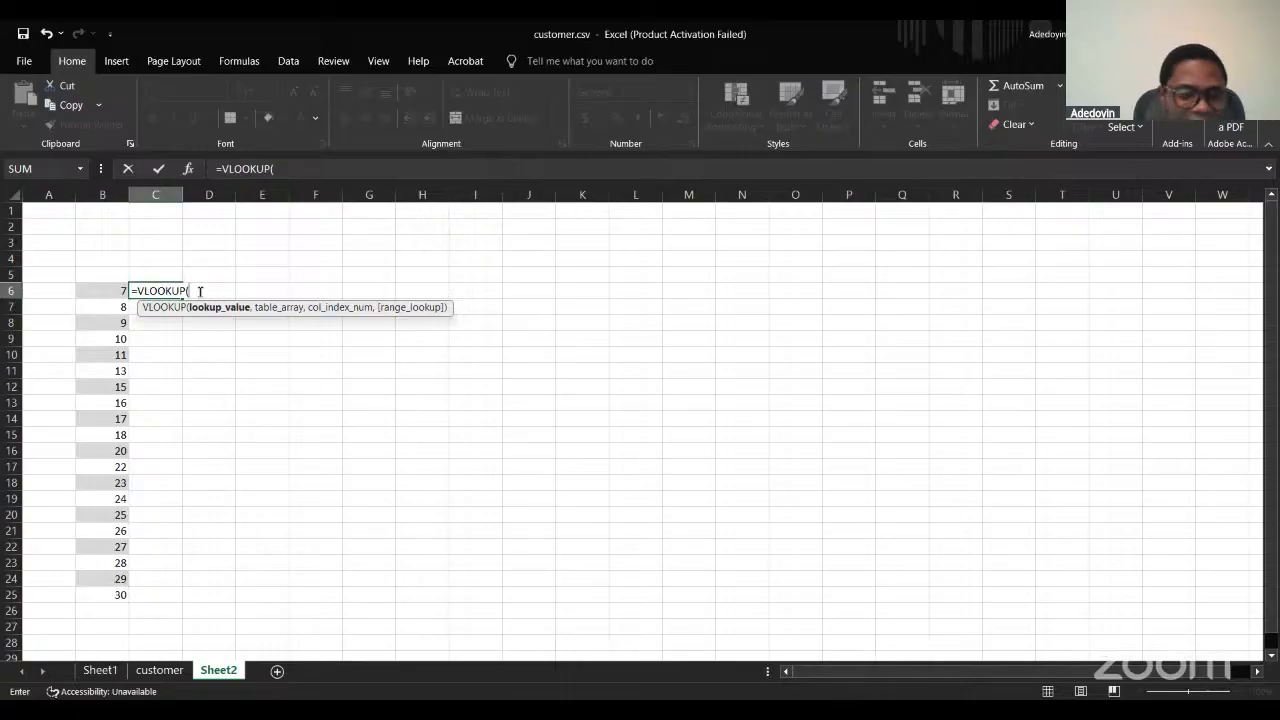
click(161, 670)
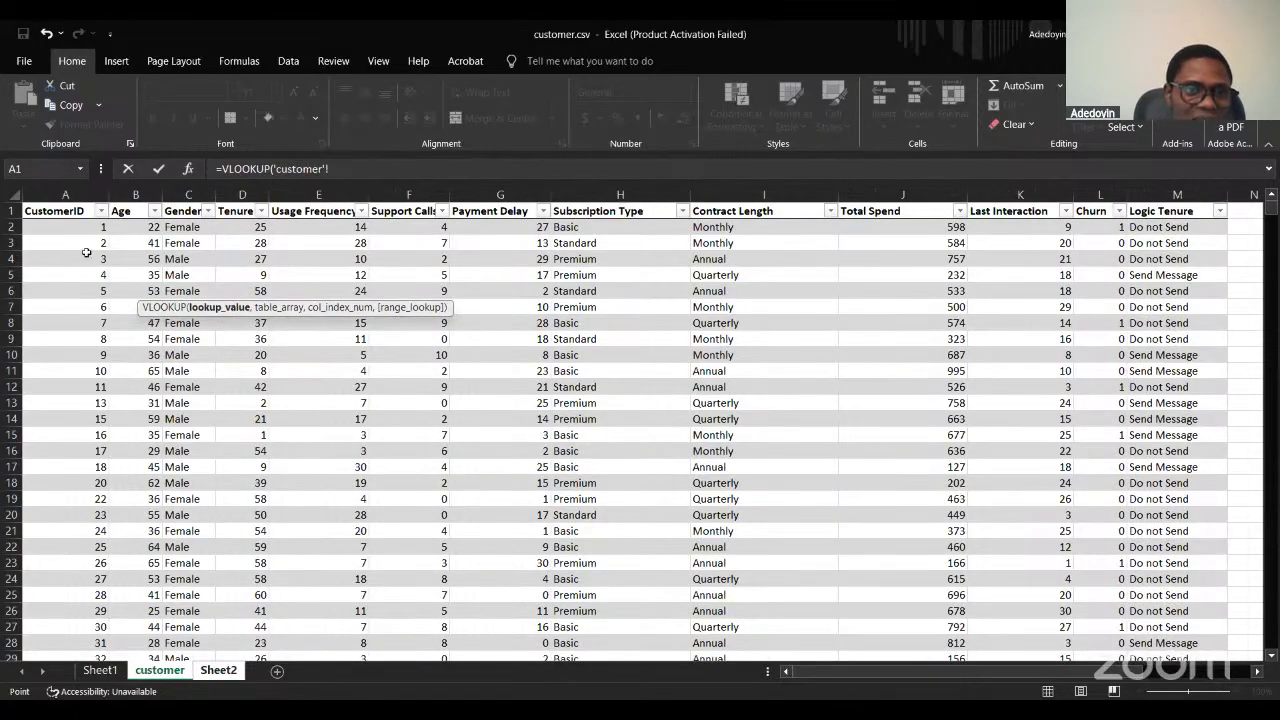
click(77, 211)
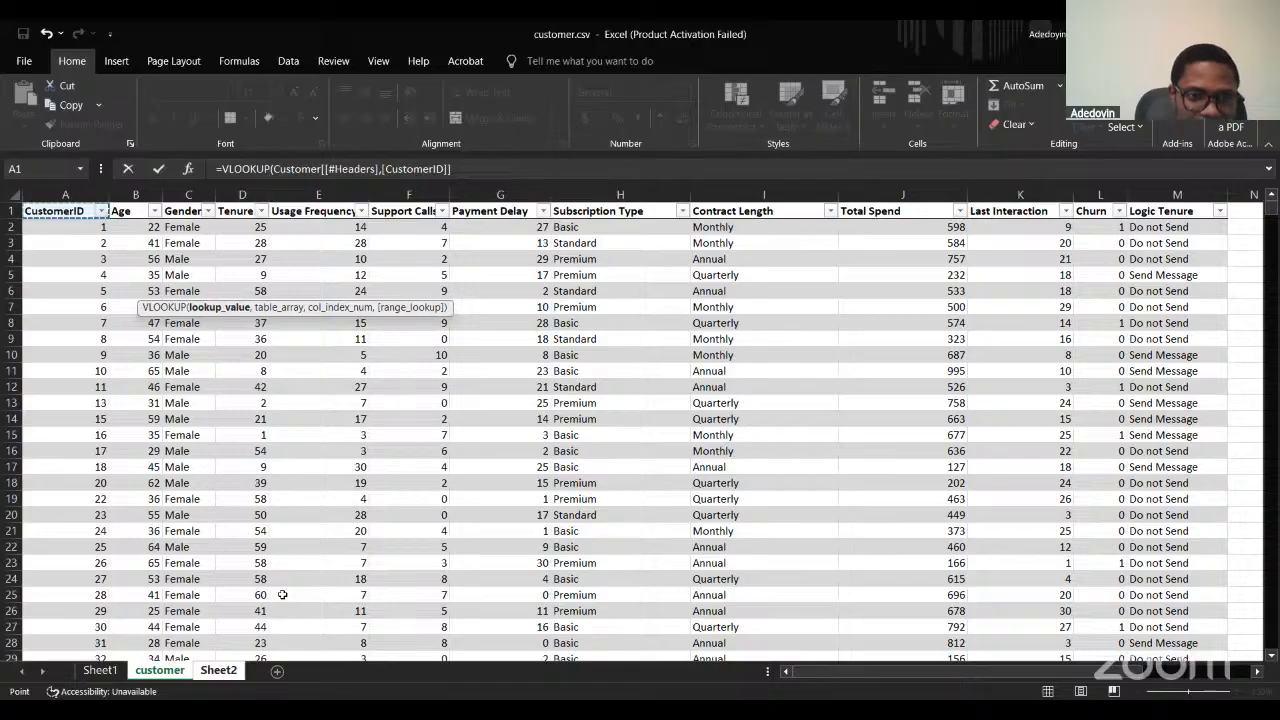
click(218, 670)
key(BackSpace)
key(BackSpace)
key(BackSpace)
key(BackSpace)
key(BackSpace)
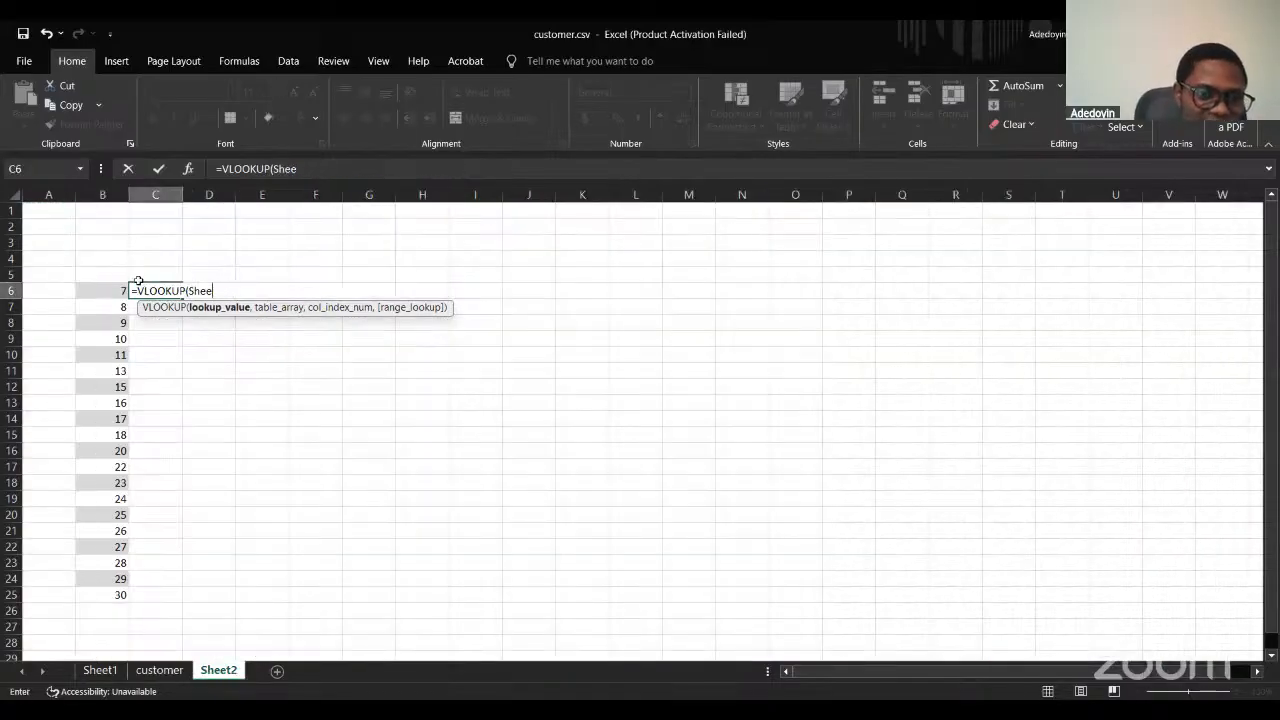
key(BackSpace)
key(BackSpace)
key(BackSpace)
key(BackSpace)
Set the lookup value of the VLOOKUP in C6 to Sheet2!B6.
click(108, 291)
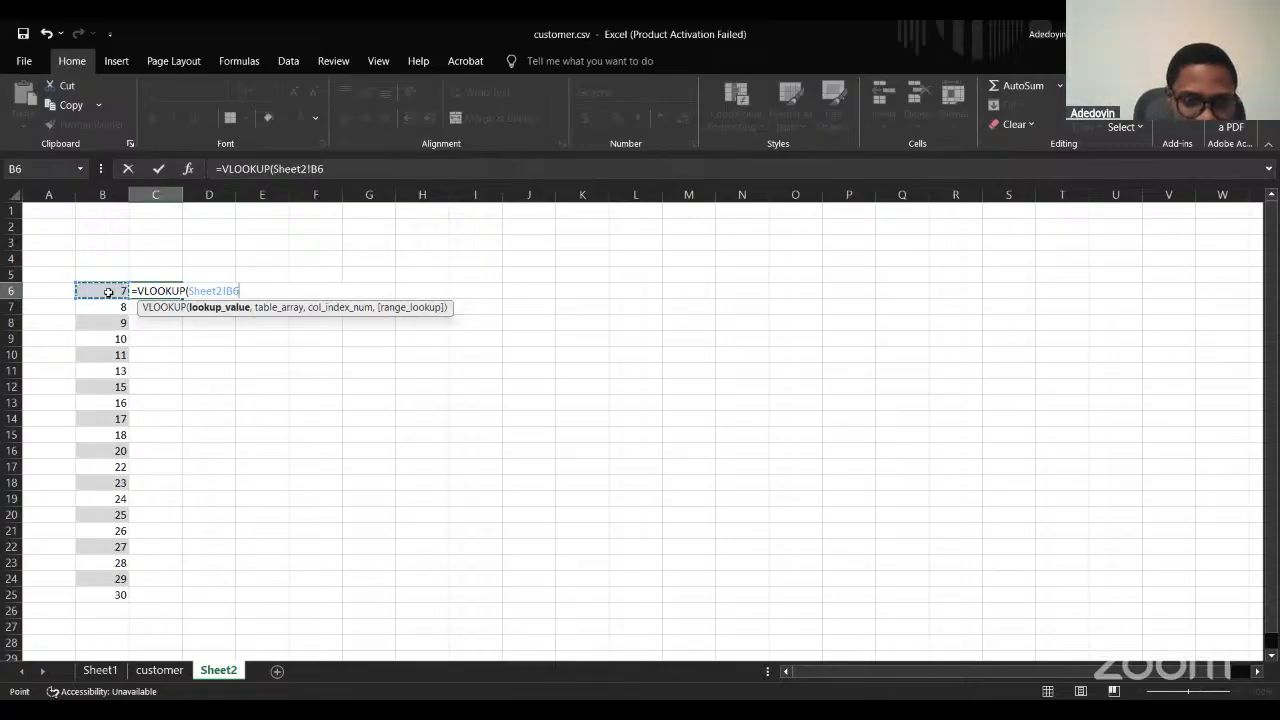
text(,)
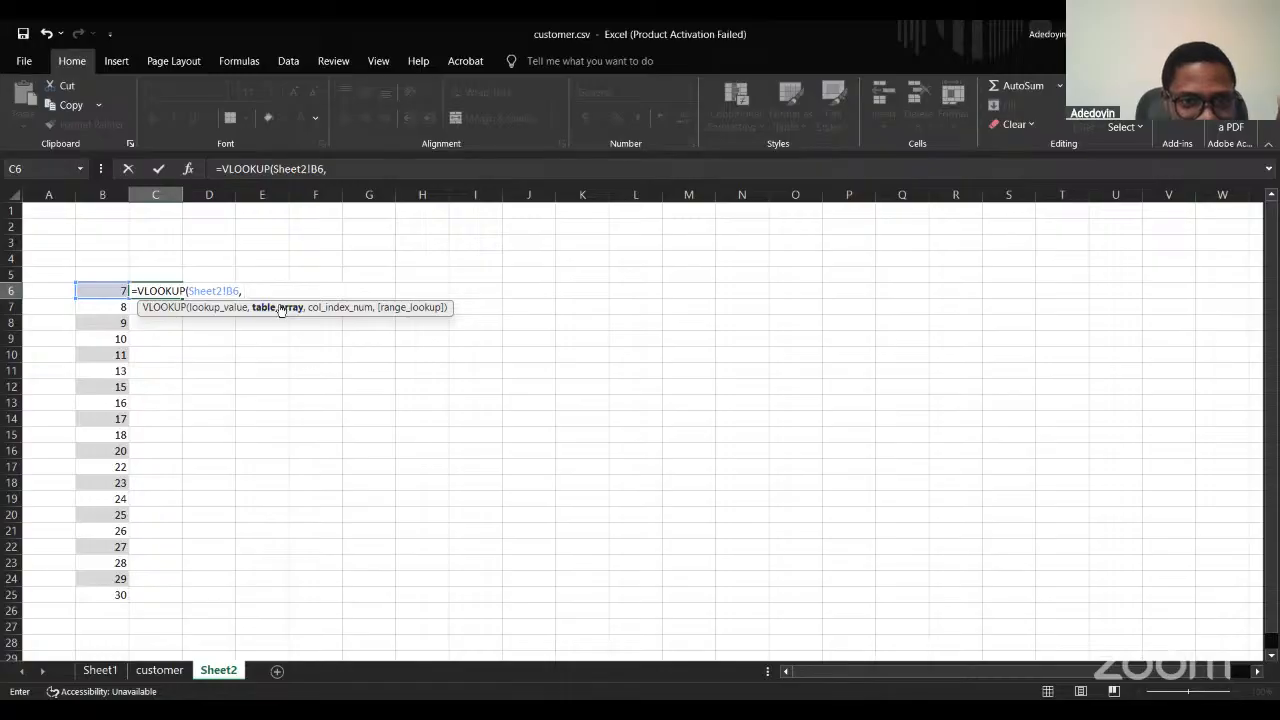
click(150, 678)
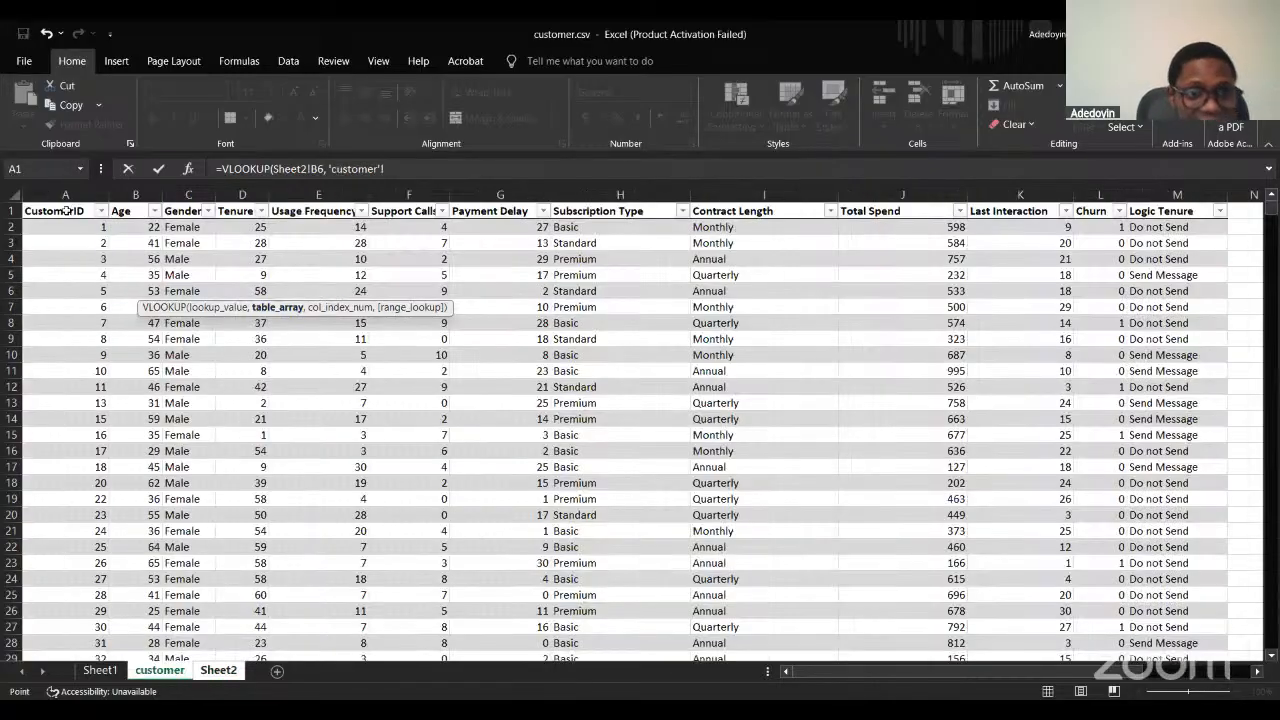
click(65, 211)
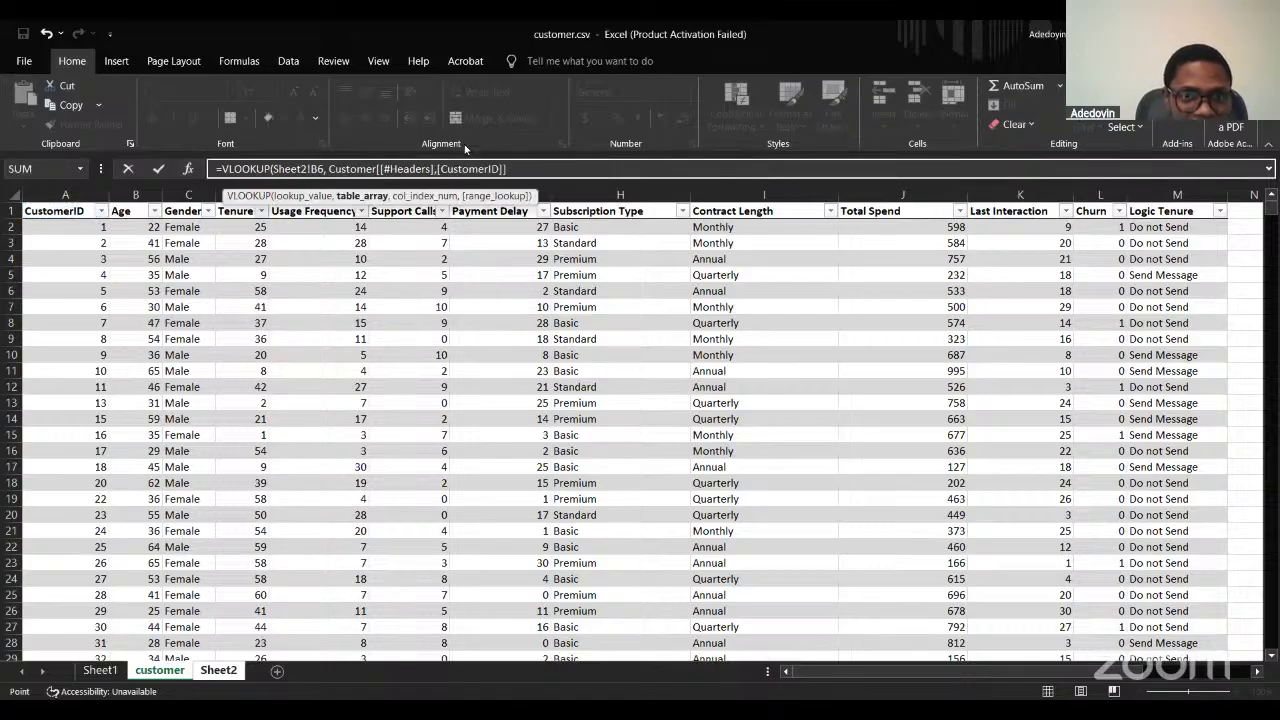
text(+)
click(76, 214)
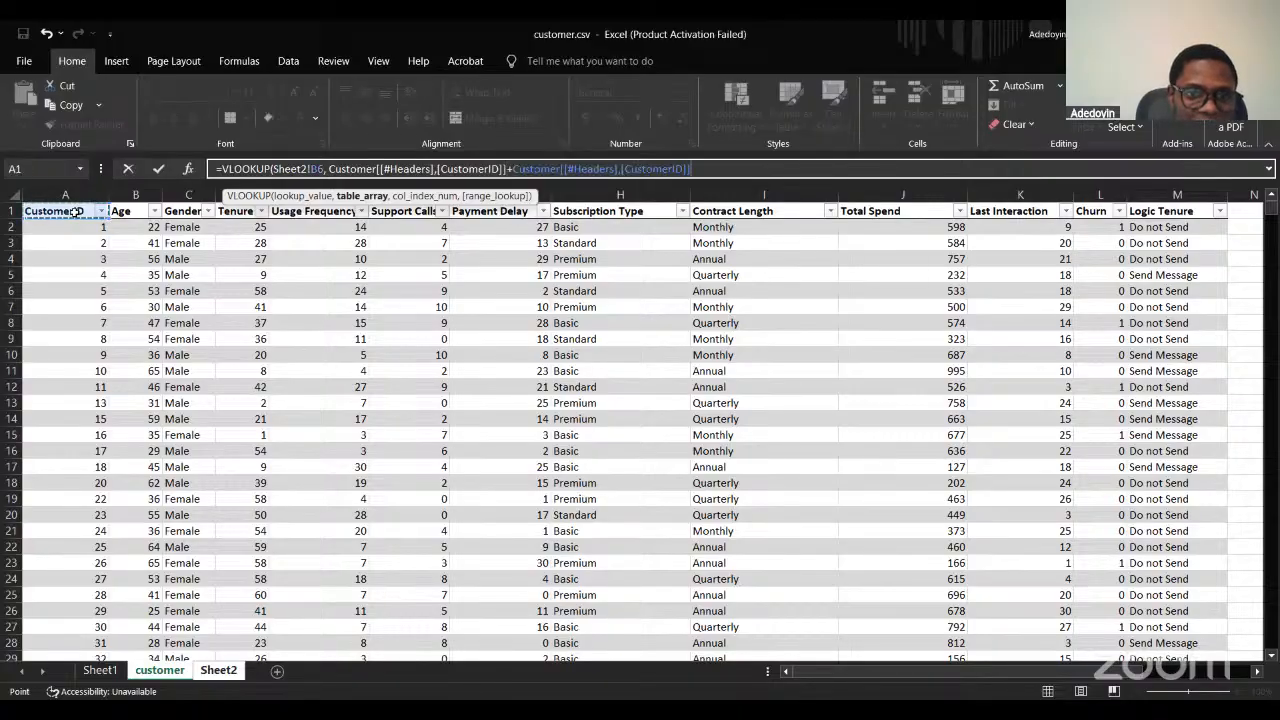
click(122, 246)
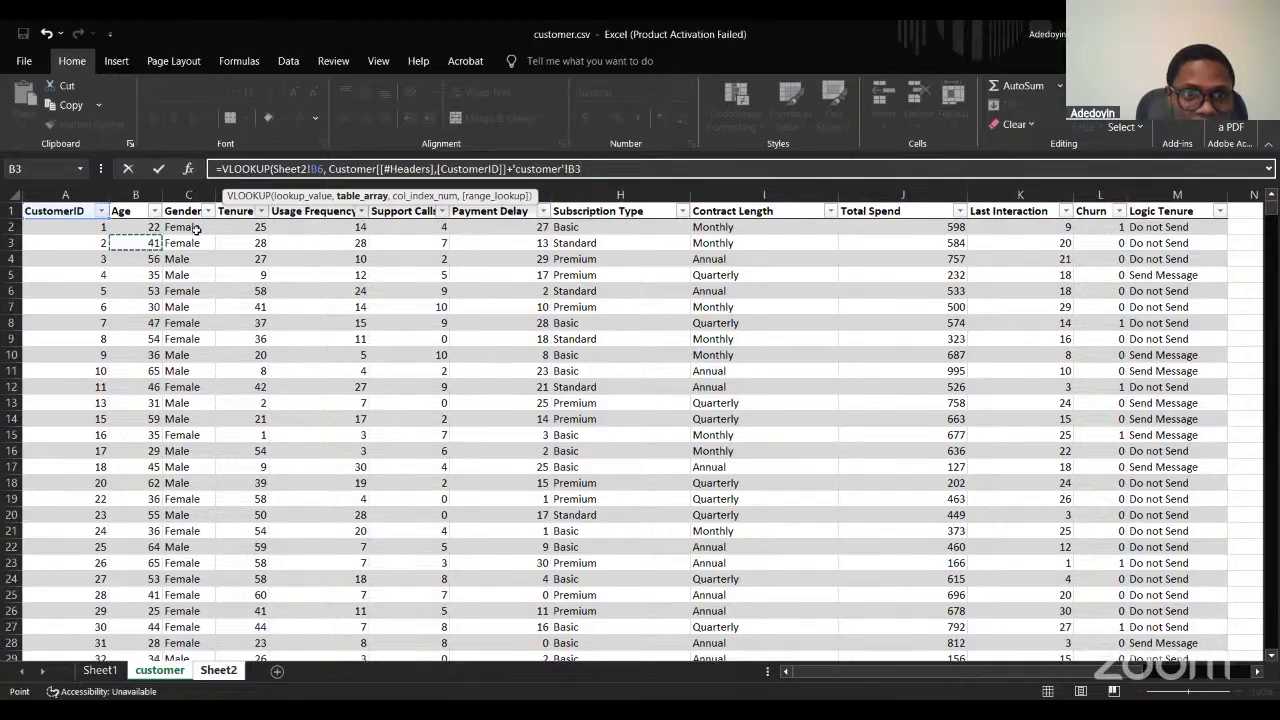
click(80, 211)
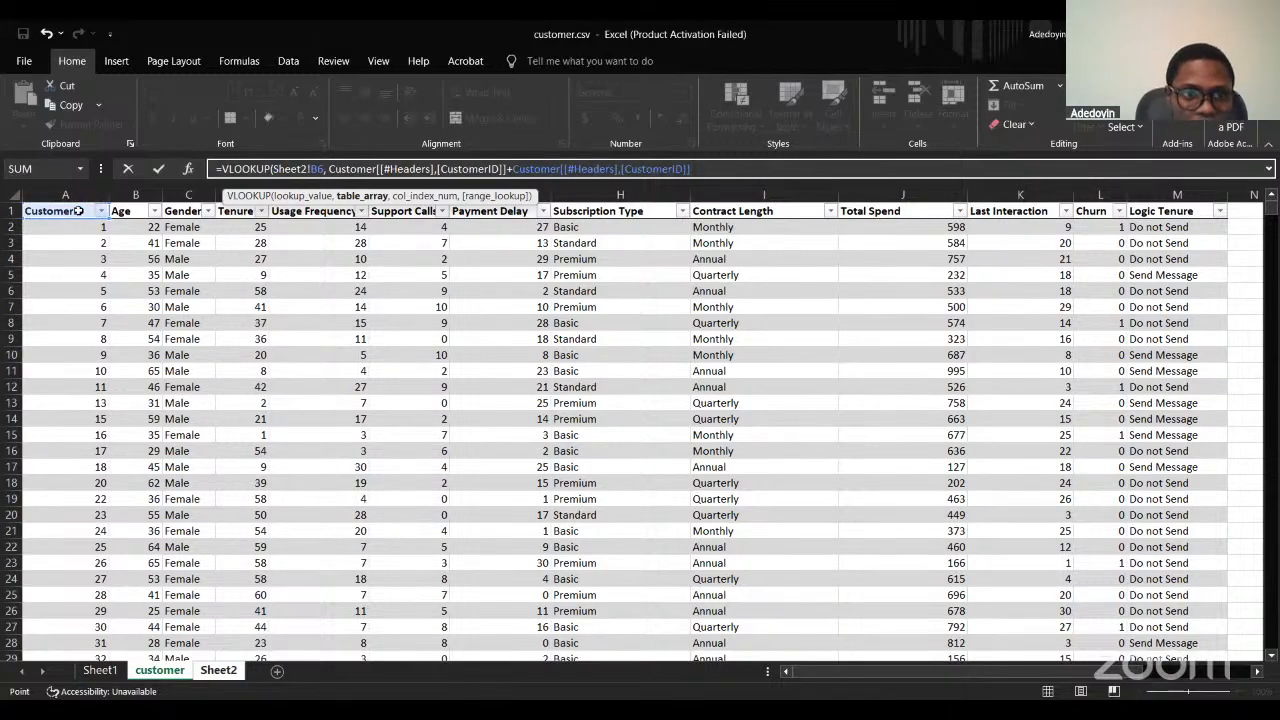
text(+)
drag(78, 211, 68, 392)
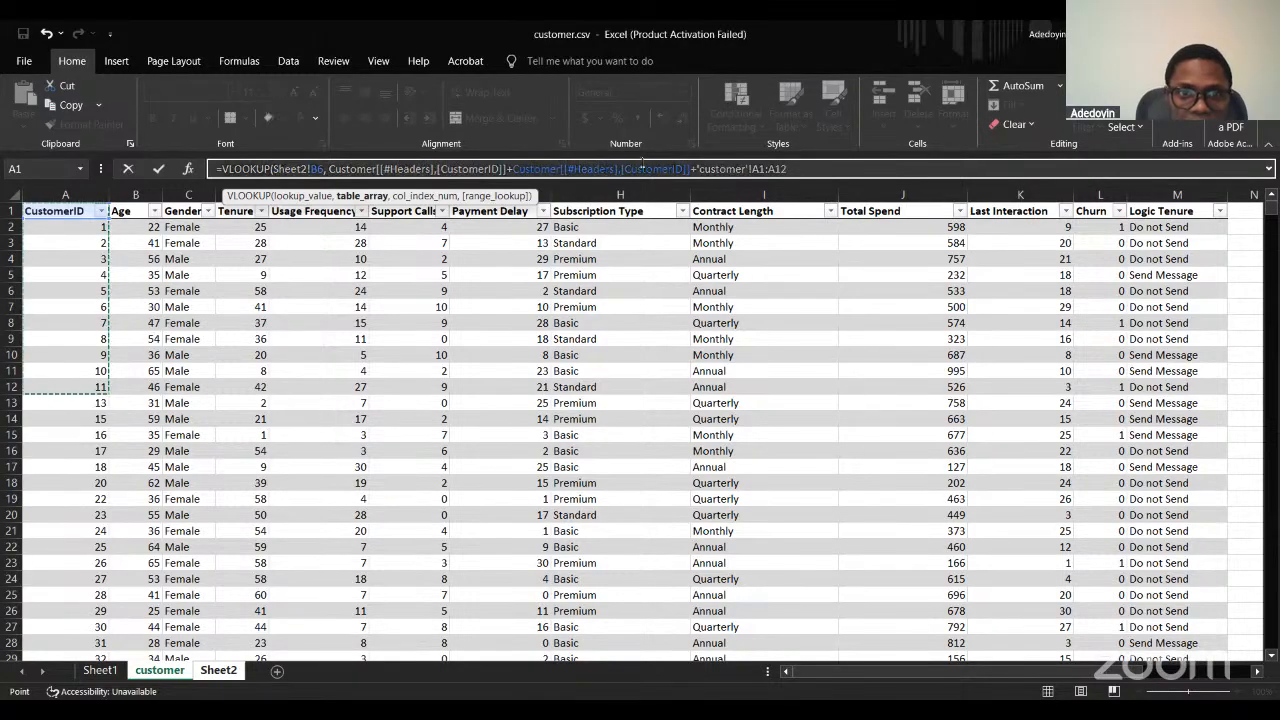
click(502, 168)
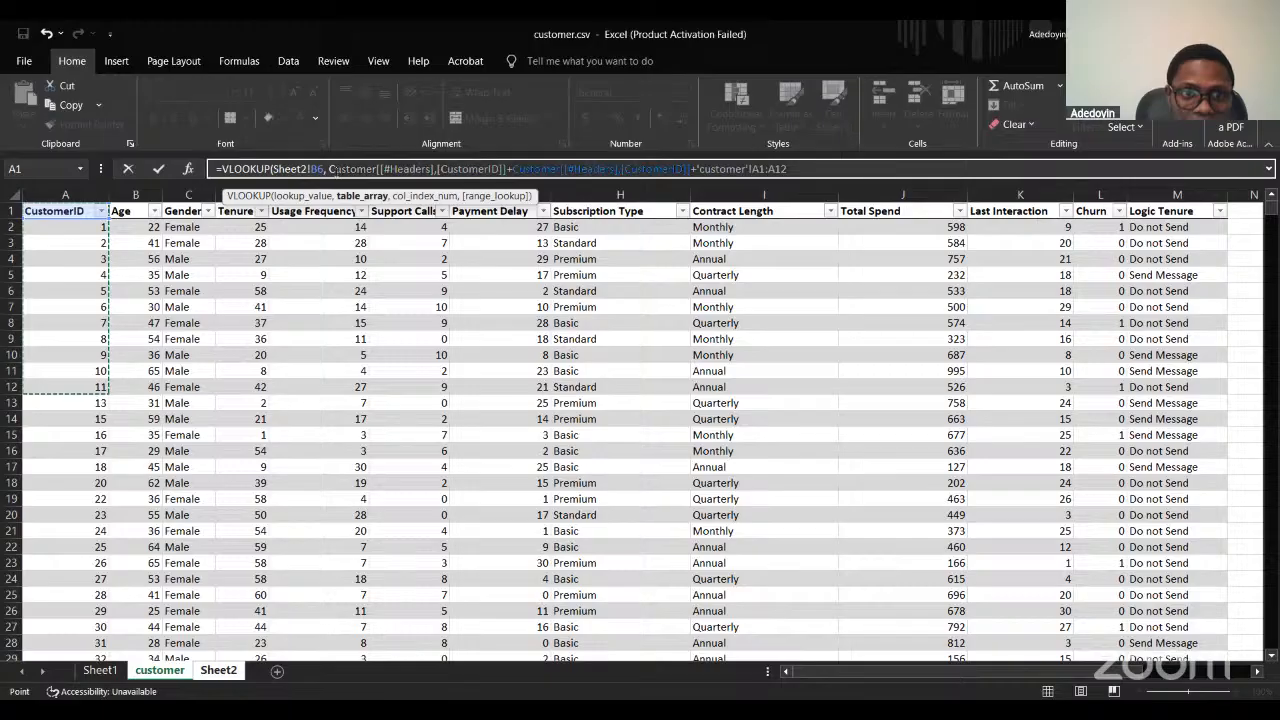
drag(332, 171, 330, 170)
key(BackSpace)
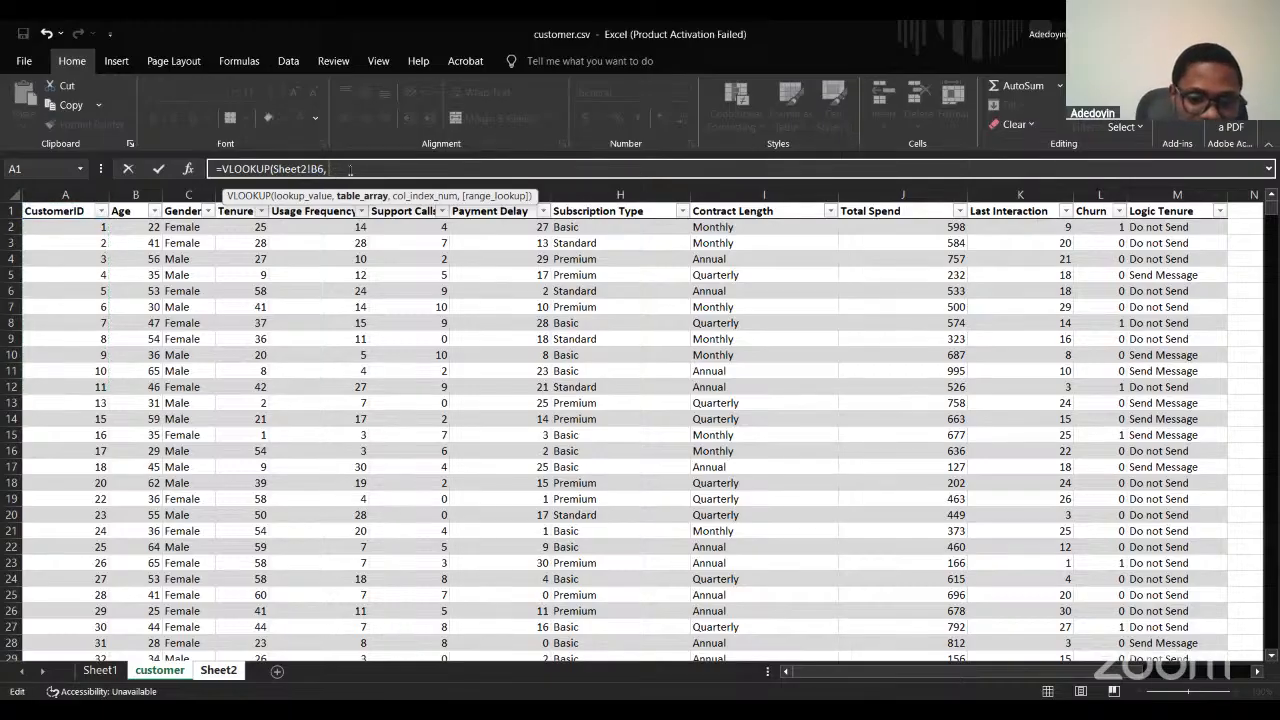
Set the VLOOKUP's table array to the Customer table.
text(c)
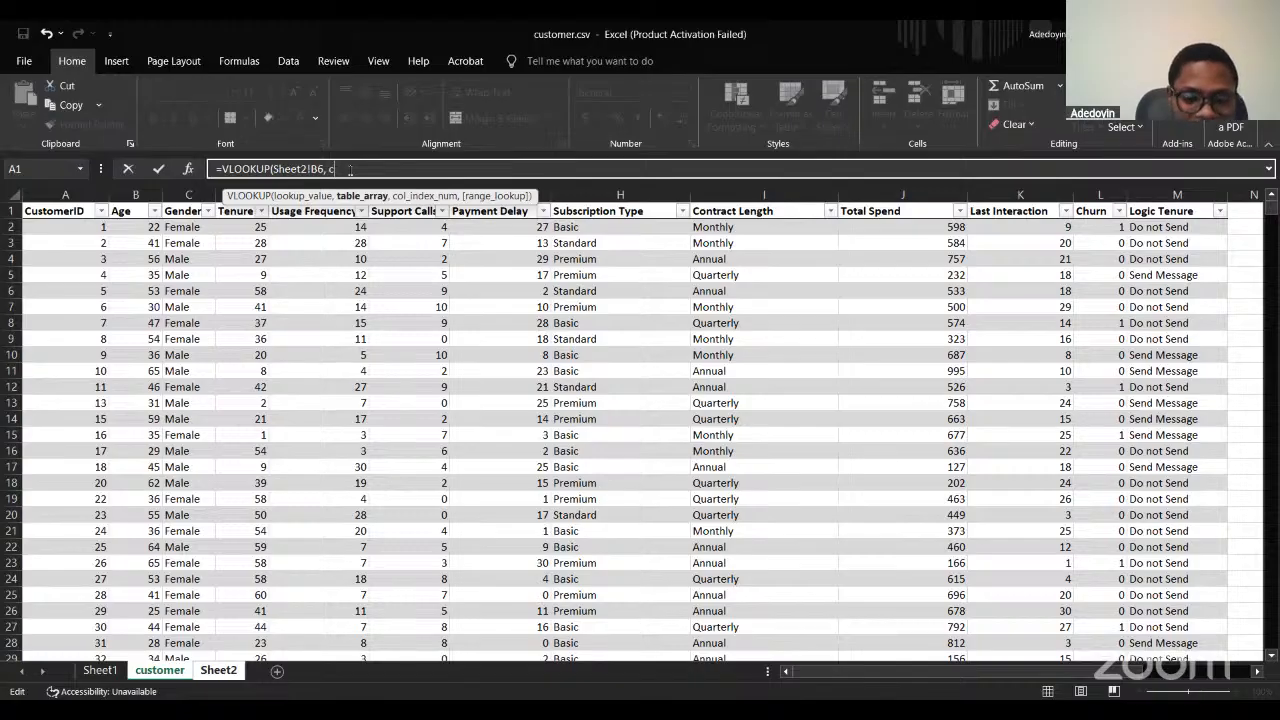
text(us)
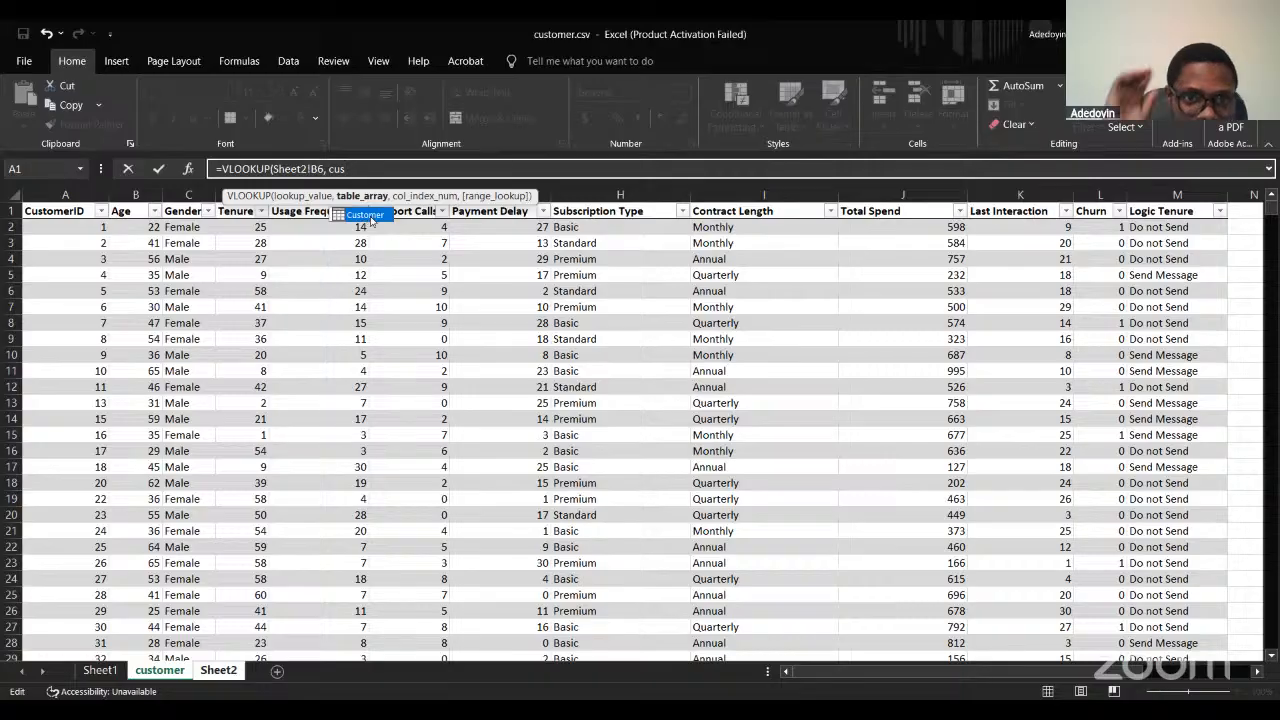
key(BackSpace)
key(BackSpace)
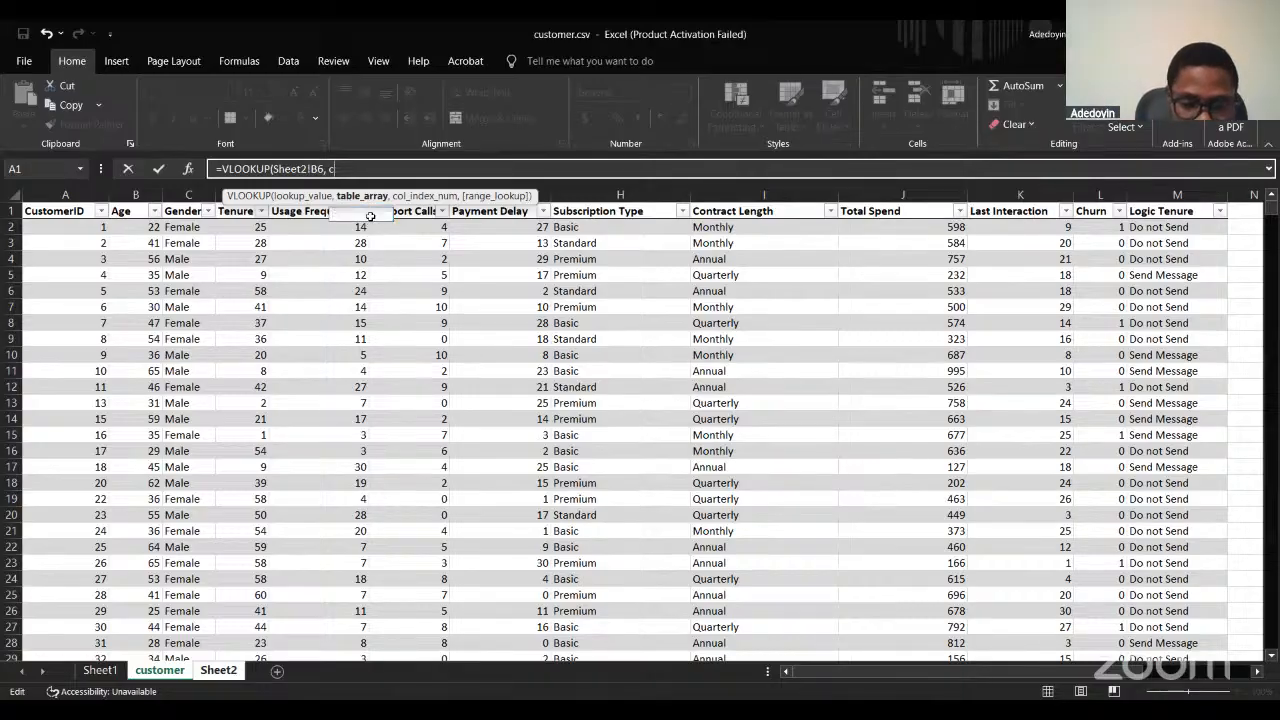
text(ustomer)
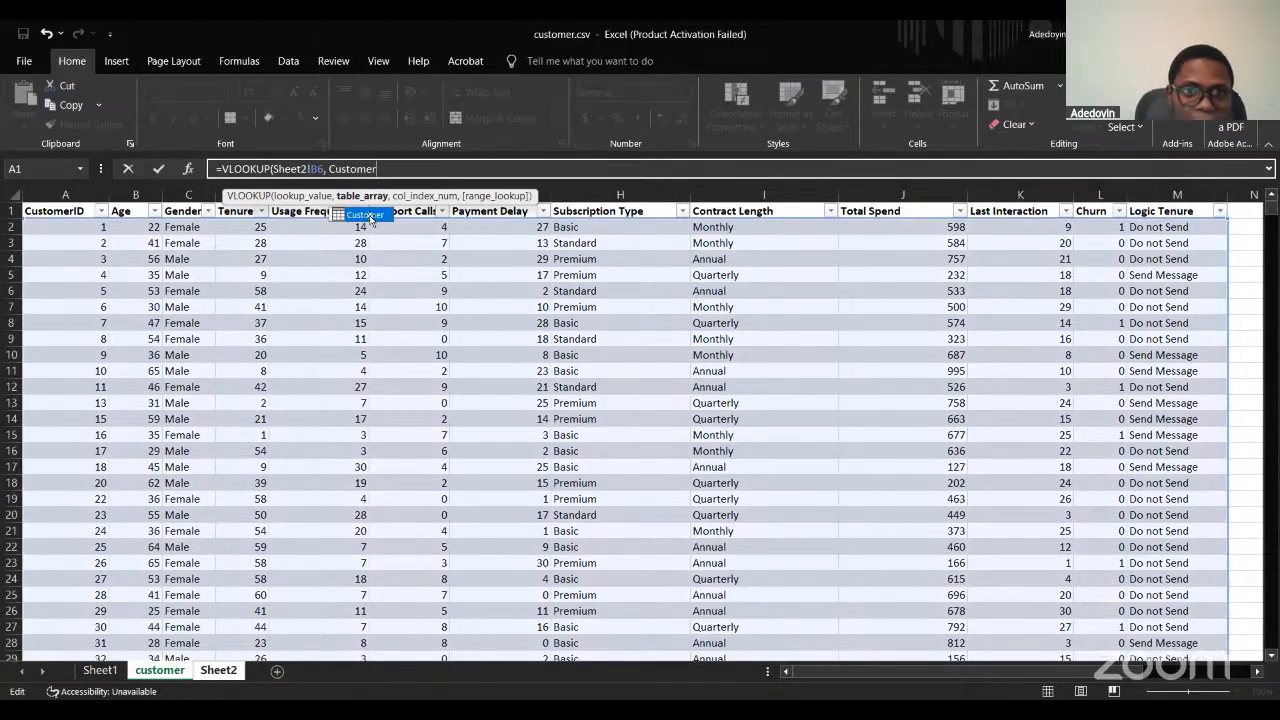
text(,)
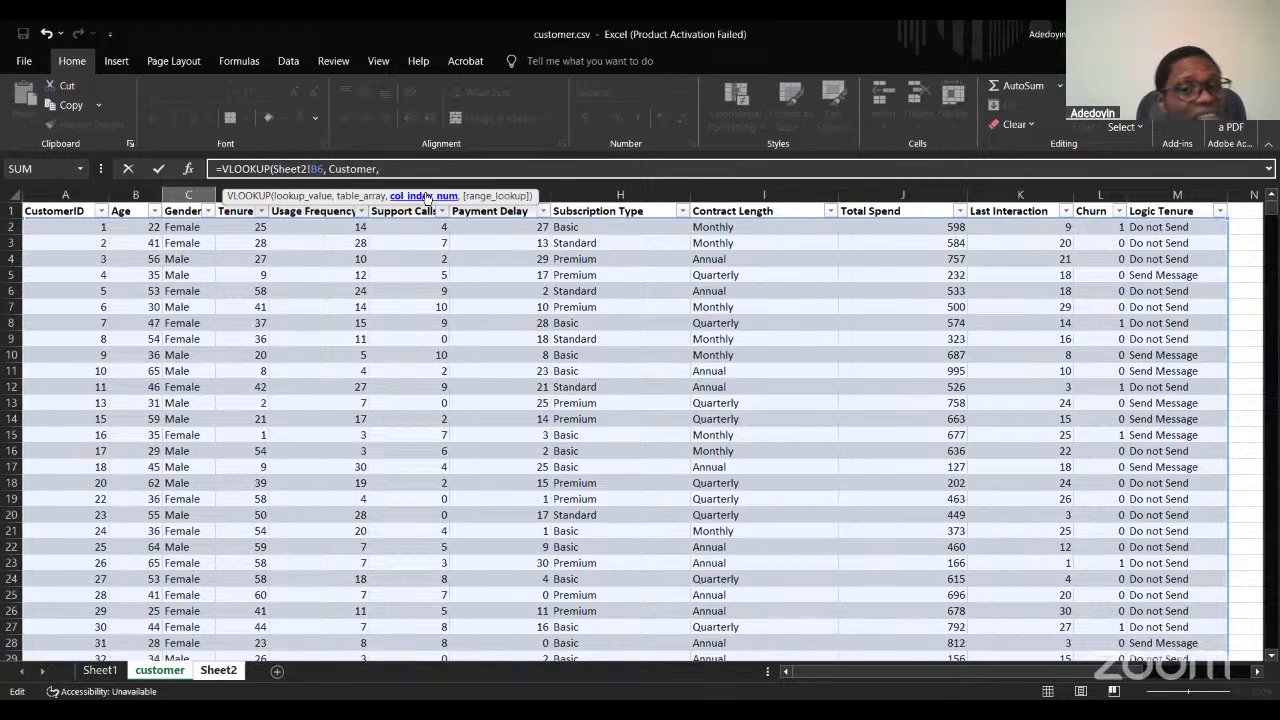
Complete the VLOOKUP with column index 8 and FALSE for an exact match, and fill it from C6 down to C25.
text(8, ")
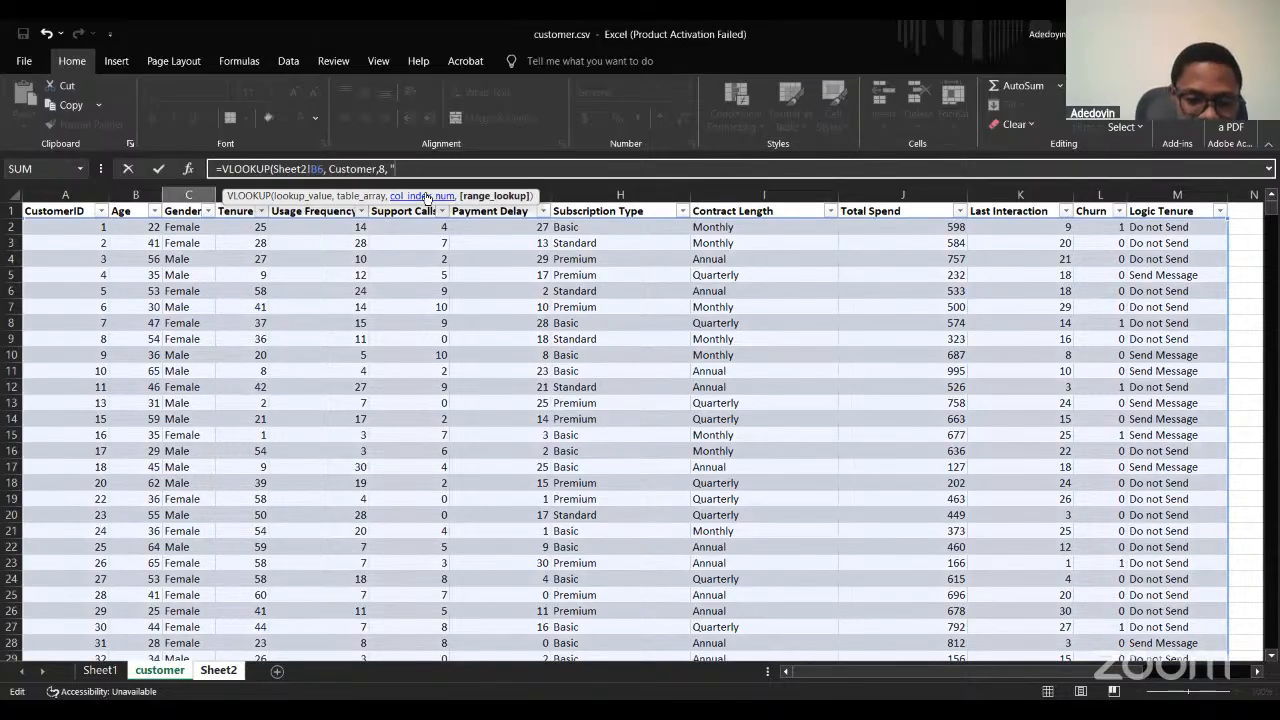
text(FALSE)
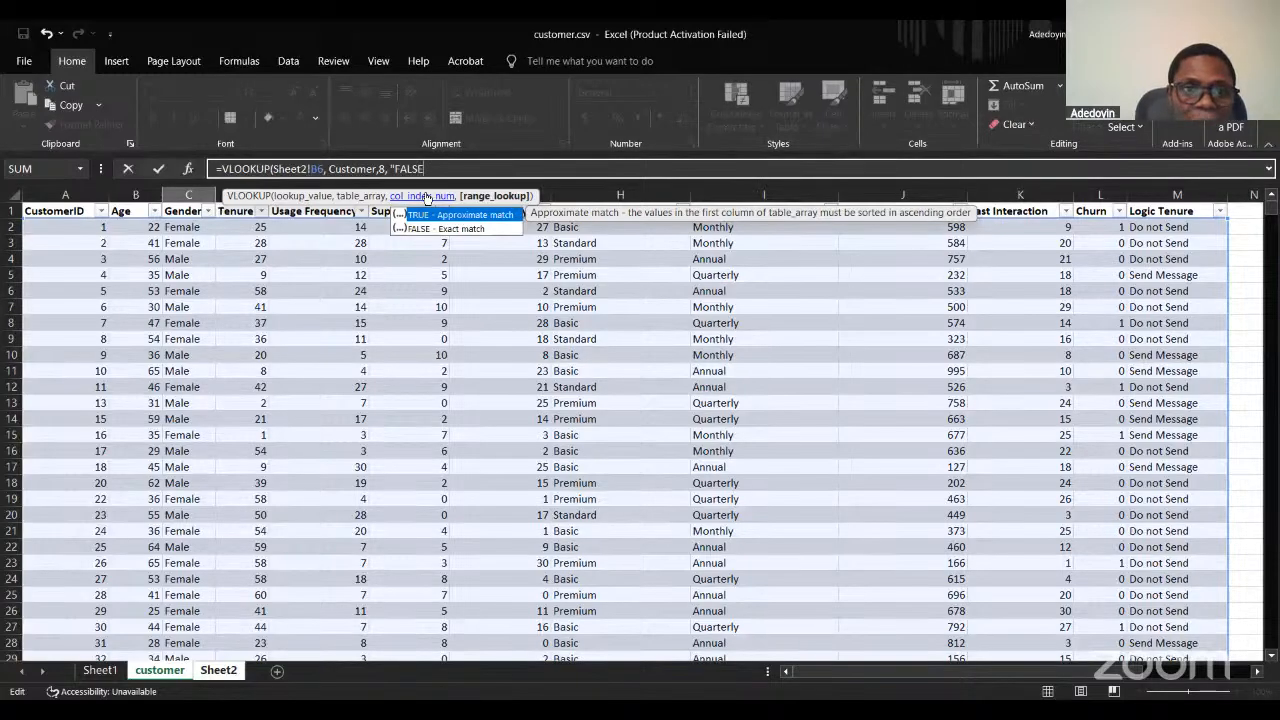
key(BackSpace)
key(BackSpace)
key(BackSpace)
key(BackSpace)
key(BackSpace)
key(BackSpace)
text(FA)
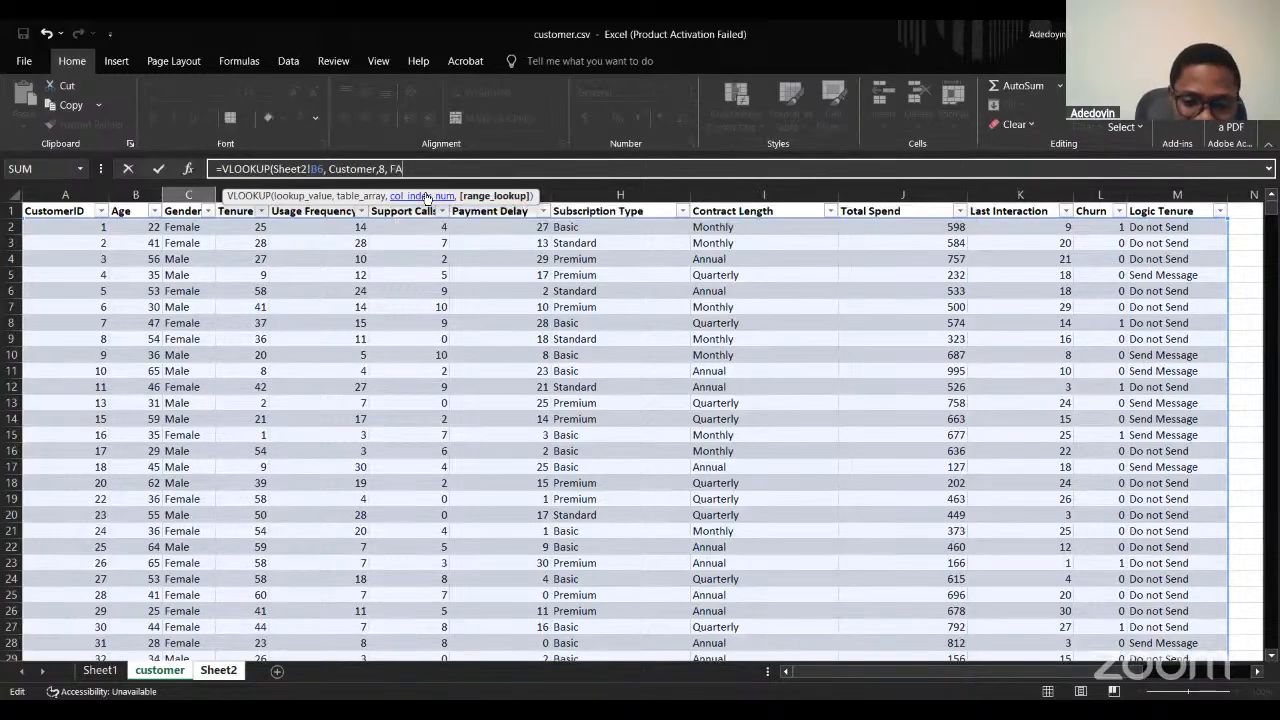
text(LSE))
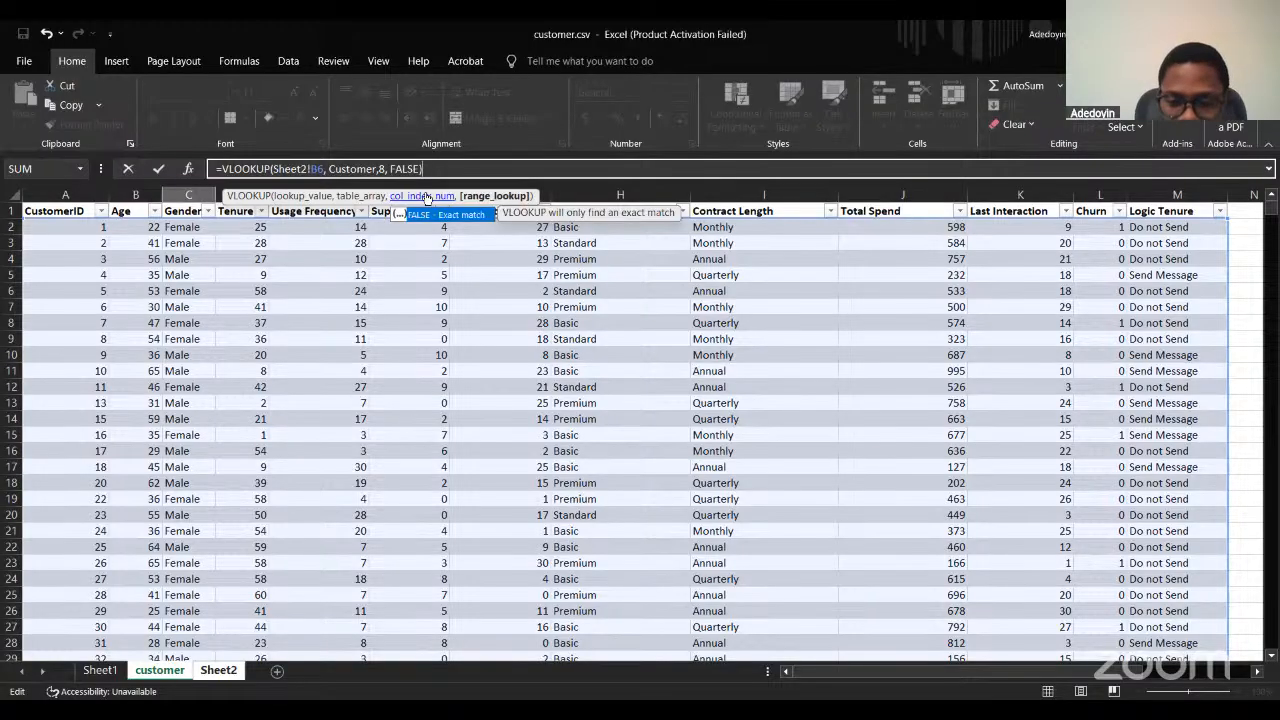
key(Return)
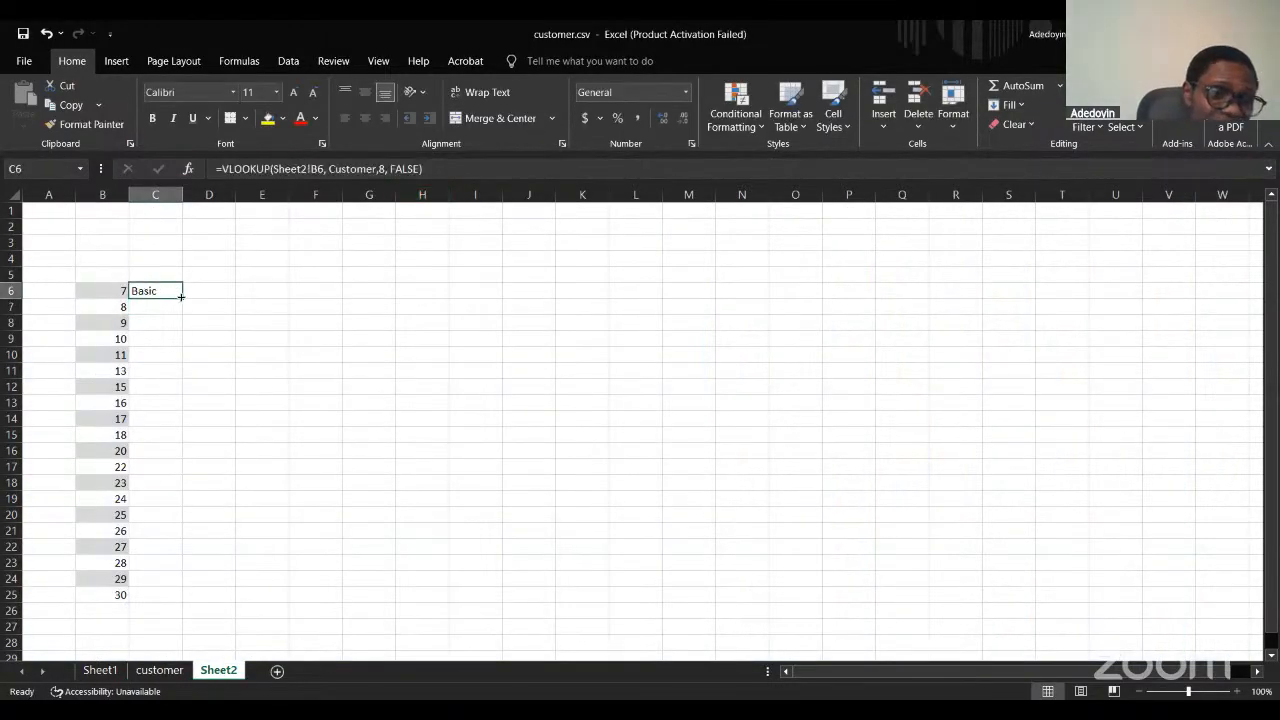
drag(182, 298, 168, 602)
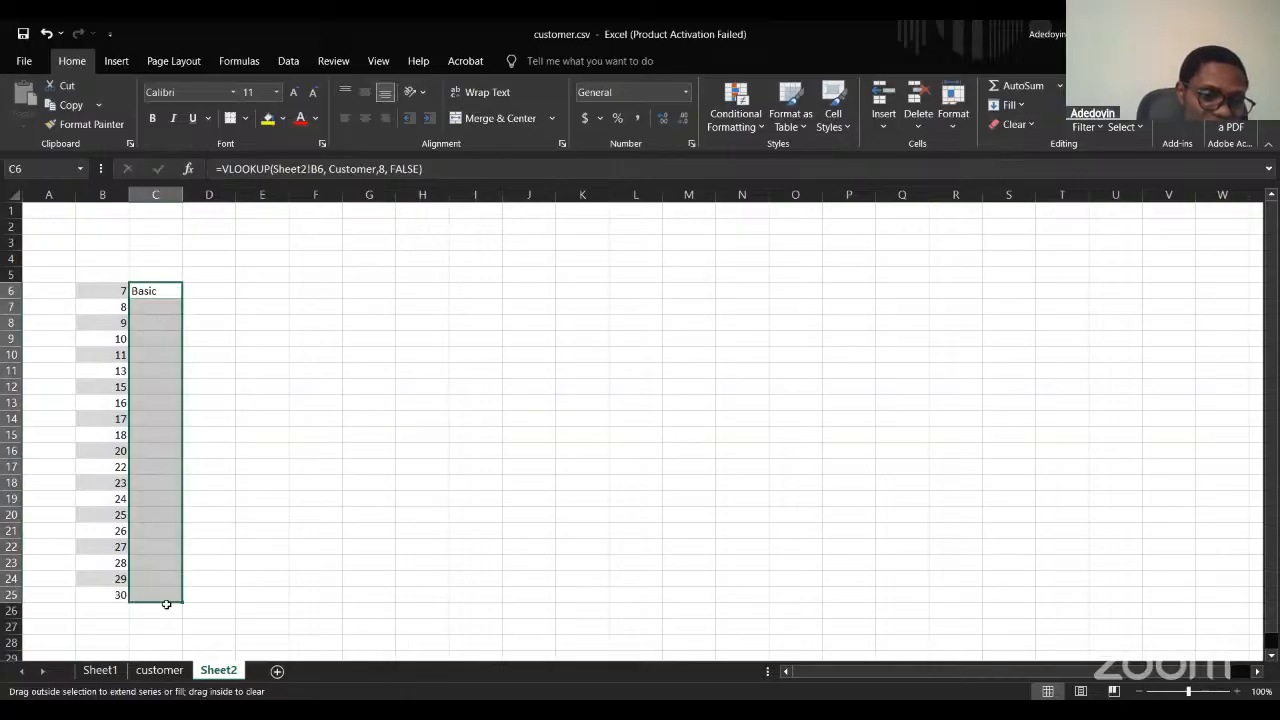